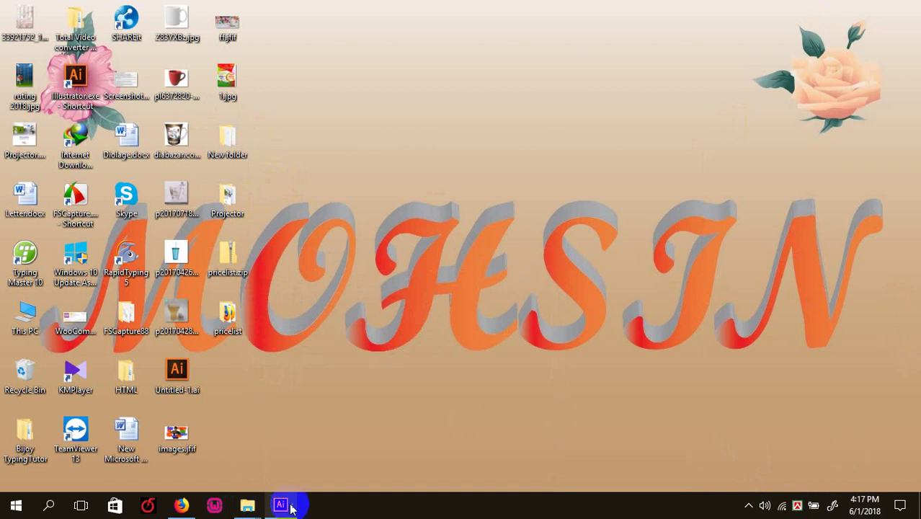
- Browse to business.ai on USB Drive (I:) in the Open dialog, then cancel without opening it
left_click(280, 504)
left_click(39, 11)
left_click(73, 57)
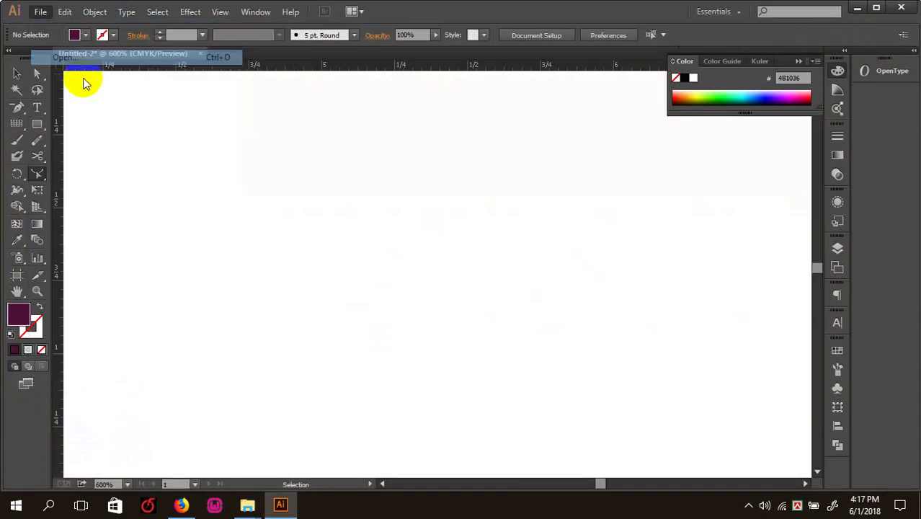
scroll(101, 295, "down", 1)
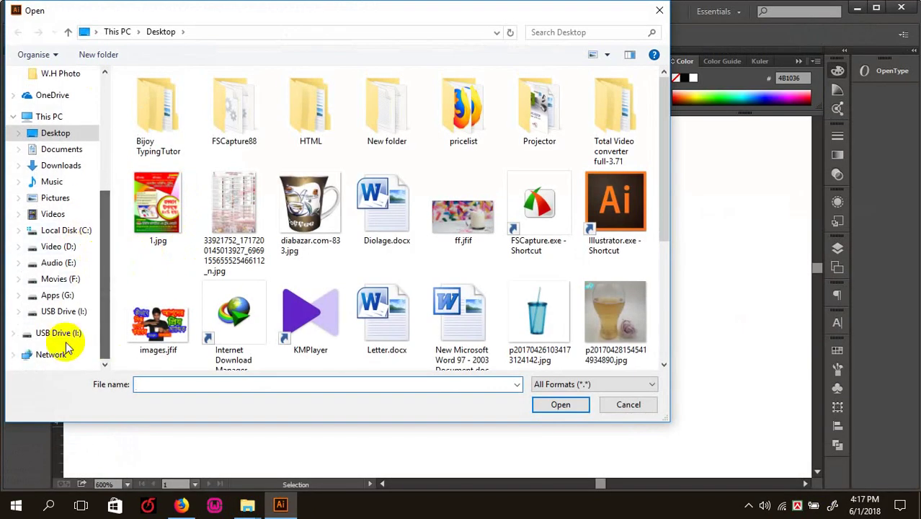
left_click(64, 334)
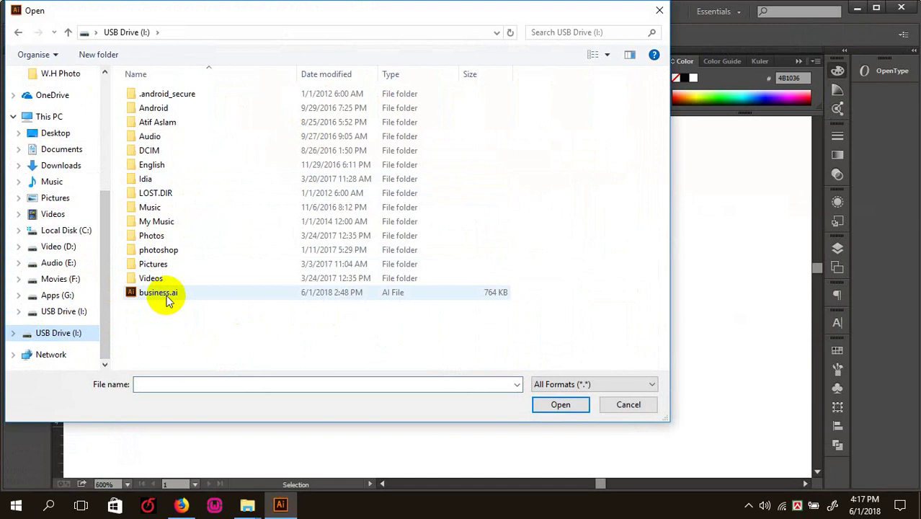
left_click(167, 299)
left_click(638, 404)
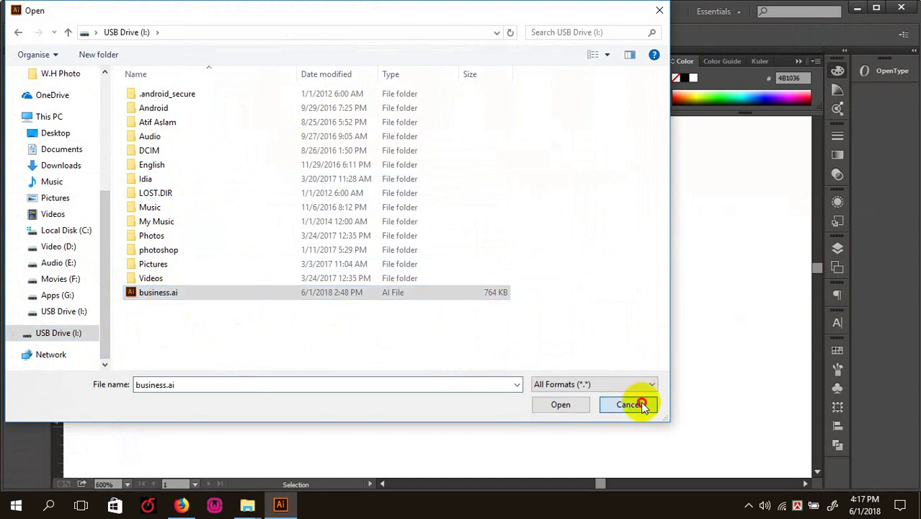
- Minimize Illustrator, refresh the desktop, and bring the Illustrator window back
left_click(856, 8)
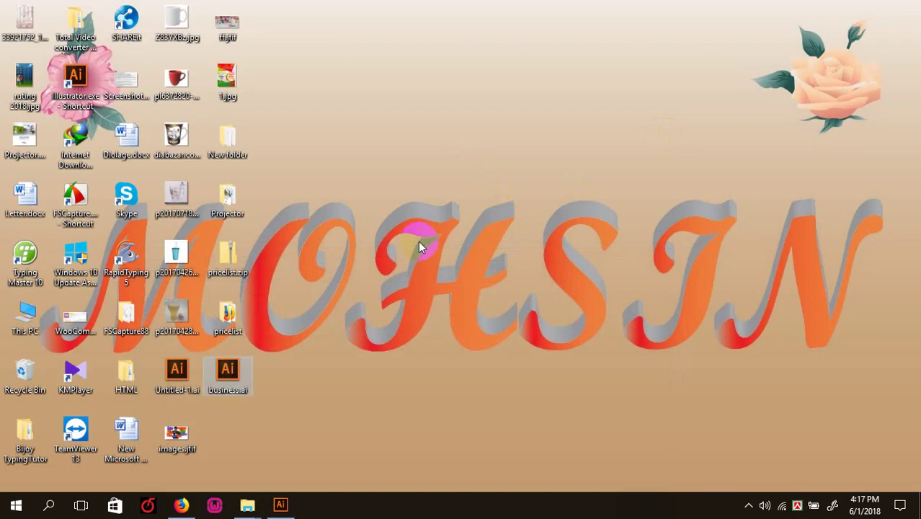
right_click(403, 137)
left_click(448, 202)
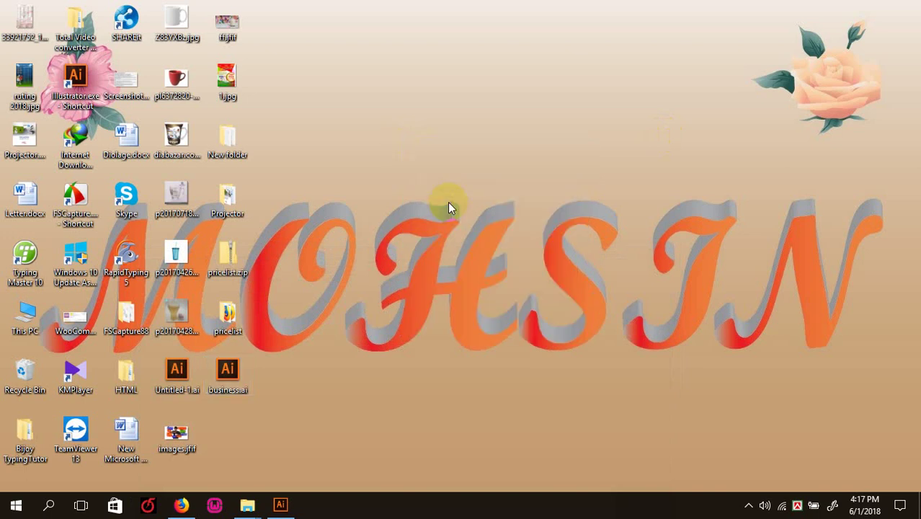
left_click(281, 505)
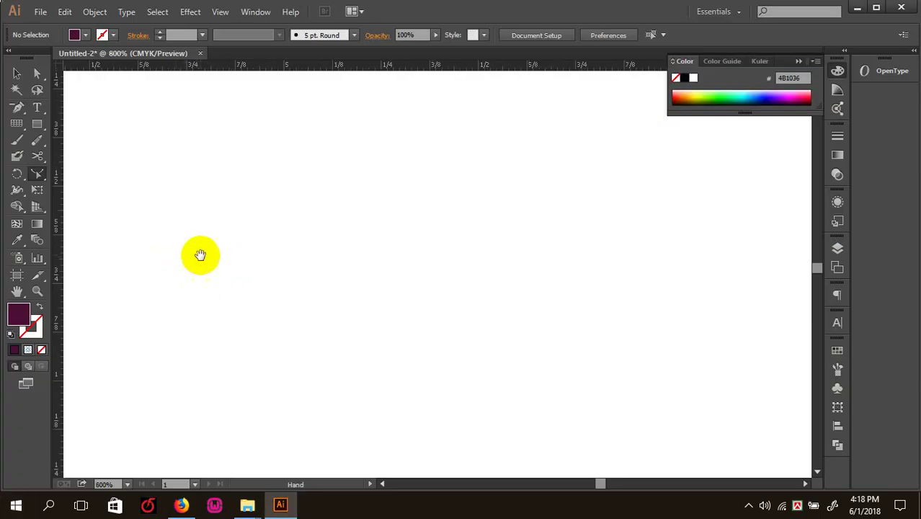
- Draw a dark purple (4B1036) rectangle on the canvas
left_click_drag(201, 255, 226, 253)
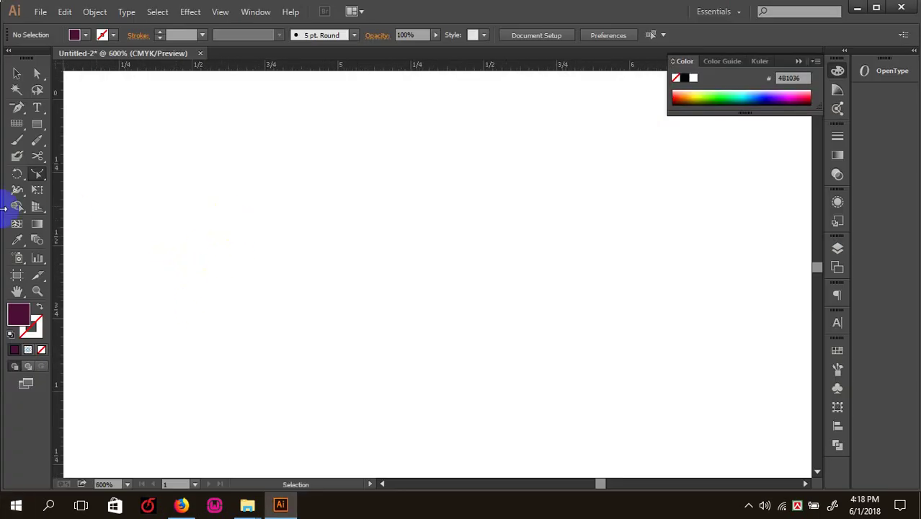
left_click_drag(37, 134, 74, 121)
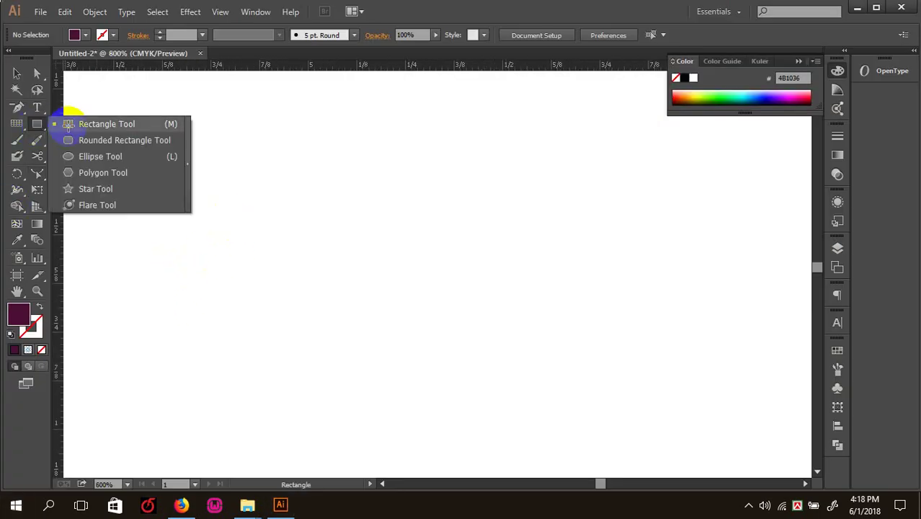
left_click_drag(234, 184, 428, 323)
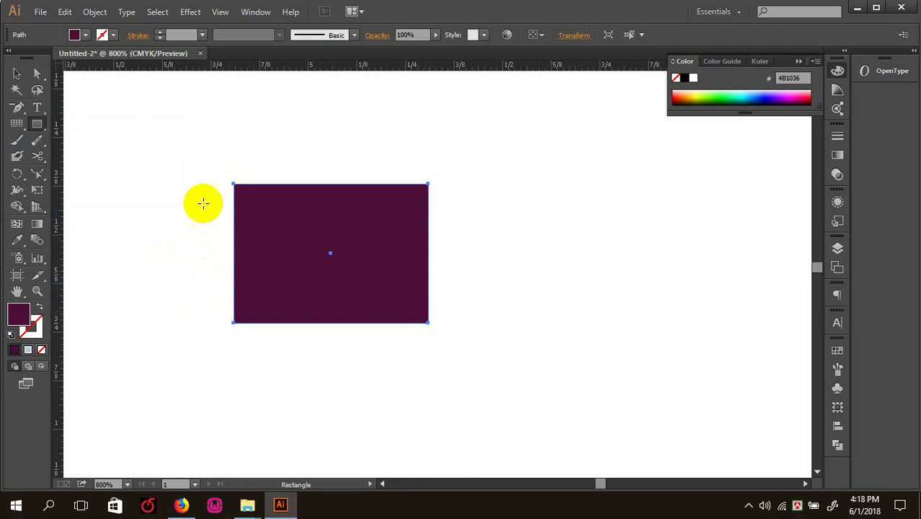
- Stretch the rectangle taller with the Scale tool, then undo the stretch
left_click(39, 190)
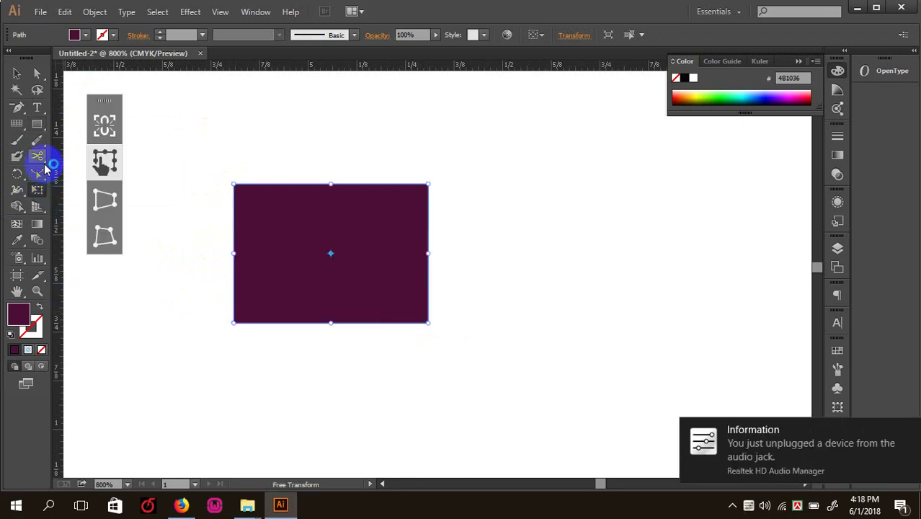
left_click_drag(38, 175, 66, 173)
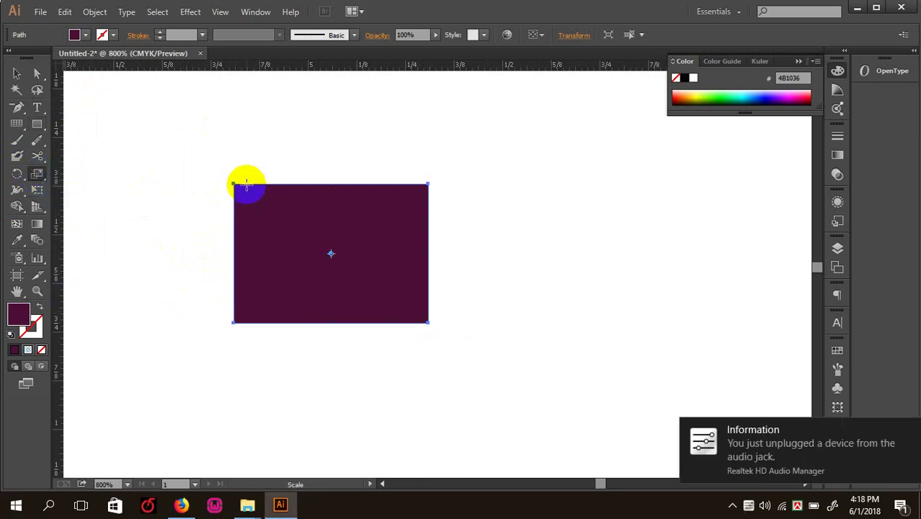
left_click_drag(233, 182, 237, 171)
left_click(38, 73)
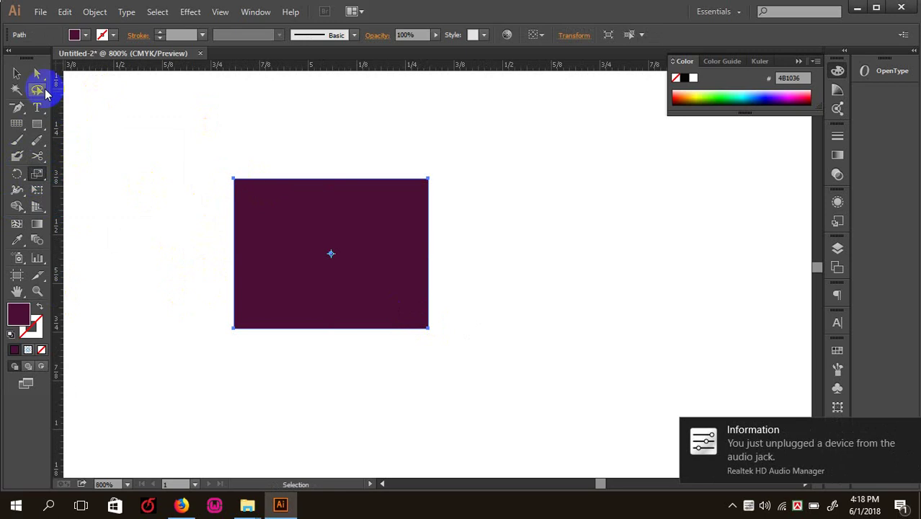
left_click_drag(168, 144, 241, 198)
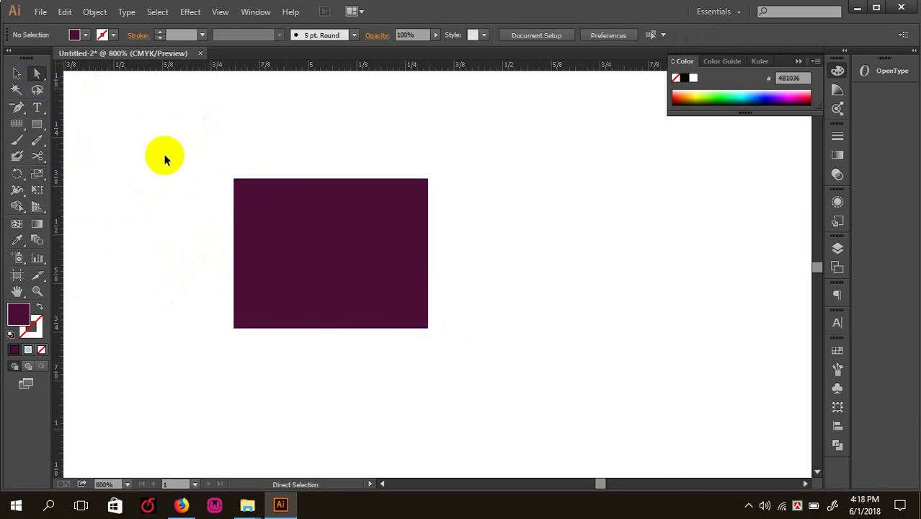
key("ctrl+z")
- Zoom in on the rectangle and scale it taller into a near-square shape
key("ctrl+equal")
left_click_drag(251, 233, 438, 265)
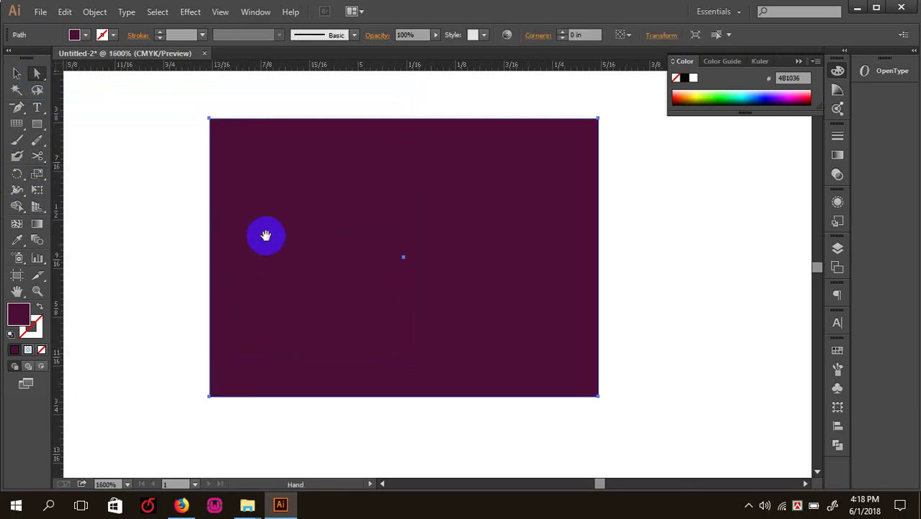
left_click(37, 177)
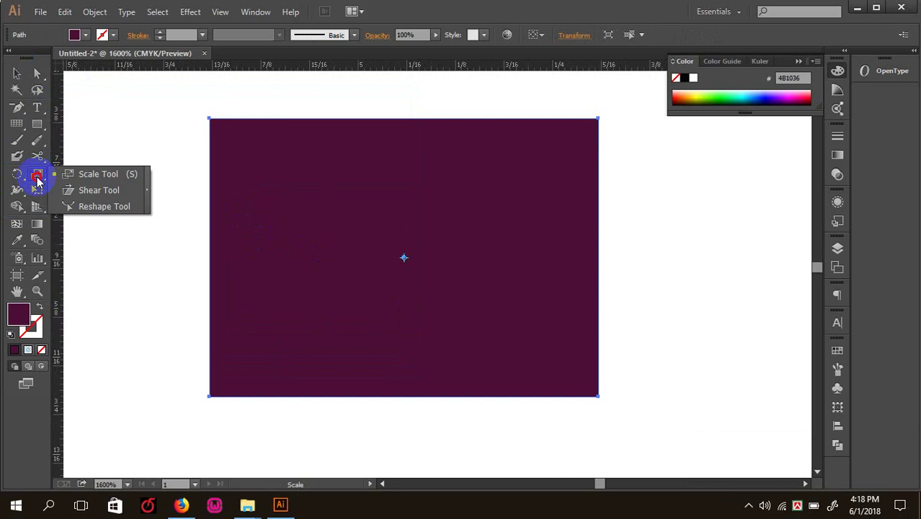
left_click(80, 176)
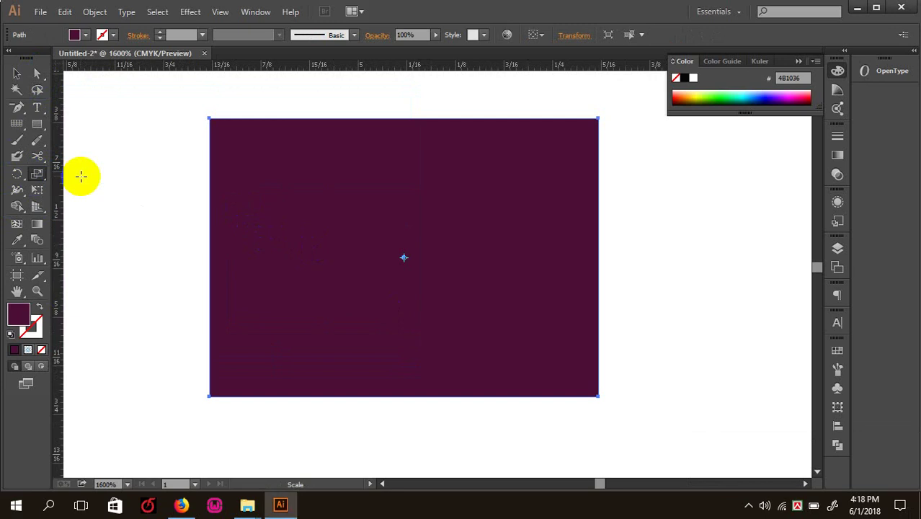
key("ctrl+minus")
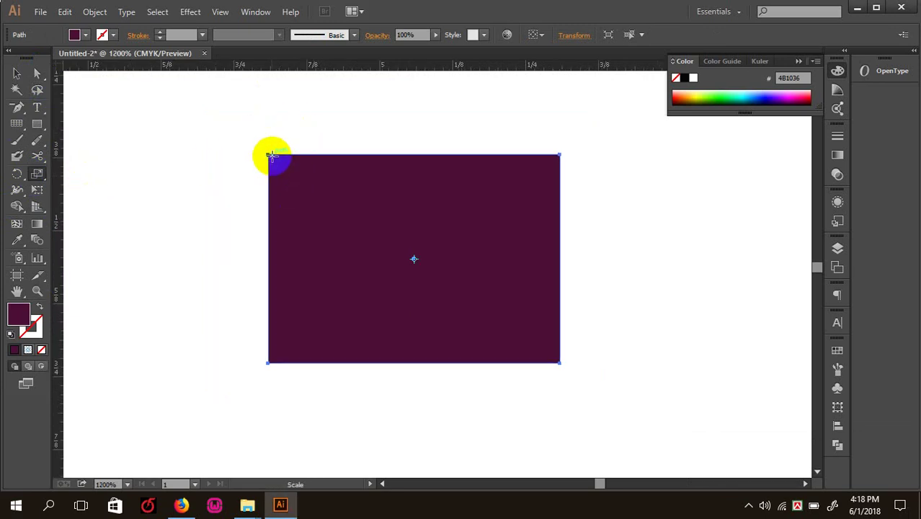
left_click_drag(268, 153, 273, 130)
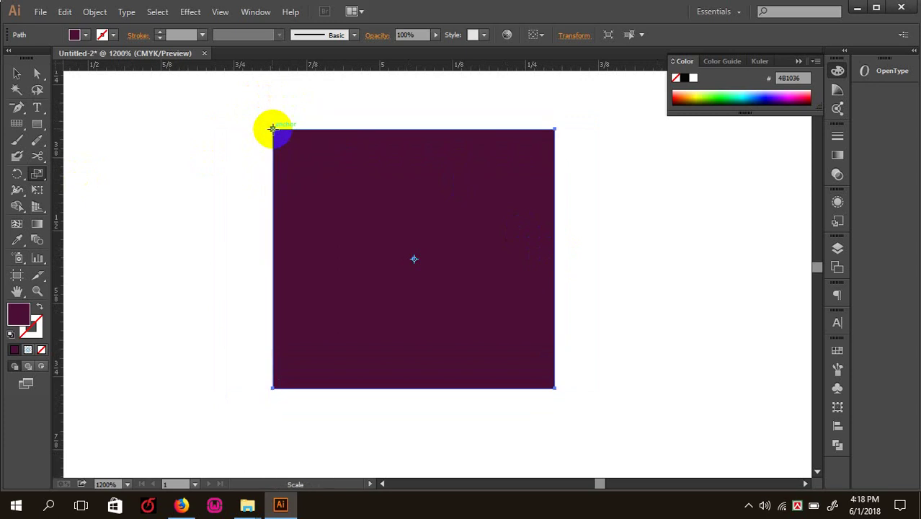
key("a")
key("ctrl+z")
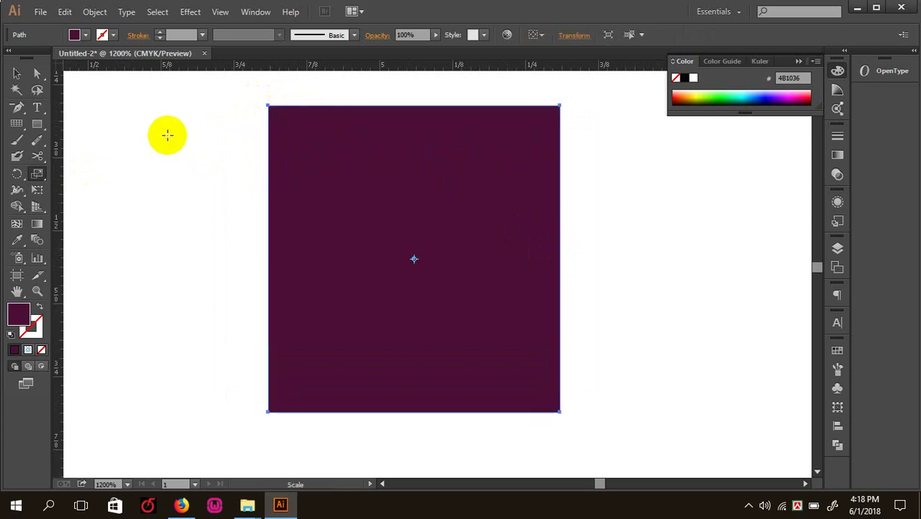
left_click(16, 72)
- Make a non-uniform 120% wider copy through the Scale dialog, then undo it
right_click(421, 244)
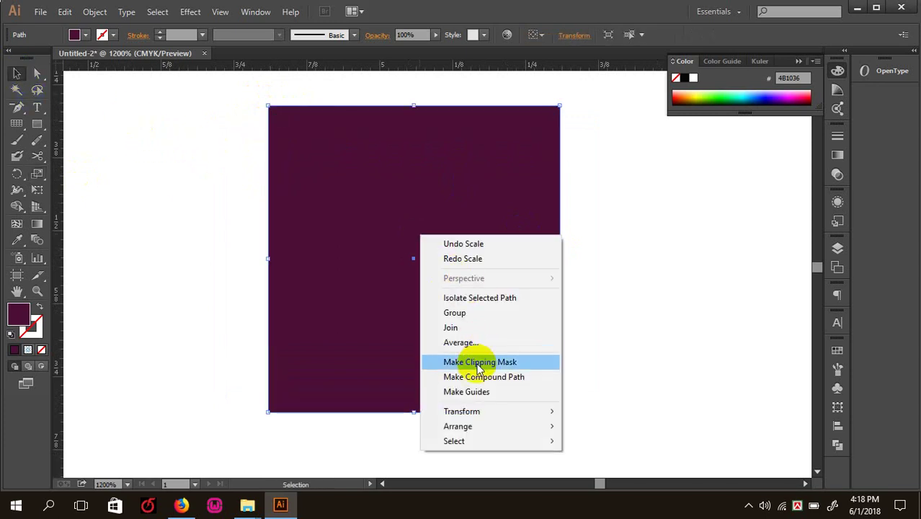
mouse_move(484, 416)
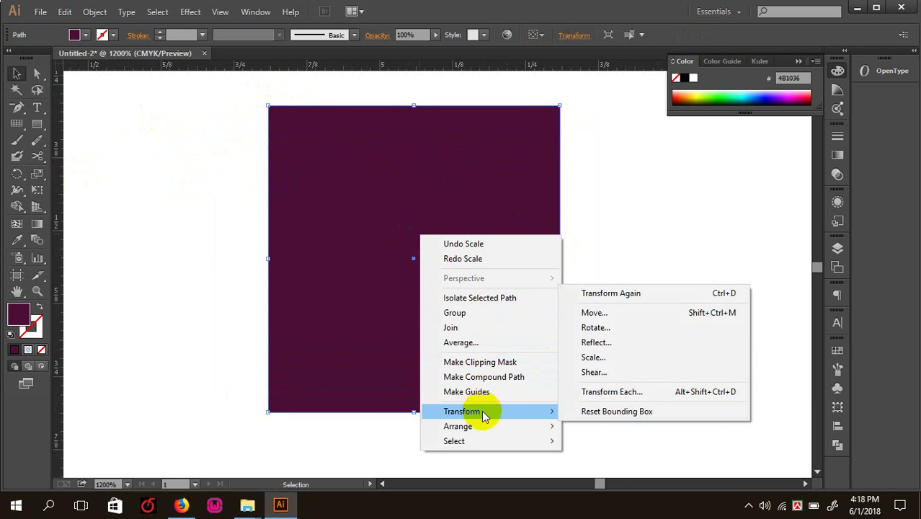
left_click(595, 356)
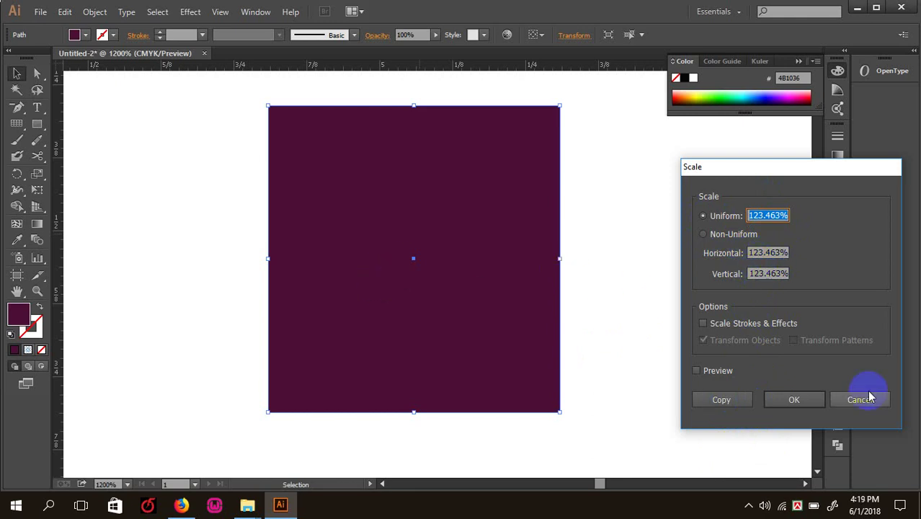
left_click(752, 257)
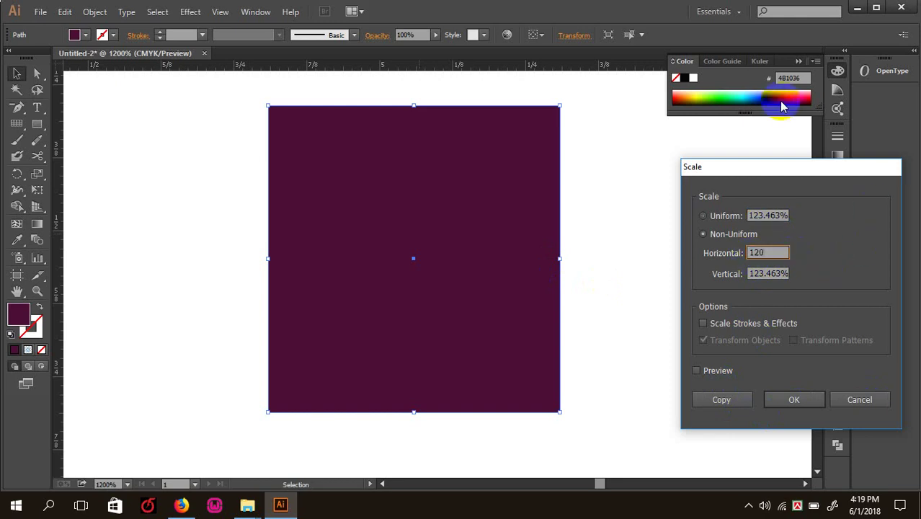
left_click(729, 399)
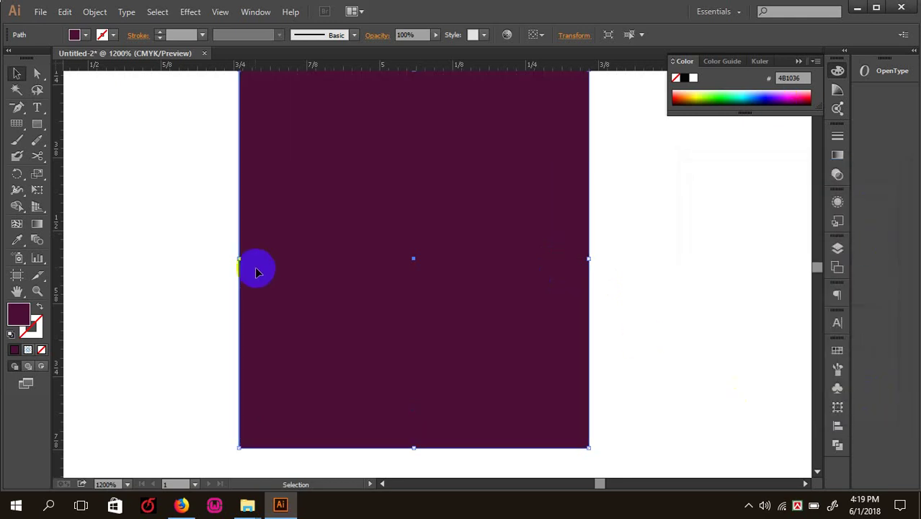
key("ctrl+z")
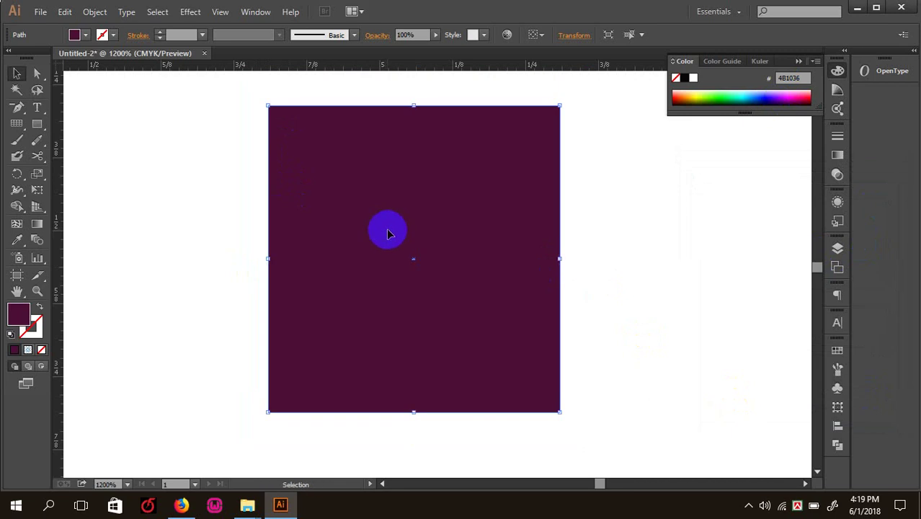
- Make another 120% scaled copy, undo it back to the square, and reselect the square
right_click(388, 233)
mouse_move(436, 406)
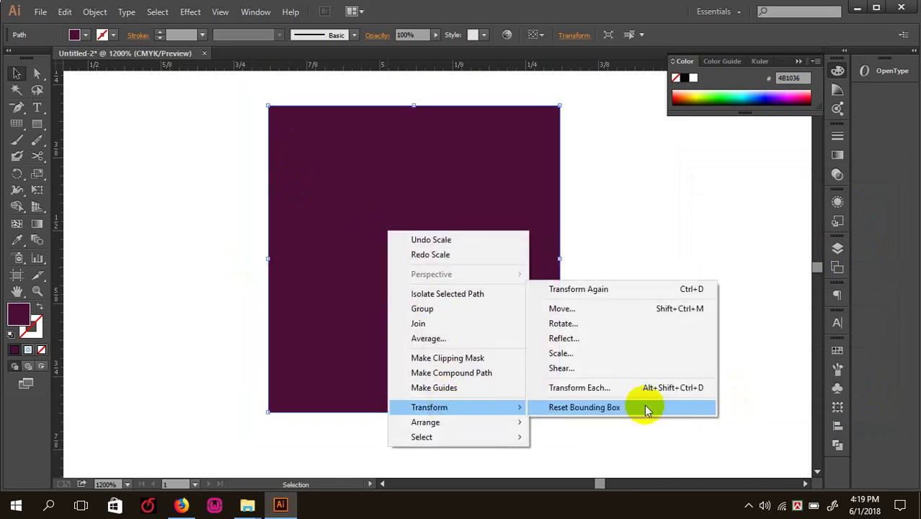
left_click(576, 359)
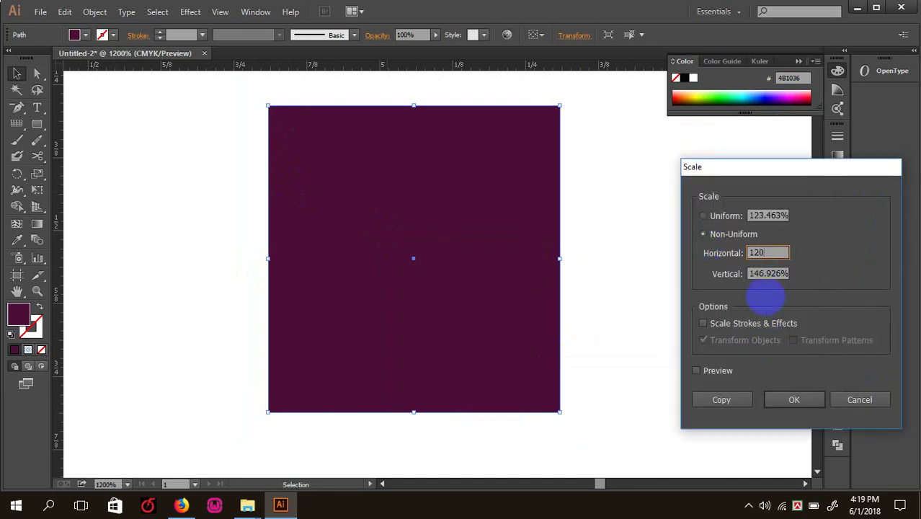
type("120")
left_click(722, 399)
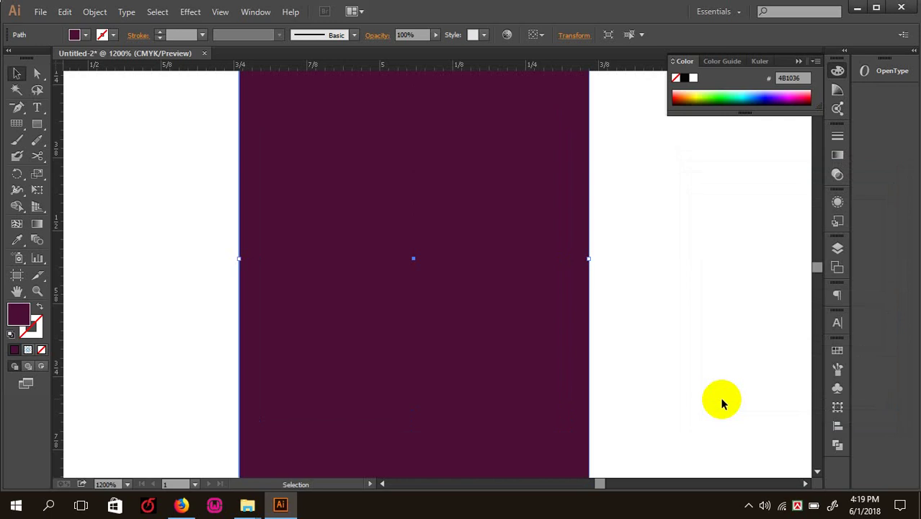
key("ctrl+minus")
key("ctrl+minus")
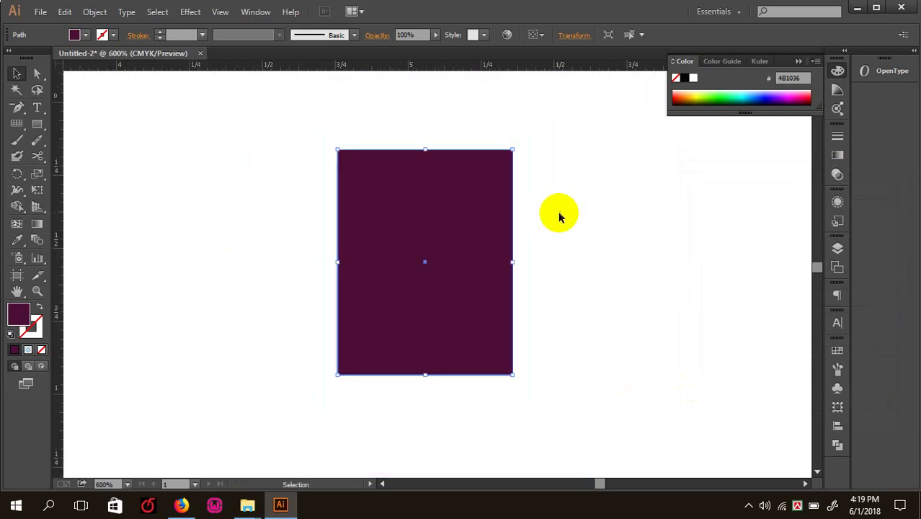
key("ctrl+plus")
key("ctrl+z")
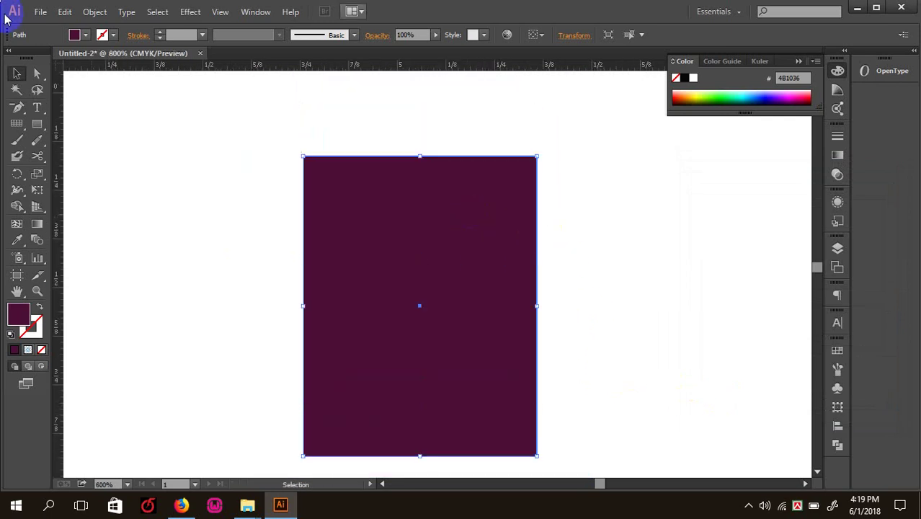
key("ctrl+z")
left_click(219, 193)
left_click(353, 277)
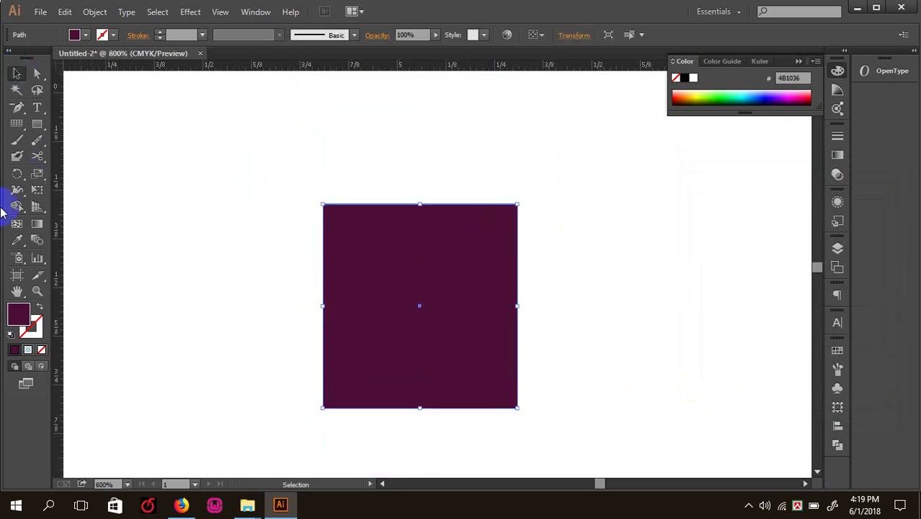
- Stretch the square into a tall rectangle with the Scale tool, then undo it
left_click(36, 174)
left_click_drag(368, 270, 492, 255)
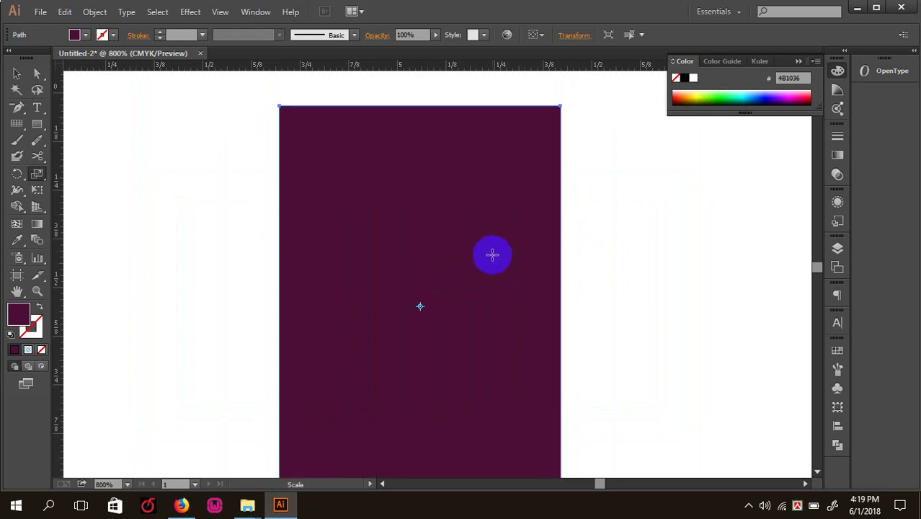
key("ctrl+z")
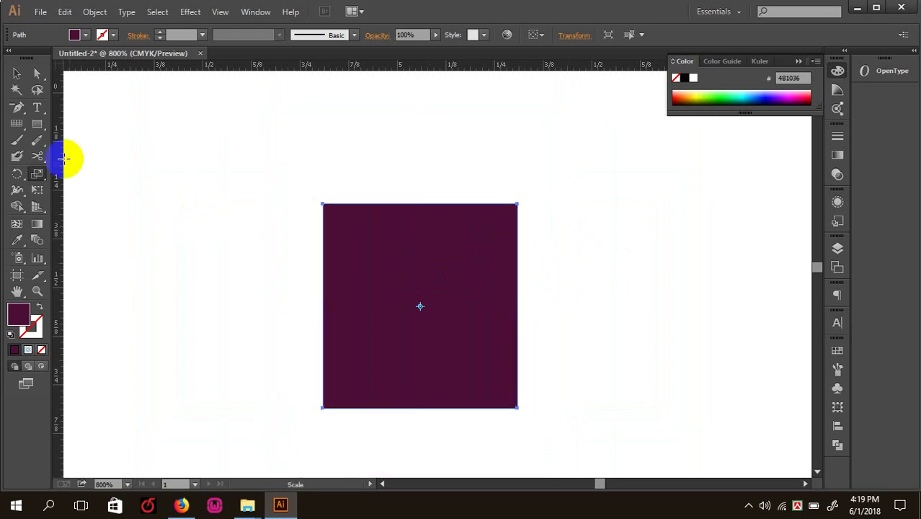
- Shear the square into a parallelogram with the Shear tool, then undo the shear
left_click(39, 186)
left_click_drag(39, 175, 90, 188)
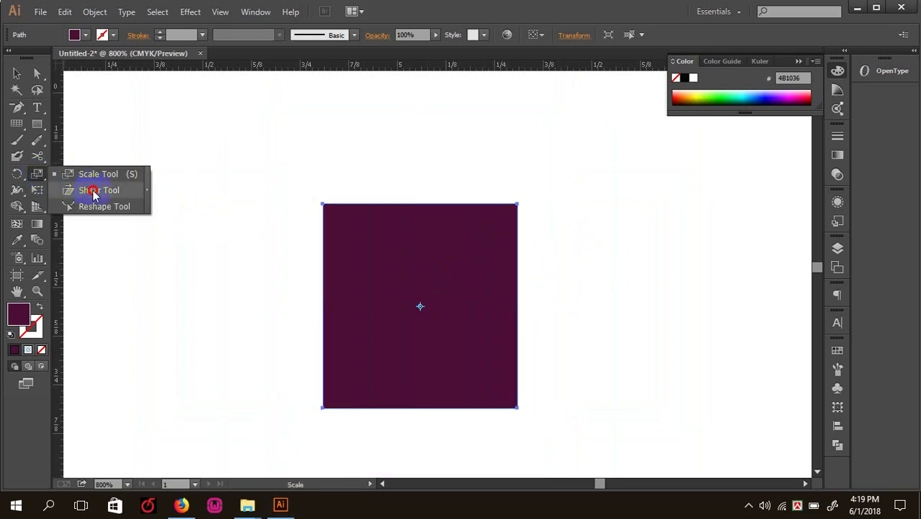
left_click_drag(355, 245, 331, 196)
key("ctrl+z")
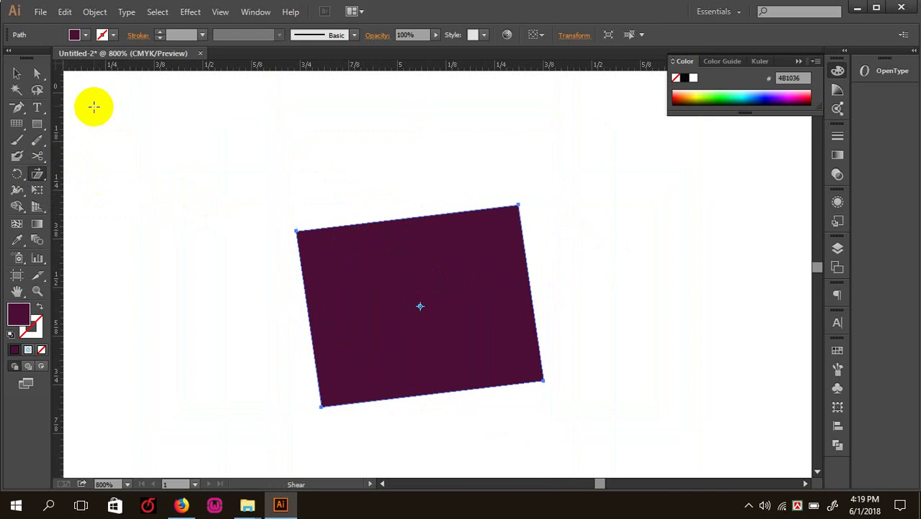
- Select the shape's points and set the shear origin at its top-left corner
left_click(38, 73)
left_click_drag(248, 187, 317, 248)
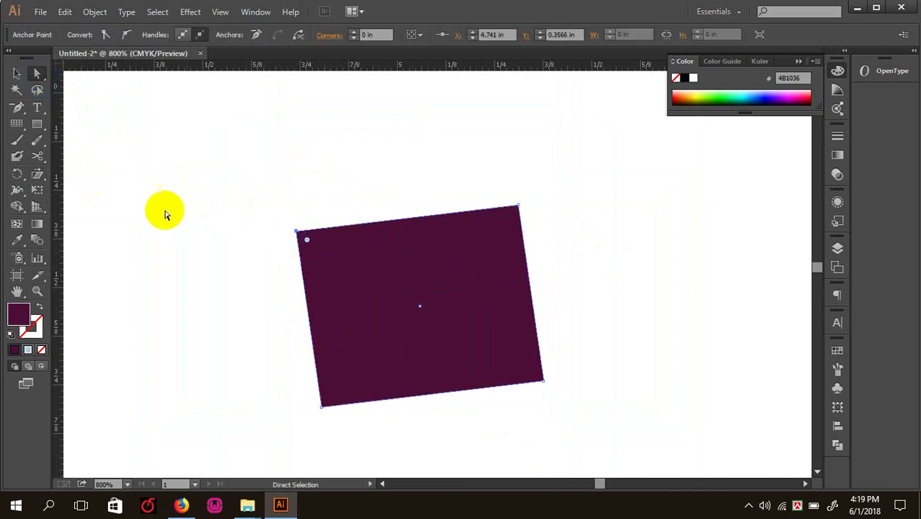
left_click(42, 182)
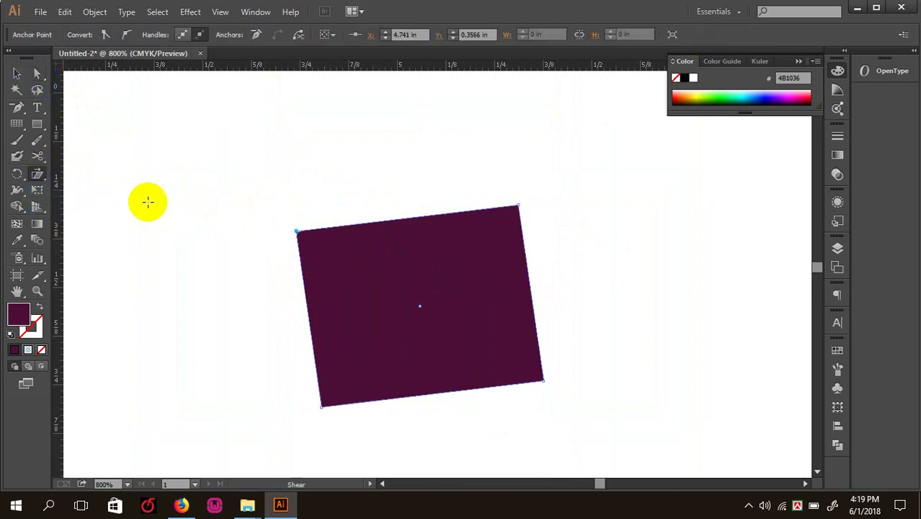
left_click(300, 228)
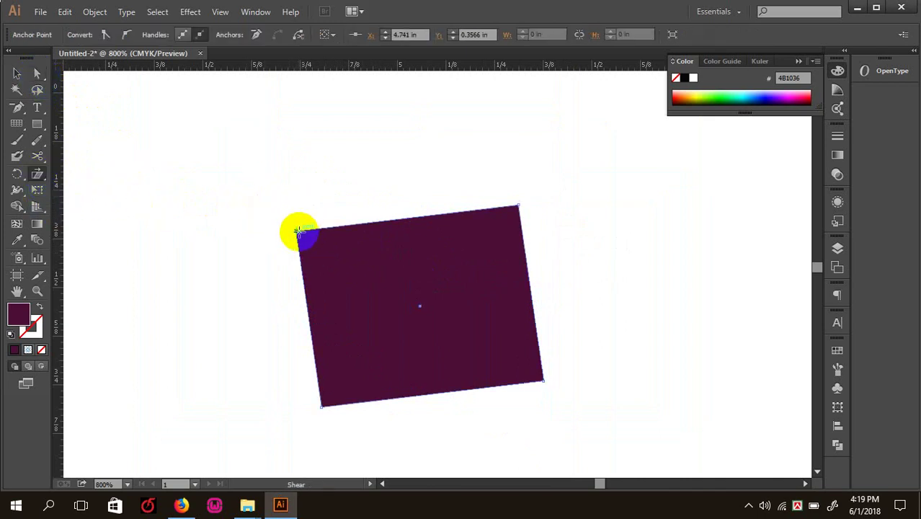
left_click_drag(43, 180, 92, 189)
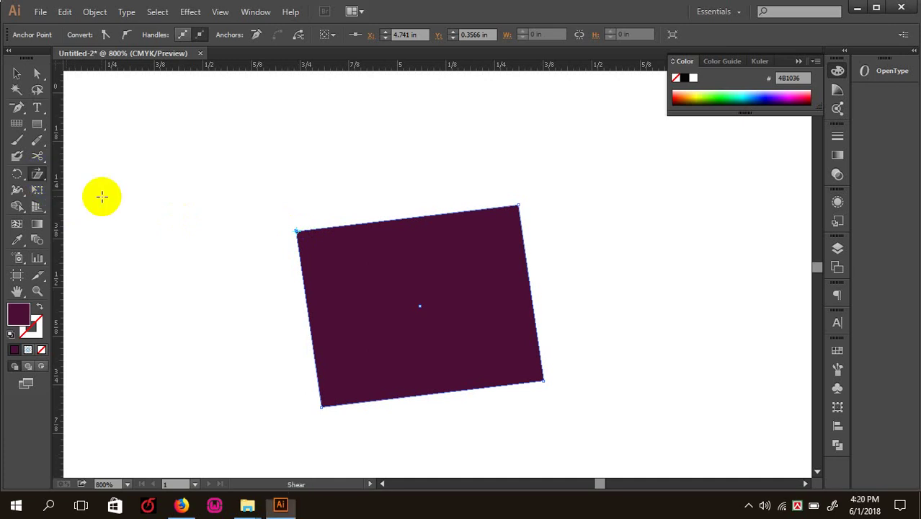
left_click(301, 234)
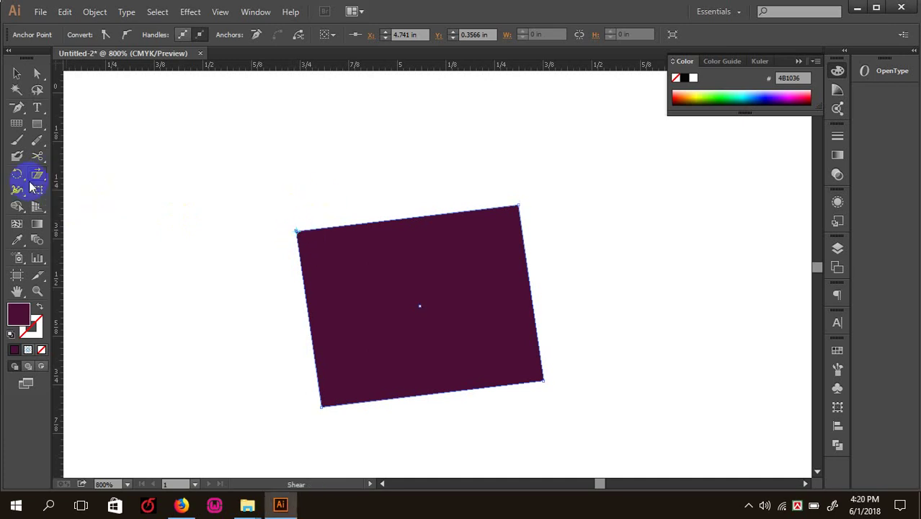
left_click(19, 74)
- Select the top corner points and shear them into an uneven quadrilateral
left_click(37, 73)
left_click(236, 171)
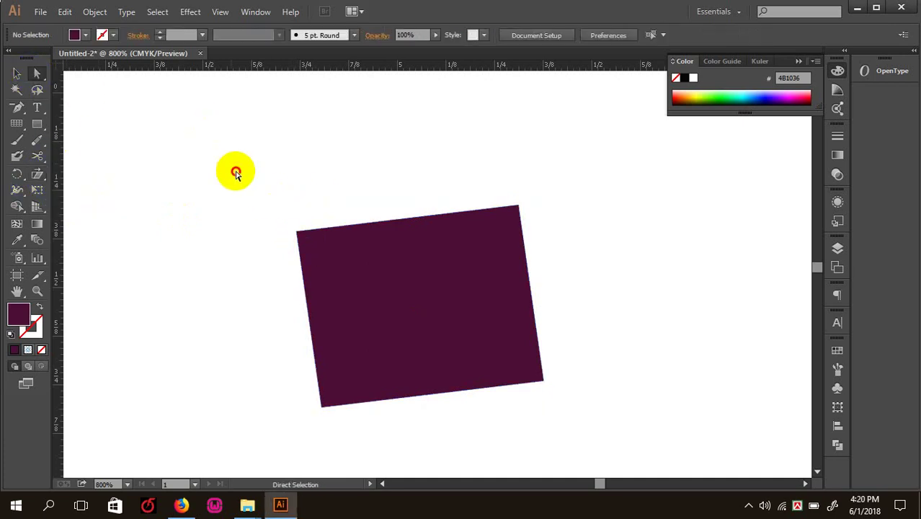
left_click_drag(232, 162, 571, 278)
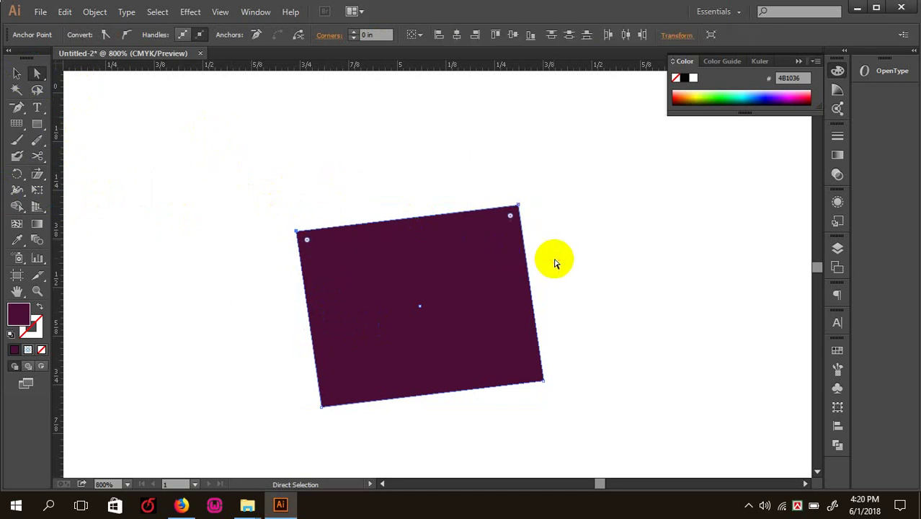
left_click_drag(38, 175, 82, 195)
left_click_drag(295, 231, 280, 271)
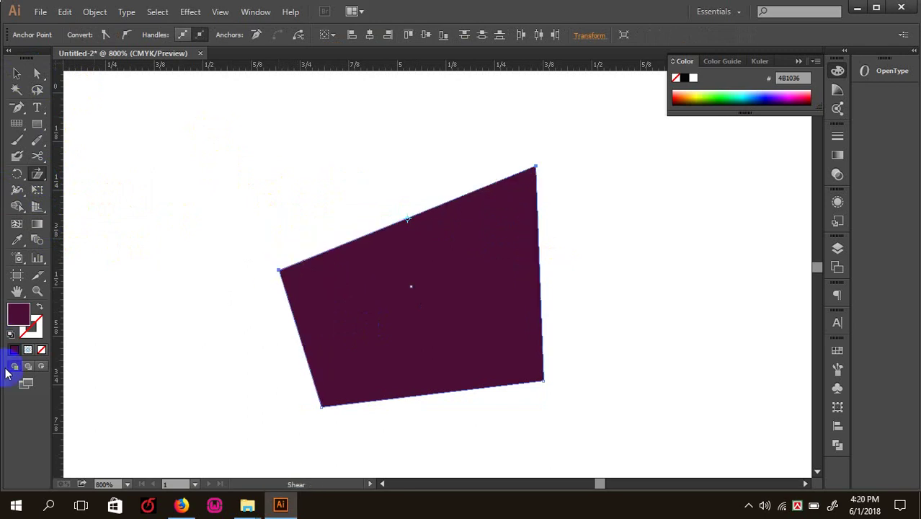
left_click_drag(536, 166, 526, 211)
left_click_drag(311, 235, 362, 254)
left_click_drag(452, 191, 512, 253)
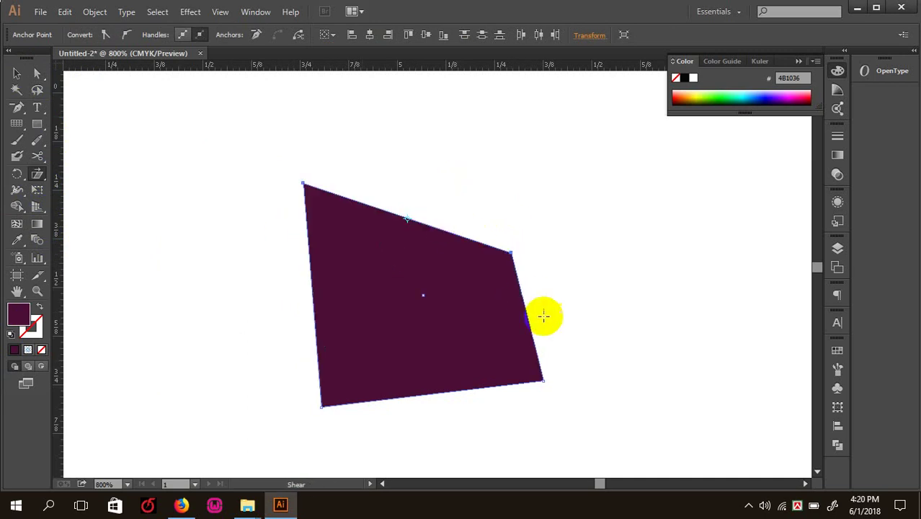
- Select the whole purple shape and shear it into a new slant
left_click(16, 73)
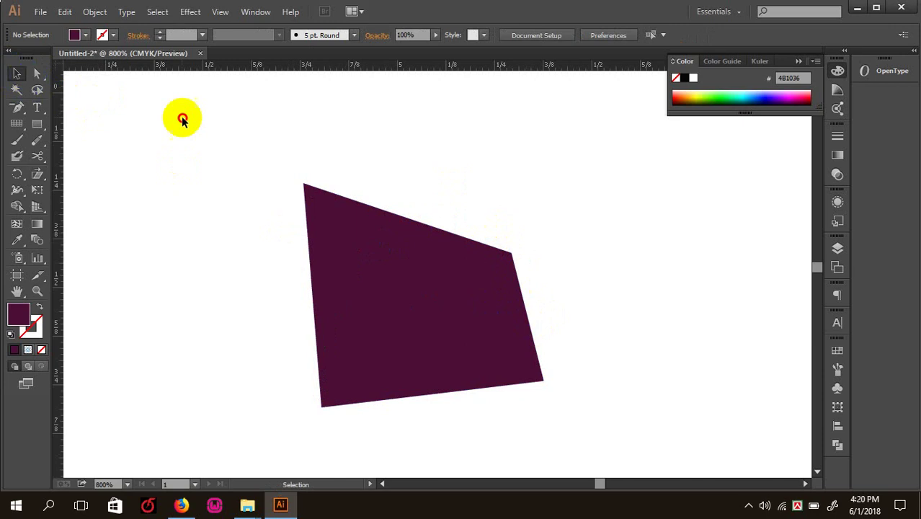
left_click(386, 297)
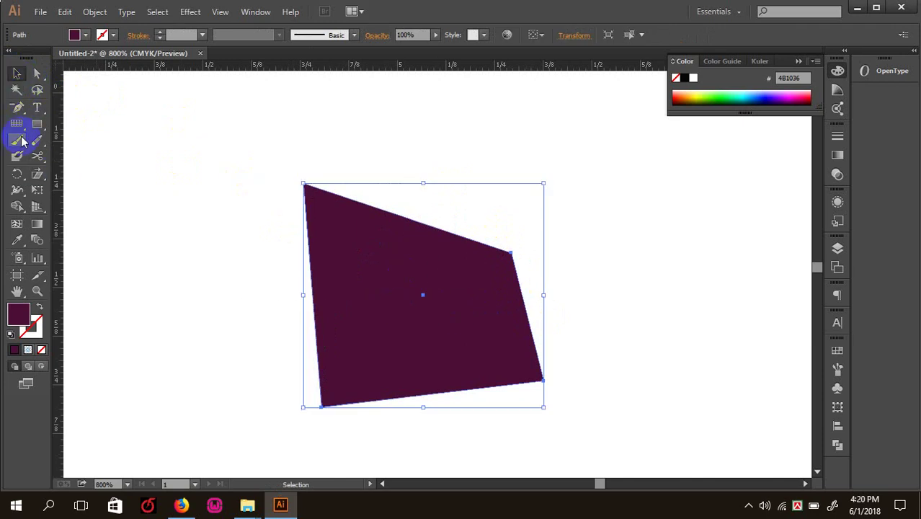
left_click(38, 174)
mouse_move(352, 239)
left_mouse_down()
mouse_move(380, 247)
mouse_move(366, 242)
left_mouse_up()
- Shear the selected top and right corners to reshape the quadrilateral, then reselect the shape
left_click(39, 72)
left_click(267, 144)
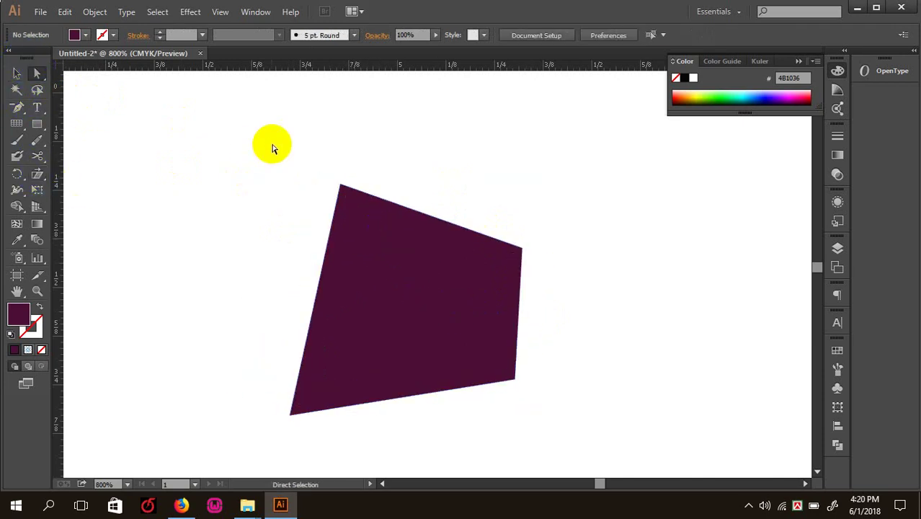
left_click_drag(302, 152, 533, 282)
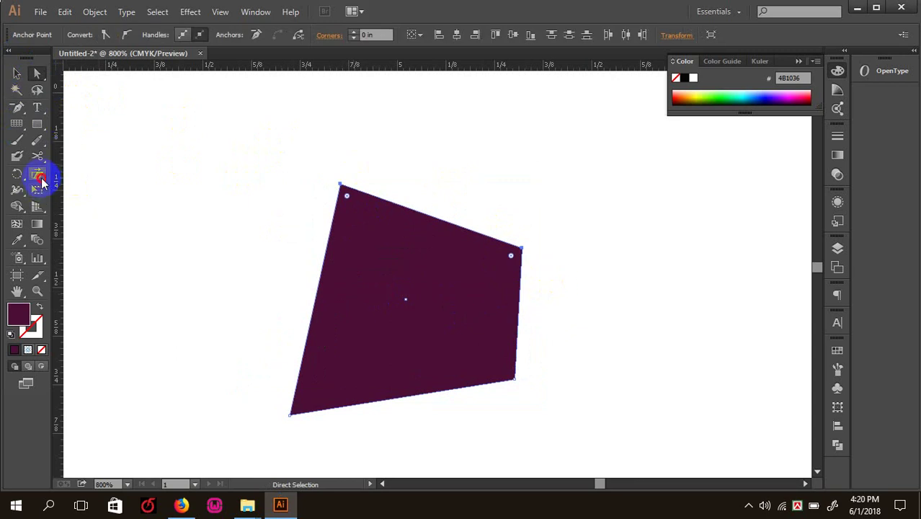
left_click(37, 175)
left_click_drag(339, 184, 281, 232)
left_click_drag(582, 200, 536, 241)
key("a")
left_click(17, 78)
left_click(173, 147)
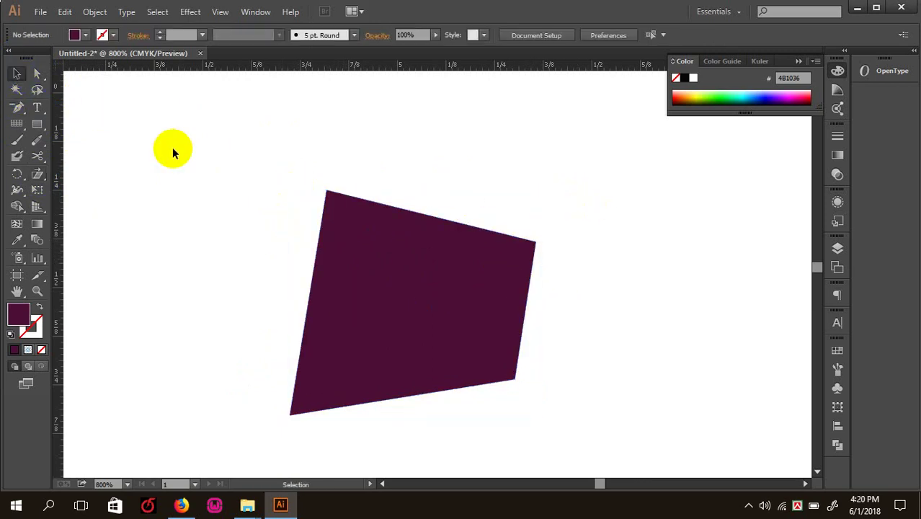
left_click(368, 329)
left_click(39, 193)
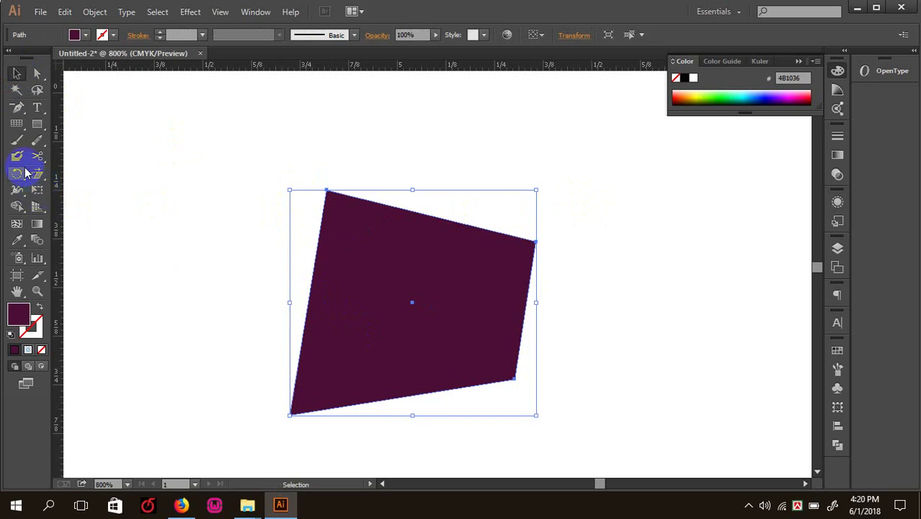
- Shear the shape from its top-left corner, then undo the shear that flattened it into a band
left_click(38, 173)
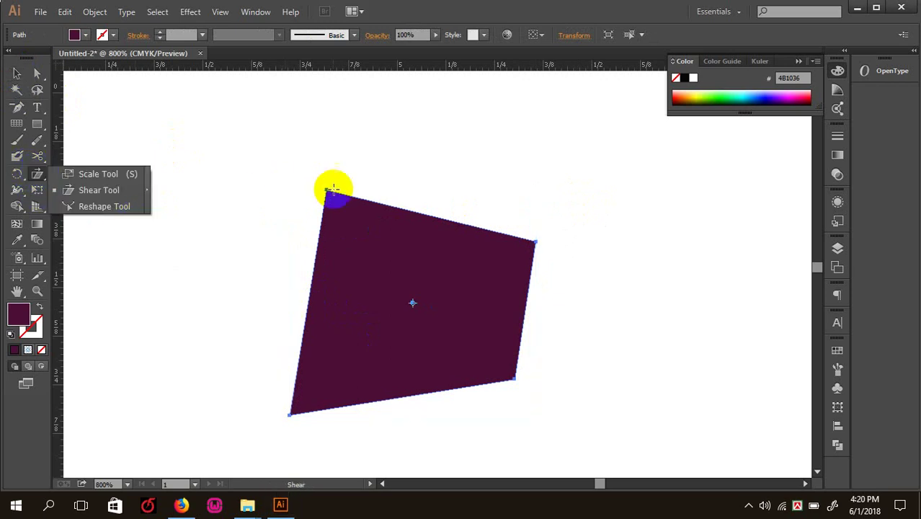
mouse_move(325, 191)
left_mouse_down()
mouse_move(328, 247)
mouse_move(286, 279)
mouse_move(311, 187)
left_mouse_up()
left_click_drag(530, 242, 545, 255)
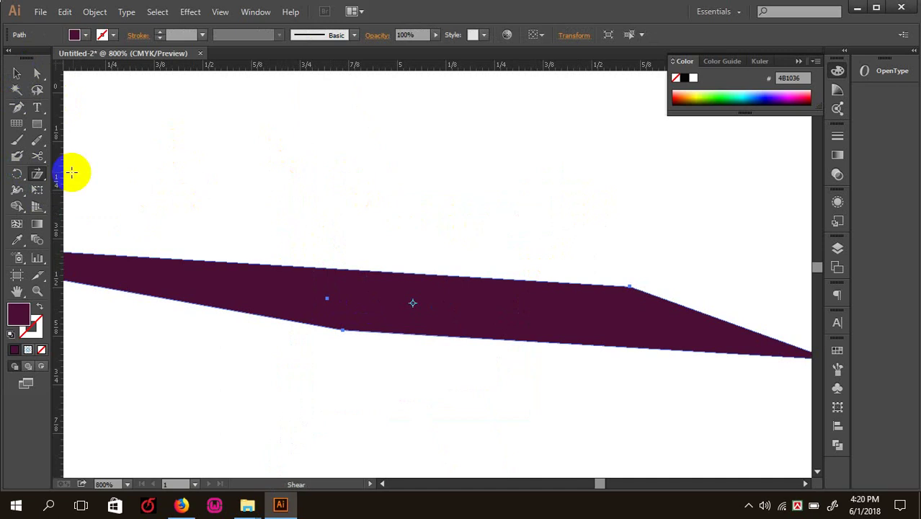
key("ctrl+z")
left_click_drag(36, 174, 93, 205)
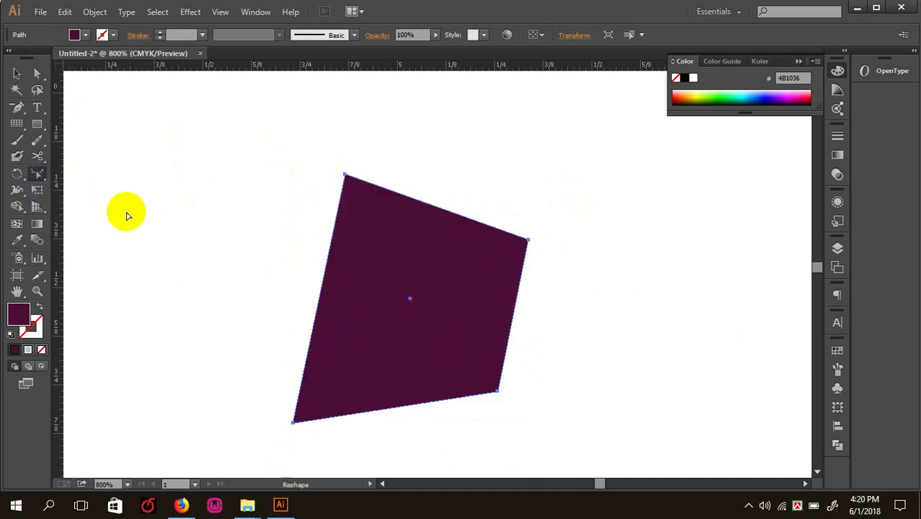
- Delete the quadrilateral and draw a new purple shape with a curved bottom edge using the Pen tool
left_click_drag(345, 176, 324, 200)
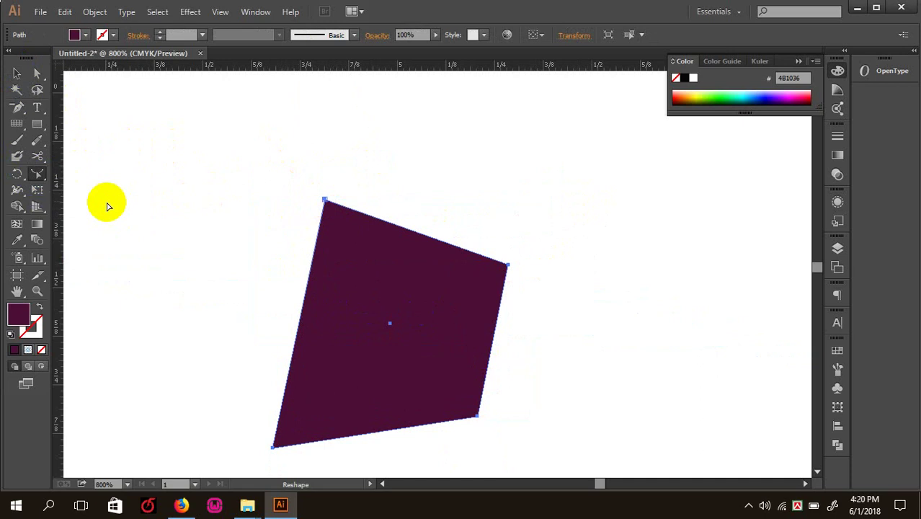
key("Delete")
left_click(17, 107)
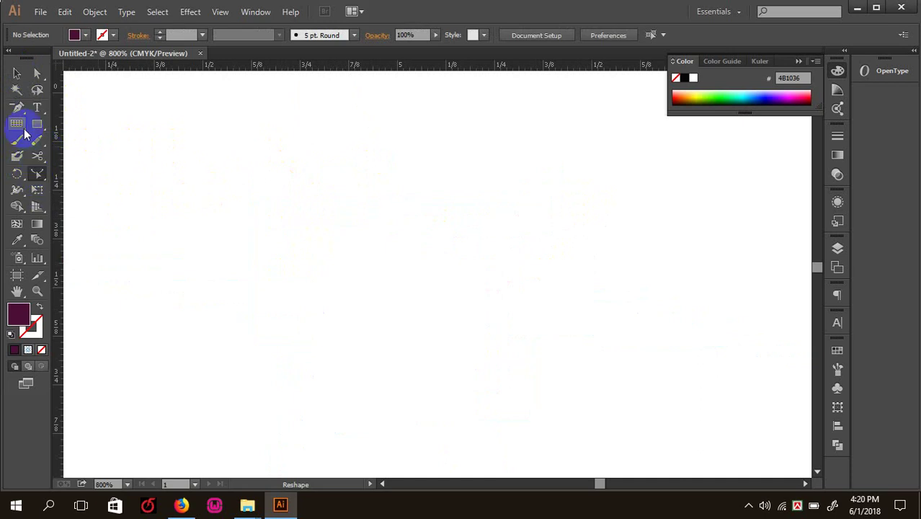
left_click(240, 175)
left_click(522, 278)
left_click_drag(474, 355, 426, 369)
left_click(328, 365)
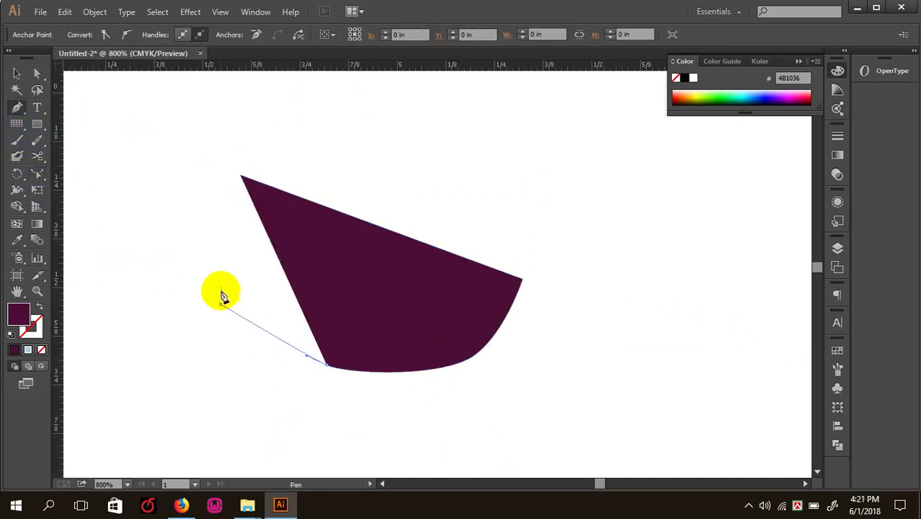
left_click(219, 303)
left_click(217, 263)
left_click(39, 75)
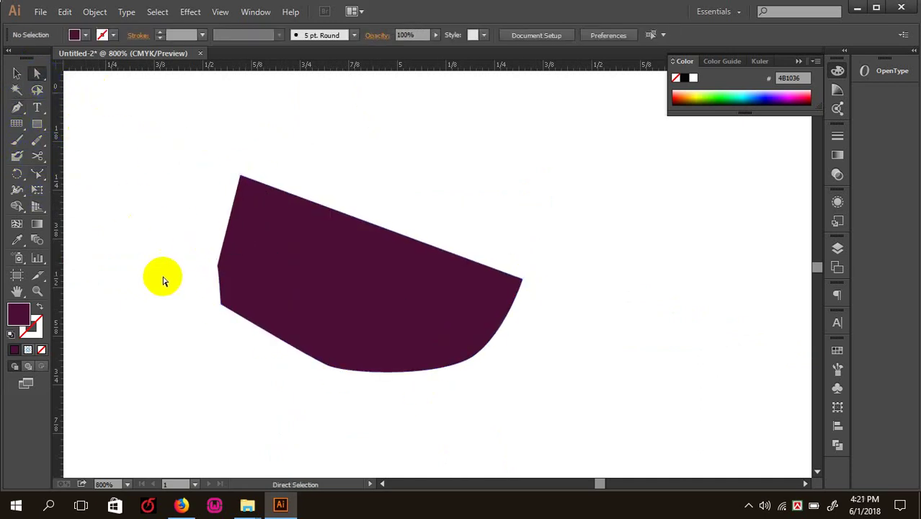
- Move the lower-left and bottom anchors, bulge the lower edge, and pull a left-edge point outward
left_click(268, 336)
left_click_drag(221, 303, 209, 324)
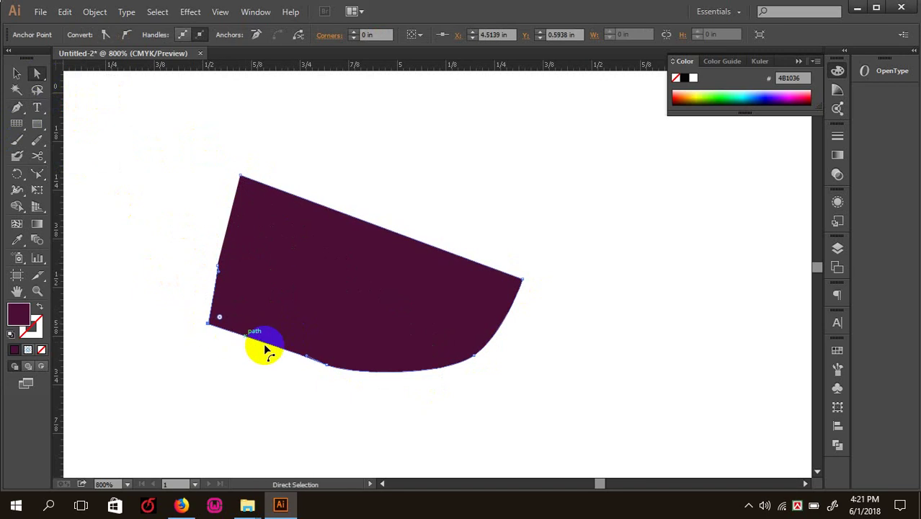
left_click_drag(320, 364, 345, 364)
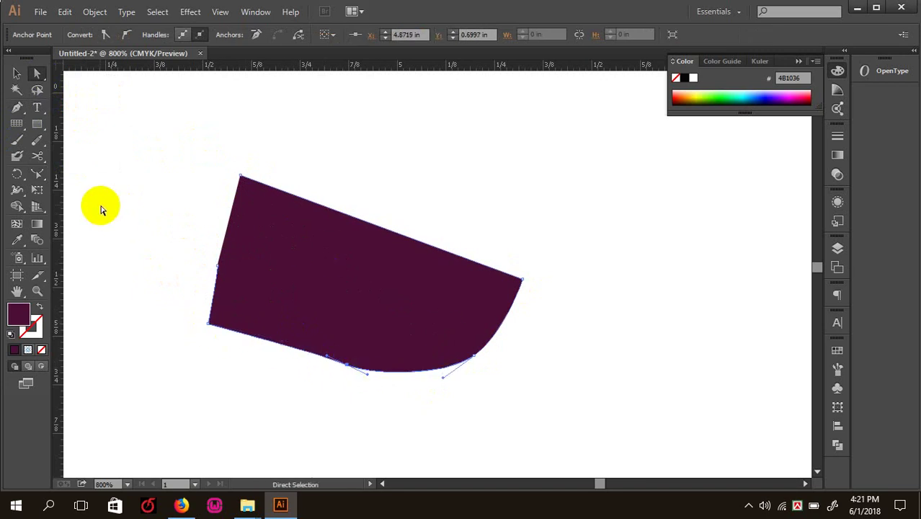
left_click_drag(38, 174, 83, 206)
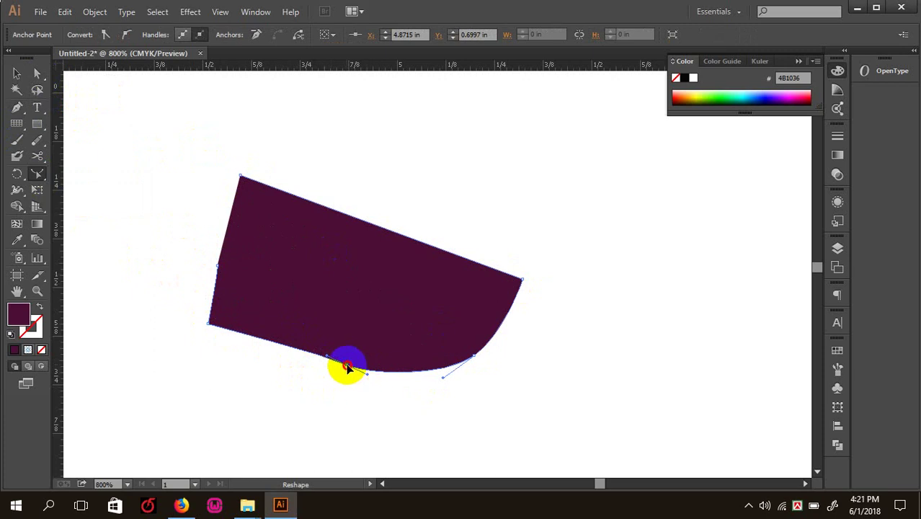
left_click_drag(347, 367, 185, 349)
left_click(217, 266)
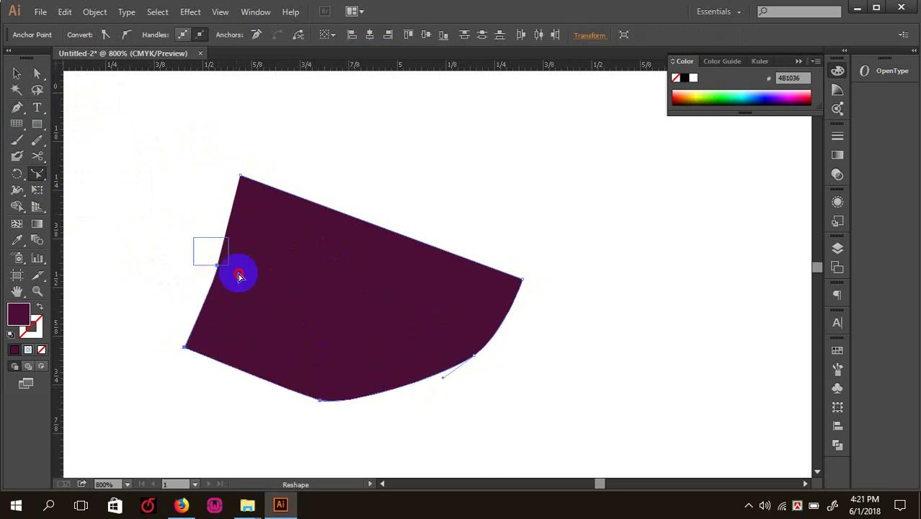
left_click_drag(240, 276, 382, 199)
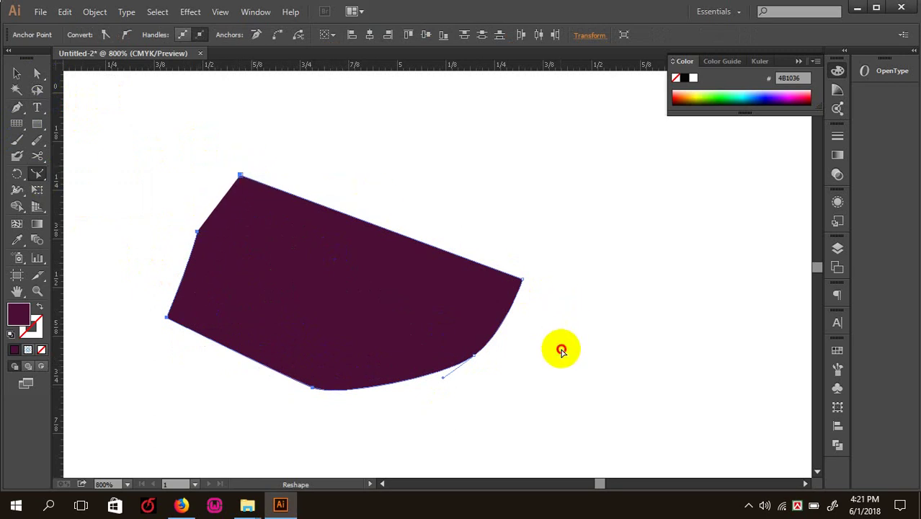
- Adjust the bottom-right point of the curve, then delete the purple shape
left_click_drag(473, 357, 453, 369)
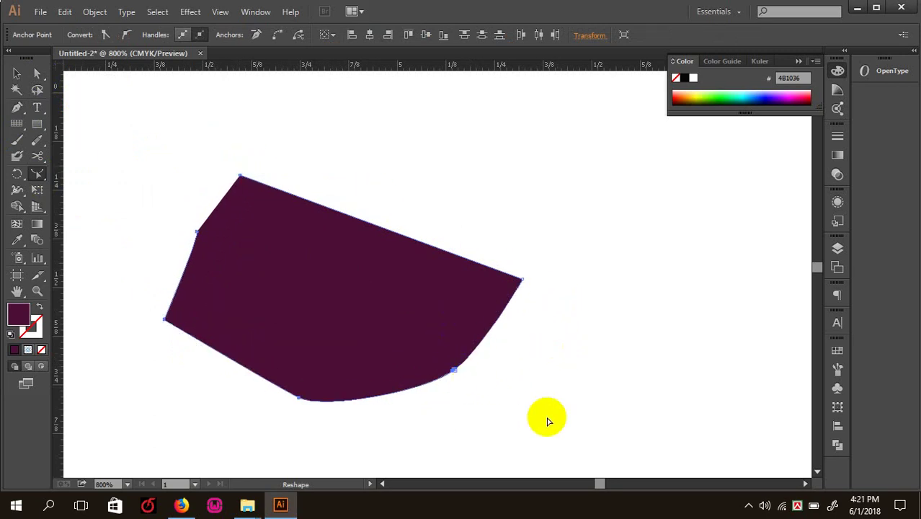
left_click(448, 371)
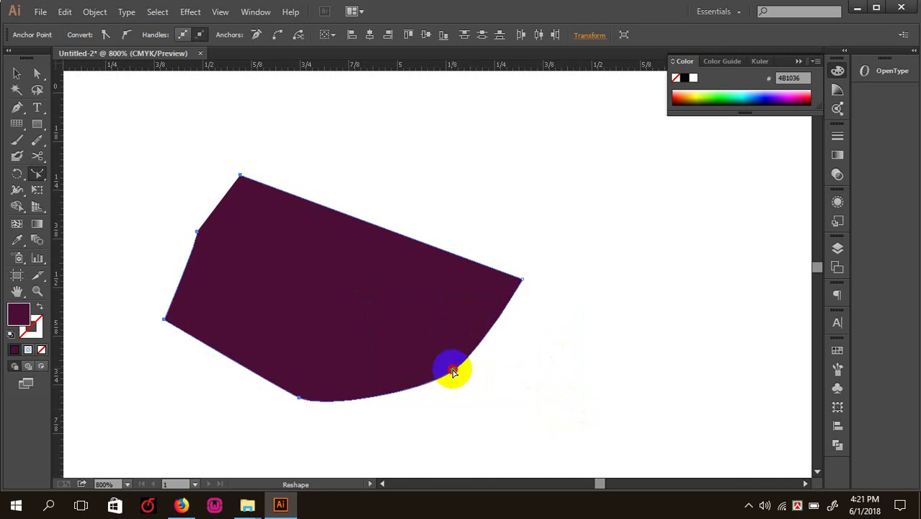
left_click(456, 370)
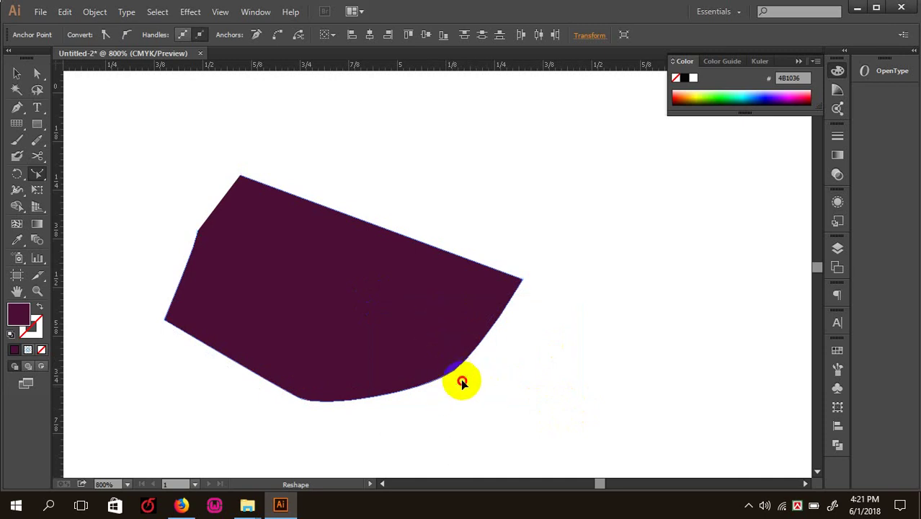
left_click_drag(461, 382, 490, 360)
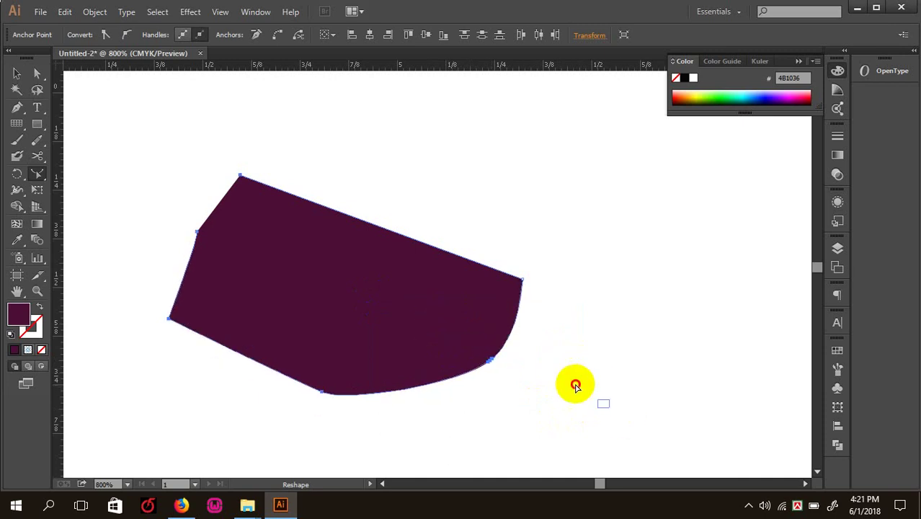
key("a")
key("Delete")
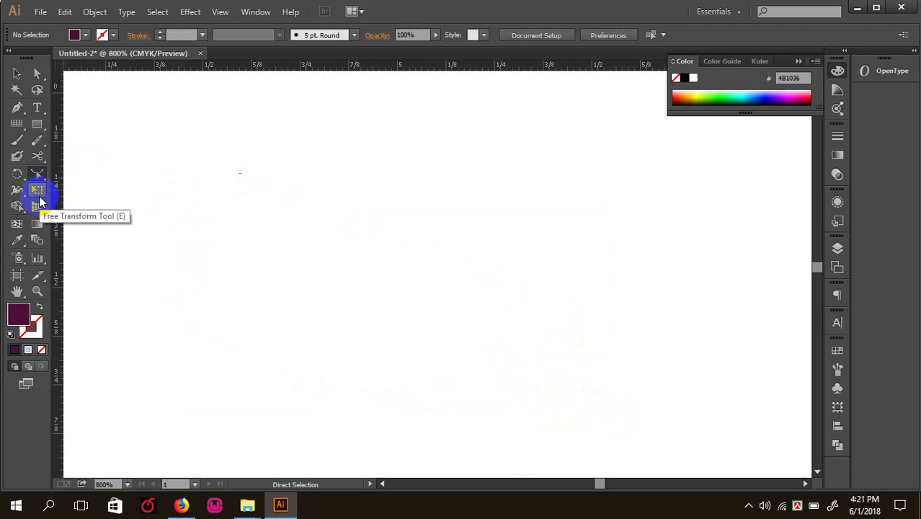
- Browse the shape and width tool flyouts, pick Free Transform, zoom out, and start a new document with Ctrl+N
left_click(31, 124)
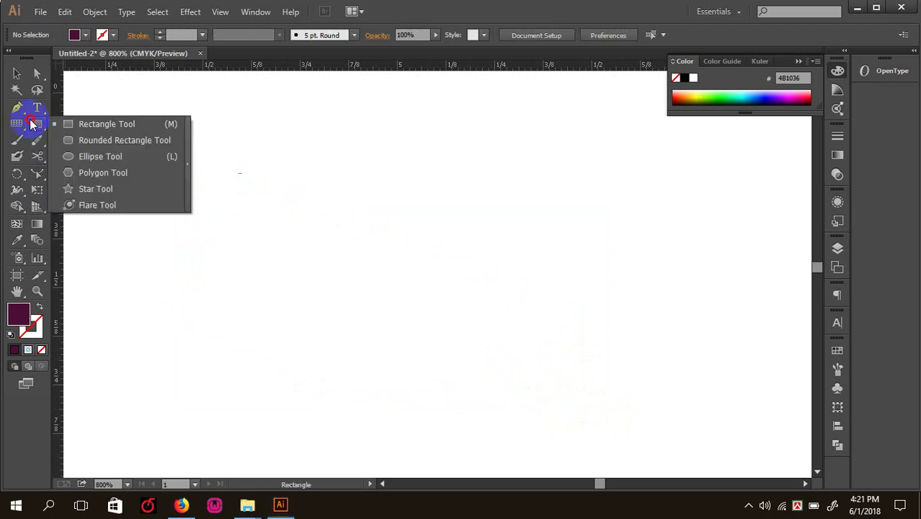
left_click(16, 192)
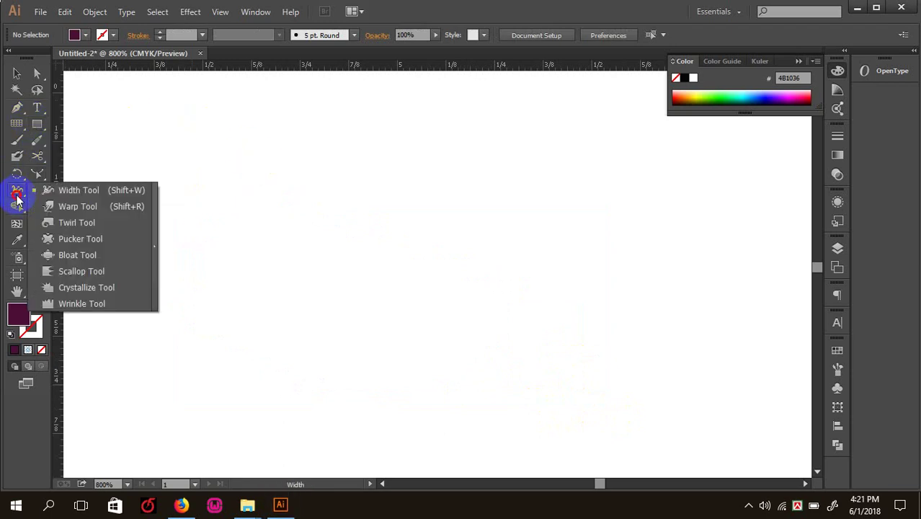
left_click_drag(16, 201, 55, 191)
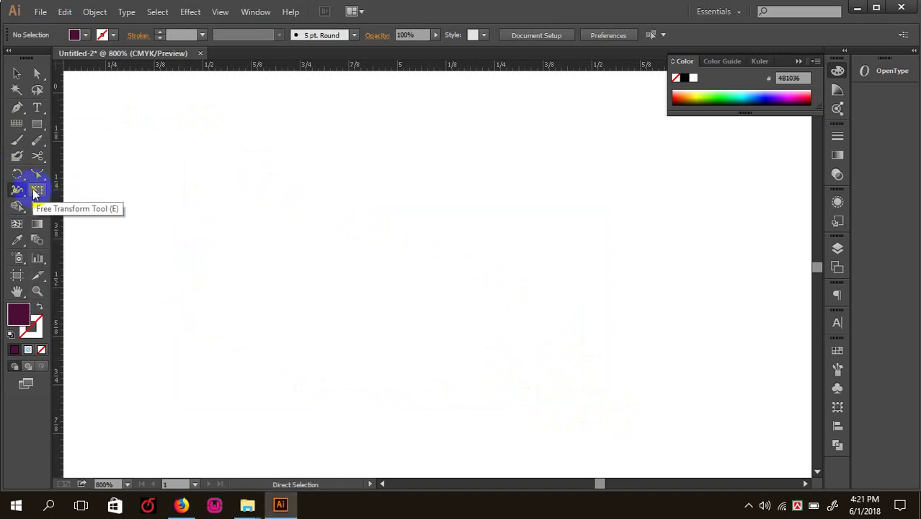
left_click(36, 191)
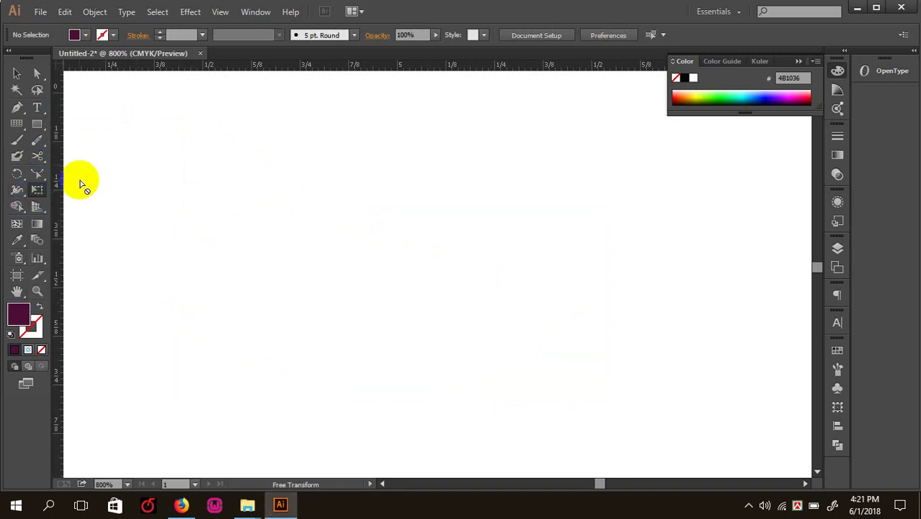
left_click(37, 191)
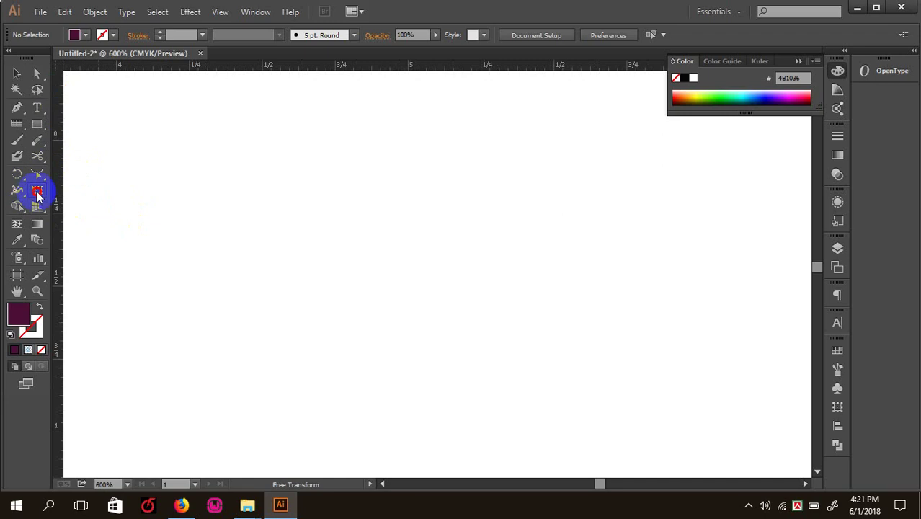
key("ctrl+minus")
key("ctrl+minus")
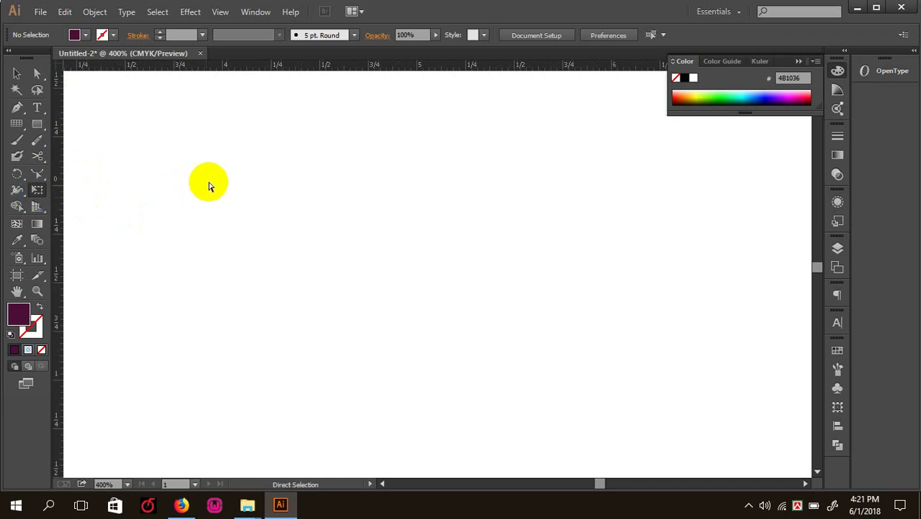
key("ctrl+n")
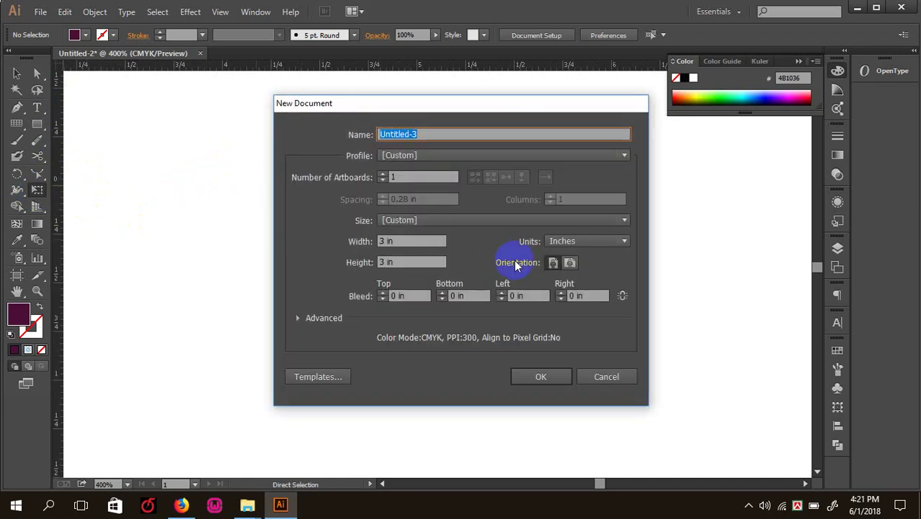
- Create a 3.5 × 2 in document with 0.125 in top bleed, zoom in, then close it
left_click(404, 241)
left_click(408, 242)
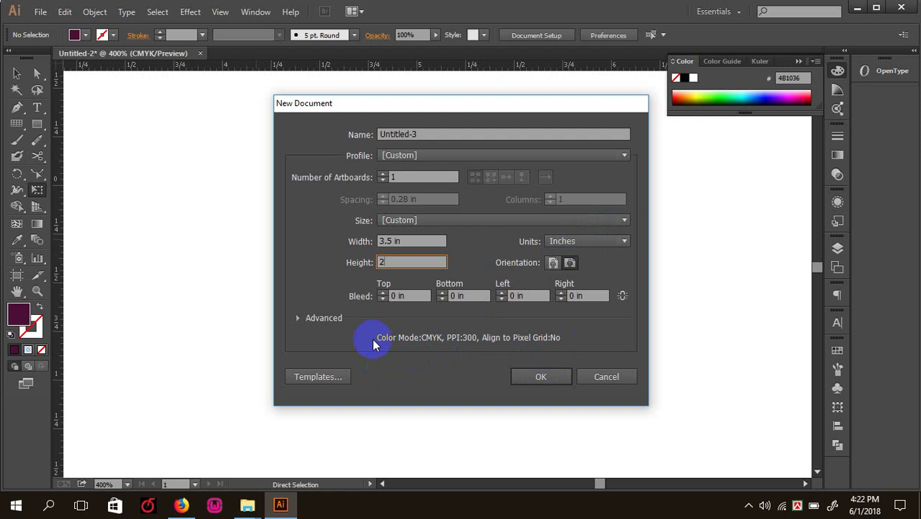
left_click(299, 318)
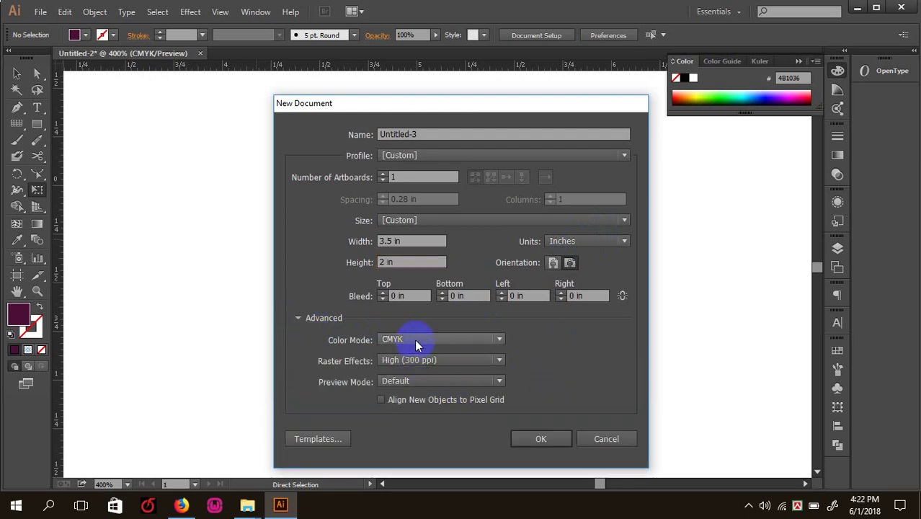
left_click(381, 294)
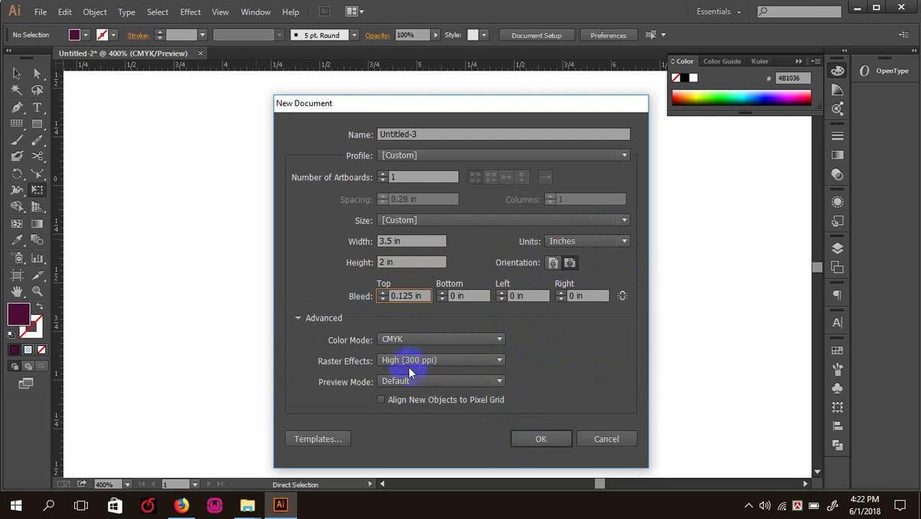
left_click(544, 441)
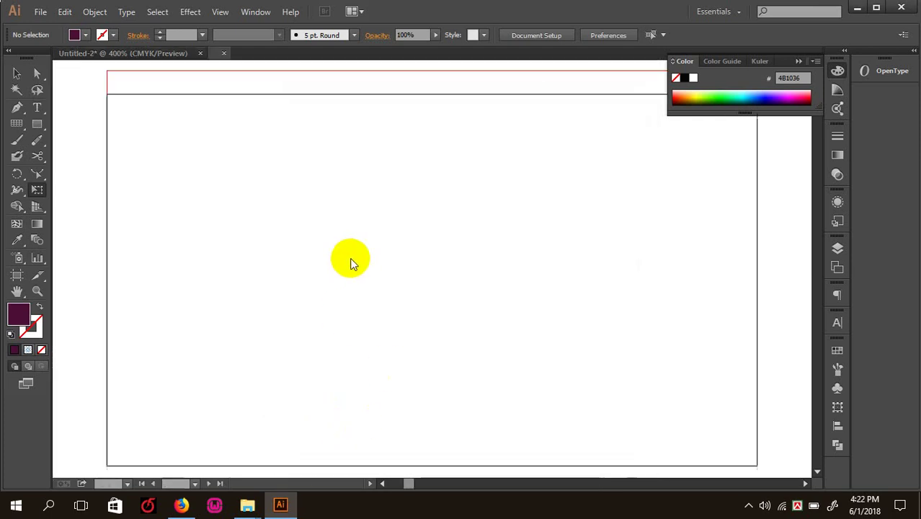
key("ctrl+equal")
key("ctrl+equal")
key("ctrl+equal")
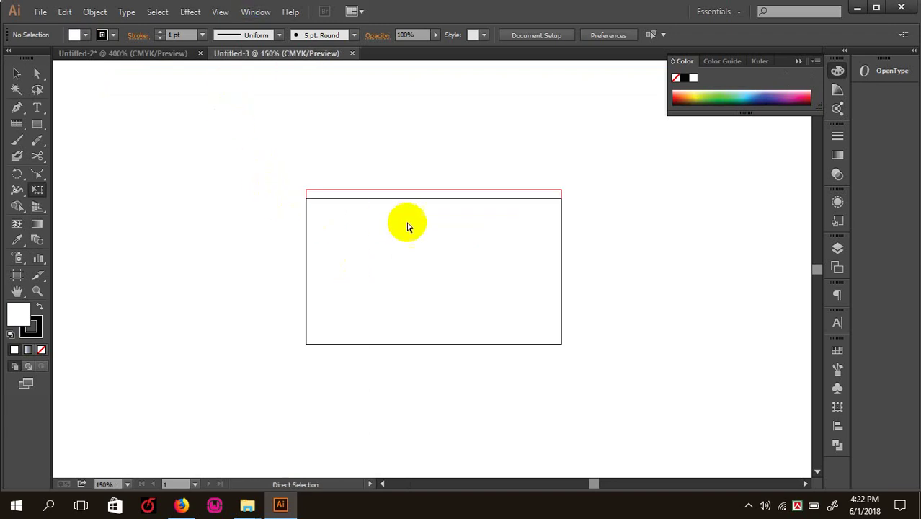
key("ctrl+w")
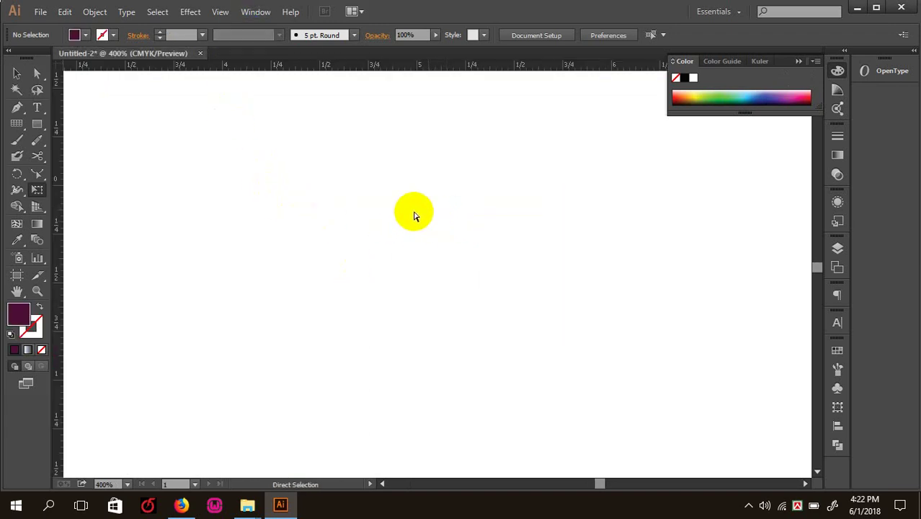
- Start a new 3.5 × 2 in document and set its bottom bleed to 0.125 in
key("ctrl+n")
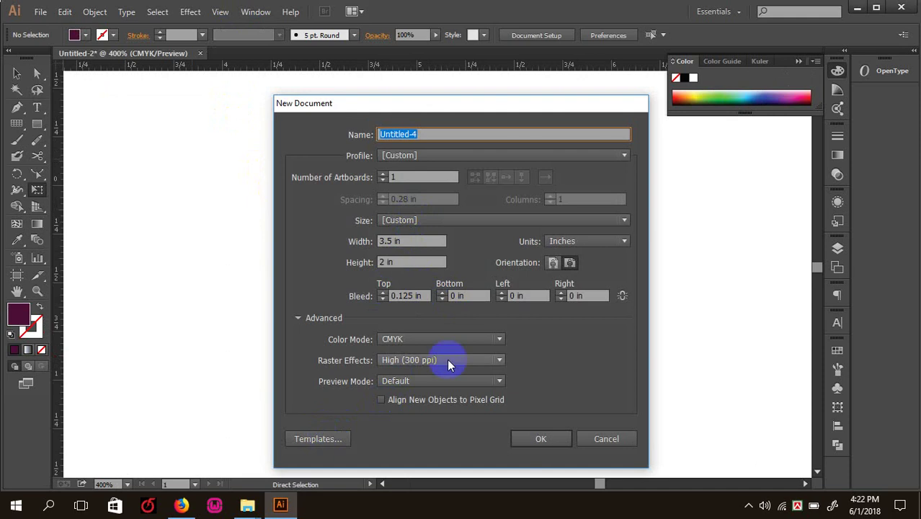
left_click(308, 440)
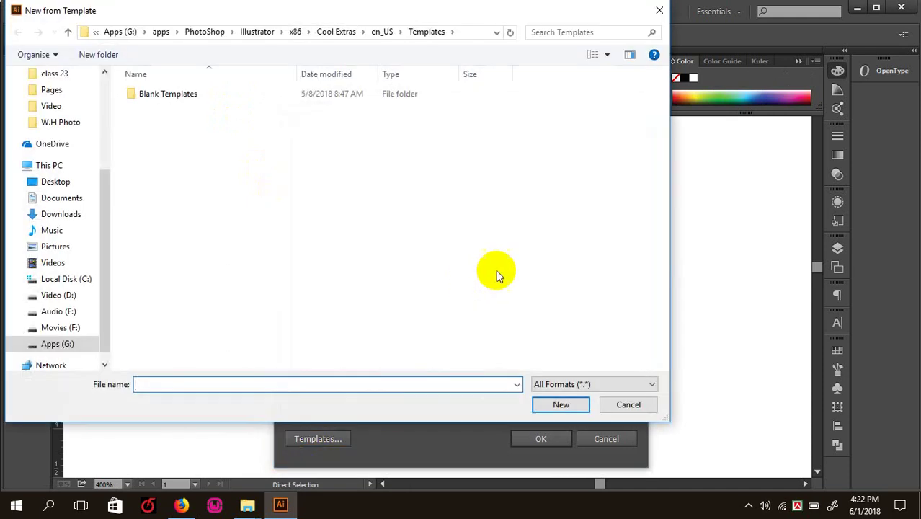
left_click(625, 409)
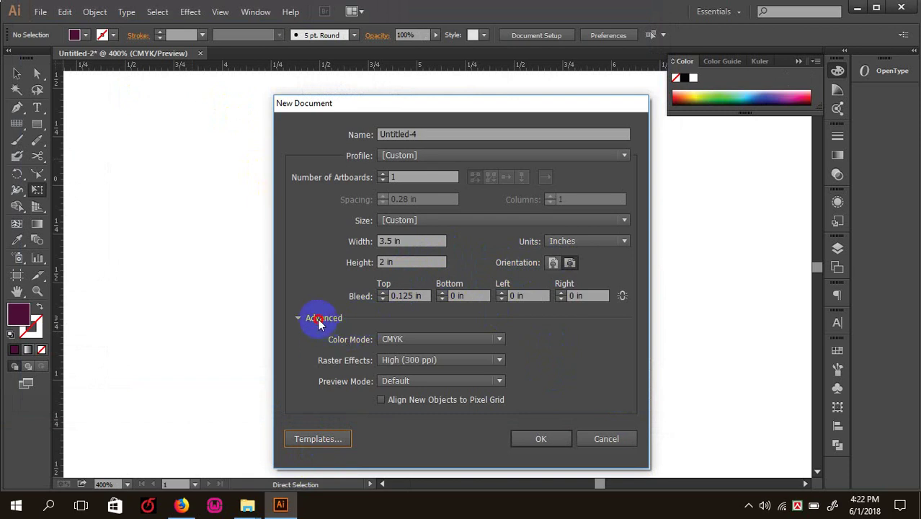
left_click(443, 298)
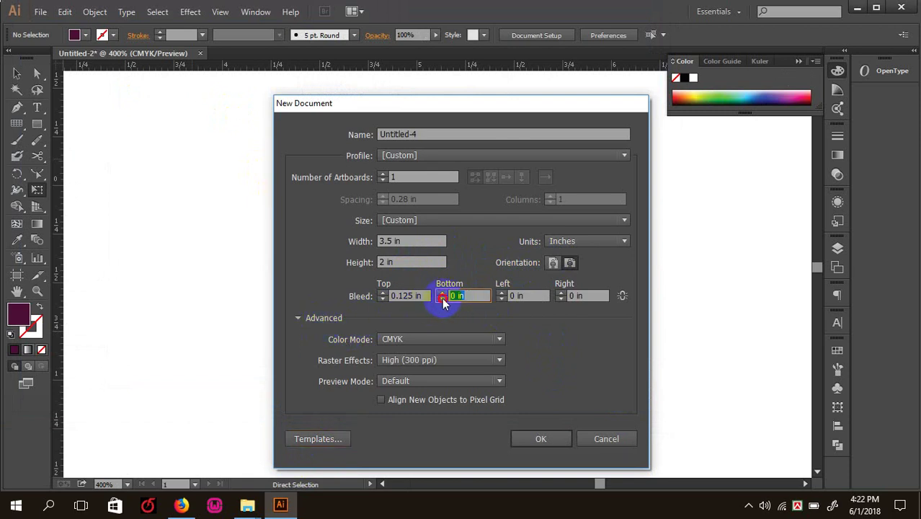
left_click(441, 293)
left_click(441, 293)
left_click(441, 299)
- Link all four bleeds at 0.125 in and create the business-card document
left_click(501, 299)
left_click(501, 293)
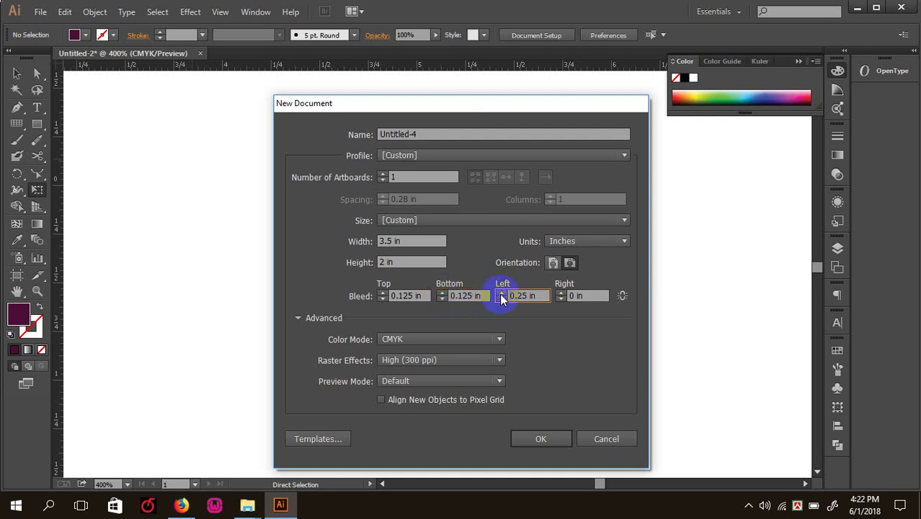
left_click(501, 293)
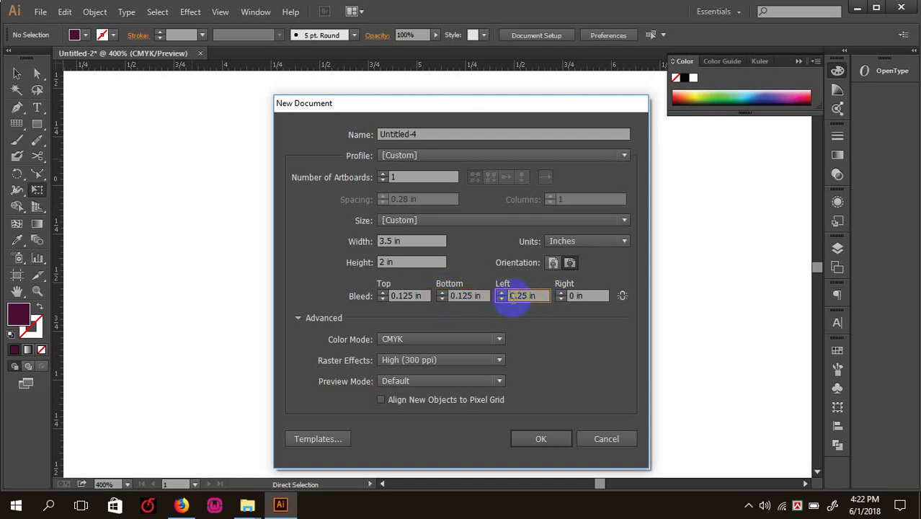
left_click(559, 293)
left_click(559, 293)
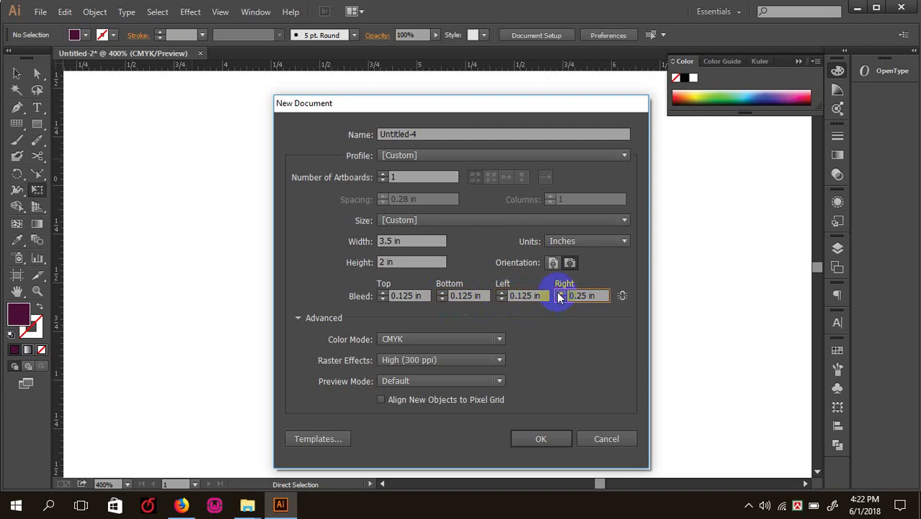
left_click(622, 295)
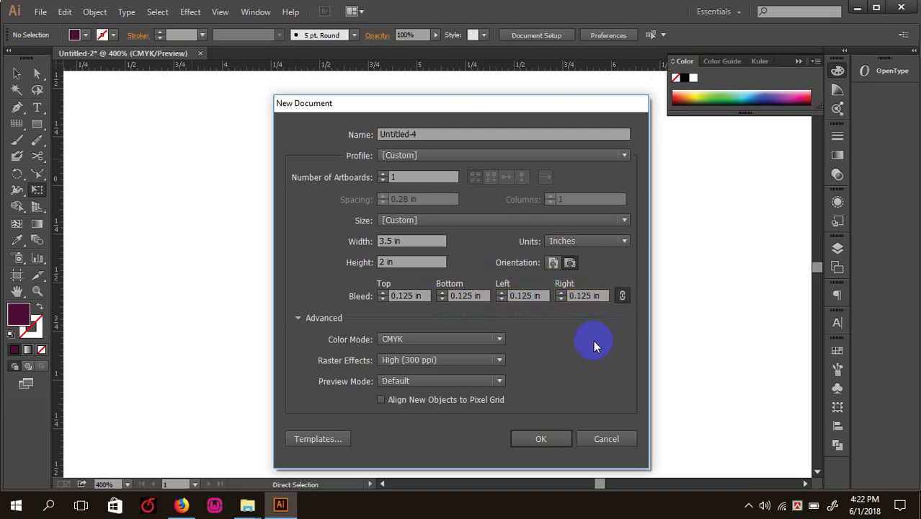
left_click(553, 444)
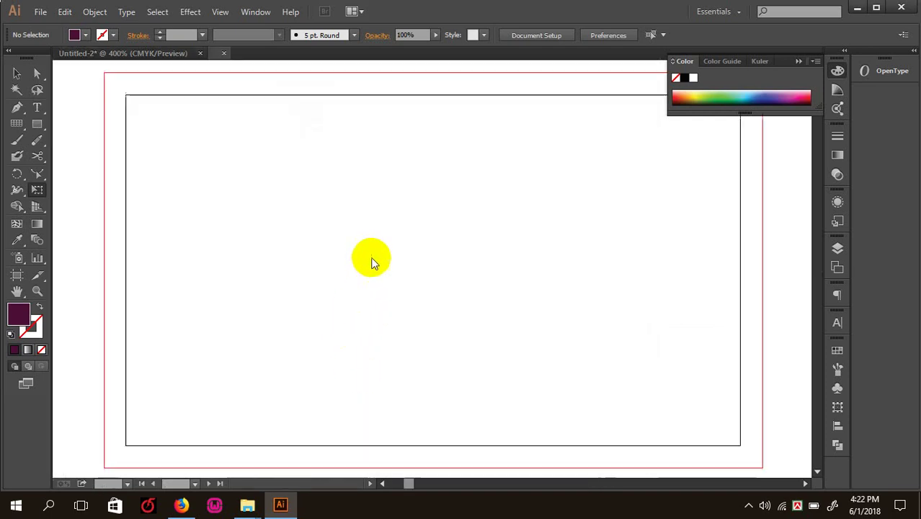
- Zoom the new card to about 150% and select the Artboard tool
key("ctrl+minus")
key("ctrl+minus")
key("ctrl+minus")
key("ctrl+minus")
key("ctrl+plus")
key("ctrl+plus")
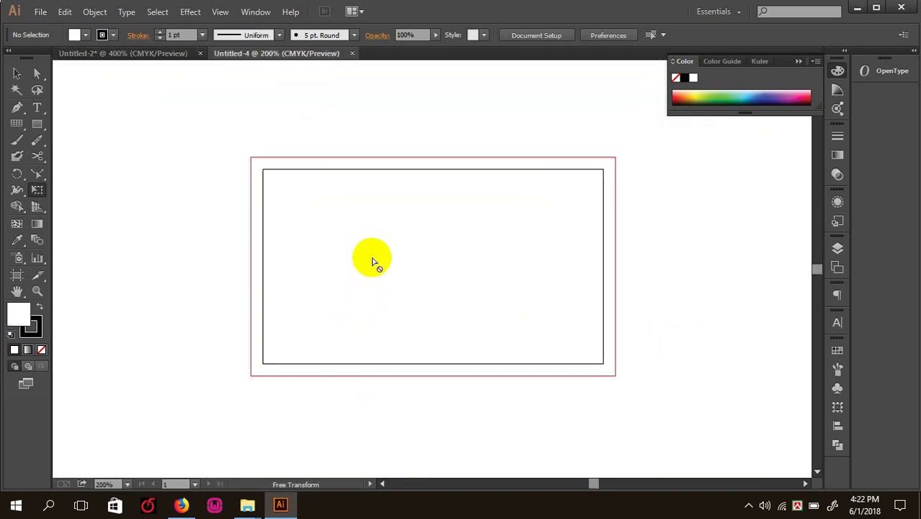
key("ctrl+minus")
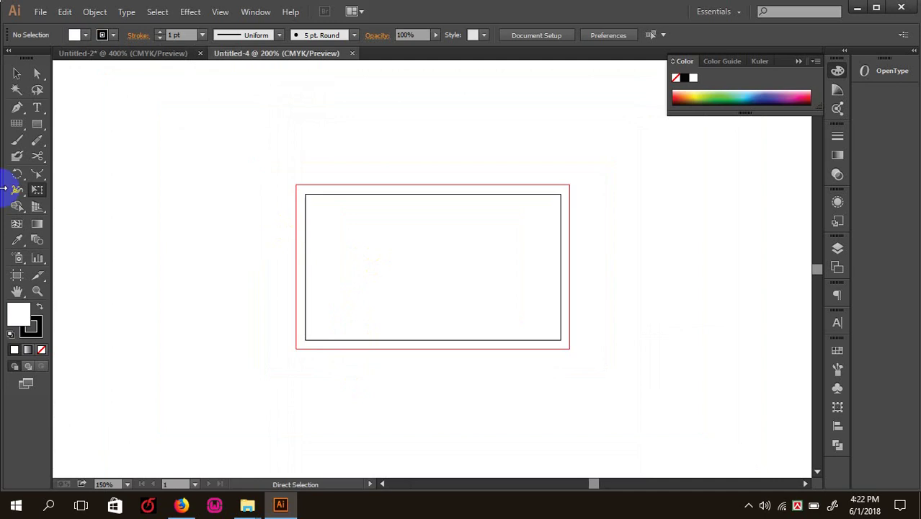
key("ctrl+plus")
left_click(39, 194)
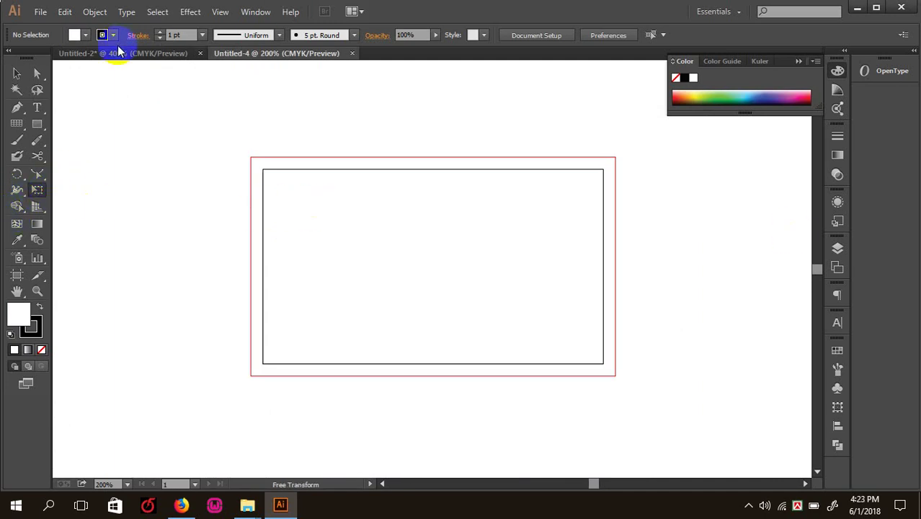
left_click(16, 73)
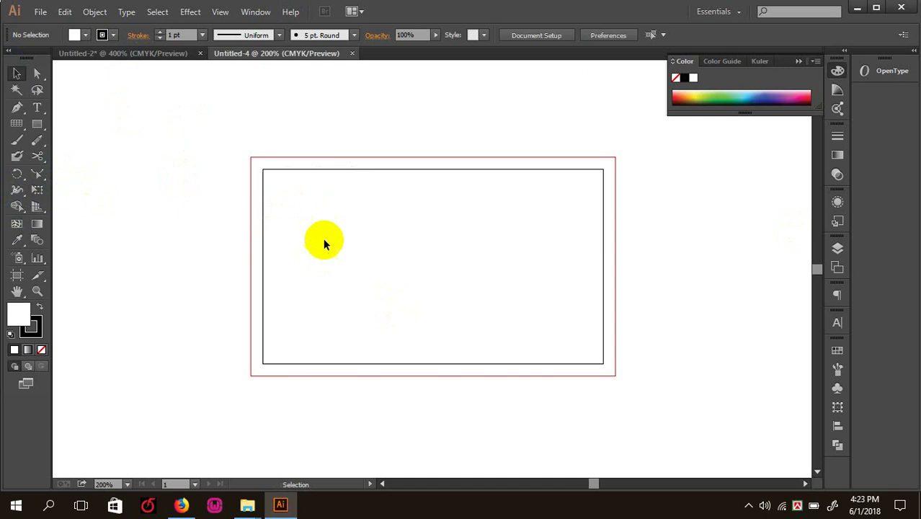
key("p")
key("ctrl+1")
key("ctrl+=")
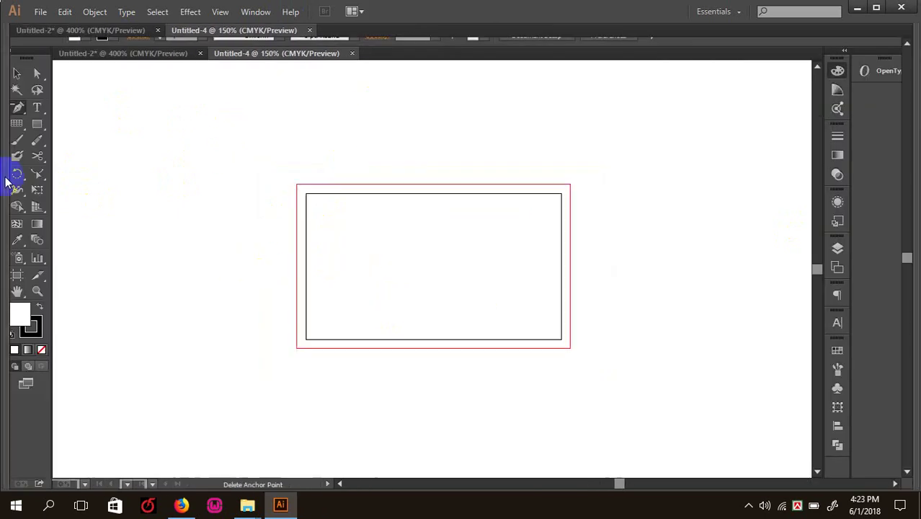
left_click(37, 190)
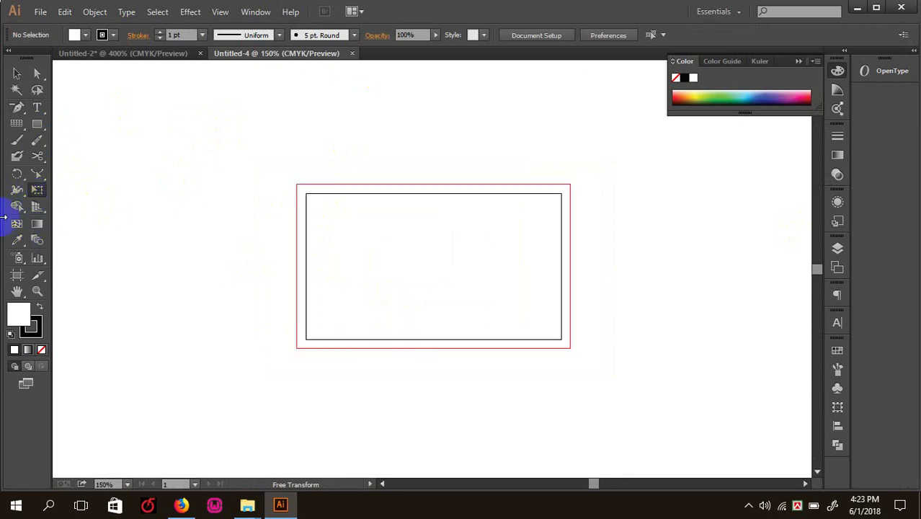
left_click(17, 275)
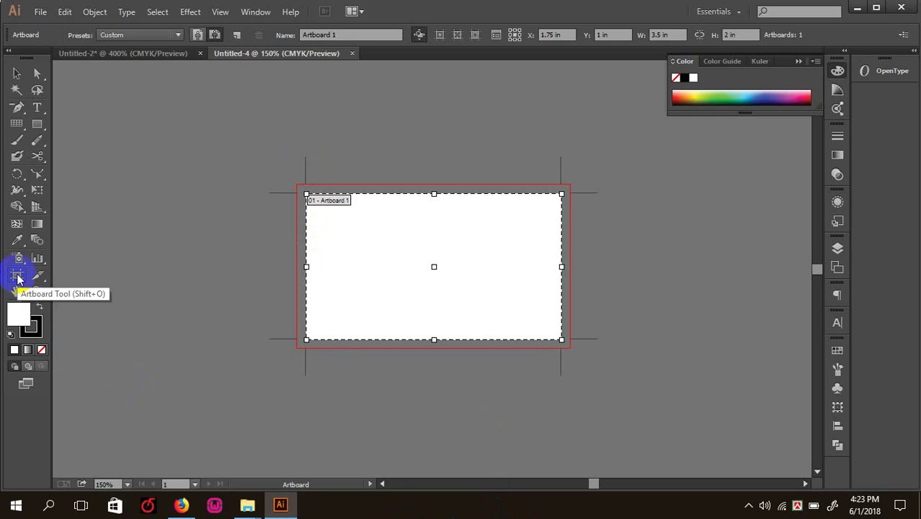
left_click_drag(305, 265, 219, 266)
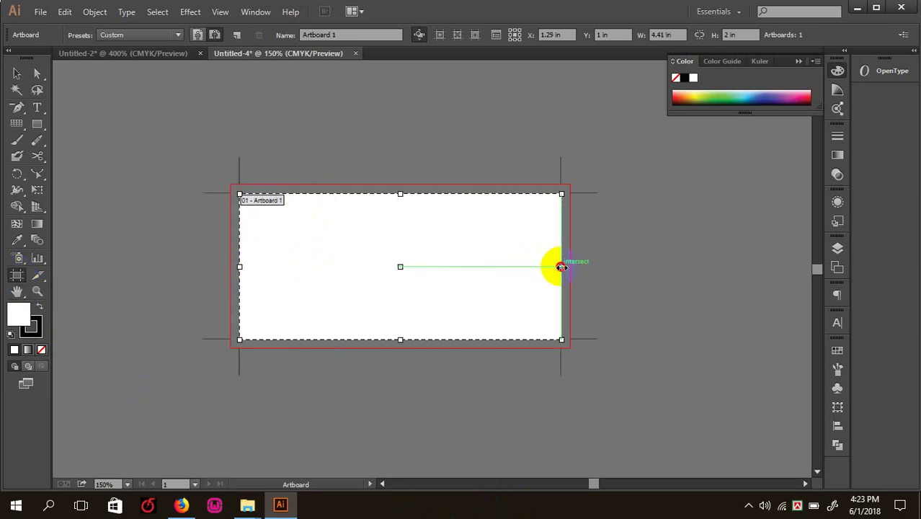
left_click_drag(561, 267, 624, 267)
left_click_drag(432, 339, 431, 389)
left_click_drag(431, 194, 432, 130)
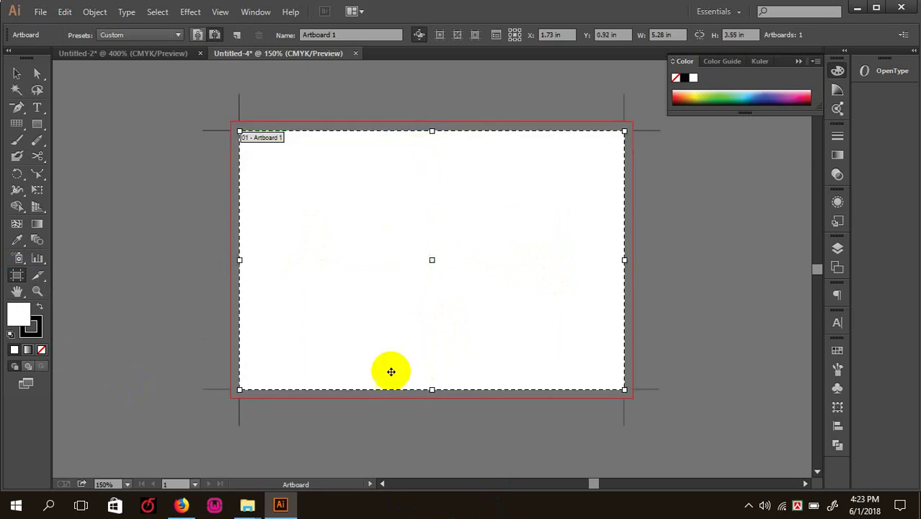
left_click_drag(622, 260, 670, 267)
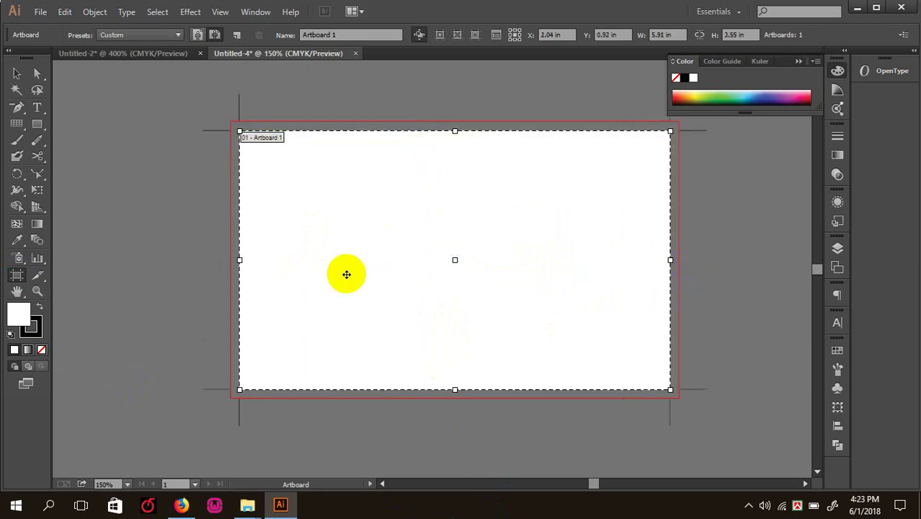
left_click_drag(249, 261, 190, 291)
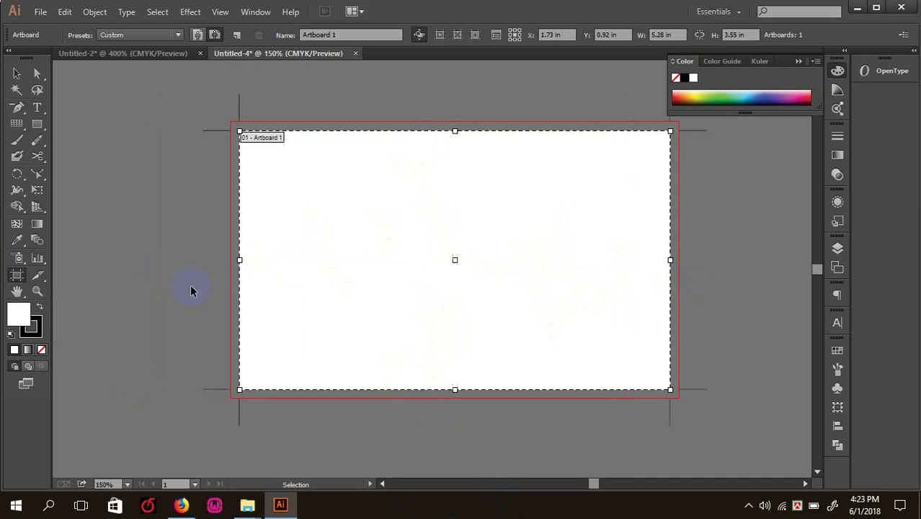
key("ctrl+z")
key("ctrl+z")
key("ctrl+z")
key("ctrl+z")
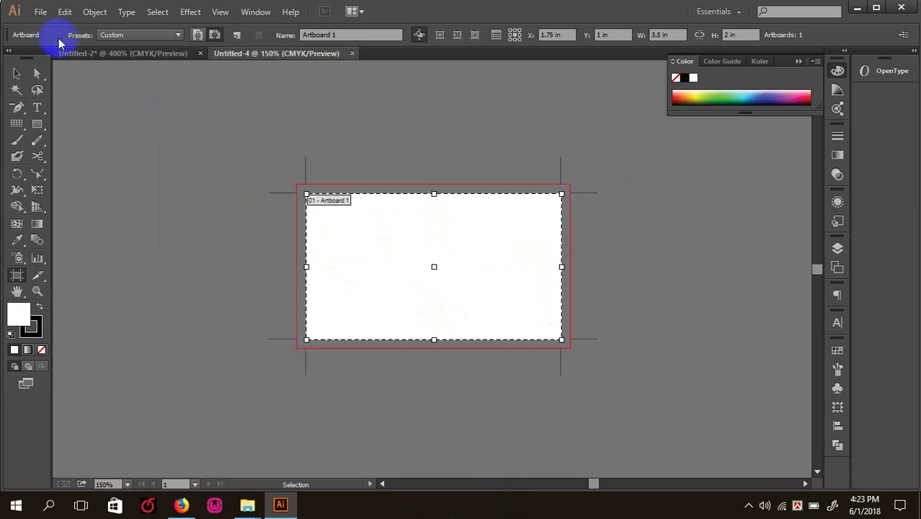
left_click(16, 73)
key("ctrl+plus")
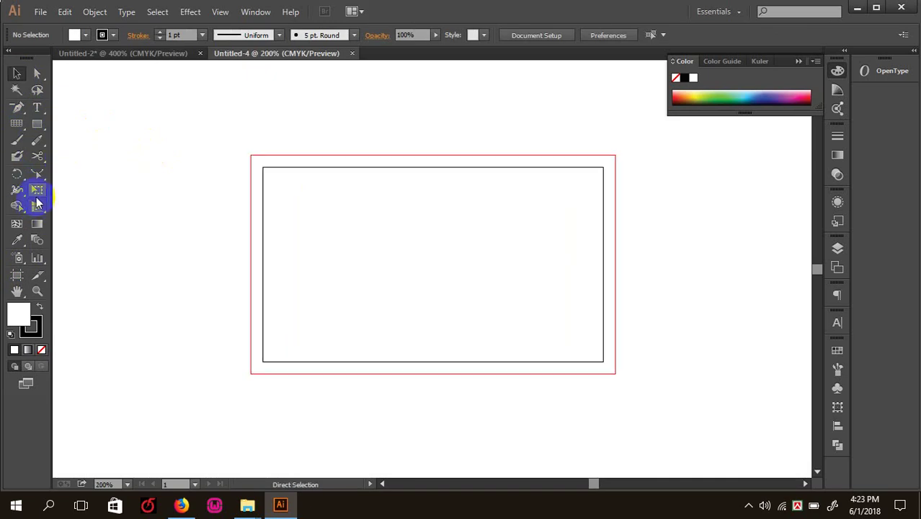
left_click(37, 124)
mouse_move(206, 173)
left_mouse_down()
mouse_move(323, 291)
mouse_move(331, 317)
left_mouse_up()
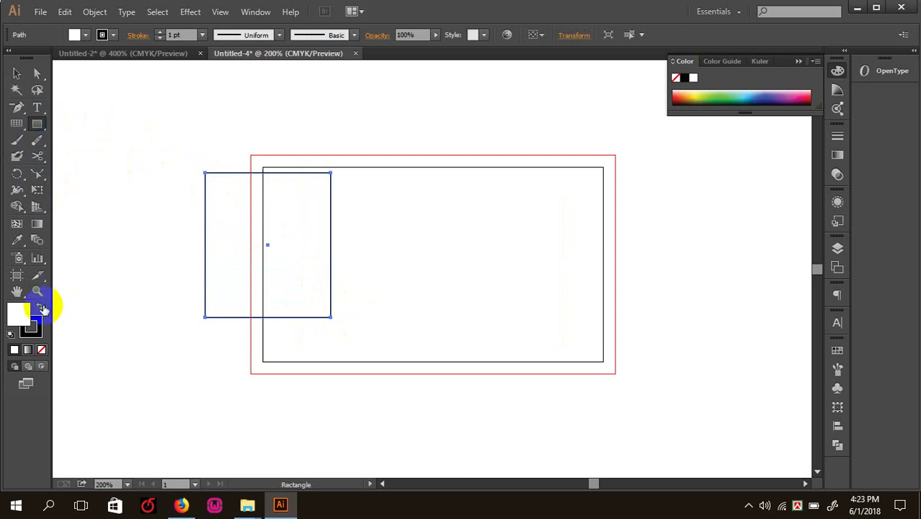
left_click(40, 306)
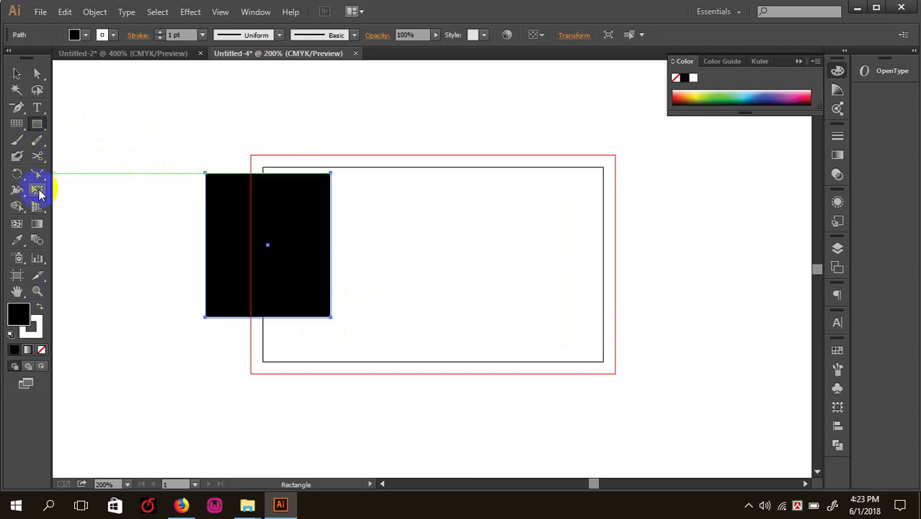
left_click(37, 191)
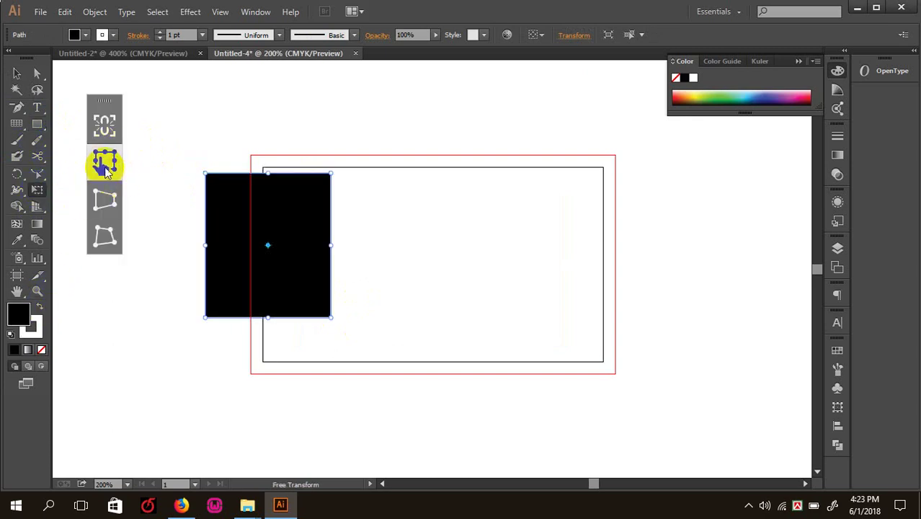
left_click_drag(203, 172, 343, 127)
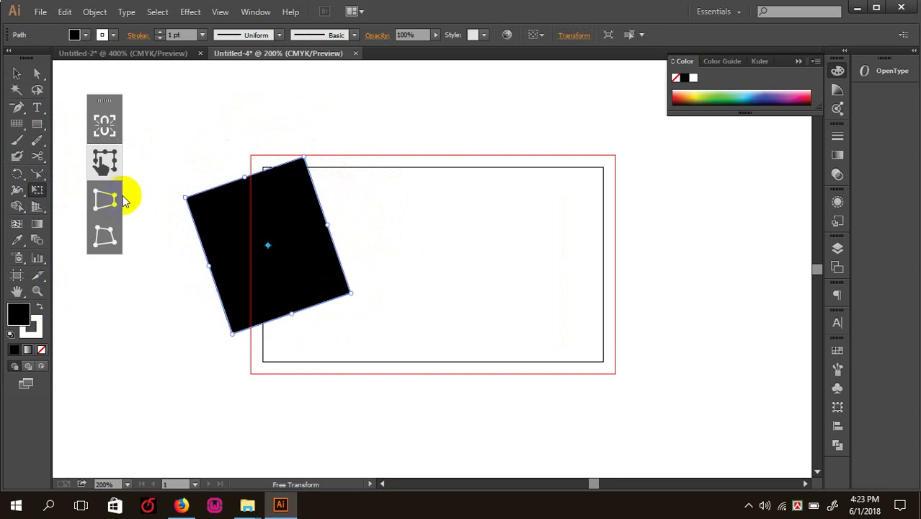
left_click(106, 199)
left_click_drag(306, 158, 294, 212)
key("ctrl+z")
left_click(104, 236)
left_click_drag(212, 186, 302, 172)
key("ctrl+z")
key("ctrl+z")
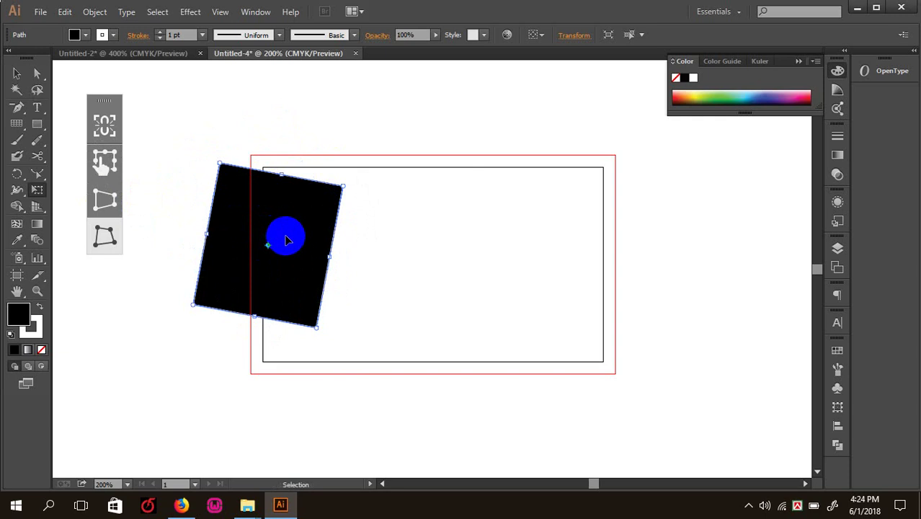
left_click(105, 160)
left_click_drag(232, 189, 208, 208)
left_click_drag(260, 226, 309, 209)
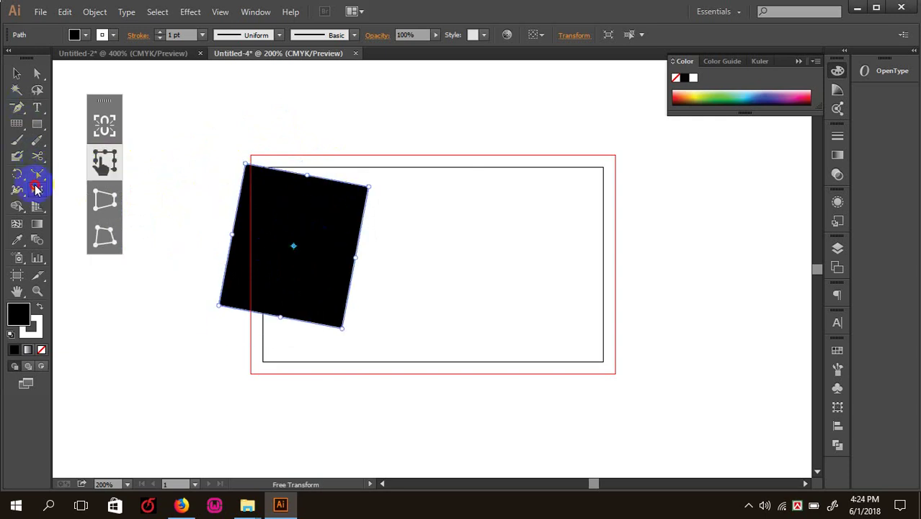
left_click_drag(256, 119, 351, 239)
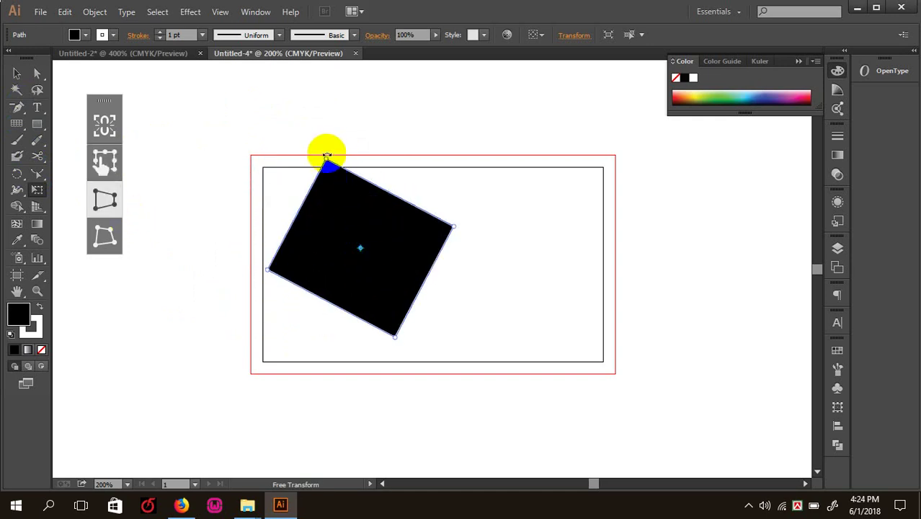
left_click_drag(326, 157, 274, 155)
left_click(104, 238)
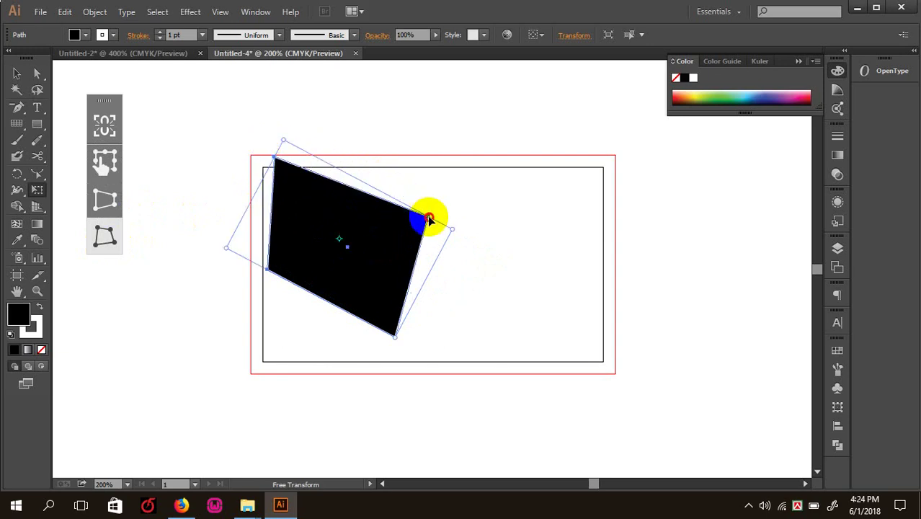
key("Delete")
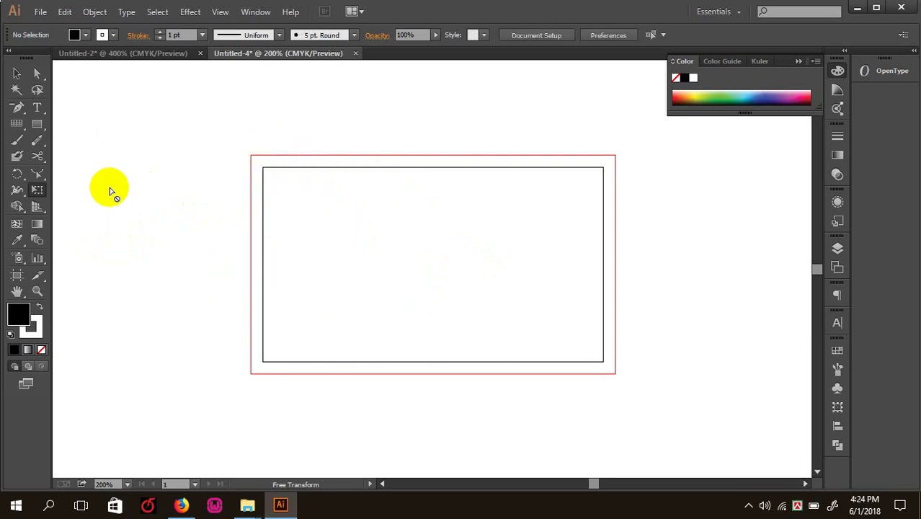
- At 300% zoom, draw a Rectangle snapped from the artboard's top-left to bottom-right corner
key("ctrl+minus")
key("ctrl+minus")
key("ctrl+plus")
key("ctrl+plus")
key("ctrl+plus")
left_click_drag(231, 250, 209, 242)
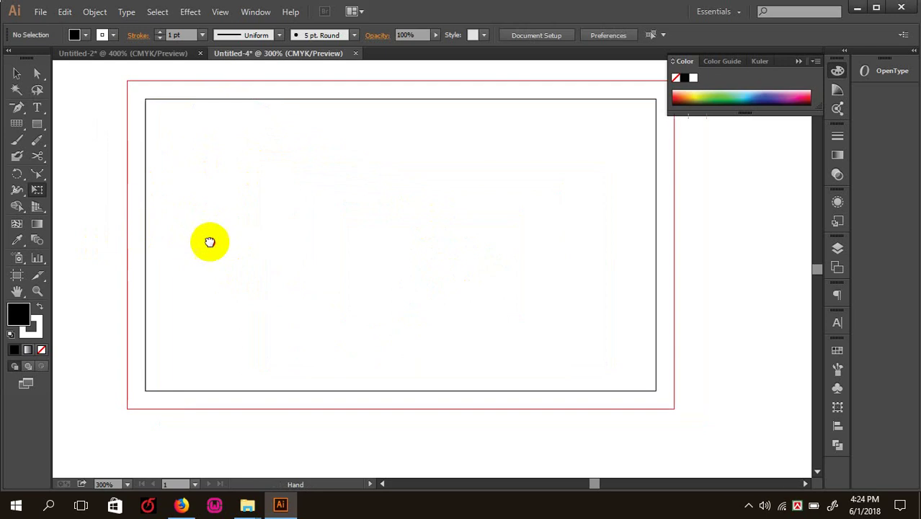
key("ctrl+minus")
key("ctrl+plus")
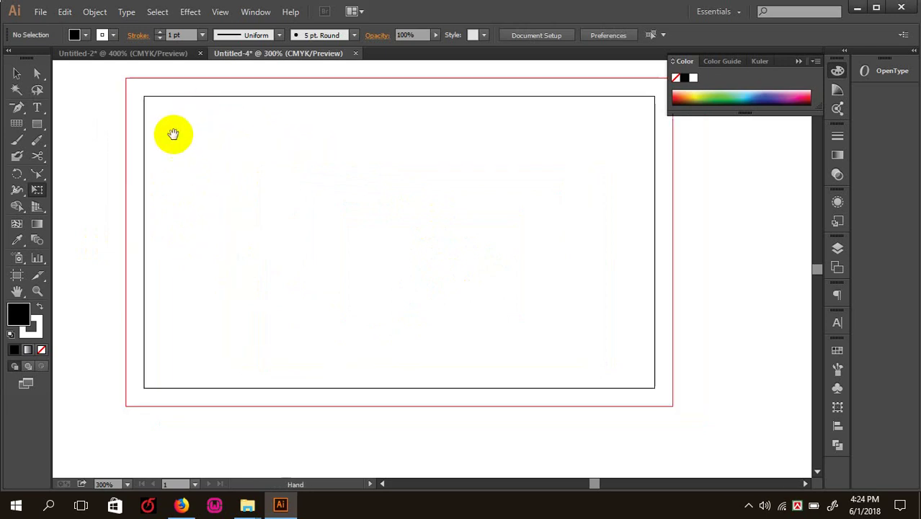
left_click_drag(277, 196, 278, 207)
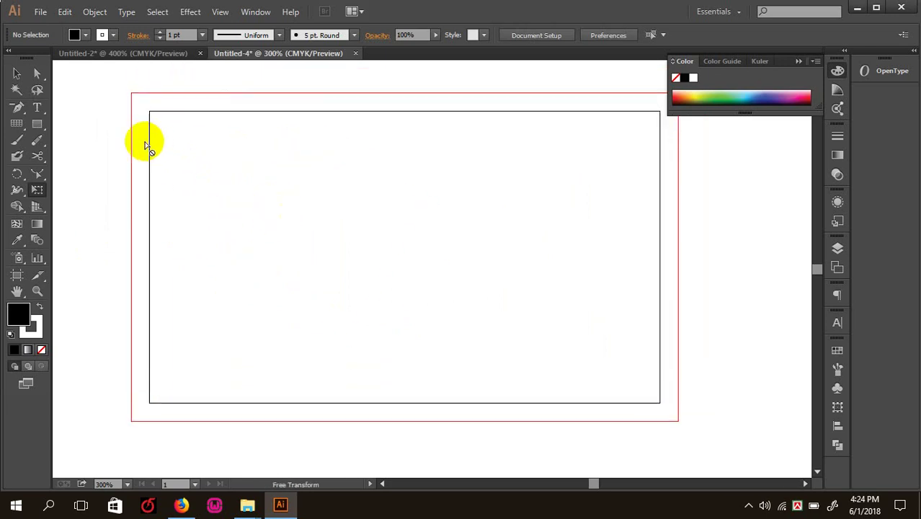
left_click(39, 124)
left_click_drag(39, 124, 130, 129)
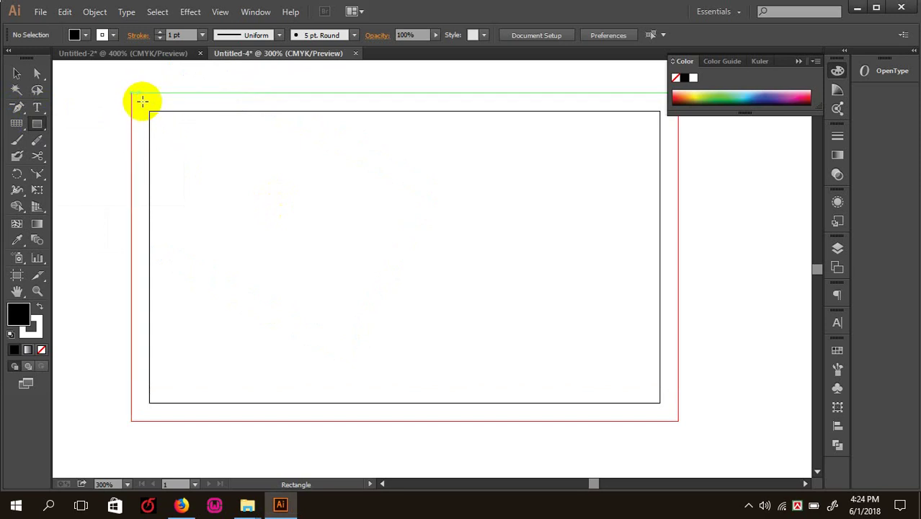
left_click_drag(180, 91, 246, 110)
key("ctrl+z")
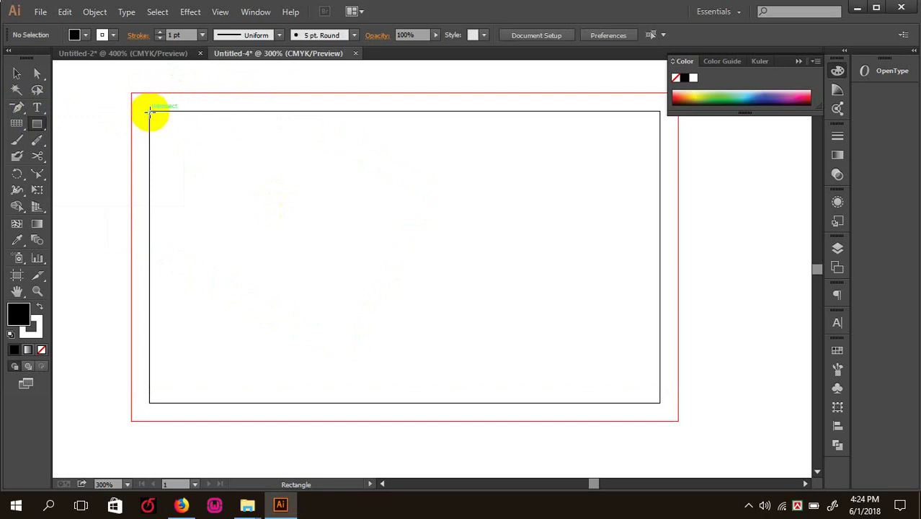
left_click_drag(149, 111, 658, 401)
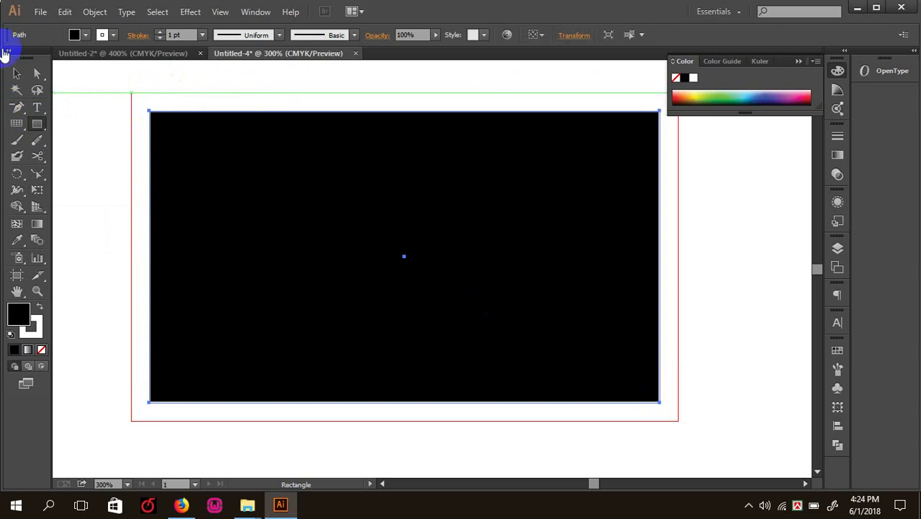
- Select the black card rectangle and bring up the Object menu
left_click(17, 73)
left_click(277, 174)
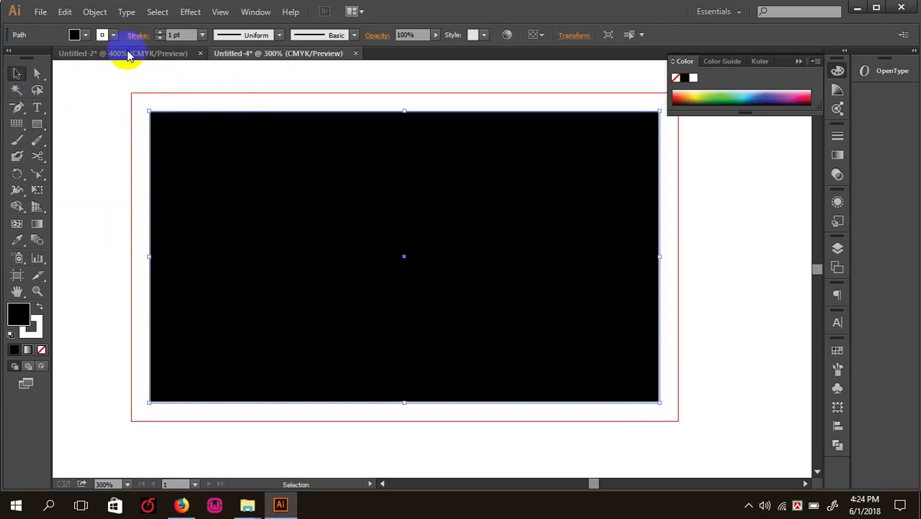
left_click(255, 217)
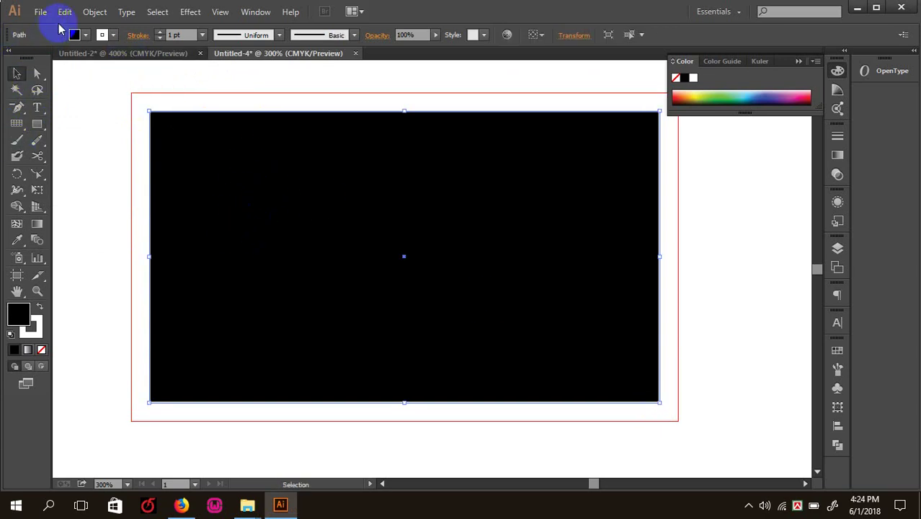
left_click(94, 12)
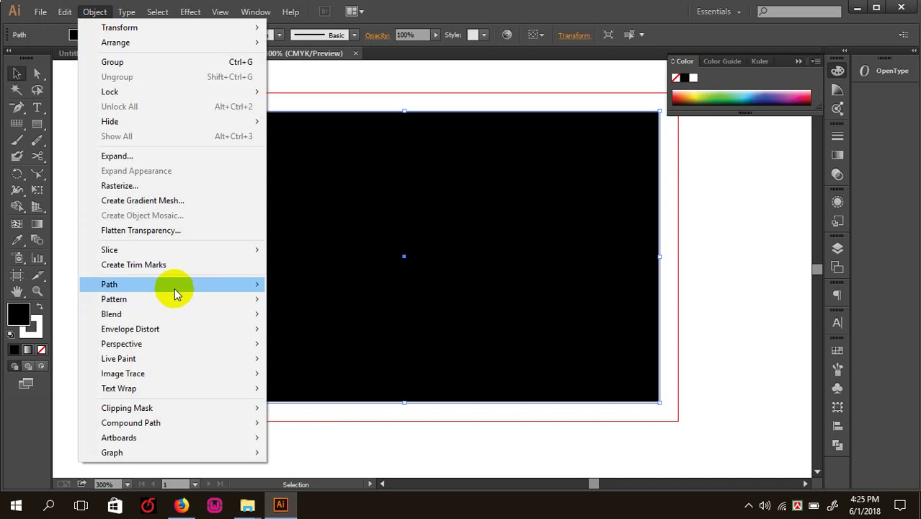
mouse_move(174, 287)
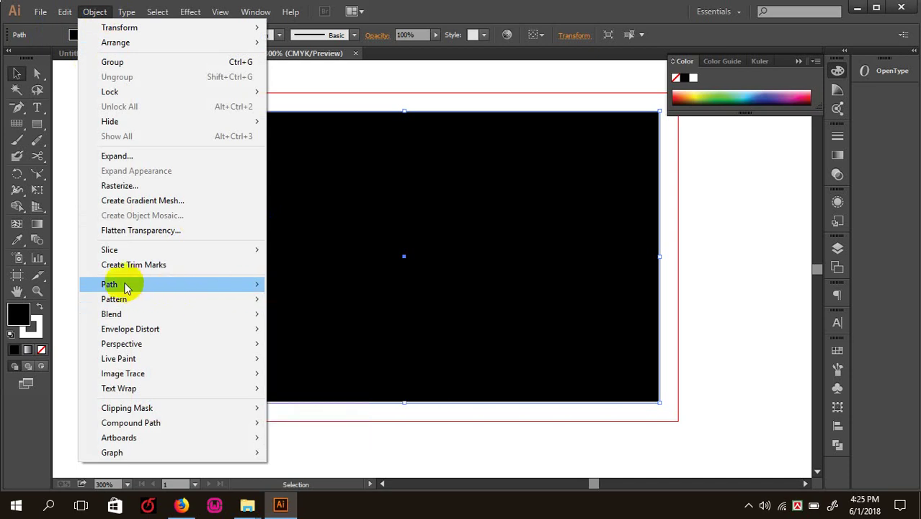
left_click(318, 257)
left_click(111, 153)
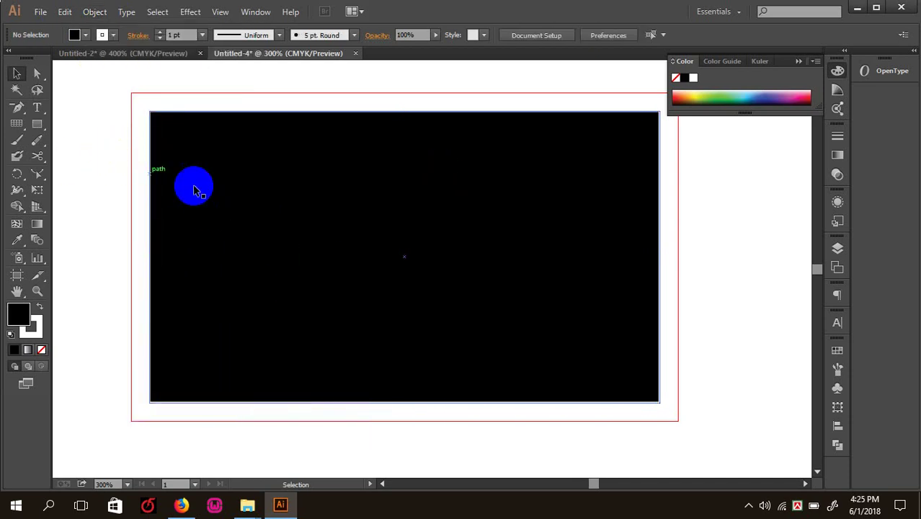
left_click(232, 188)
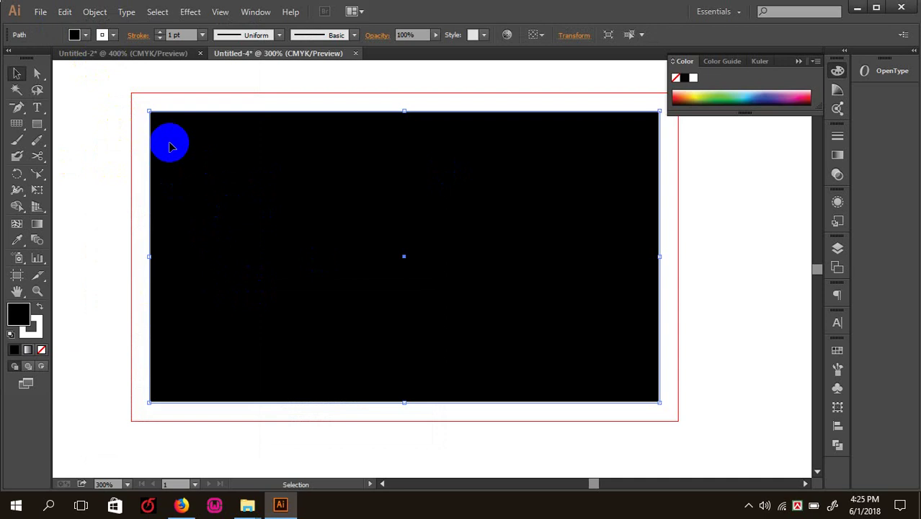
left_click(95, 13)
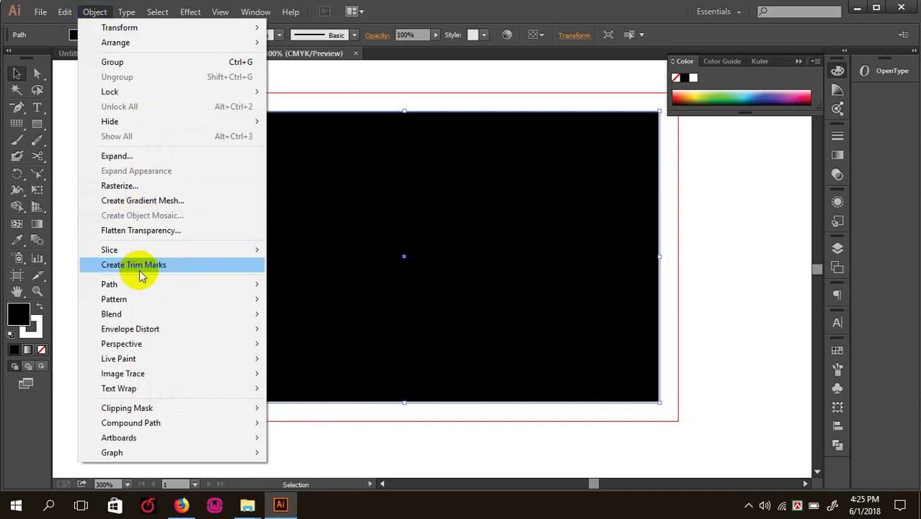
- Apply Offset Path with Preview at -0.125 in to the card rectangle
mouse_move(153, 288)
left_click(310, 334)
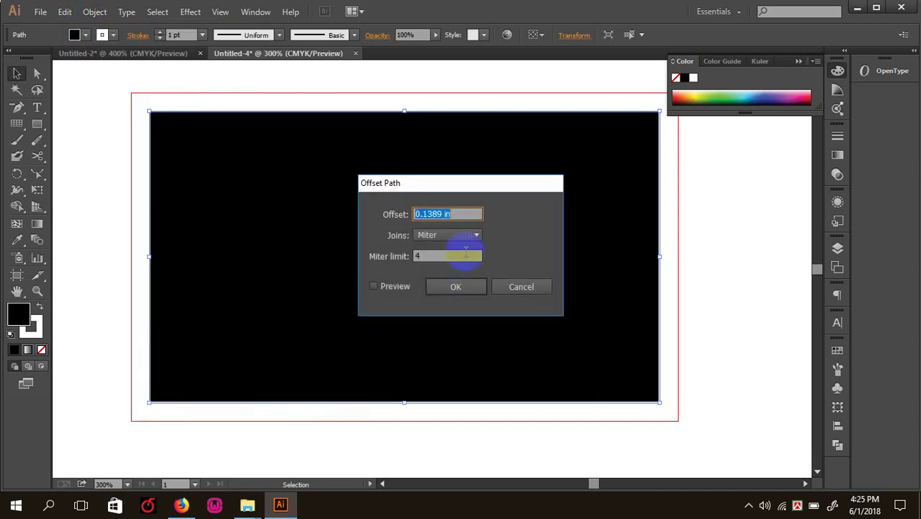
left_click(382, 290)
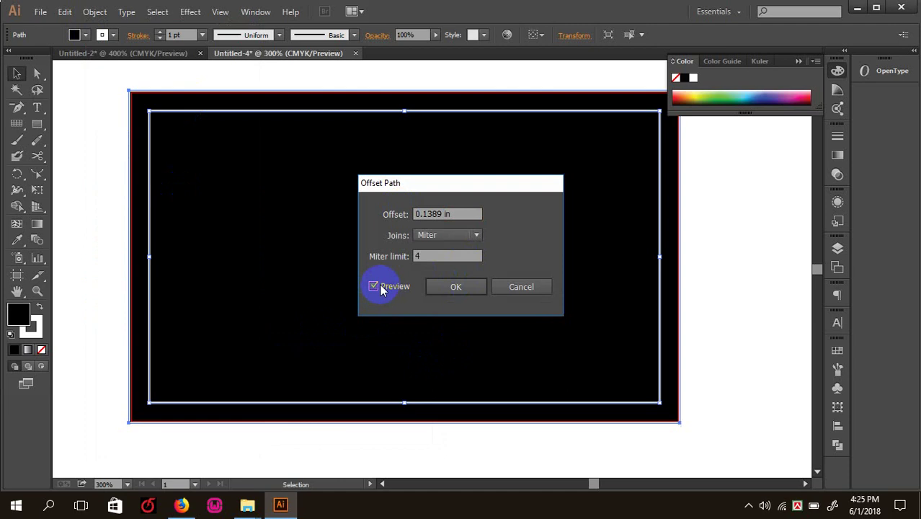
left_click(458, 213)
left_click_drag(458, 213, 339, 211)
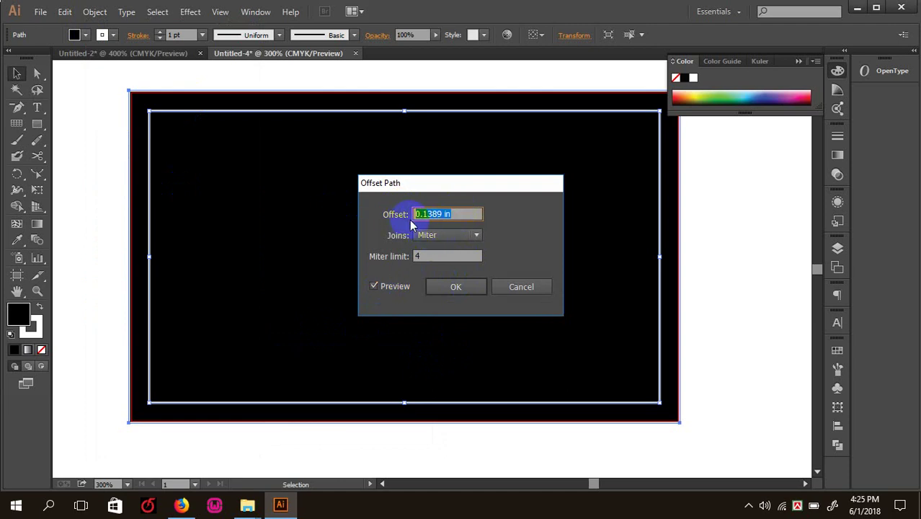
key("Down")
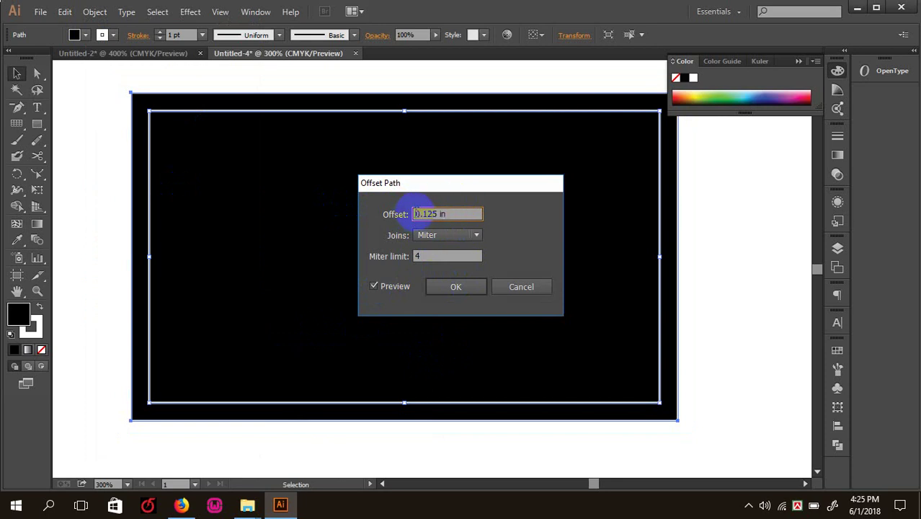
left_click(454, 288)
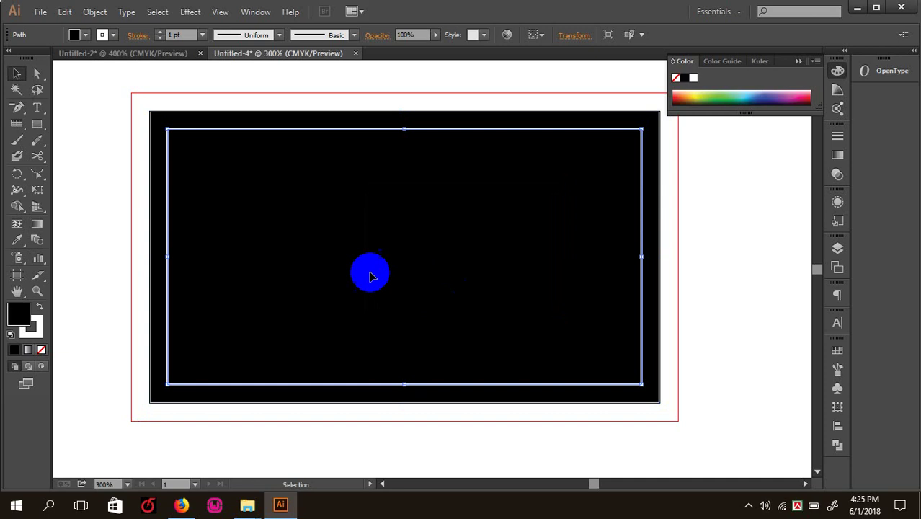
left_click(192, 197)
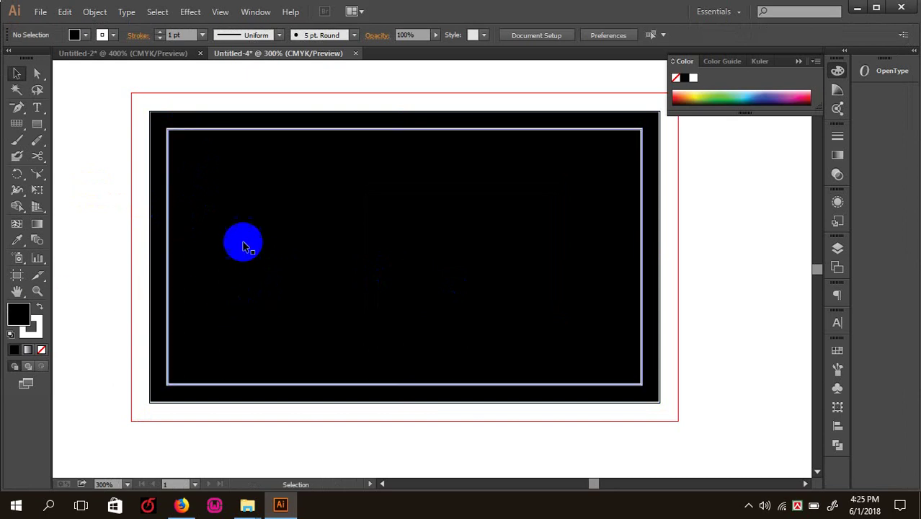
- Remove the inset path's stroke and convert it into a guide with Make Guides
left_click(241, 242)
left_click(41, 350)
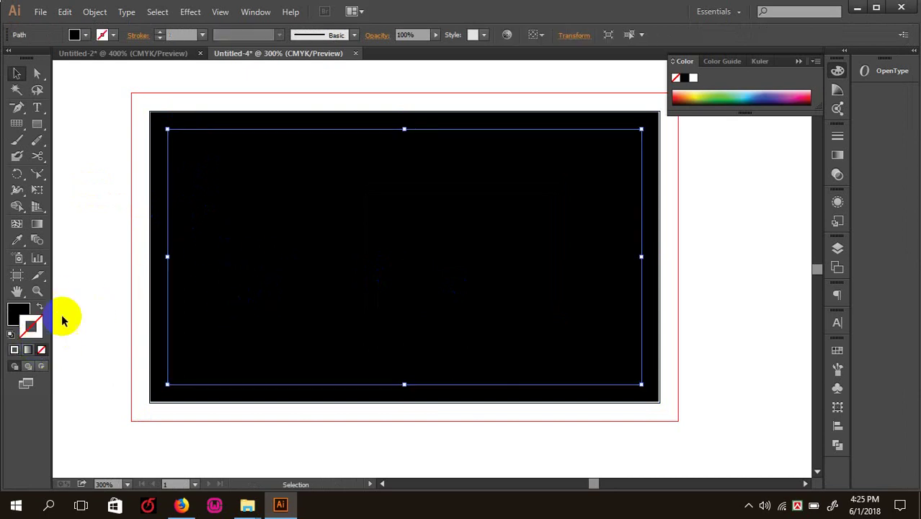
left_click(162, 212)
left_click(170, 207)
right_click(170, 204)
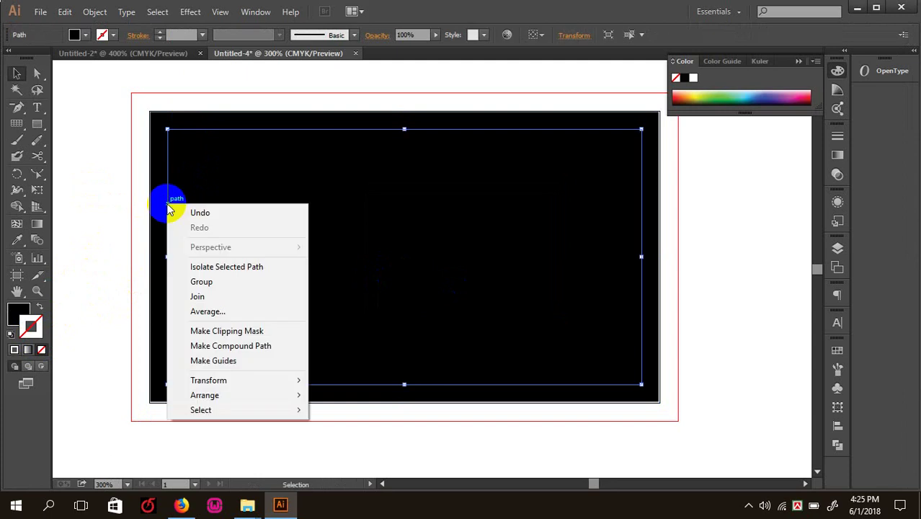
left_click(119, 183)
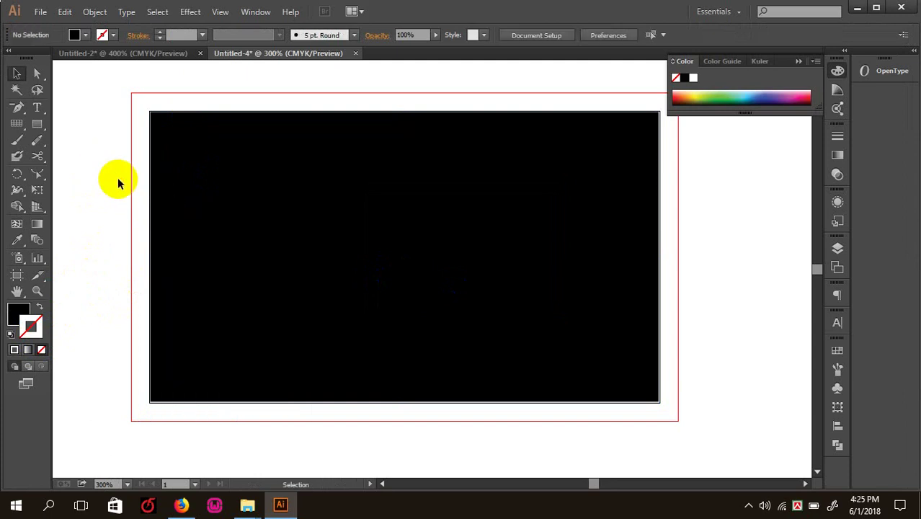
left_click(170, 221)
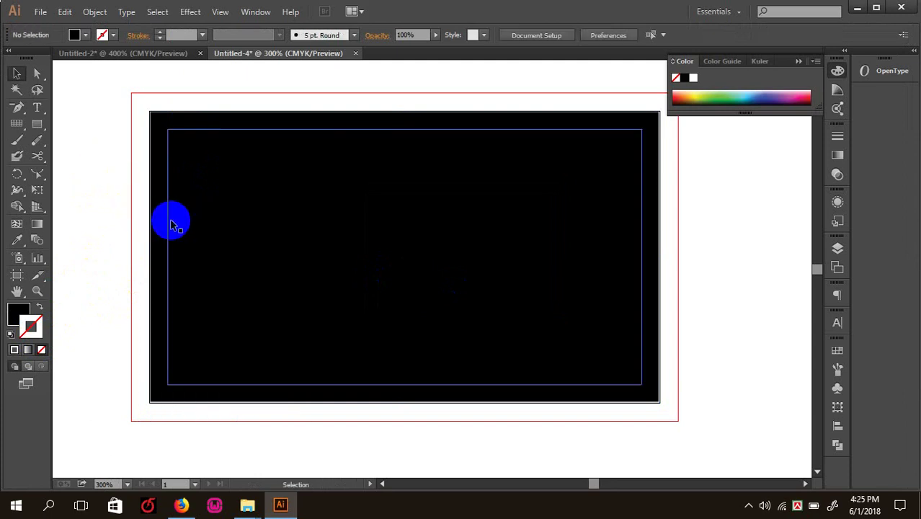
right_click(171, 223)
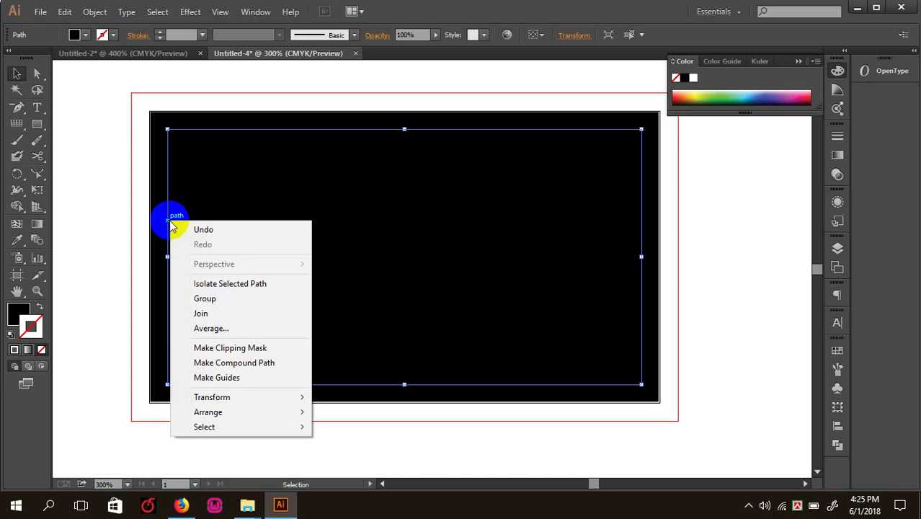
left_click(232, 377)
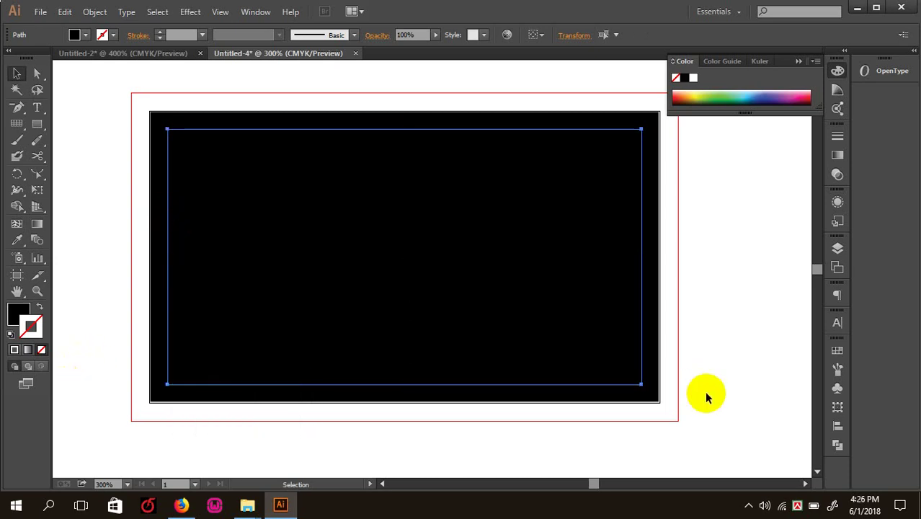
- Inspect the new safe-area guide with the interface panels temporarily hidden
left_click(646, 248)
key("Tab")
left_click(497, 263)
left_click_drag(261, 238, 110, 261)
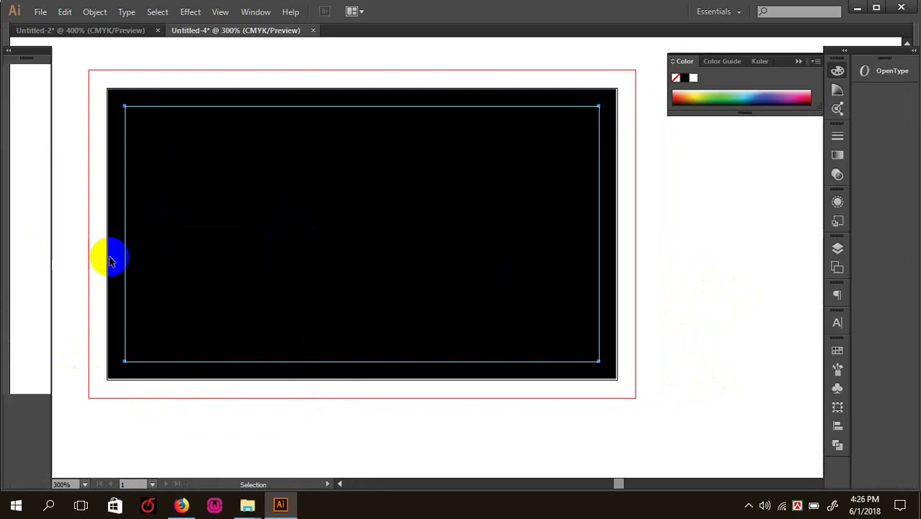
key("Tab")
- Remove the card rectangle's stroke and fill it white from the Color Picker
left_click(159, 209)
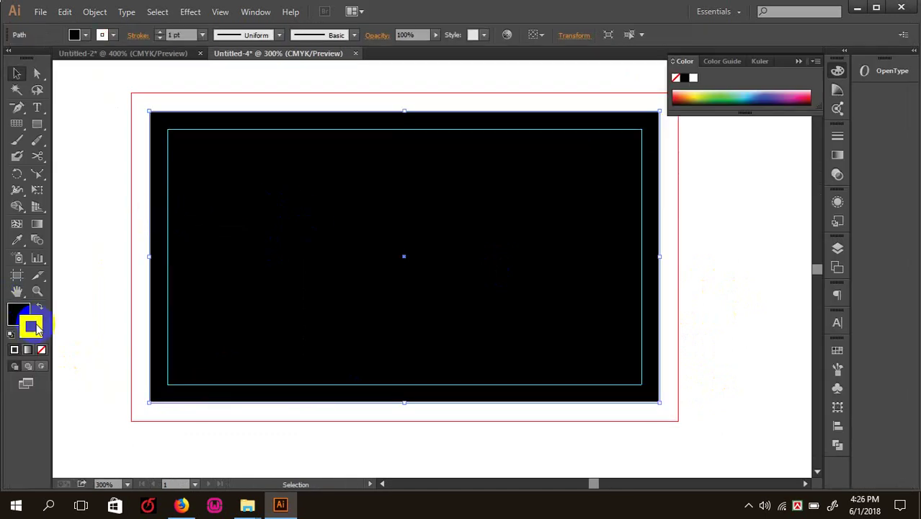
left_click(41, 350)
double_click(18, 311)
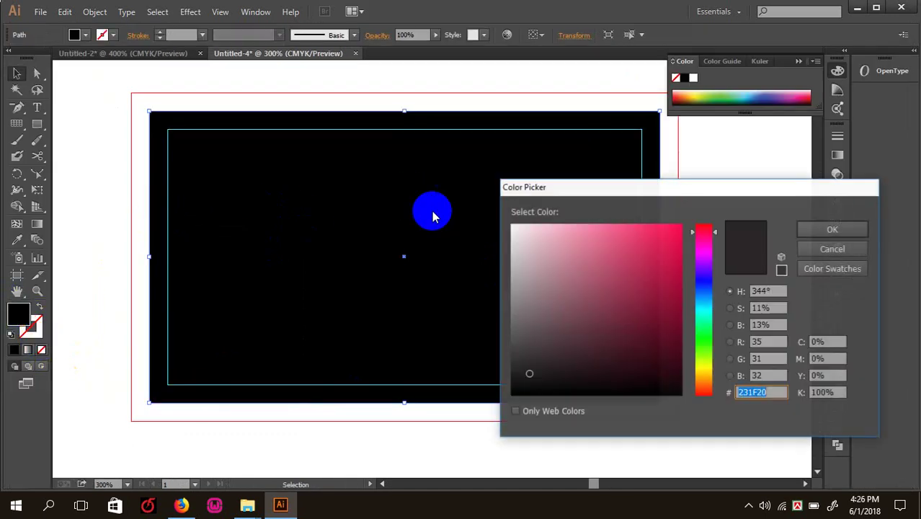
left_click_drag(526, 238, 509, 199)
left_click(831, 230)
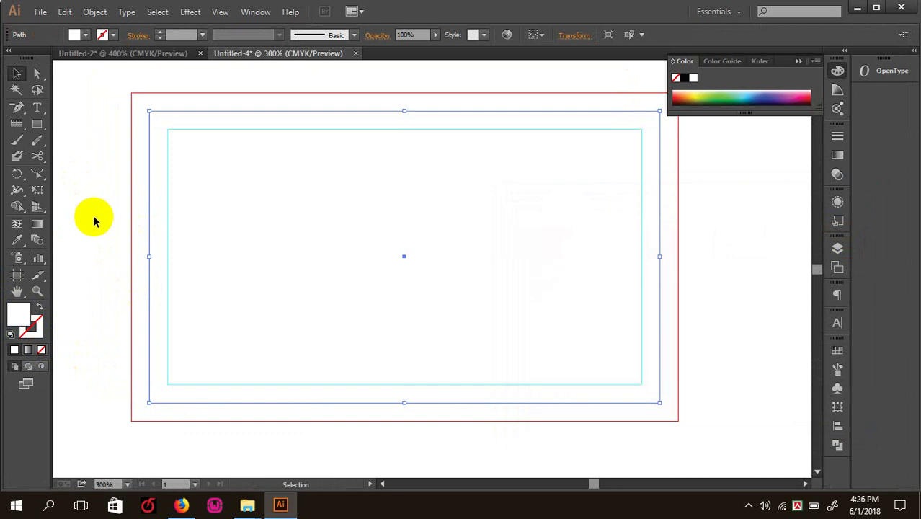
left_click(94, 222)
key("ctrl+minus")
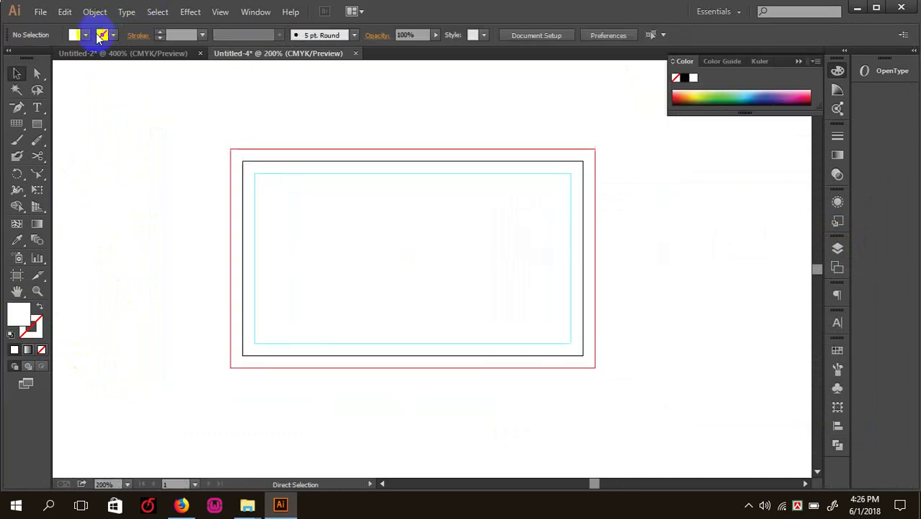
- Zoom to 200% and select the card rectangle with the Selection tool
key("ctrl+plus")
scroll(259, 245, "up", 1)
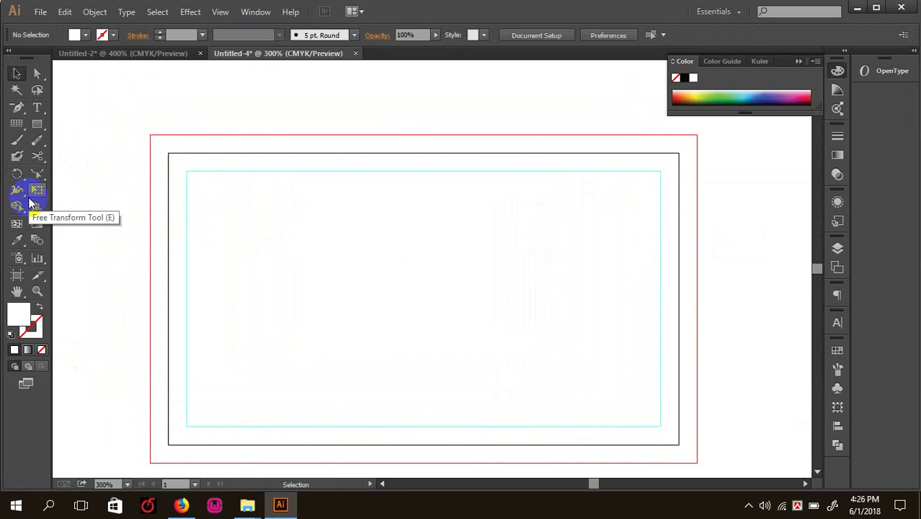
left_click(17, 107)
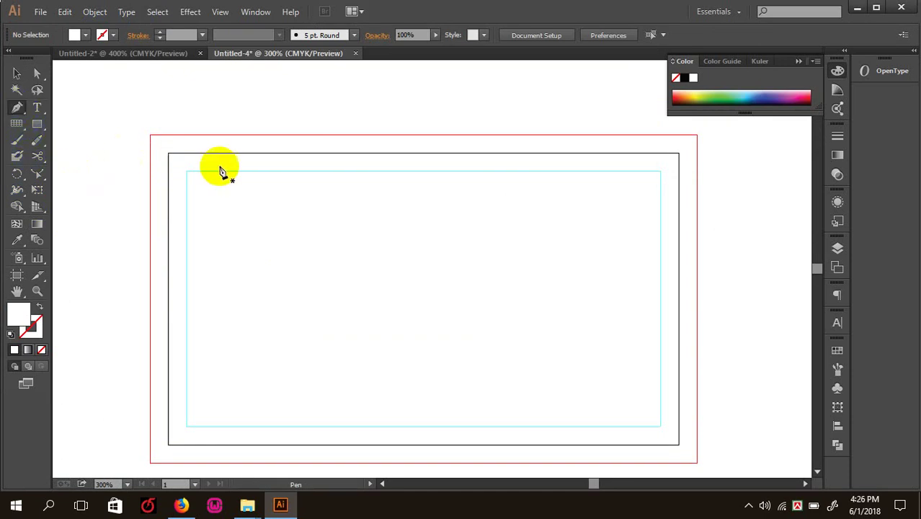
left_click(17, 72)
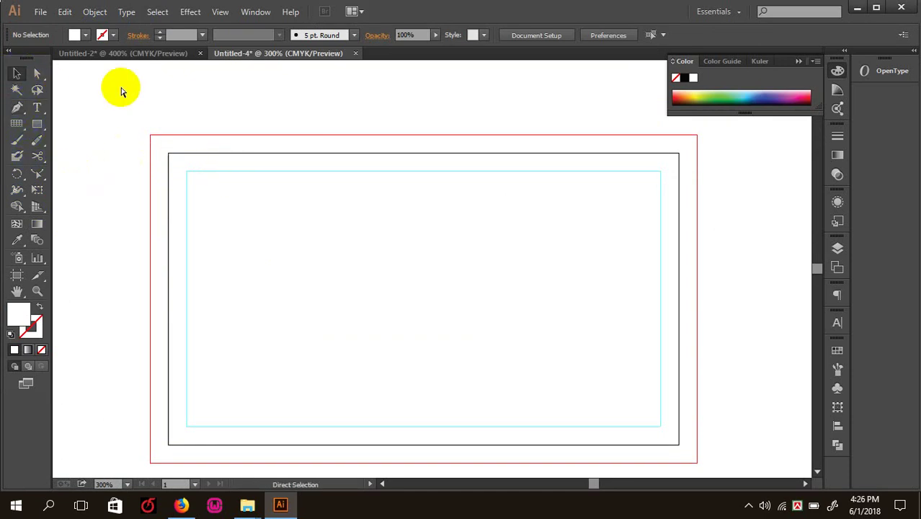
key("ctrl+minus")
left_click_drag(173, 138, 626, 382)
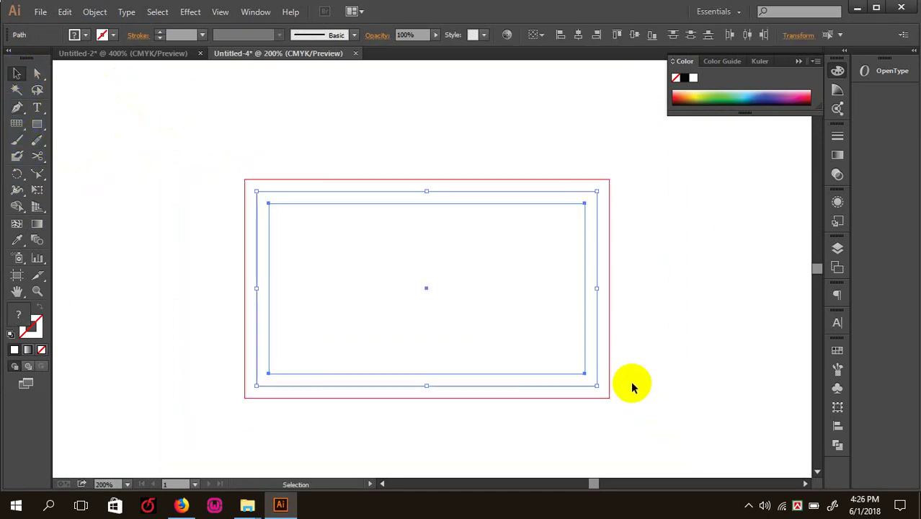
left_click(674, 424)
left_click(369, 200)
- Rotate the rectangle 90 degrees and undo it, then switch to Direct Selection and start a new document
key("ctrl+minus")
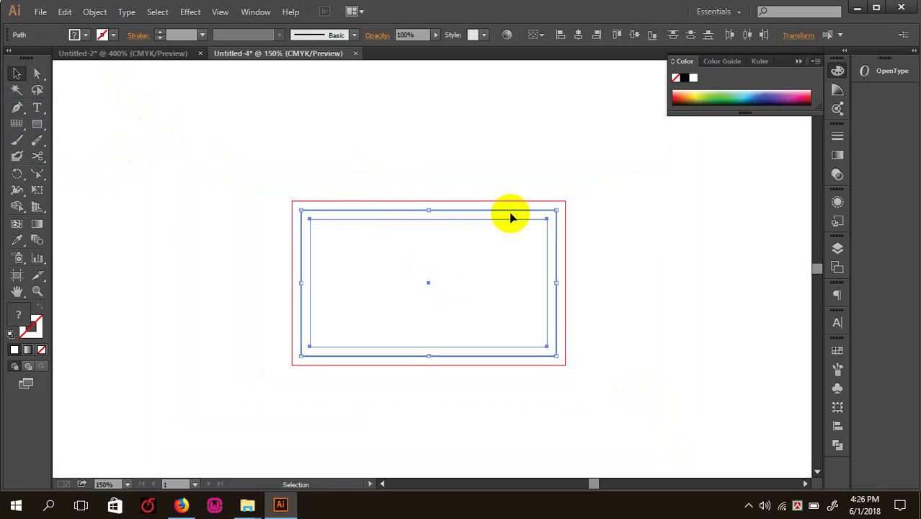
left_click_drag(562, 205, 498, 403)
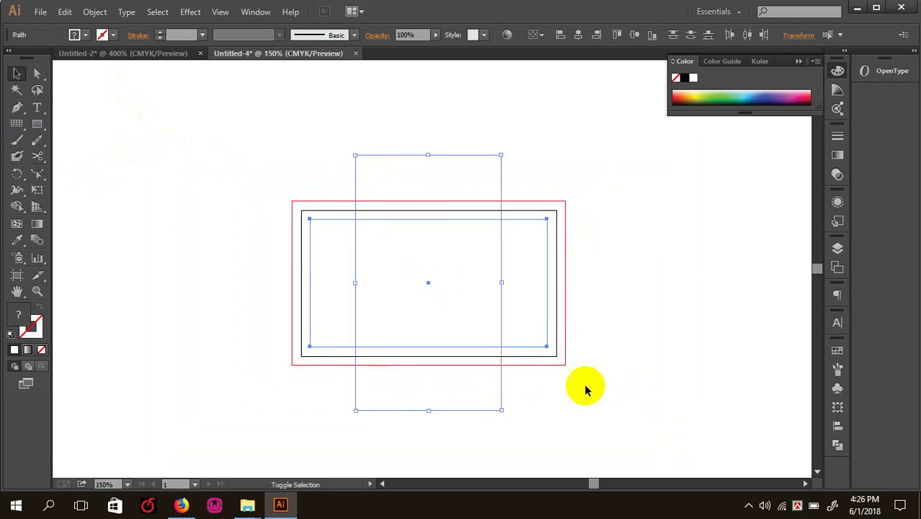
key("ctrl+z")
left_click(590, 383)
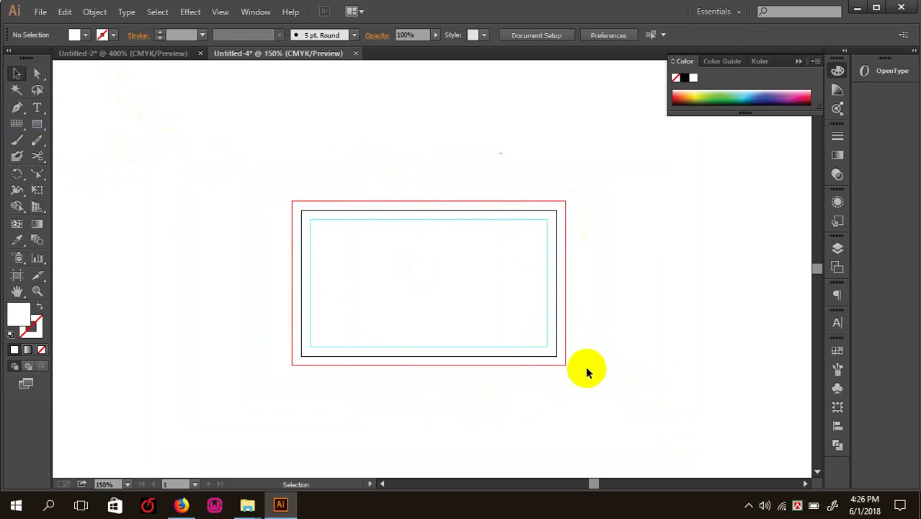
left_click_drag(610, 395, 570, 393)
left_click(214, 168)
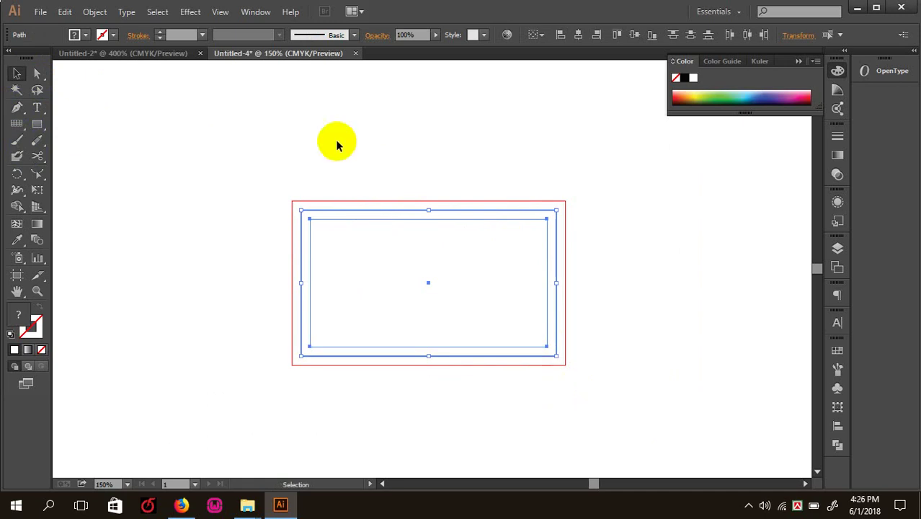
key("ctrl+z")
key("ctrl+shift+z")
key("a")
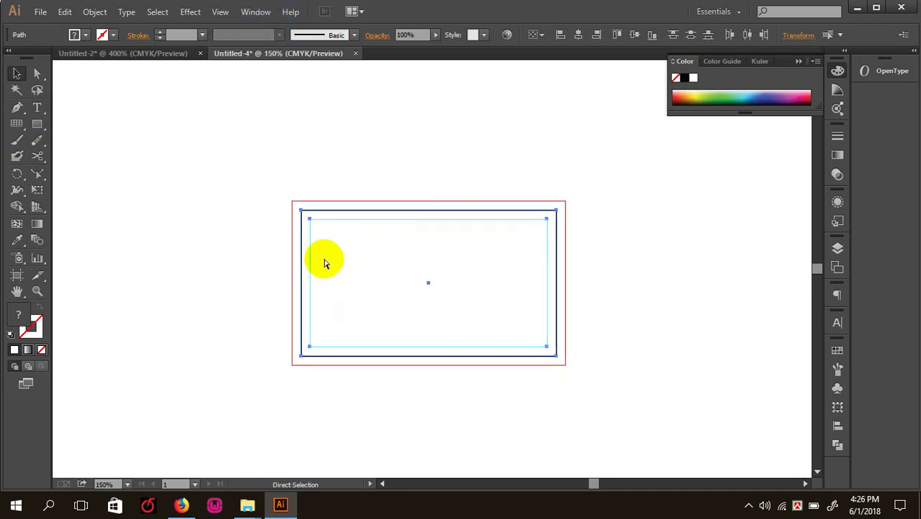
key("ctrl+n")
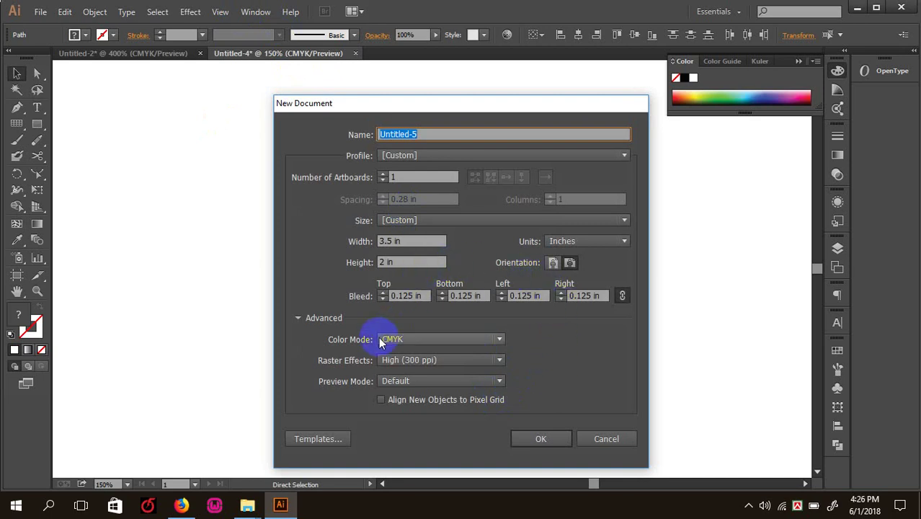
- Create a 2-artboard card document, zoom out to 100%, and start another new document
left_click(400, 176)
type("2")
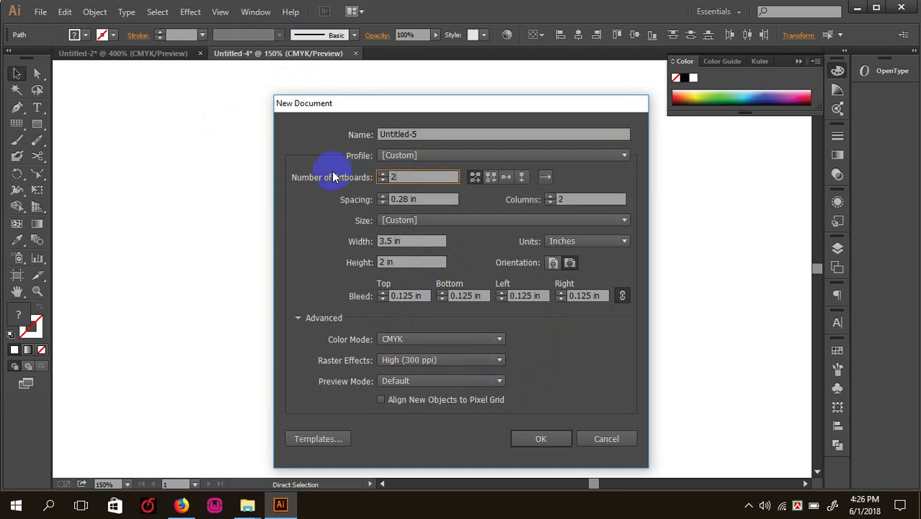
key("Return")
key("ctrl+minus")
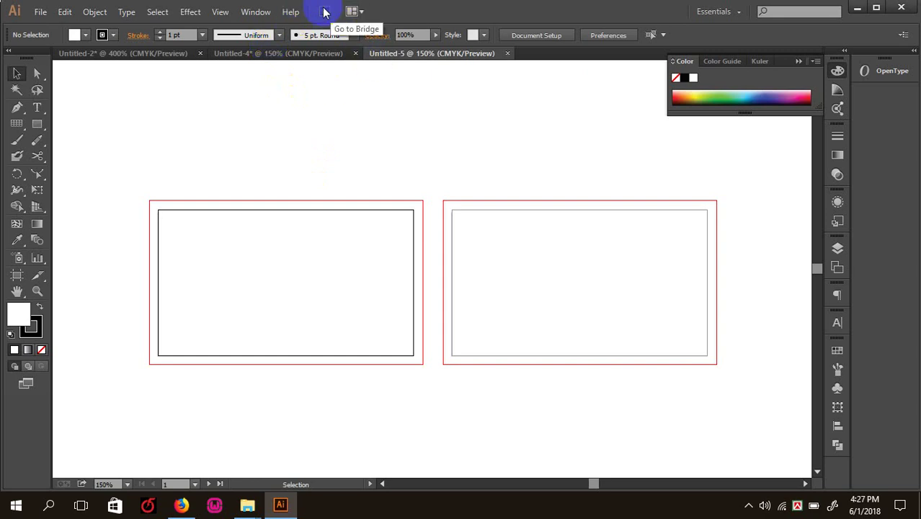
key("ctrl+minus")
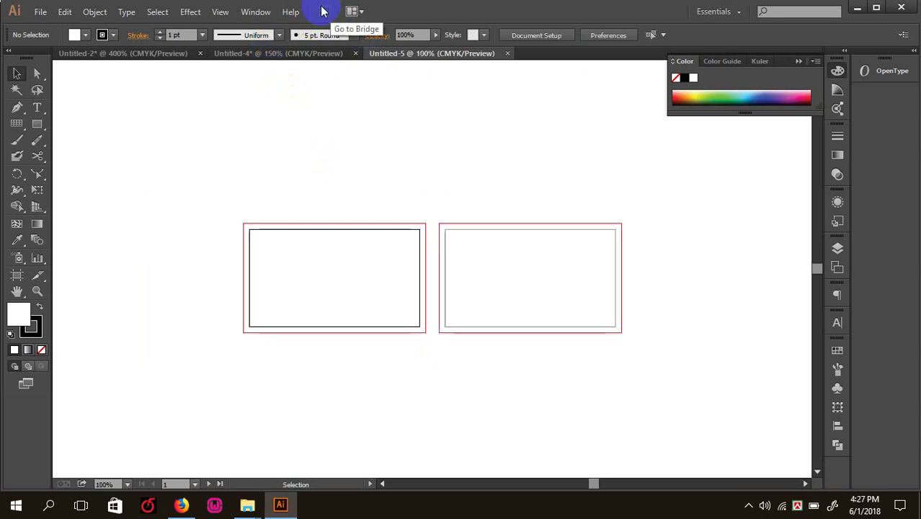
key("ctrl+n")
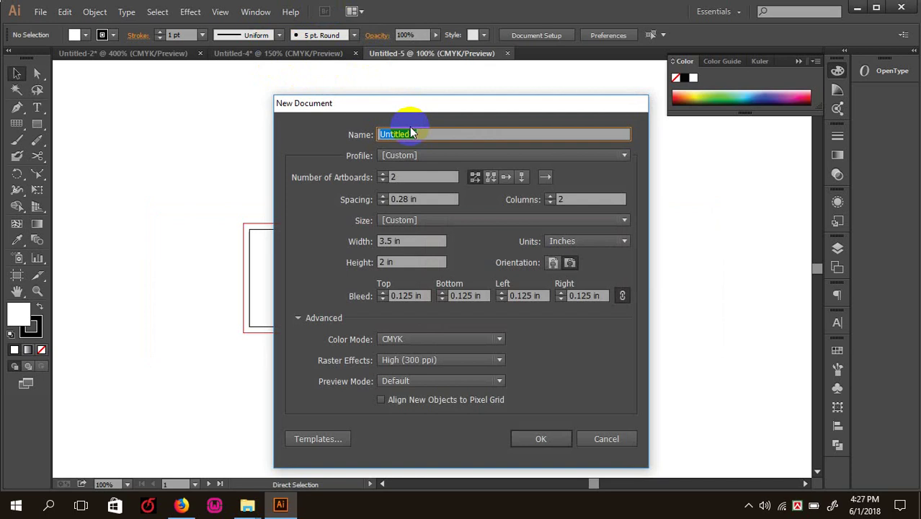
- Set Number of Artboards to 4, create the document, and zoom in on the grid
double_click(402, 177)
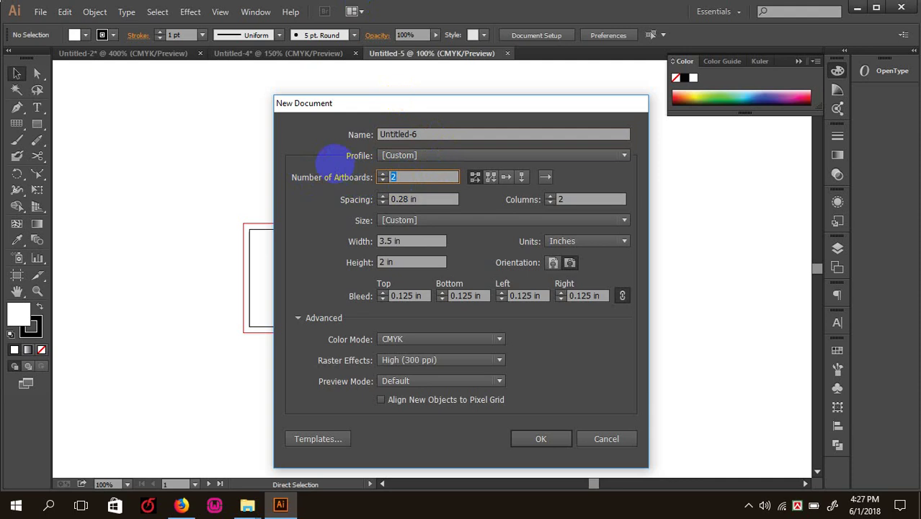
type("4")
key("Return")
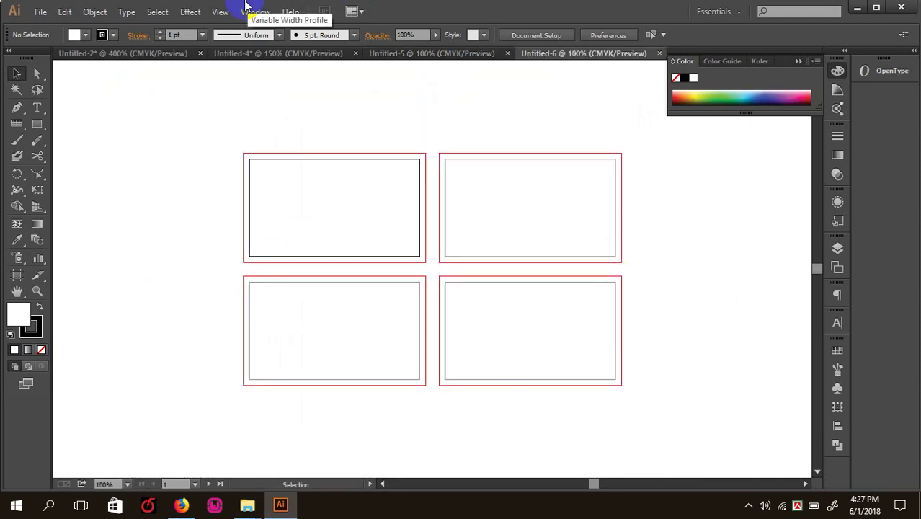
key("ctrl+plus")
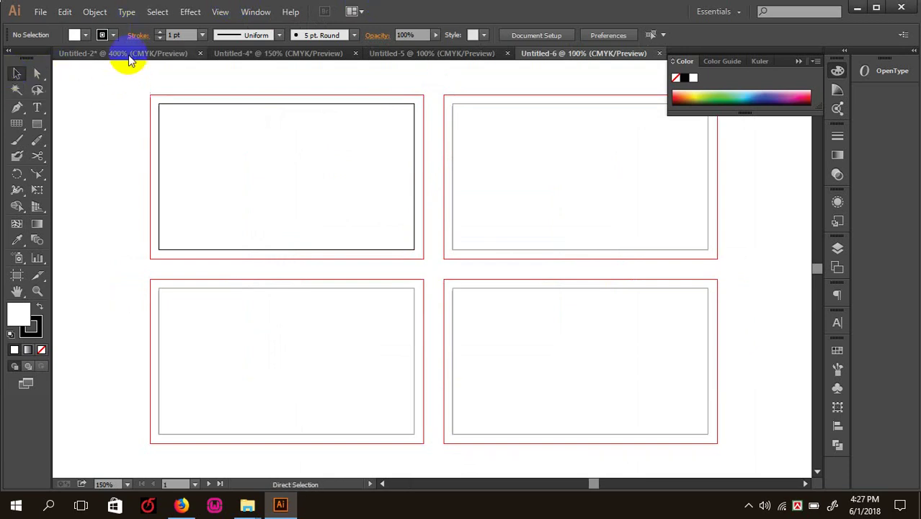
- Zoom to inspect the four artboards, then close Untitled-6 and Untitled-5
key("ctrl+minus")
key("ctrl+minus")
key("ctrl+plus")
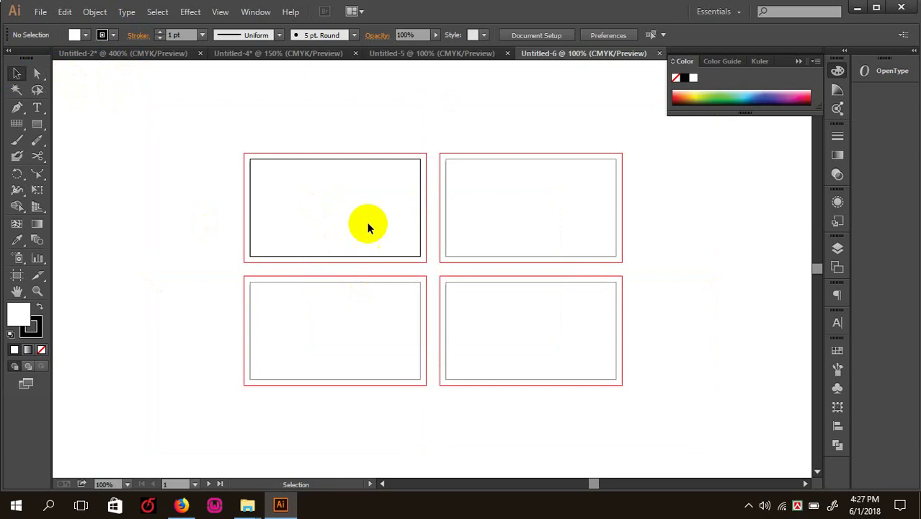
left_click_drag(282, 195, 319, 186)
key("a")
key("ctrl+minus")
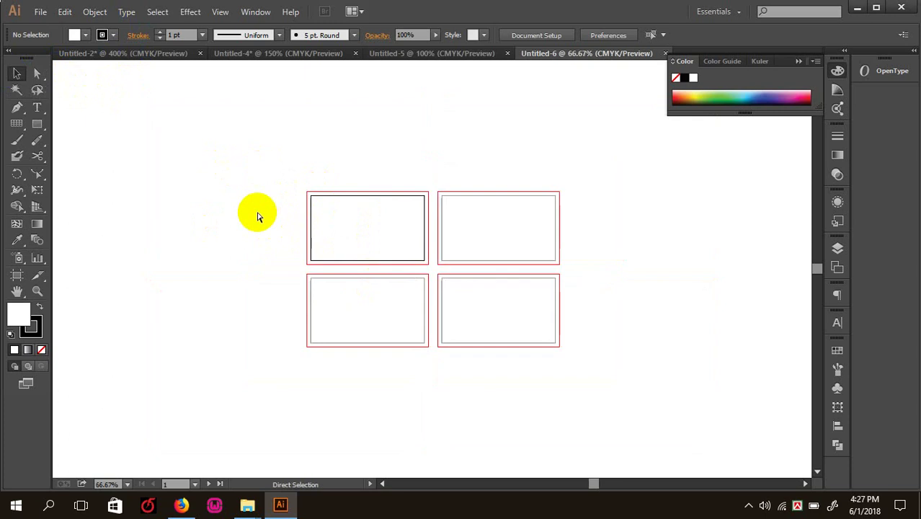
key("ctrl+plus")
key("ctrl+plus")
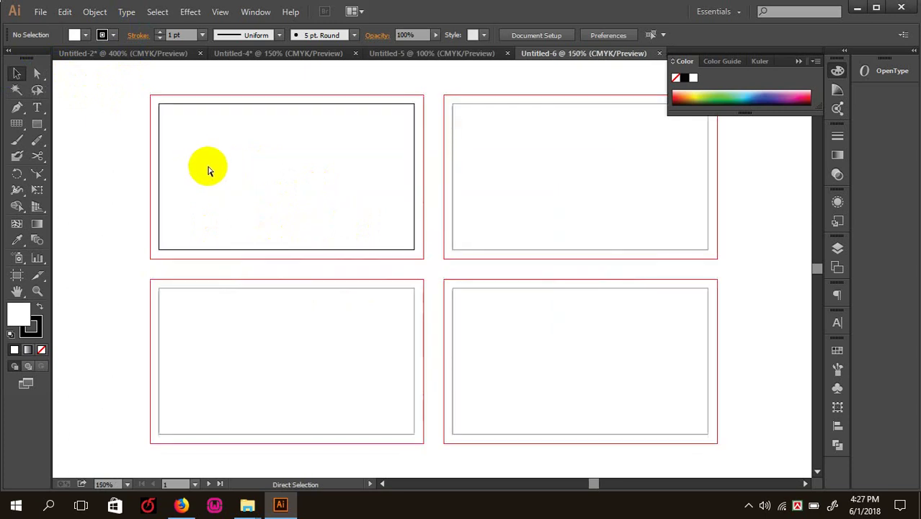
key("ctrl+minus")
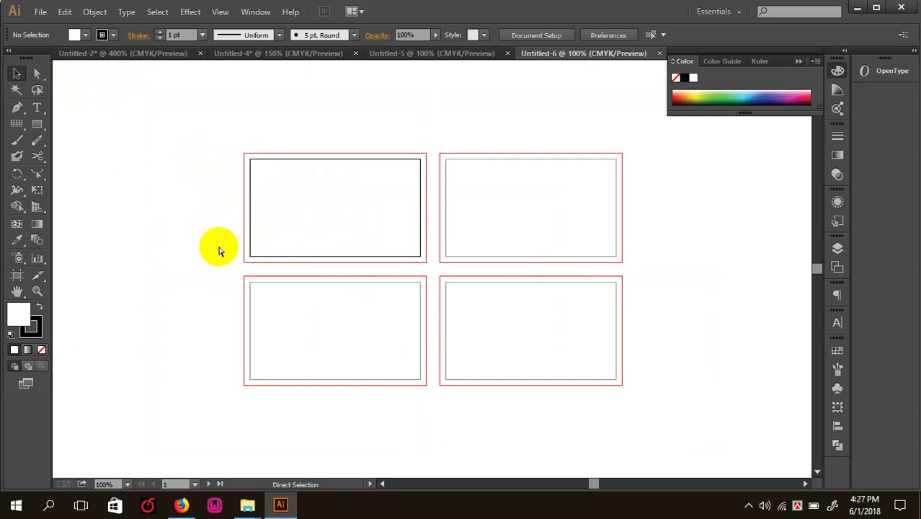
key("ctrl+w")
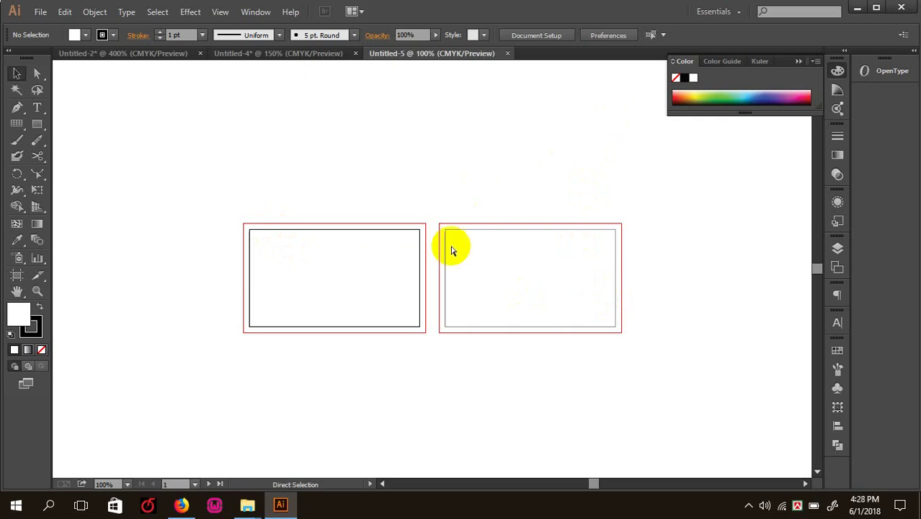
key("ctrl+w")
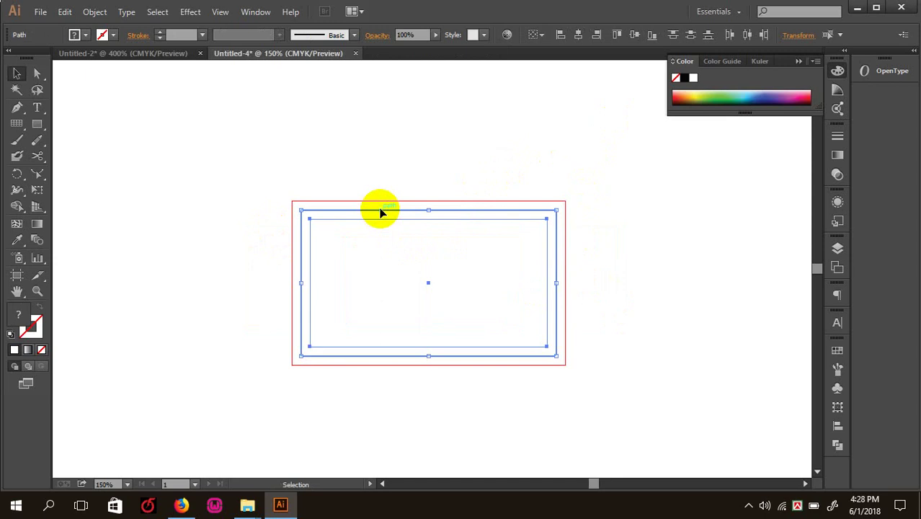
left_click(45, 40)
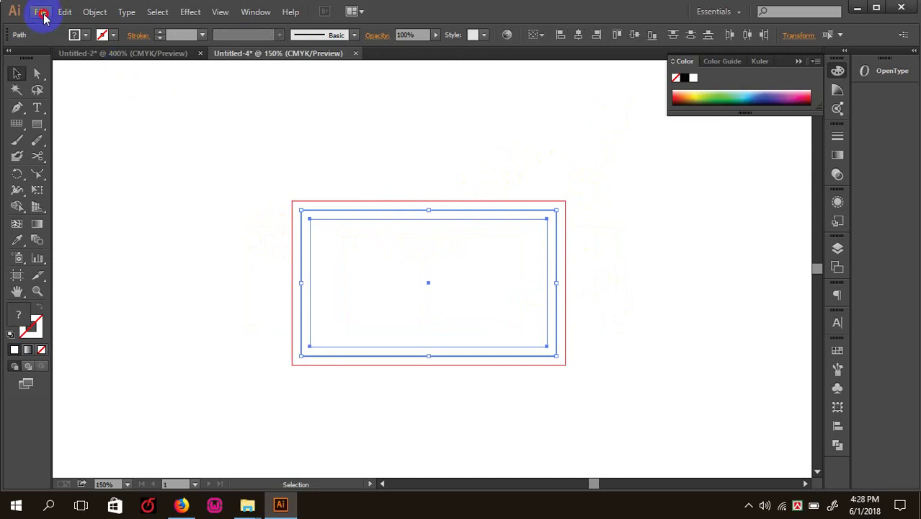
- Create a new document of four portrait 2 × 3.5 in card artboards
left_click(41, 12)
left_click(325, 142)
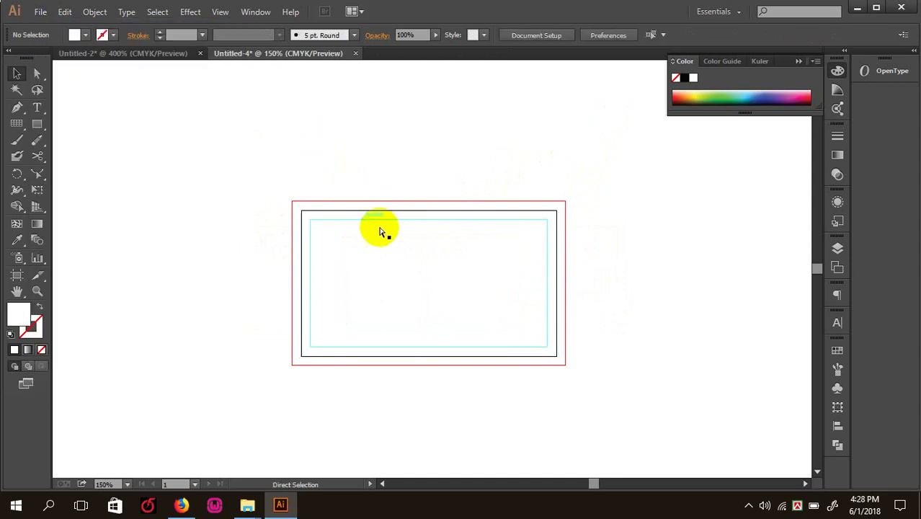
key("ctrl+n")
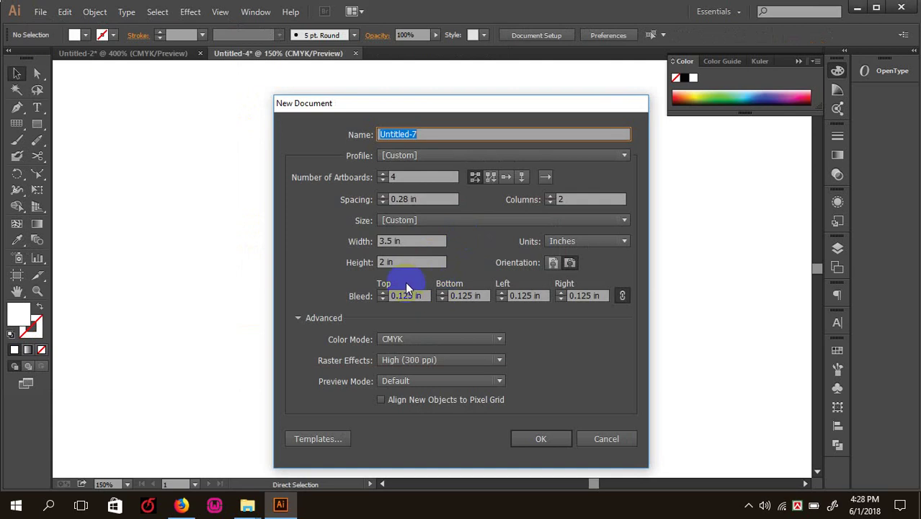
left_click(403, 247)
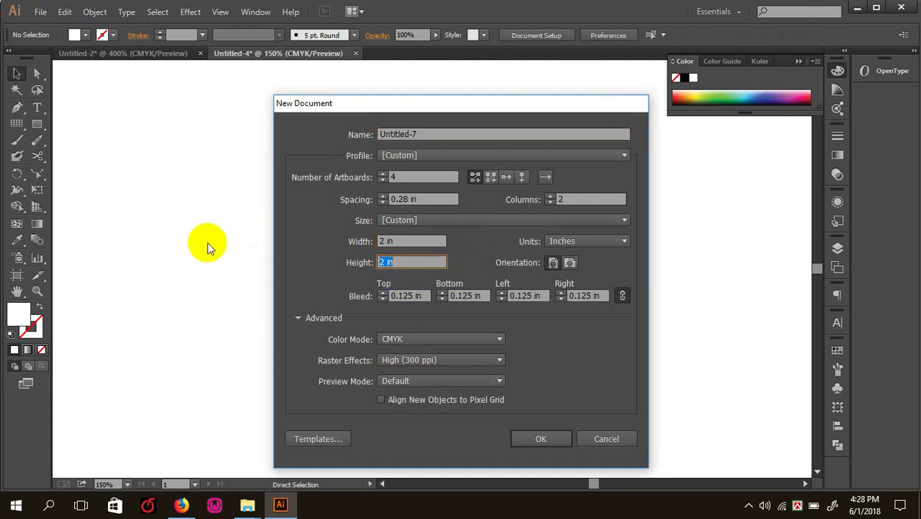
type("3.5")
key("Return")
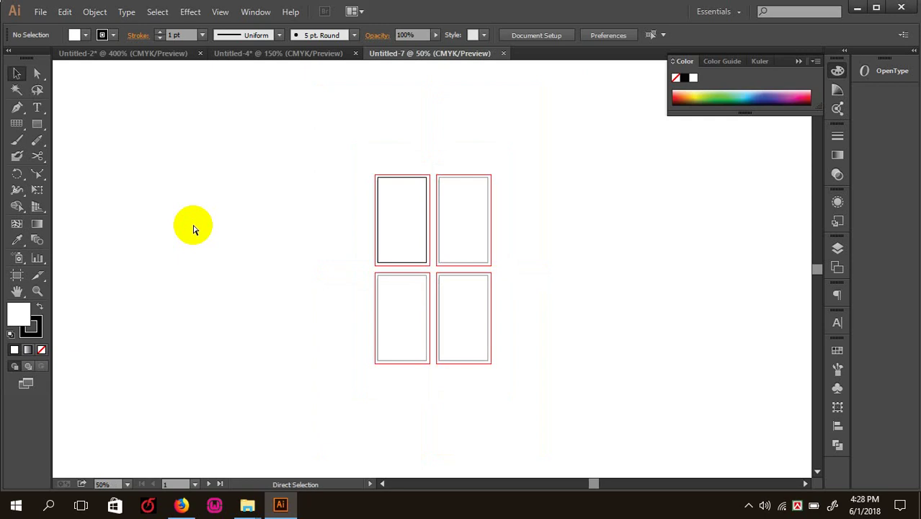
- Draw a rectangle over the vertical card at 200% zoom
key("ctrl+=")
key("ctrl+=")
key("ctrl+=")
key("ctrl+=")
left_click_drag(320, 250, 290, 134)
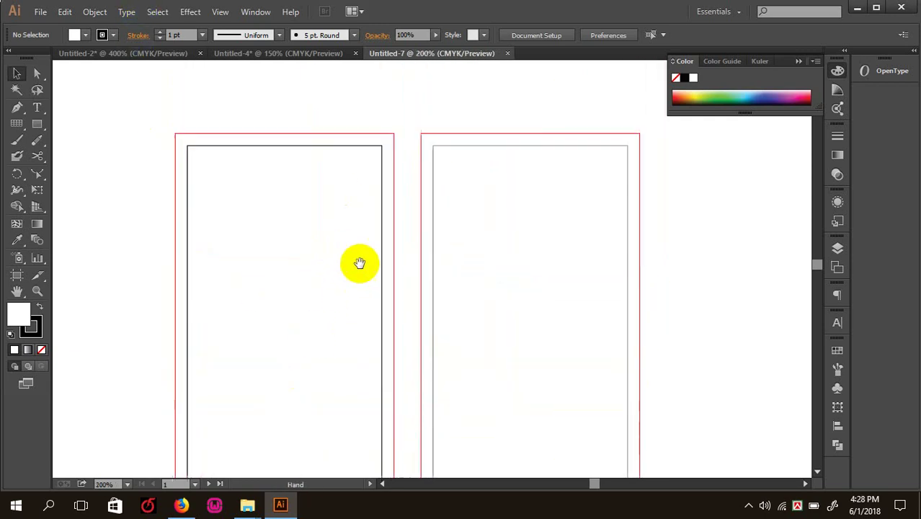
left_click(37, 124)
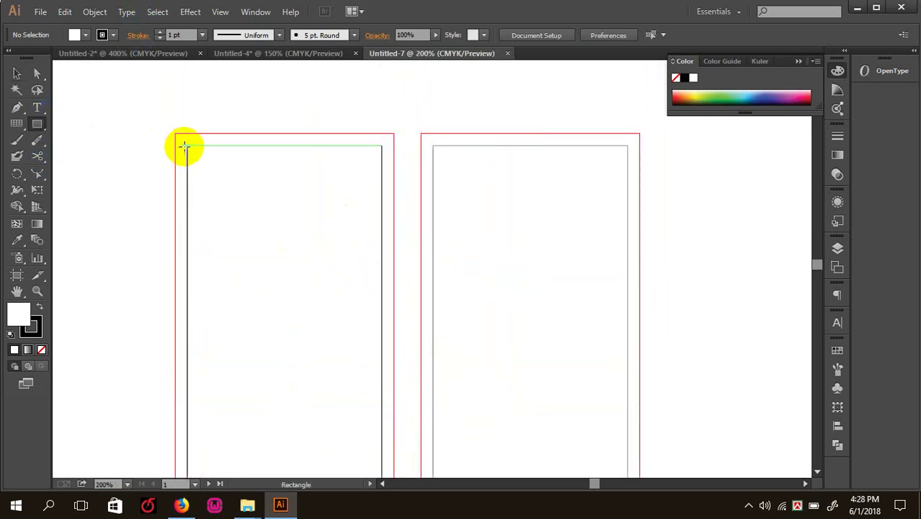
left_click_drag(185, 146, 383, 326)
- Offset the rectangle inward by -0.125 in, with Preview checked
left_click(41, 12)
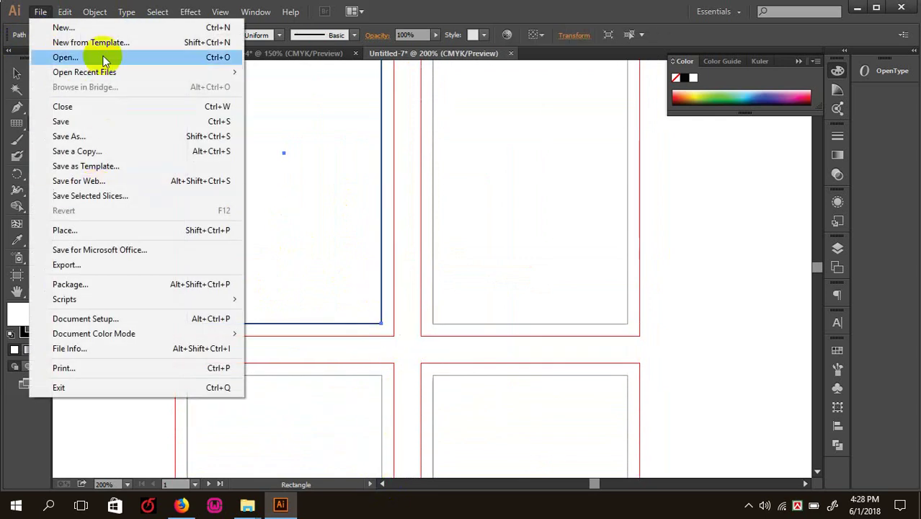
left_click(92, 10)
left_click(85, 10)
left_click(85, 12)
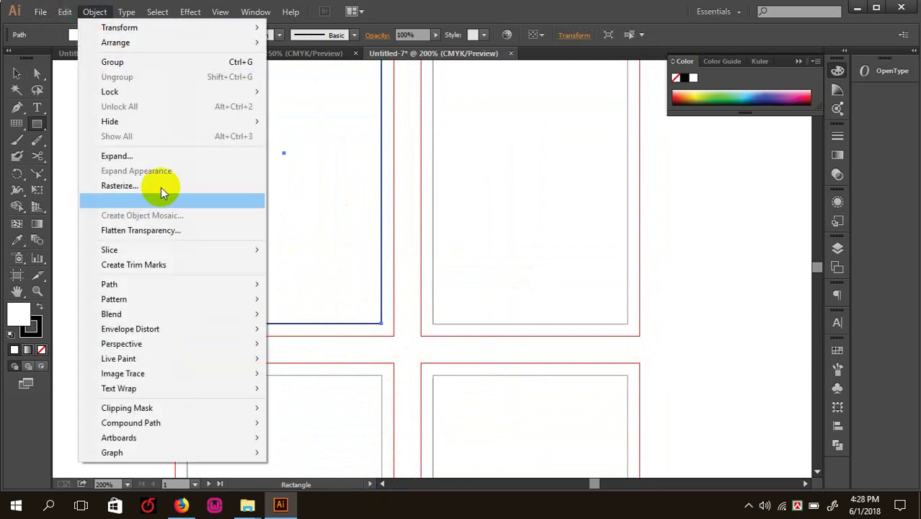
mouse_move(173, 284)
left_click(328, 336)
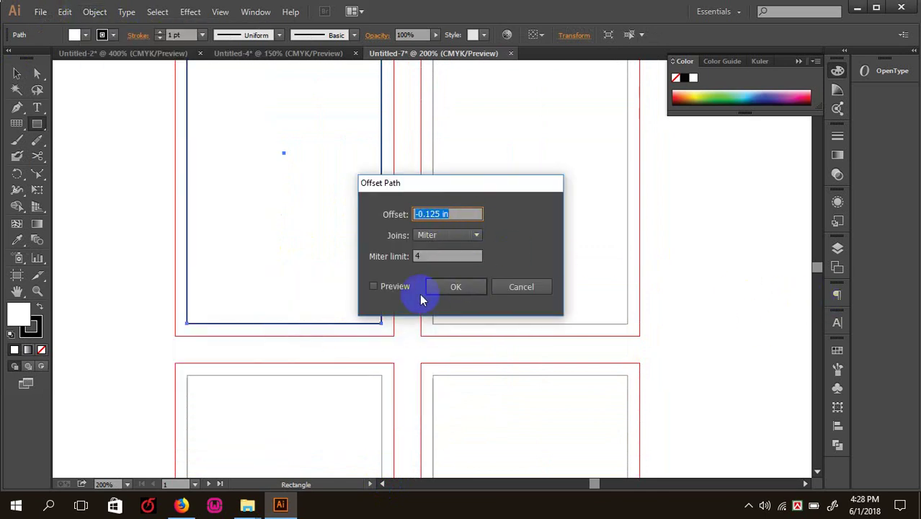
left_click(373, 286)
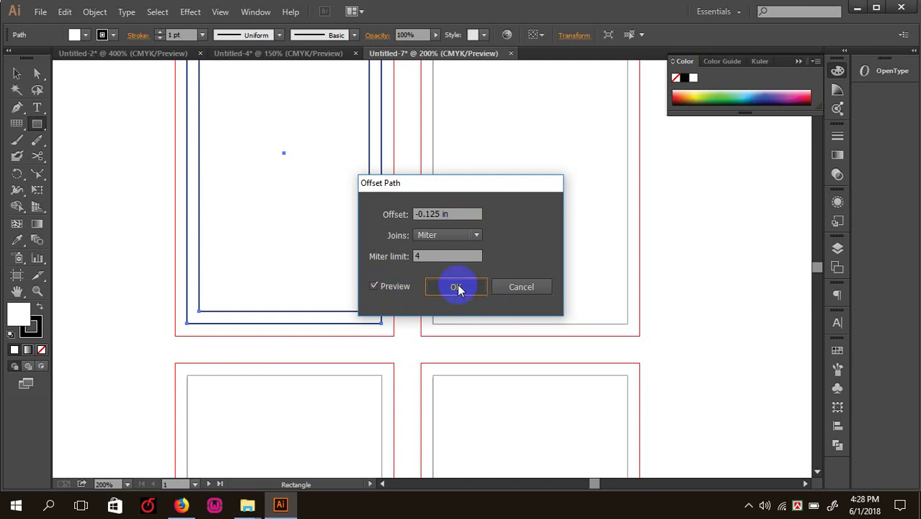
left_click(457, 287)
- Turn the offset rectangle into a guide and clear the selection
scroll(232, 178, "down", 3)
scroll(205, 181, "up", 4)
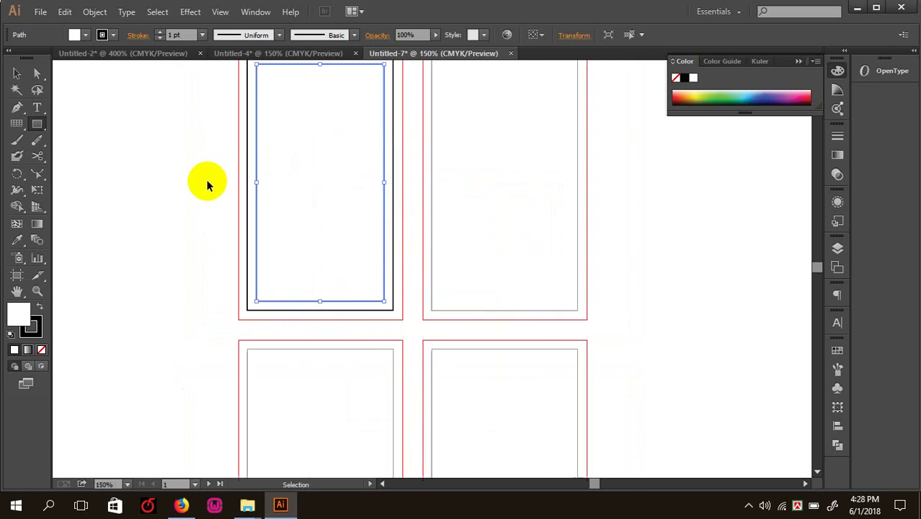
left_click_drag(284, 228, 312, 345)
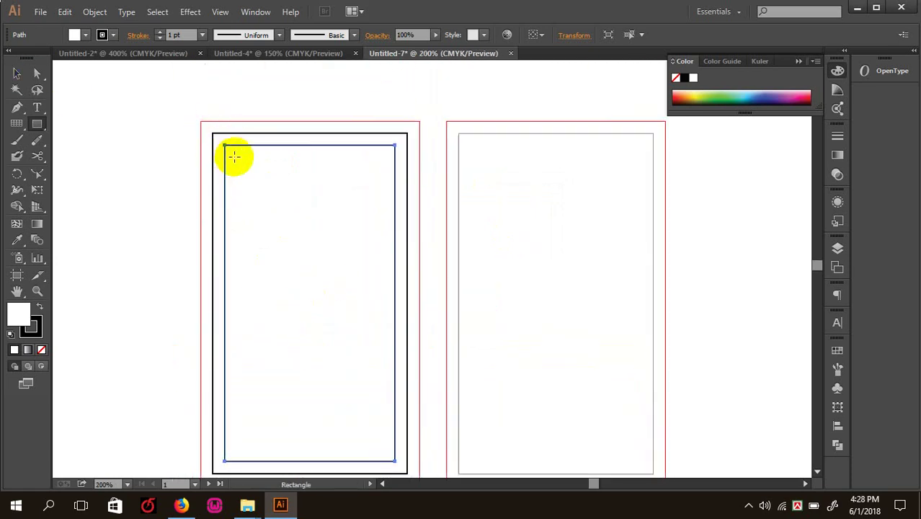
right_click(231, 144)
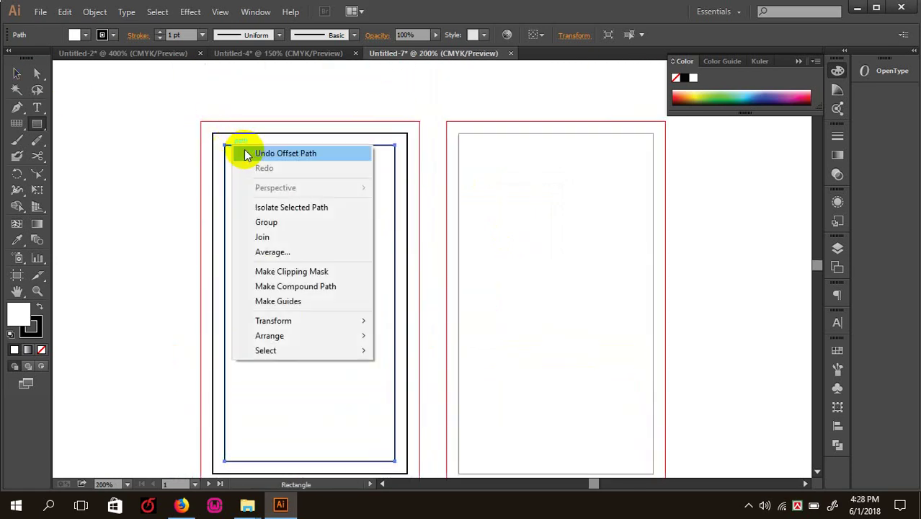
left_click(295, 303)
left_click(16, 73)
left_click(99, 100)
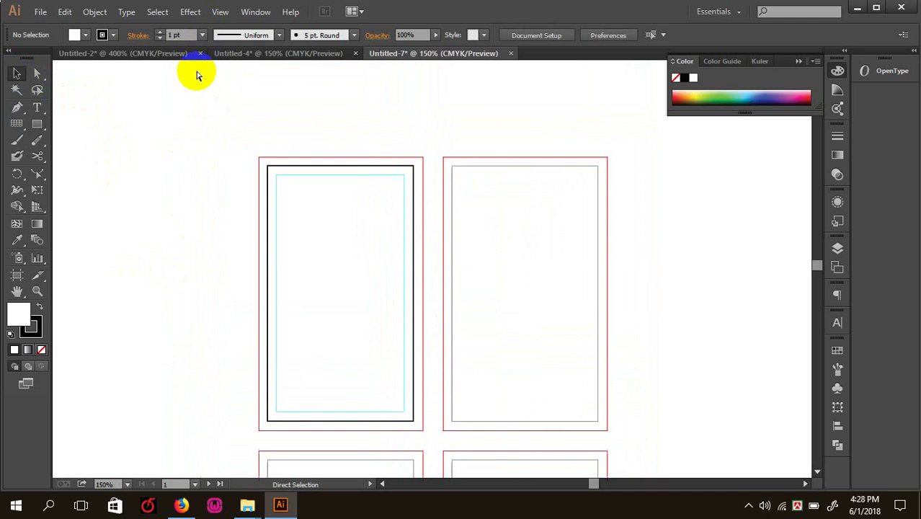
- Close the Untitled-7 vertical card document, answering the save-changes prompt
key("space")
left_click_drag(274, 203, 314, 140)
key("ctrl+w")
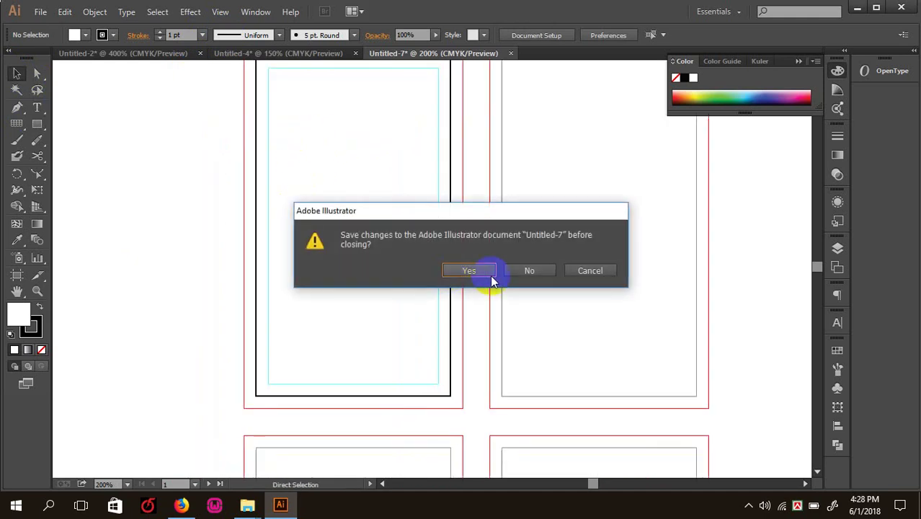
left_click(493, 272)
- Zoom in to check the horizontal card's rectangles, then open business.ai from the Desktop
key("ctrl+plus")
key("ctrl+plus")
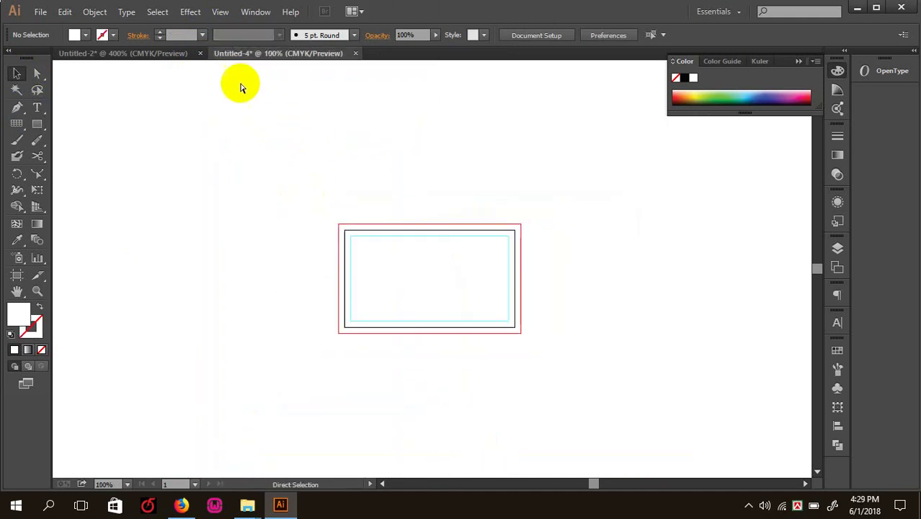
left_click_drag(109, 115, 281, 259)
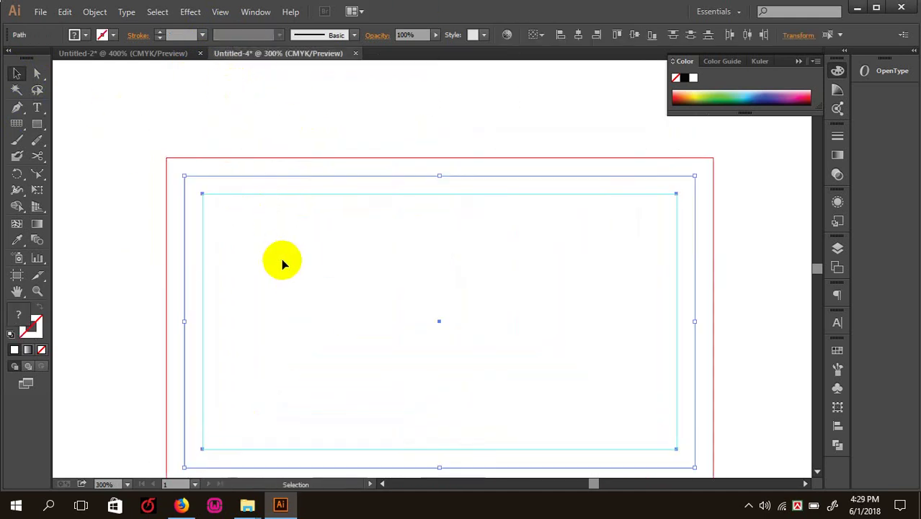
key("a")
left_click(281, 259)
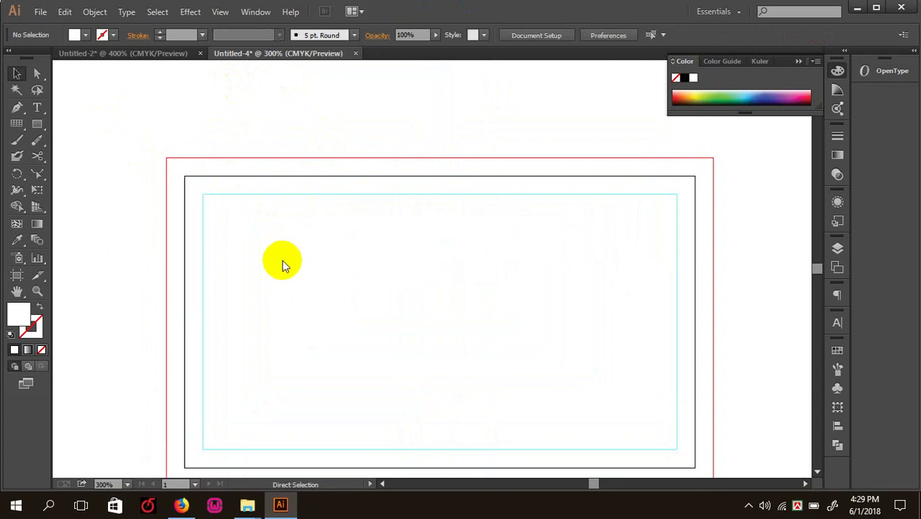
key("ctrl+o")
double_click(311, 210)
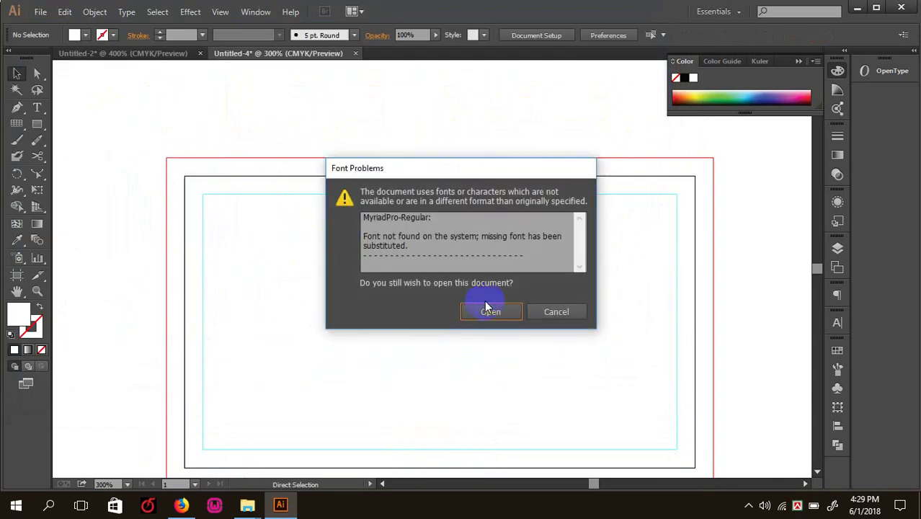
- Open business.ai despite the missing-font warning, then return to Untitled-4 at 200%
left_click(485, 308)
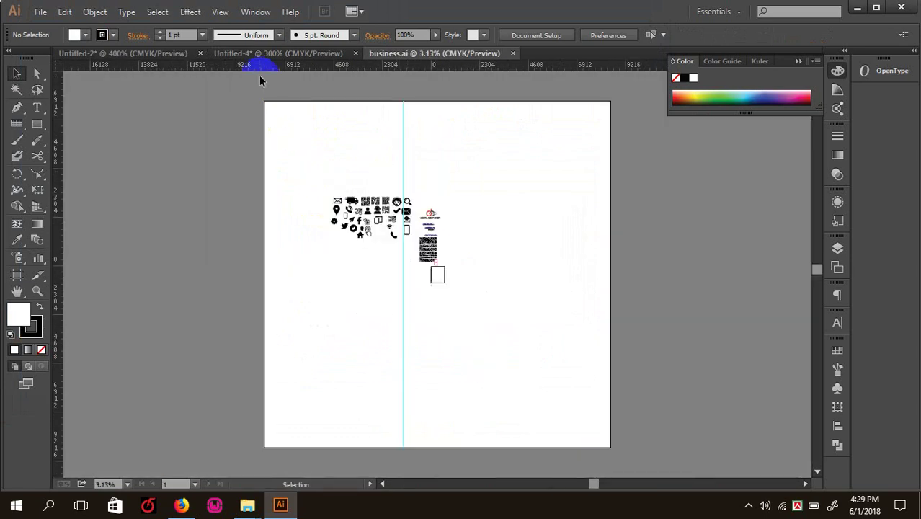
left_click(255, 56)
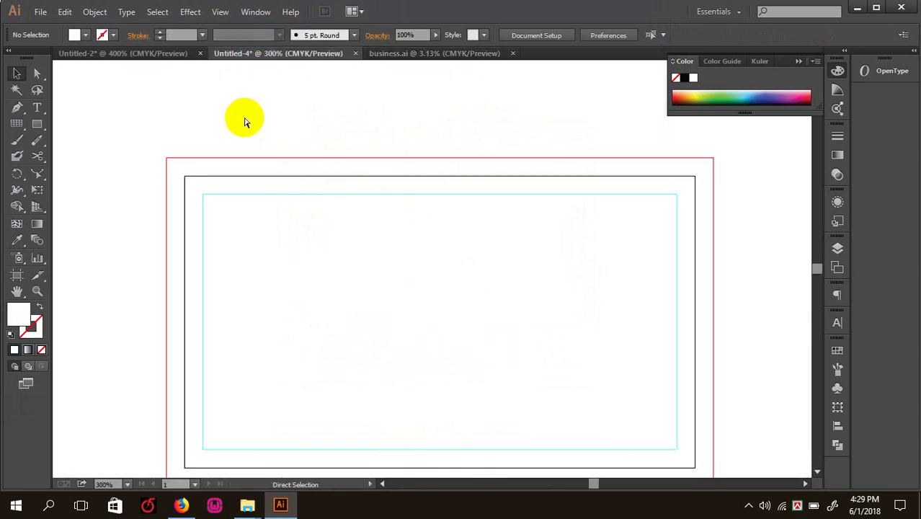
key("ctrl+minus")
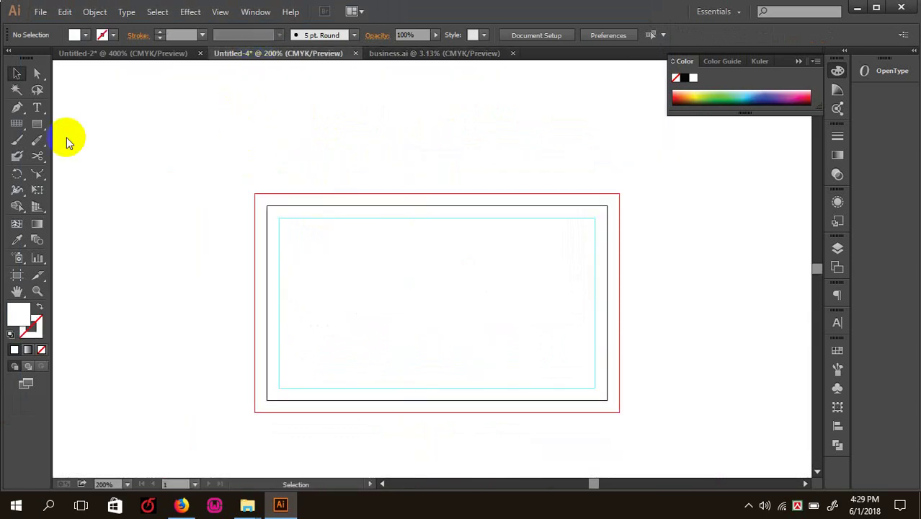
- Test-select the card artwork and safe-area rectangle, undoing an accidental move
key("ctrl+a")
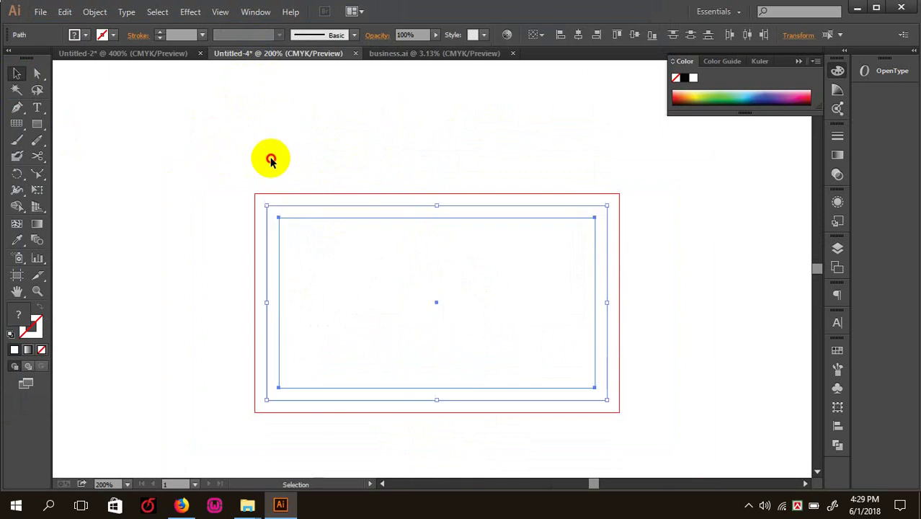
key("ctrl+shift+a")
left_click(301, 226)
left_click_drag(301, 225, 276, 296)
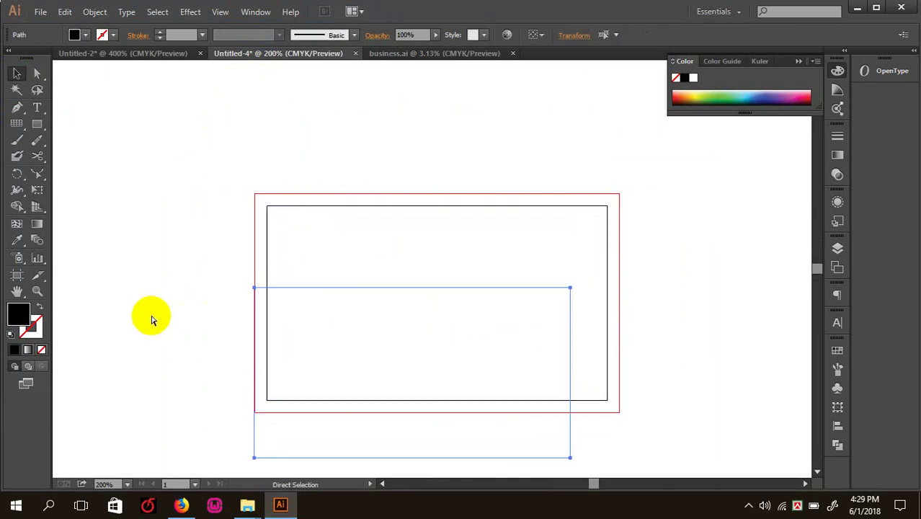
key("ctrl+z")
key("ctrl+shift+a")
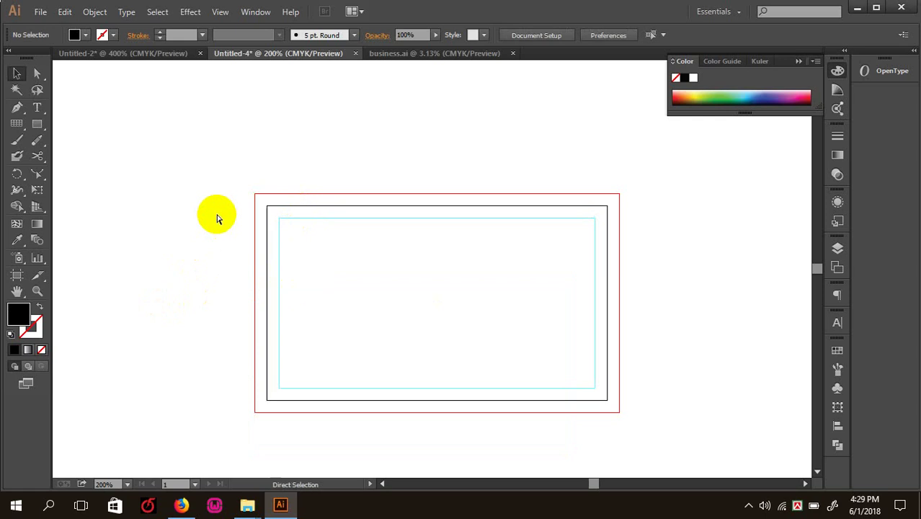
- At 300% zoom, inspect the cyan guide and black border at the card's top-left corner
key("v")
key("ctrl+equal")
left_click_drag(171, 147, 192, 181)
left_click(205, 192)
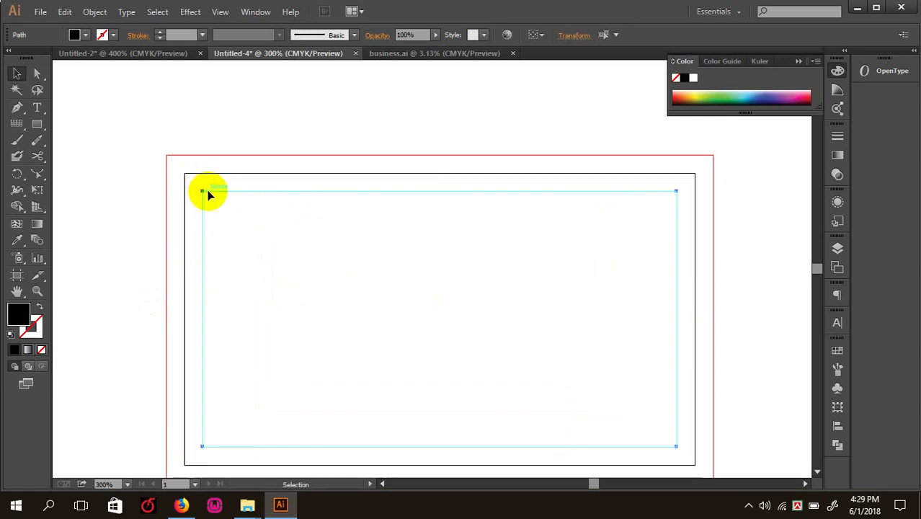
key("ctrl+shift+a")
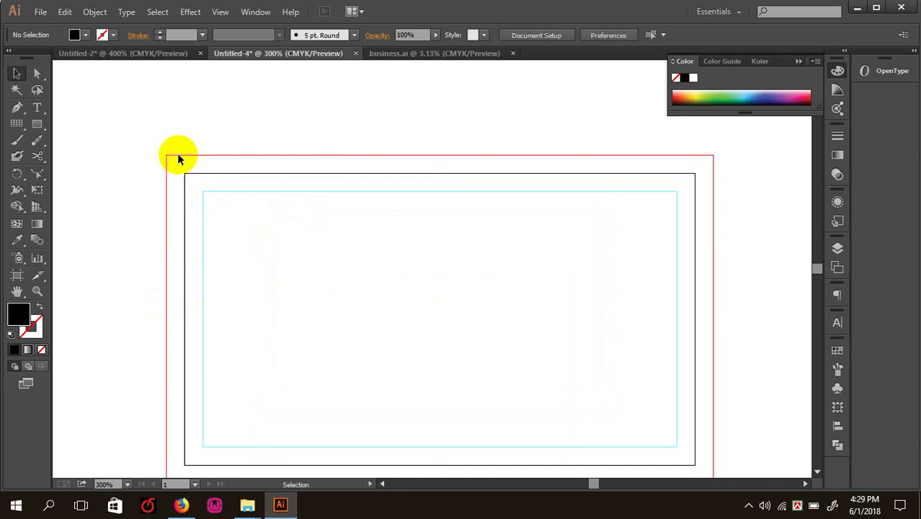
left_click_drag(143, 136, 167, 172)
left_click_drag(174, 138, 208, 227)
key("ctrl+shift+a")
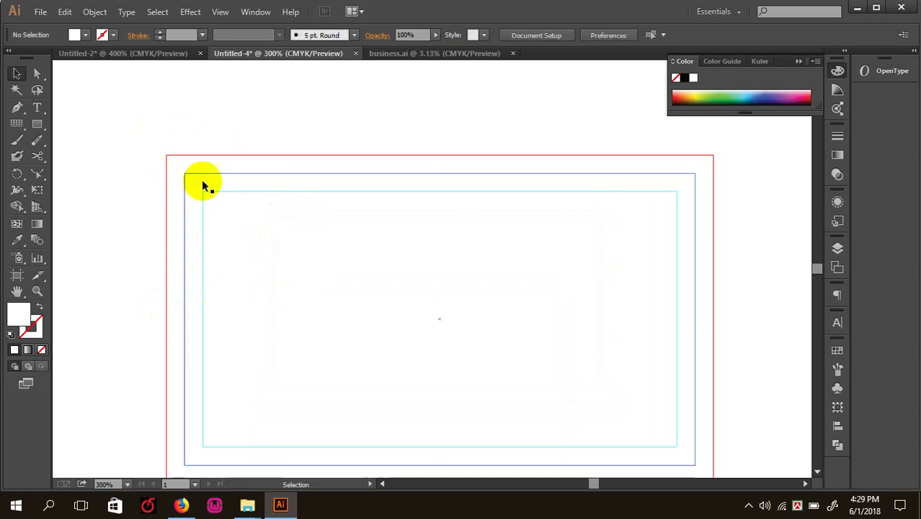
left_click(200, 177)
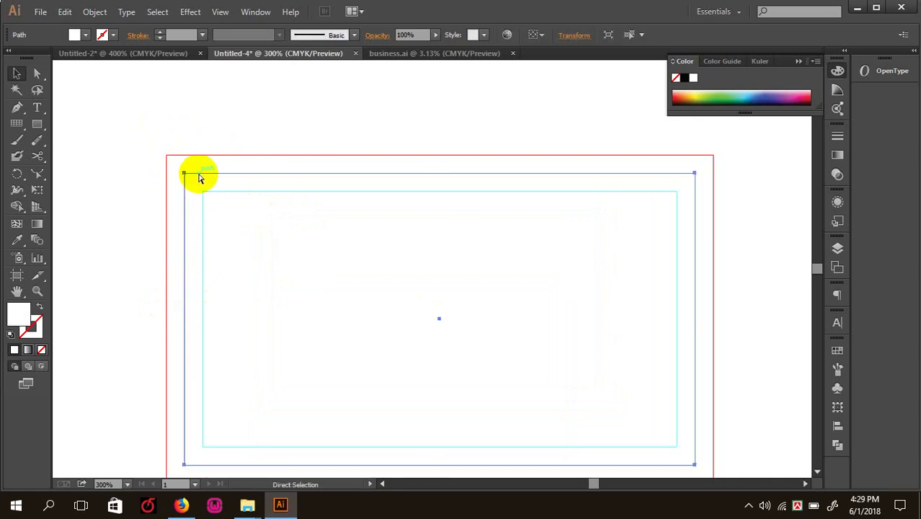
key("ctrl+shift+a")
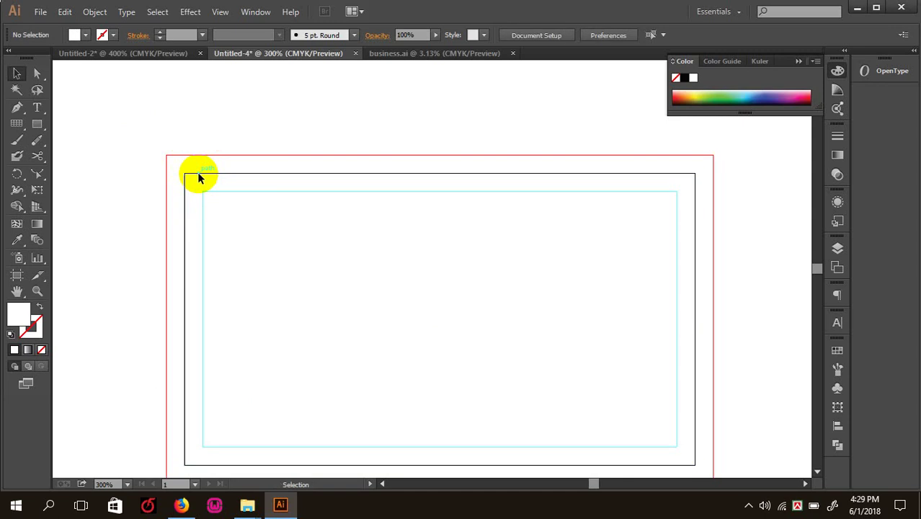
- Check the card's border paths by selecting and deselecting them, then go to business.ai
left_click(200, 177)
left_click(199, 138)
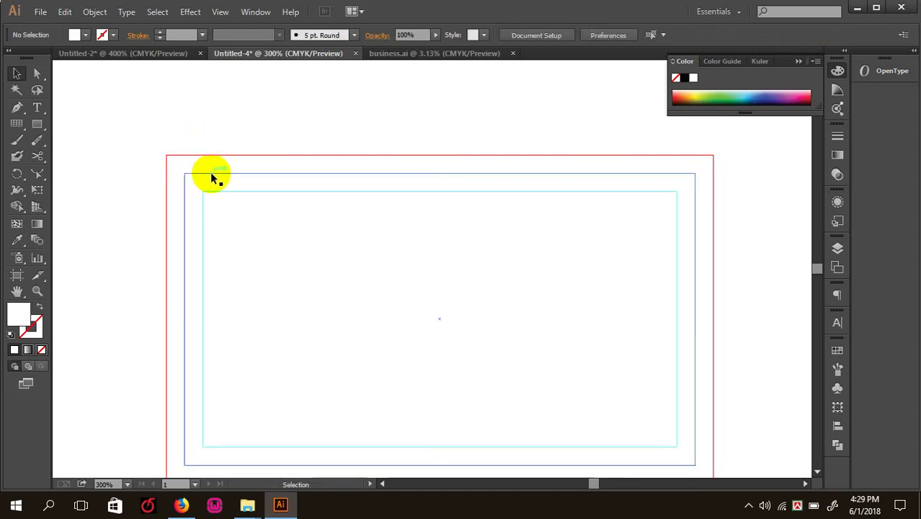
left_click(210, 177)
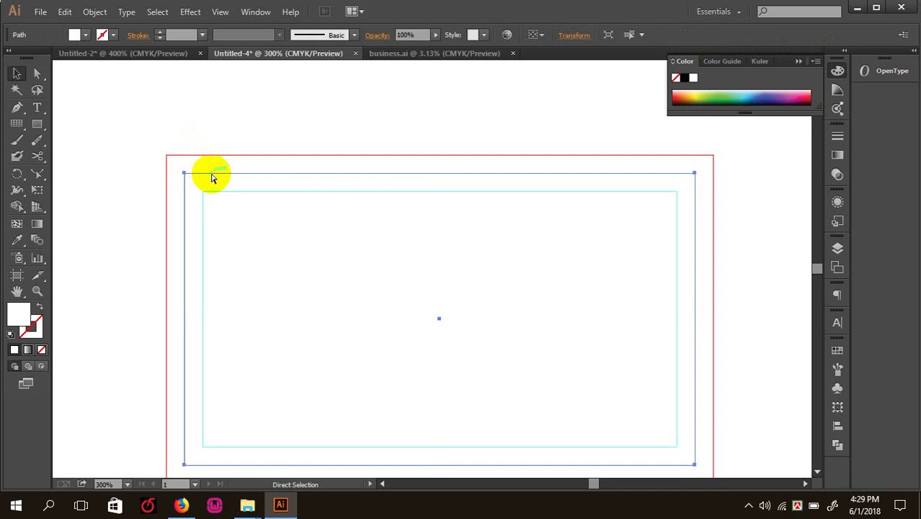
key("ctrl+shift+a")
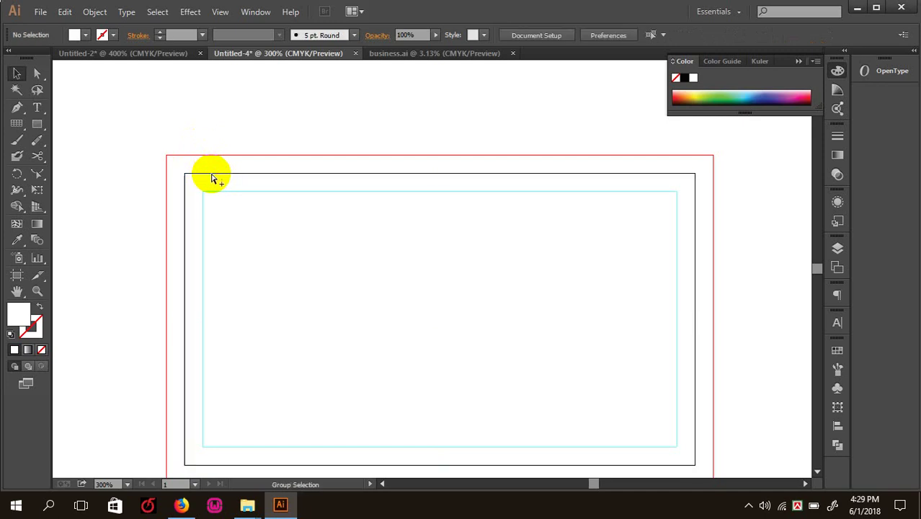
left_click(214, 179)
left_click(242, 113)
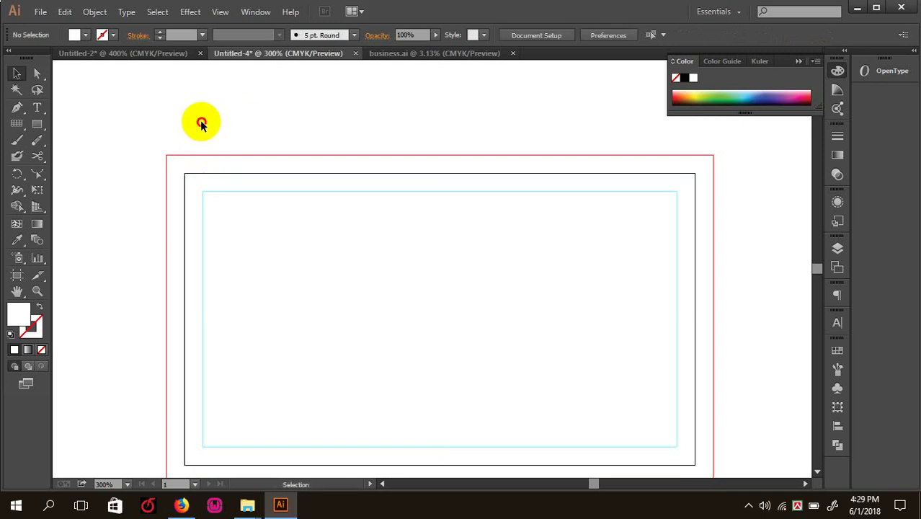
left_click(204, 198)
left_click(264, 119)
left_click(232, 178)
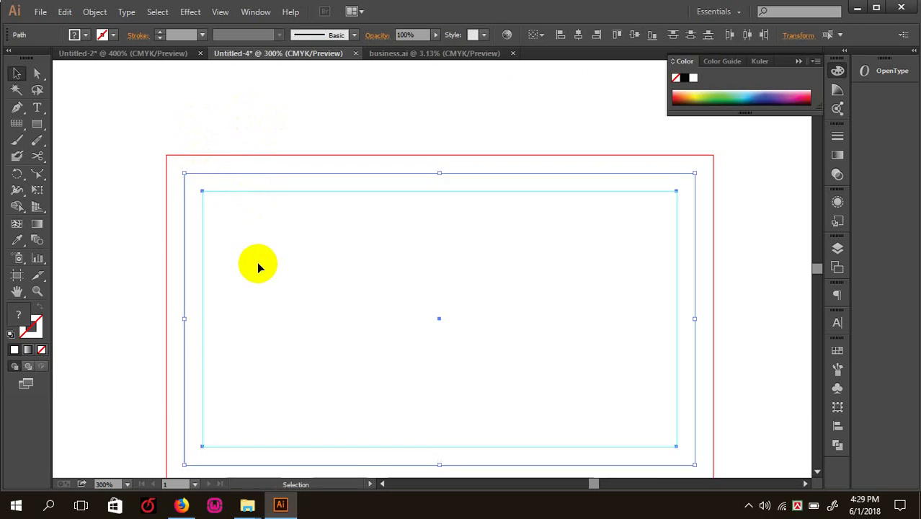
left_click(255, 268)
left_click(420, 55)
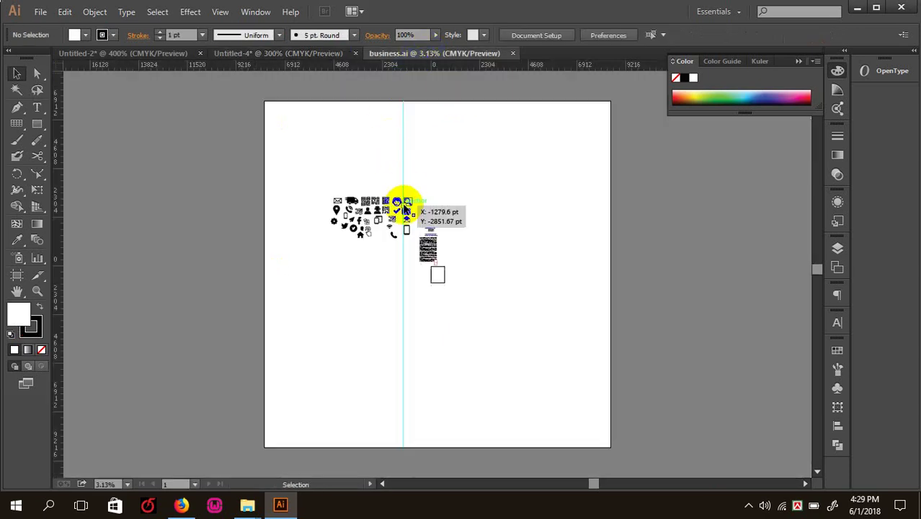
- Cut the DIGITAL COMPUTER'S logo with its lettering from business.ai and paste it into the card document
scroll(353, 181, "up", 6)
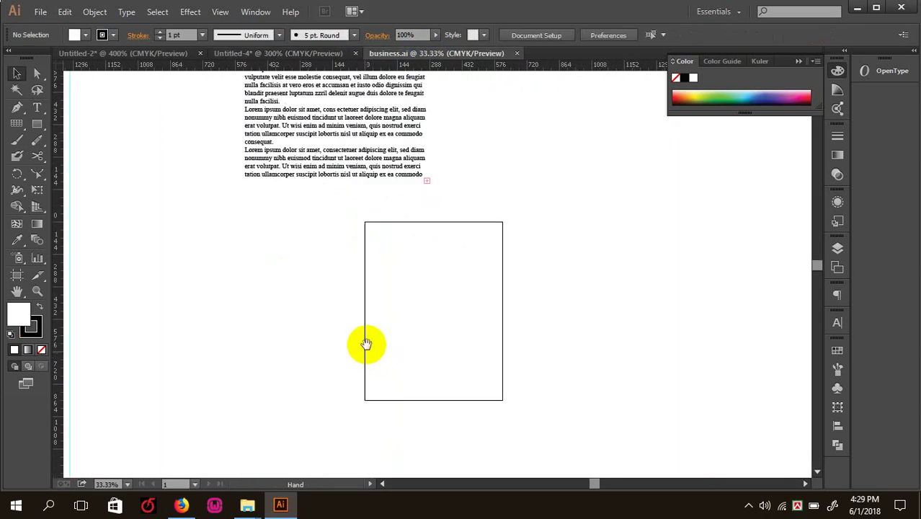
scroll(348, 276, "up", 5)
left_click(391, 180)
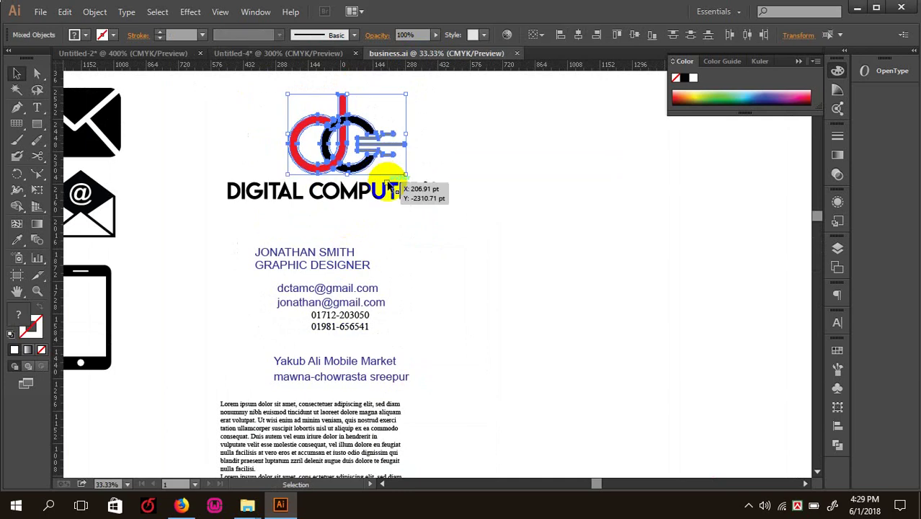
left_click_drag(502, 209, 201, 119)
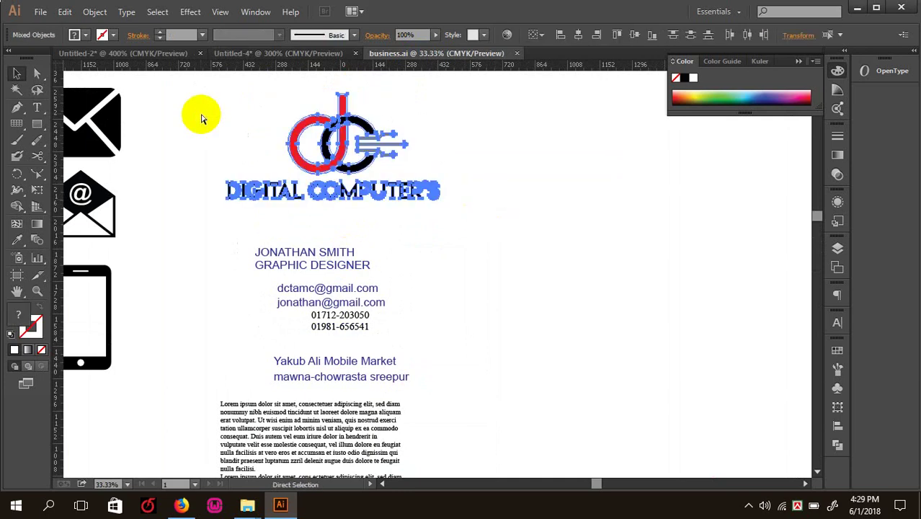
key("ctrl+x")
left_click(268, 54)
key("ctrl+v")
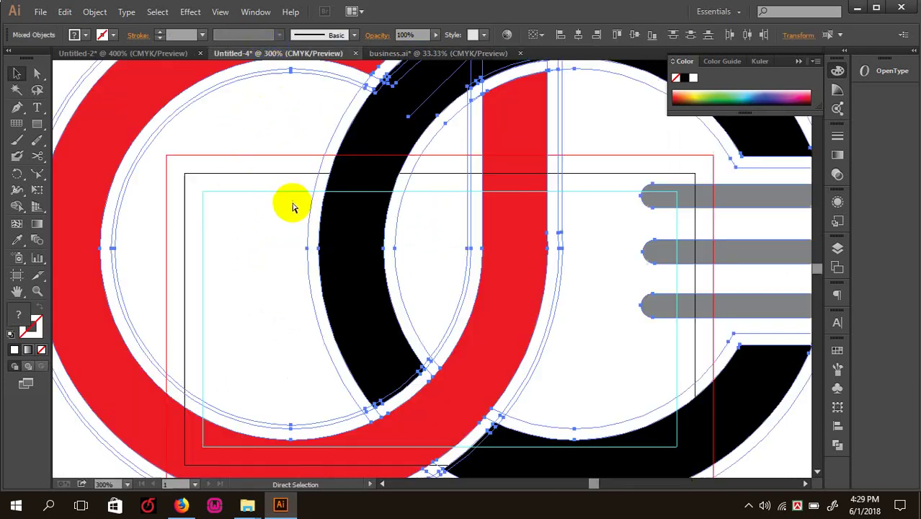
- Shrink the pasted logo to fit and move it to the card's top right
key("ctrl+minus")
key("ctrl+minus")
key("ctrl+minus")
key("ctrl+minus")
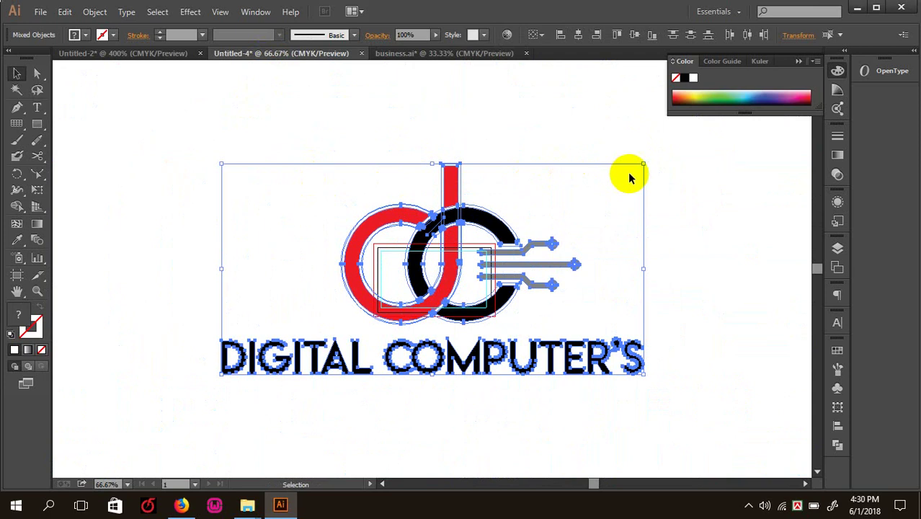
left_click_drag(646, 164, 456, 246)
key("ctrl+plus")
key("ctrl+plus")
key("ctrl+plus")
key("ctrl+plus")
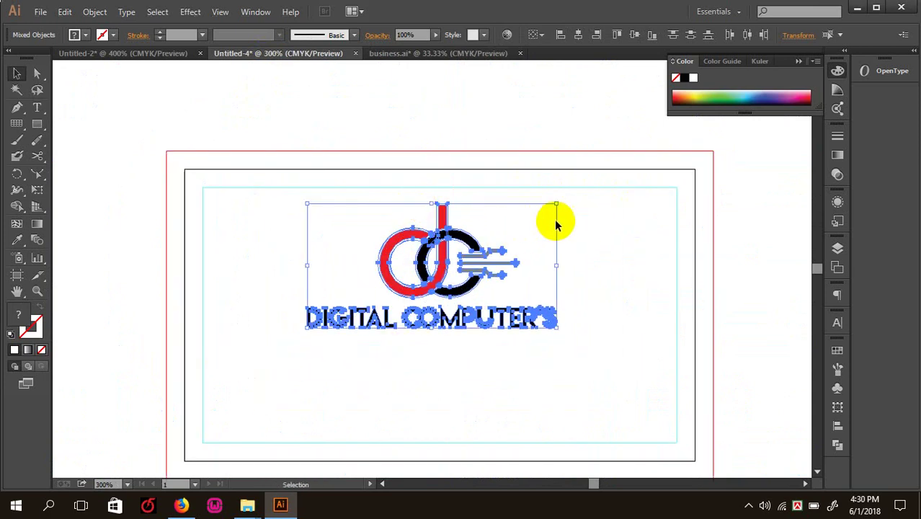
left_click_drag(557, 207, 509, 226)
left_click_drag(438, 274, 587, 244)
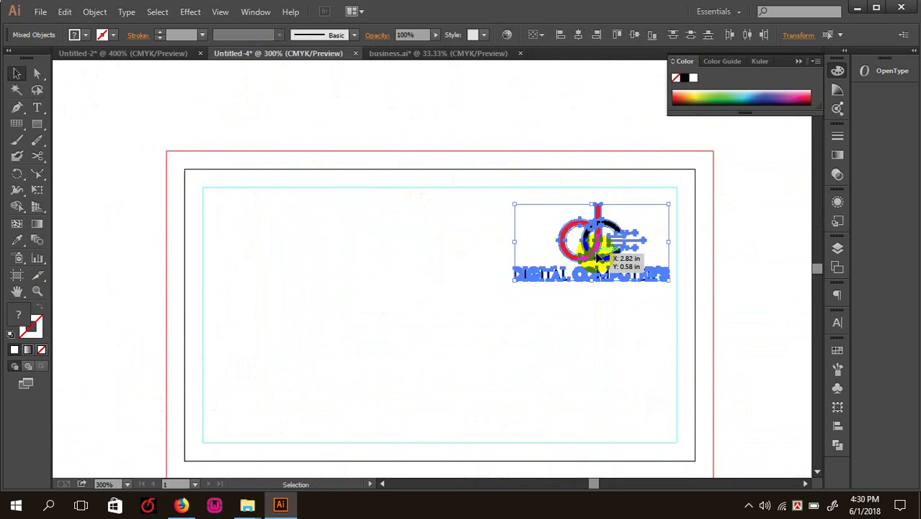
- Check the logo's placement against the cyan safe-area rectangle
left_click(494, 103)
key("ctrl+minus")
key("ctrl+plus")
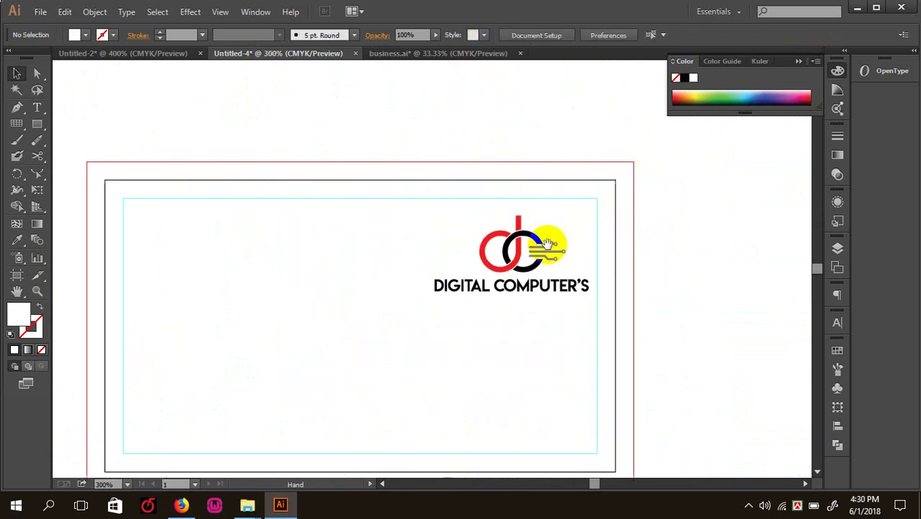
left_click(506, 264)
left_click(240, 111)
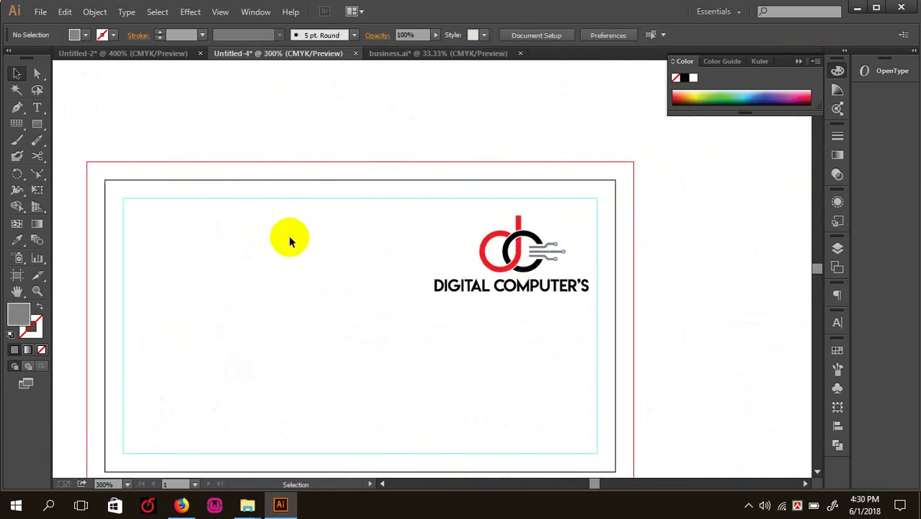
left_click(551, 257)
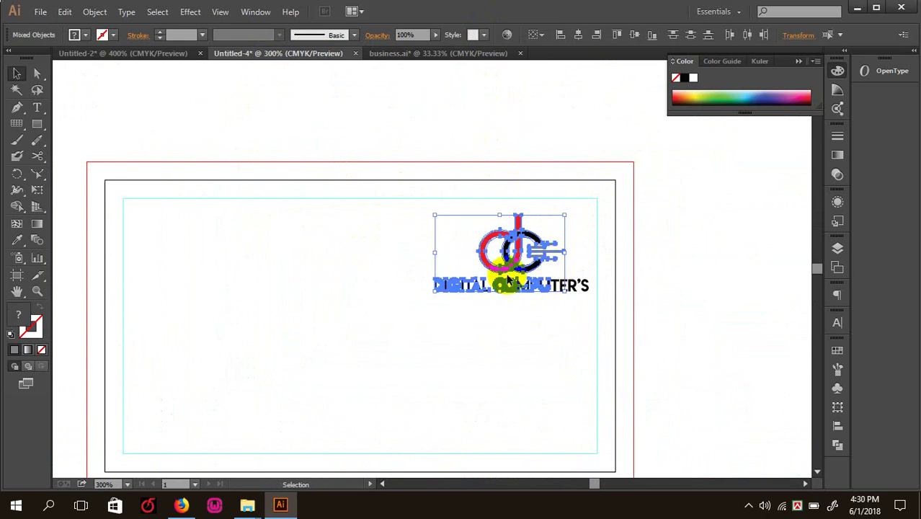
left_click(381, 251)
left_click(392, 229)
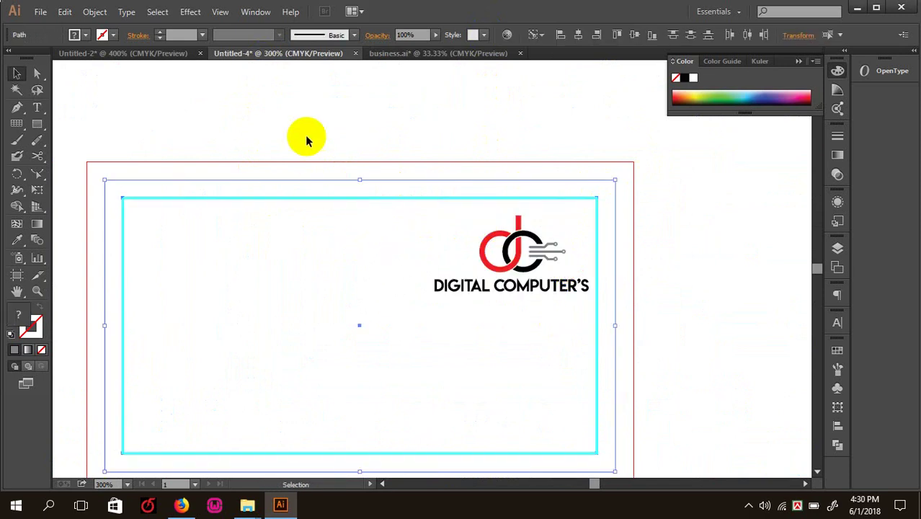
left_click(365, 254)
- Enlarge the logo slightly and nudge it inside the safe area, then return to business.ai
left_click_drag(432, 226, 592, 353)
key("v")
left_click(534, 268)
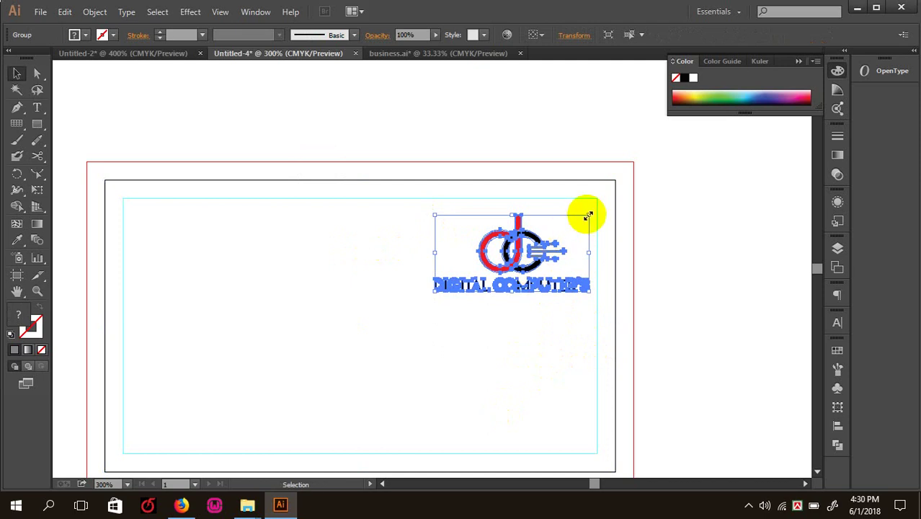
left_click_drag(588, 214, 598, 209)
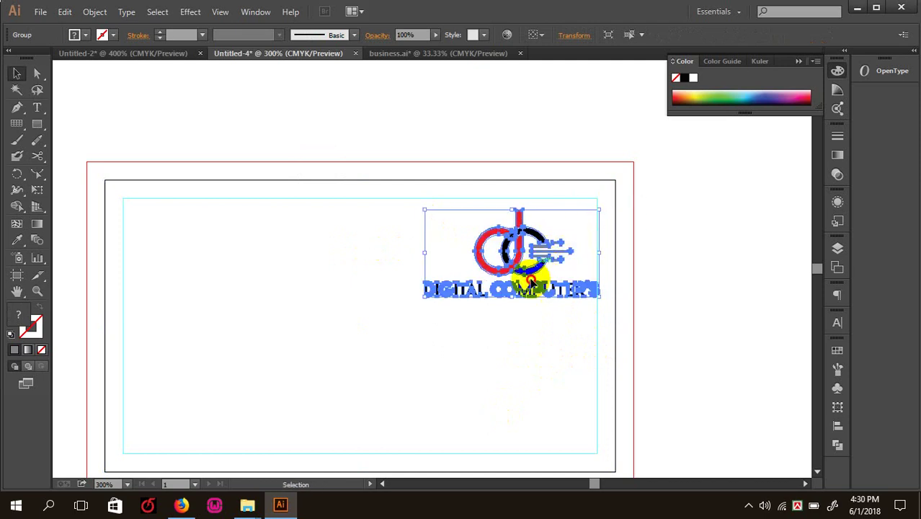
mouse_move(526, 281)
left_mouse_down()
mouse_move(511, 306)
mouse_move(521, 268)
left_mouse_up()
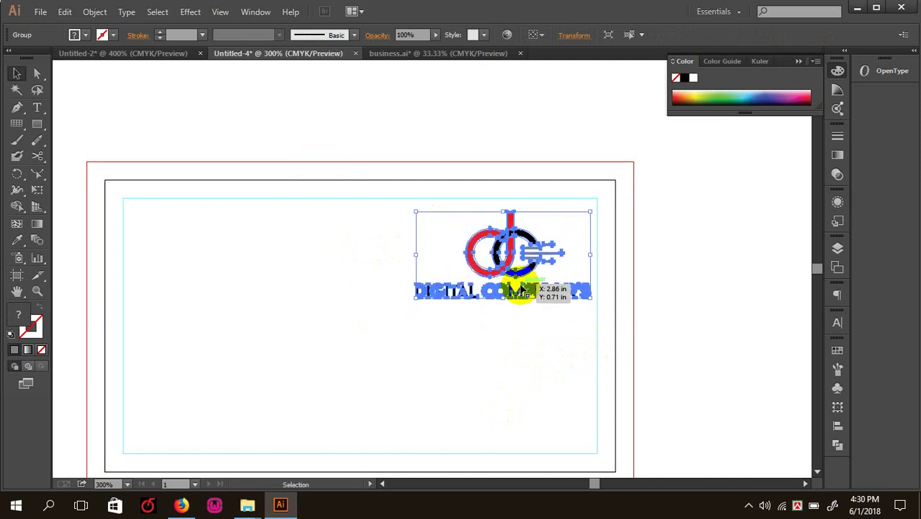
left_click(679, 323)
key("ctrl+minus")
key("ctrl+equal")
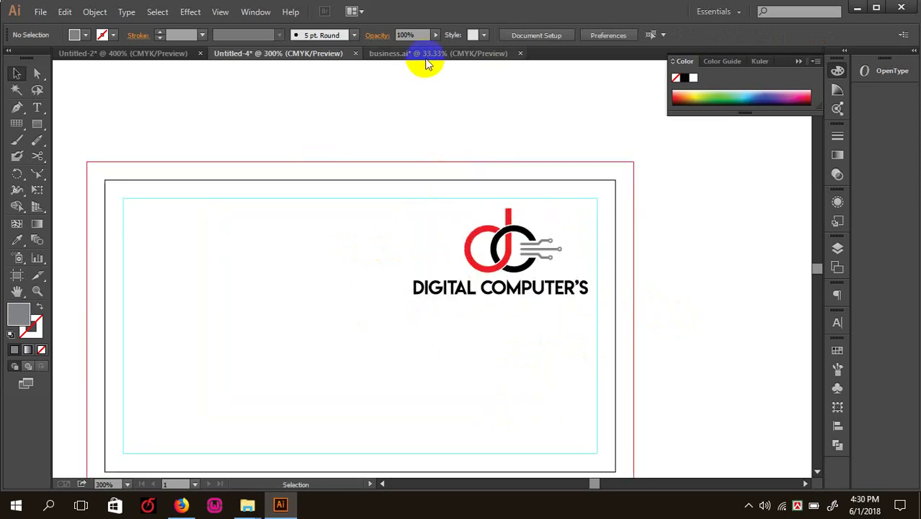
left_click(426, 58)
left_click_drag(254, 203, 395, 380)
- Paste the name, e-mail, phone and address text into Untitled-4, shrunk and placed left of the card
key("a")
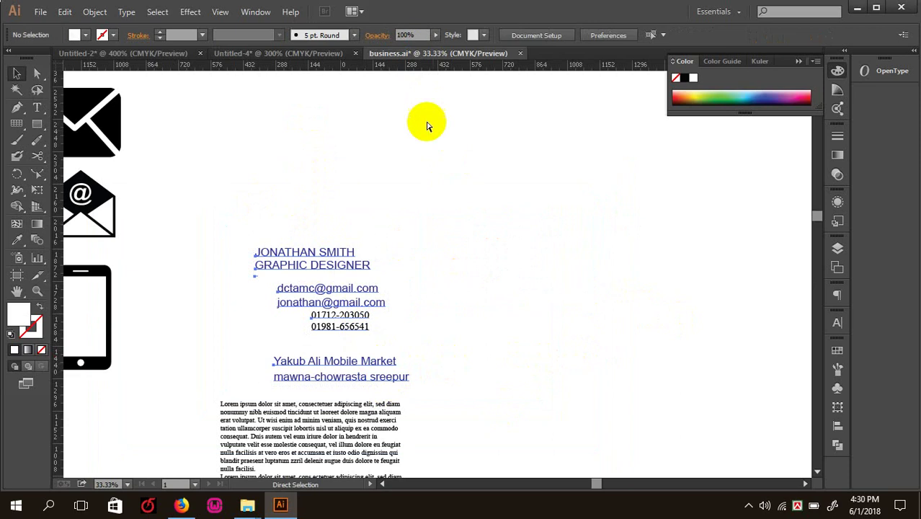
key("Delete")
left_click(322, 55)
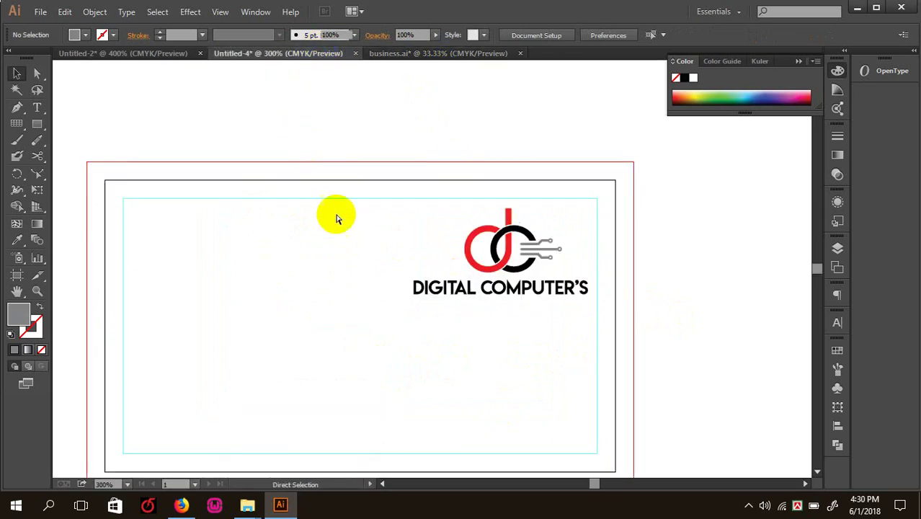
key("ctrl+v")
key("ctrl+minus")
key("ctrl+minus")
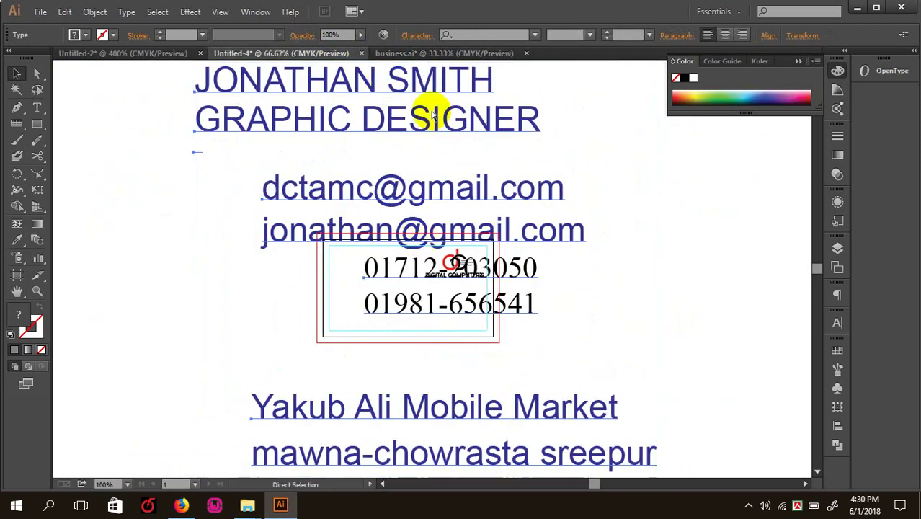
key("v")
key("ctrl+minus")
key("ctrl+minus")
left_click_drag(546, 166, 301, 224)
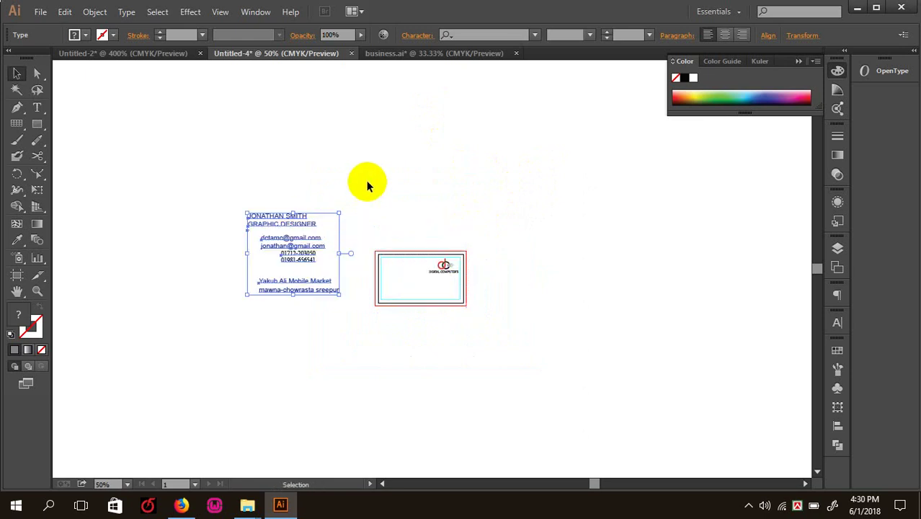
- Frame the card and text together, centring the card at 150% zoom
left_click(333, 103)
key("ctrl+plus")
key("ctrl+plus")
key("ctrl+plus")
key("ctrl+plus")
key("ctrl+plus")
left_click_drag(297, 268, 468, 253)
key("ctrl+minus")
key("ctrl+minus")
key("ctrl+minus")
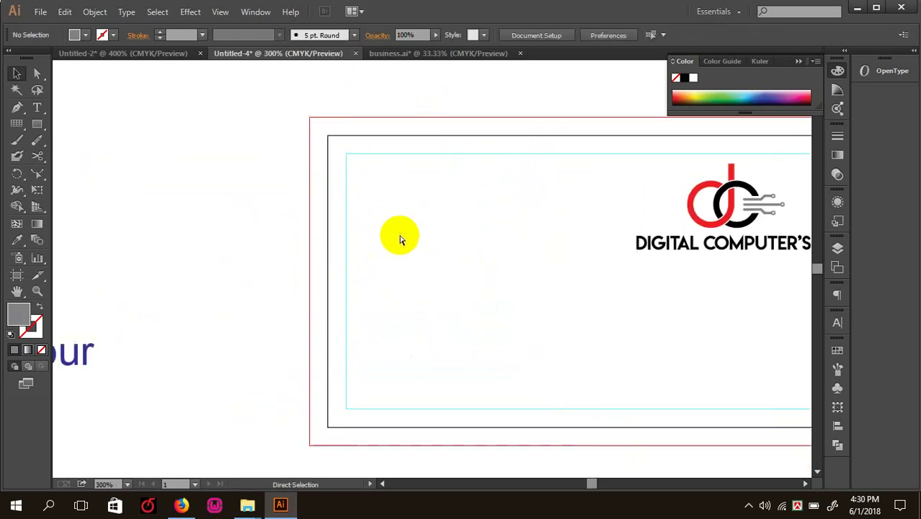
key("ctrl+plus")
left_click_drag(412, 269, 359, 288)
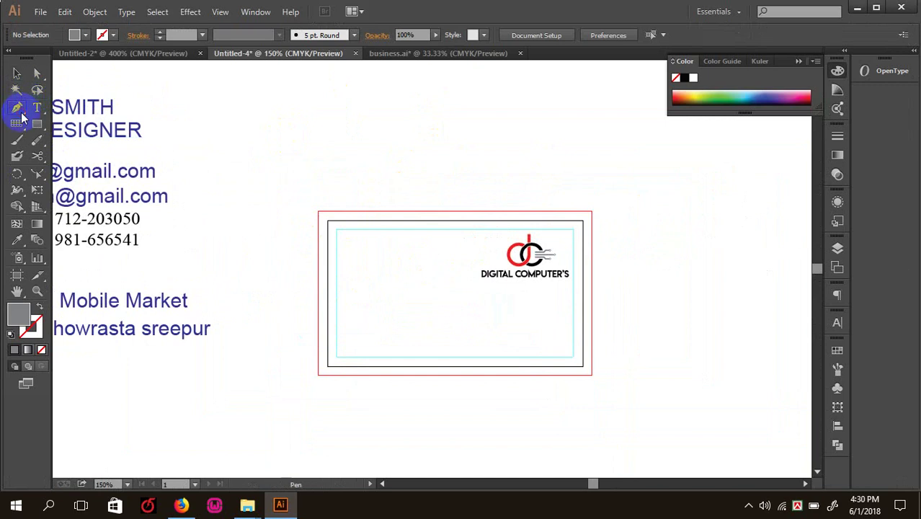
- Pen-draw a three-point curve from above the card sweeping down past its right edge
key("Tab")
left_click(304, 151)
left_click_drag(353, 289, 467, 288)
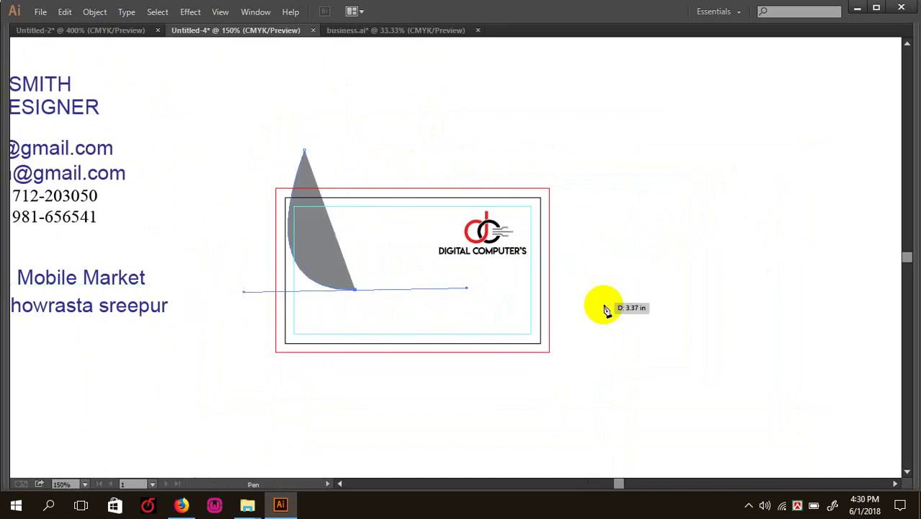
left_click_drag(608, 346, 598, 418)
key("Tab")
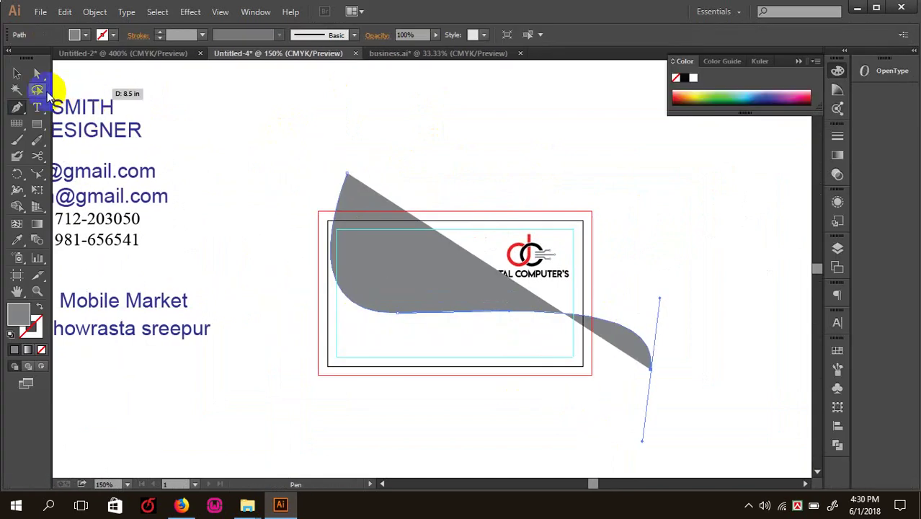
left_click(17, 73)
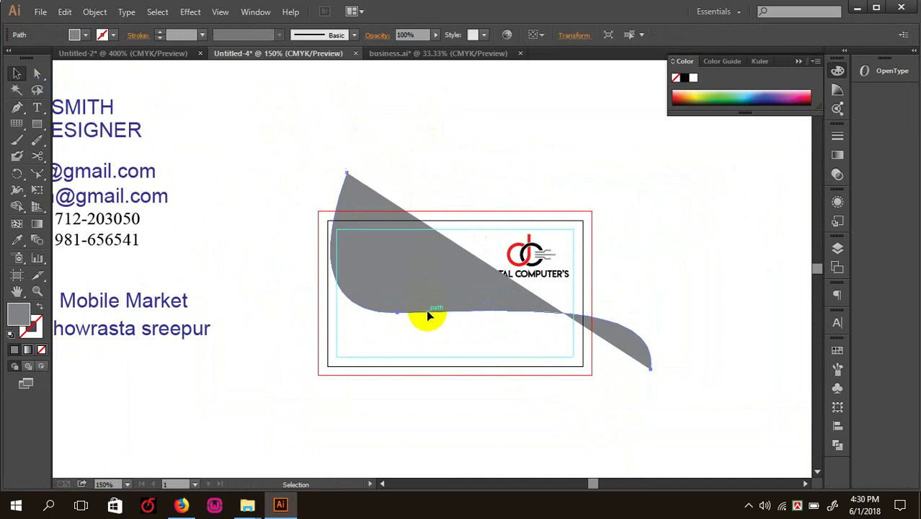
- Swap the curve's grey fill to a grey stroke so it has no fill
left_click(39, 305)
left_click(444, 153)
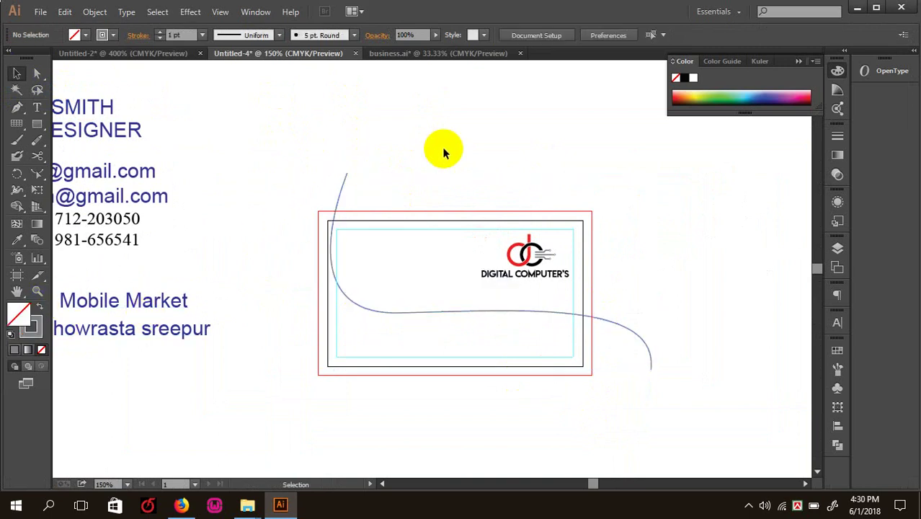
left_click(554, 309)
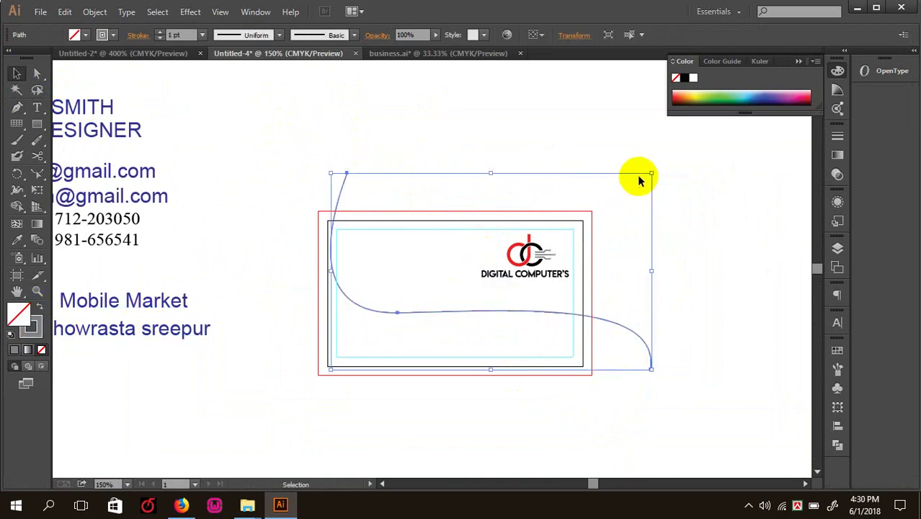
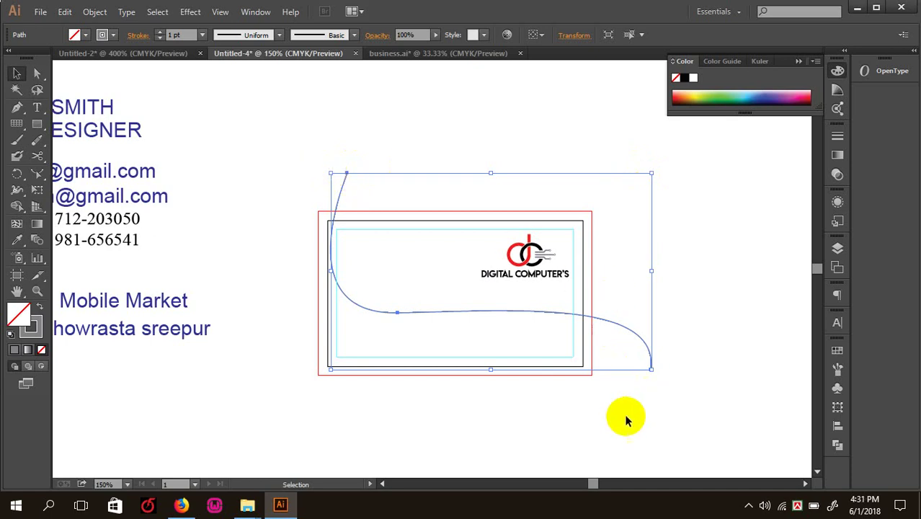
- Shift the existing curved path to the right, then delete it
left_click(578, 416)
key("F6")
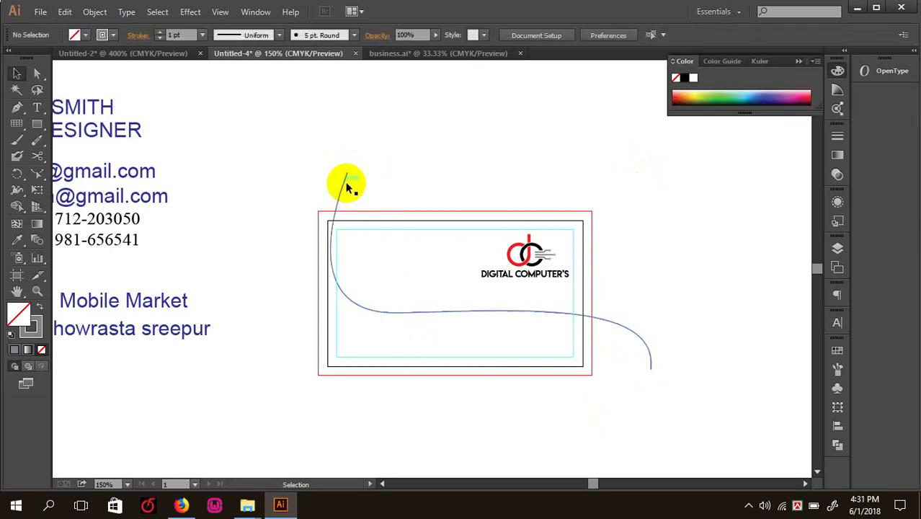
left_click_drag(345, 181, 414, 181)
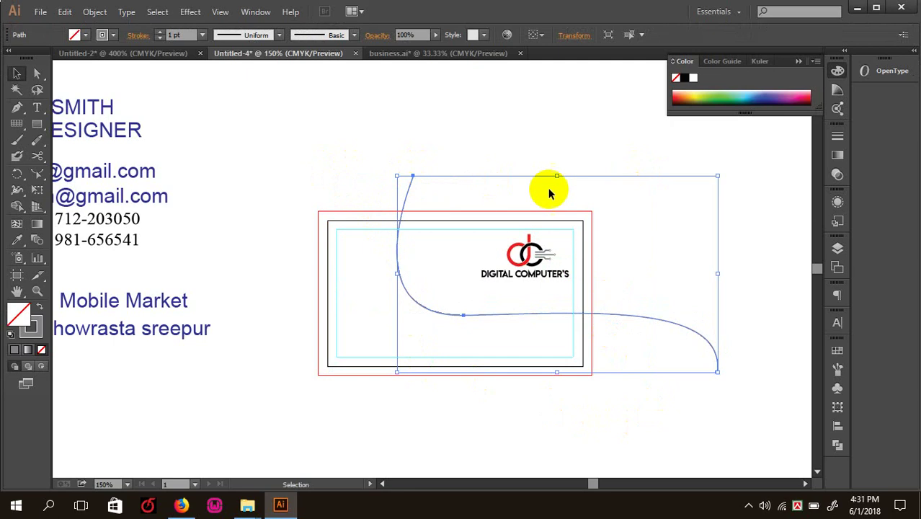
left_click(481, 158)
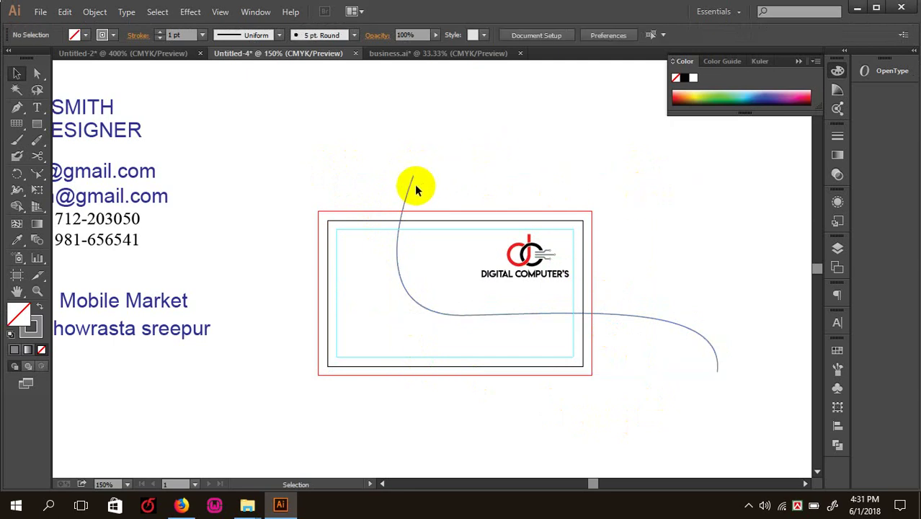
left_click_drag(408, 181, 479, 177)
key("a")
key("v")
key("Delete")
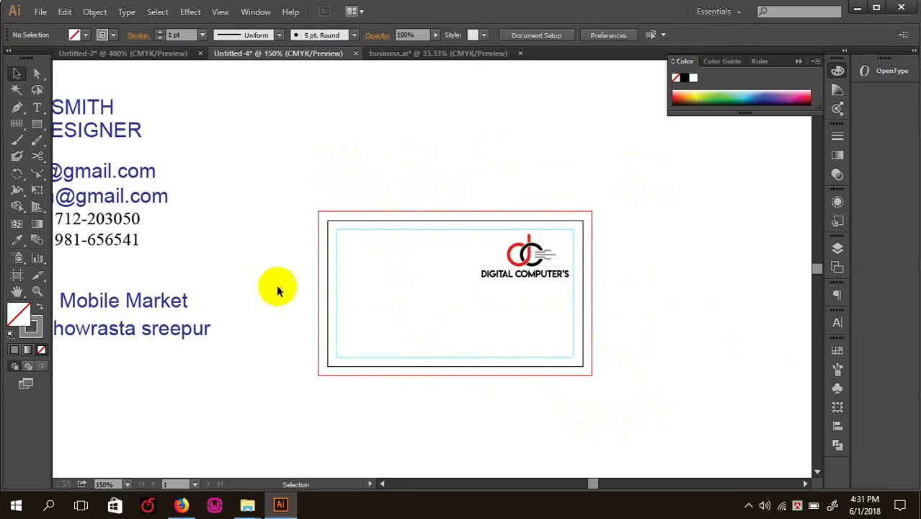
- Draw a new wavy curve with the Pen tool from left of the card sweeping across it
key("p")
left_click(282, 214)
left_click_drag(335, 290, 419, 287)
left_click_drag(617, 351, 653, 454)
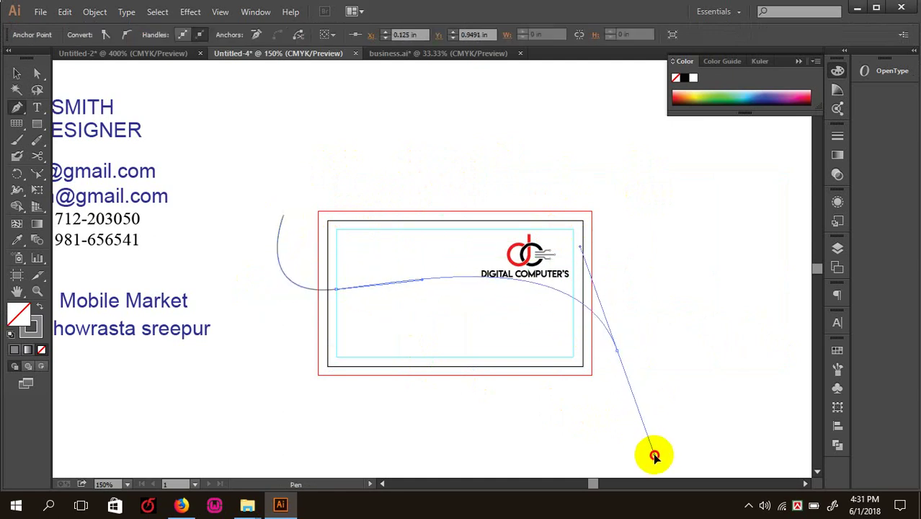
left_click(17, 73)
left_click(267, 98)
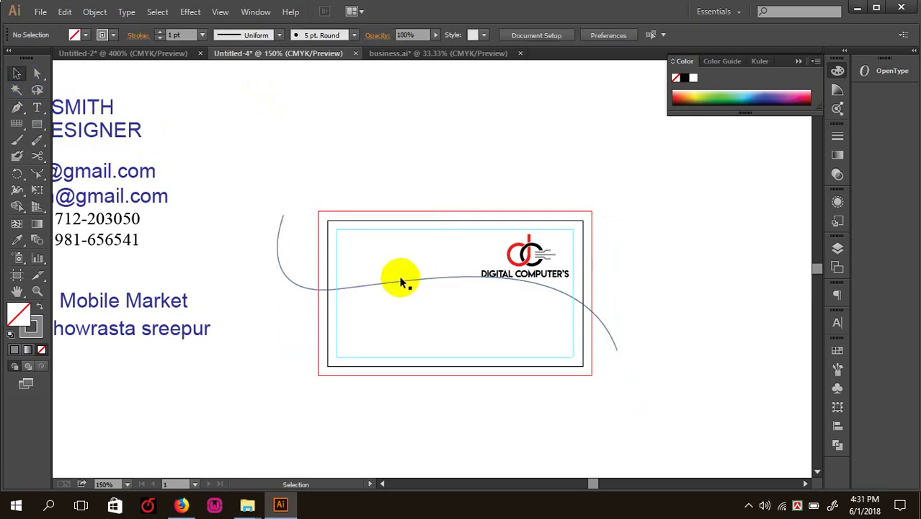
- Make two lower parallel copies of the wavy curve
left_click_drag(401, 286, 414, 321)
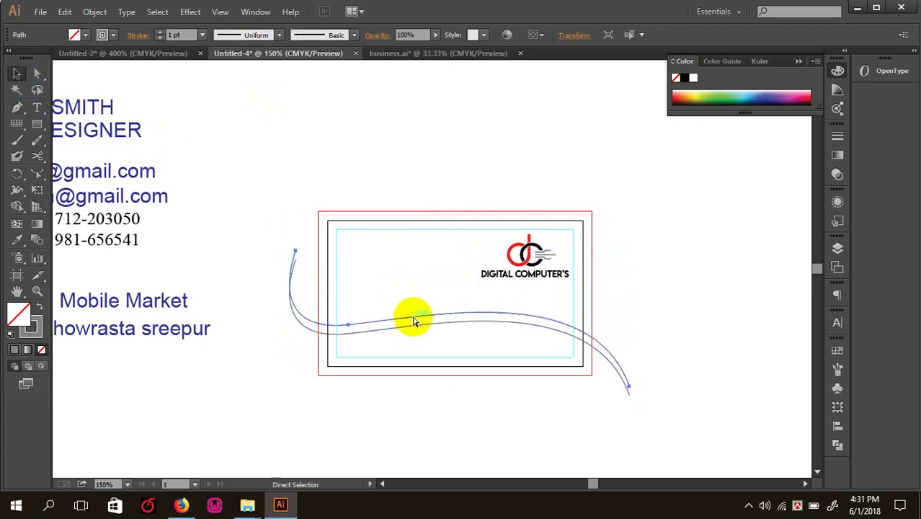
key("ctrl+d")
left_click(627, 301)
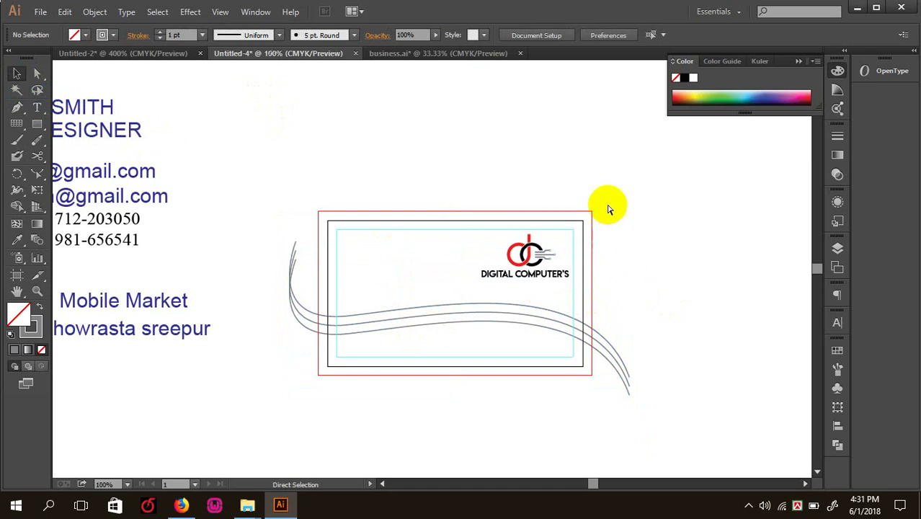
- Select the card rectangle together with all three wavy curves
key("ctrl+plus")
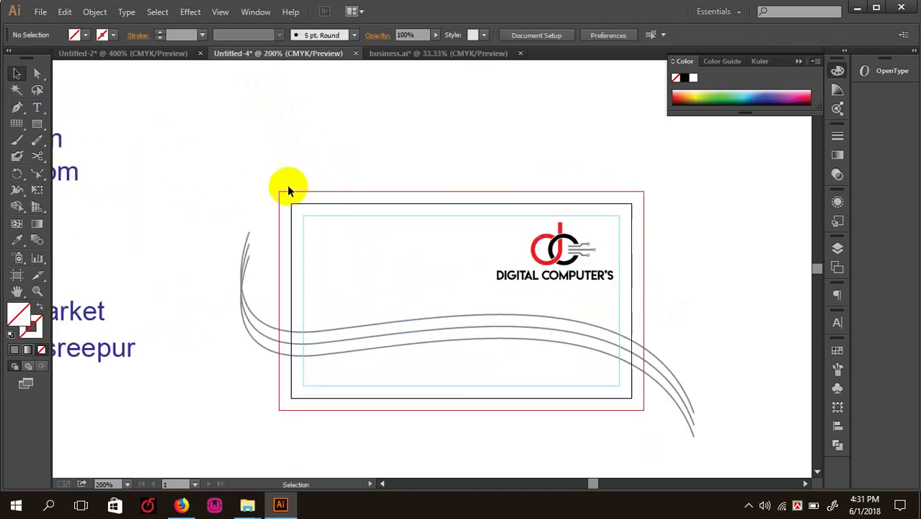
left_click(353, 315)
left_click(339, 330, "shift")
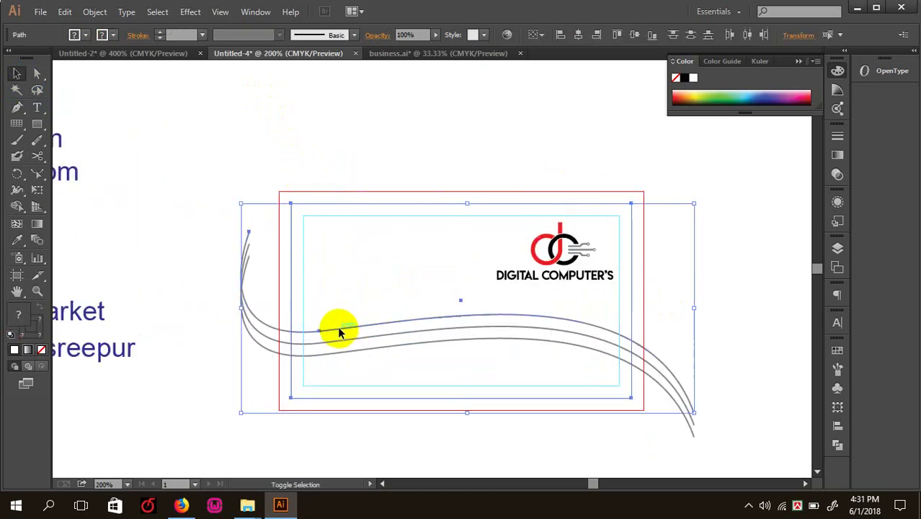
left_click(341, 341, "shift")
left_click(339, 352, "shift")
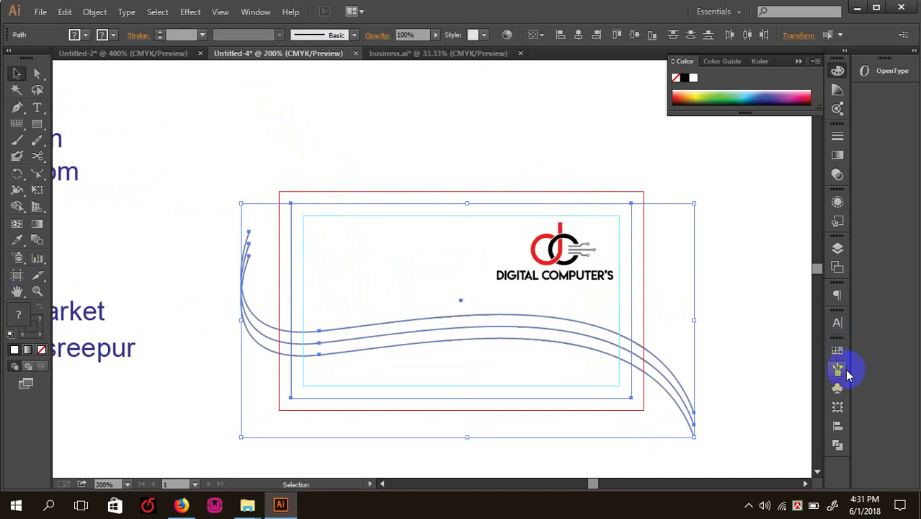
- Divide the card along the curves with Pathfinder and ungroup the pieces
left_click(837, 444)
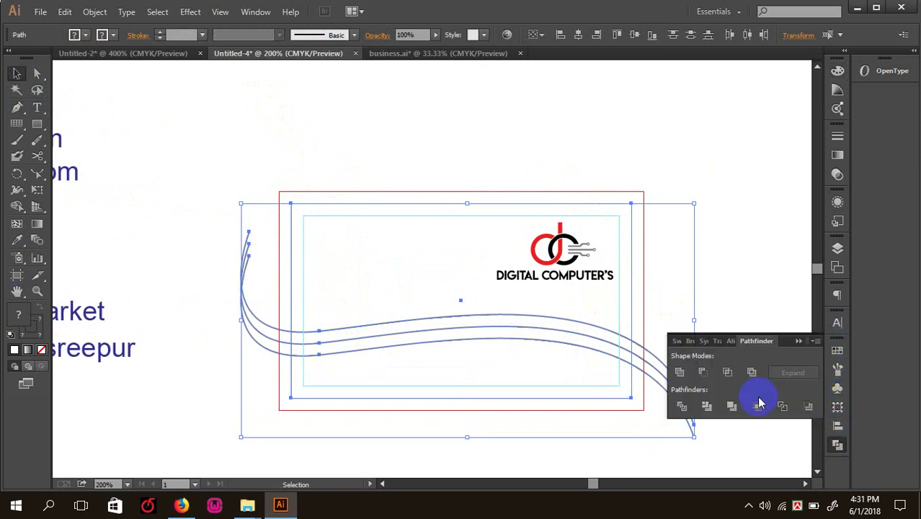
left_click(679, 408)
right_click(709, 278)
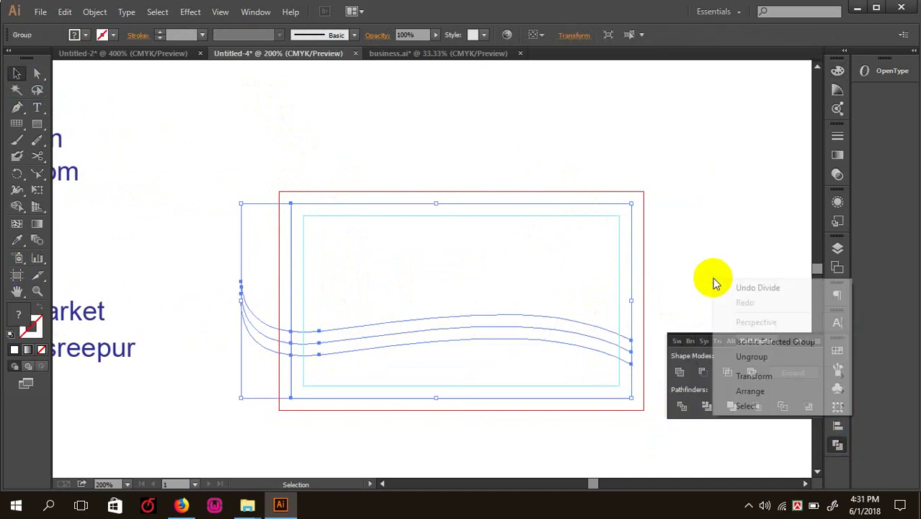
left_click(750, 357)
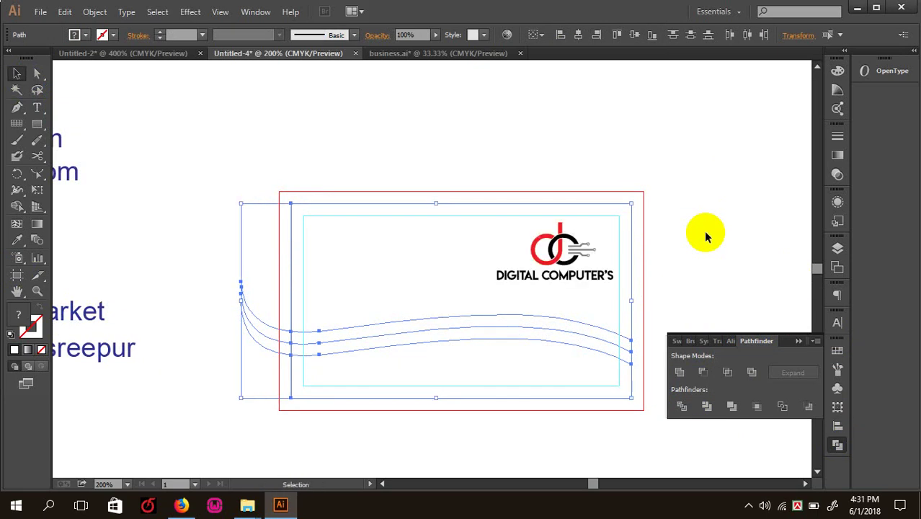
- Fill the bottom wave piece with red
left_click(658, 175)
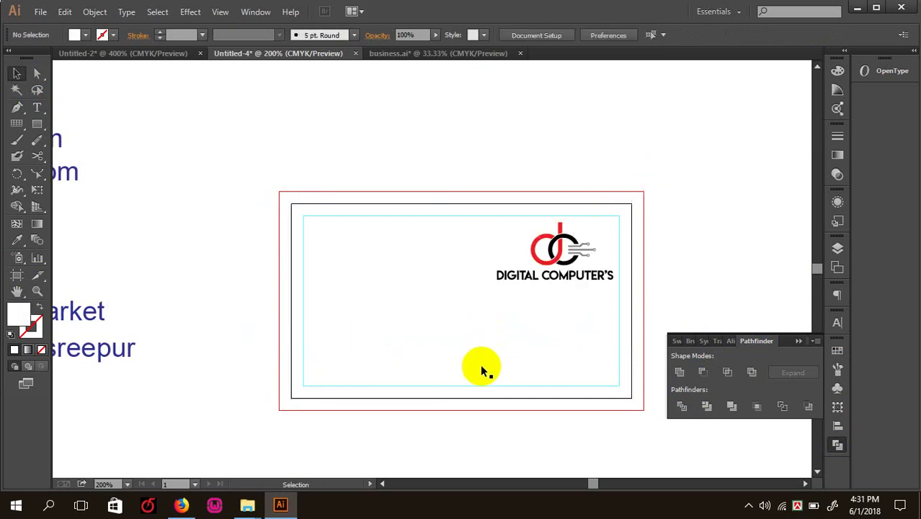
left_click(444, 358)
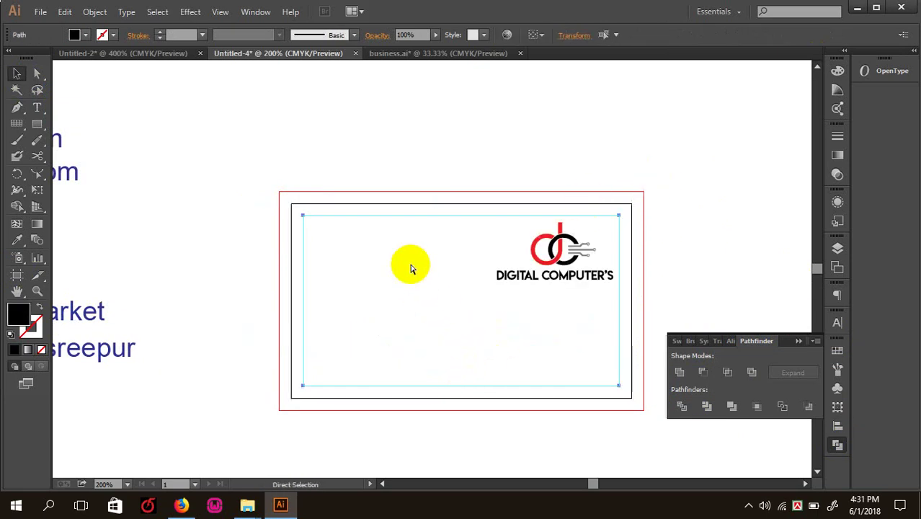
key("ctrl+shift+a")
left_click(414, 358)
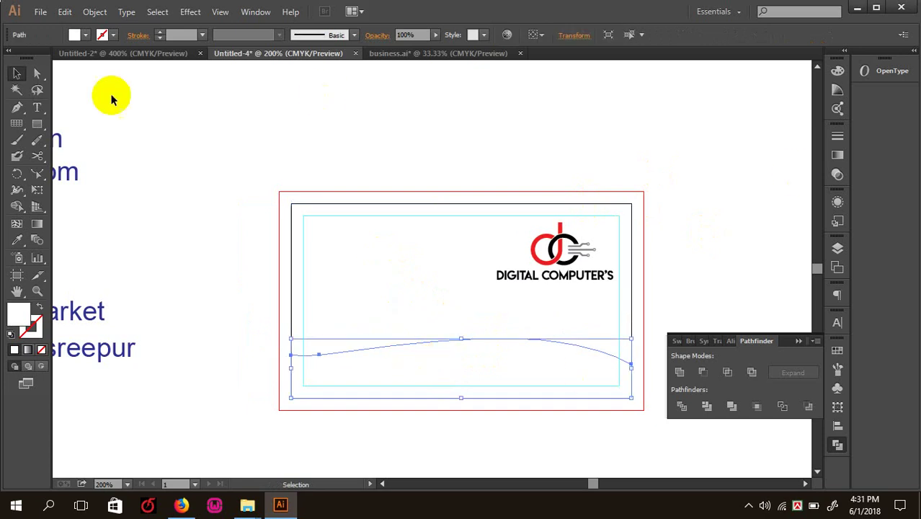
left_click(85, 35)
left_click(46, 56)
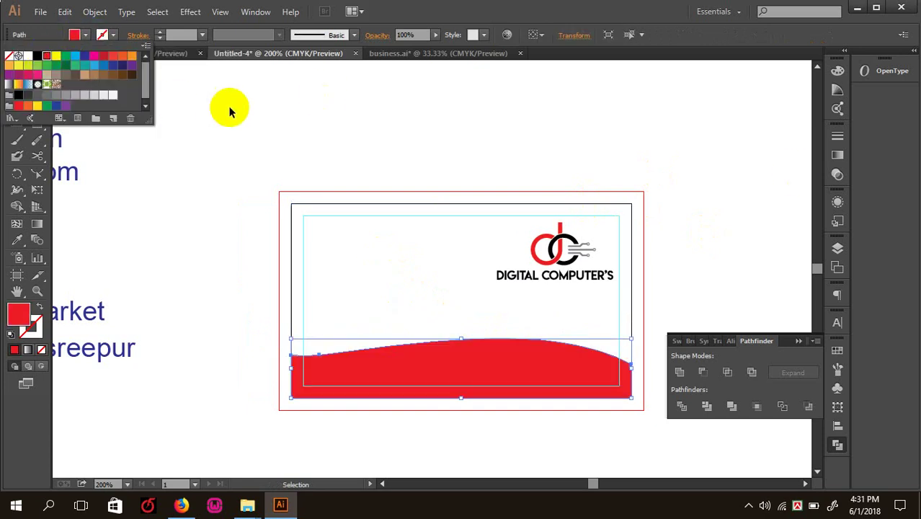
- Fill the upper wavy band with black
left_click(230, 107)
left_click(430, 334)
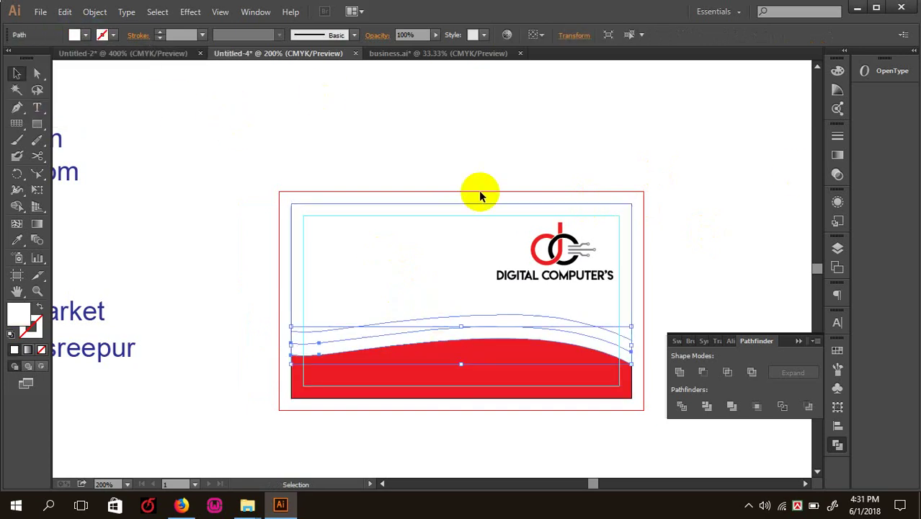
left_click(399, 327)
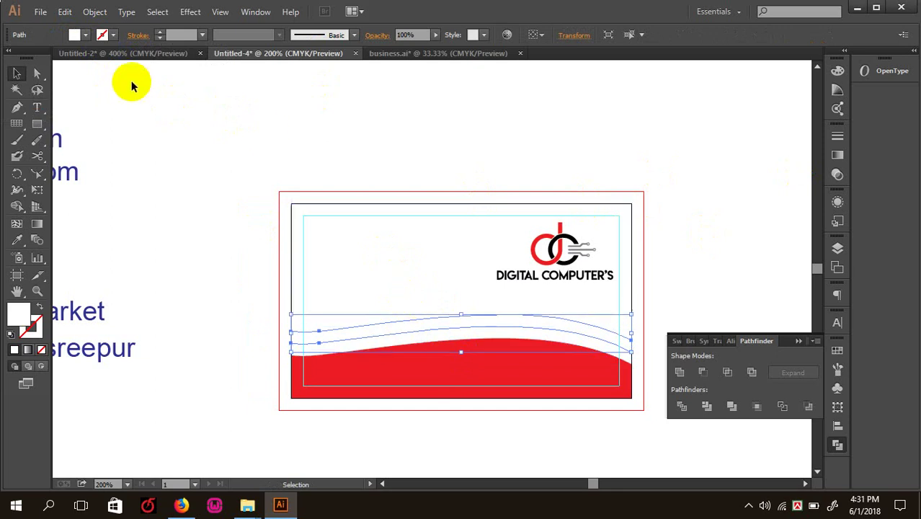
left_click(74, 35)
left_click(42, 57)
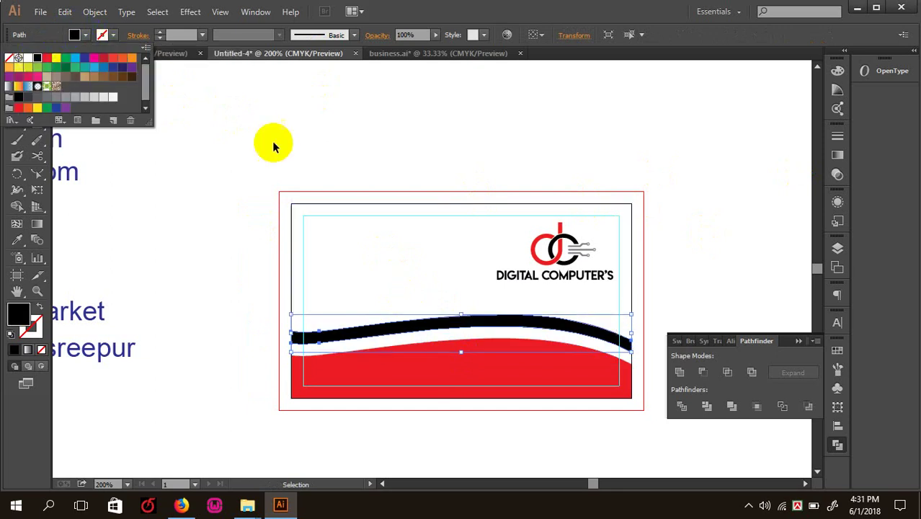
- Recentre the card and switch to the business.ai icon document
left_click(273, 142)
left_click_drag(350, 288, 349, 286)
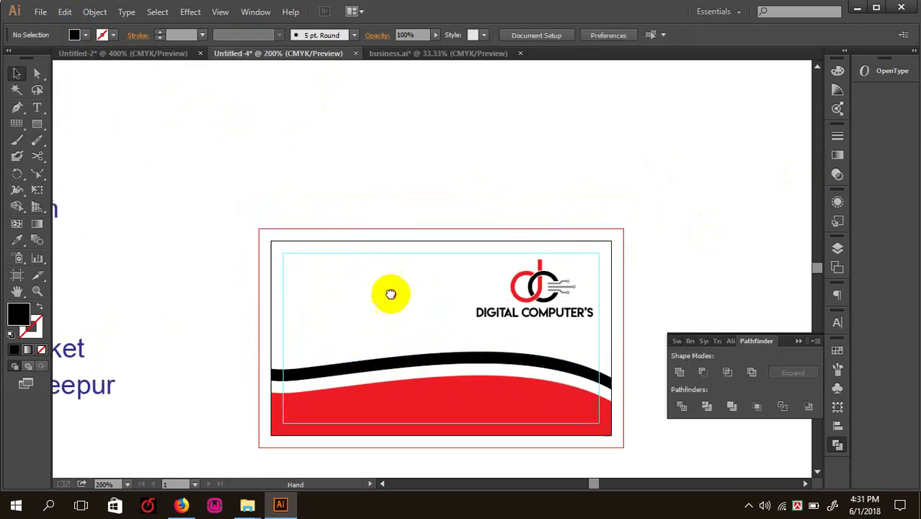
left_click_drag(494, 320, 497, 322)
left_click(411, 107)
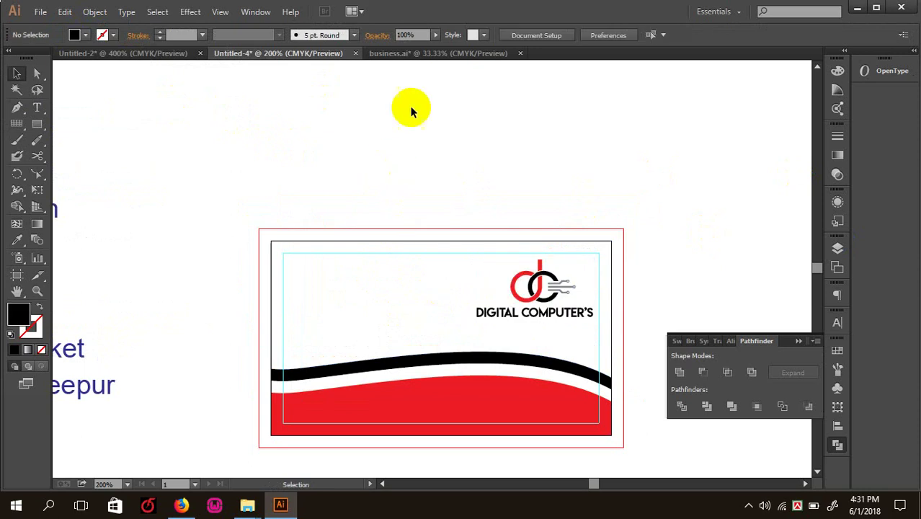
left_click(438, 58)
- Take a QR code from business.ai and paste it into the business card document
scroll(316, 295, "down", 3)
scroll(316, 292, "down", 3)
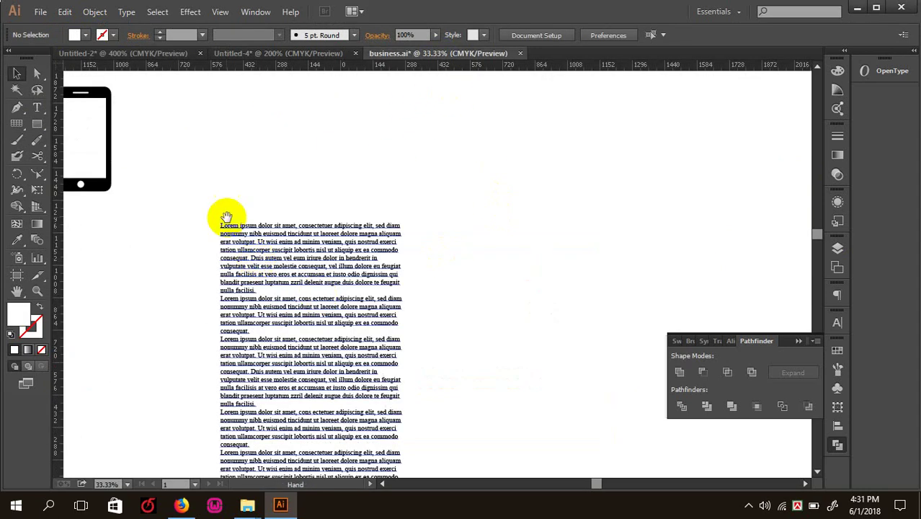
scroll(226, 216, "up", 5)
scroll(226, 216, "left", 8)
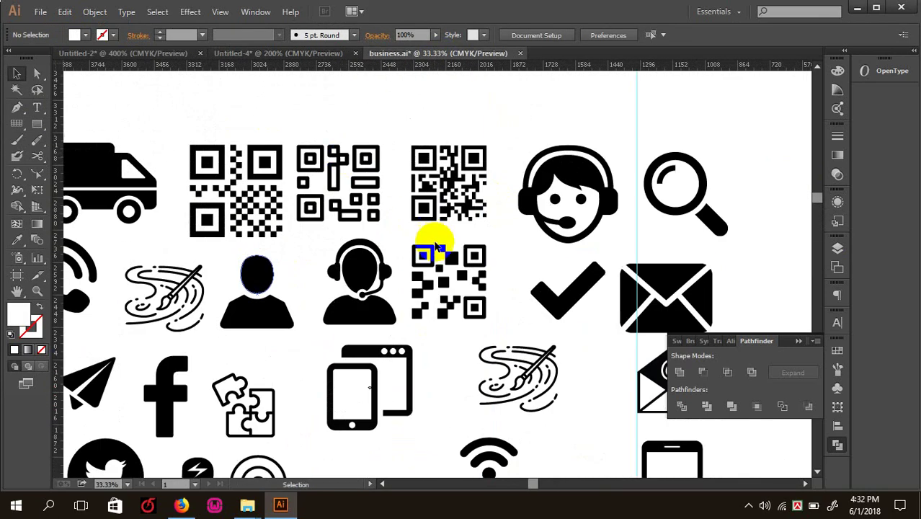
left_click(438, 263)
key("Delete")
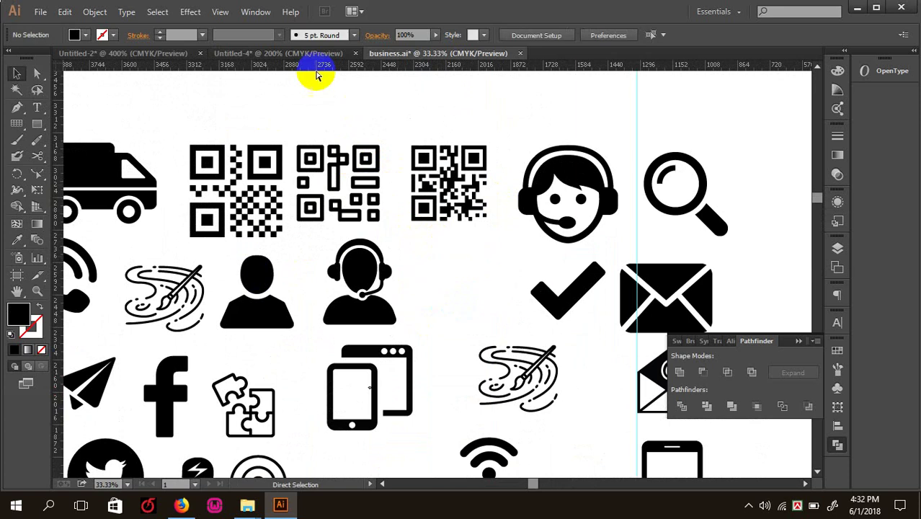
left_click(318, 57)
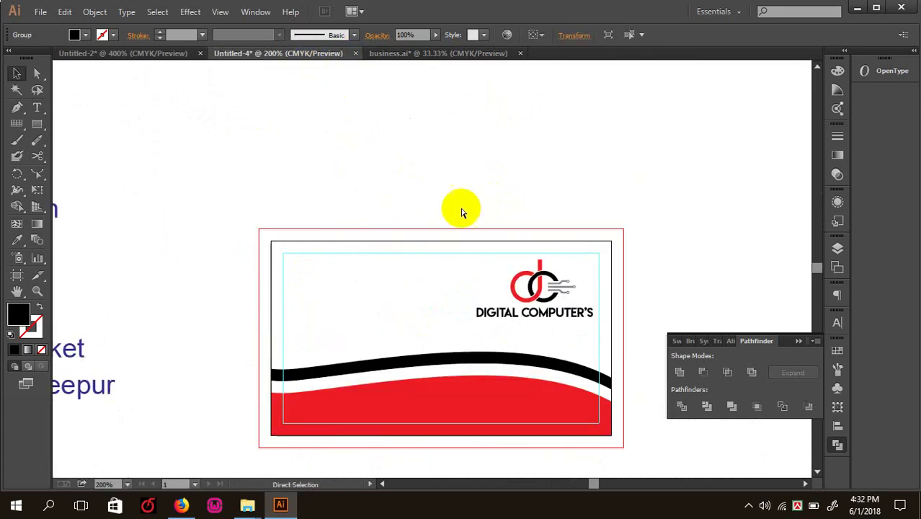
key("ctrl+v")
- Shrink the QR code and position it at the red band's lower right
key("ctrl+minus")
key("ctrl+minus")
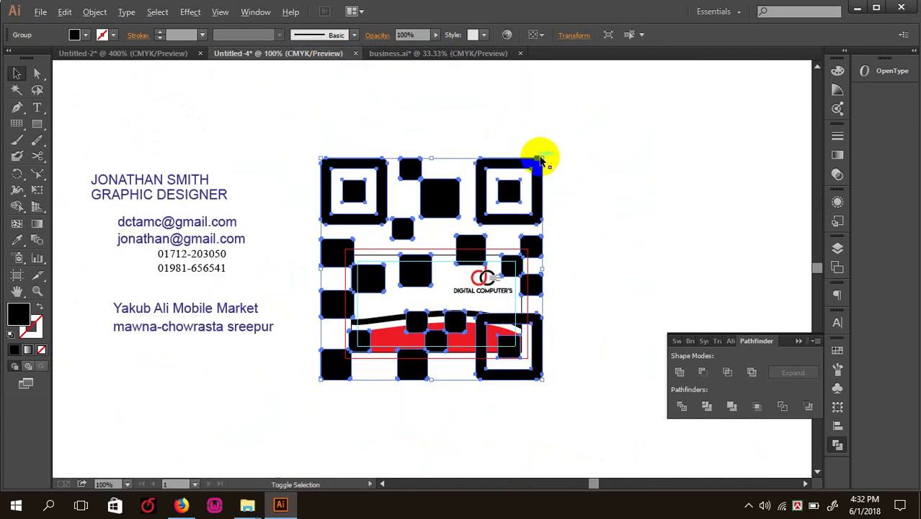
left_click_drag(545, 158, 461, 254)
key("ctrl+plus")
key("ctrl+plus")
key("ctrl+plus")
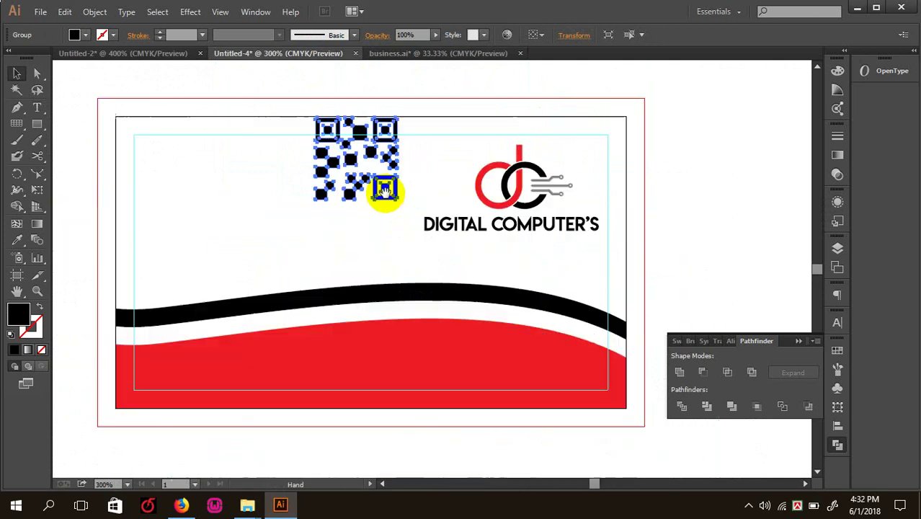
left_click_drag(374, 190, 553, 364)
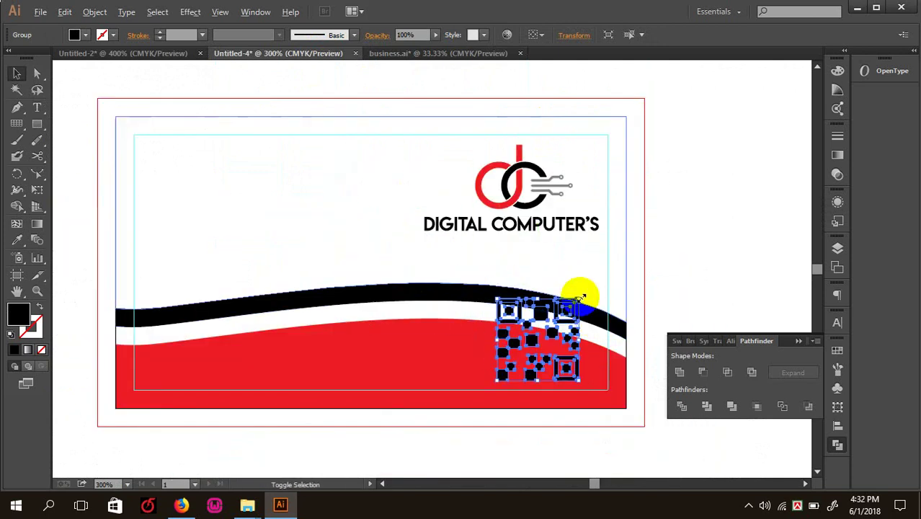
left_click_drag(581, 294, 548, 360)
- Fill the QR code white
left_click(75, 35)
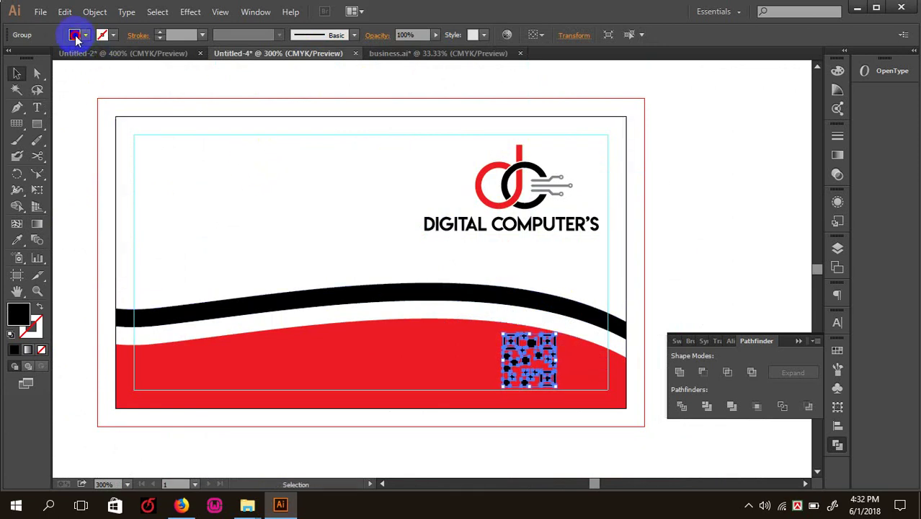
left_click(28, 57)
left_click(642, 220)
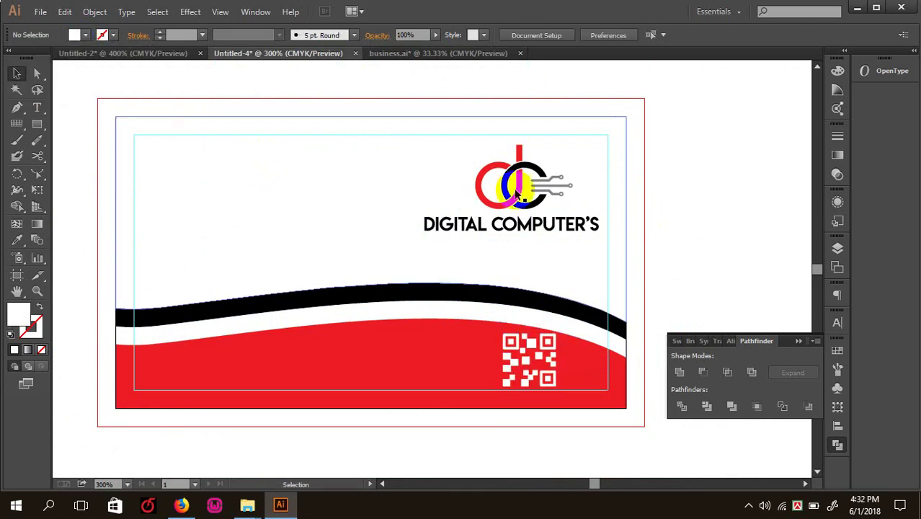
- Scale the logo and company name down slightly and move them lower
left_click(370, 189)
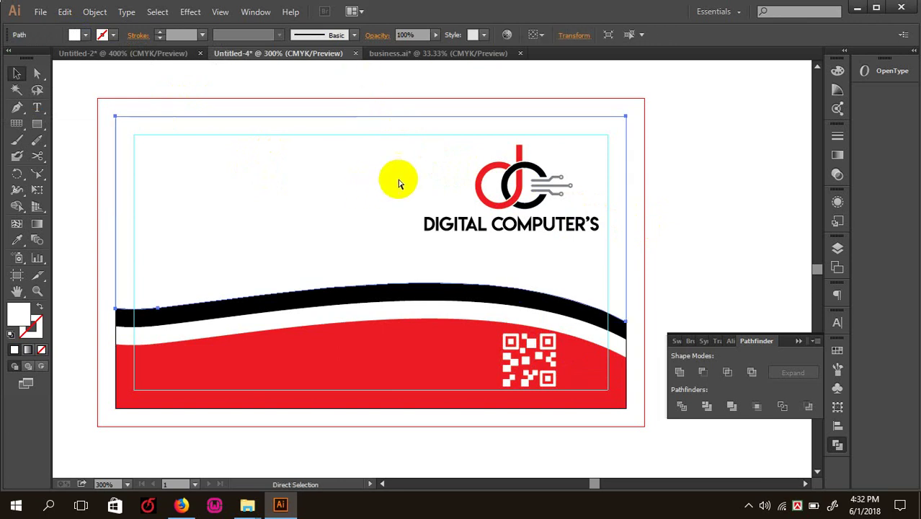
left_click(433, 155)
left_click_drag(433, 155, 603, 188)
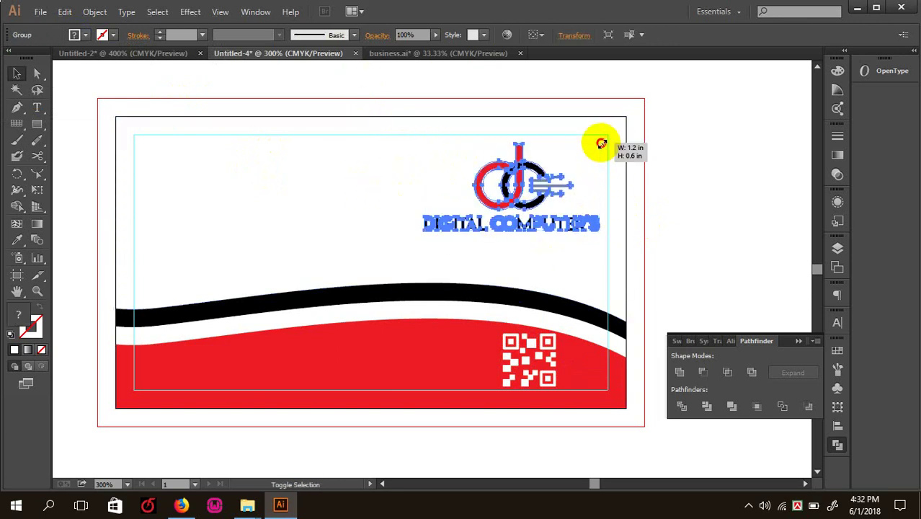
left_click_drag(601, 143, 593, 147)
left_click_drag(521, 195, 522, 208)
left_click(694, 261)
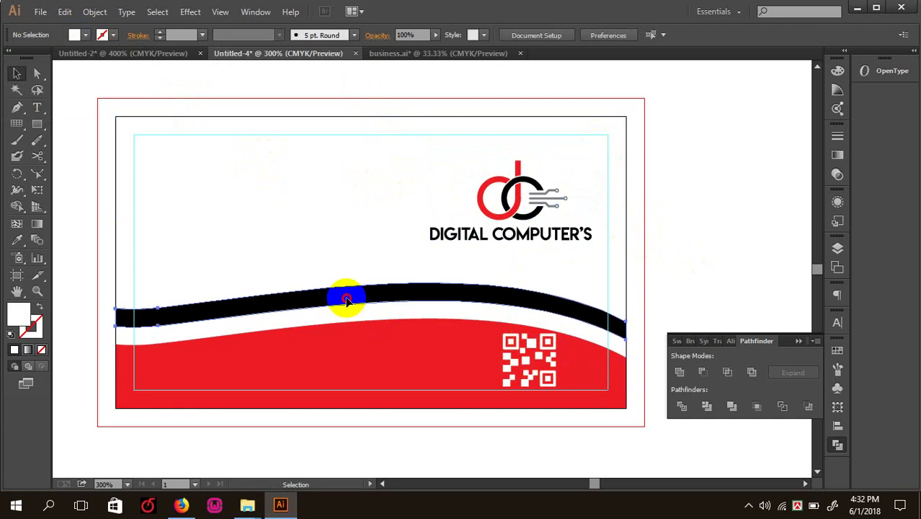
- Thin the black wave from the top, tilt its right side up, and nudge it upward
left_click(346, 299)
left_click_drag(369, 281, 386, 294)
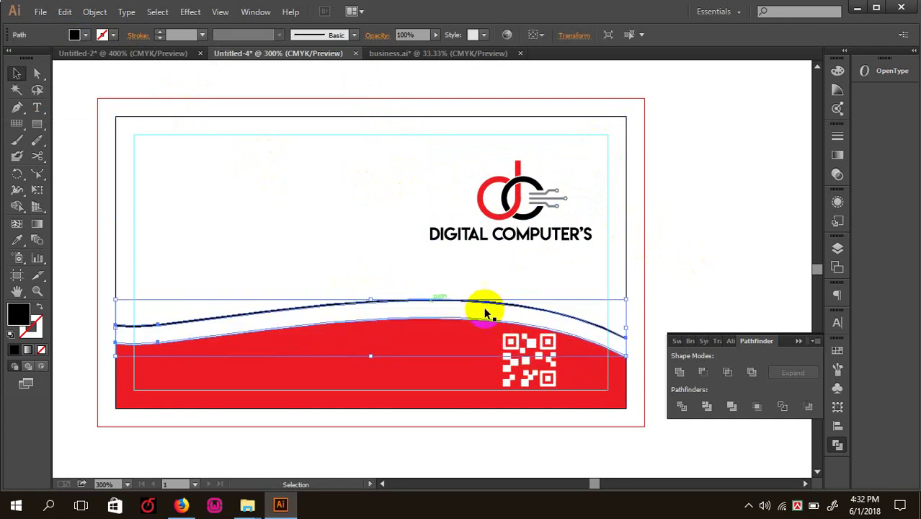
left_click_drag(630, 294, 631, 282)
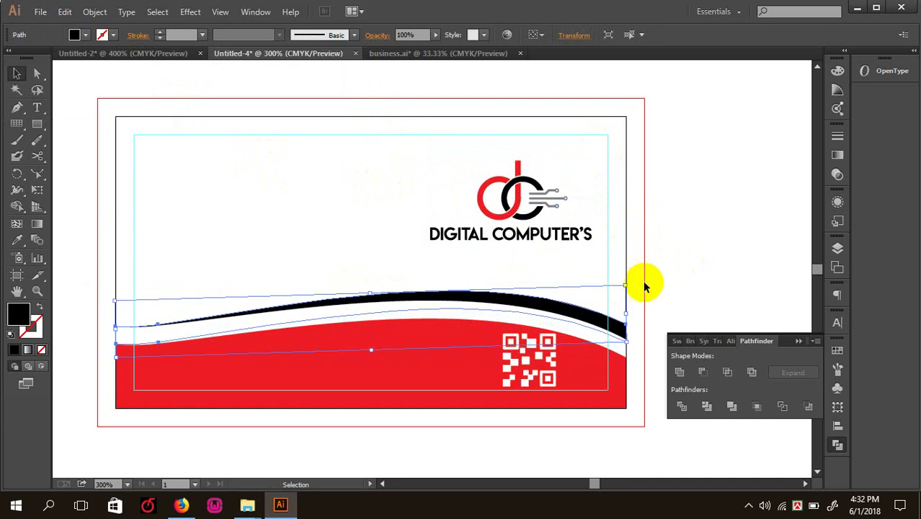
left_click(670, 275)
left_click(516, 298)
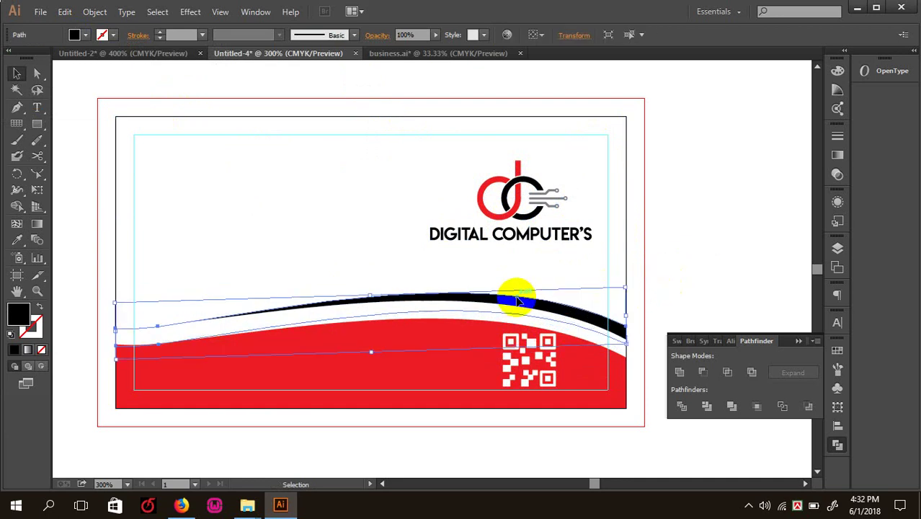
key("Up")
key("Up")
key("Up")
key("Up")
key("Up")
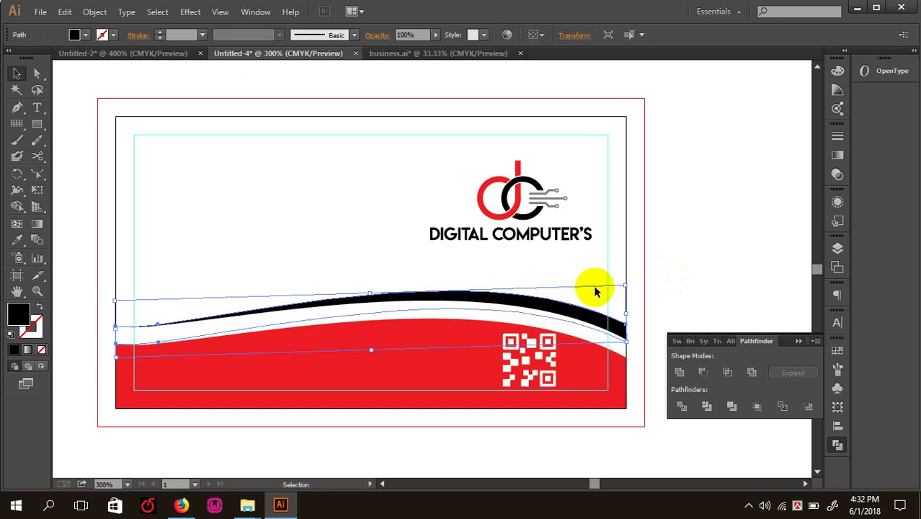
- Fill the wave with grey 9B9B9B and view the whole artwork
double_click(22, 317)
left_click_drag(517, 275, 511, 291)
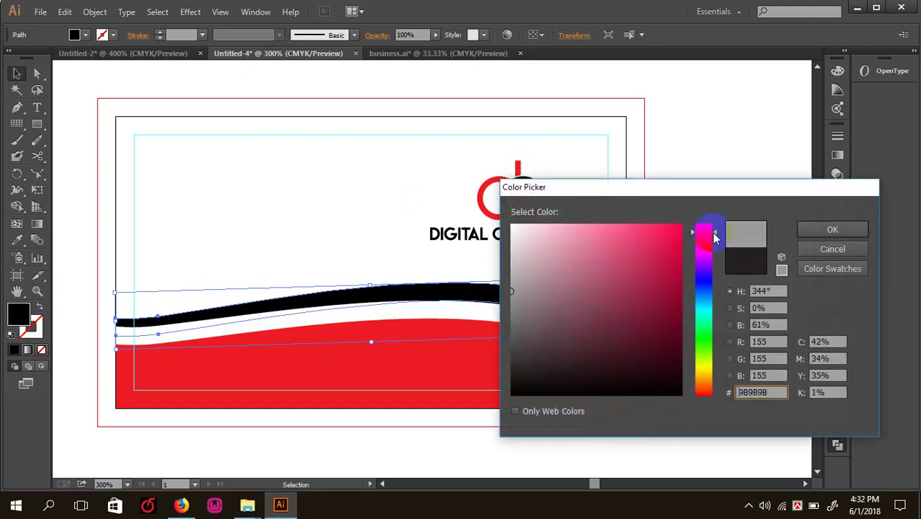
left_click(826, 235)
left_click(501, 124)
key("Tab")
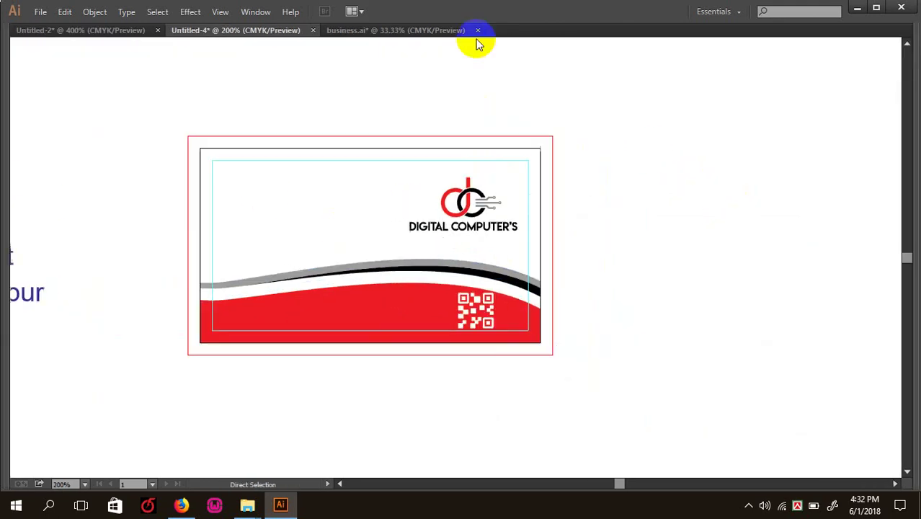
- Select the name line beside the card and open the Character panel's font size list
scroll(373, 284, "up", 2)
scroll(372, 285, "left", 5)
scroll(405, 236, "down", 3)
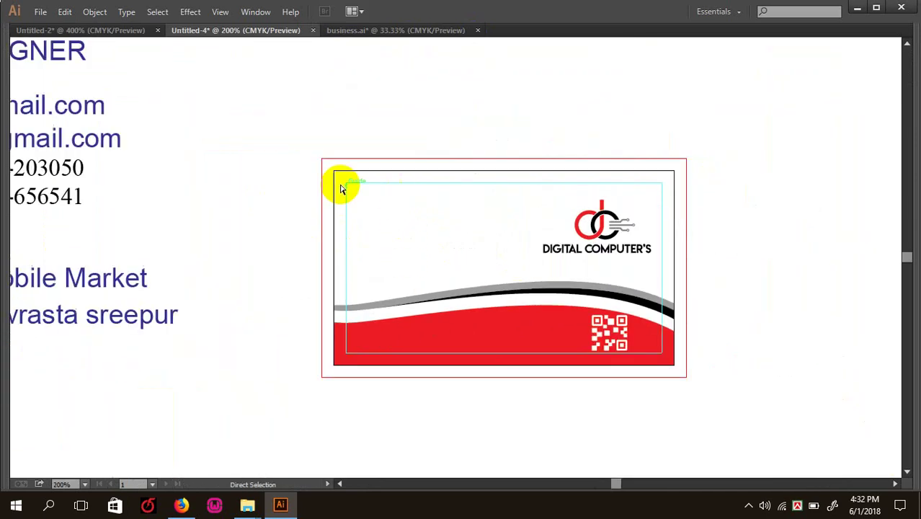
scroll(341, 185, "up", 2)
scroll(315, 209, "down", 3)
scroll(243, 198, "up", 1)
scroll(242, 197, "left", 1)
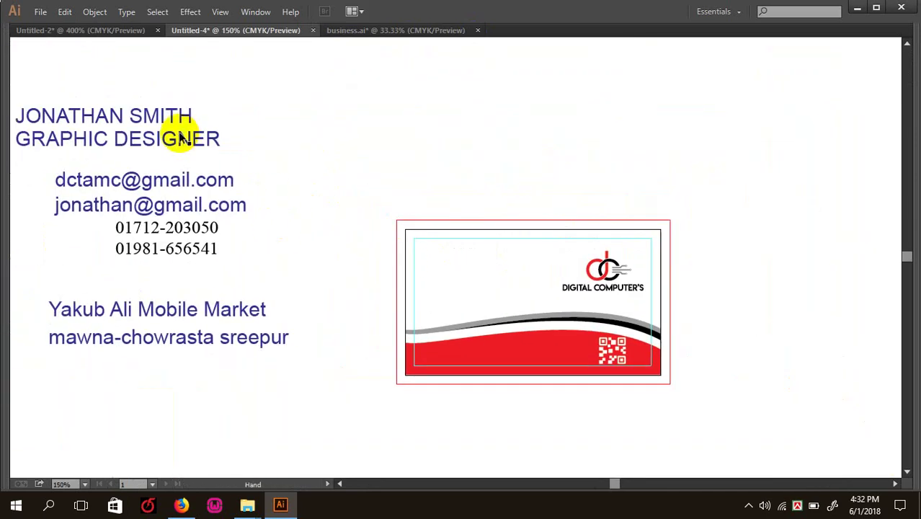
key("v")
left_click(148, 119)
key("Tab")
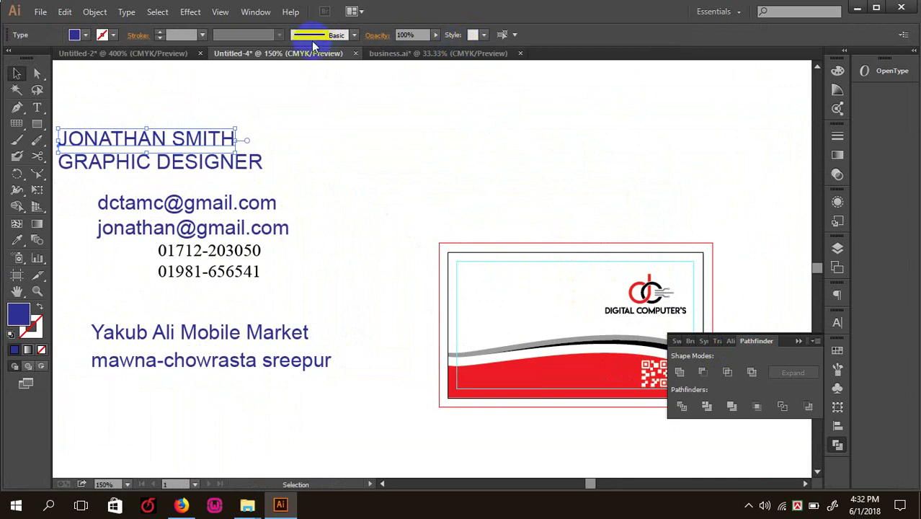
left_click(838, 323)
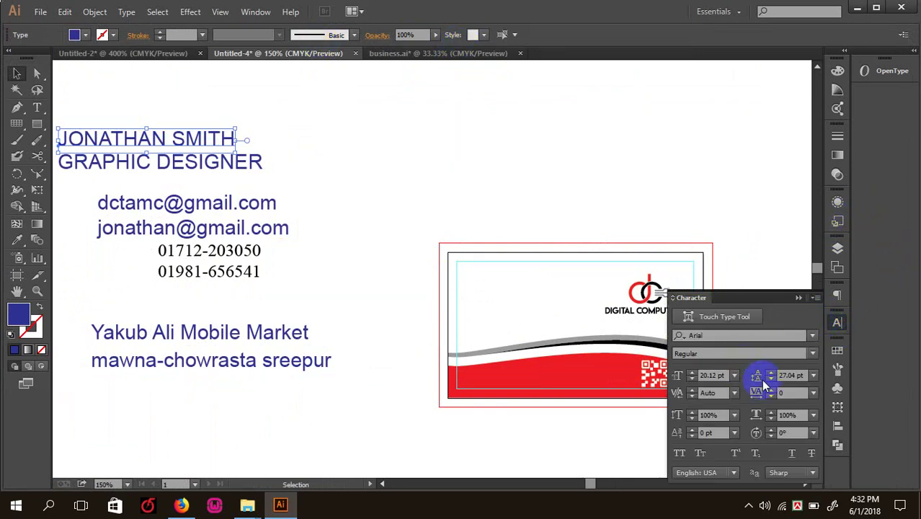
left_click(735, 376)
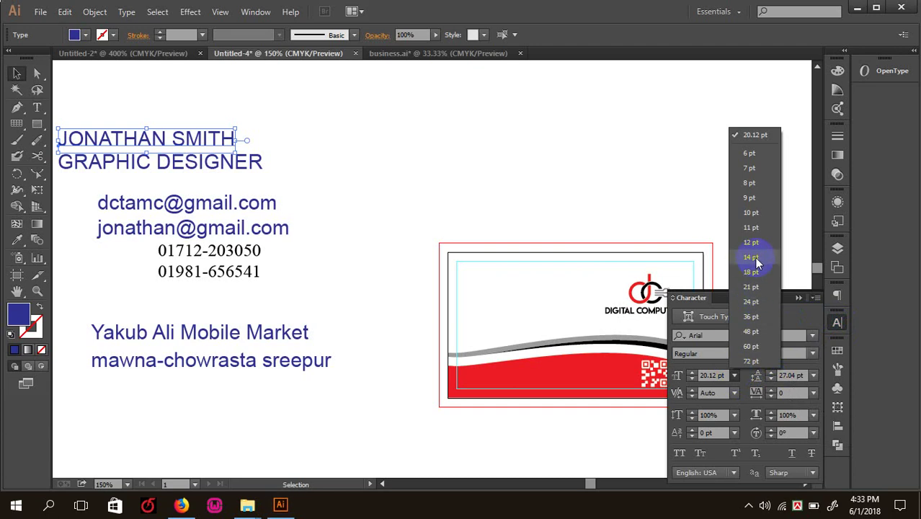
- Set the name to 9 pt and move it and the GRAPHIC DESIGNER title toward the card
left_click(750, 198)
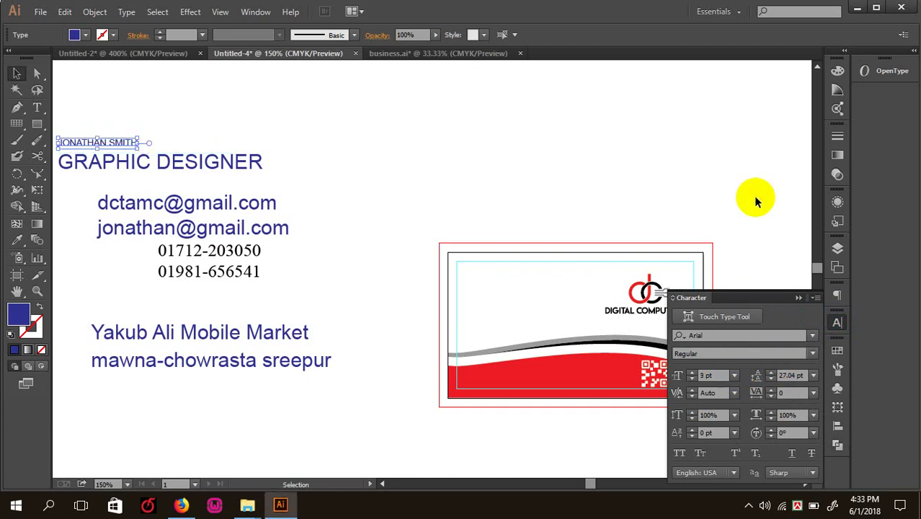
left_click_drag(99, 141, 455, 195)
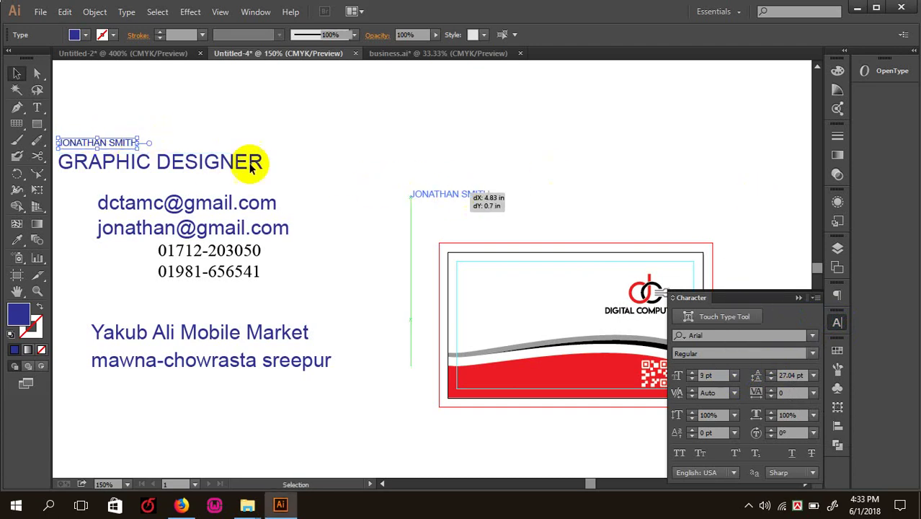
left_click_drag(132, 160, 301, 265)
left_click(315, 164)
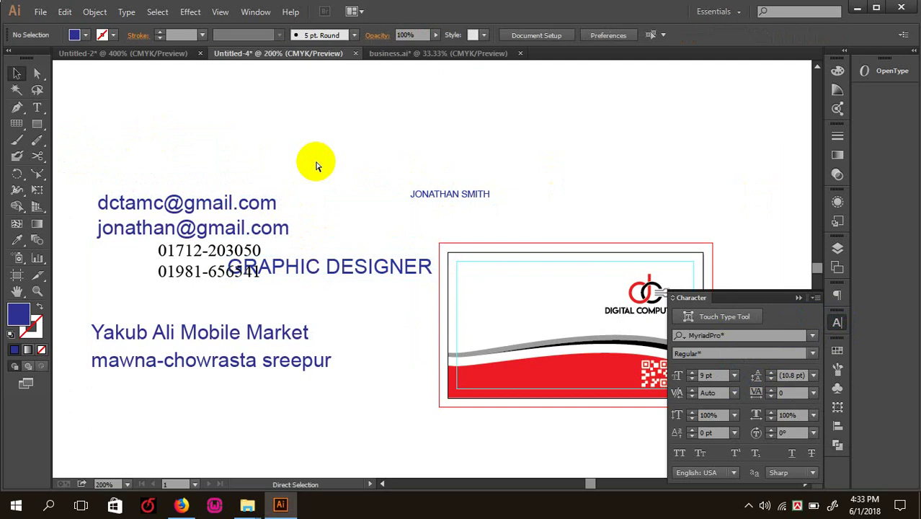
- Set the name in Impact and place it at the card's top-left
key("ctrl+plus")
left_click(455, 168)
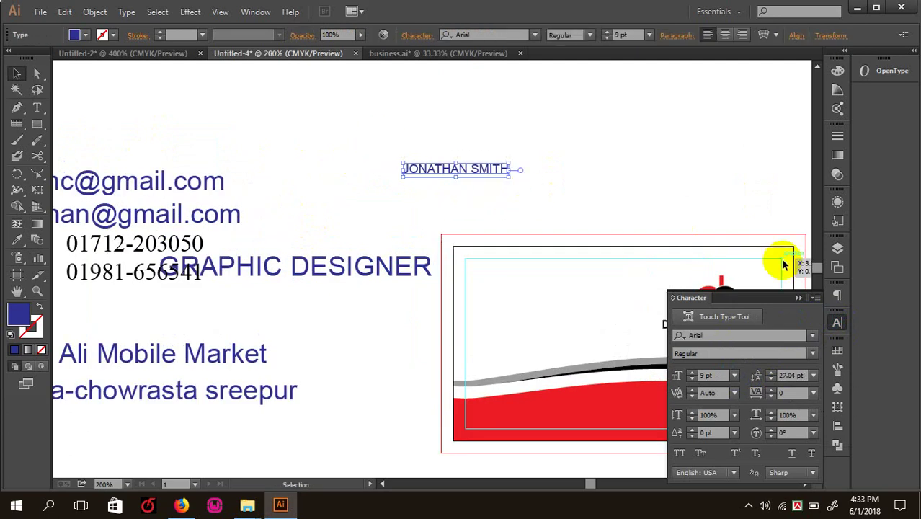
left_click(813, 352)
left_click(706, 306)
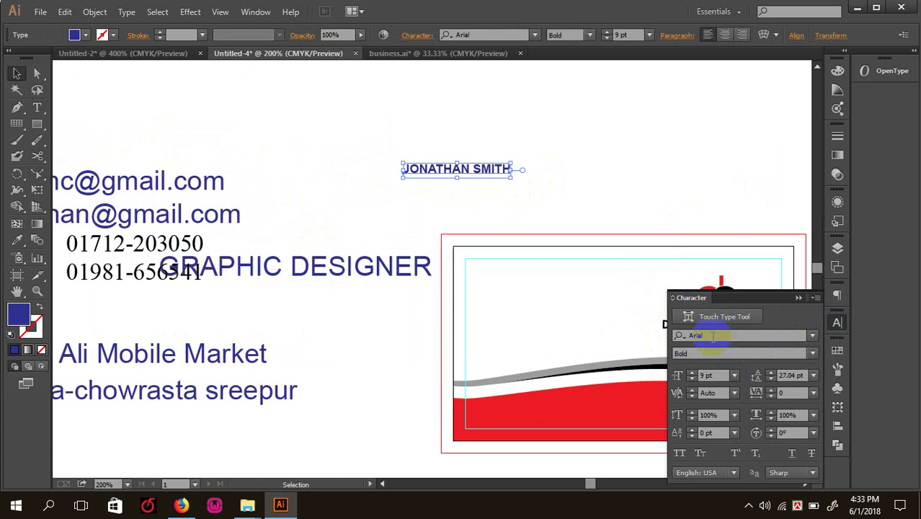
left_click(713, 335)
type("c")
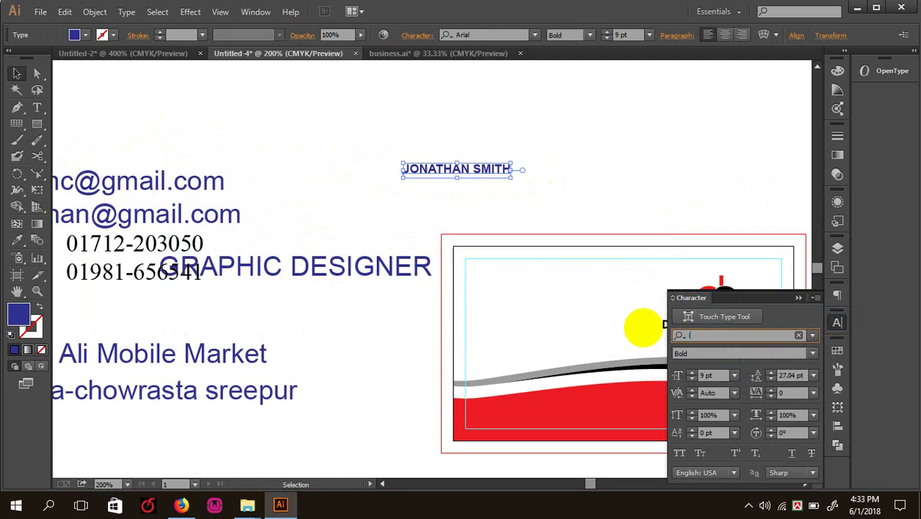
type("mpa")
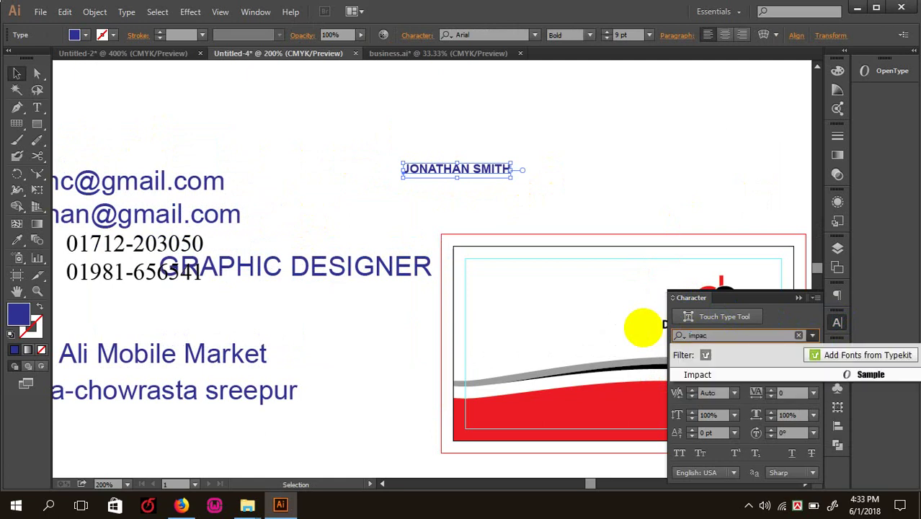
type("c")
key("Return")
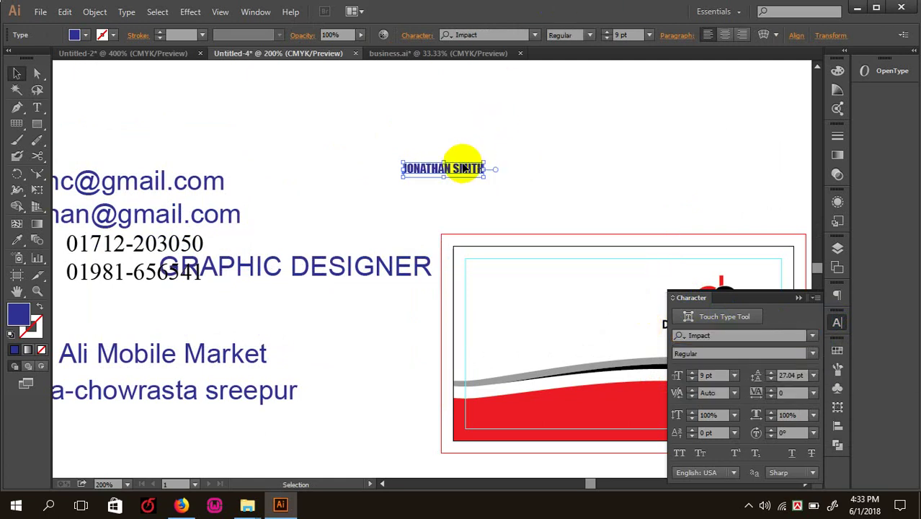
left_click_drag(465, 168, 459, 205)
key("ctrl+plus")
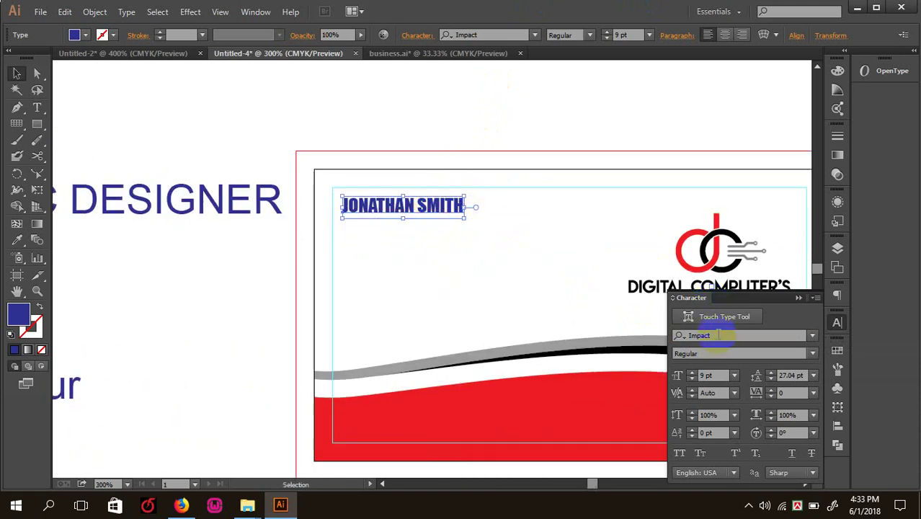
- Preview neighbouring fonts on the name, ending on Microsoft Sans Serif
left_click(717, 335)
key("Down")
key("Down")
key("Down")
key("Down")
key("Down")
key("Down")
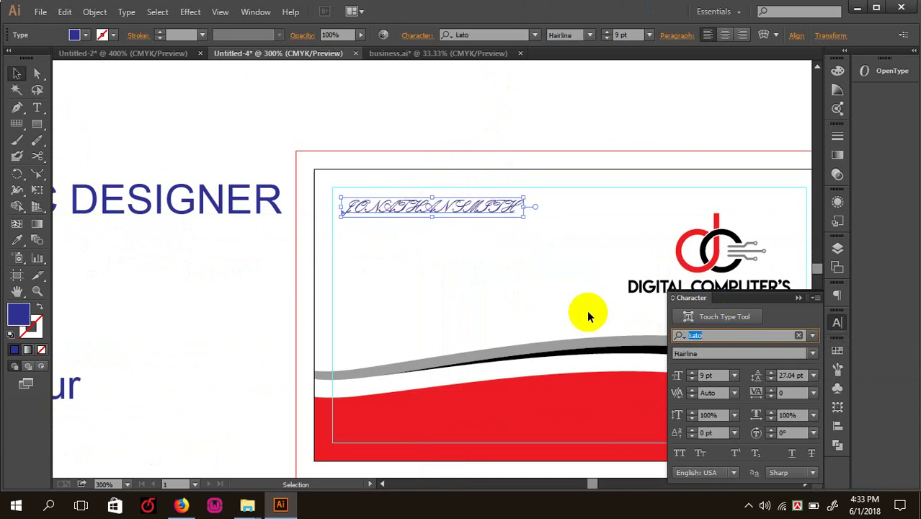
key("Down")
key("Down")
key("Down")
key("Down")
key("Down")
key("Down")
key("Down")
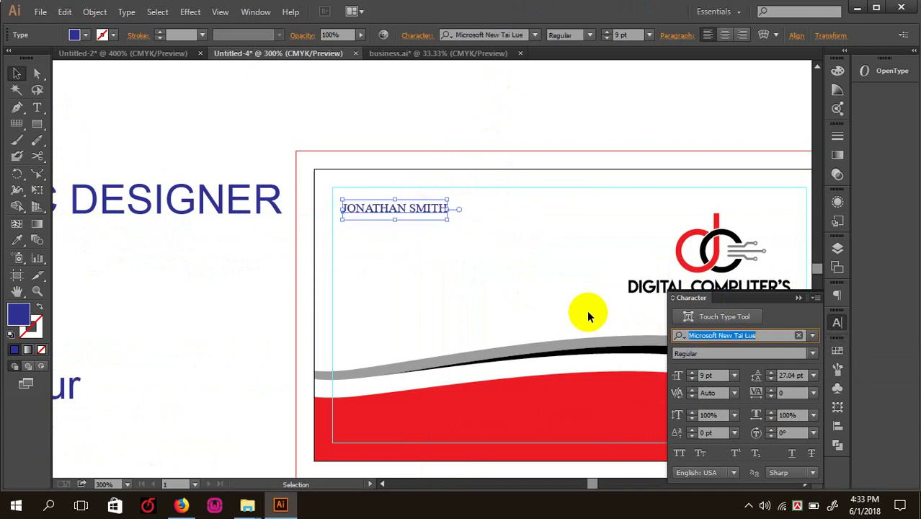
key("Down")
key("Down")
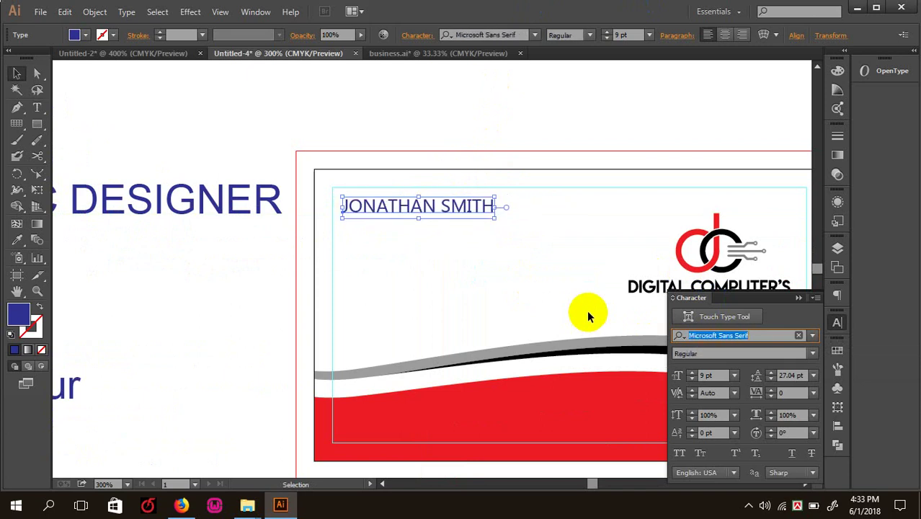
key("Down")
key("Down")
key("Down")
key("Down")
key("Up")
key("Up")
key("Up")
key("Up")
key("Up")
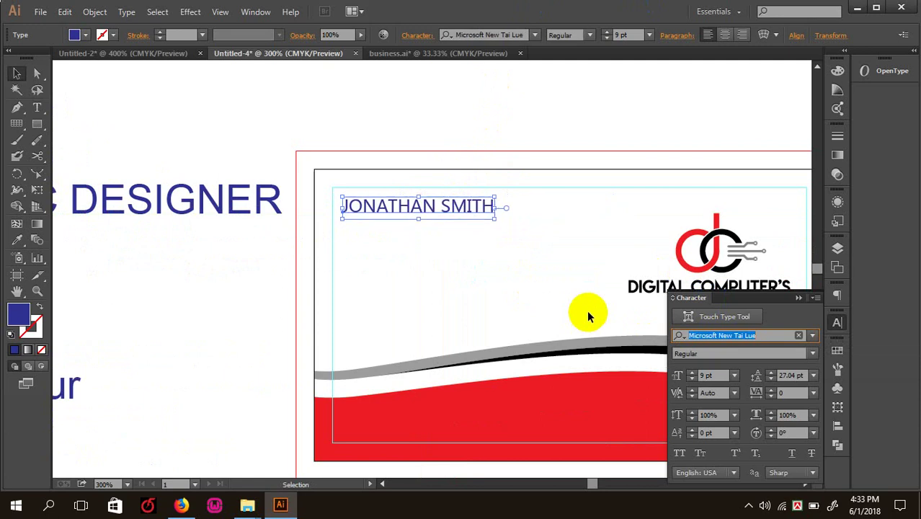
key("Down")
key("Down")
key("Down")
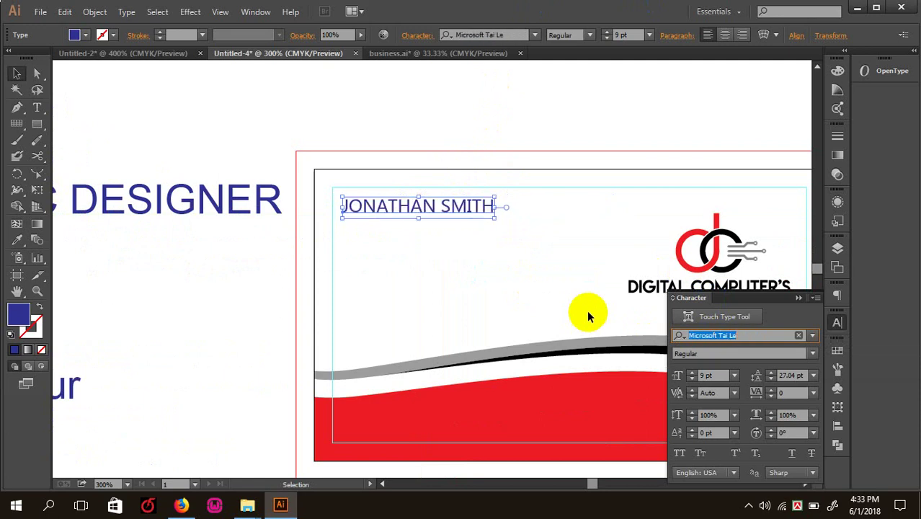
key("Up")
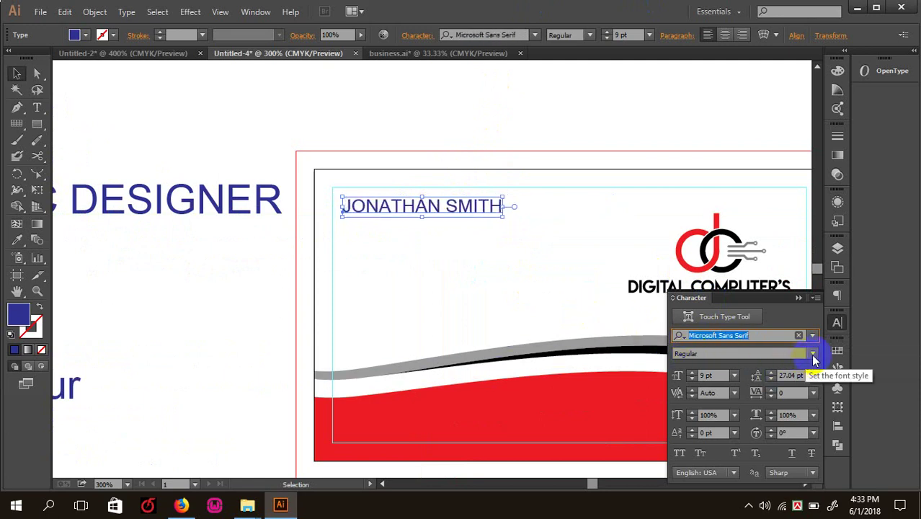
left_click(448, 124)
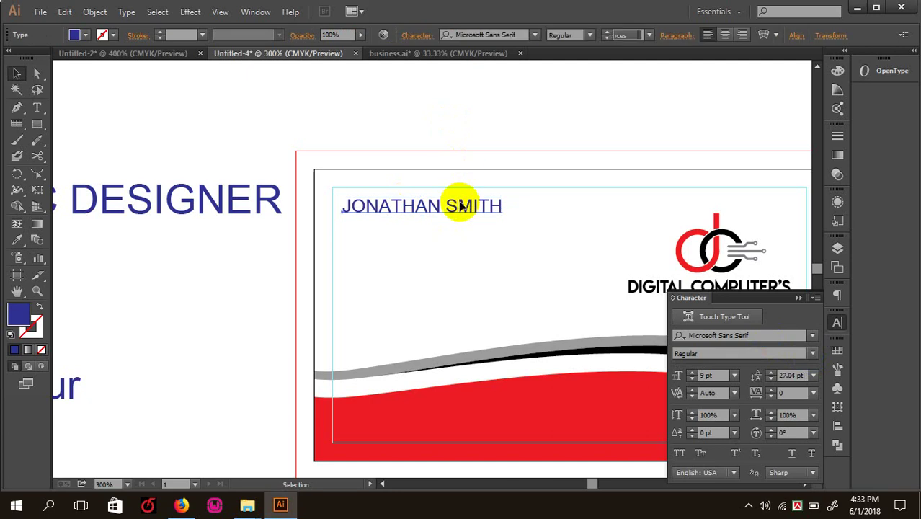
left_click(459, 207)
- Try Montserrat SemiBold on the name, then step through fonts to Ravie
left_click(677, 335)
type("mont")
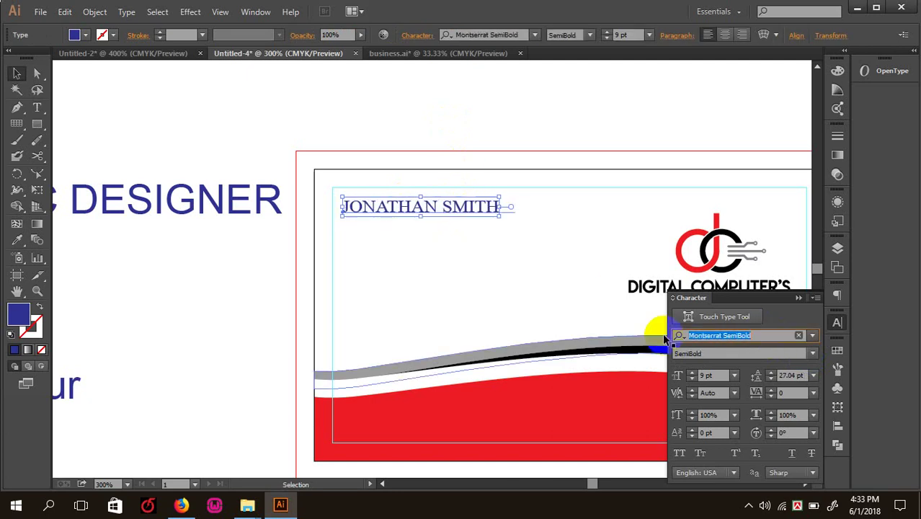
key("Return")
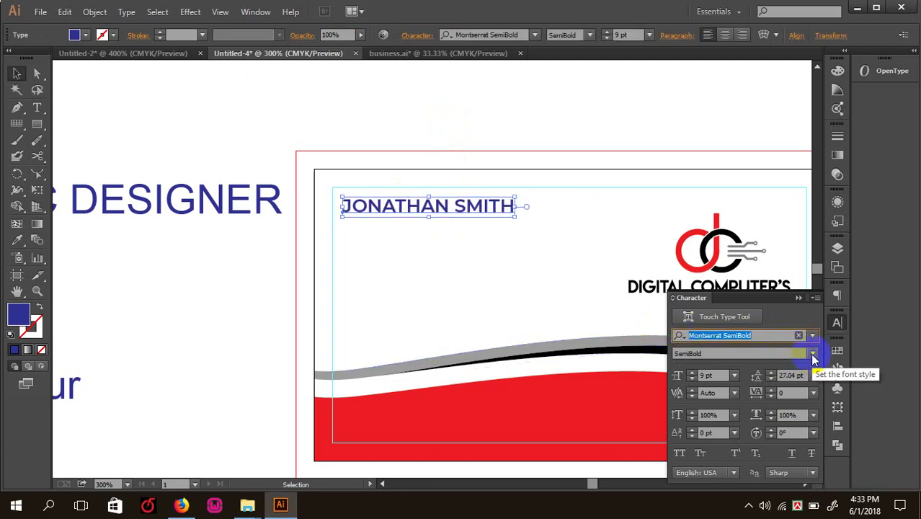
left_click(813, 356)
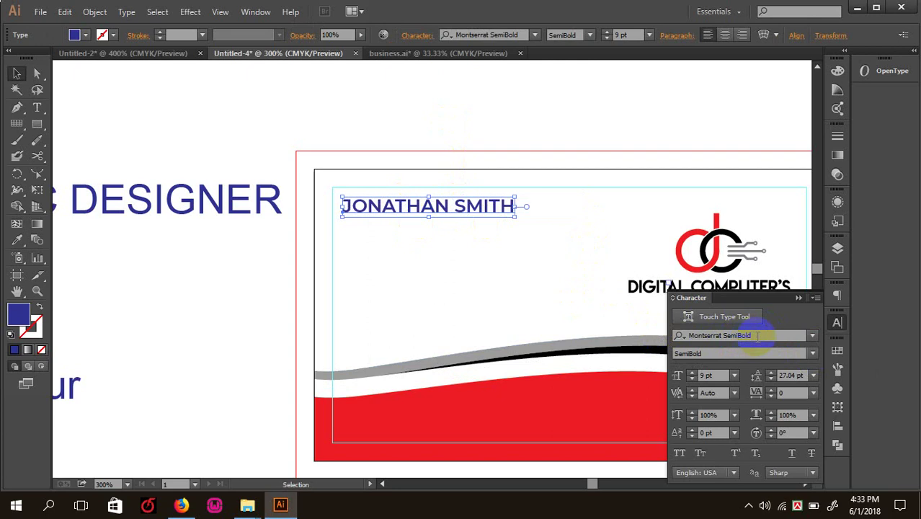
key("Down")
key("Down")
key("Down")
key("Down")
key("Down")
key("Down")
key("Down")
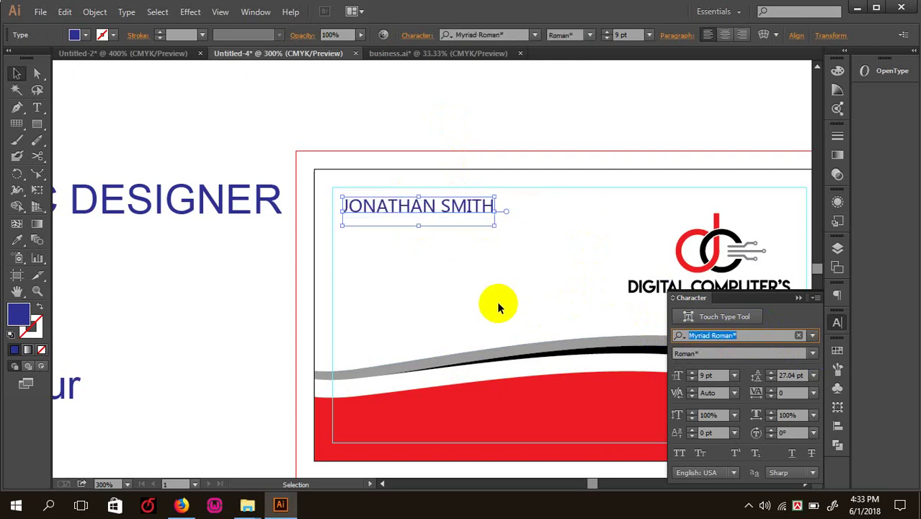
key("Down")
key("Down")
key("Down")
key("Down")
key("Down")
key("Down")
key("Down")
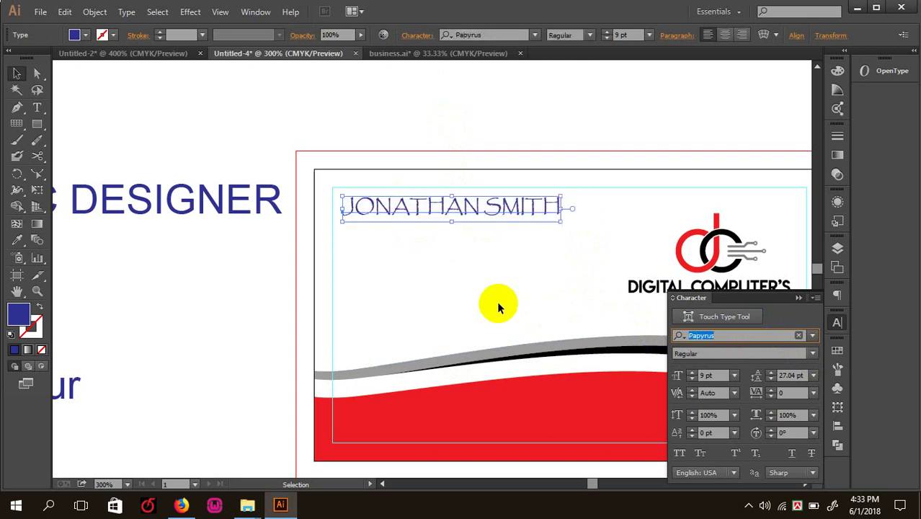
key("Down")
key("Down")
key("Down")
key("Down")
key("Down")
key("Down")
key("Down")
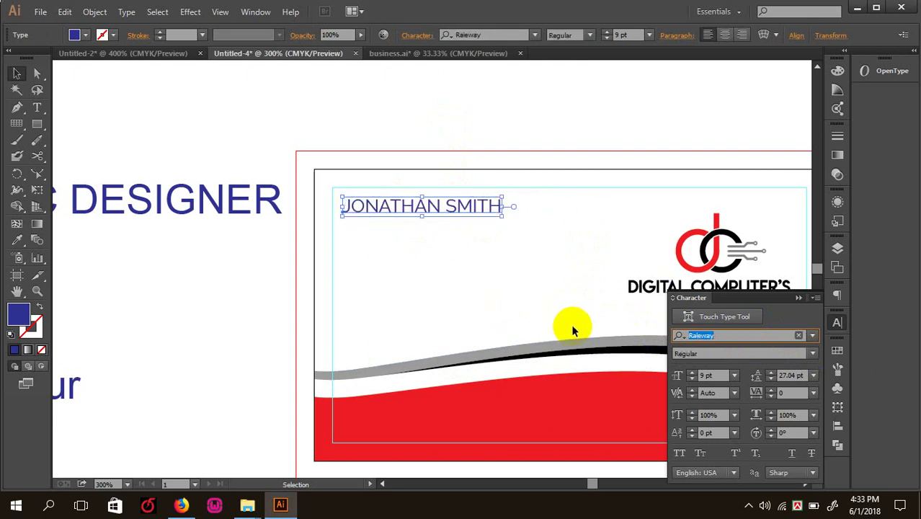
key("Down")
key("Down")
key("Down")
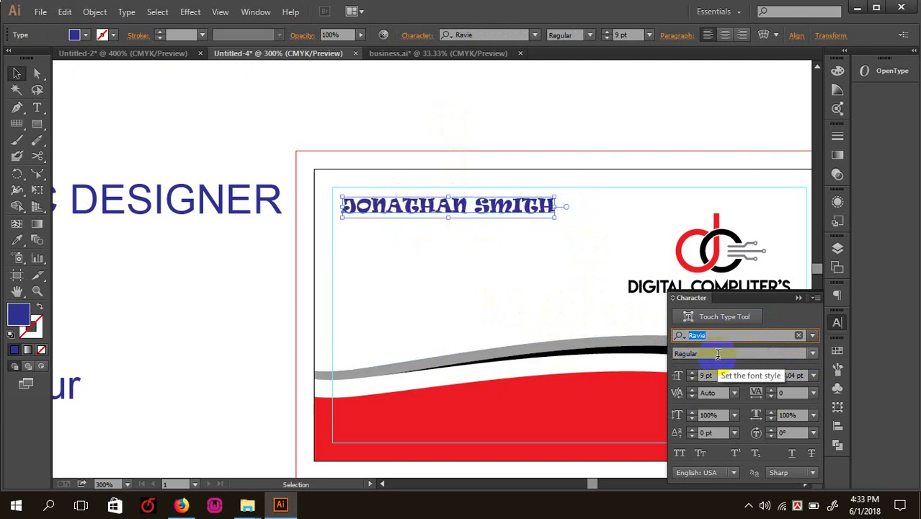
left_click(810, 354)
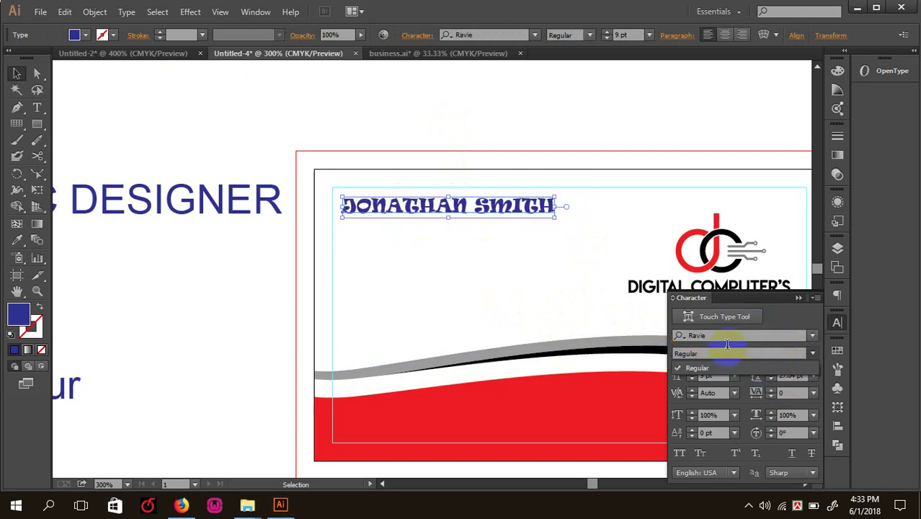
left_click(703, 370)
- Apply Myriad Pro to the name and switch it from Bold to Regular weight
left_click(685, 335)
type("my")
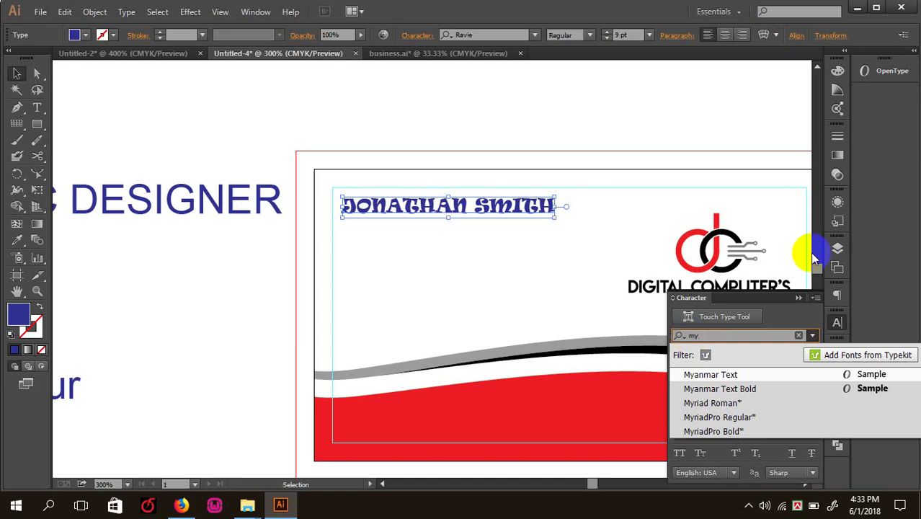
left_click(752, 430)
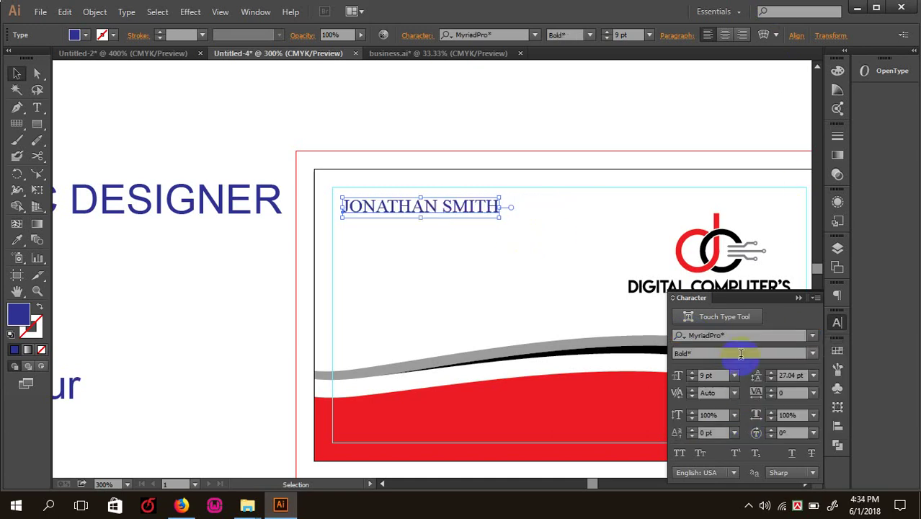
left_click(811, 354)
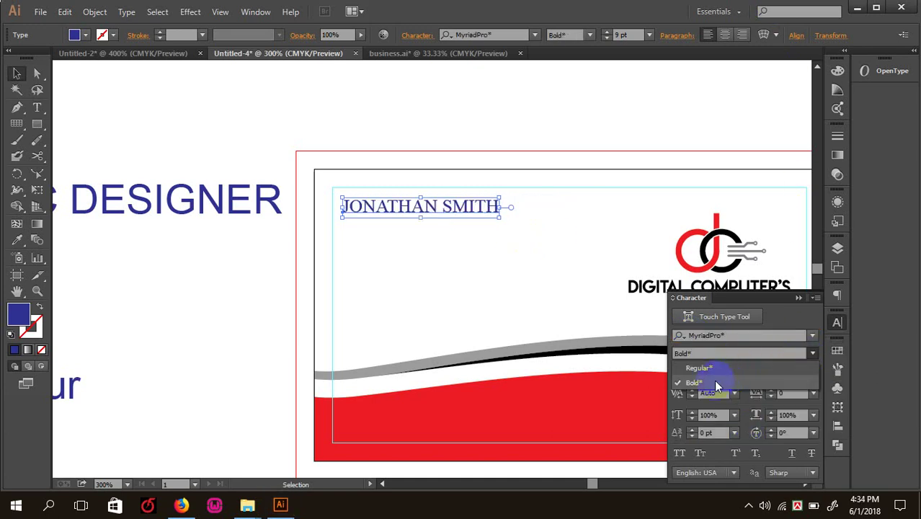
left_click(700, 368)
- Step through fonts past Maiandra GD and Magneto Bold, settling on Rockwell Extra Bold
left_click(683, 334)
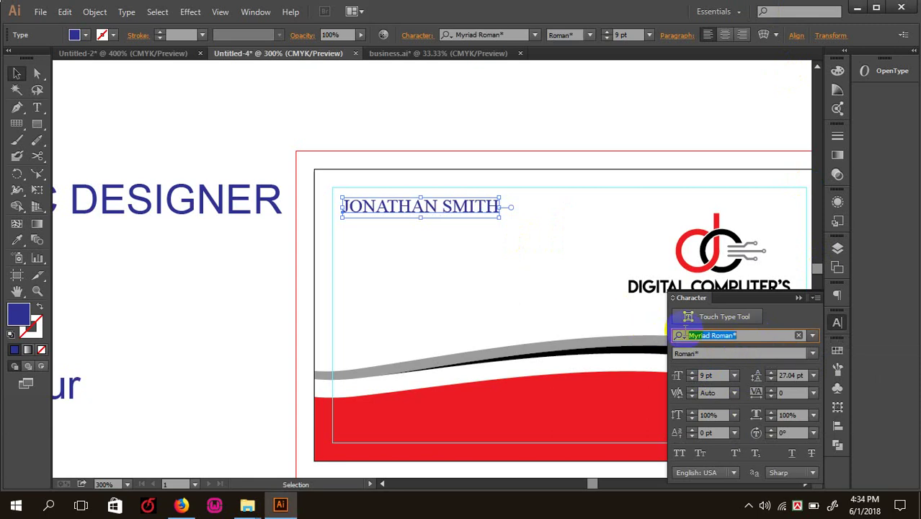
key("Up")
key("Up")
key("Up")
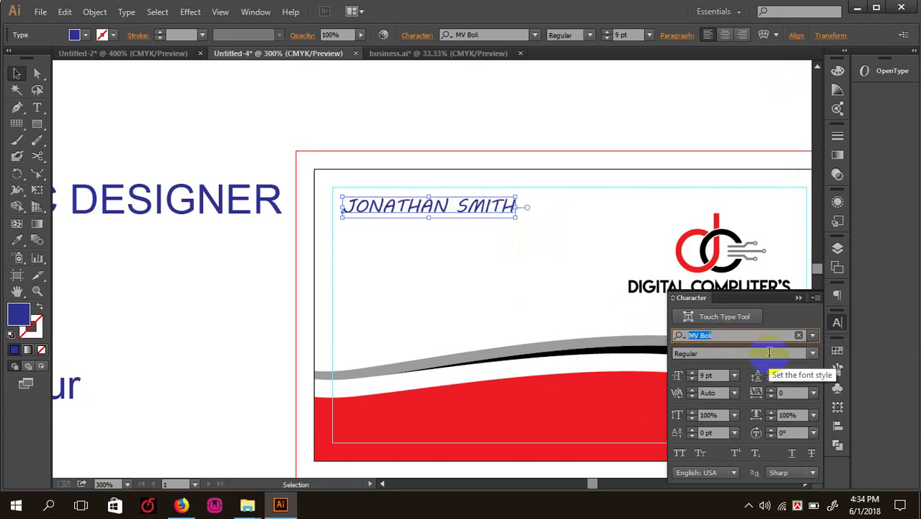
key("Up")
key("Up")
key("Up")
key("Up")
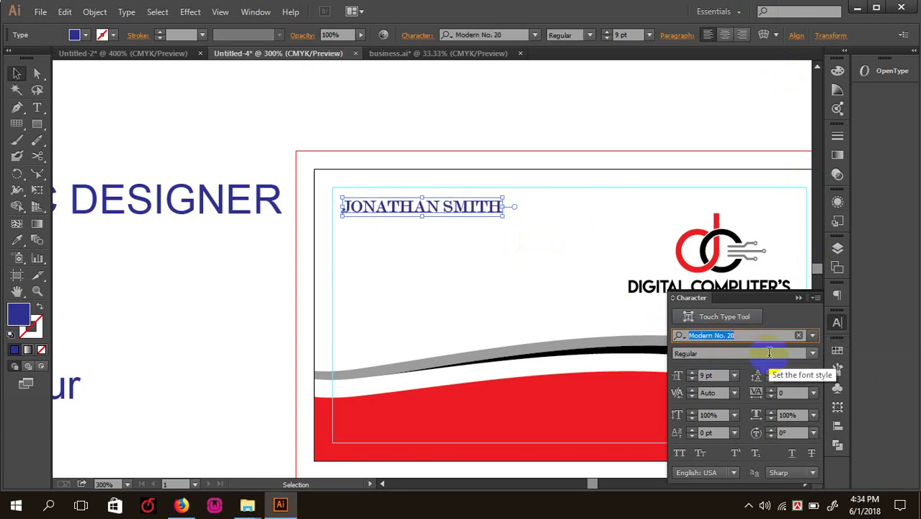
key("Up")
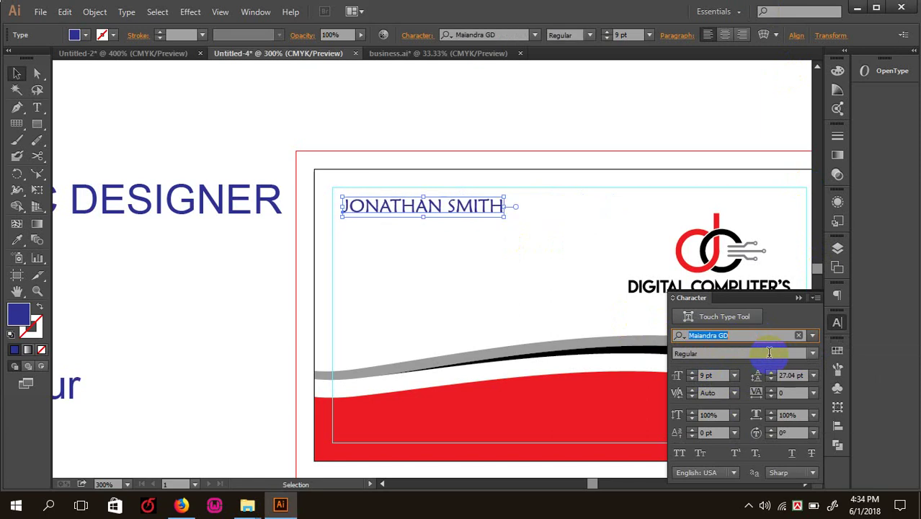
key("Up")
key("Down")
key("Up")
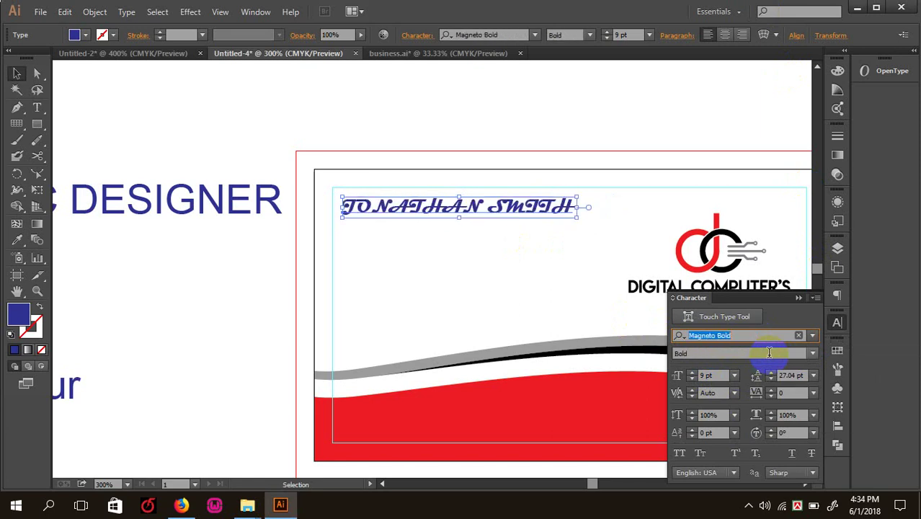
key("Down")
key("Down")
key("Down")
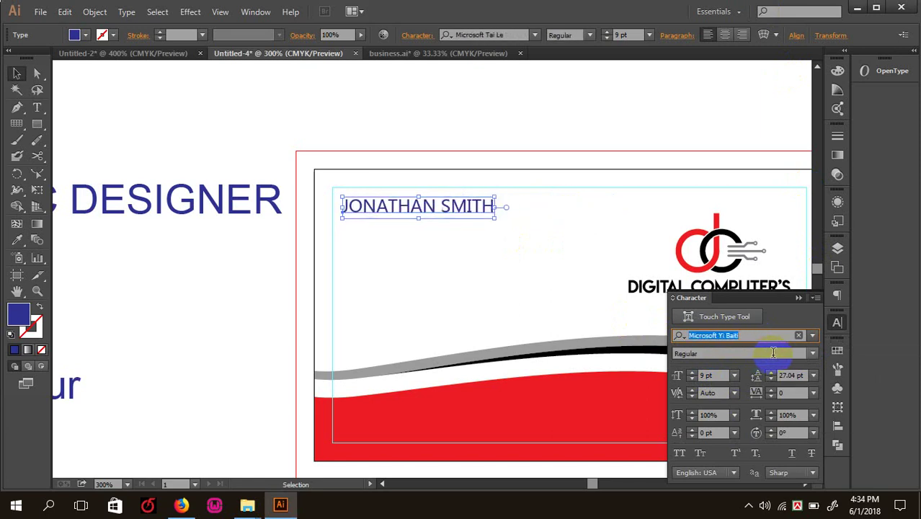
key("Down")
key("Down")
key("Down")
key("Down")
key("Down")
key("Down")
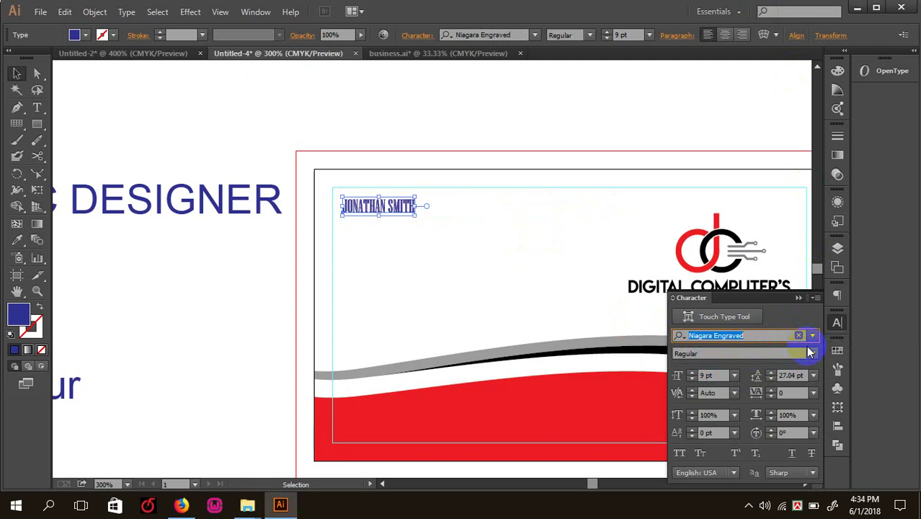
key("Down")
key("Down")
key("Down")
key("Down")
key("Down")
key("Down")
key("Down")
key("Down")
key("Down")
key("Down")
key("Down")
key("Down")
key("Down")
key("Down")
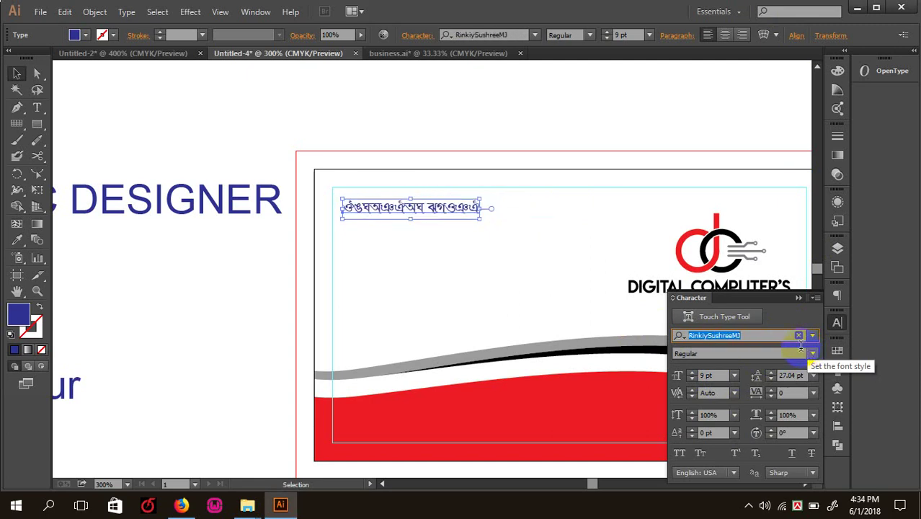
key("Down")
key("Down")
key("Down")
key("Down")
key("Down")
key("Up")
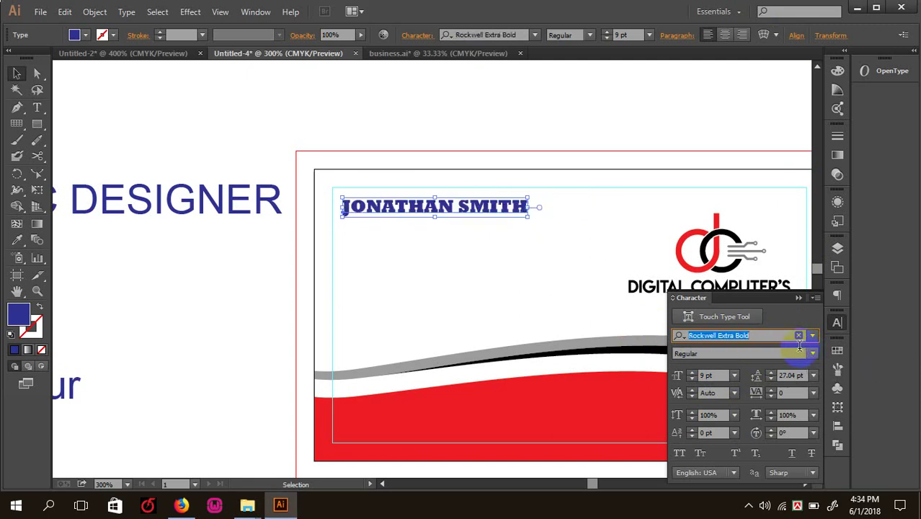
left_click(472, 154)
key("ctrl+minus")
key("ctrl+minus")
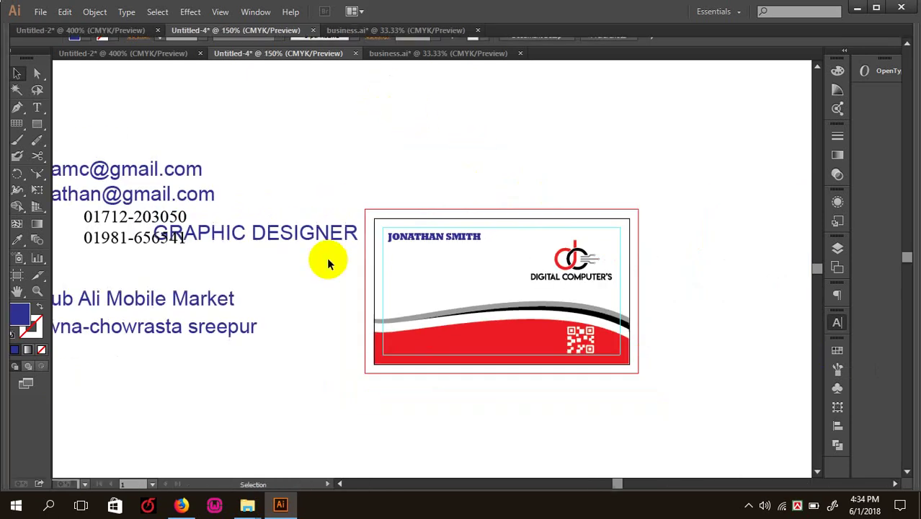
- Bring the email address text into view, select it, then zoom back out to the card
key("ctrl+plus")
key("Tab")
key("ctrl+plus")
left_click_drag(263, 232, 645, 340)
left_click_drag(159, 189, 195, 174)
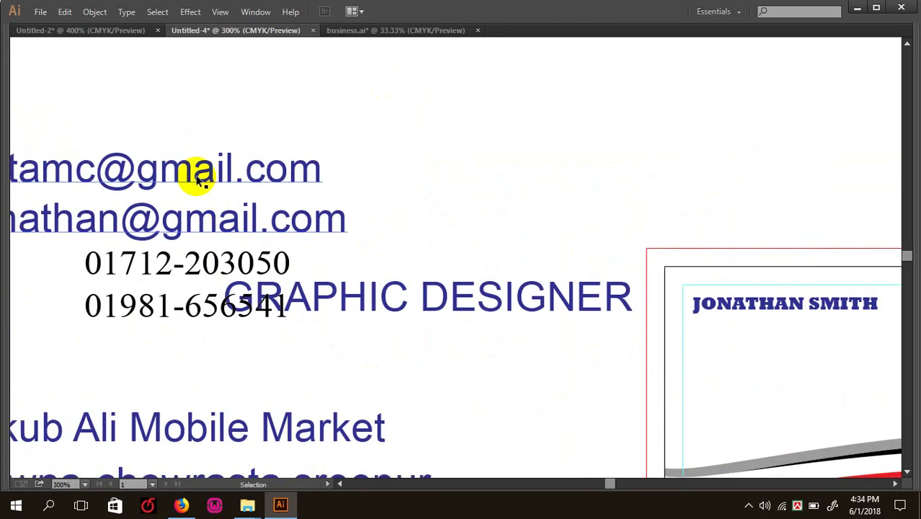
left_click(195, 175)
key("Tab")
key("ctrl+minus")
key("ctrl+minus")
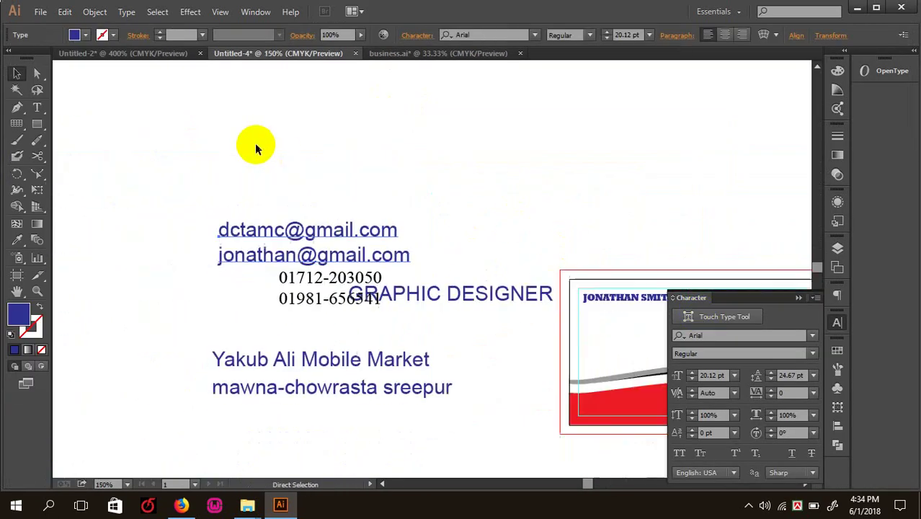
- Change the name line's typeface to Lato in the Black weight
left_click(598, 297)
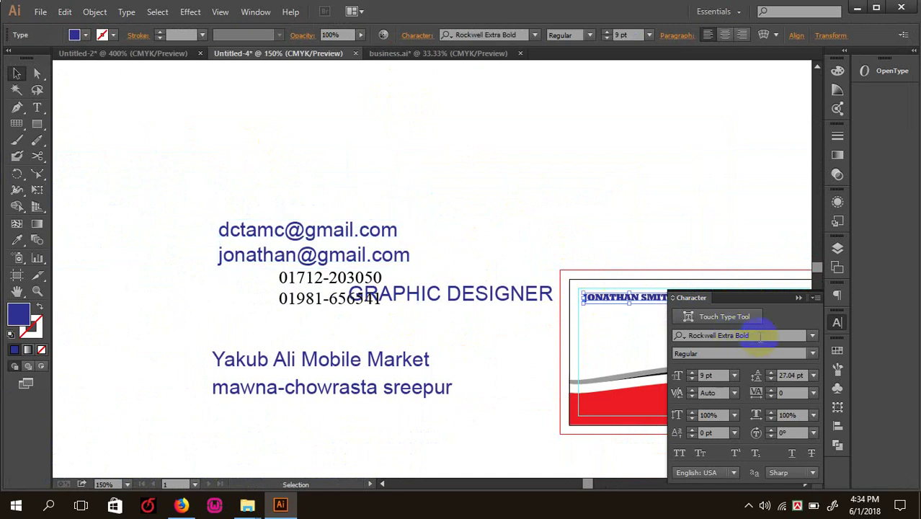
left_click(758, 335)
type("lat")
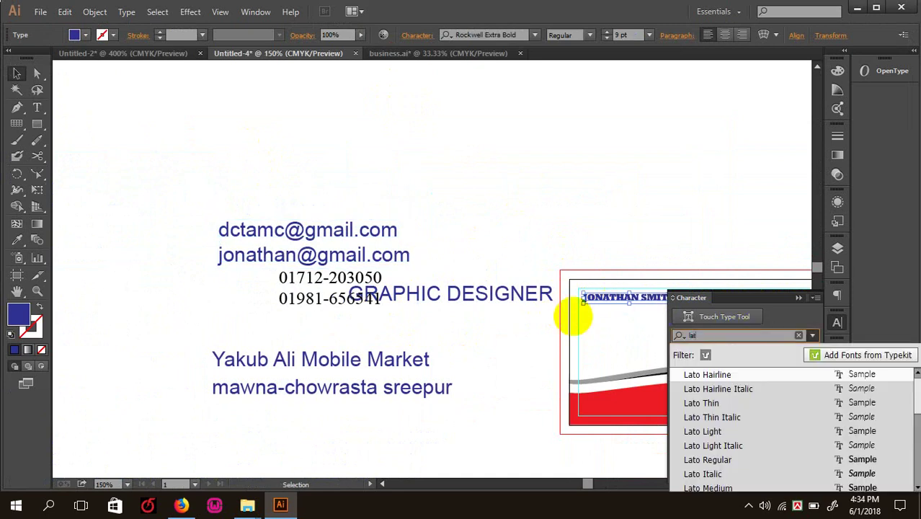
type("o")
key("Return")
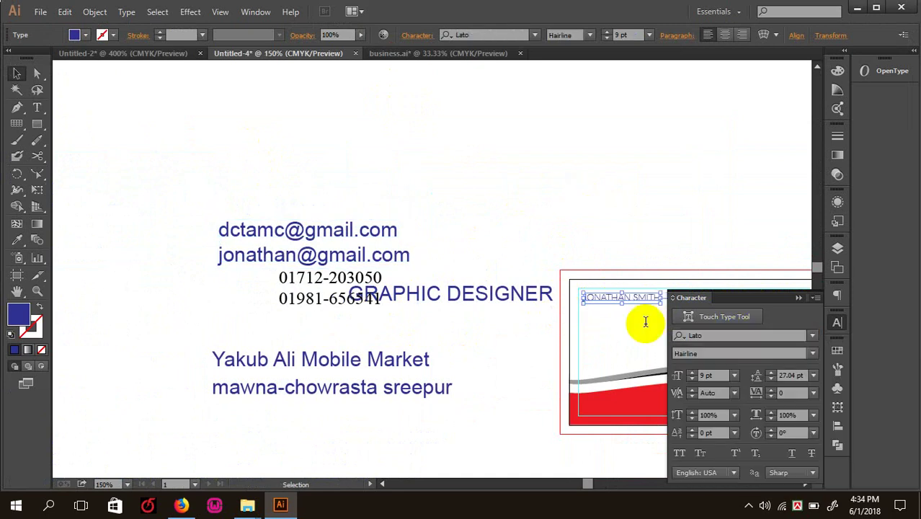
left_click(812, 353)
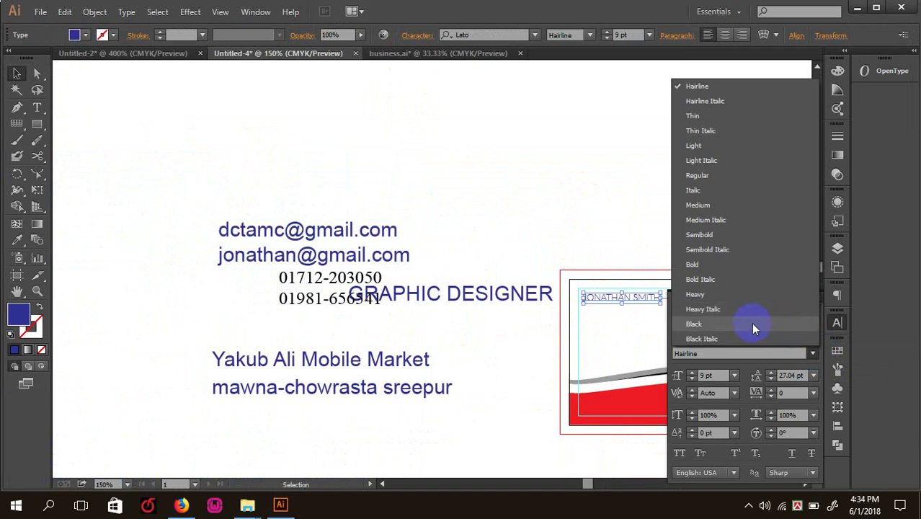
left_click(727, 325)
left_click(632, 258)
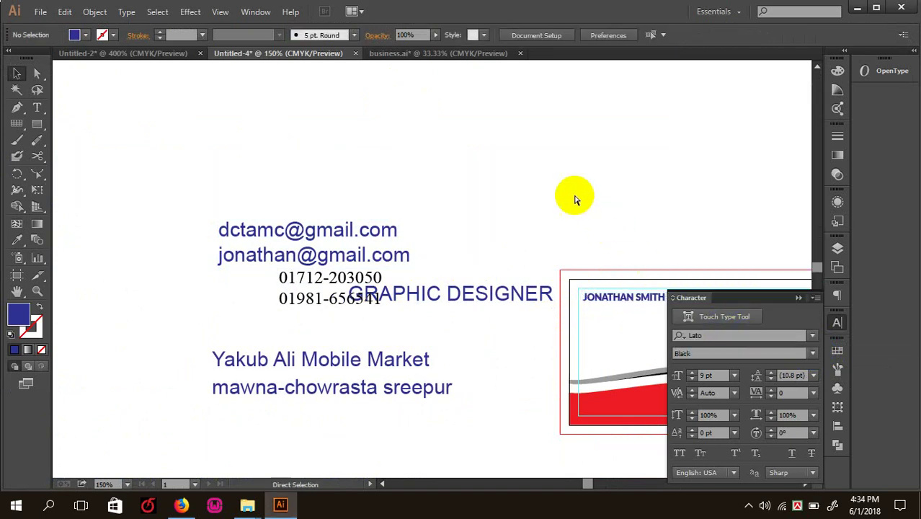
- Set the loose contact text block to 6 pt
key("ctrl+plus")
key("ctrl+plus")
left_click_drag(565, 213, 427, 197)
key("ctrl+minus")
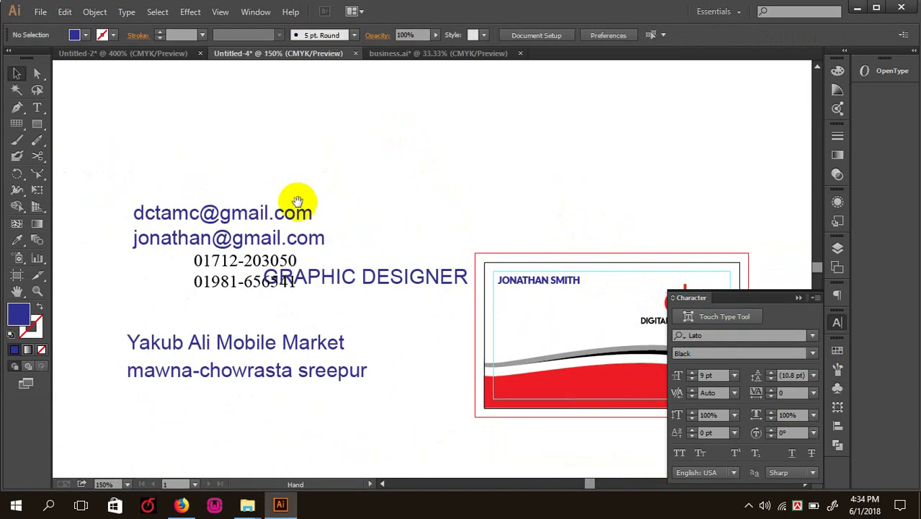
left_click_drag(160, 148, 344, 369)
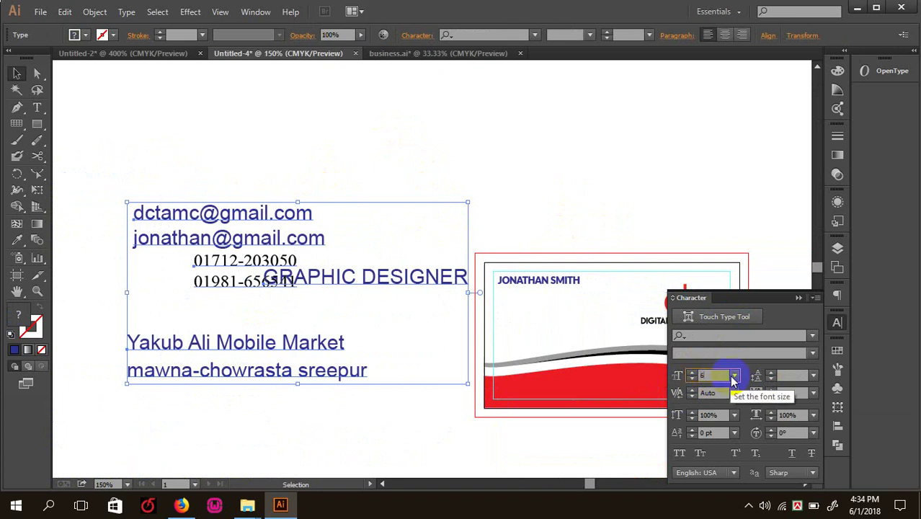
key("Return")
left_click(213, 118)
- Try moving GRAPHIC DESIGNER under the name, then undo the move
key("ctrl+plus")
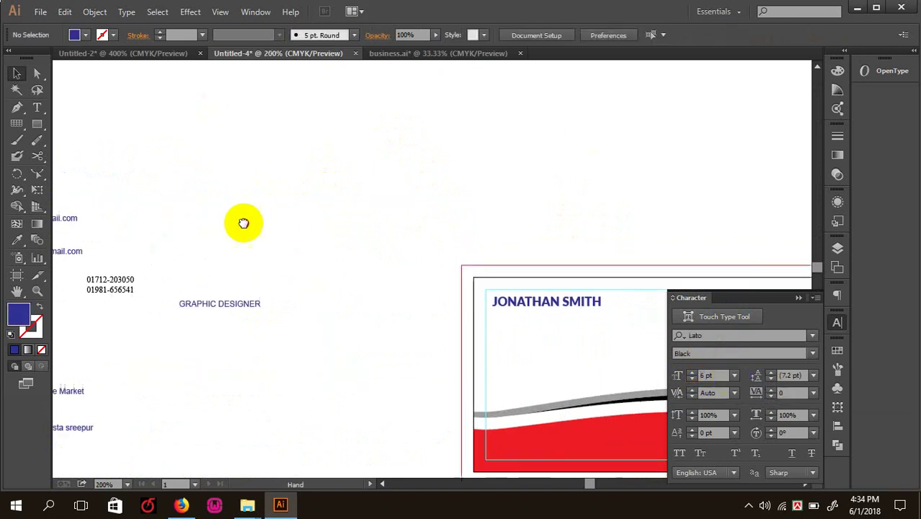
key("Tab")
left_click_drag(191, 301, 509, 314)
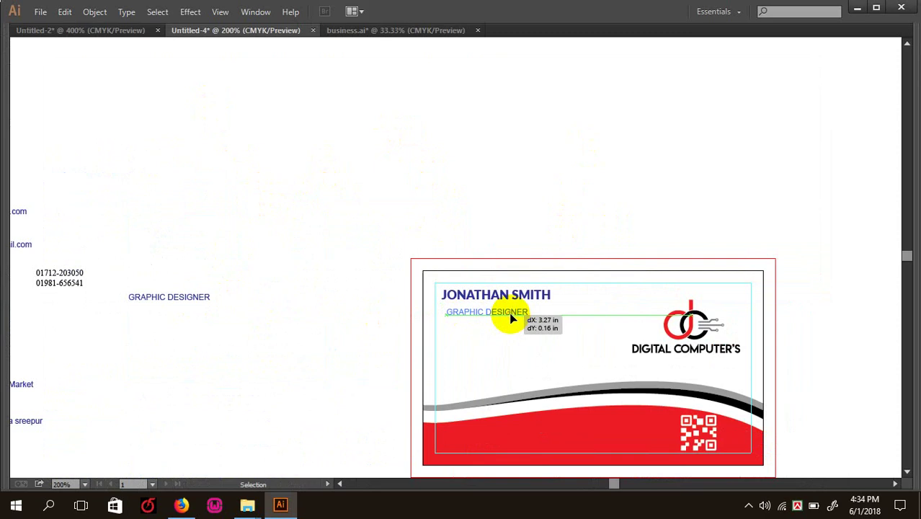
key("Tab")
key("ctrl+z")
key("ctrl+minus")
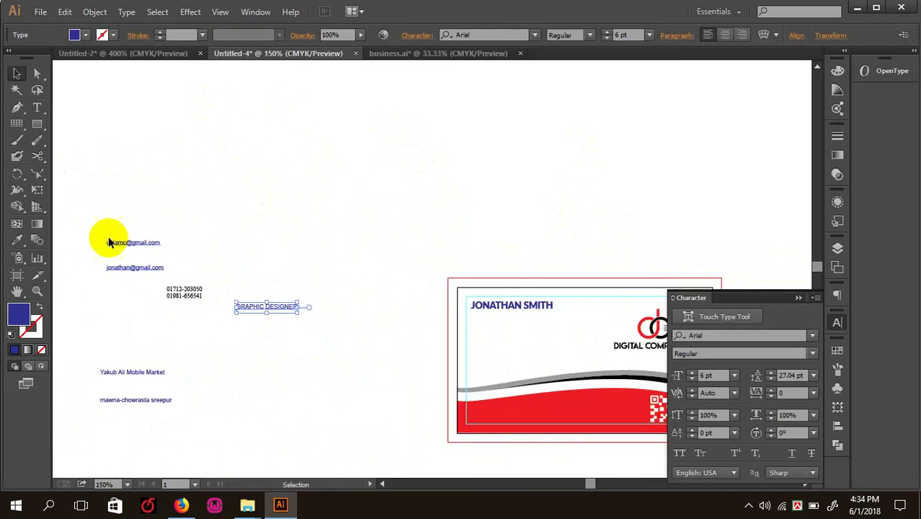
- Set the whole contact text block in Lato Regular
left_click_drag(92, 212, 345, 444)
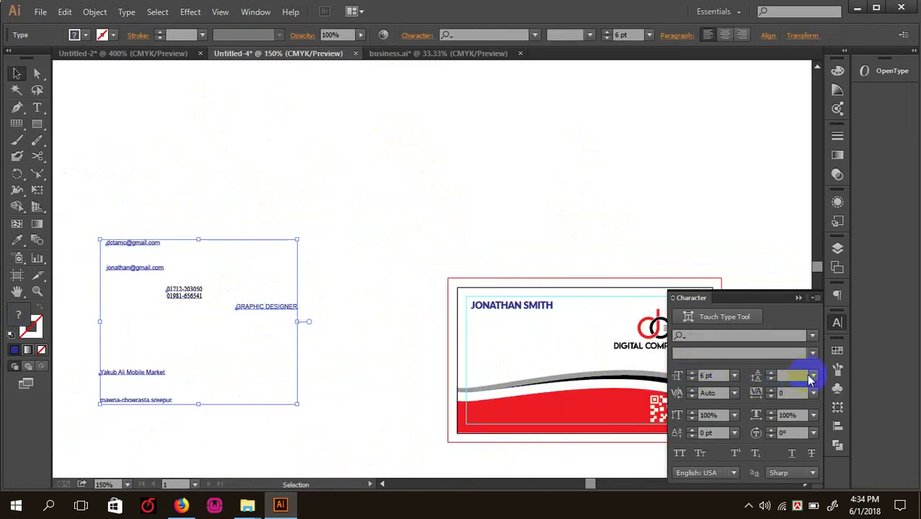
left_click(813, 356)
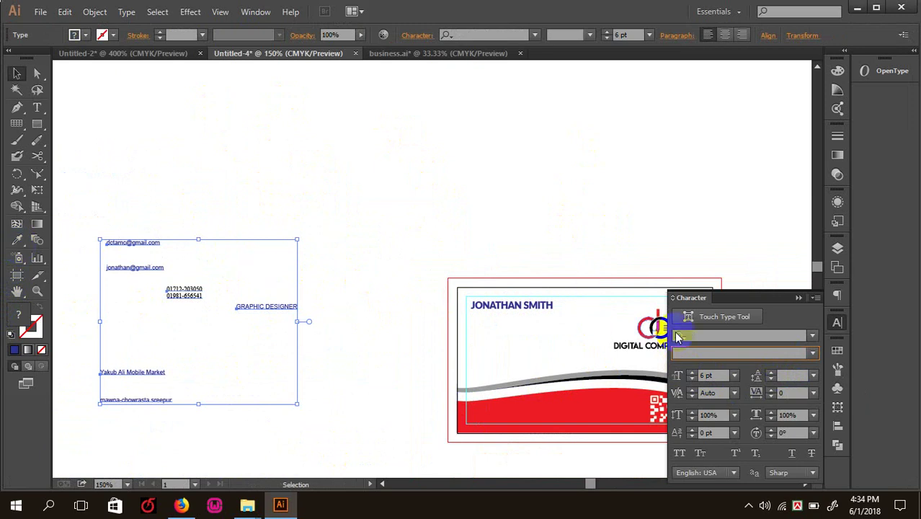
left_click(705, 334)
type("lato")
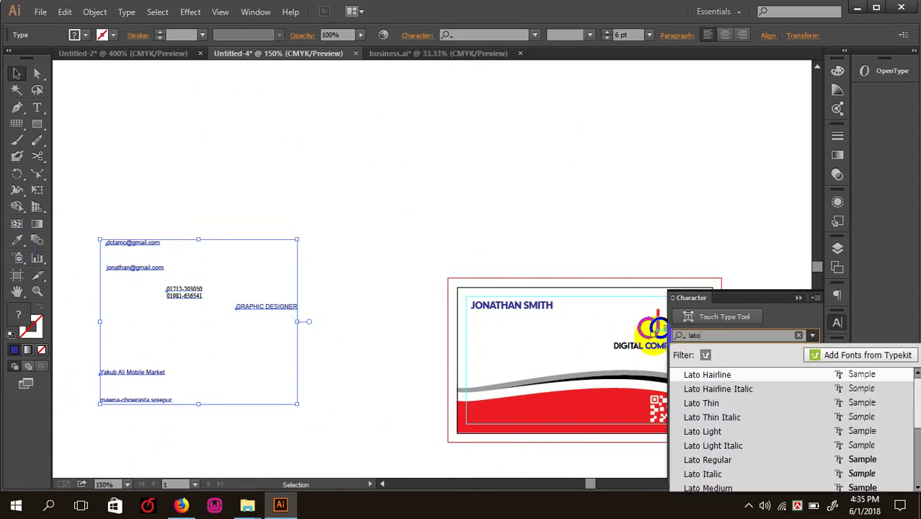
left_click(735, 459)
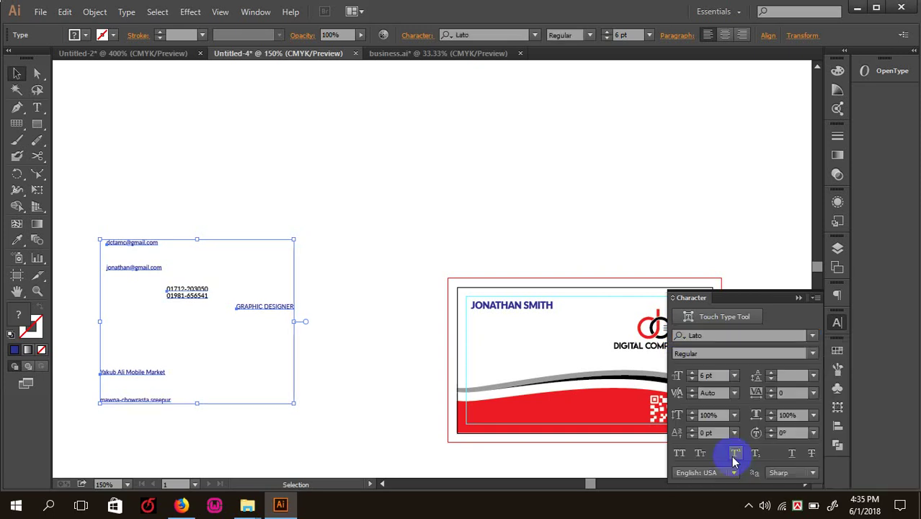
left_click(402, 226)
- Move the GRAPHIC DESIGNER text onto the card beneath the name
left_click_drag(336, 364, 111, 202)
left_click(216, 189)
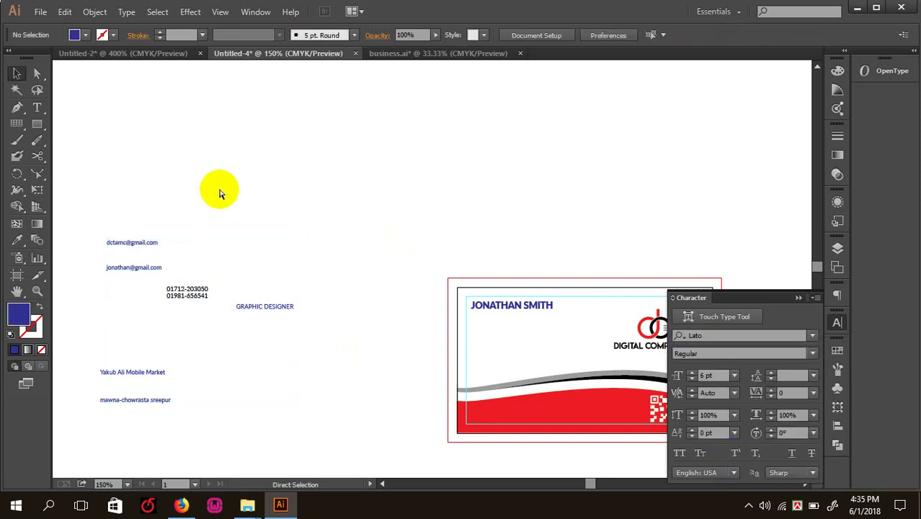
key("ctrl+equal")
left_click_drag(227, 186, 216, 162)
left_click_drag(191, 248, 516, 259)
- Make the name red by sampling the wave's colour with the Eyedropper
key("ctrl+equal")
left_click_drag(601, 234, 418, 240)
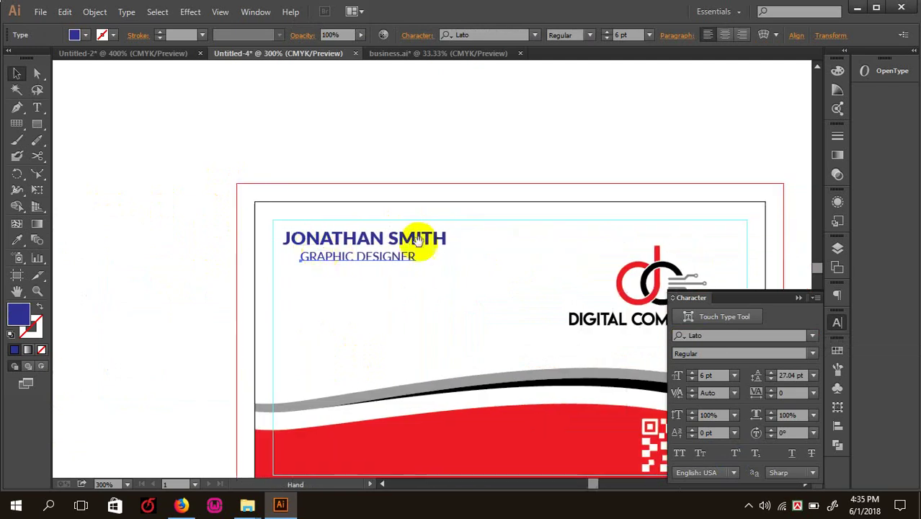
left_click(400, 241)
left_click(17, 241)
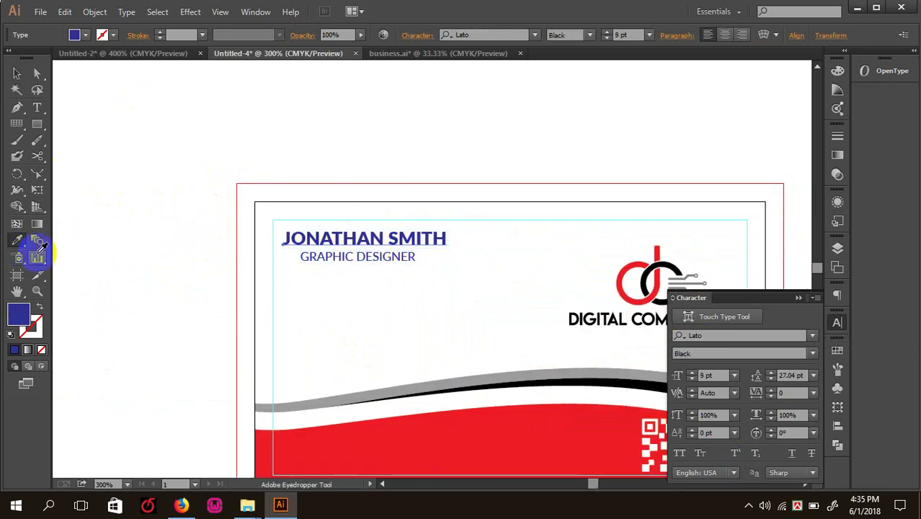
left_click(501, 426)
left_click(18, 73)
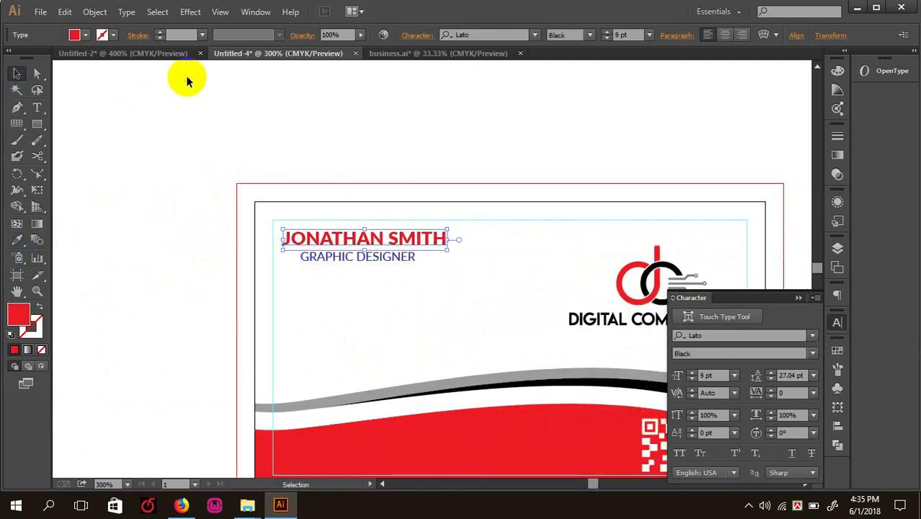
left_click(186, 75)
- Show rulers, pull a vertical guide, and centre GRAPHIC DESIGNER on it
key("ctrl+equal")
left_click(324, 228)
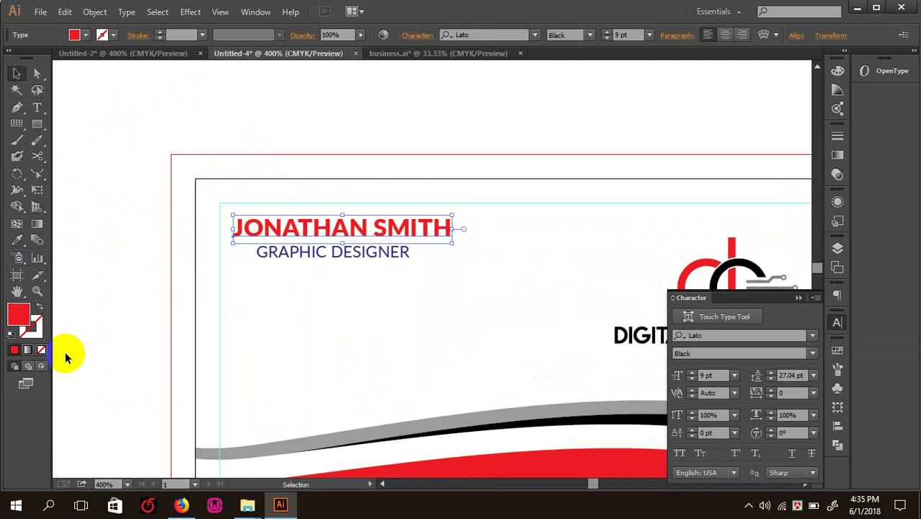
key("ctrl+r")
left_click_drag(62, 339, 343, 313)
left_click(360, 258)
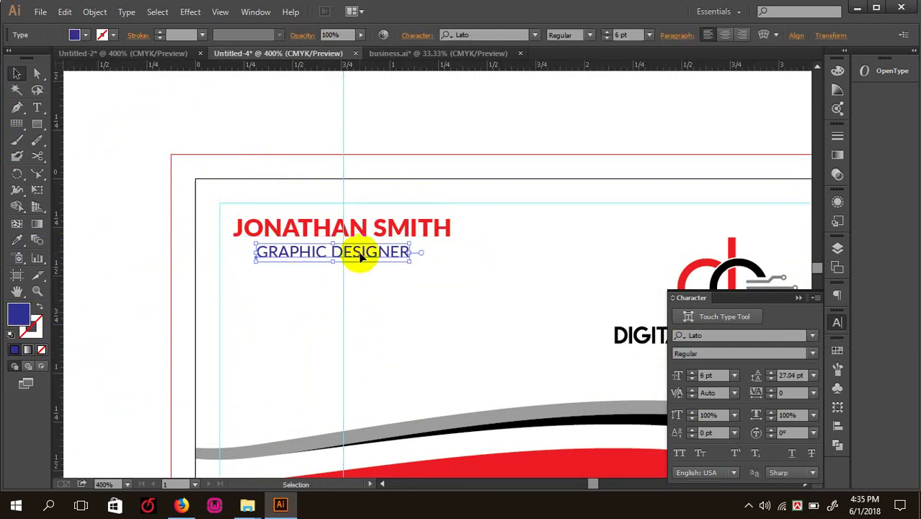
left_click_drag(368, 265, 375, 266)
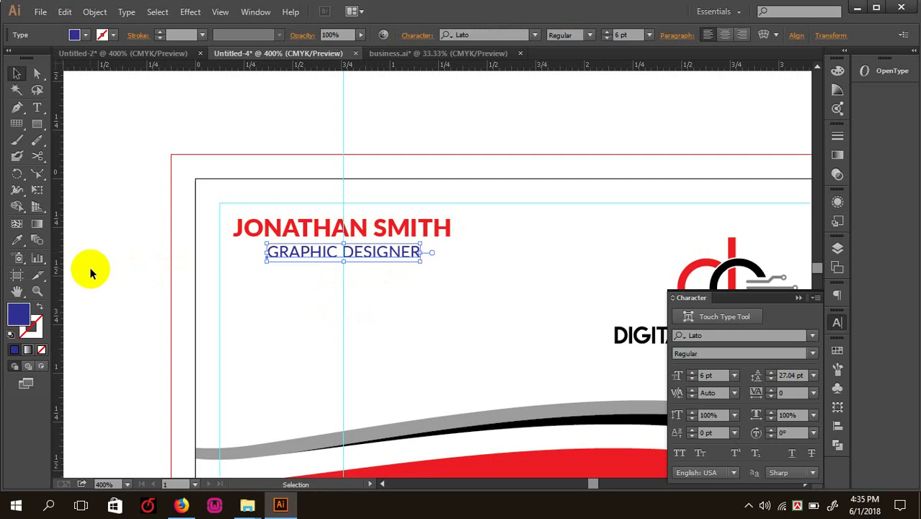
- Fill the GRAPHIC DESIGNER title with dark gray #212121
double_click(19, 313)
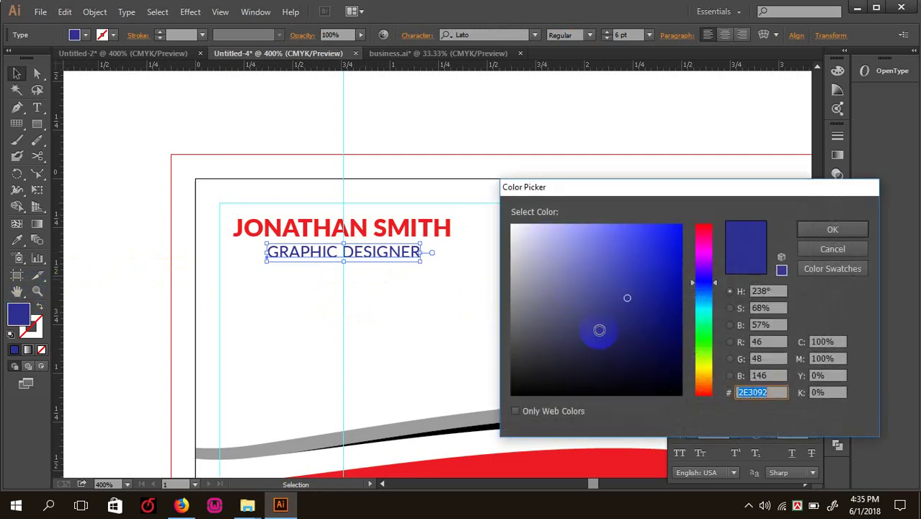
left_click(513, 374)
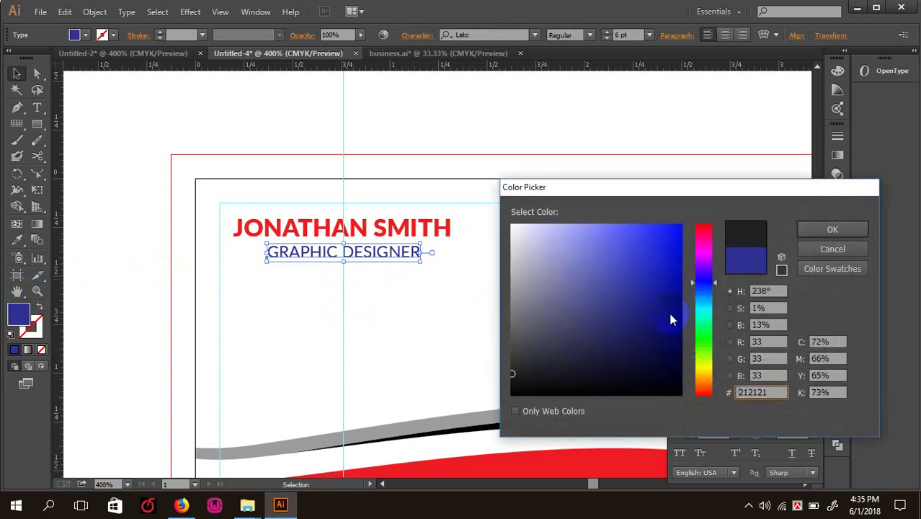
left_click(833, 229)
left_click(555, 108)
- Set the GRAPHIC DESIGNER title's font size to 7 pt
key("ctrl+minus")
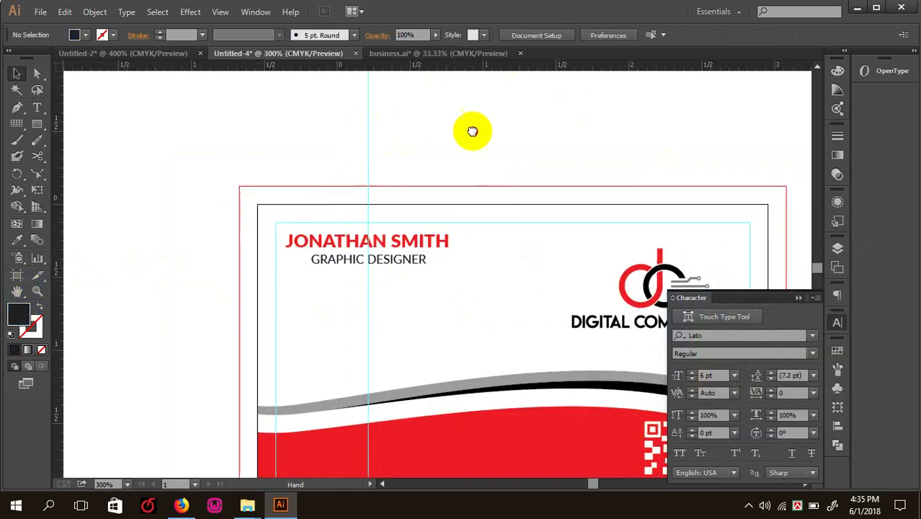
scroll(472, 130, "left", 5)
key("ctrl+plus")
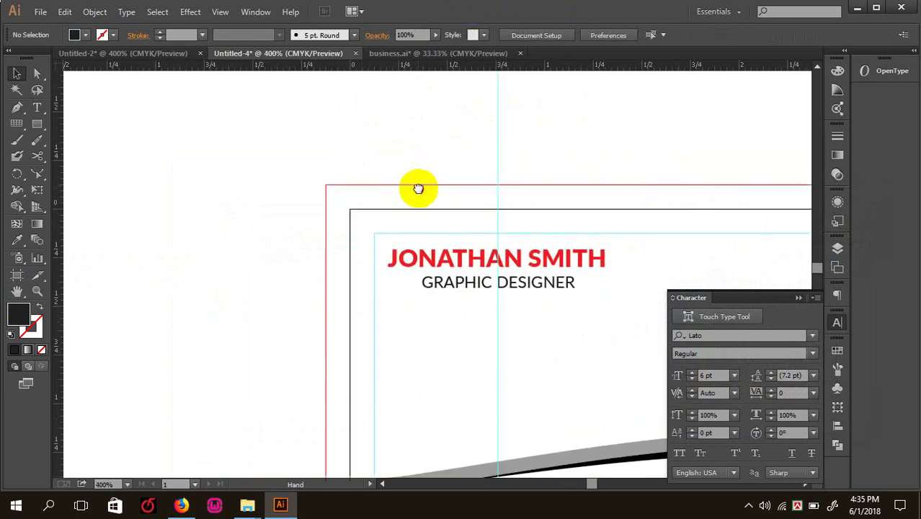
key("ctrl+minus")
key("ctrl+minus")
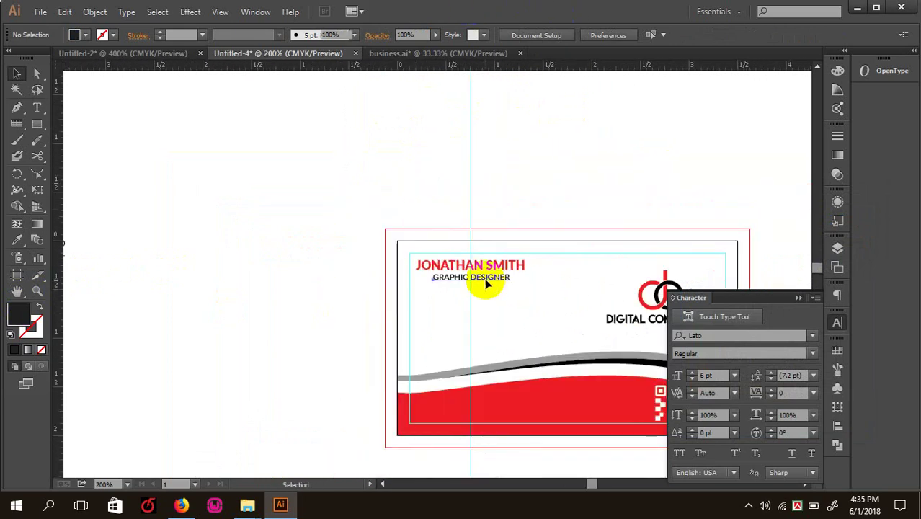
left_click(486, 283)
left_click(712, 376)
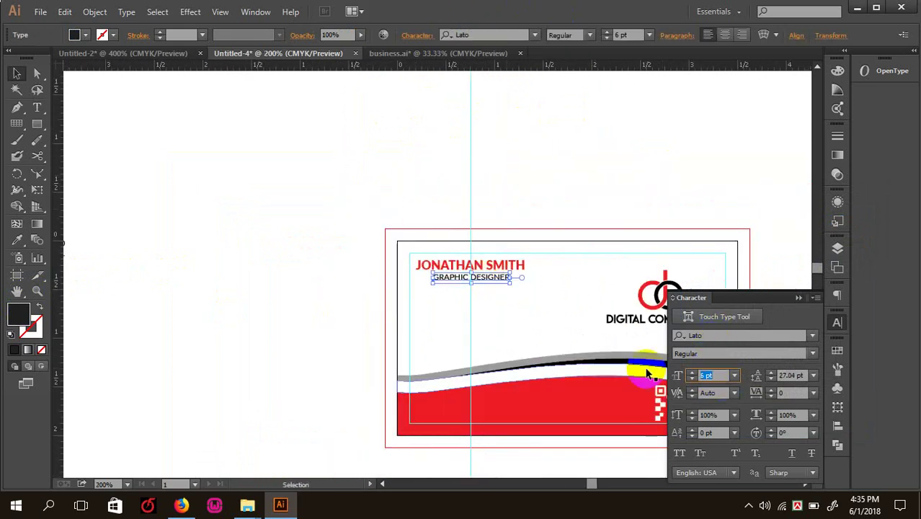
- Recentre GRAPHIC DESIGNER under the name and reconfirm its dark gray fill
key("ctrl+plus")
key("ctrl+plus")
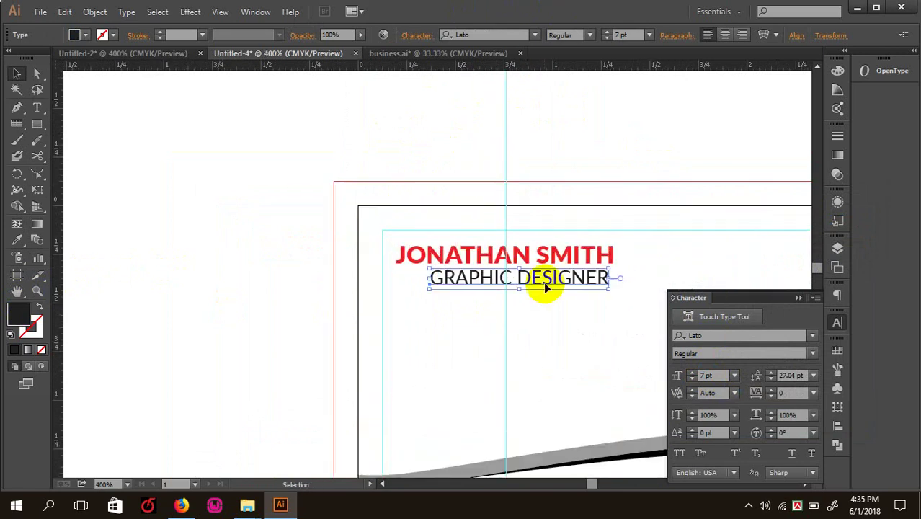
left_click_drag(537, 282, 537, 283)
key("Left")
key("Left")
key("Left")
key("Left")
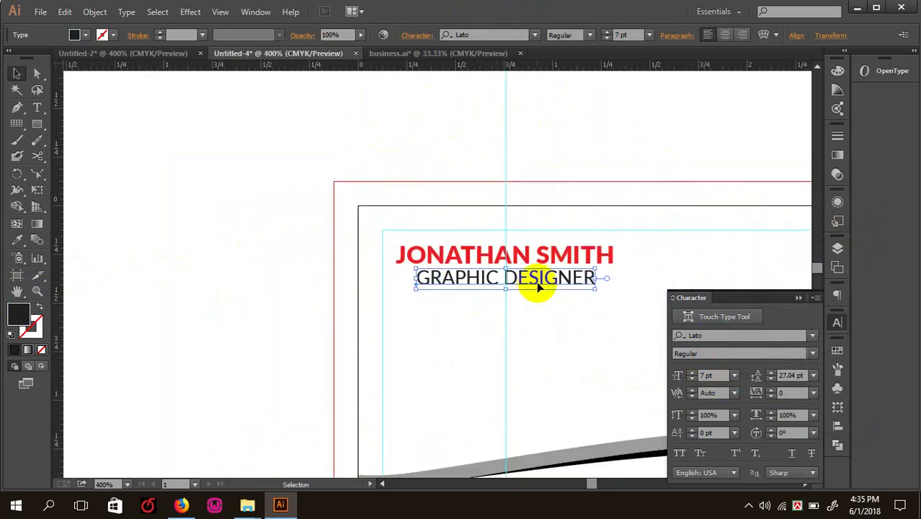
key("Right")
key("Right")
key("Right")
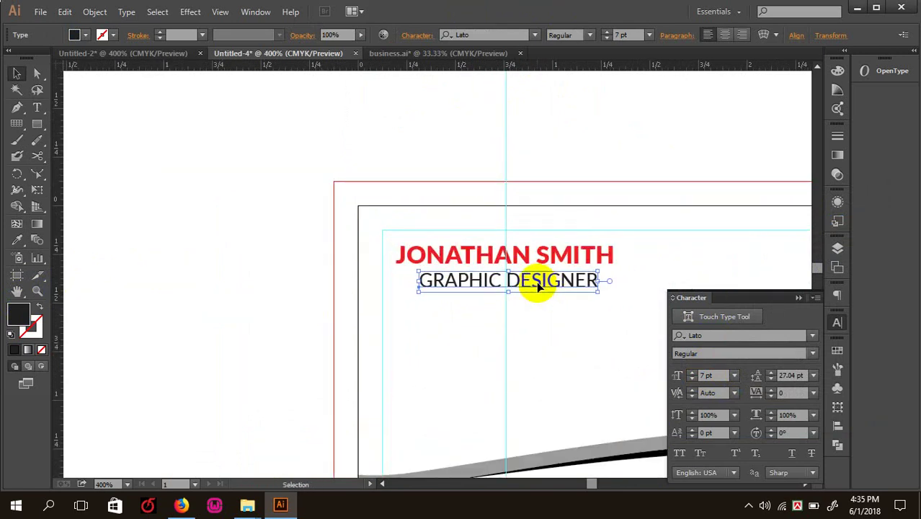
double_click(20, 314)
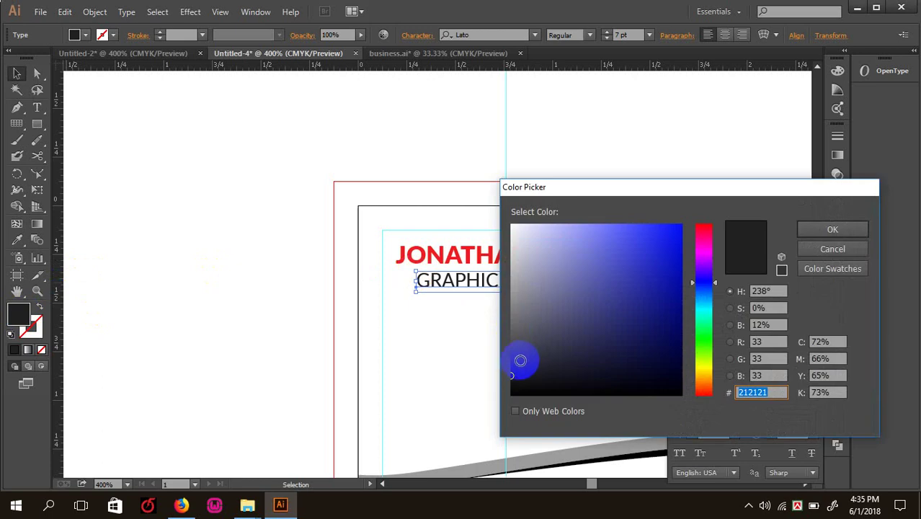
key("Return")
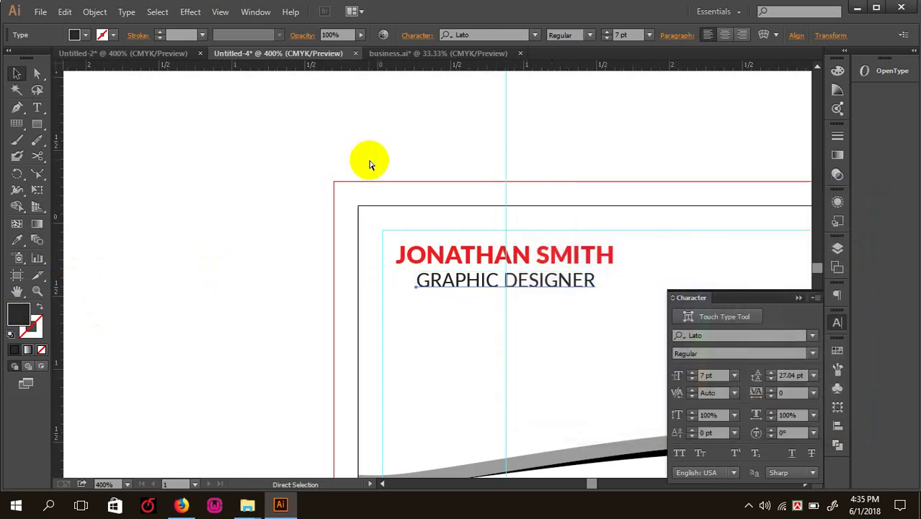
key("ctrl+minus")
key("ctrl+minus")
left_click_drag(314, 238, 387, 210)
- Move the remaining contact text onto the card, with phone numbers below GRAPHIC DESIGNER
key("Tab")
key("ctrl+minus")
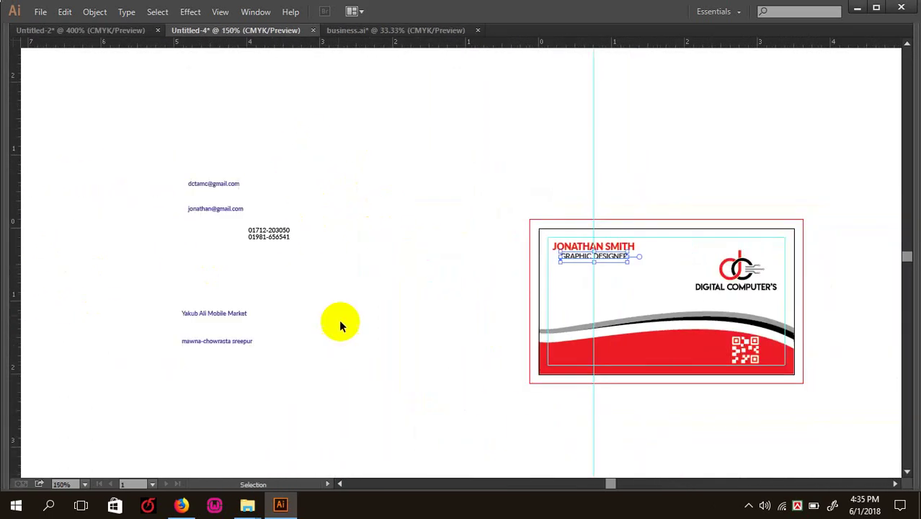
left_click_drag(338, 322, 164, 117)
left_click_drag(272, 238, 427, 227)
key("ctrl+plus")
left_click_drag(470, 136, 469, 262)
- Tighten the line spacing of the market name and address lines
left_click(365, 308)
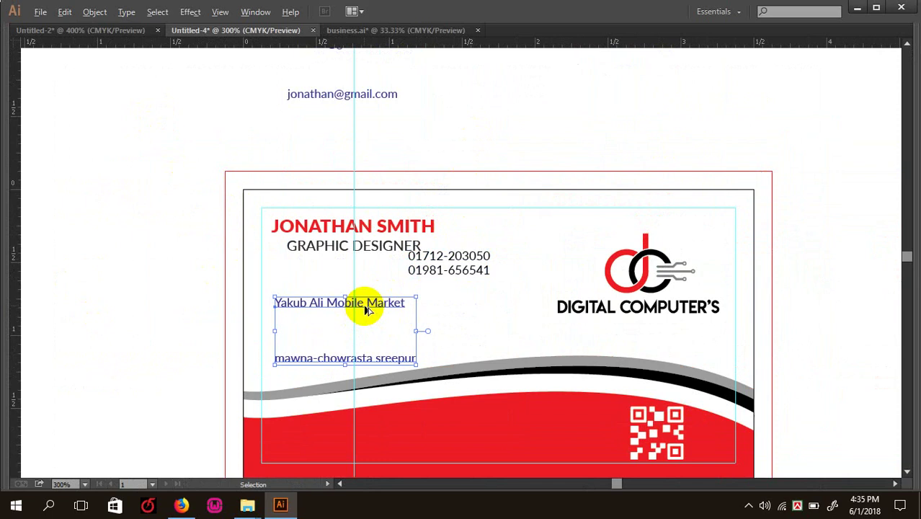
key("alt+Up")
key("alt+Up")
key("alt+Up")
key("alt+Up")
key("alt+Up")
key("alt+Up")
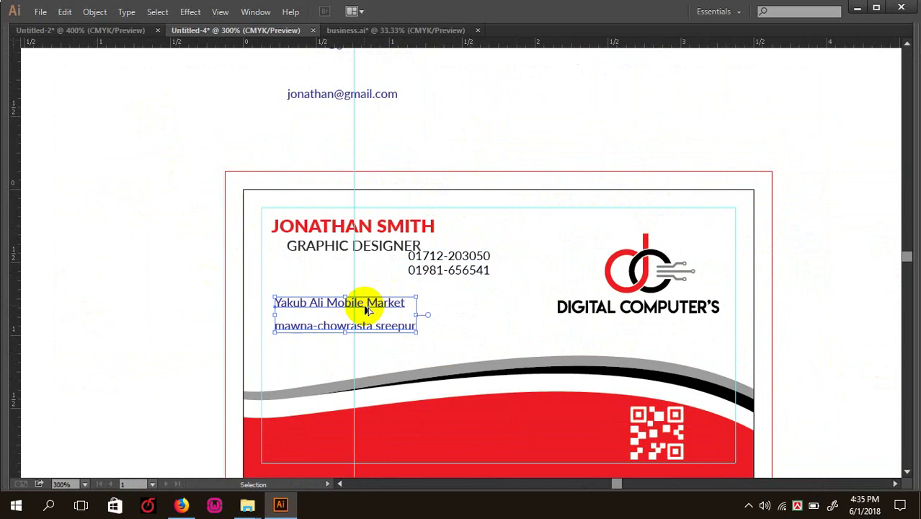
key("alt+Up")
key("alt+Up")
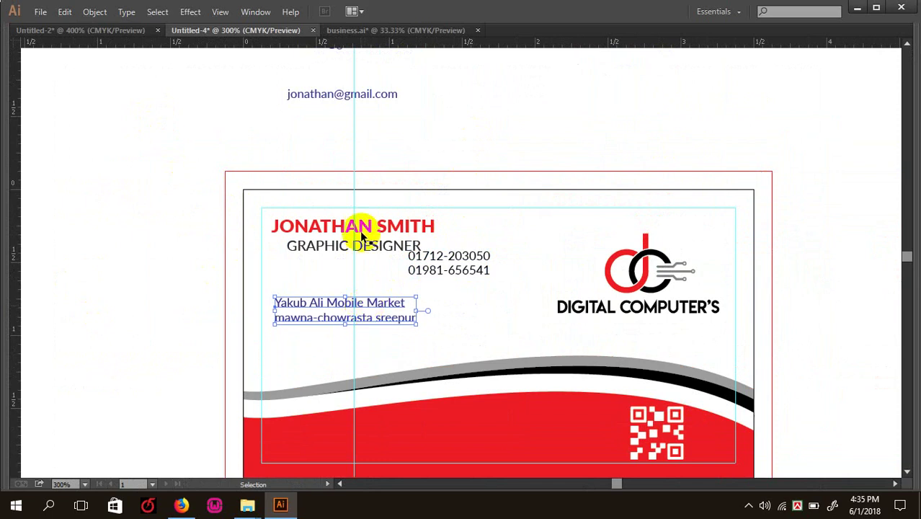
- Place the email lines on the card and move the address below them
left_click_drag(371, 103, 352, 347)
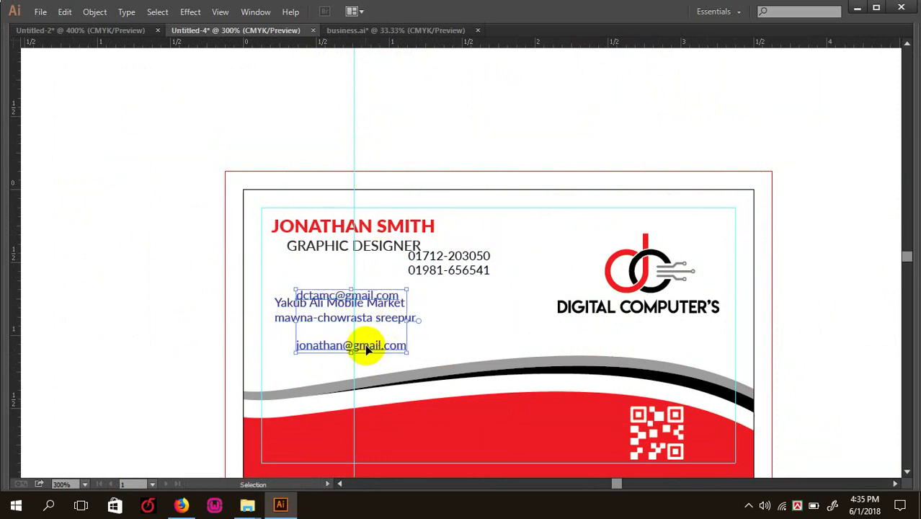
key("Up")
key("Up")
key("Up")
key("Up")
key("Up")
key("Up")
key("Up")
key("Up")
key("Up")
key("Up")
key("Up")
key("Up")
key("Up")
key("Up")
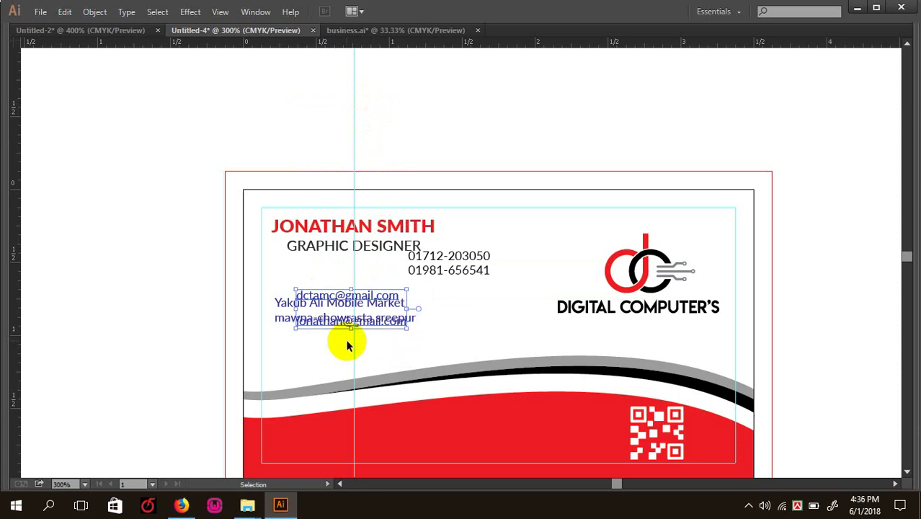
left_click(312, 166)
key("ctrl+equal")
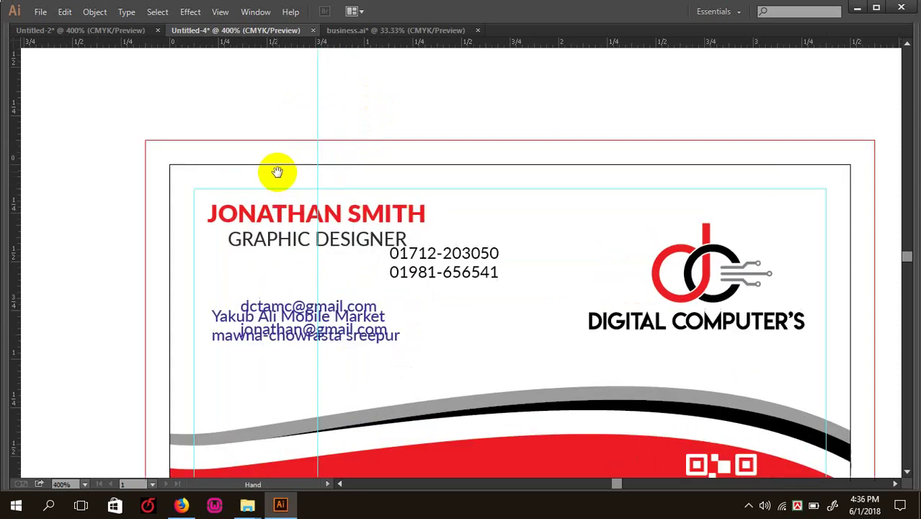
scroll(273, 174, "left", 3)
scroll(273, 174, "down", 1)
left_click_drag(414, 303, 383, 373)
- Reduce the line spacing between the two email lines
left_click(430, 304)
key("alt+Up")
key("alt+Up")
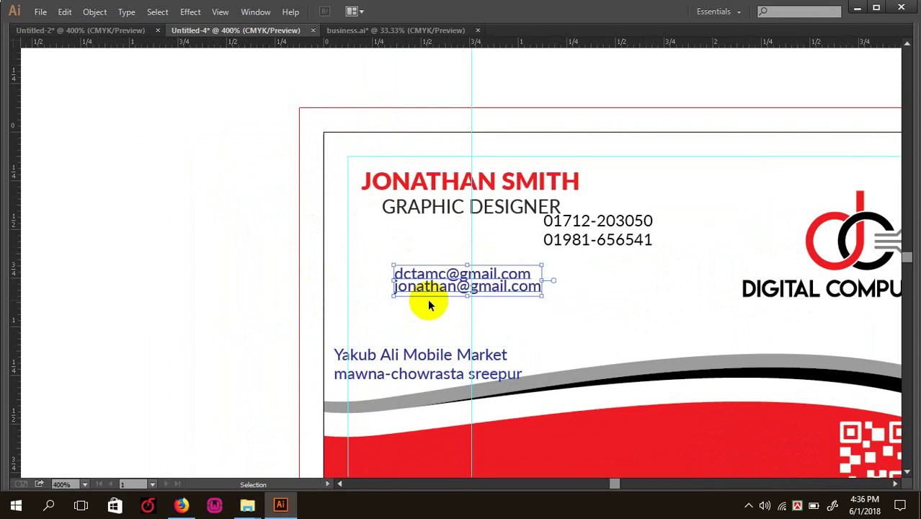
key("alt+Down")
scroll(342, 294, "up", 1)
left_click(332, 322)
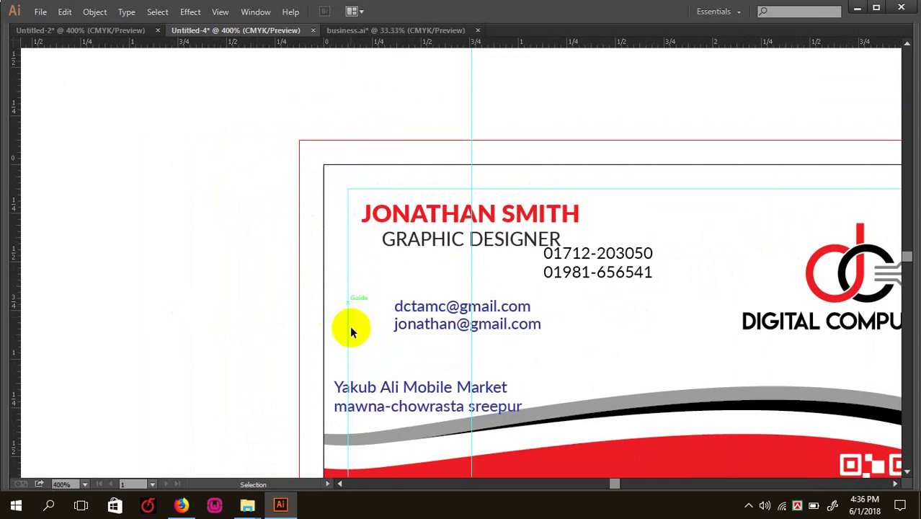
key("ctrl+equal")
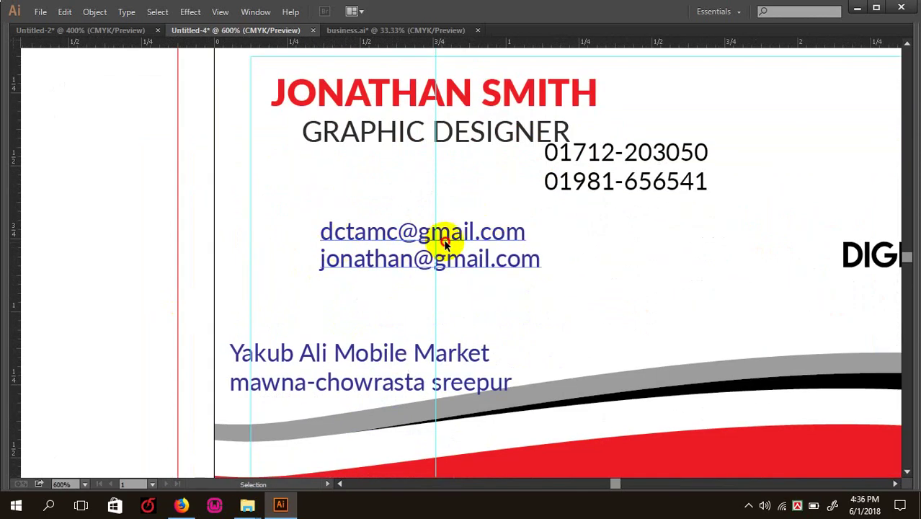
- Stack the email, phone and address blocks in order along the left margin
left_click_drag(445, 245, 381, 242)
left_click_drag(596, 189, 308, 329)
left_click_drag(310, 362, 340, 359)
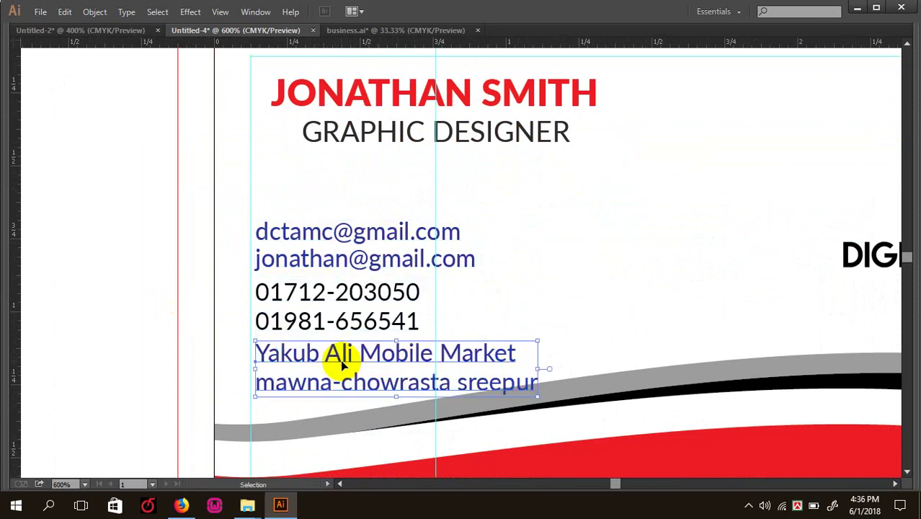
left_click(317, 291)
left_click(314, 265)
left_click_drag(314, 265, 312, 259)
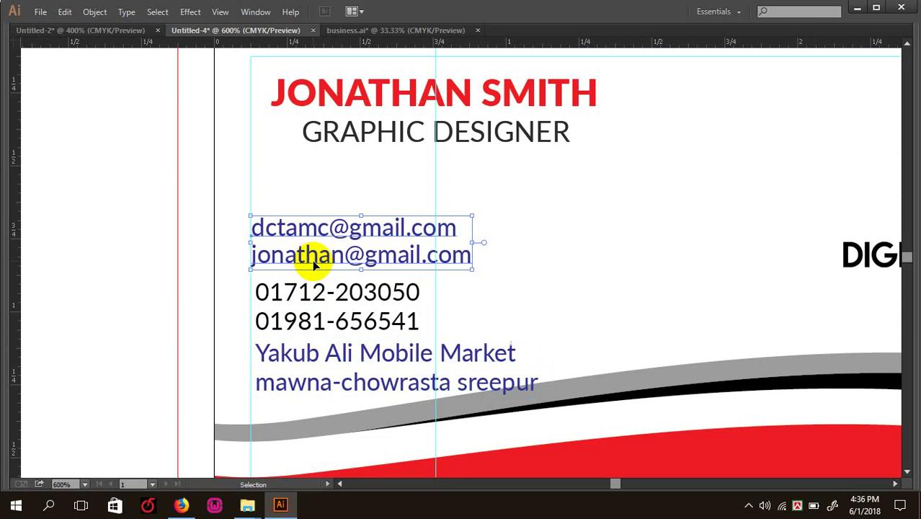
left_click_drag(288, 294, 293, 304)
left_click_drag(298, 359, 294, 359)
- Nudge the email, phone and address blocks so their left edges line up
left_click_drag(314, 253, 314, 250)
key("Up")
key("Up")
left_click(310, 292)
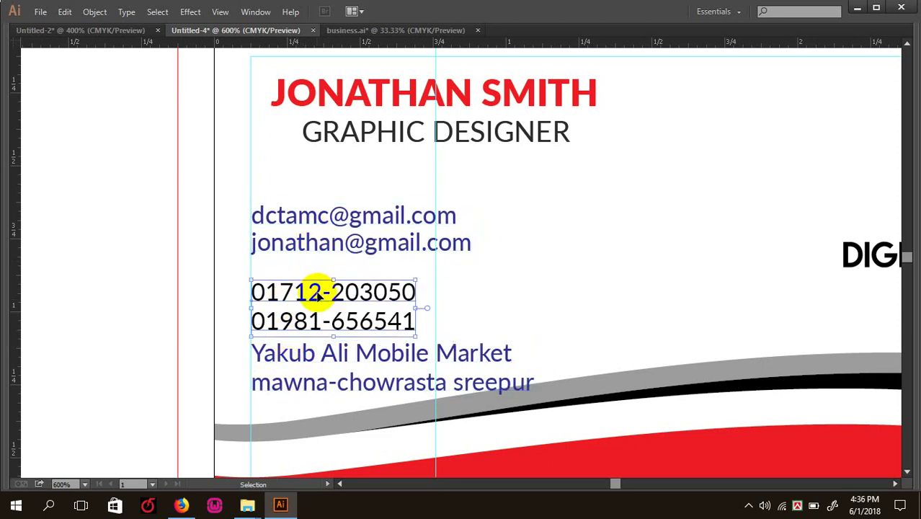
key("Up")
key("Up")
left_click(315, 356)
key("Left")
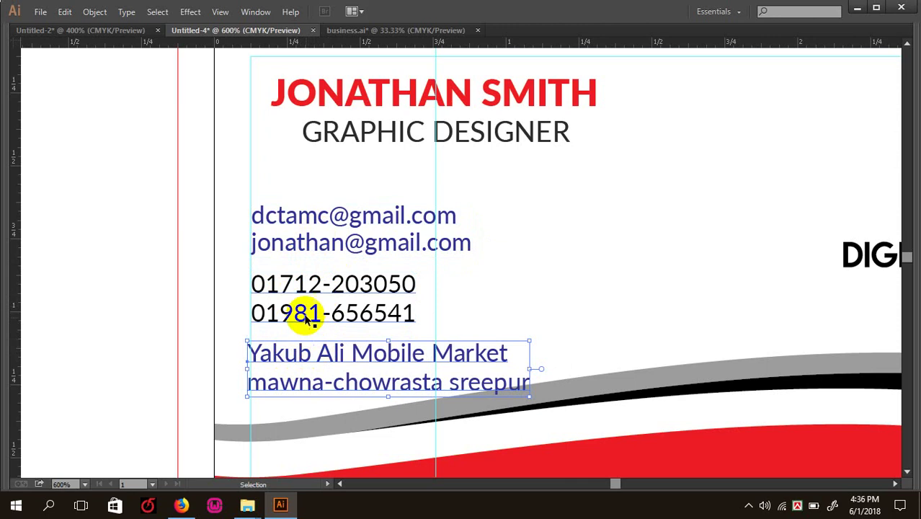
left_click(307, 316)
left_click(286, 354)
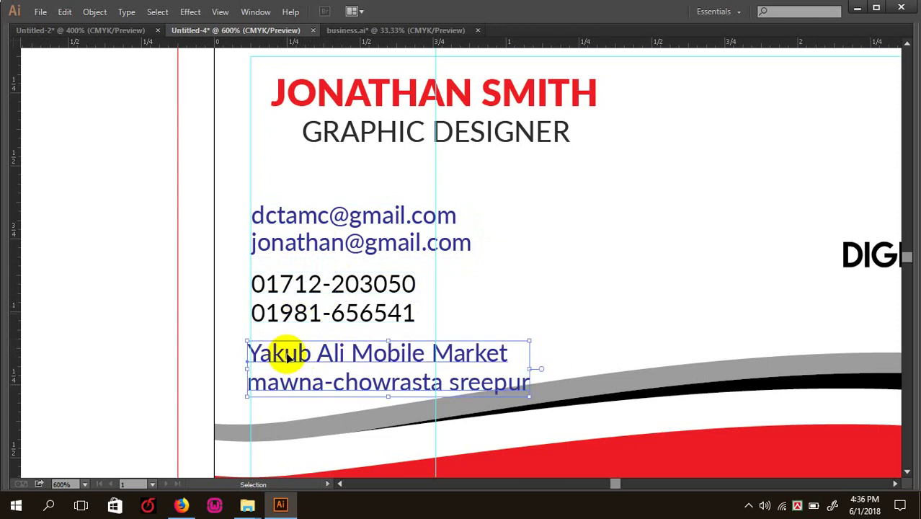
key("Right")
left_click(309, 238)
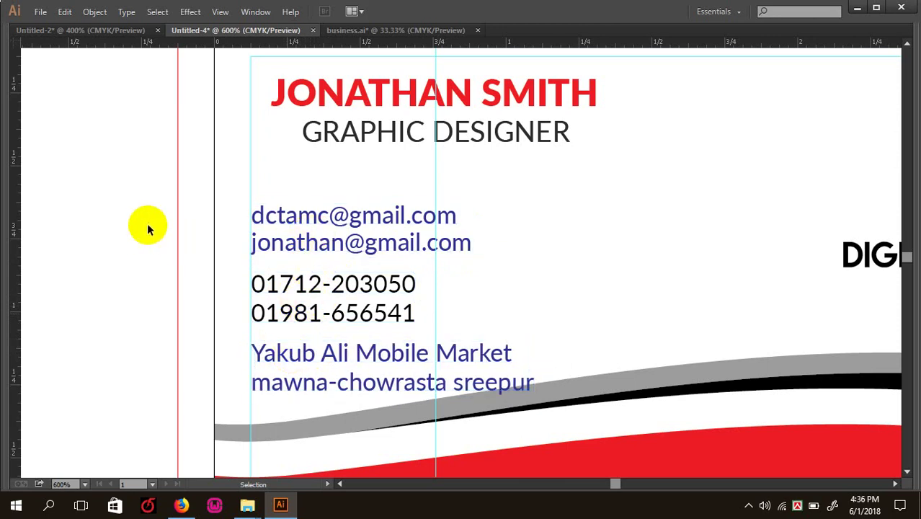
- Try tighter line spacing on all contact text, then undo it
key("ctrl+0")
scroll(329, 257, "up", 3)
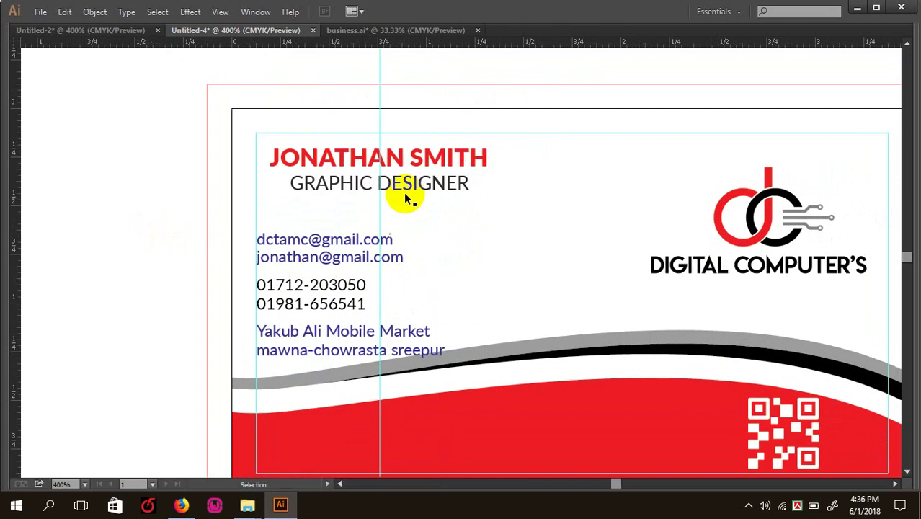
scroll(286, 57, "up", 1)
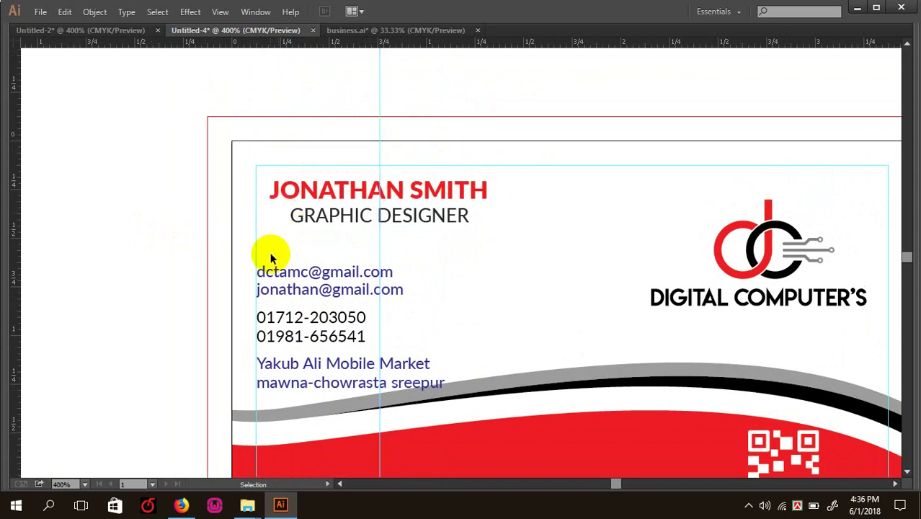
key("ctrl+plus")
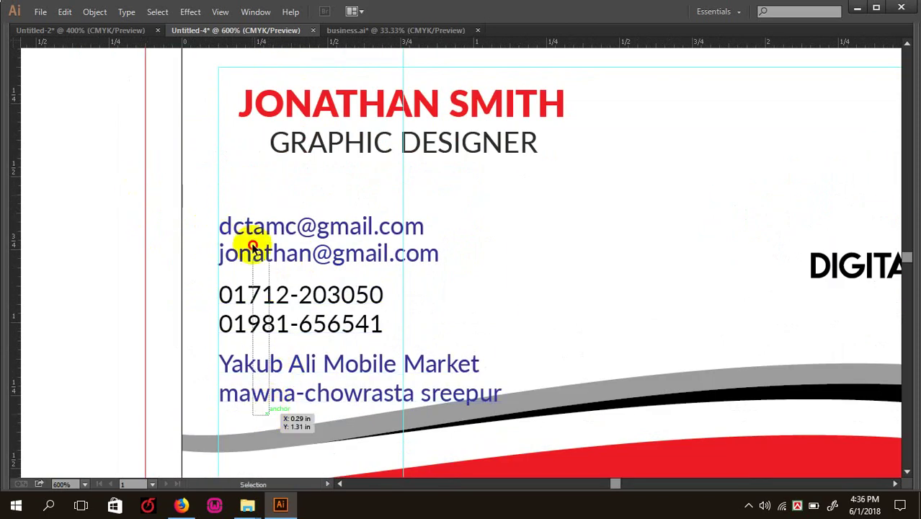
left_click_drag(247, 244, 253, 240)
key("alt+Up")
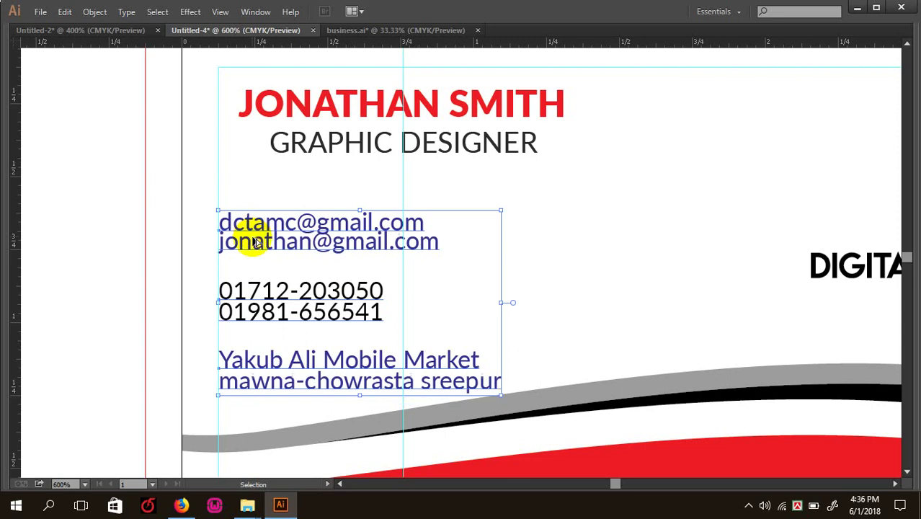
left_click(339, 265)
key("ctrl+z")
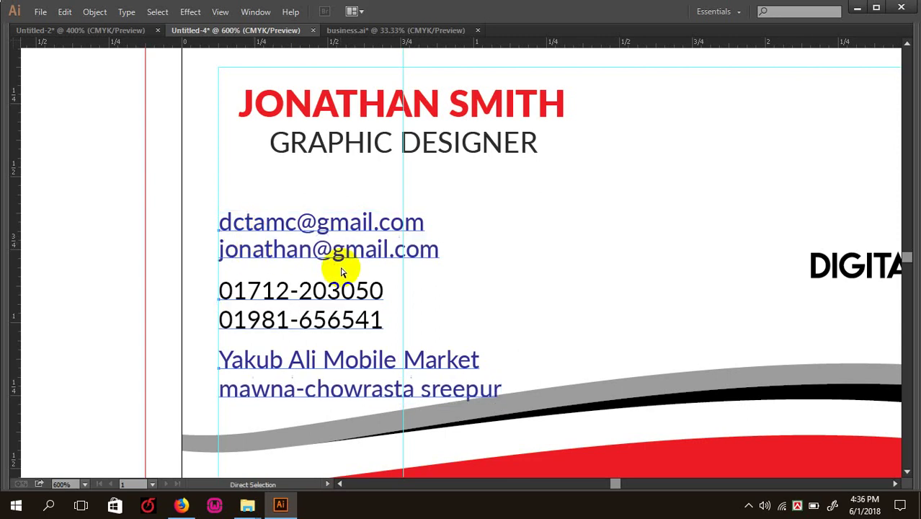
- Close the gaps by moving the address and phone/email blocks up, then shift all down slightly
left_click_drag(305, 363, 314, 338)
left_click_drag(309, 300, 315, 250)
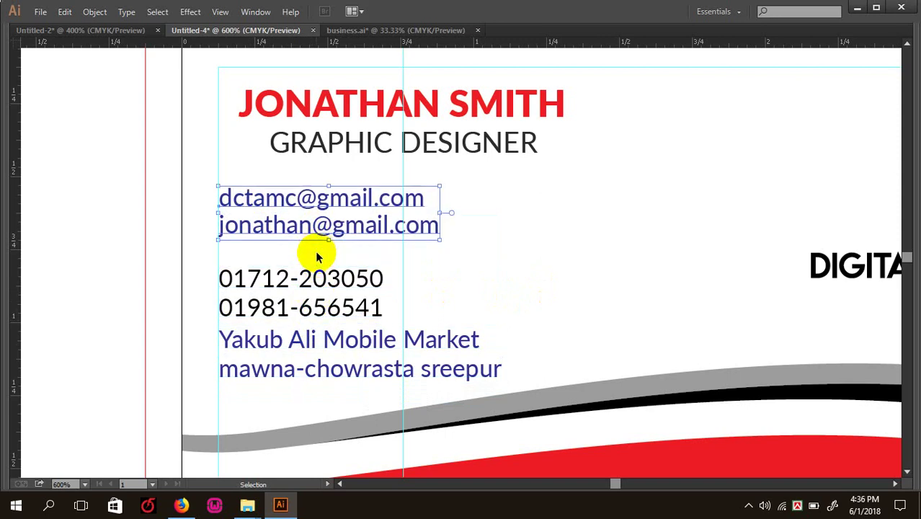
left_click_drag(292, 282, 291, 279)
key("Up")
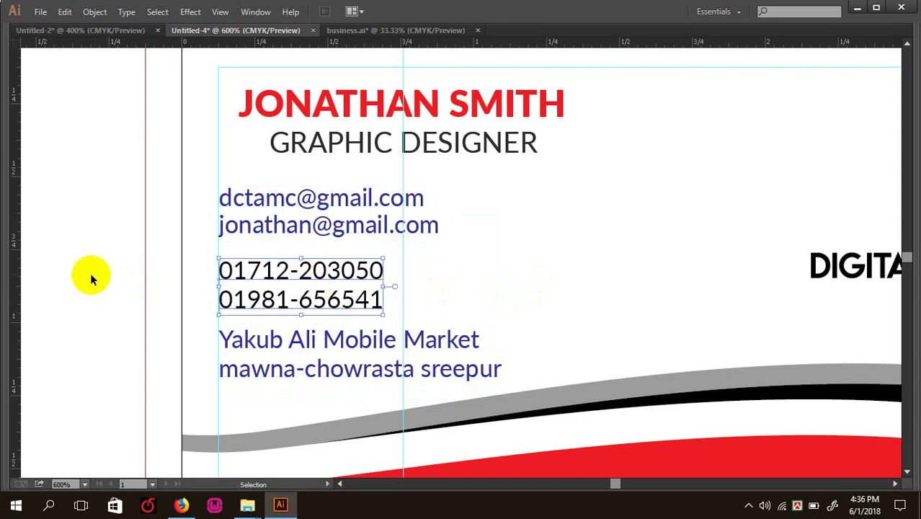
left_click(90, 273)
left_click_drag(335, 361, 298, 212)
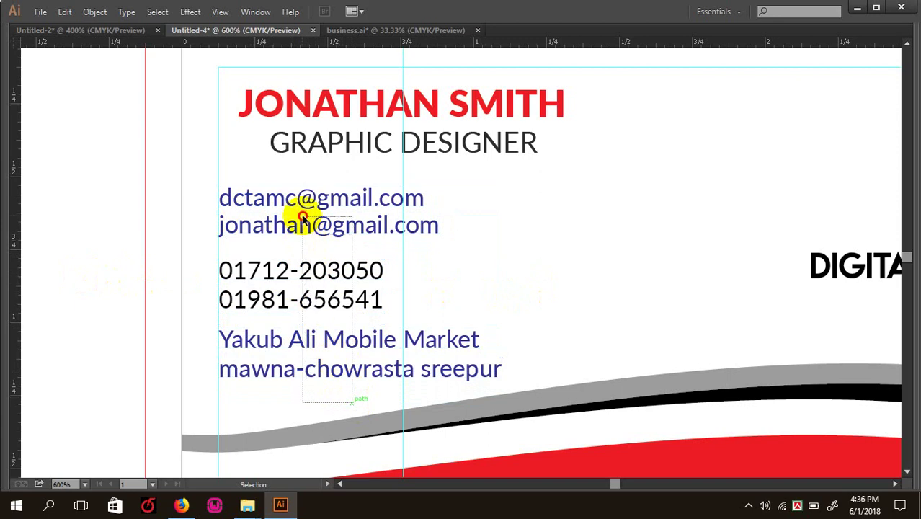
key("Down")
left_click(395, 289)
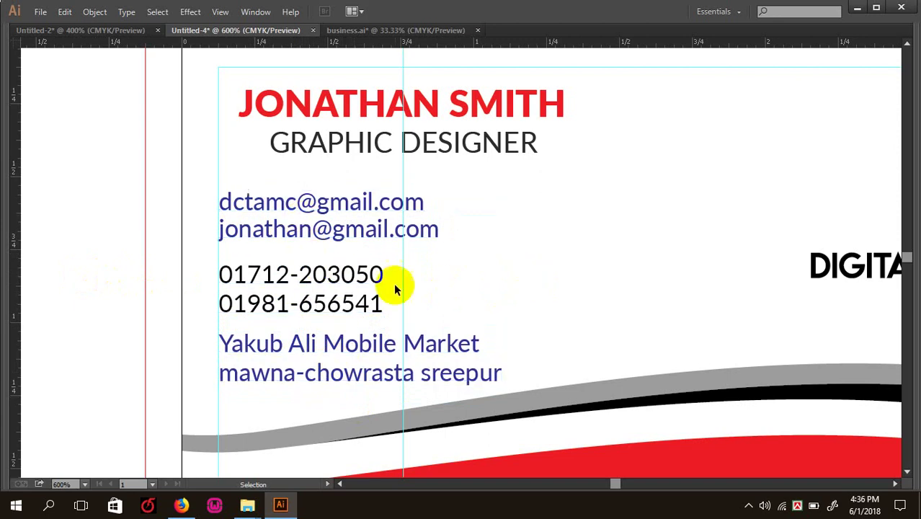
- Add a vertical guide on the card and shift the contact text right to it
left_click(533, 311)
key("ctrl+minus")
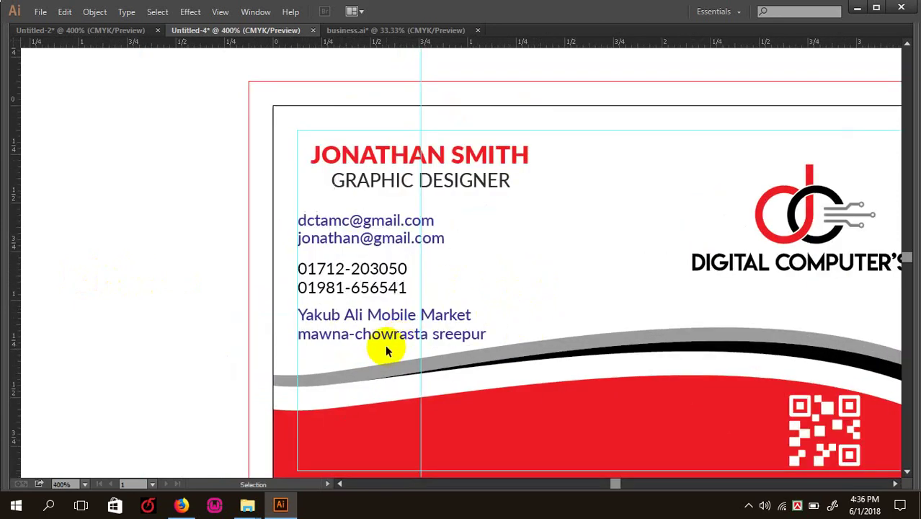
left_click_drag(364, 326, 328, 195)
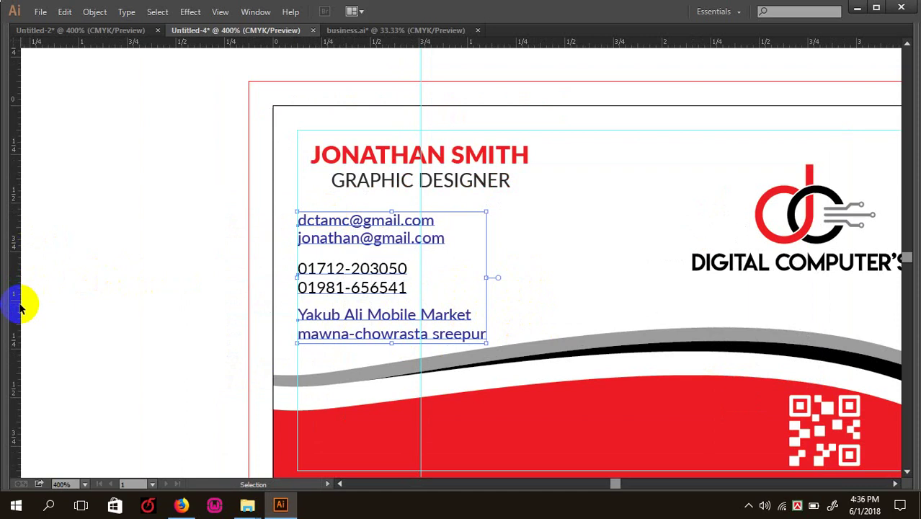
left_click_drag(20, 306, 314, 313)
key("ctrl+plus")
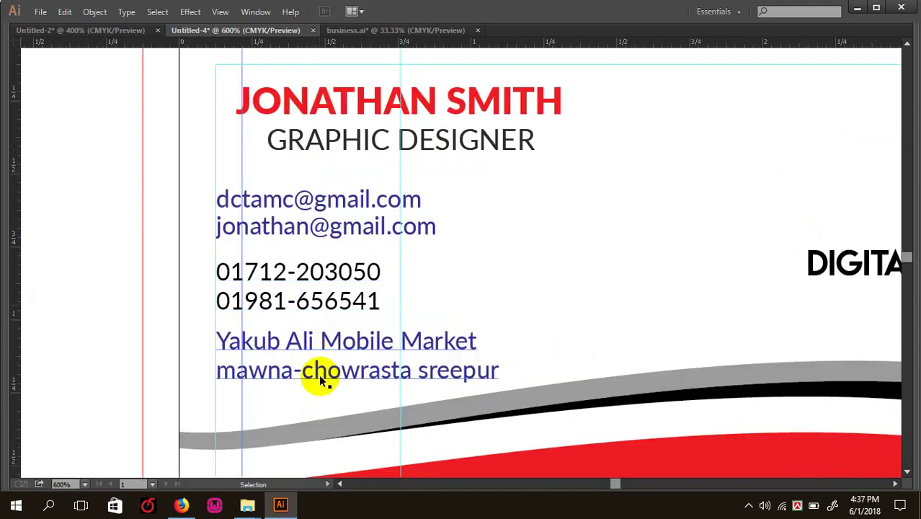
left_click_drag(322, 394, 298, 206)
key("Right")
key("Right")
key("Right")
key("Right")
key("Right")
key("Right")
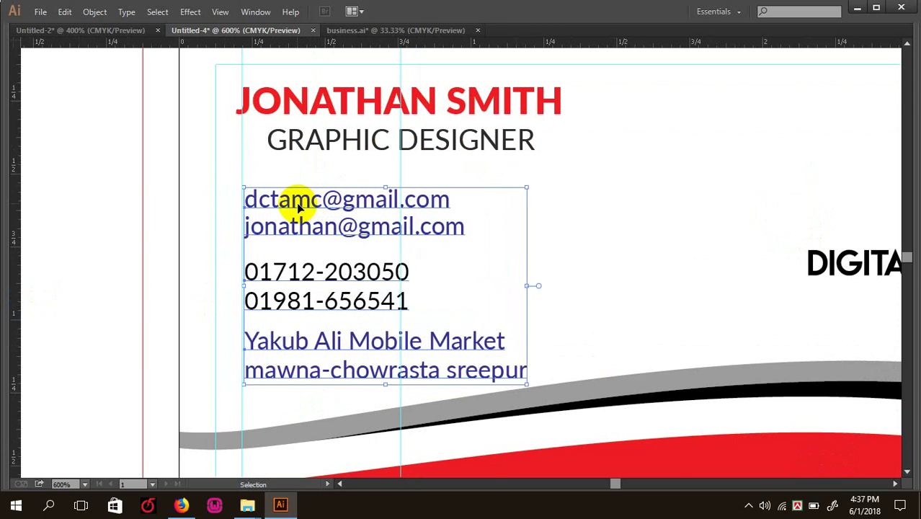
left_click(596, 283)
- Hide the guides and inspect the finished contact block up close
key("ctrl+minus")
key("ctrl+minus")
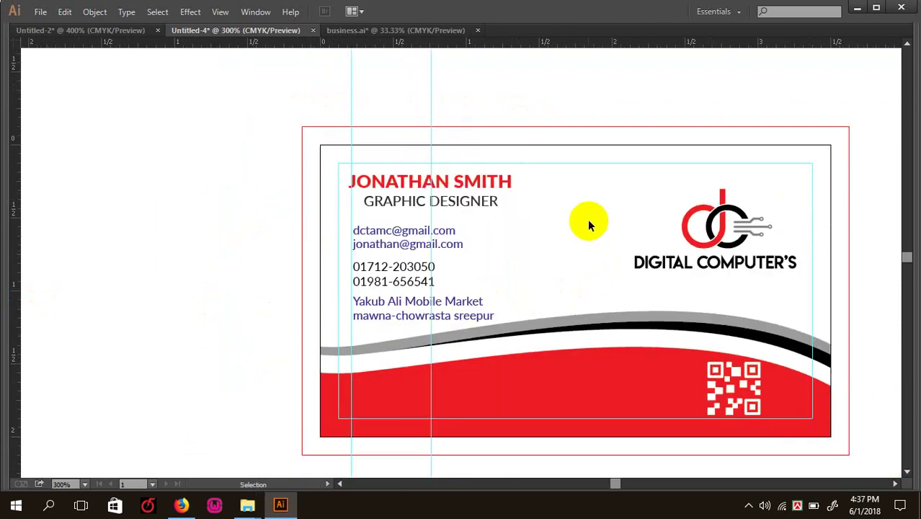
key("ctrl+semicolon")
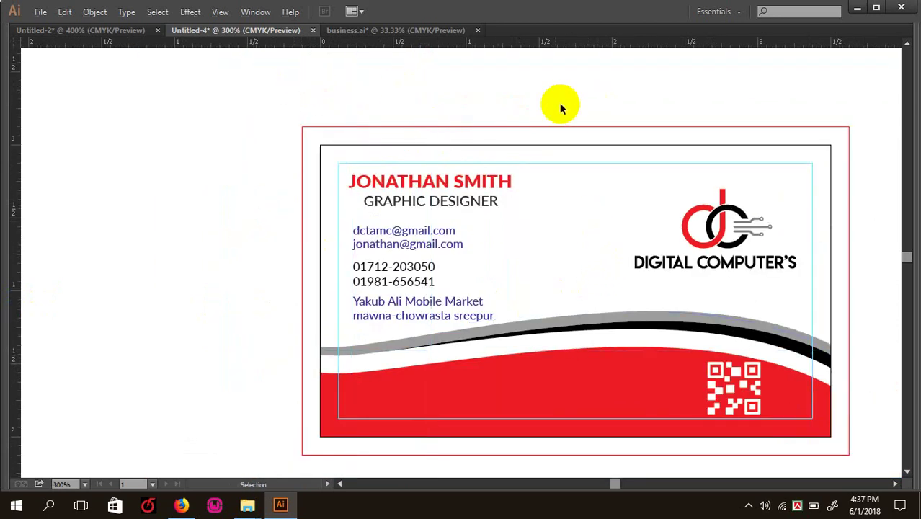
key("ctrl+plus")
key("ctrl+plus")
key("ctrl+plus")
scroll(429, 188, "down", 2)
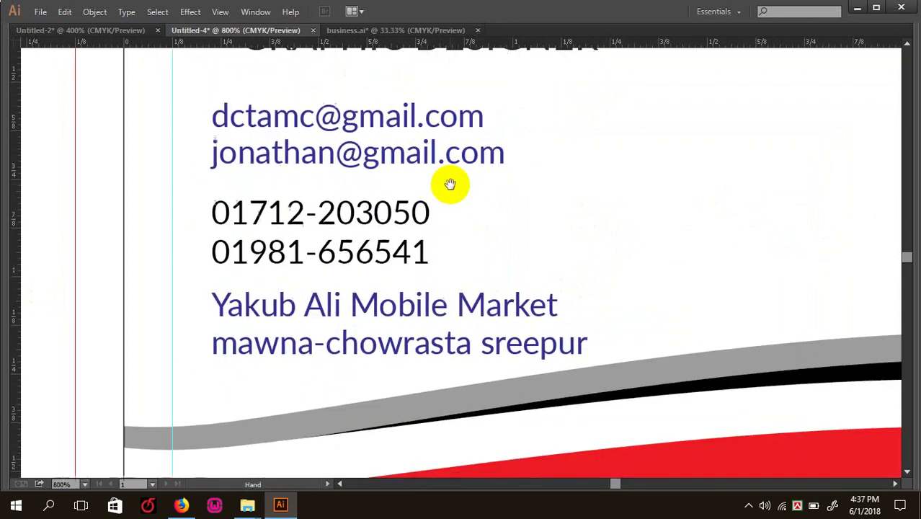
key("Tab")
key("Tab")
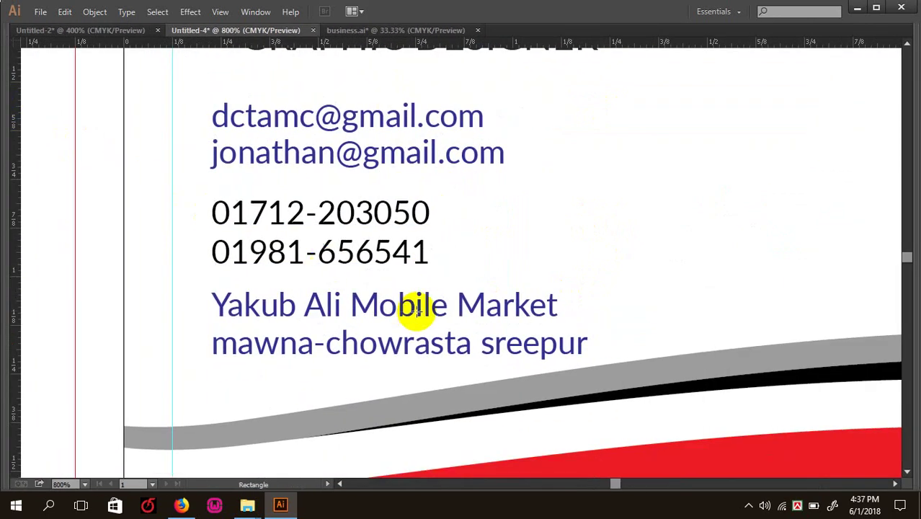
key("Tab")
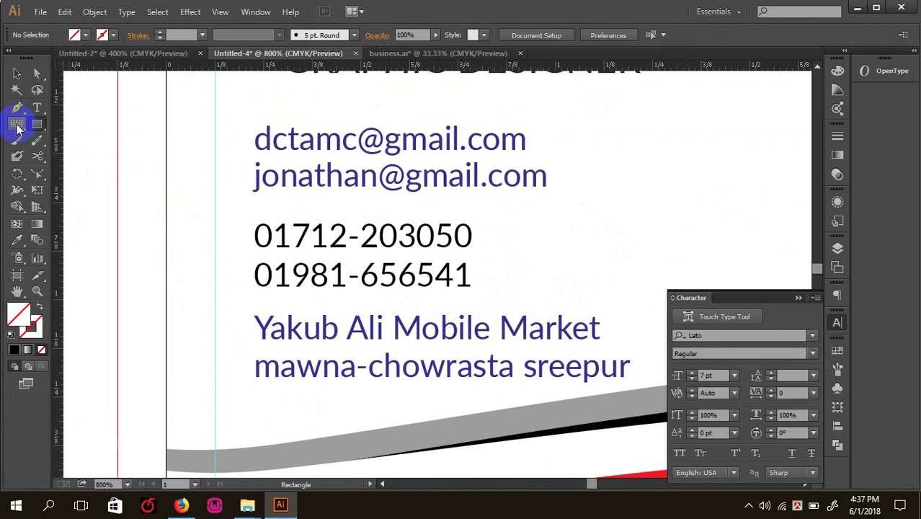
- Delete 'sreepur' from the address line so it ends at 'mawna-chowrasta.'
left_click(35, 118)
key("Tab")
left_click_drag(481, 344, 657, 358)
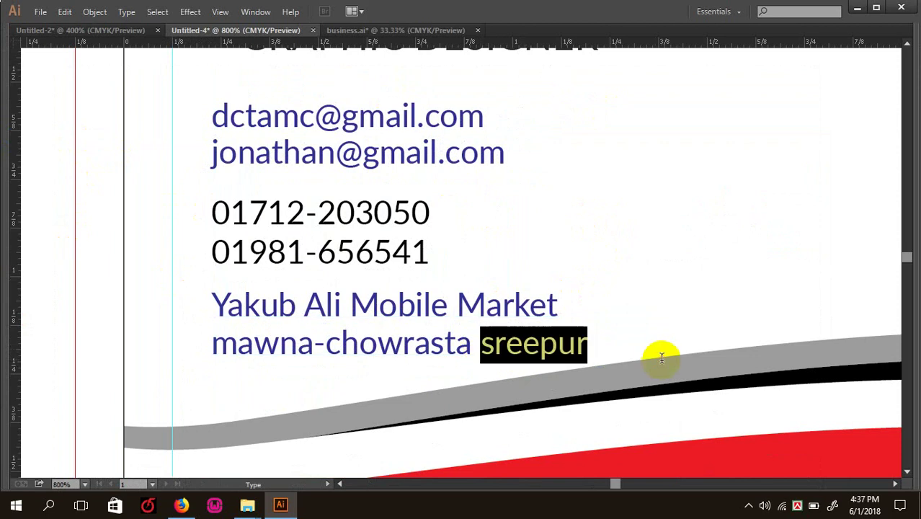
key("BackSpace")
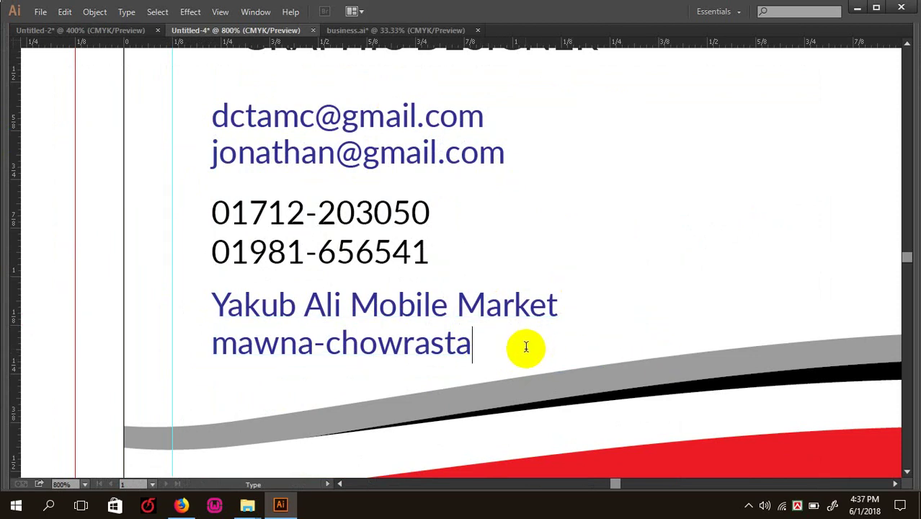
key("Escape")
key("ctrl+minus")
key("ctrl+minus")
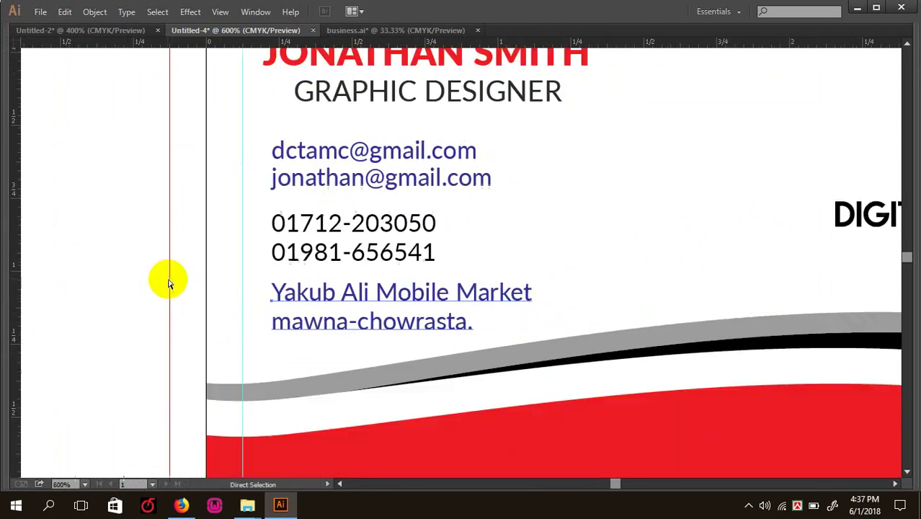
key("Tab")
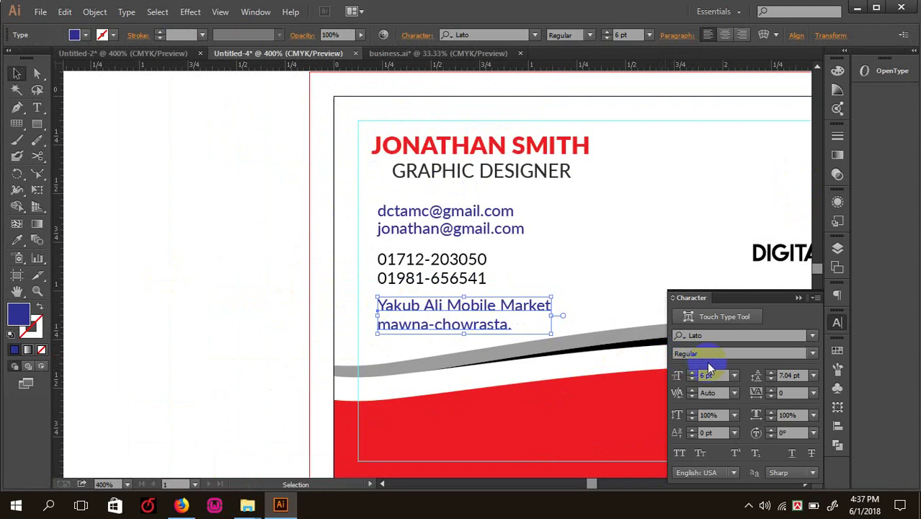
- Deselect the text and switch to the business.ai icon sheet document
left_click(180, 259)
key("ctrl+plus")
scroll(408, 270, "down", 1)
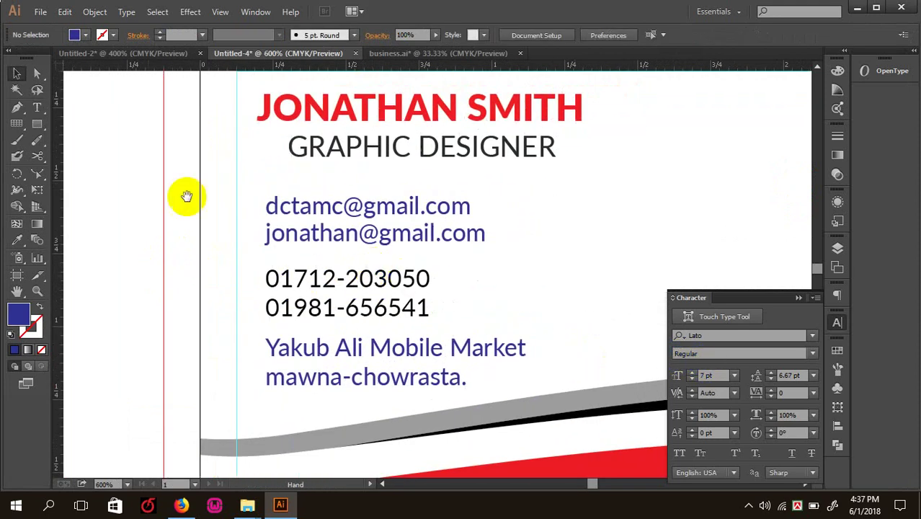
left_click(403, 53)
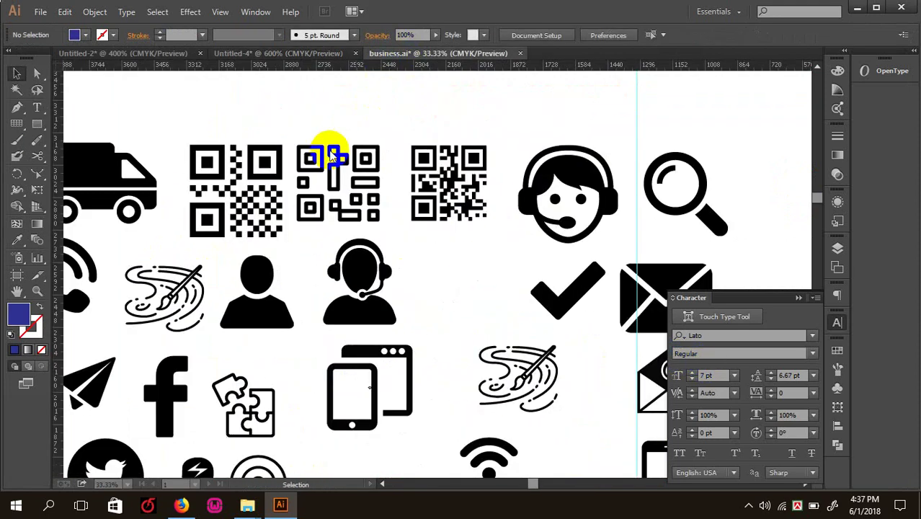
- Frame the icon sheet and locate the location pin, envelope and phone handset icons
key("ctrl+minus")
key("ctrl+plus")
left_click_drag(303, 274, 392, 213)
key("Tab")
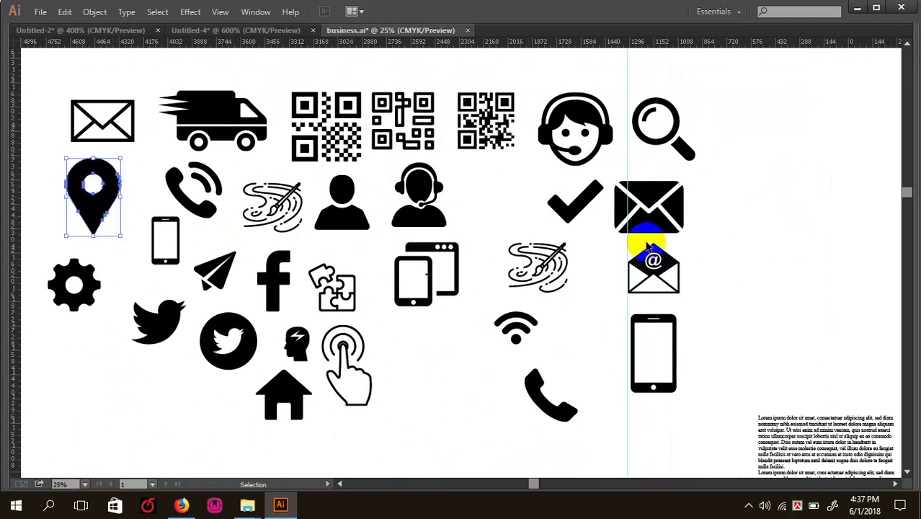
key("a")
left_click(337, 343)
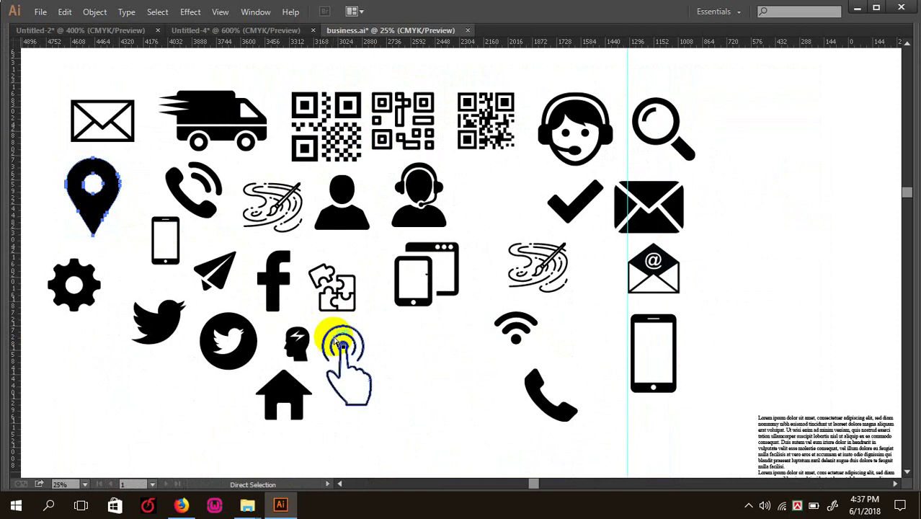
left_click(651, 208)
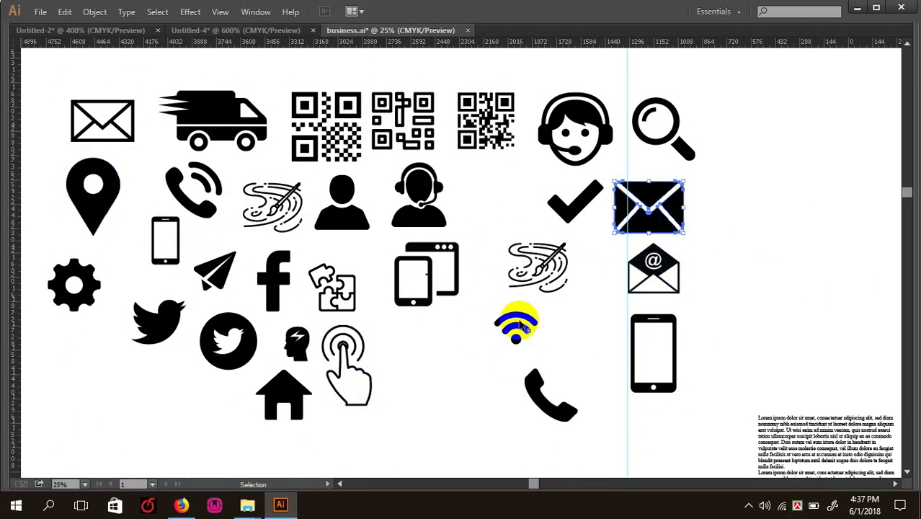
key("Tab")
key("Tab")
left_click_drag(551, 411, 619, 387)
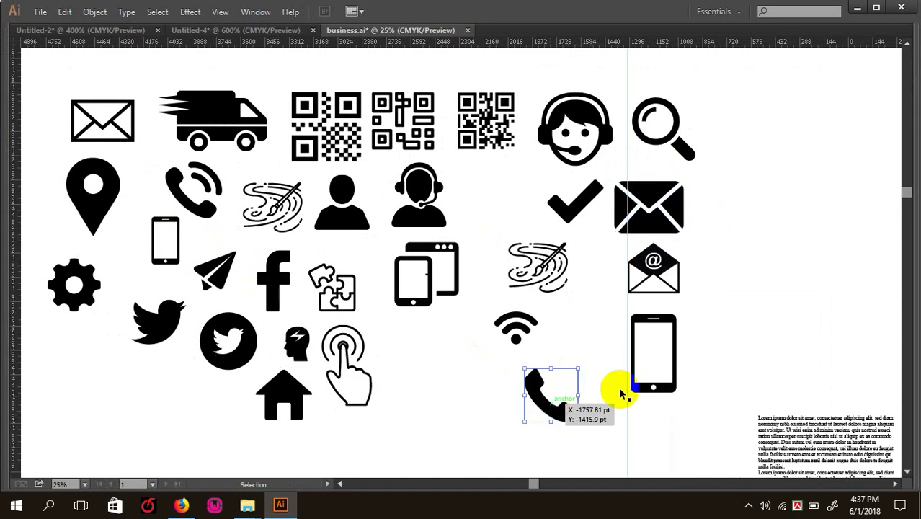
- Select the solid envelope, phone handset and location pin together and cut them
key("a")
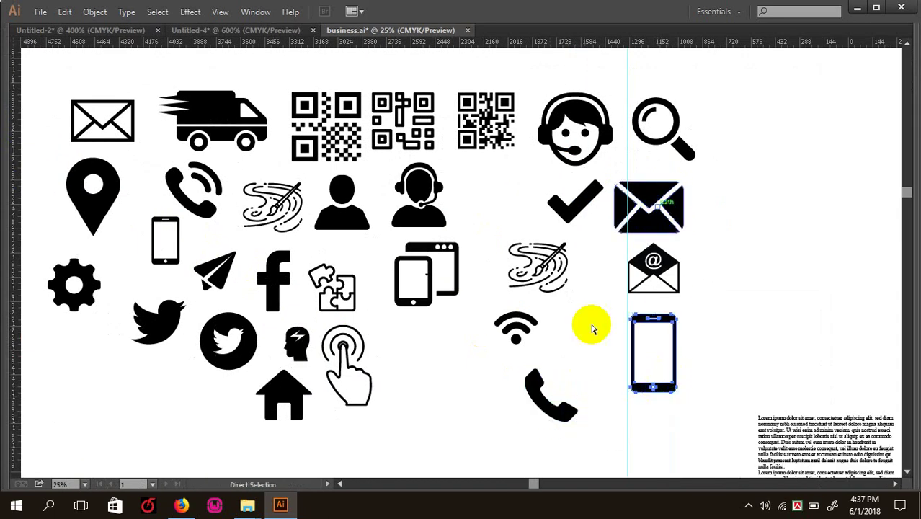
left_click_drag(723, 374, 651, 328)
key("v")
left_click(653, 206)
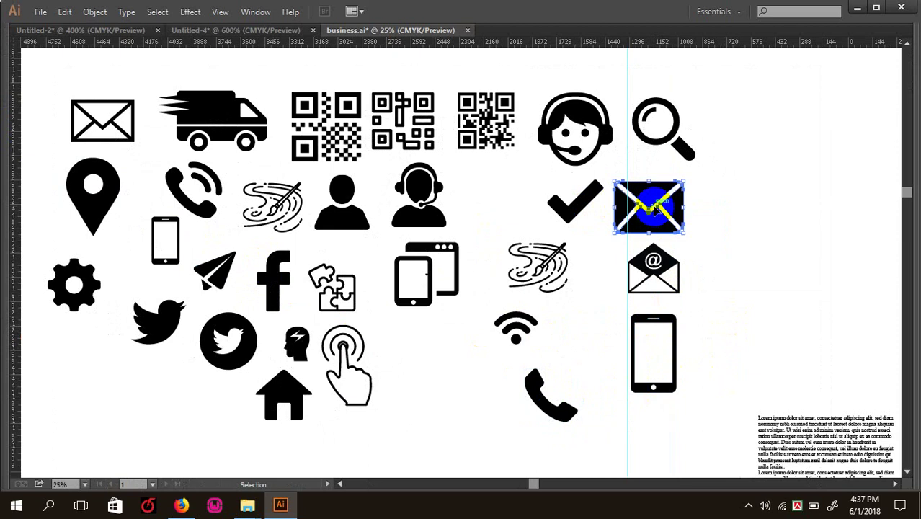
left_click(195, 205, "shift")
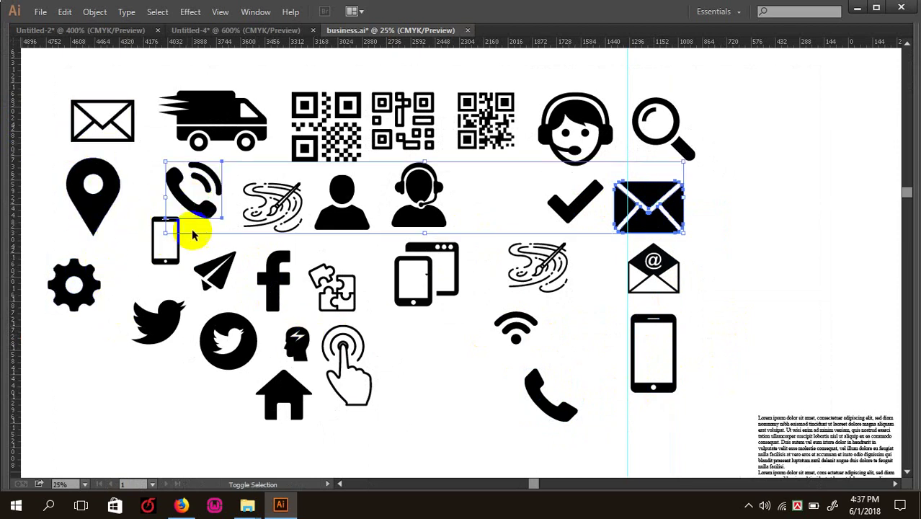
left_click(93, 193, "shift")
key("Delete")
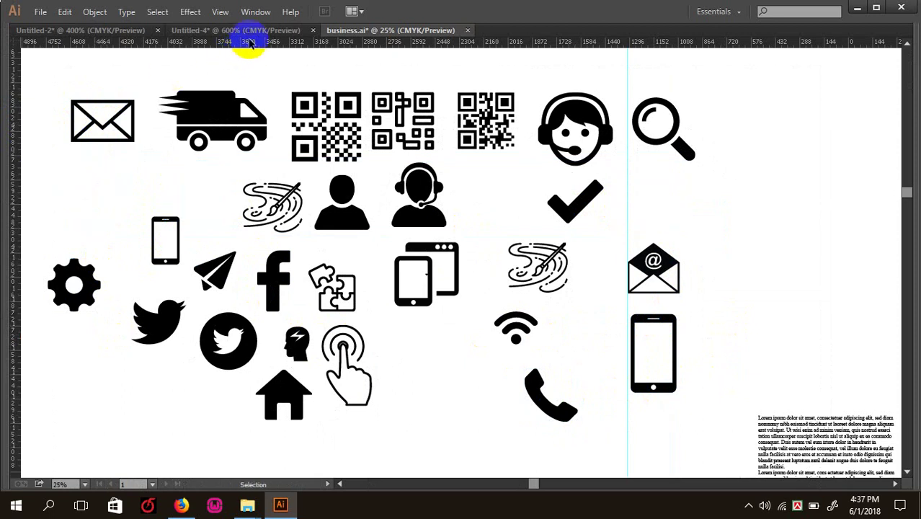
- Paste the cut icons into the card document and move the pin and phone up-right
left_click(247, 30)
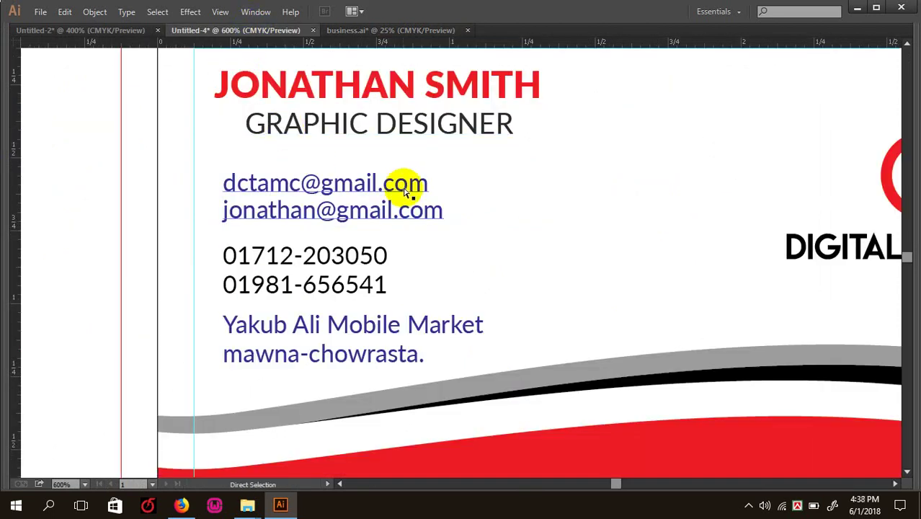
key("ctrl+minus")
key("ctrl+minus")
key("ctrl+minus")
key("ctrl+minus")
key("ctrl+minus")
key("ctrl+minus")
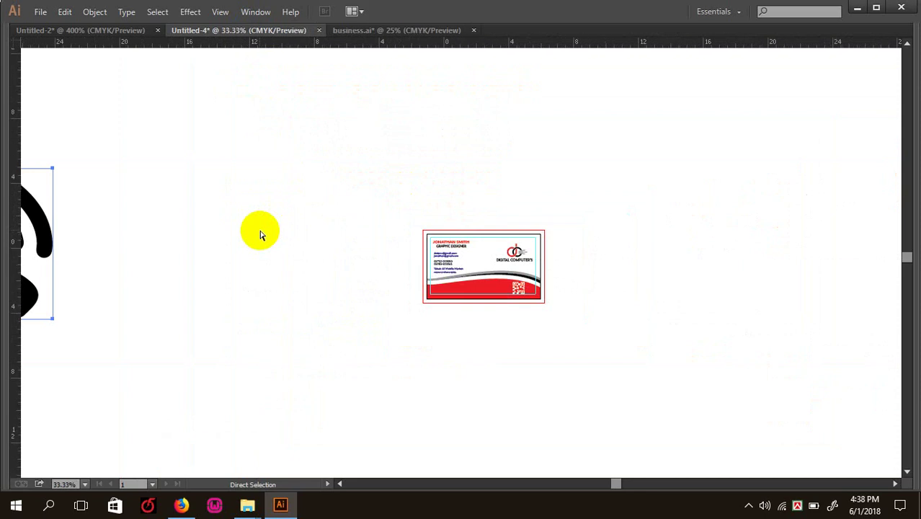
key("ctrl+minus")
key("ctrl+v")
left_click(292, 168)
left_click_drag(218, 192, 374, 301)
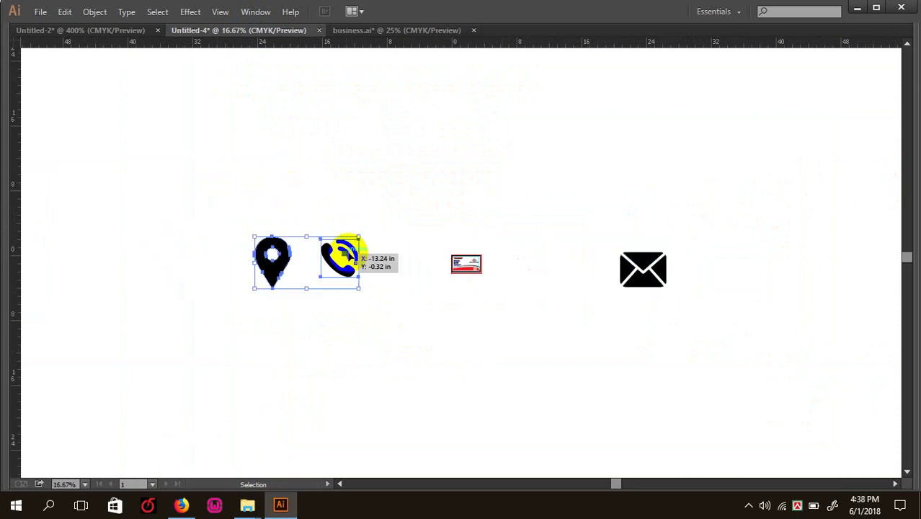
left_click_drag(335, 258, 505, 173)
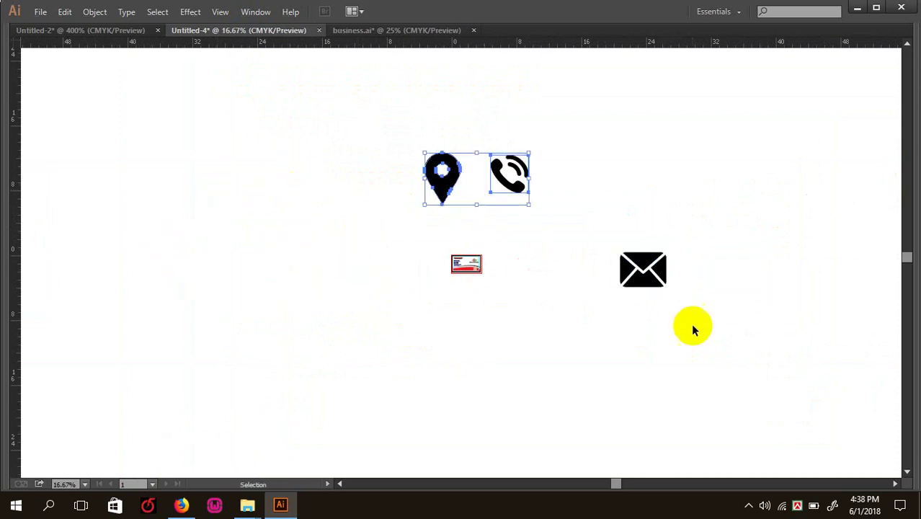
- Place the envelope just below the pin and shrink it to a small size
left_click(621, 257)
left_click_drag(621, 256, 426, 214)
key("ctrl+plus")
key("ctrl+plus")
key("ctrl+plus")
key("ctrl+plus")
key("ctrl+plus")
key("ctrl+plus")
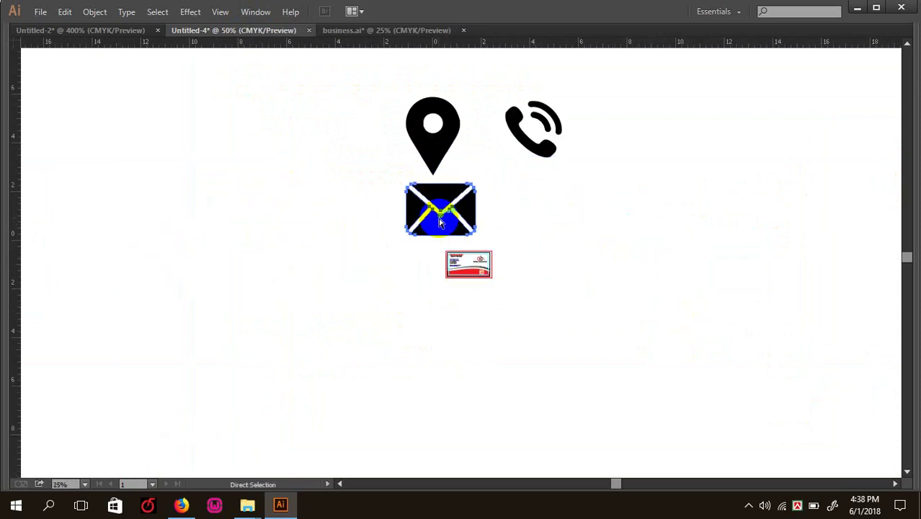
key("ctrl+minus")
scroll(516, 244, "up", 3)
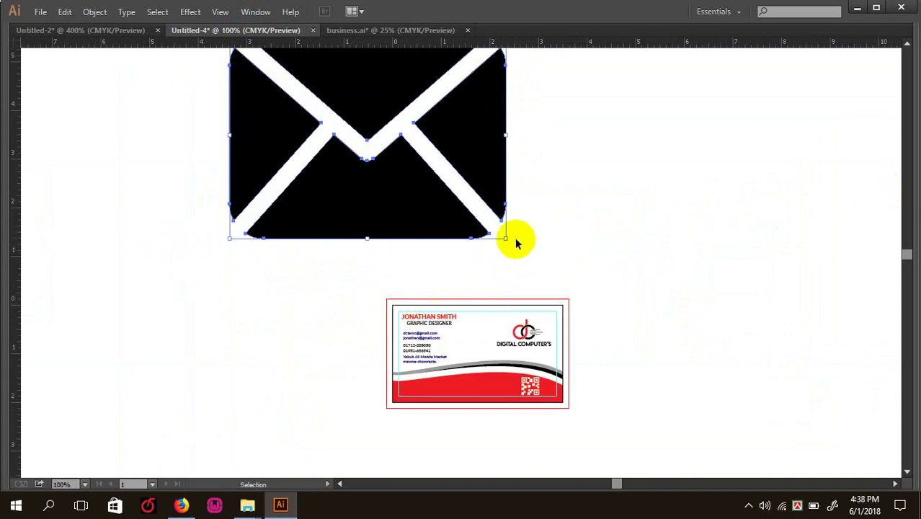
left_click_drag(506, 238, 419, 220)
key("ctrl+minus")
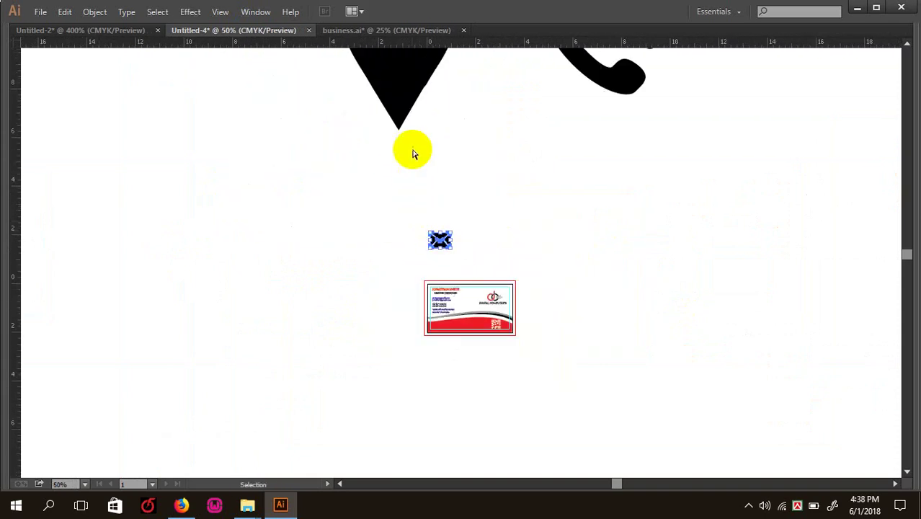
key("ctrl+minus")
- Shrink the pin, phone and envelope further and group them beside the card
left_click_drag(701, 183, 411, 157)
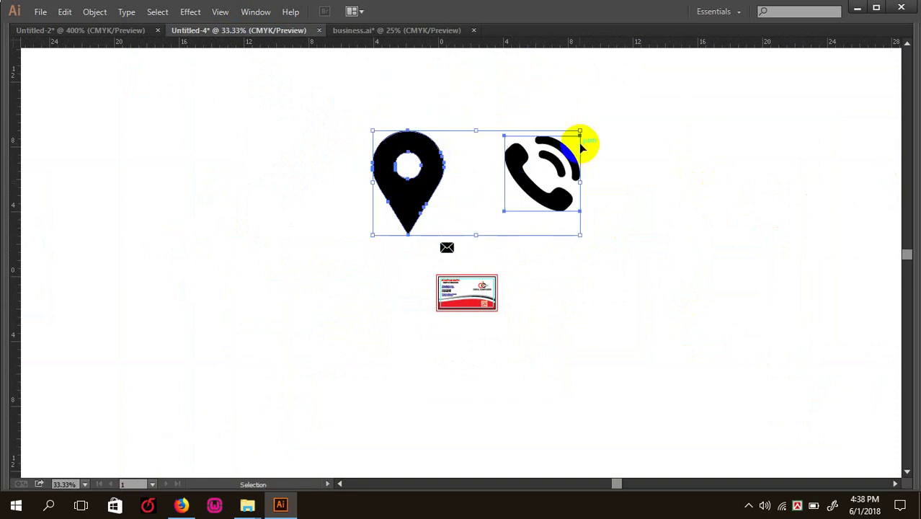
left_click_drag(582, 130, 506, 167)
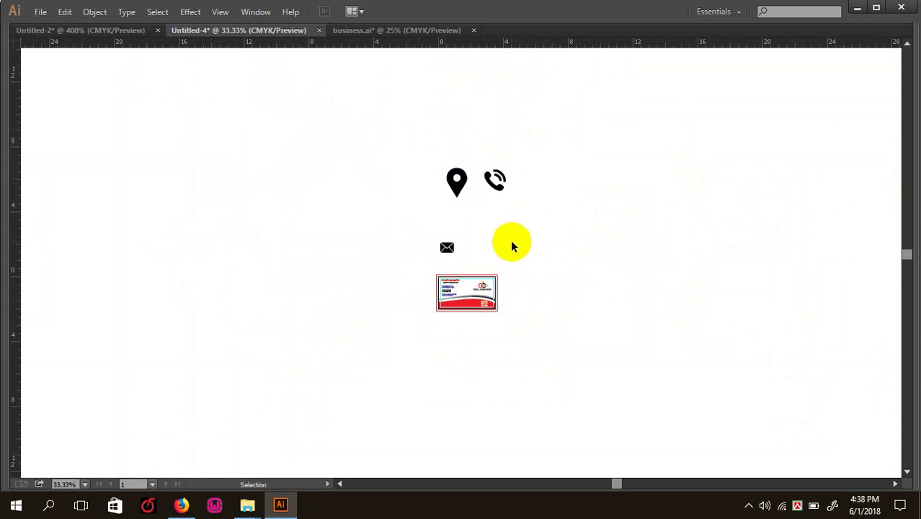
left_click_drag(513, 243, 395, 148)
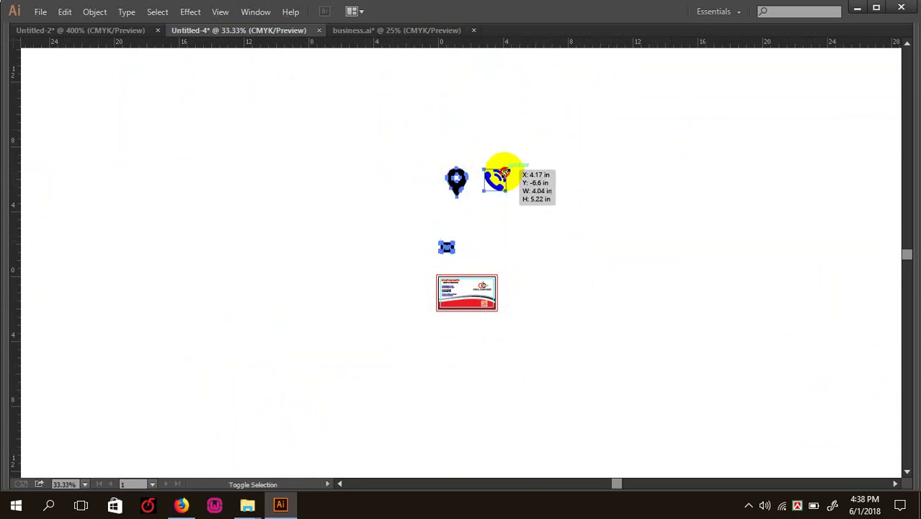
left_click_drag(504, 170, 388, 271)
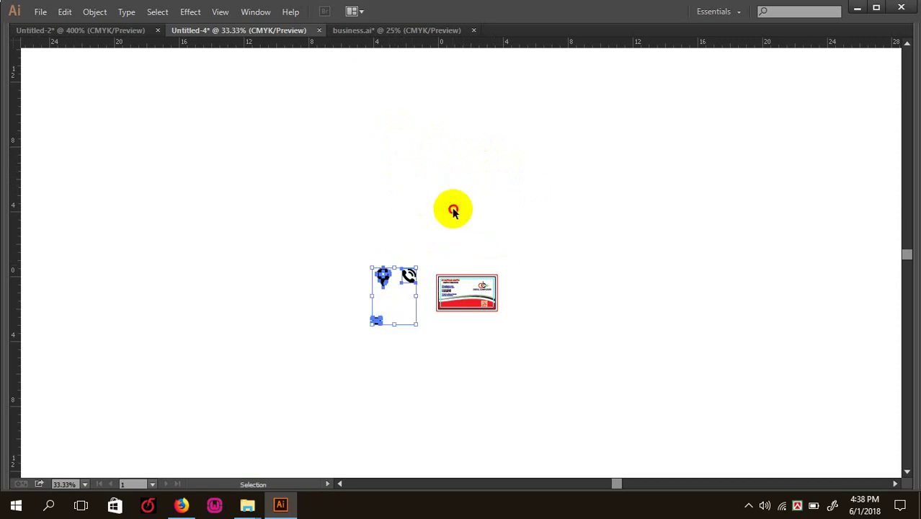
left_click(453, 208)
key("ctrl+plus")
key("ctrl+plus")
key("ctrl+plus")
key("ctrl+plus")
key("ctrl+plus")
key("ctrl+plus")
key("ctrl+plus")
scroll(420, 334, "down", 5)
scroll(421, 335, "left", 3)
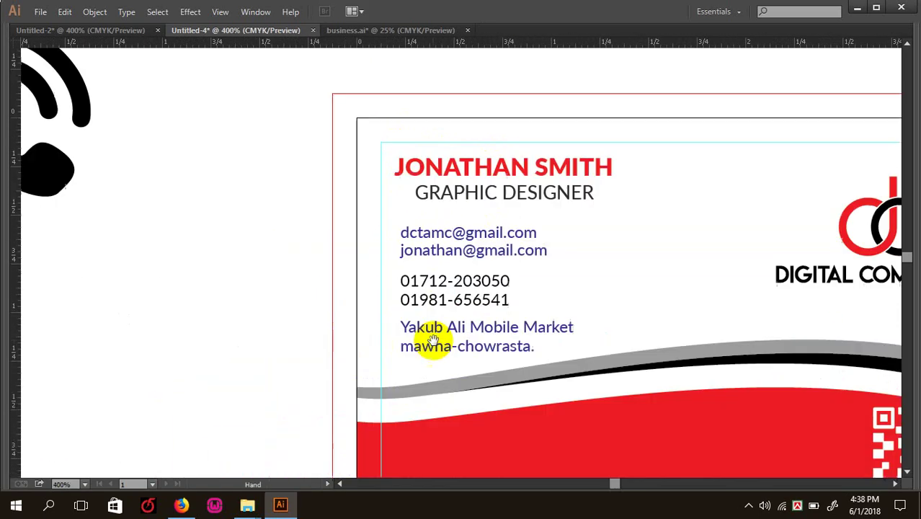
- Show rulers, draw a small black circle and move it onto the business card
key("Tab")
key("ctrl+r")
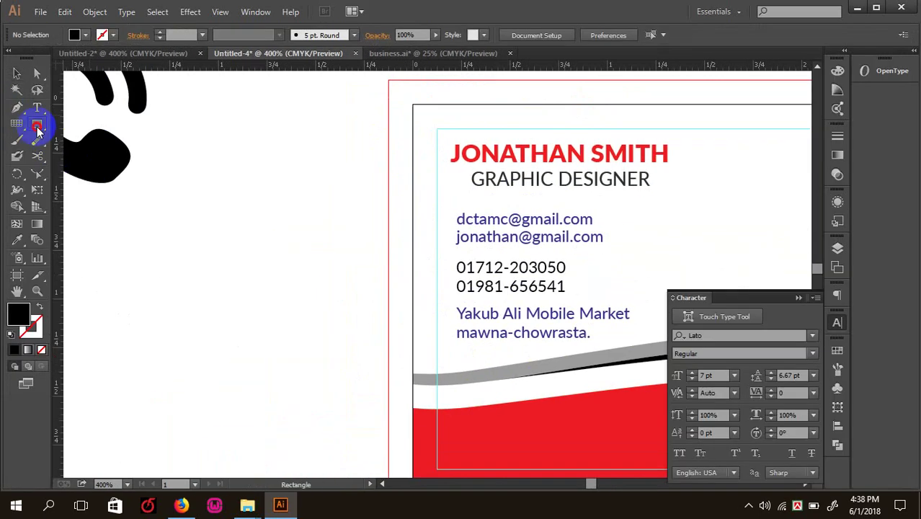
left_click_drag(38, 128, 75, 157)
left_click_drag(249, 227, 251, 256)
key("v")
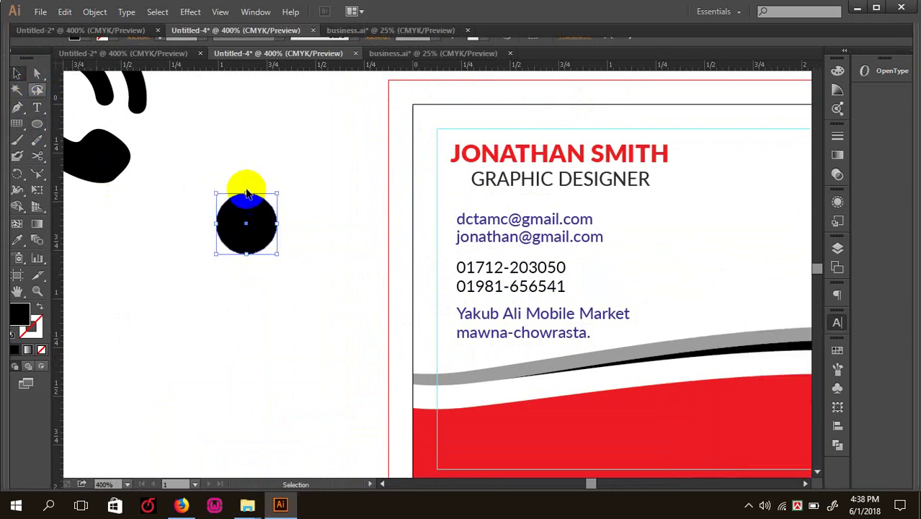
key("Tab")
left_click_drag(229, 199, 435, 204)
- Size the circle beside the email lines and copy it down beside the phone and address lines
key("ctrl+equal")
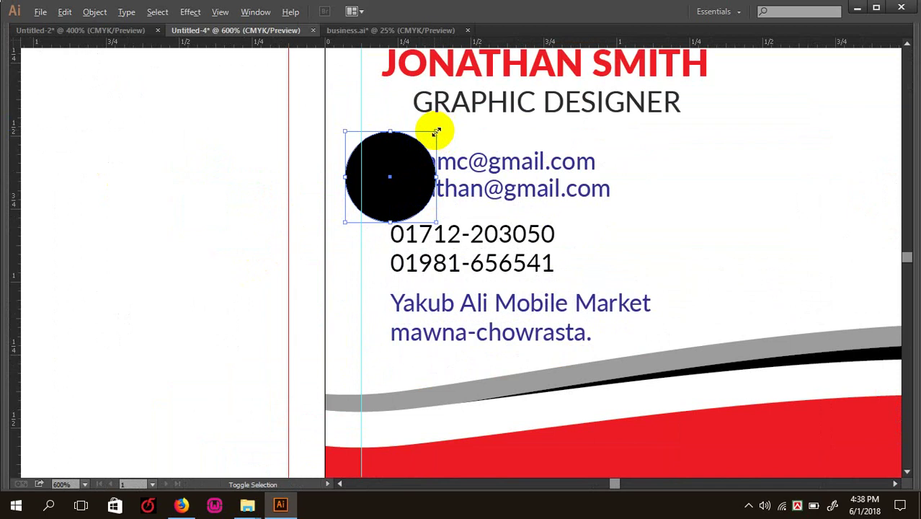
left_click_drag(437, 132, 366, 175)
key("ctrl+equal")
mouse_move(338, 143)
left_mouse_down()
mouse_move(350, 154)
mouse_move(347, 146)
left_mouse_up()
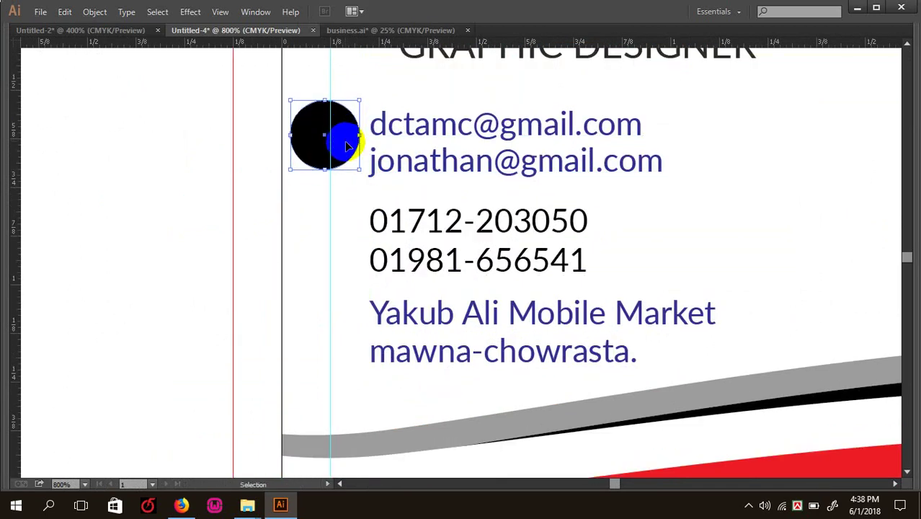
key("Down")
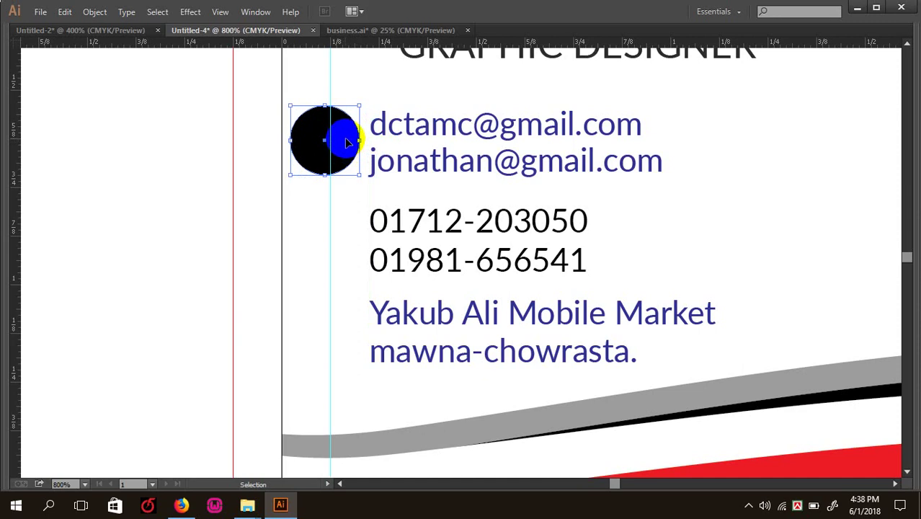
key("ctrl+shift+bracketright")
left_click_drag(359, 105, 358, 108)
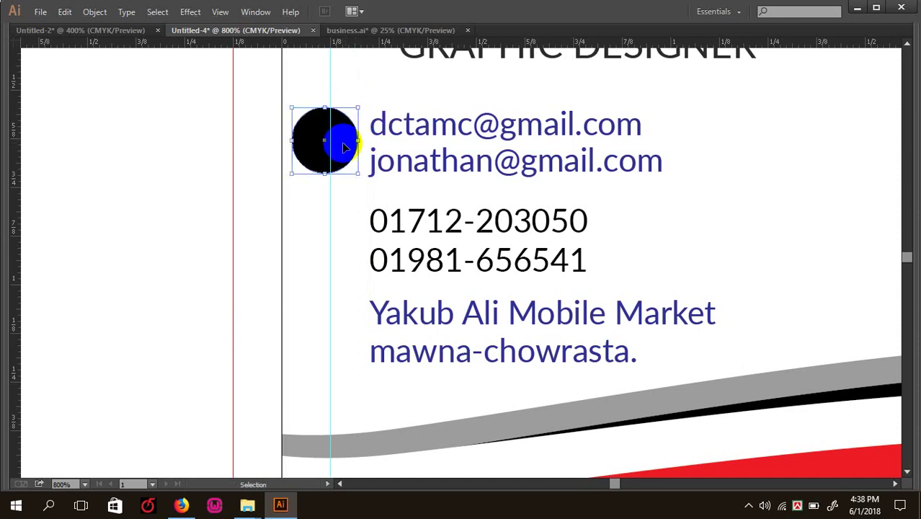
left_click_drag(345, 149, 348, 329)
- Select all three circles and fill them with the red sampled from the wave
left_click(150, 258)
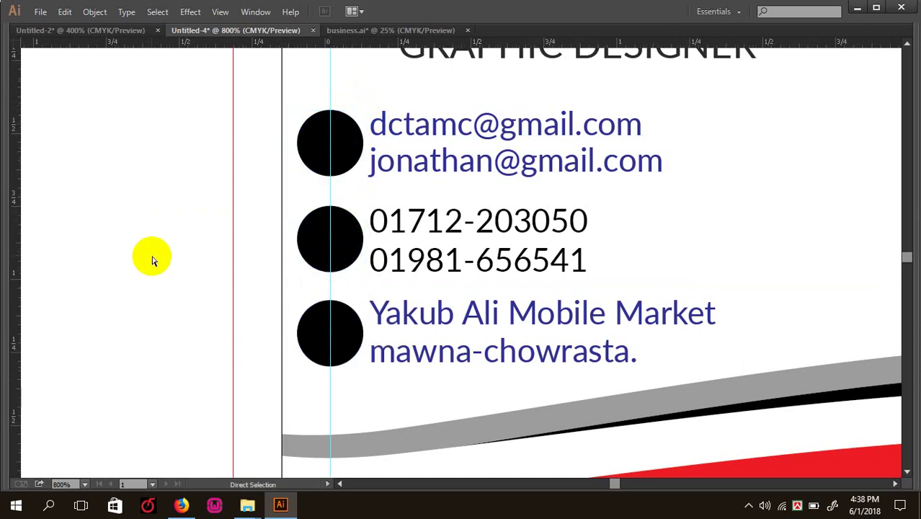
key("ctrl+minus")
left_click(405, 245, "shift")
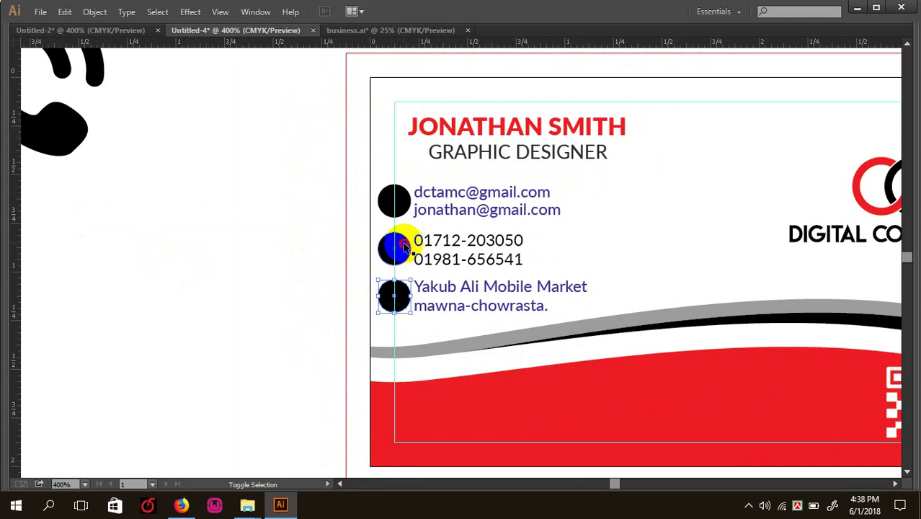
left_click(404, 205, "shift")
key("Tab")
left_click(20, 245)
key("Tab")
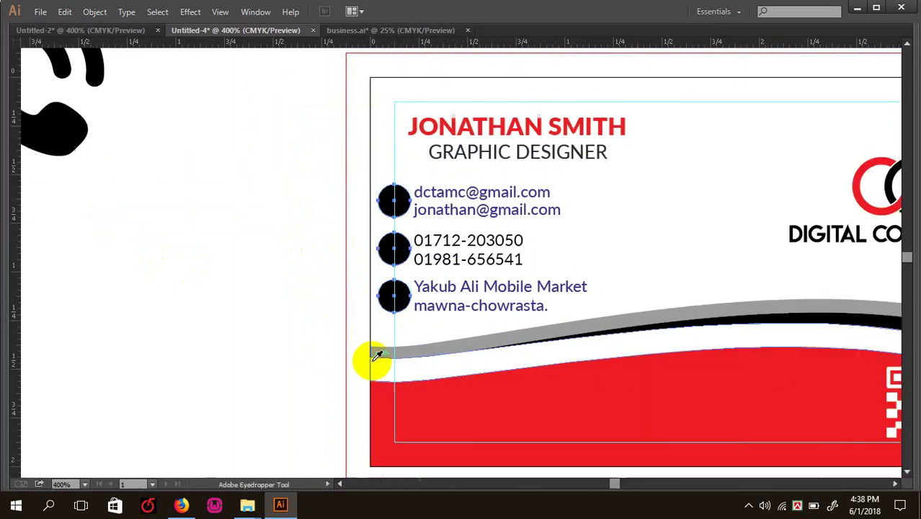
left_click(479, 408)
- Select the phone icon and begin scaling it down
key("Tab")
key("ctrl+minus")
left_click(17, 73)
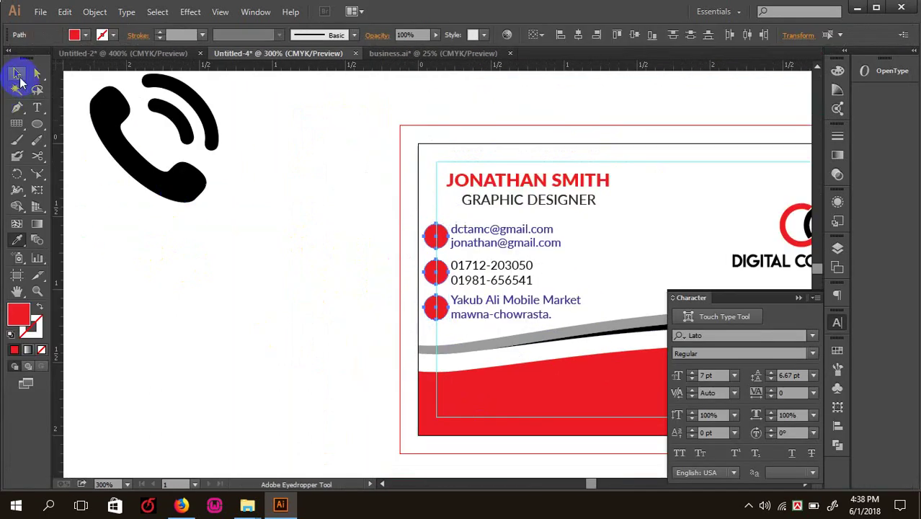
left_click(176, 181)
left_click_drag(219, 204, 421, 291)
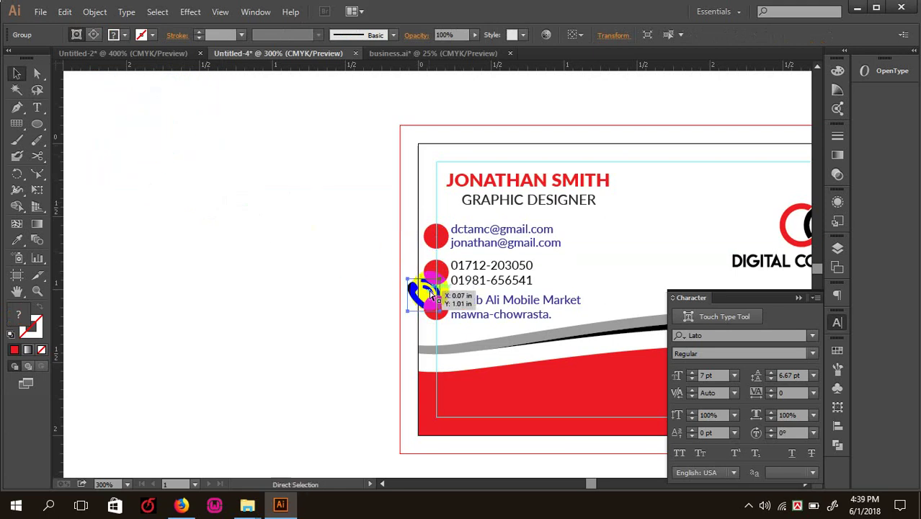
- Shrink the phone icon and move it onto the middle red circle
scroll(422, 295, "up", 4)
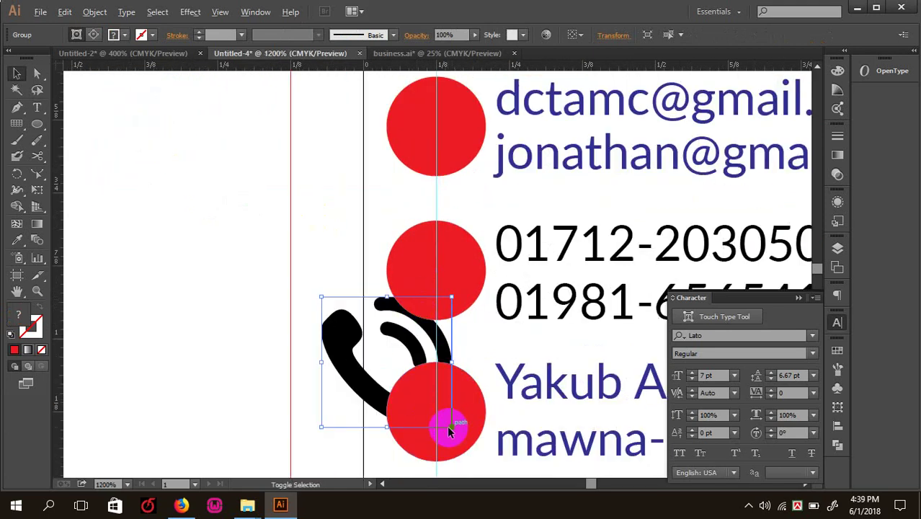
left_click(447, 425)
left_click(335, 349)
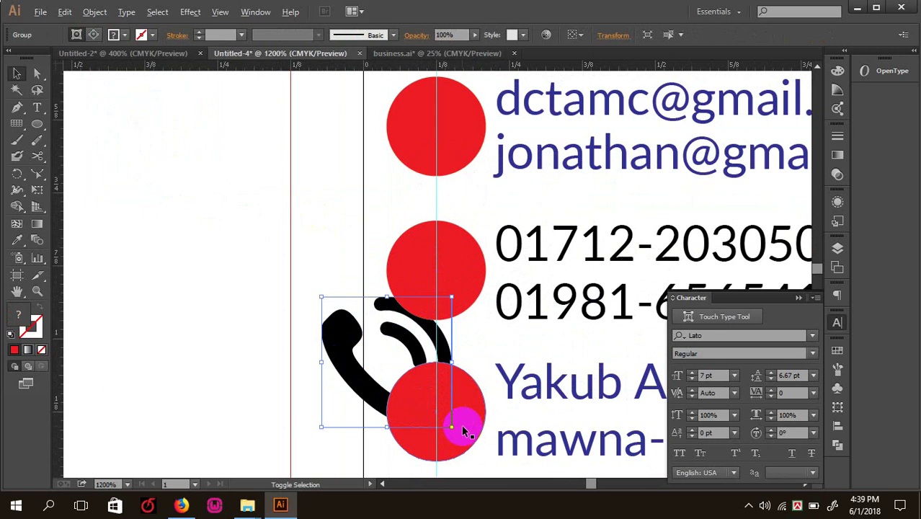
left_click_drag(452, 428, 420, 280)
key("ctrl+=")
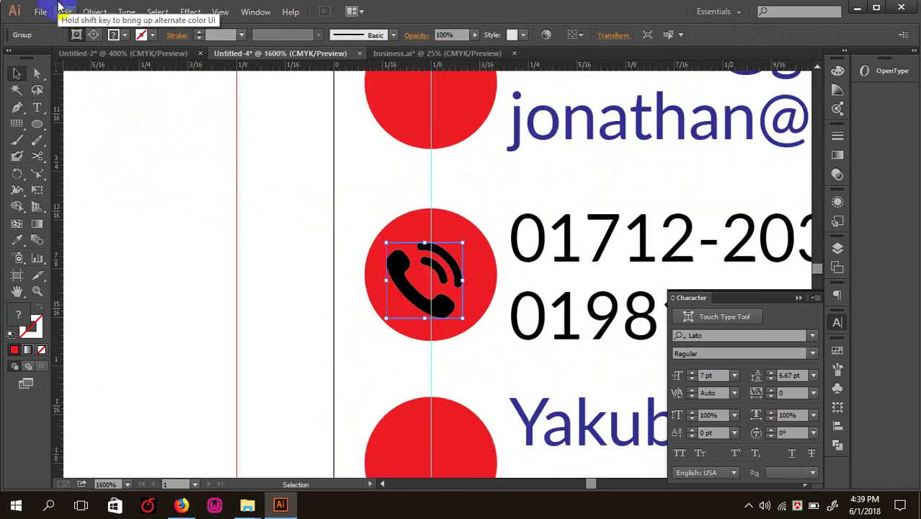
- Try a near-white fill on the phone icon, then revert it to black
left_click(75, 34)
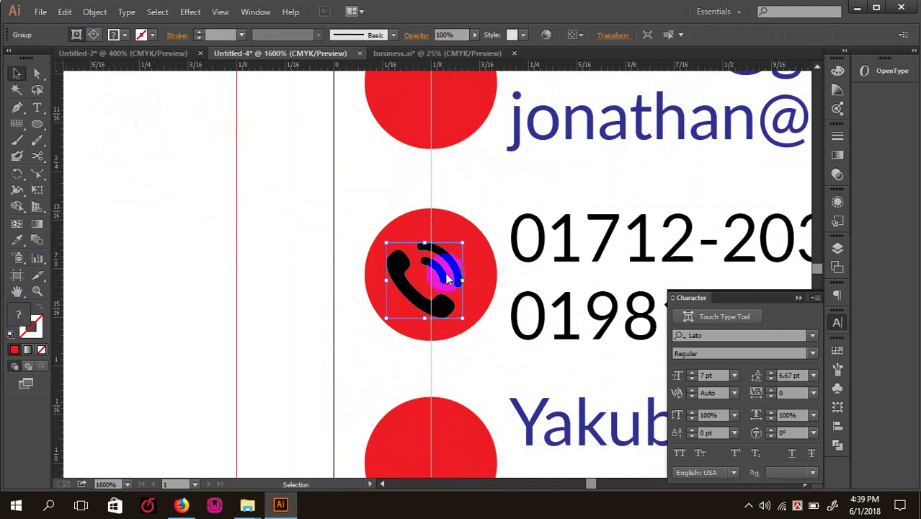
left_click_drag(524, 248, 513, 216)
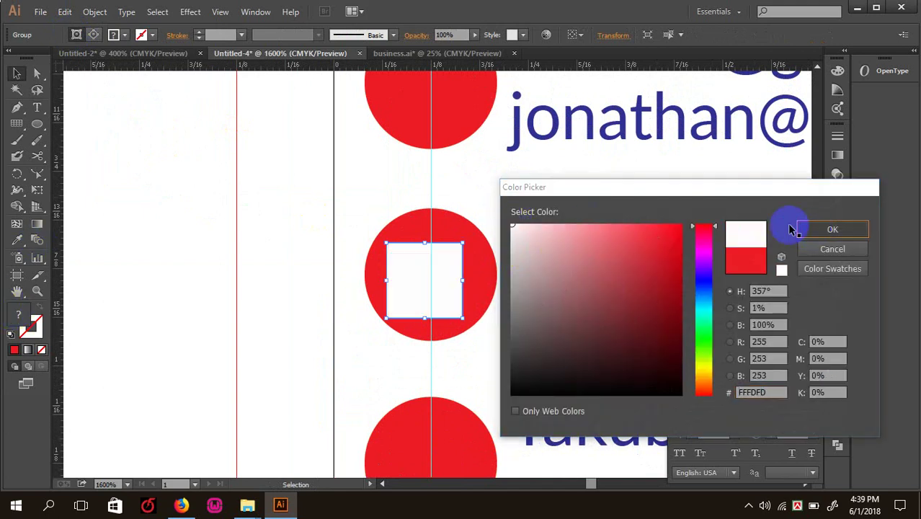
left_click(814, 229)
left_click(76, 34)
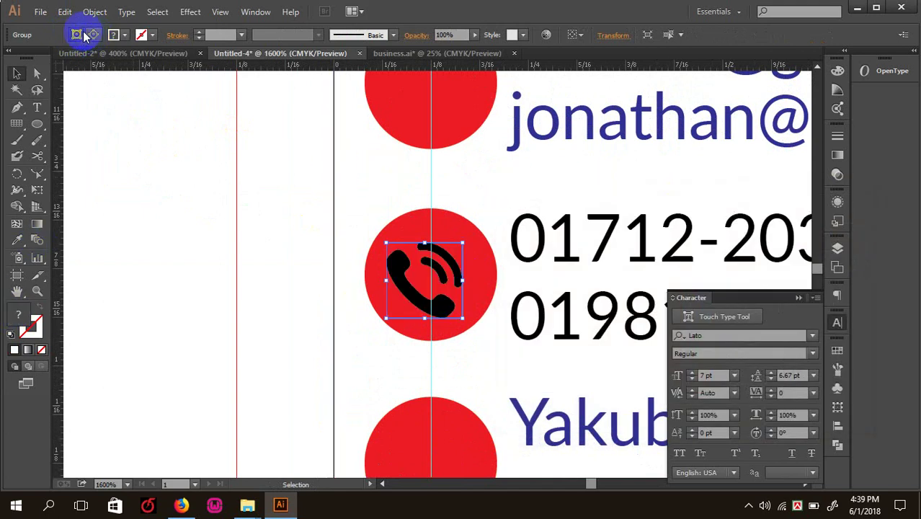
left_click(131, 205)
scroll(137, 187, "down", 8)
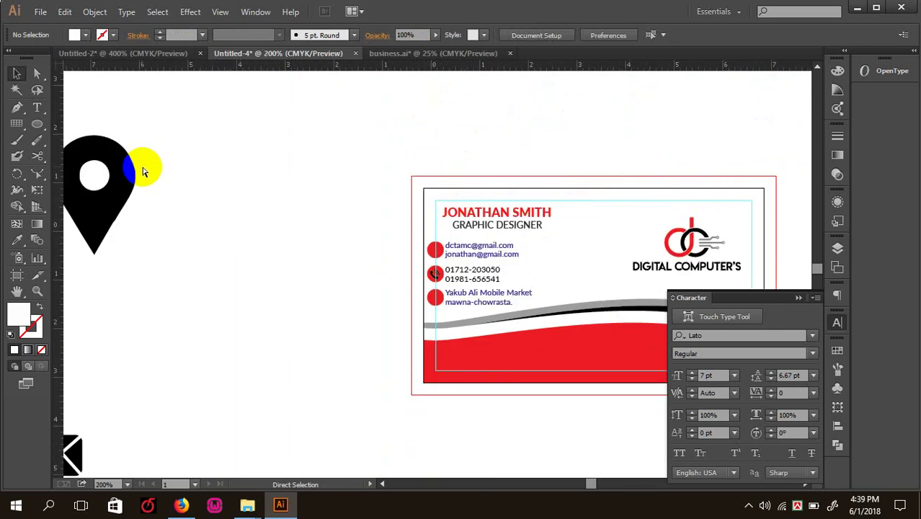
- Move the location pin onto the card and shrink it to fit the red circle beside the address
left_click_drag(274, 248, 458, 253)
scroll(472, 244, "up", 3)
scroll(472, 244, "up", 1)
scroll(684, 313, "up", 1)
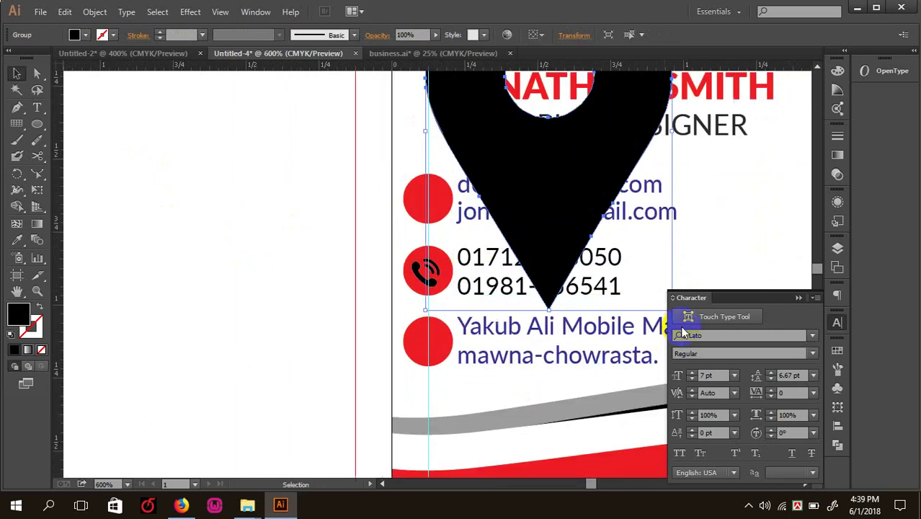
scroll(653, 242, "down", 1)
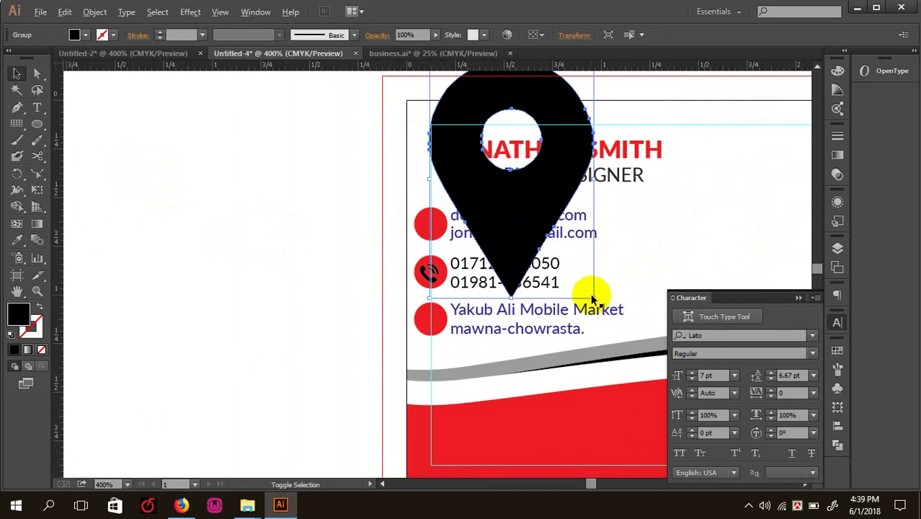
left_click_drag(592, 298, 433, 322)
key("ctrl+plus")
key("ctrl+plus")
key("ctrl+plus")
left_click_drag(470, 296, 459, 333)
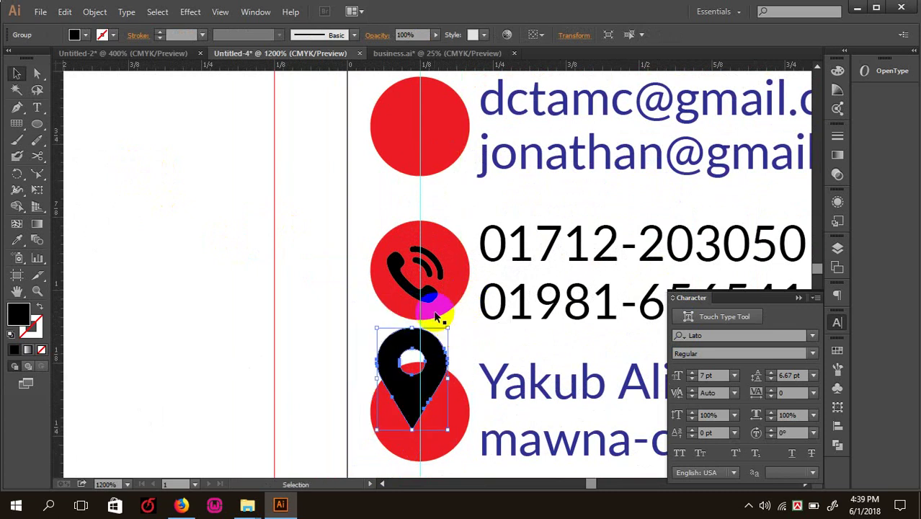
scroll(436, 304, "down", 3)
mouse_move(431, 243)
left_mouse_down()
mouse_move(441, 271)
mouse_move(448, 246)
mouse_move(437, 275)
mouse_move(441, 257)
left_mouse_up()
left_click(287, 239)
key("ctrl+minus")
key("ctrl+minus")
key("ctrl+minus")
key("ctrl+minus")
key("ctrl+minus")
key("ctrl+minus")
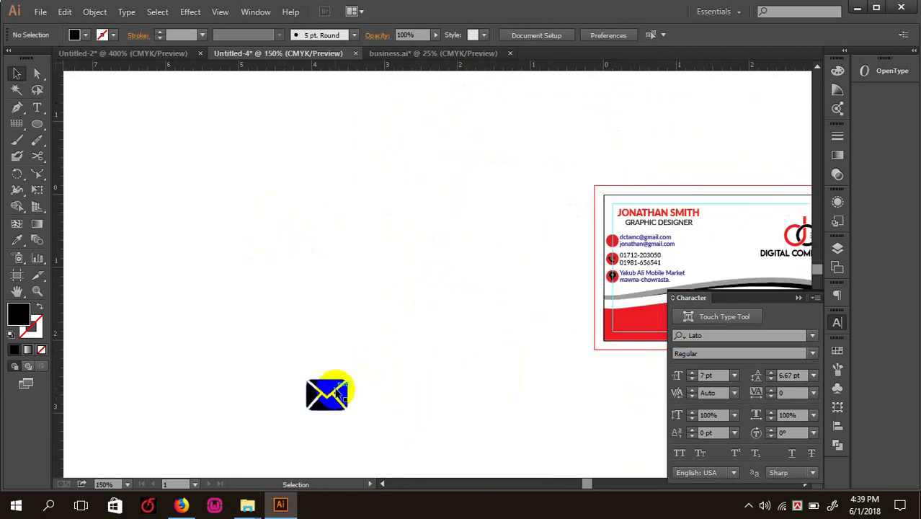
- Move the envelope onto the card and shrink it over the email circle
left_click_drag(335, 392, 612, 229)
key("ctrl+plus")
key("ctrl+plus")
key("ctrl+plus")
key("ctrl+plus")
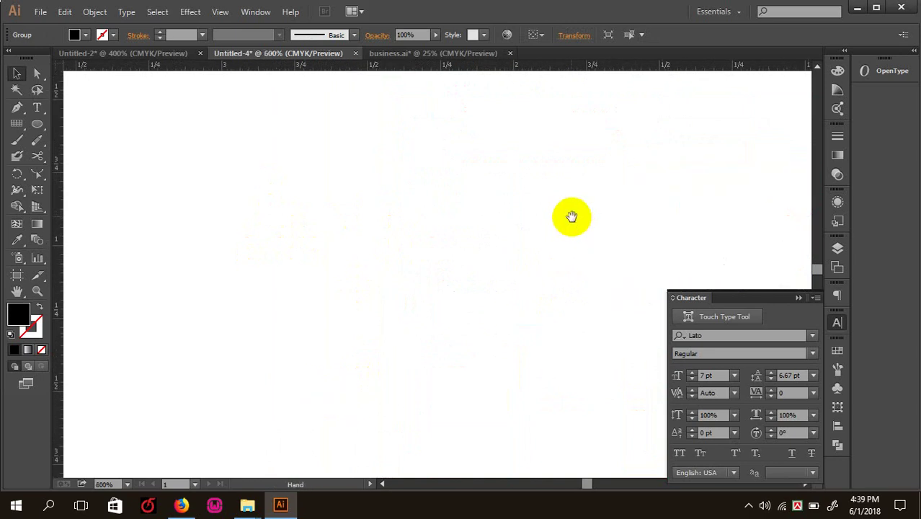
left_click_drag(261, 245, 421, 278)
key("ctrl+plus")
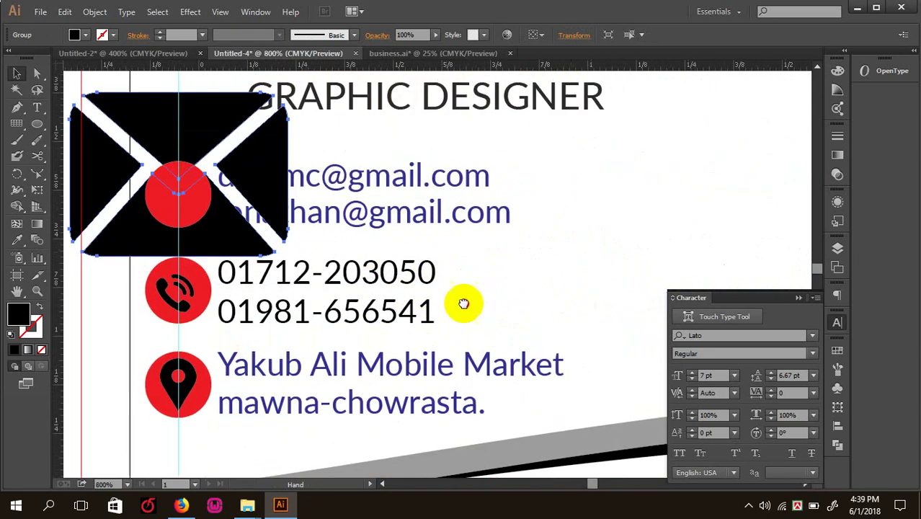
left_click_drag(464, 303, 645, 372)
left_click_drag(467, 161, 382, 215)
- Nudge the envelope down into the email circle, cancelling the Move dialog
key("ctrl+plus")
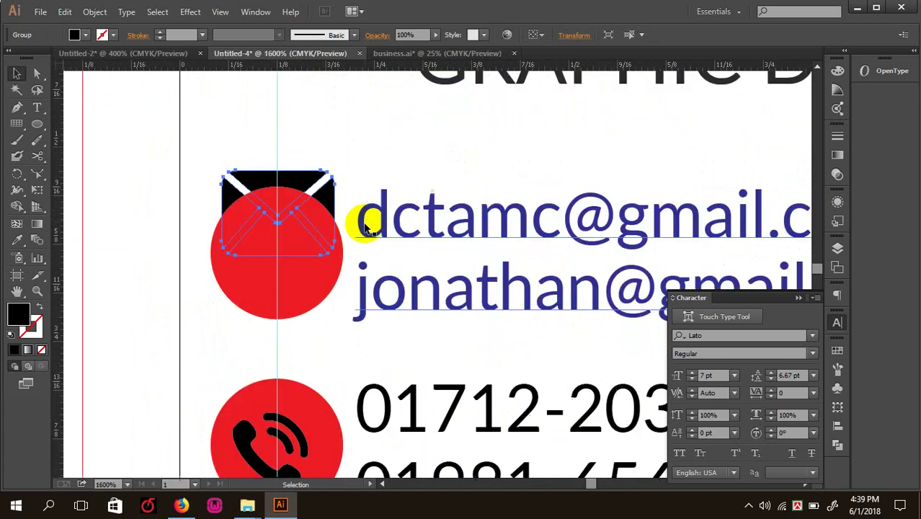
left_click_drag(308, 180, 328, 216)
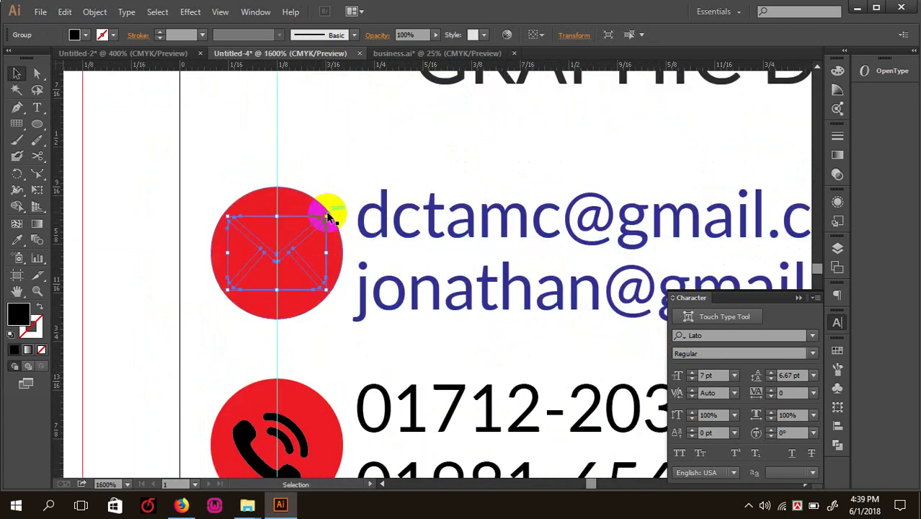
key("Return")
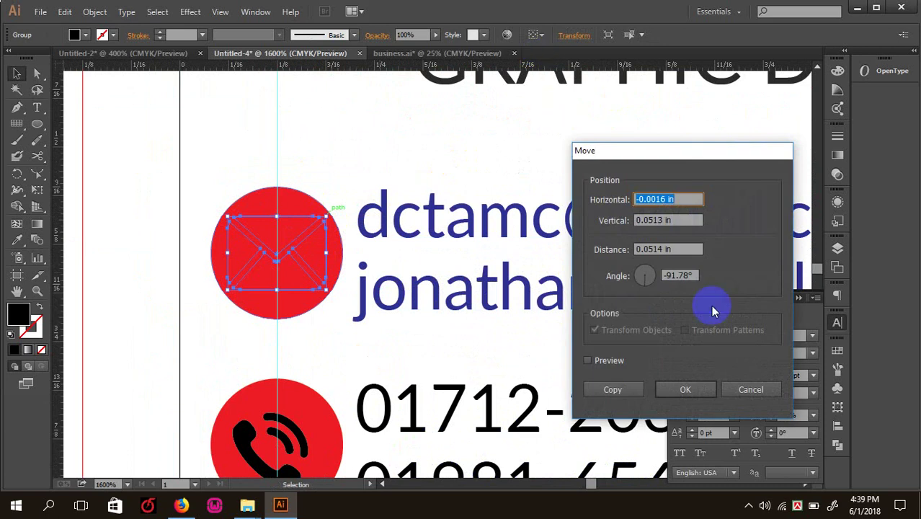
left_click(751, 390)
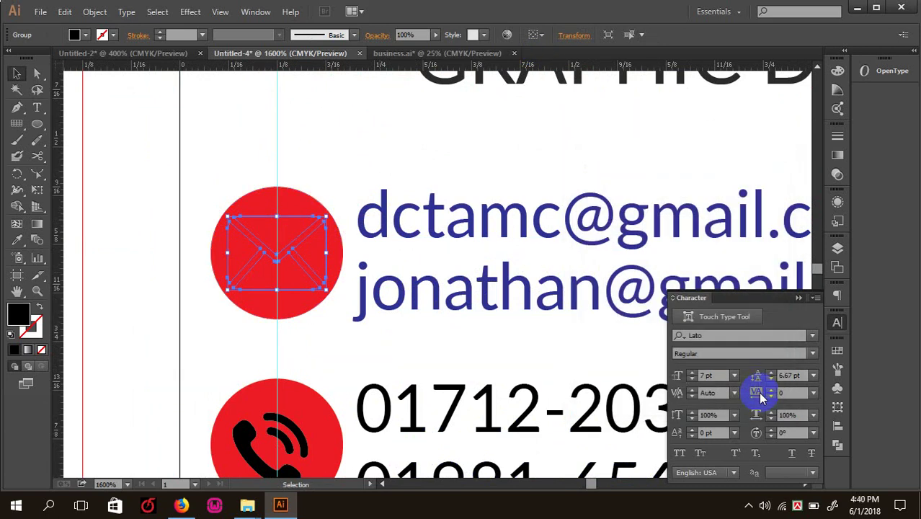
key("ctrl+minus")
key("ctrl+minus")
key("ctrl+minus")
key("ctrl+minus")
key("ctrl+minus")
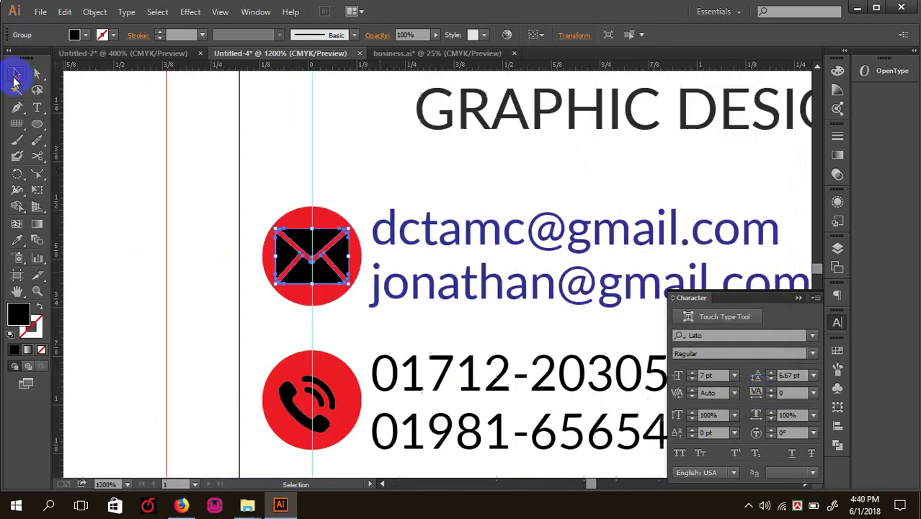
left_click(195, 137)
key("Tab")
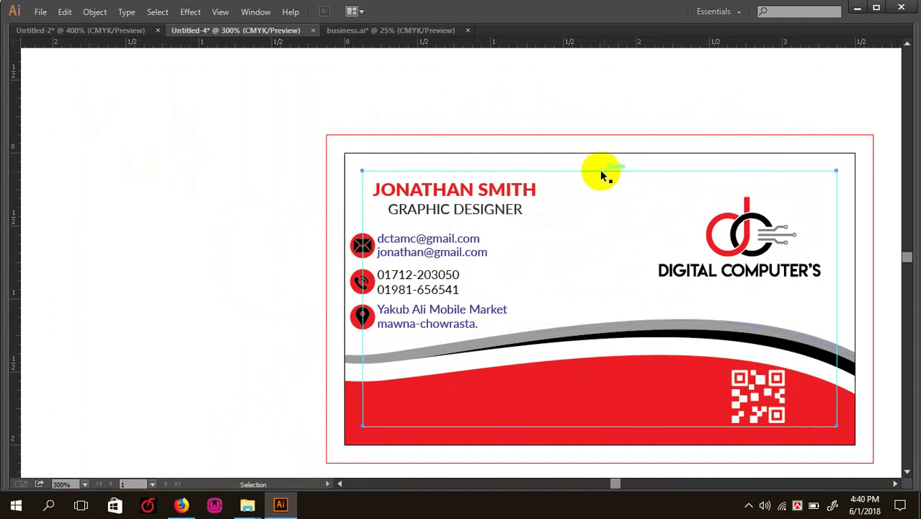
- Select the email, phone and address text and recolour it dark grey #2D2D2D
key("ctrl+minus")
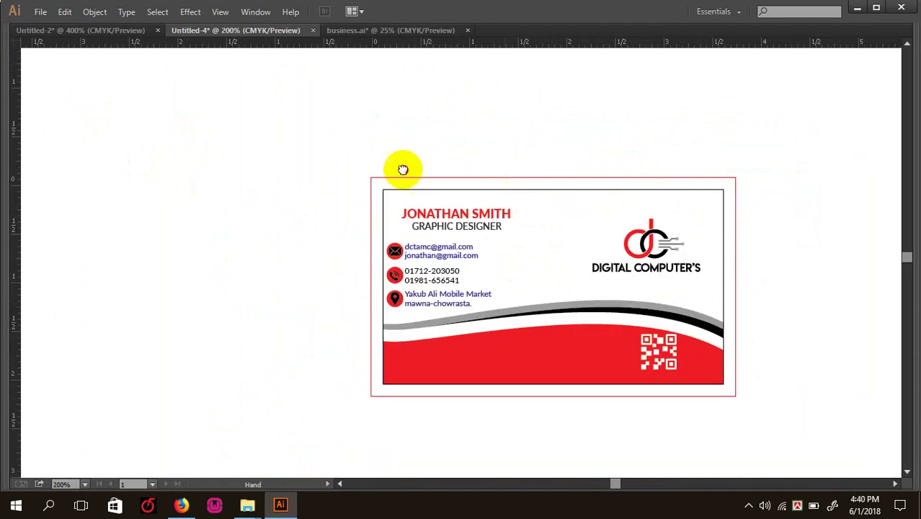
left_click(382, 169, "ctrl")
left_click(220, 185)
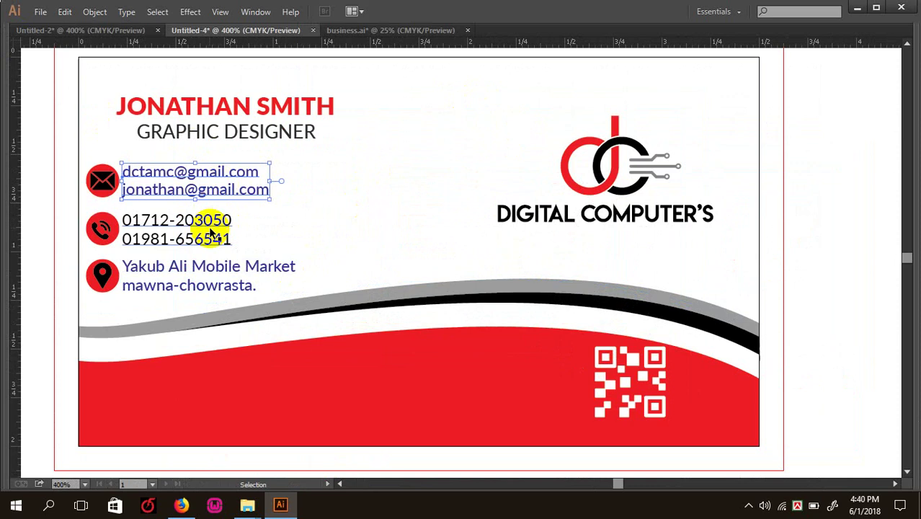
left_click(212, 222, "shift")
left_click(200, 267, "shift")
key("Tab")
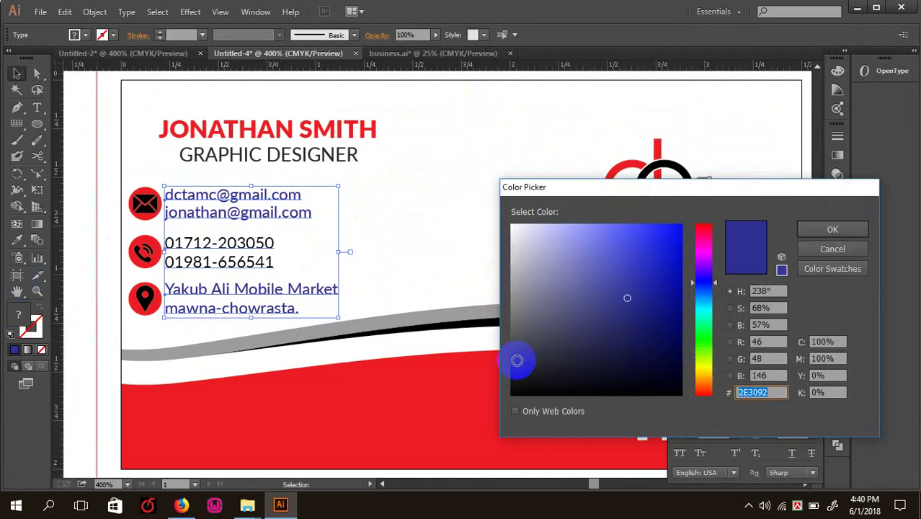
left_click(512, 365)
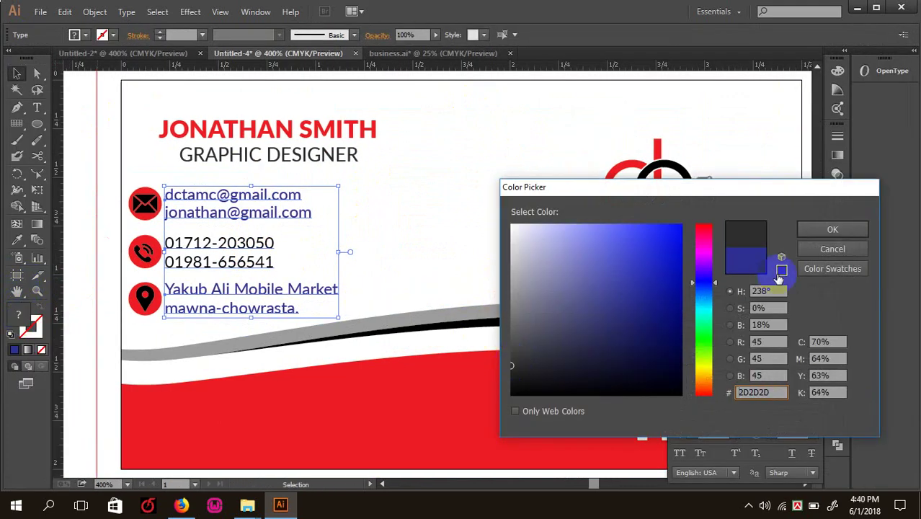
left_click(829, 231)
left_click(66, 231)
key("ctrl+minus")
key("ctrl+minus")
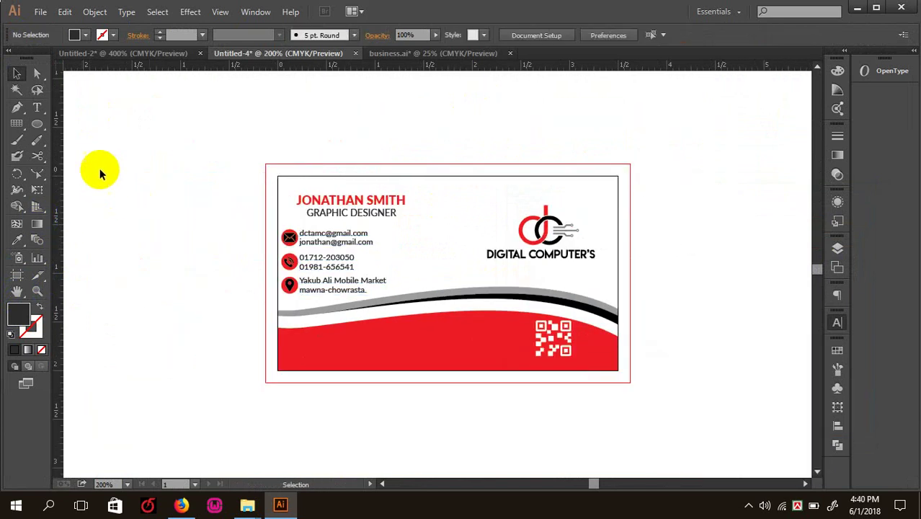
key("Tab")
key("ctrl+plus")
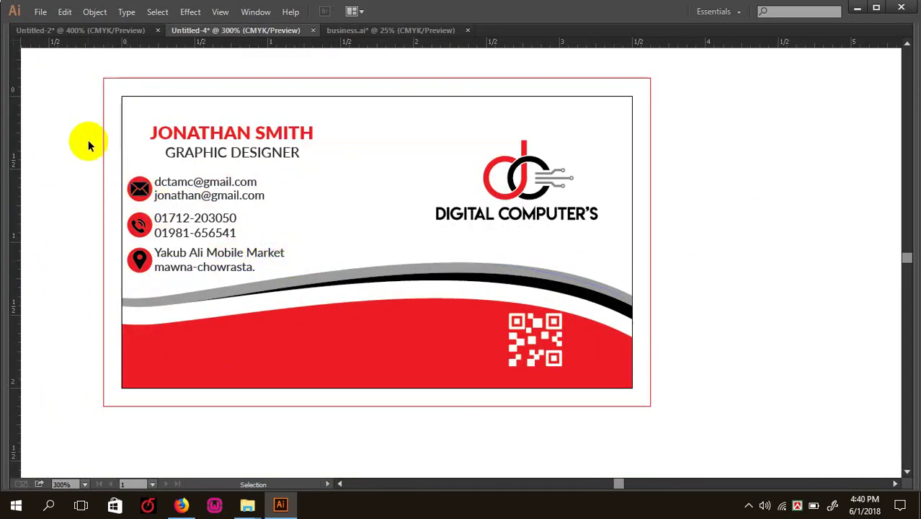
key("a")
left_click_drag(83, 140, 134, 164)
key("v")
left_click(137, 186)
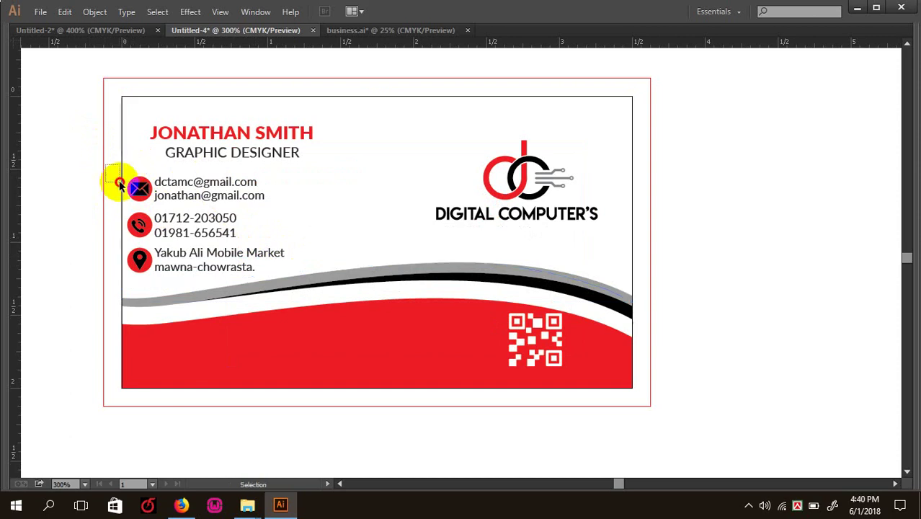
left_click(139, 225, "shift")
left_click(139, 261, "shift")
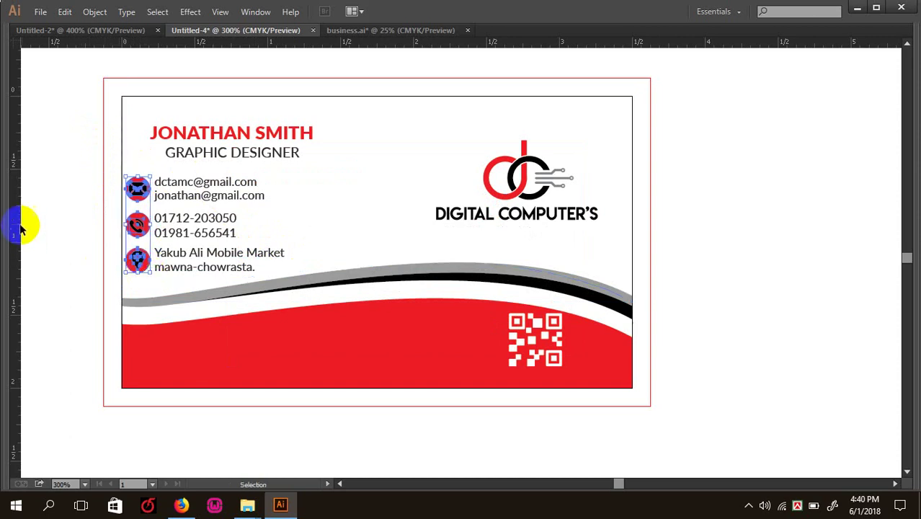
key("ctrl+shift+a")
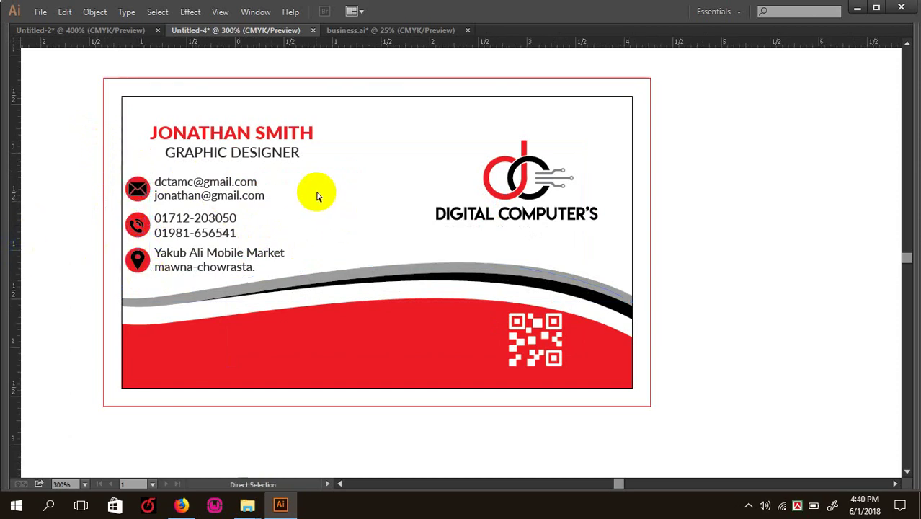
key("ctrl+minus")
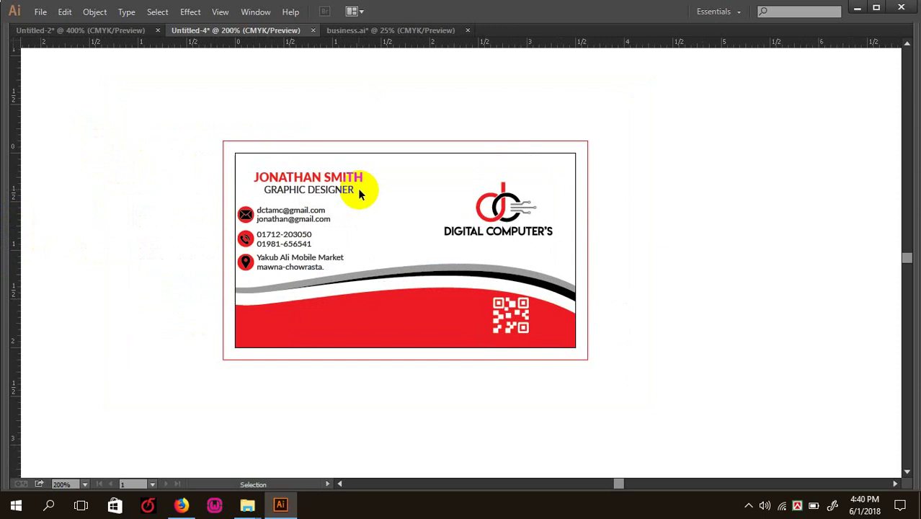
key("a")
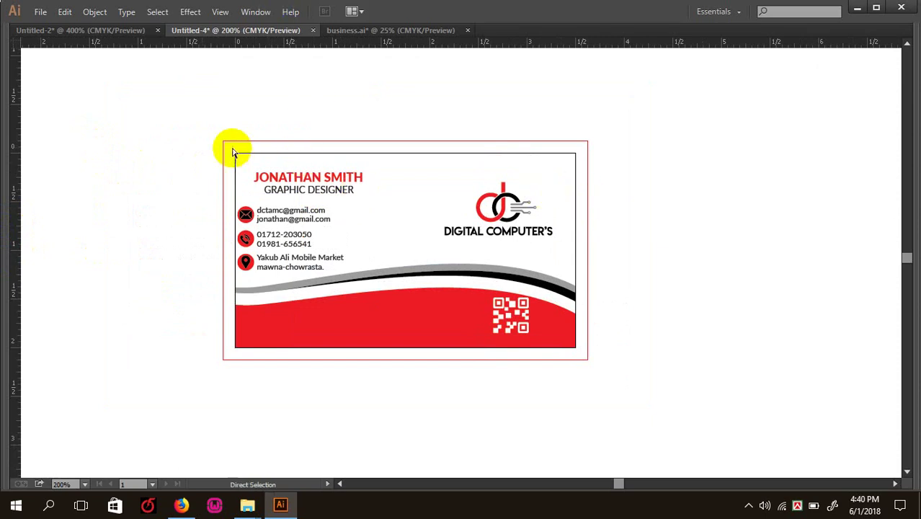
key("ctrl+plus")
left_click_drag(474, 223, 465, 245)
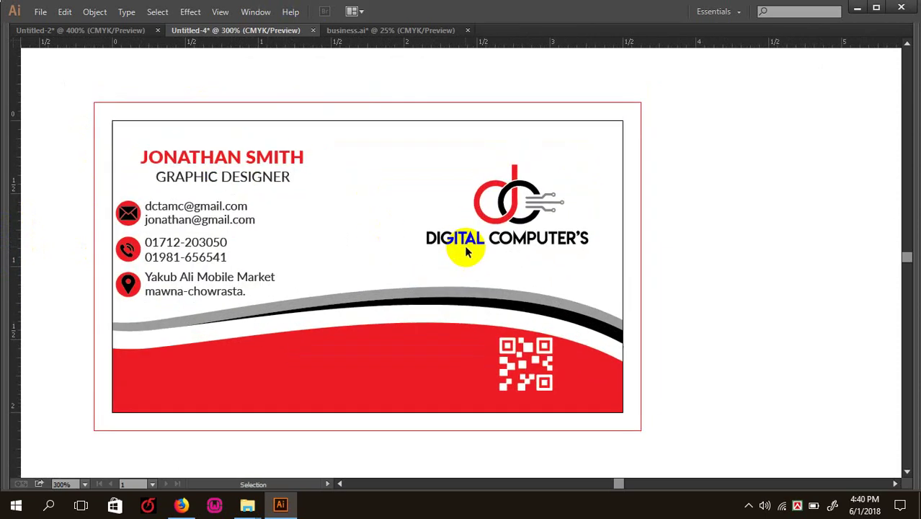
key("ctrl+plus")
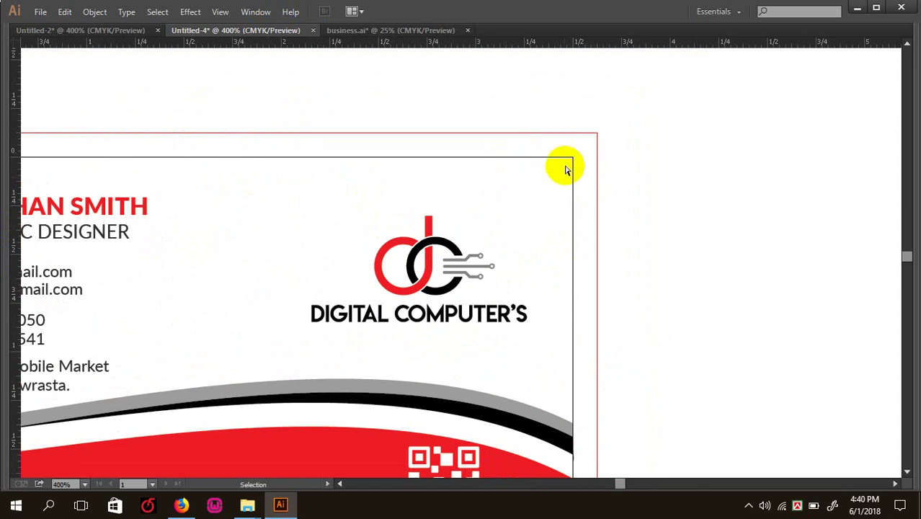
key("ctrl+minus")
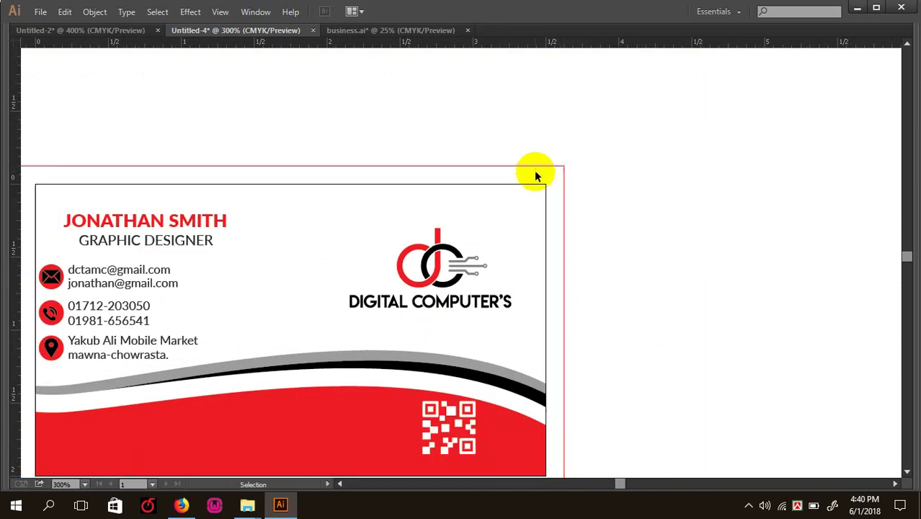
key("ctrl+minus")
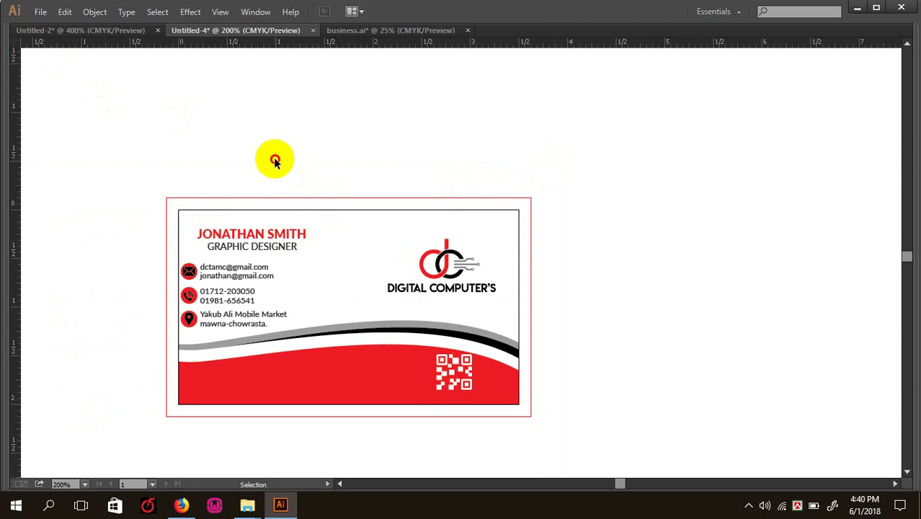
left_click(306, 241)
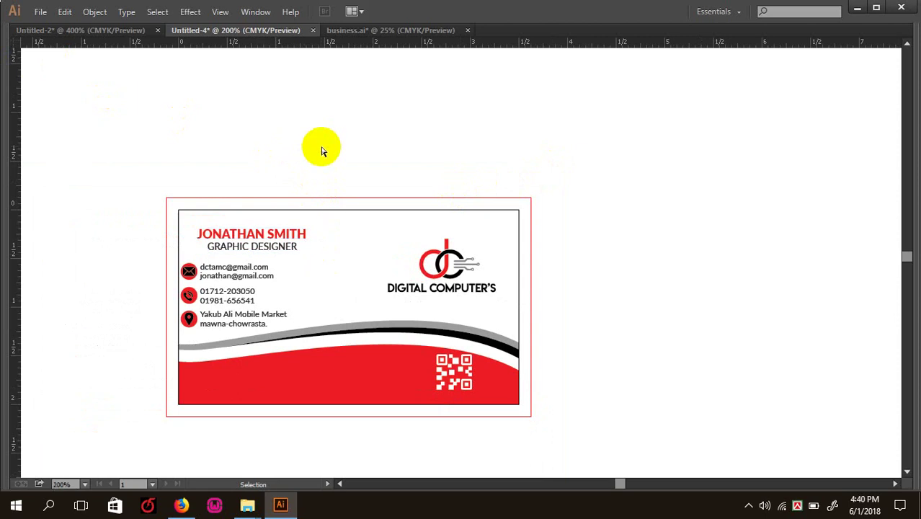
key("v")
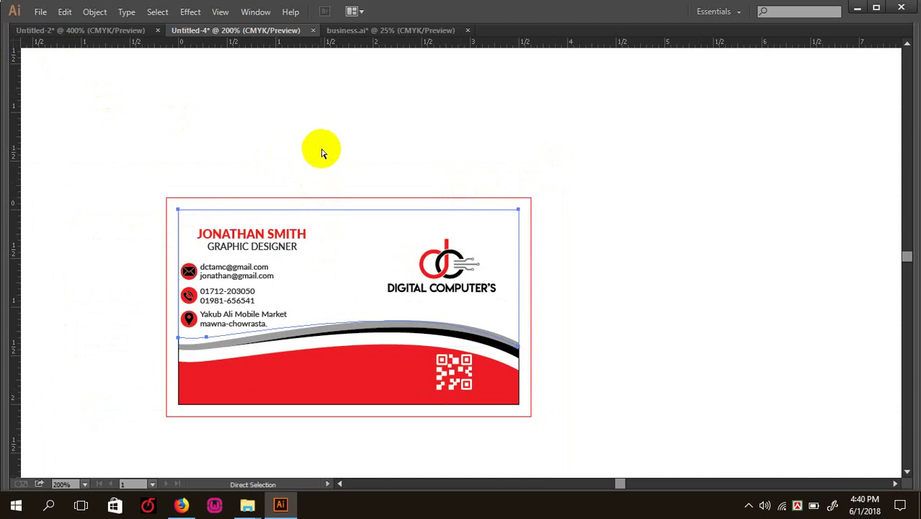
key("ctrl+minus")
key("ctrl+t")
key("Tab")
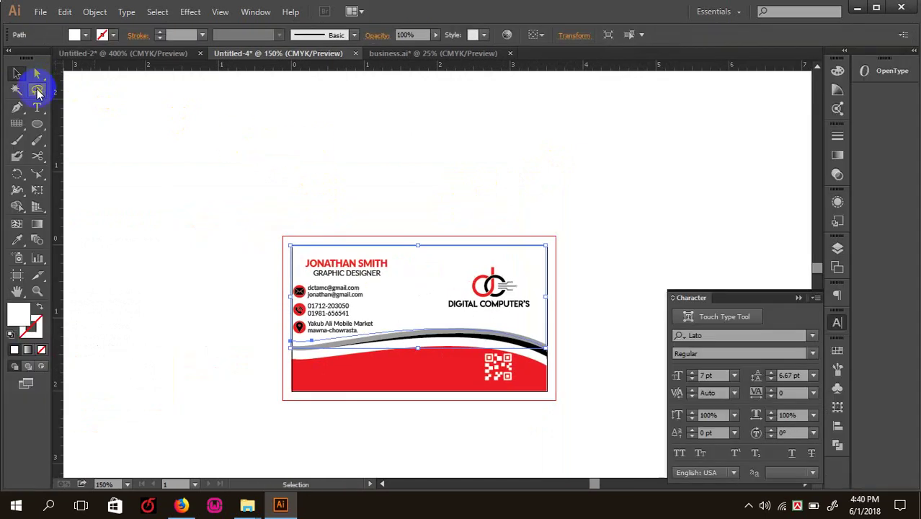
- Nudge the card artwork up slightly and scroll to empty canvas beside it
left_click_drag(243, 175, 552, 376)
left_click_drag(483, 374, 482, 364)
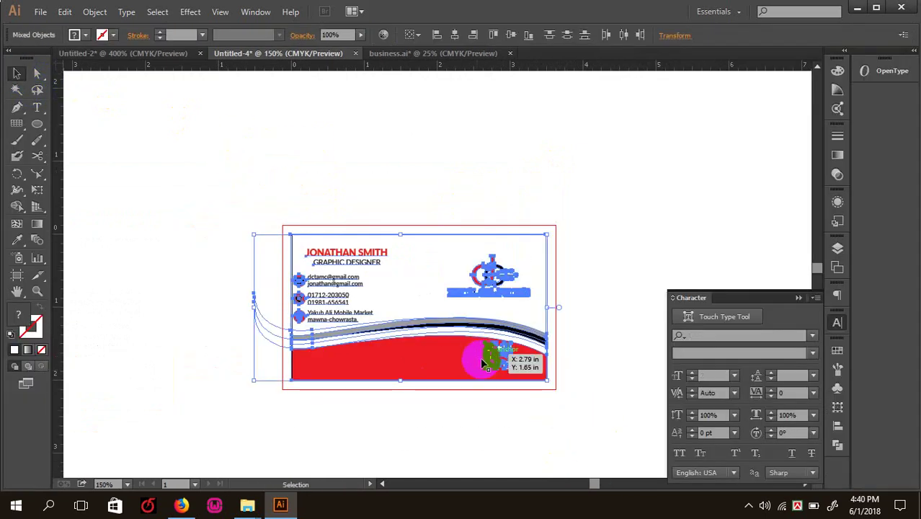
left_click(532, 423)
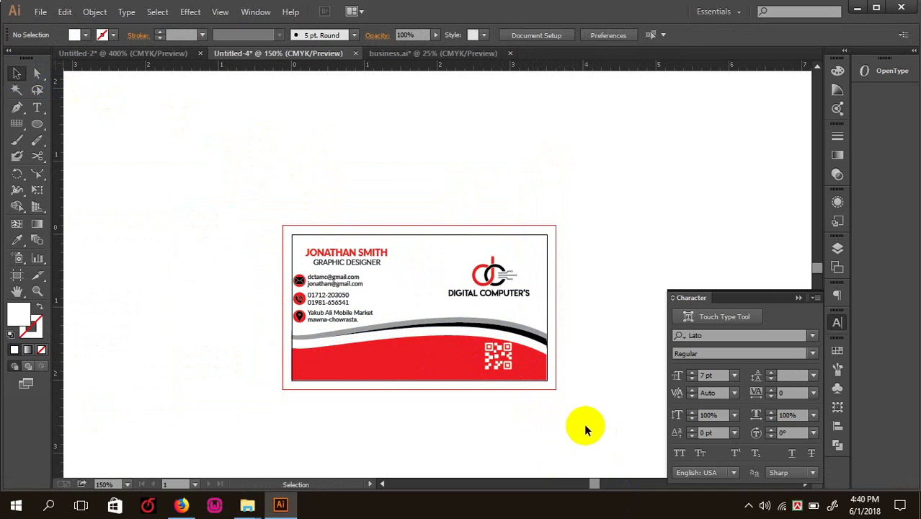
left_click_drag(585, 425, 318, 199)
key("ctrl+minus")
key("ctrl+minus")
scroll(385, 234, "right", 5)
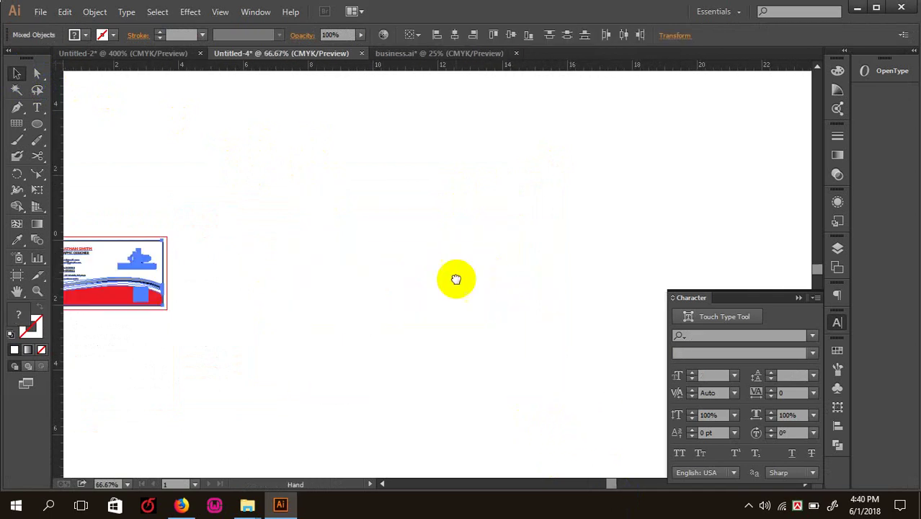
key("Tab")
key("Tab")
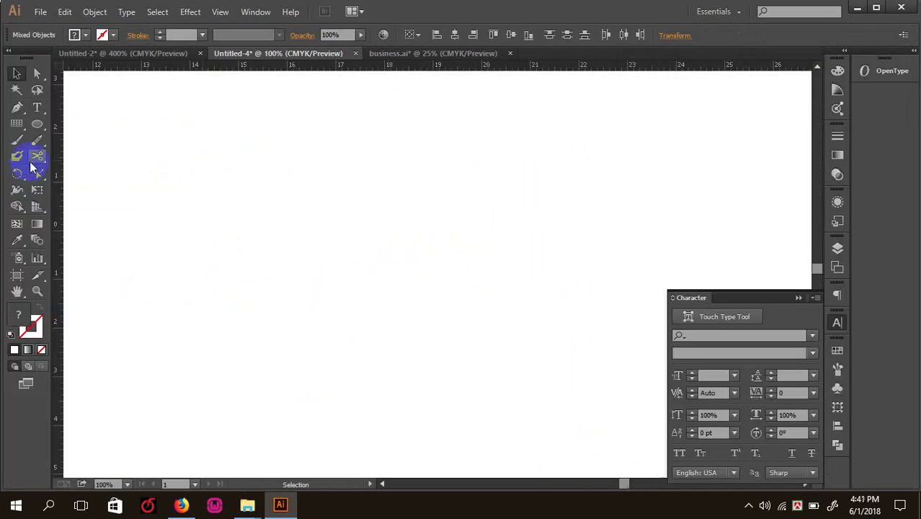
- Open the Rectangle dialog in empty space and enter an 8 in width
left_click_drag(39, 127, 78, 129)
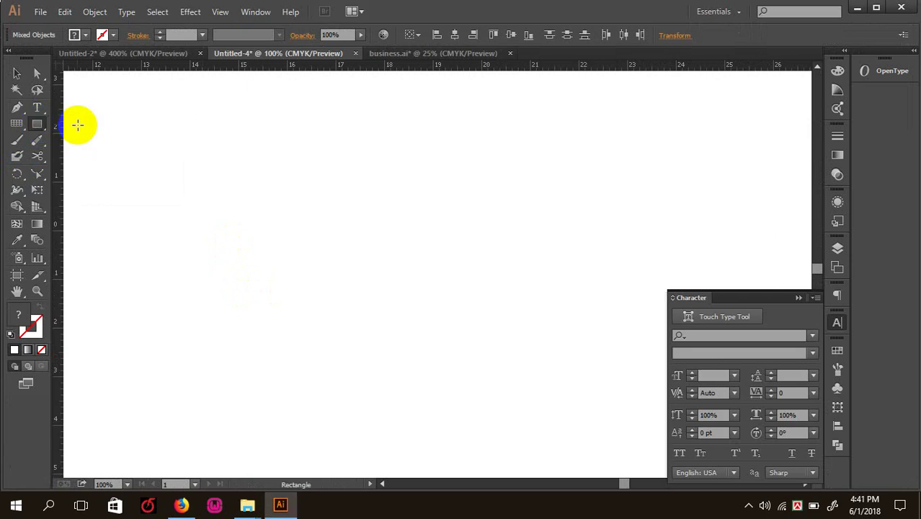
left_click(86, 220)
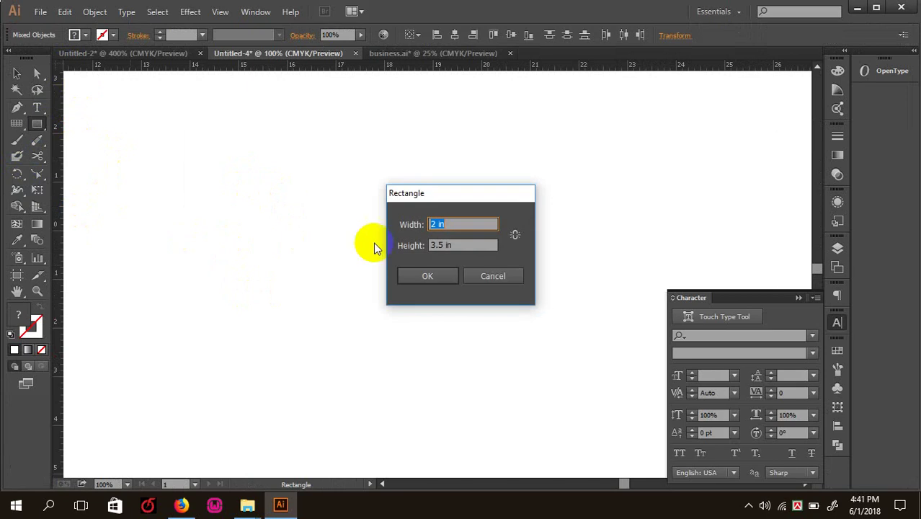
type("8")
key("Tab")
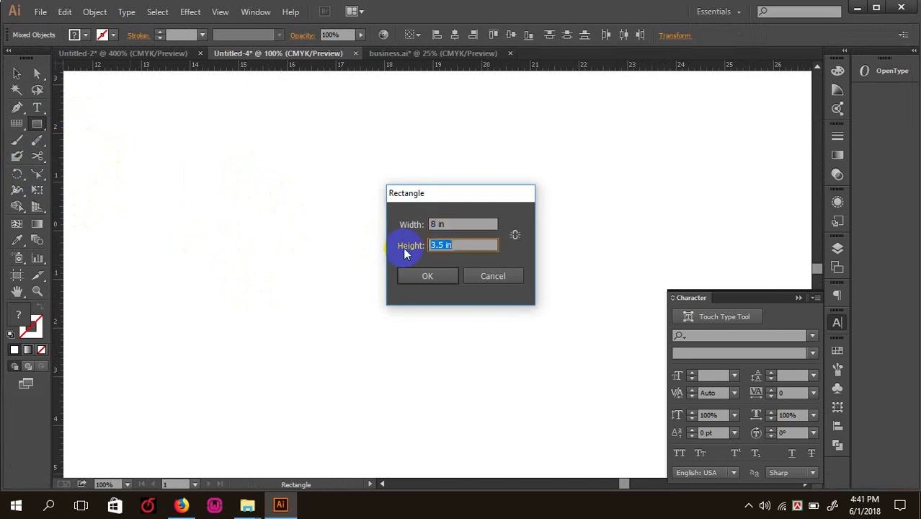
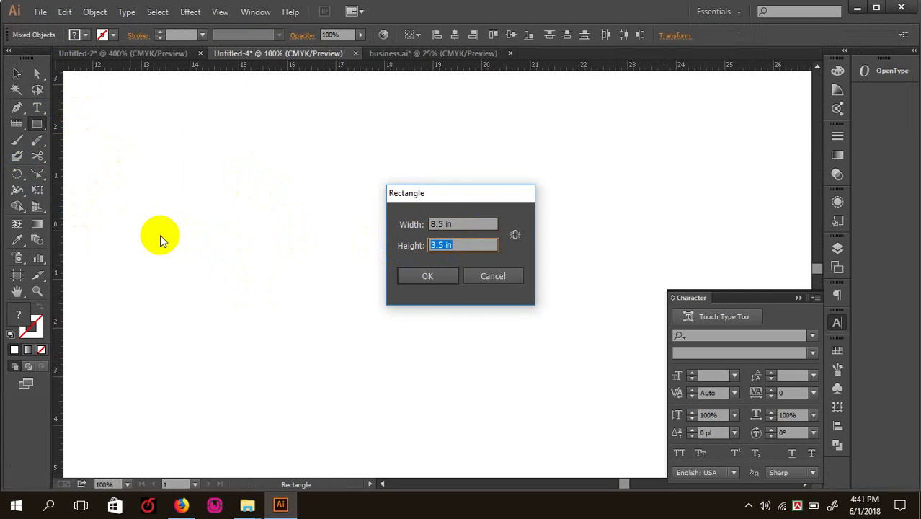
- Complete the letter rectangle at 8.5 × 11 in and select it
type("11")
key("Return")
key("ctrl+minus")
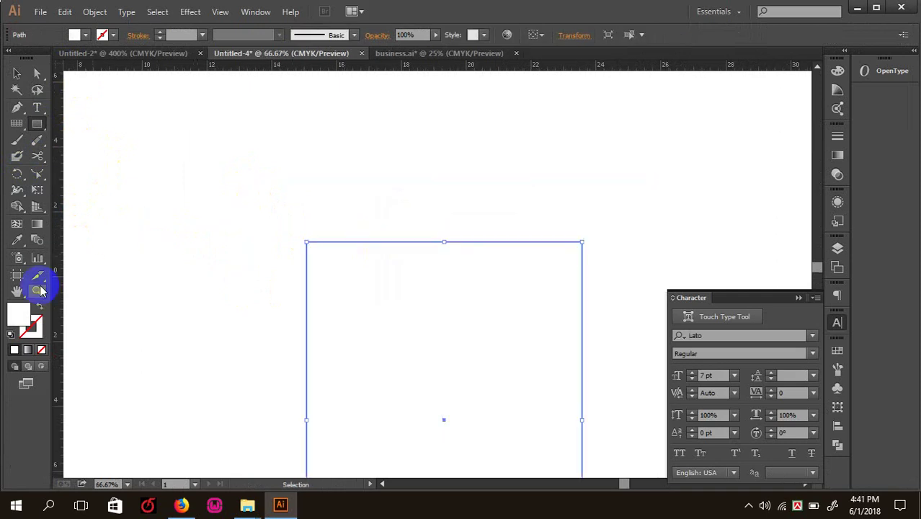
key("ctrl+minus")
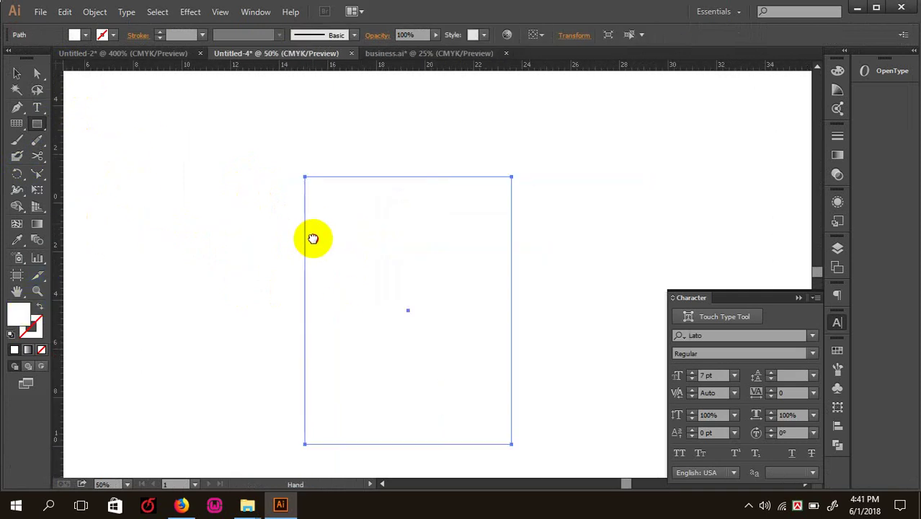
left_click(18, 73)
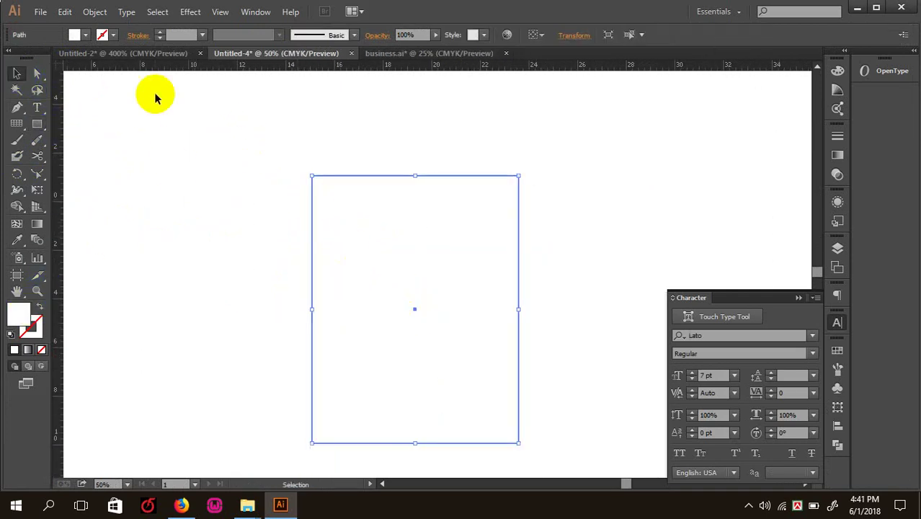
- Add an inset copy of the rectangle with Offset Path at -0.125 in
left_click(95, 12)
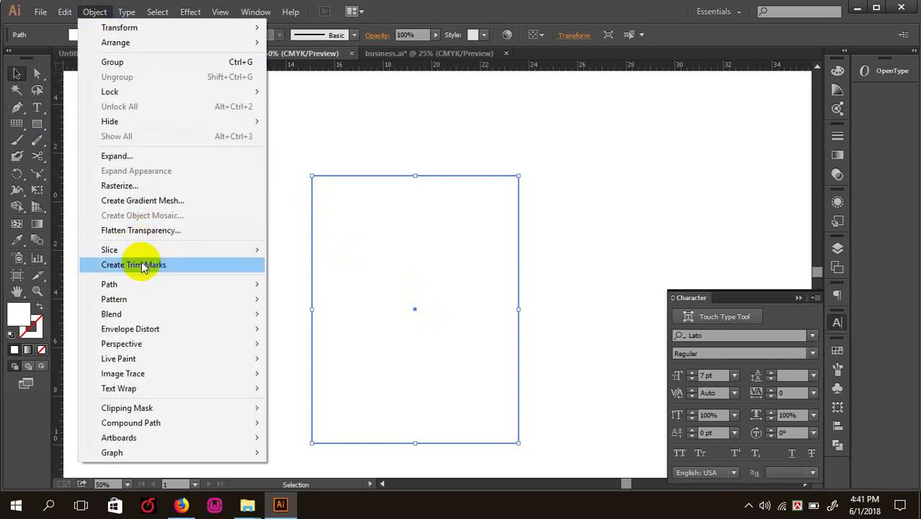
mouse_move(147, 288)
left_click(354, 334)
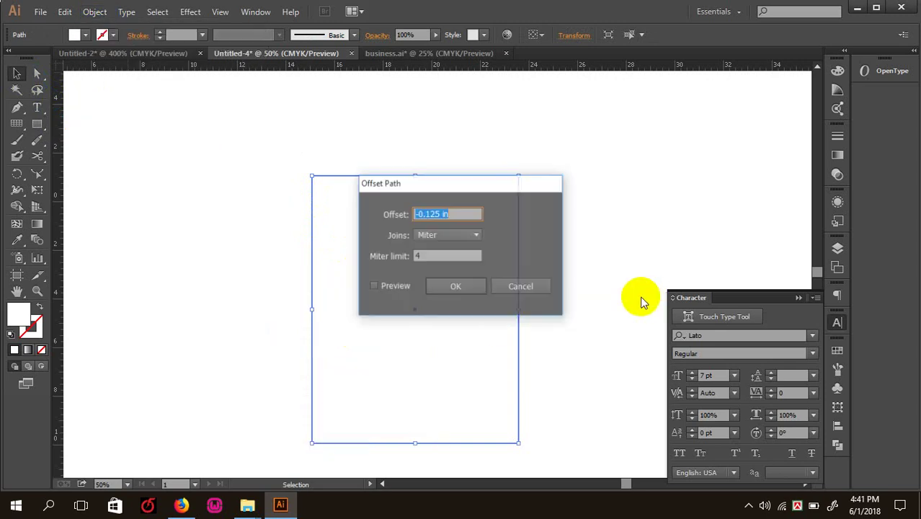
left_click(395, 287)
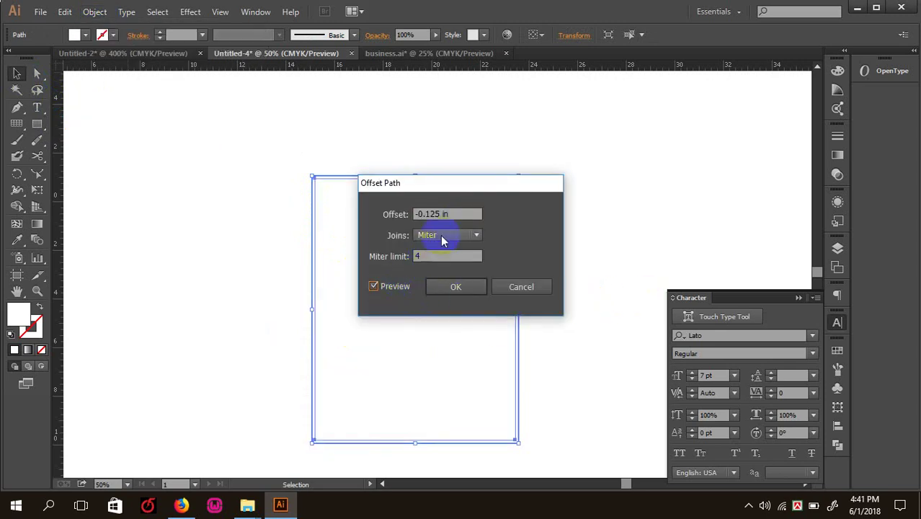
left_click(455, 290)
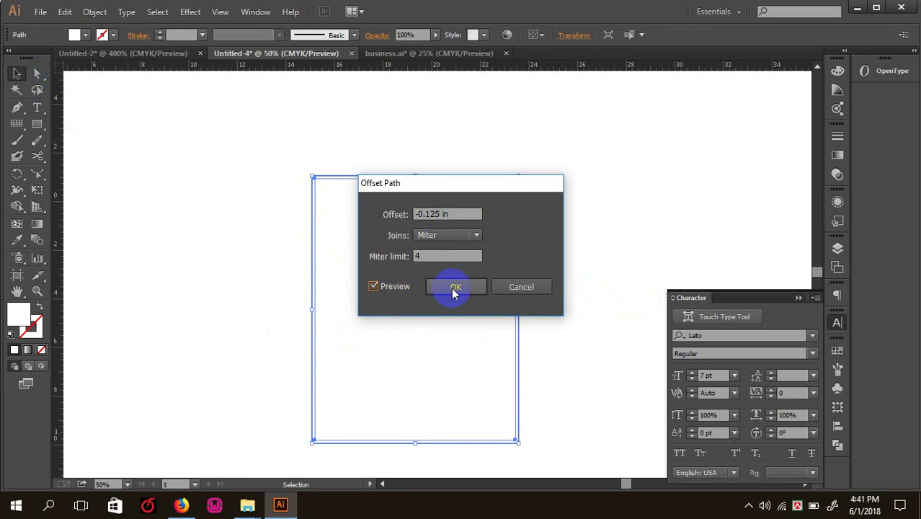
left_click(191, 226)
key("ctrl+plus")
left_click(372, 267)
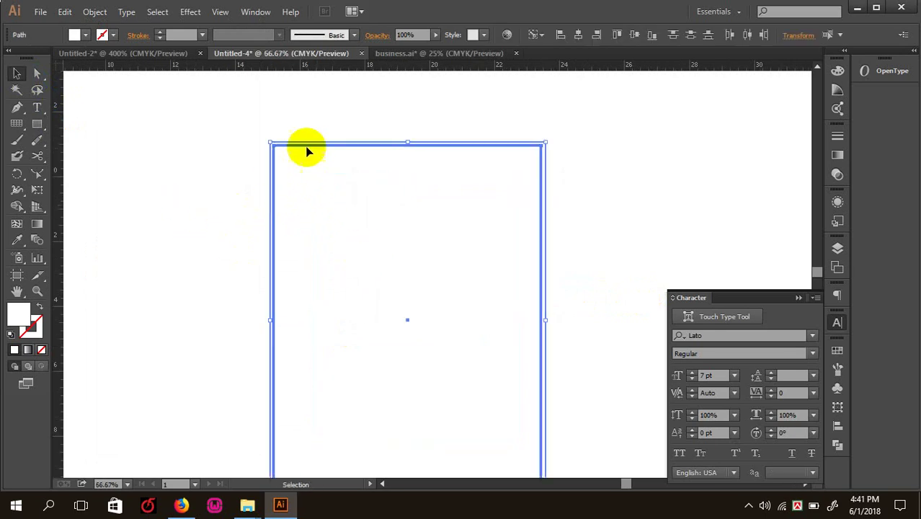
left_click(303, 142)
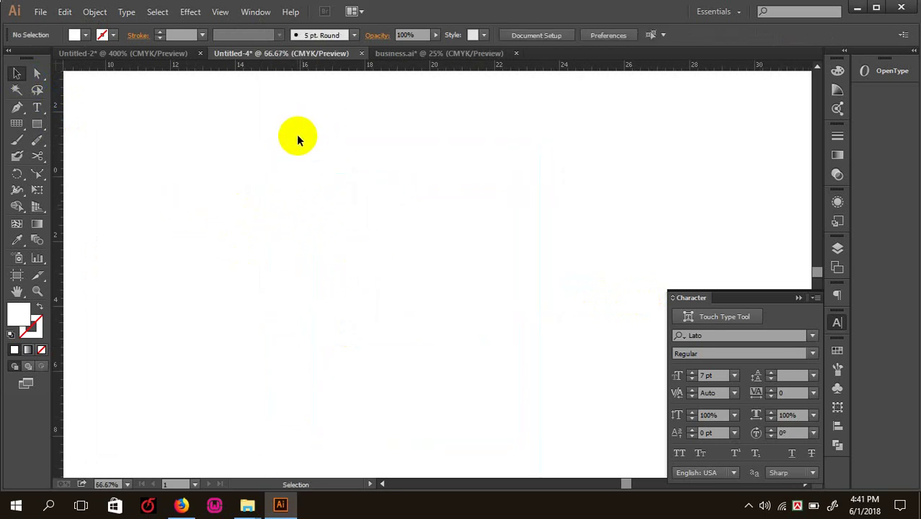
key("ctrl+a")
- Give the letter rectangle a grey-lavender fill and a black outline
left_click(163, 247)
left_click(288, 278)
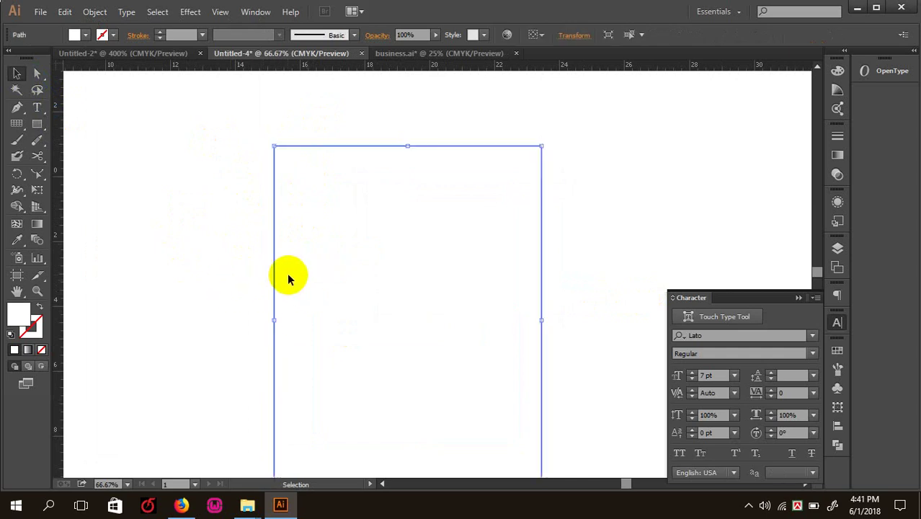
double_click(23, 314)
left_click(569, 267)
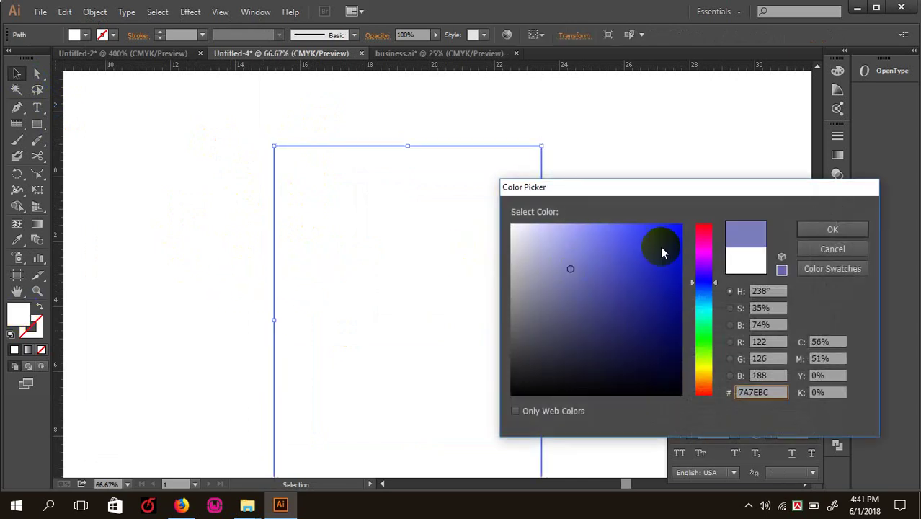
left_click(812, 228)
left_click_drag(230, 138, 269, 184)
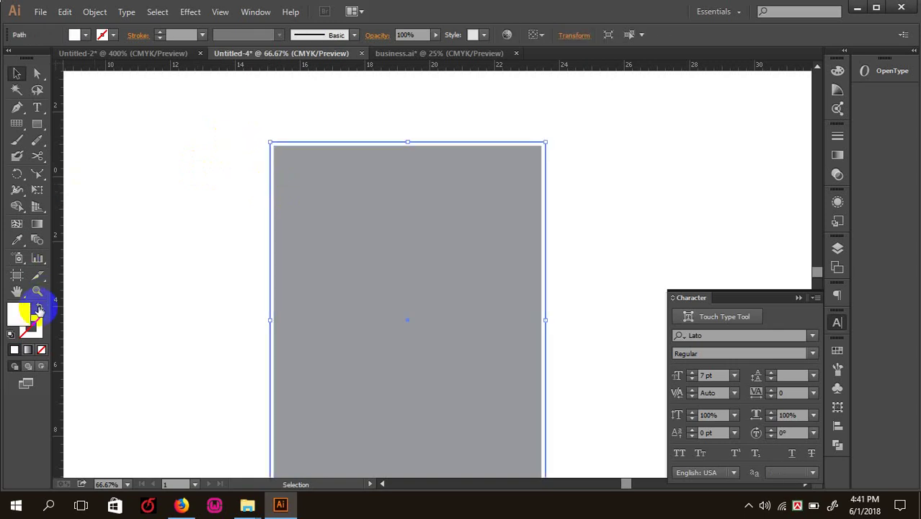
left_click(29, 326)
double_click(28, 326)
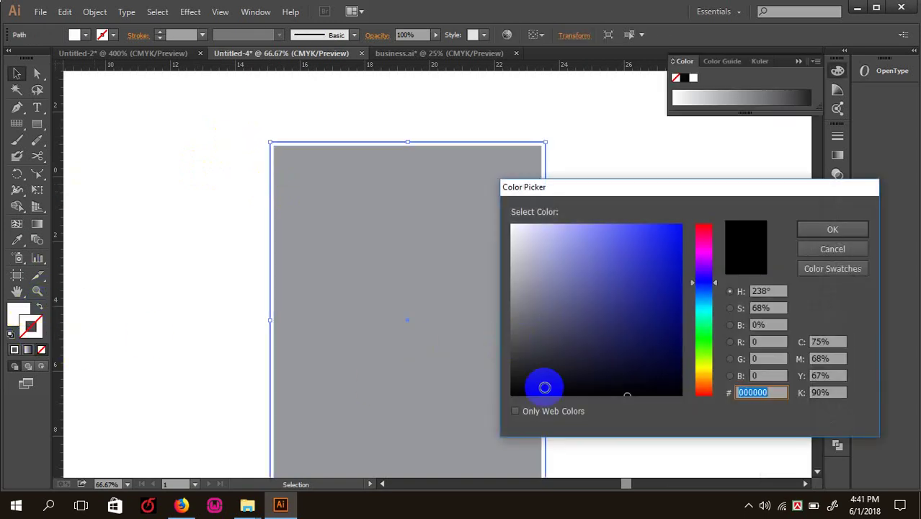
left_click(832, 229)
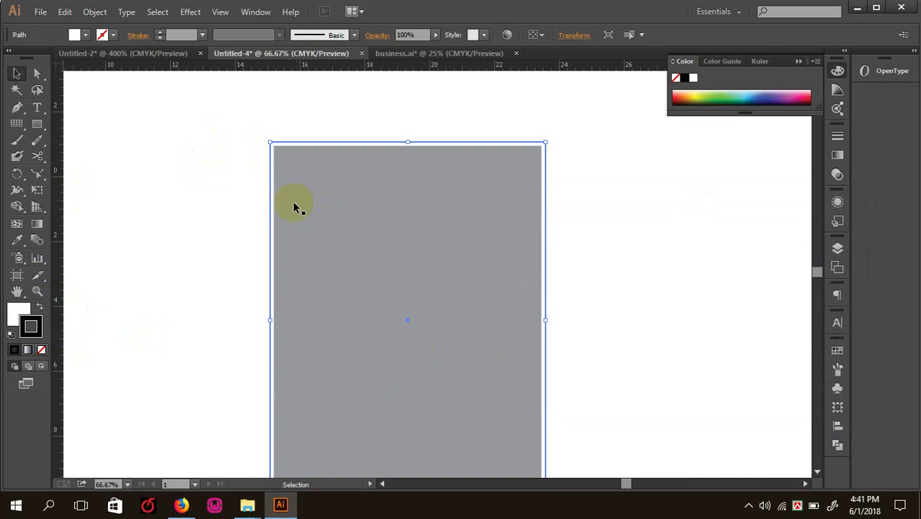
- Fill the inset path with pure white
left_click(178, 198)
left_click(374, 257)
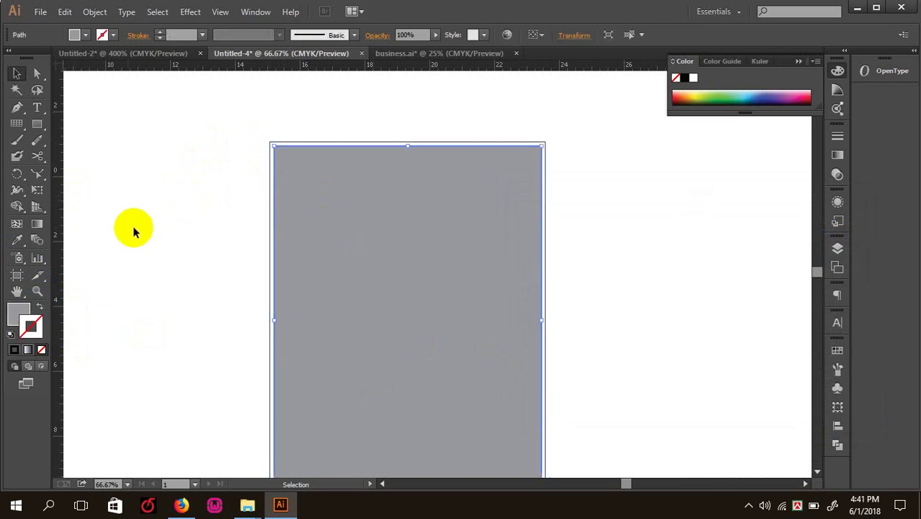
double_click(20, 312)
left_click_drag(522, 231, 498, 212)
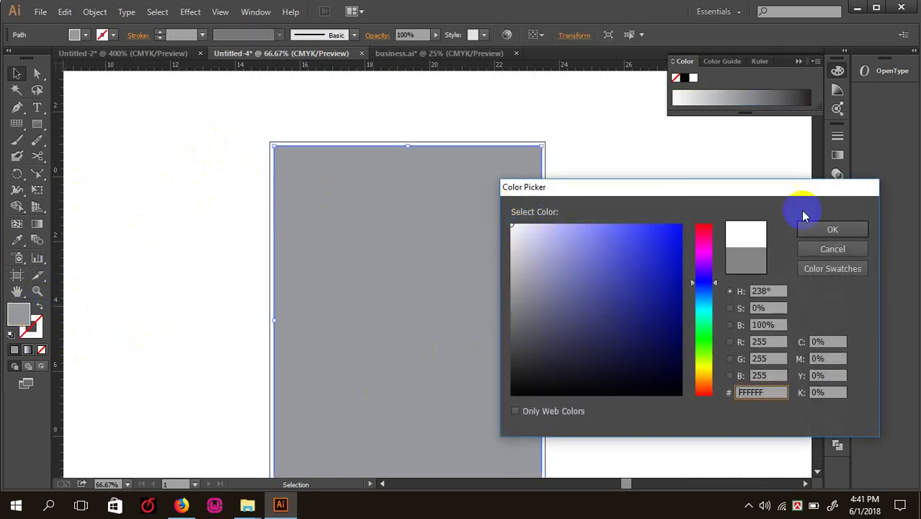
left_click(832, 231)
- Convert the inset path into guides with Make Guides
left_click(137, 188)
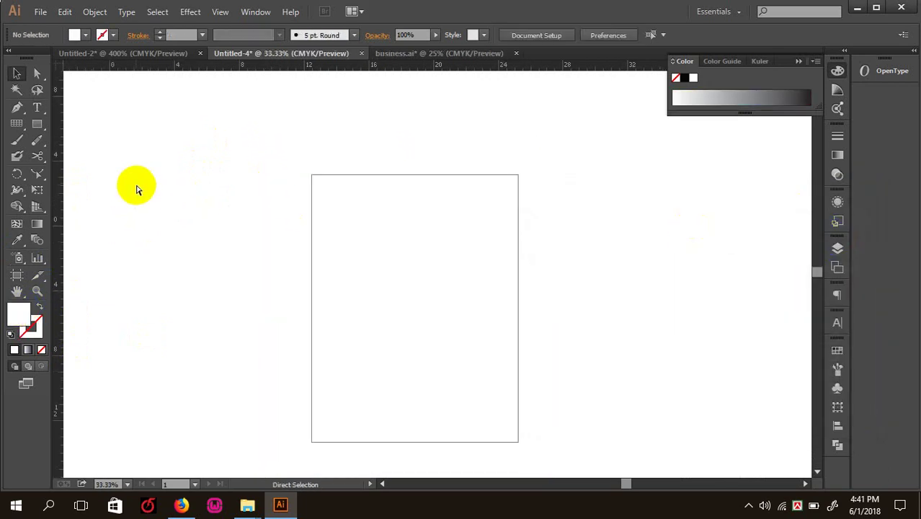
key("ctrl+1")
left_click(252, 195)
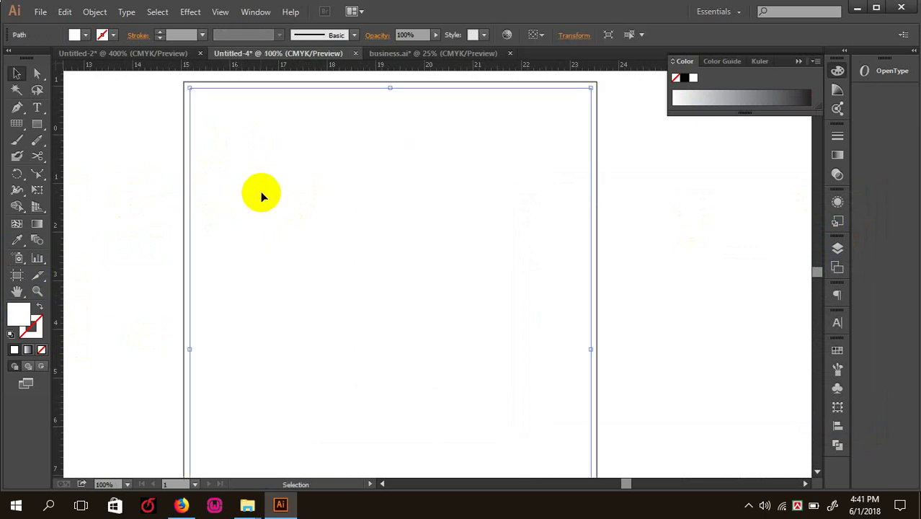
right_click(260, 189)
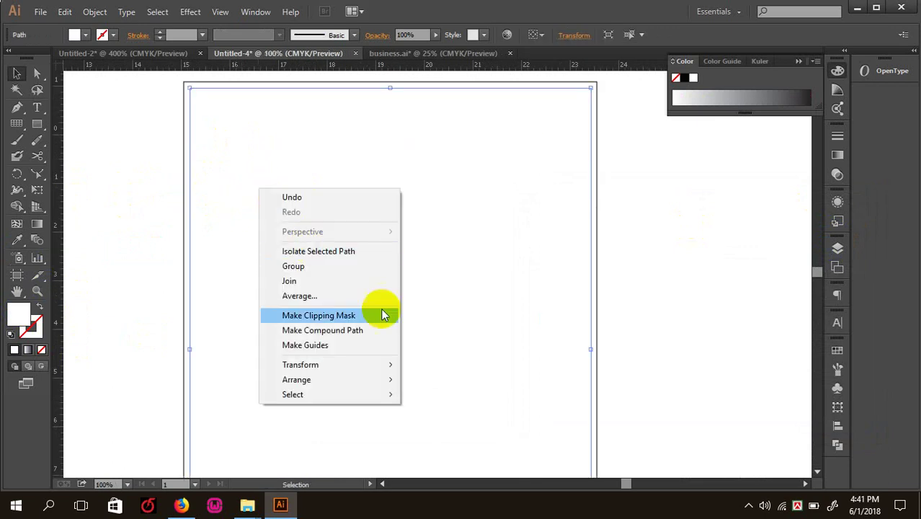
left_click(332, 347)
key("ctrl+shift+a")
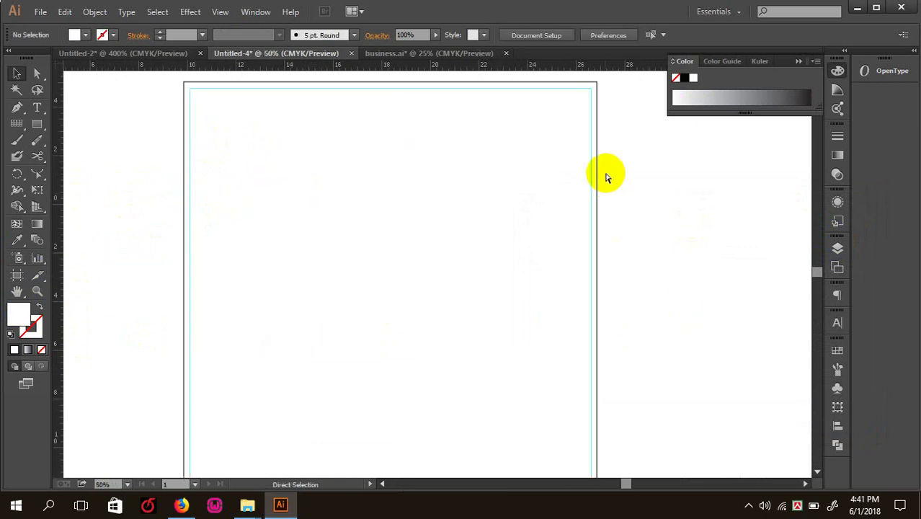
- Zoom to 150% and pan to frame the page's bottom-left corner
key("ctrl+minus")
key("ctrl+minus")
key("ctrl+minus")
key("ctrl+plus")
left_click_drag(432, 319, 284, 231)
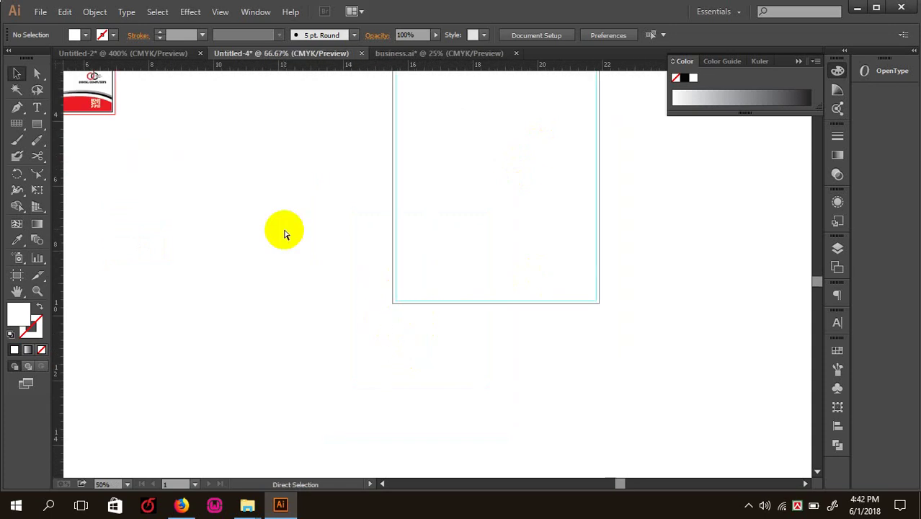
key("ctrl+plus")
key("ctrl+plus")
key("ctrl+plus")
key("ctrl+plus")
left_click_drag(366, 313, 275, 279)
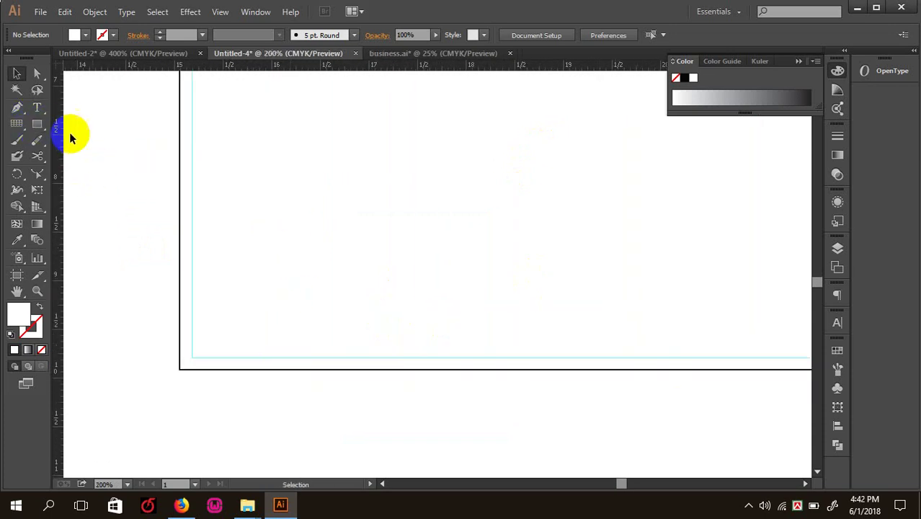
key("ctrl+minus")
key("ctrl+minus")
left_click_drag(406, 292, 306, 189)
key("ctrl+plus")
left_click_drag(322, 297, 397, 299)
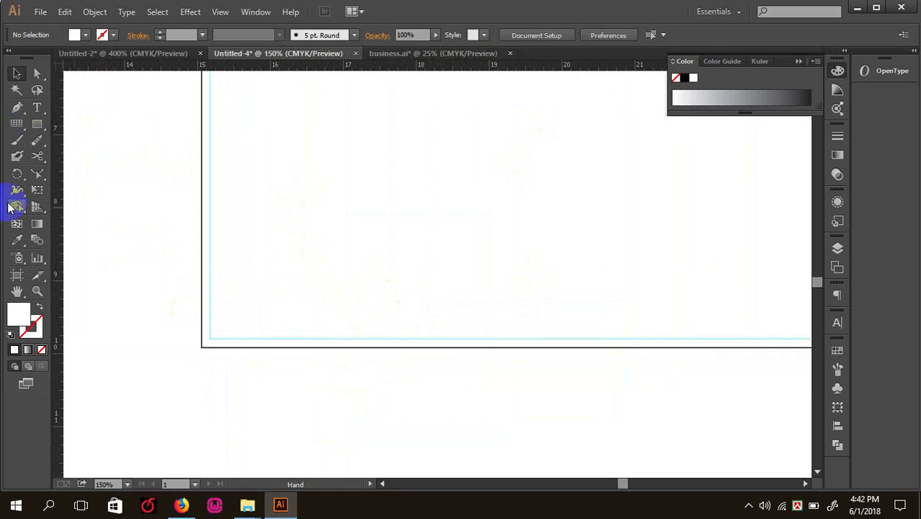
- Draw a thin red bar along the page's bottom-left edge
left_click(35, 129)
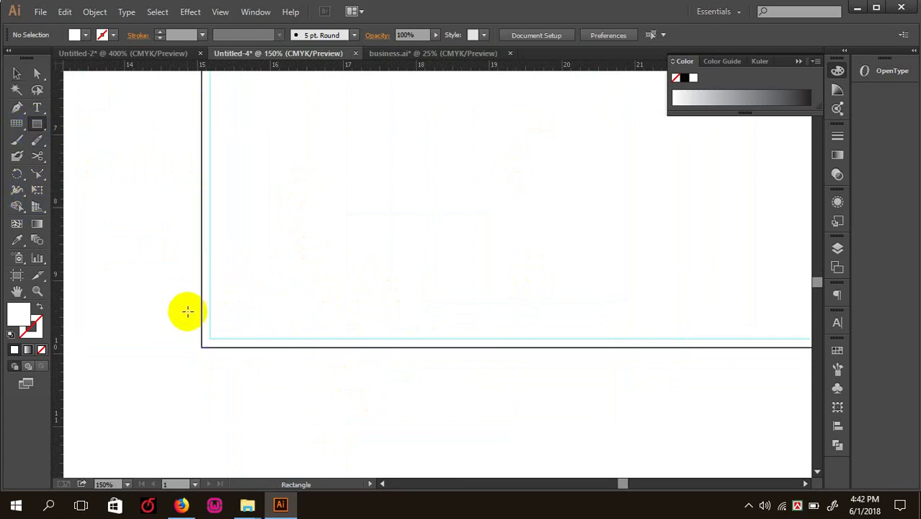
left_click_drag(201, 310, 450, 348)
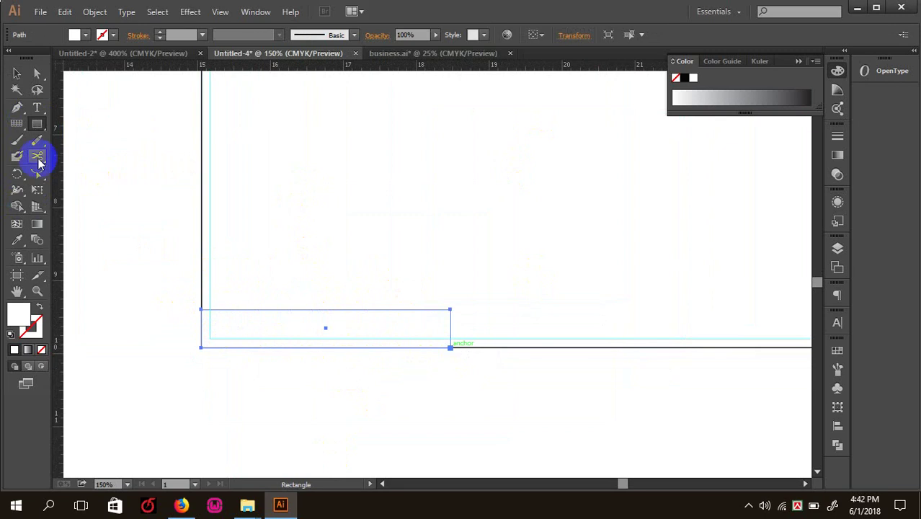
key("Tab")
key("Tab")
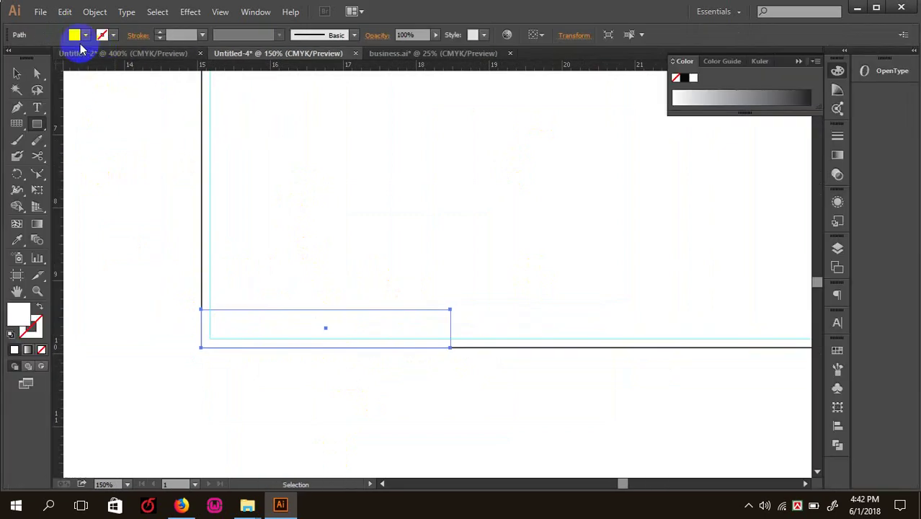
left_click(70, 38)
left_click(18, 105)
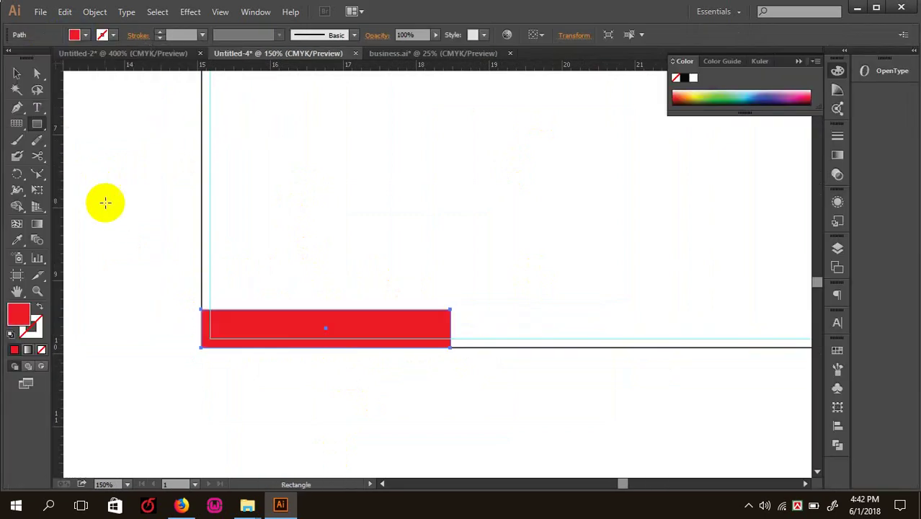
- Duplicate the red bar twice to the right to form a three-part footer
left_click(17, 73)
key("Tab")
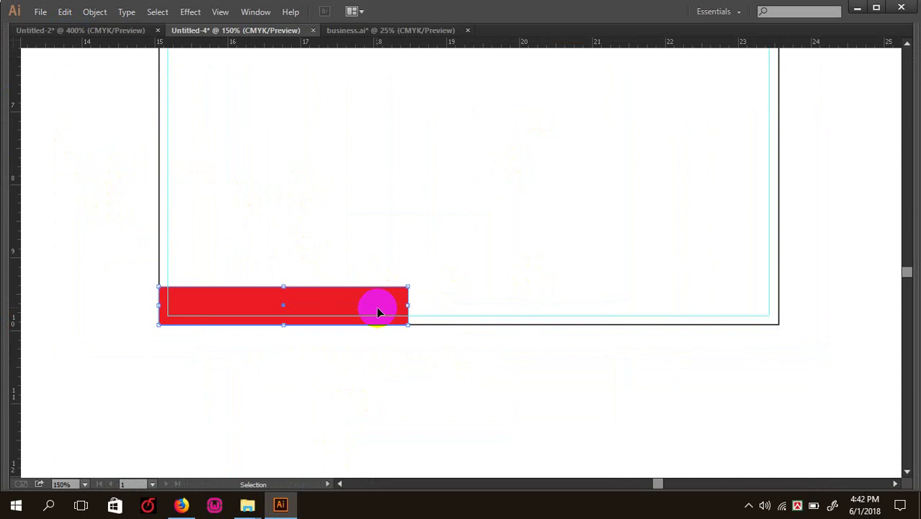
left_click_drag(376, 307, 629, 326)
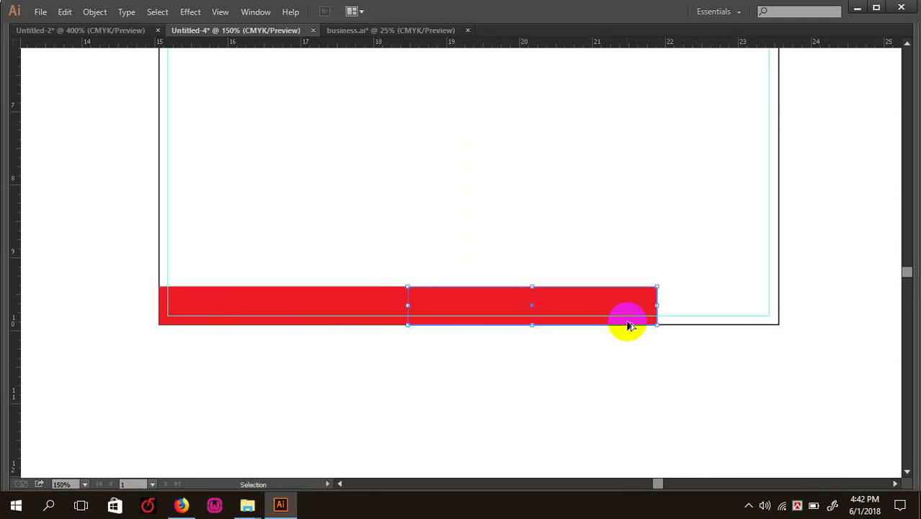
key("ctrl+d")
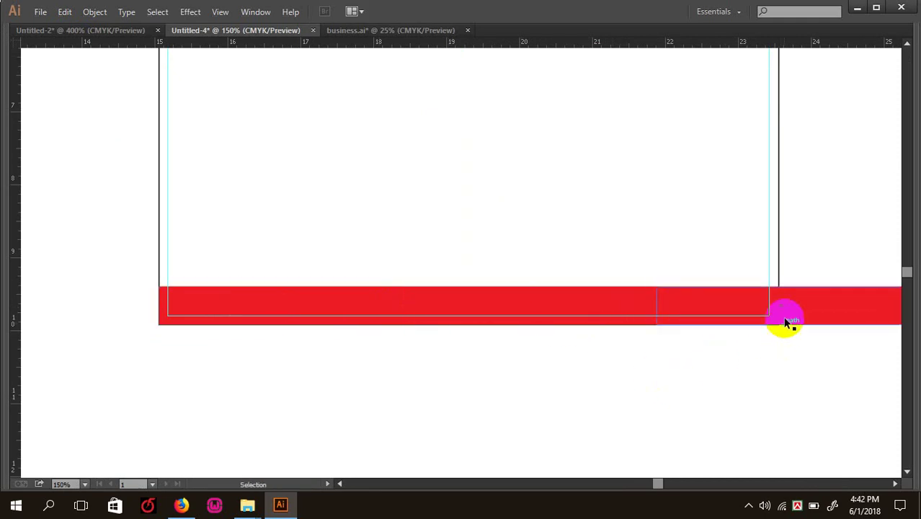
- Select all three bars and narrow them to fit the page width
left_click(358, 297, "shift")
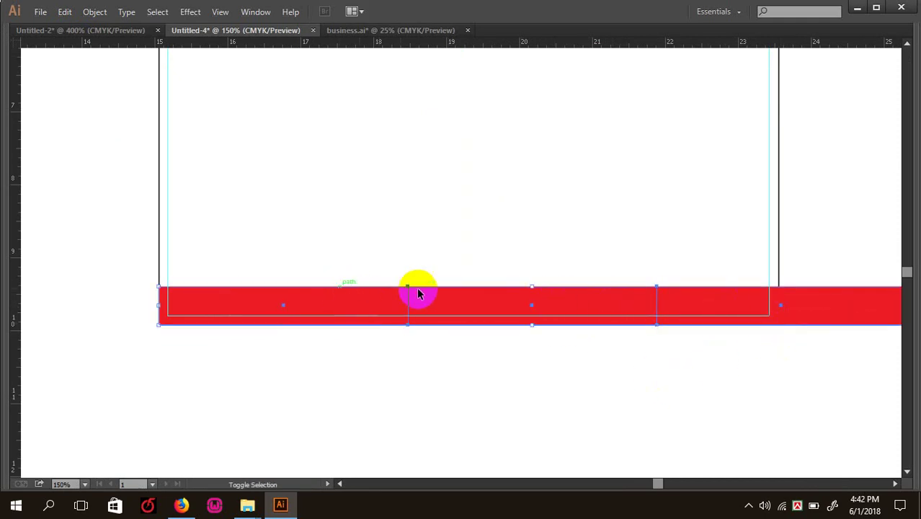
key("ctrl+minus")
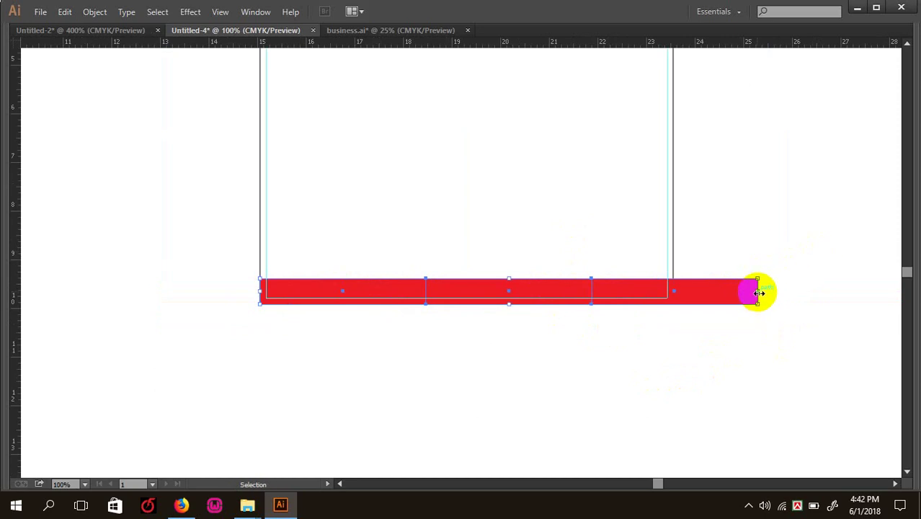
left_click_drag(758, 292, 674, 290)
key("ctrl+plus")
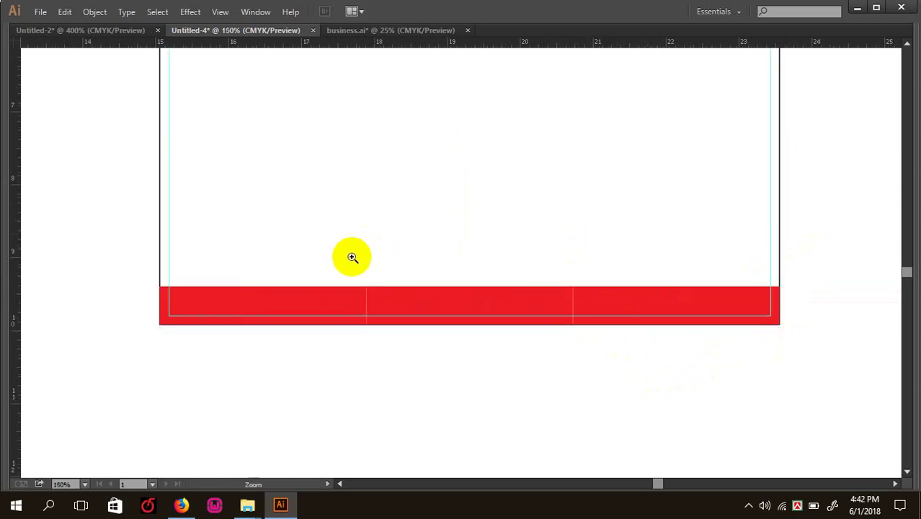
scroll(351, 255, "up", 2)
left_click(261, 357)
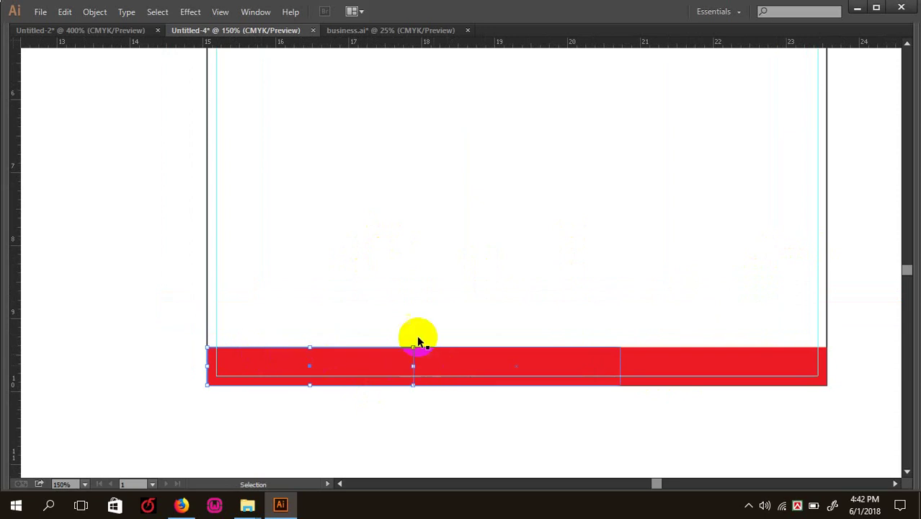
- Fill the middle footer rectangle with grey
key("Tab")
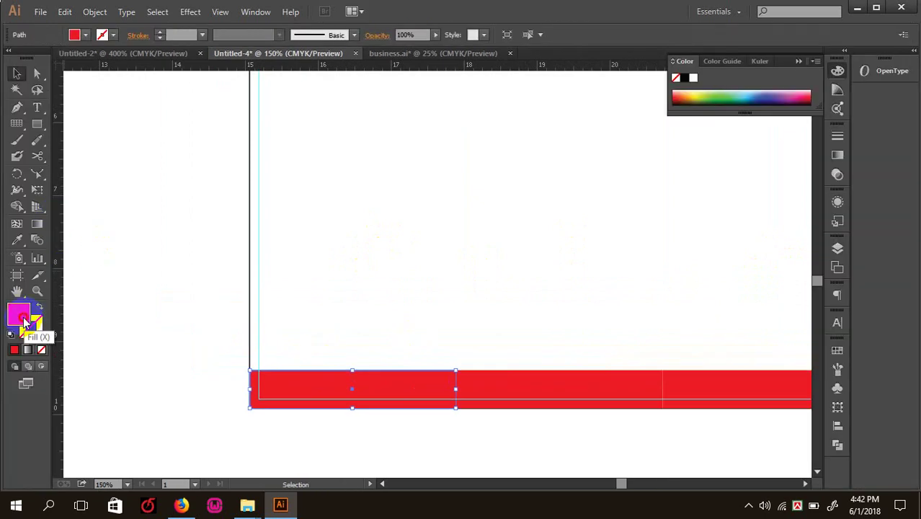
left_click(832, 228)
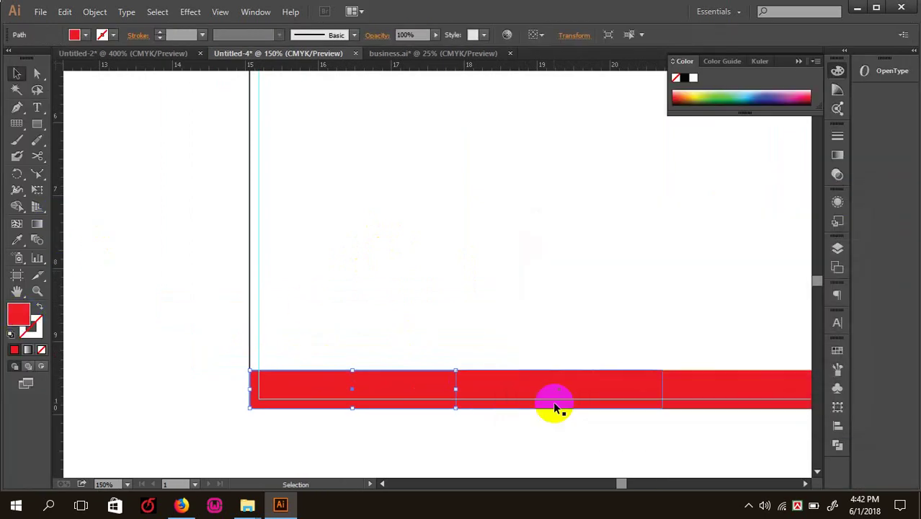
left_click(531, 392)
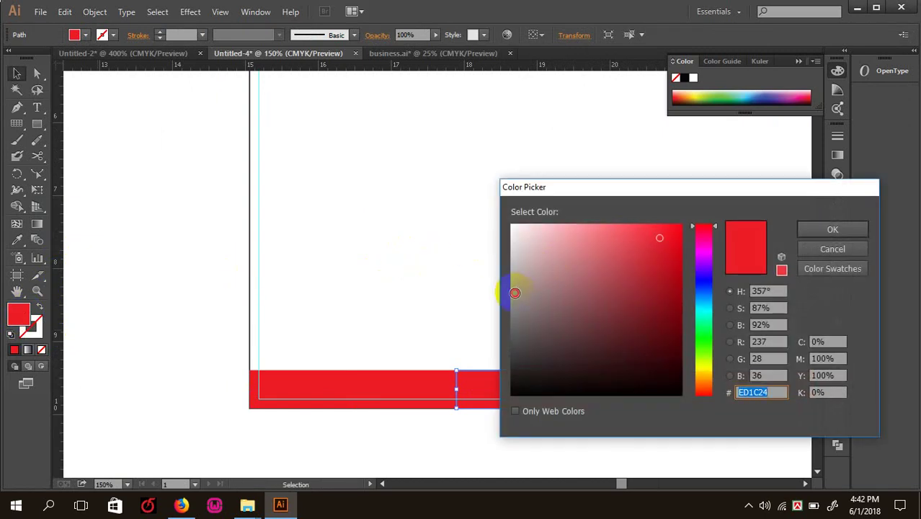
left_click(514, 293)
left_click(810, 229)
left_click(136, 228)
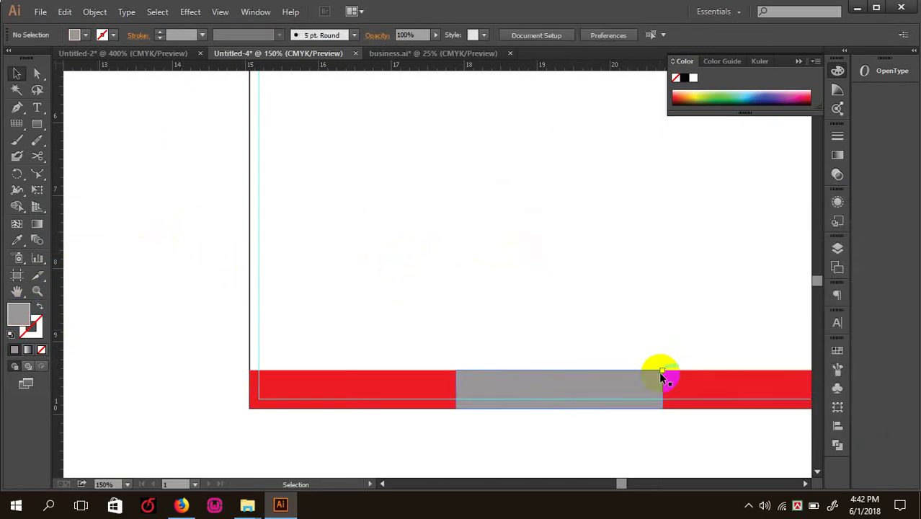
left_click(665, 378)
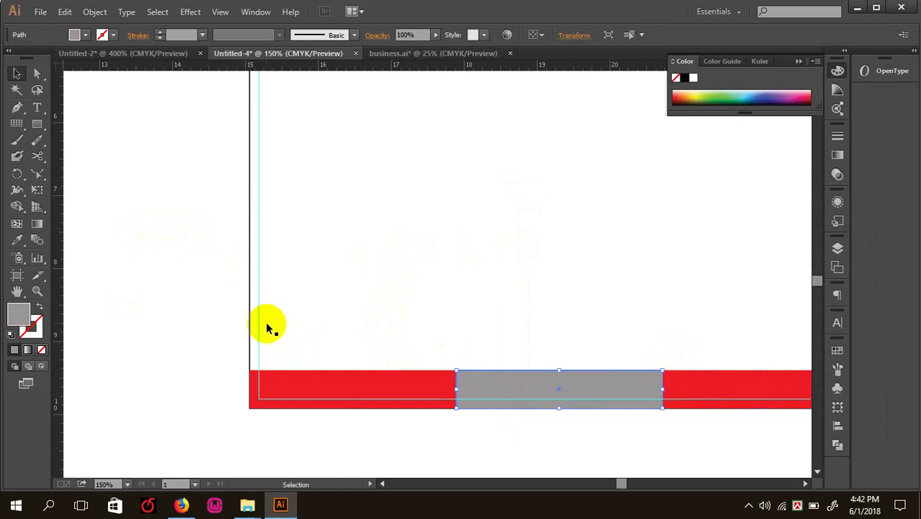
- Bring the footer back into view and select the right rectangle
left_click(202, 260)
key("ctrl+plus")
left_click_drag(292, 257, 307, 328)
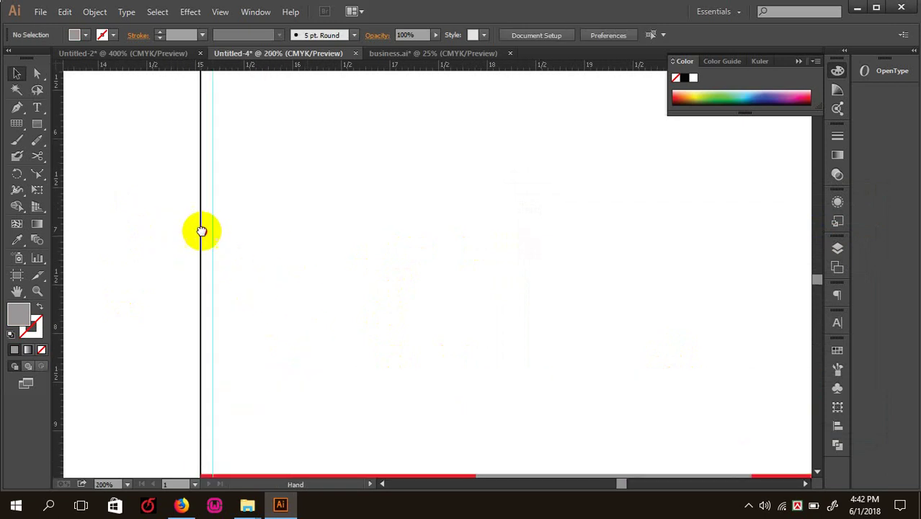
left_click_drag(245, 404, 230, 270)
left_click_drag(232, 330, 238, 272)
left_click(238, 353)
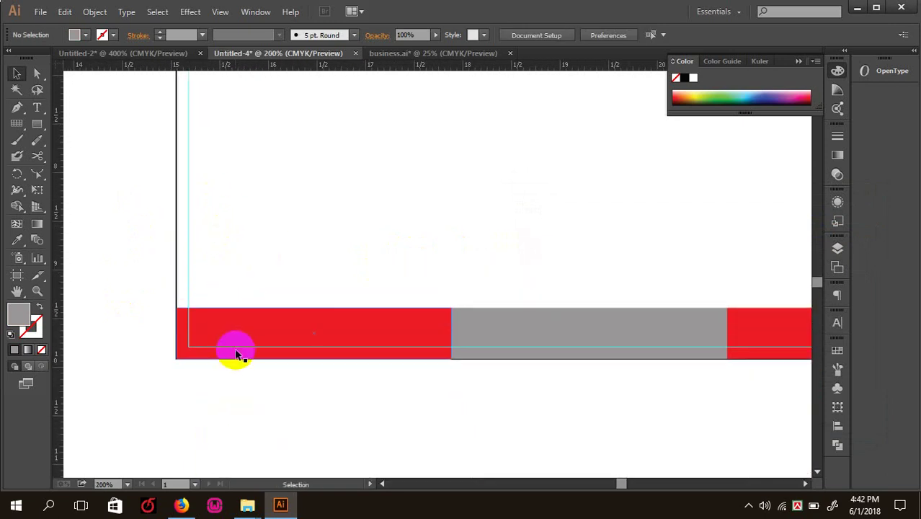
left_click(240, 349)
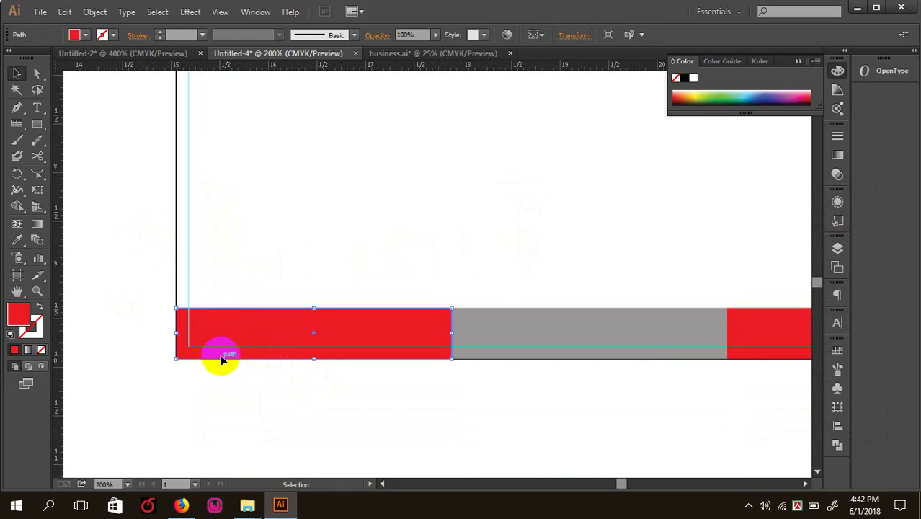
left_click(753, 339)
left_click(376, 328)
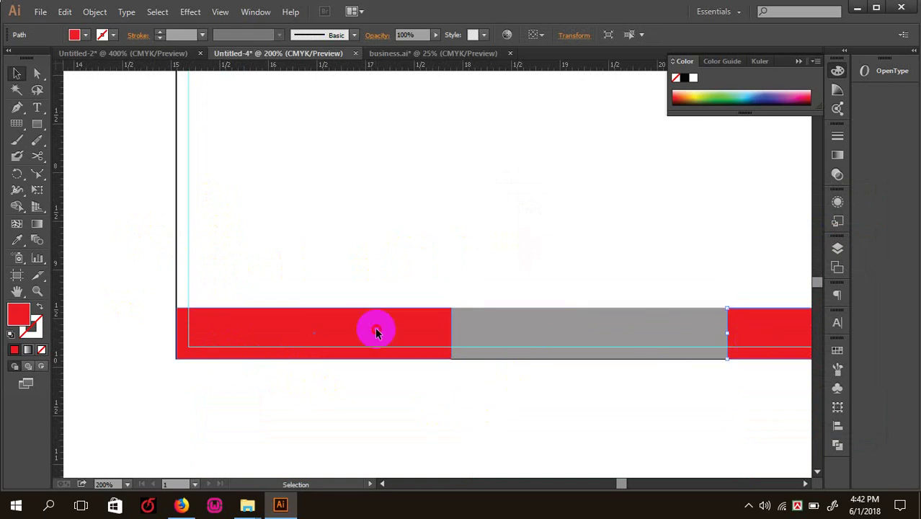
- Fill the right footer rectangle with black (#161515)
key("ctrl+minus")
key("ctrl+minus")
key("ctrl+minus")
key("ctrl+minus")
key("ctrl+minus")
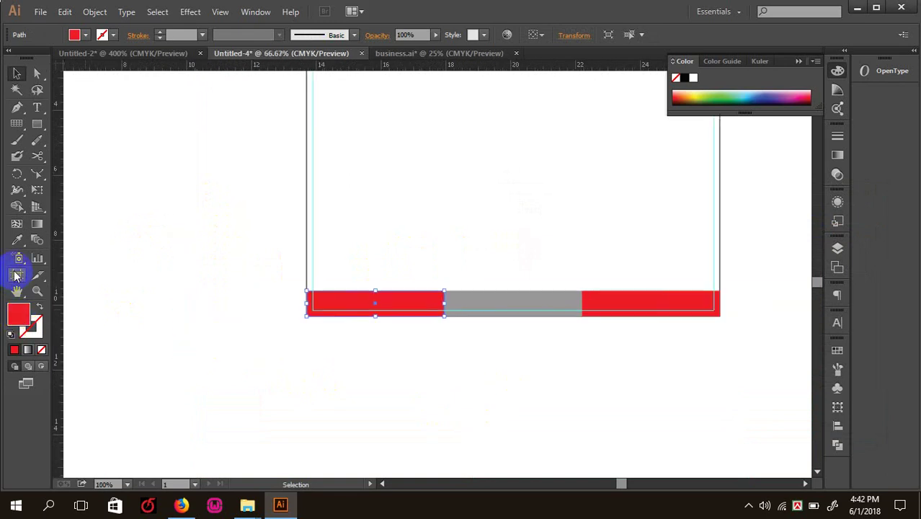
scroll(438, 257, "up", 4)
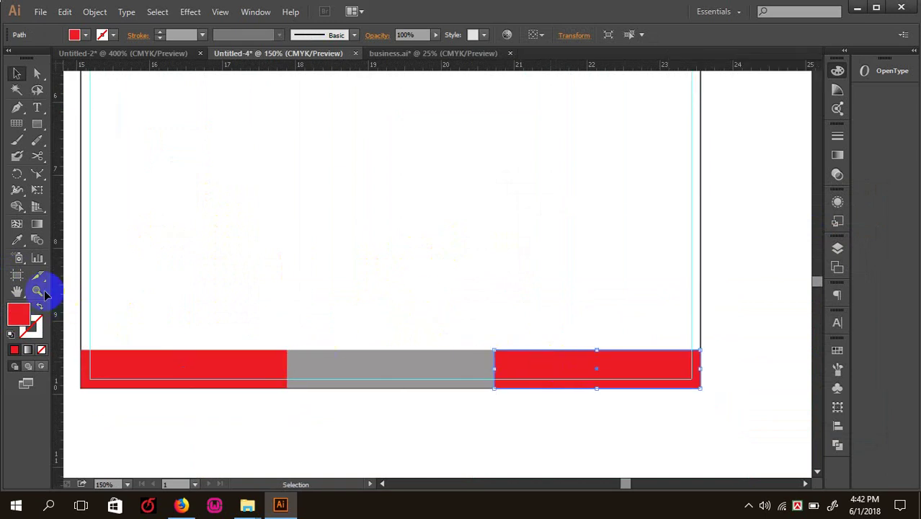
key("Tab")
key("Tab")
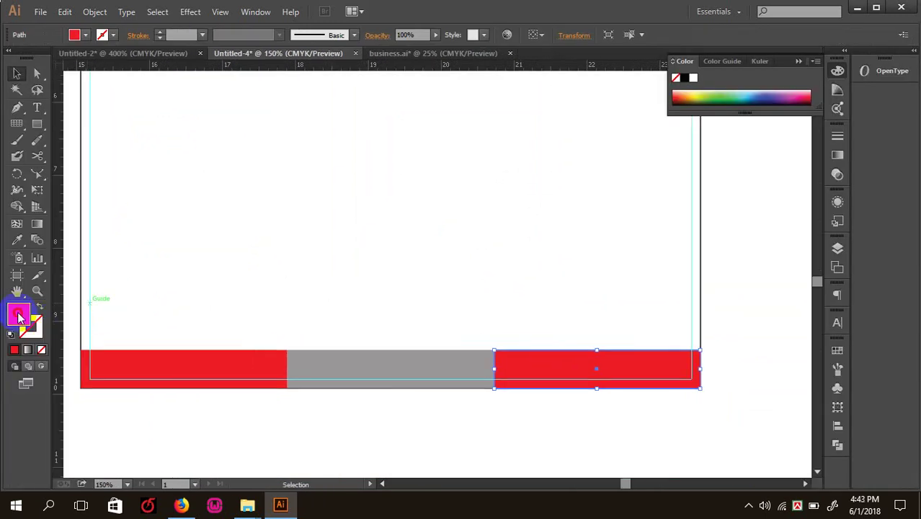
double_click(19, 315)
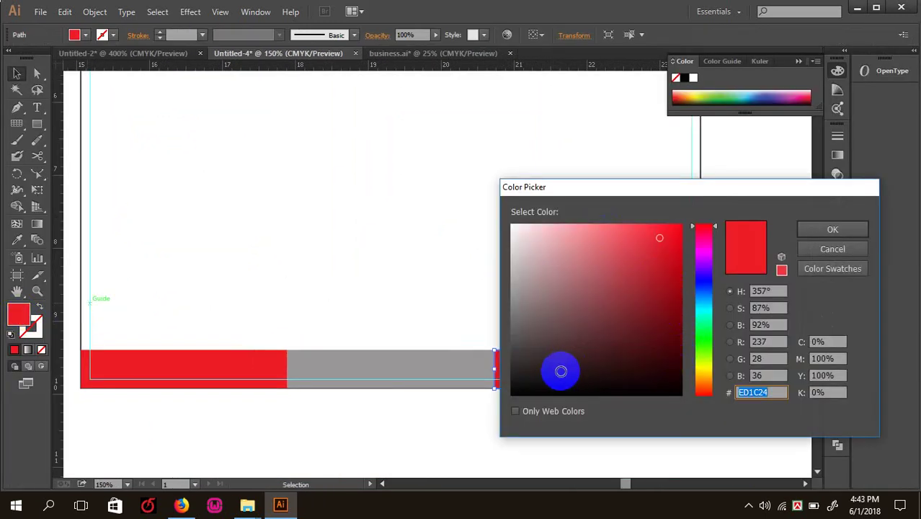
left_click(516, 381)
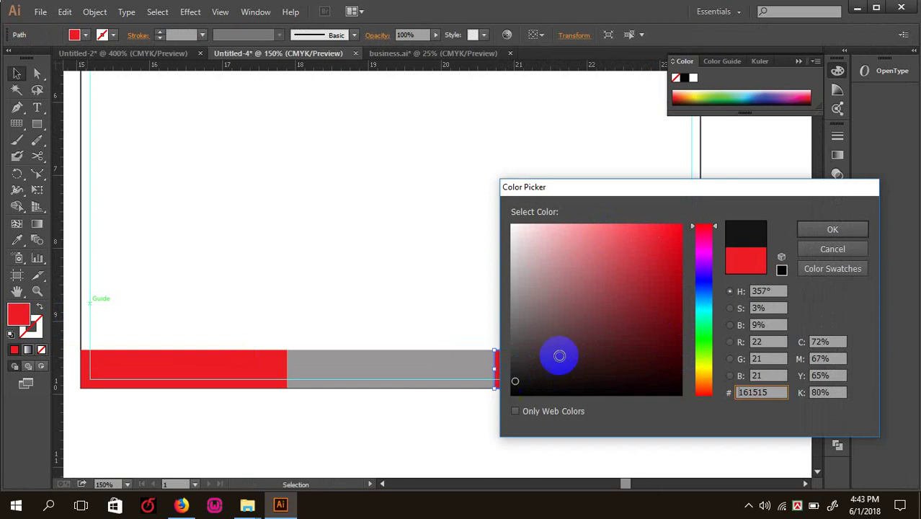
left_click(832, 229)
left_click(527, 308)
key("ctrl+minus")
key("ctrl+minus")
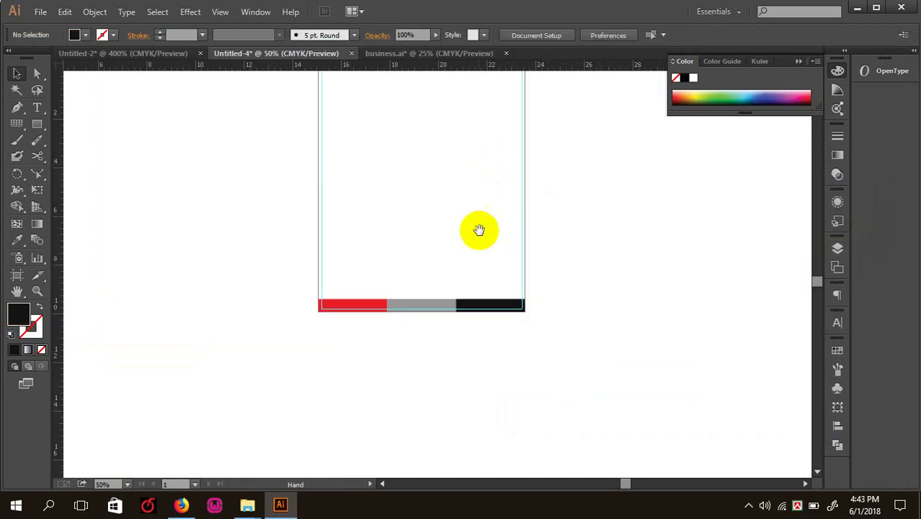
- Select and copy the DIGITAL COMPUTER'S logo group on the business card
left_click_drag(479, 229, 474, 347)
key("ctrl+plus")
left_click_drag(362, 277, 440, 252)
key("ctrl+minus")
key("ctrl+minus")
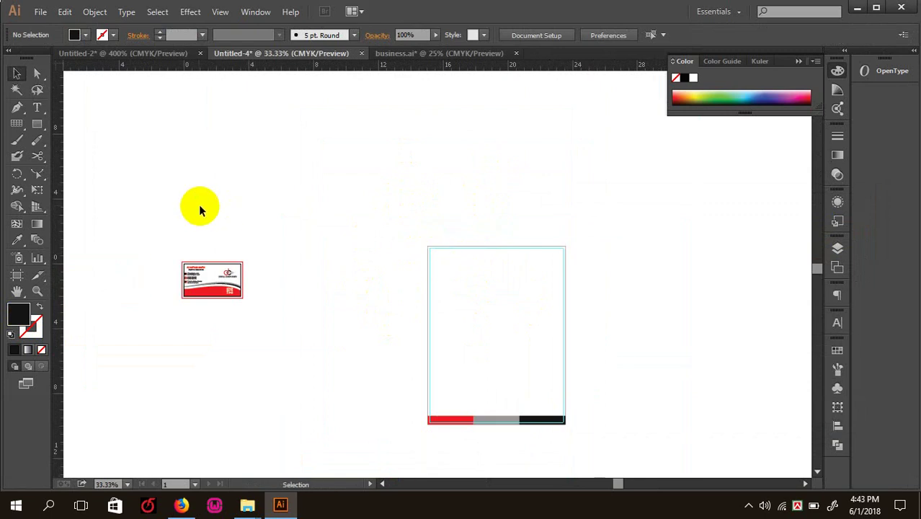
key("ctrl+plus")
key("ctrl+plus")
key("ctrl+plus")
key("ctrl+plus")
left_click_drag(210, 269, 441, 287)
left_click_drag(350, 412, 270, 364)
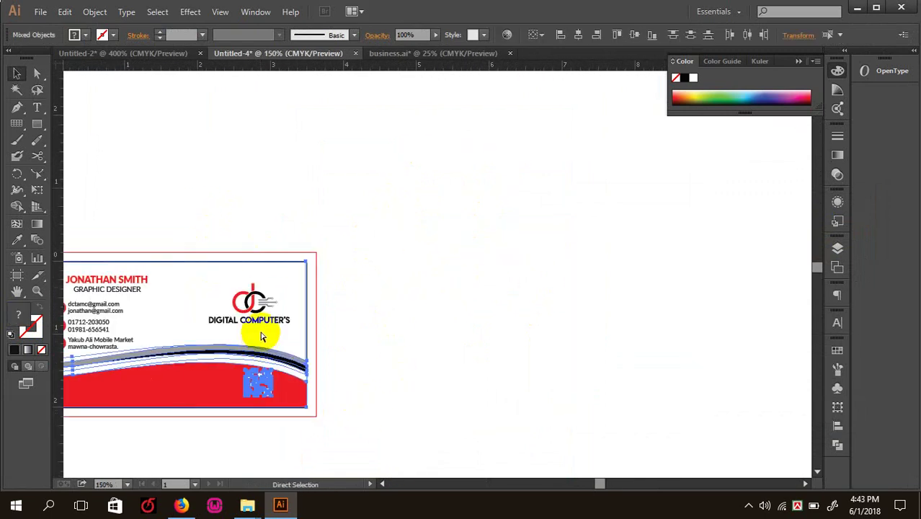
left_click_drag(219, 292, 308, 323)
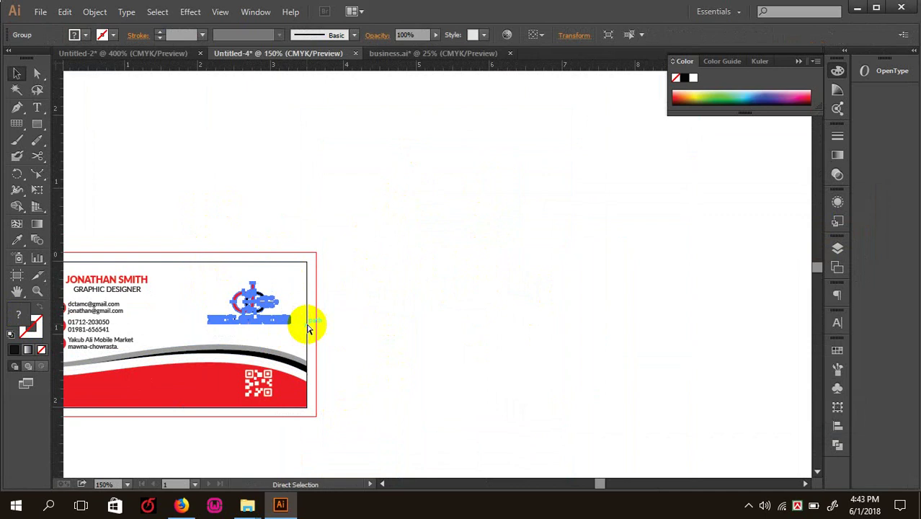
- Paste the logo onto the letterhead, enlarge it and place it top-left
left_click(607, 350)
left_click_drag(699, 282, 321, 183)
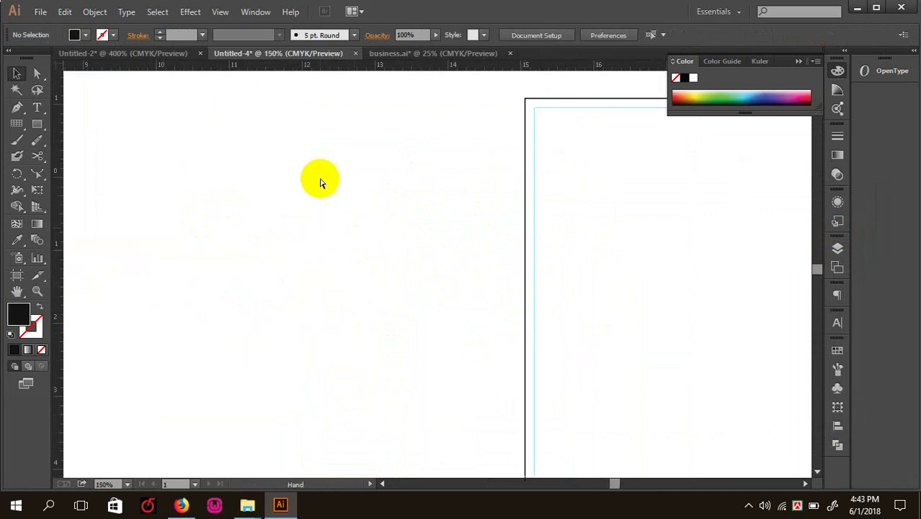
key("ctrl+minus")
left_click_drag(481, 302, 358, 330)
key("ctrl+v")
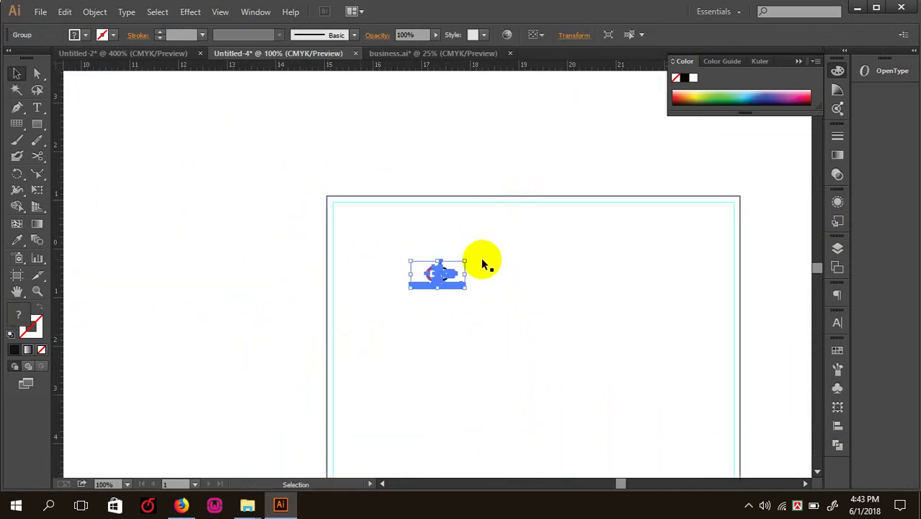
left_click_drag(466, 260, 495, 246)
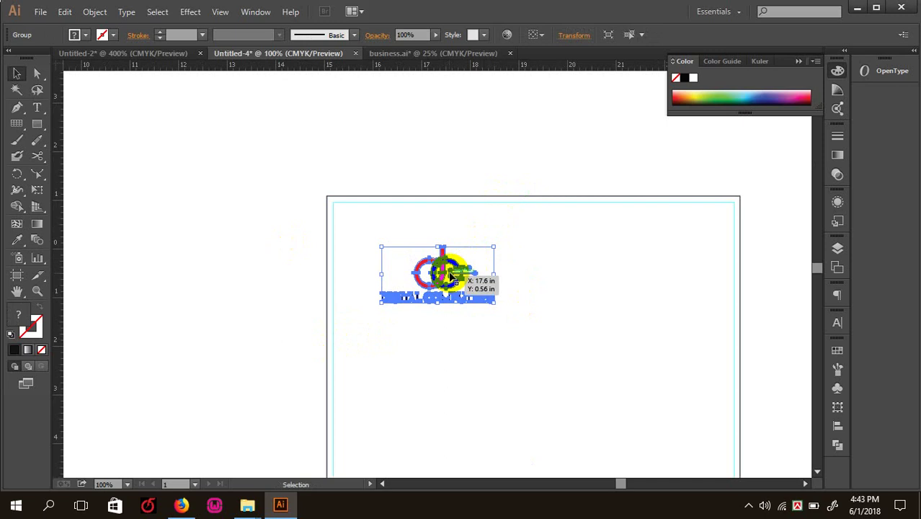
left_click_drag(436, 273, 394, 232)
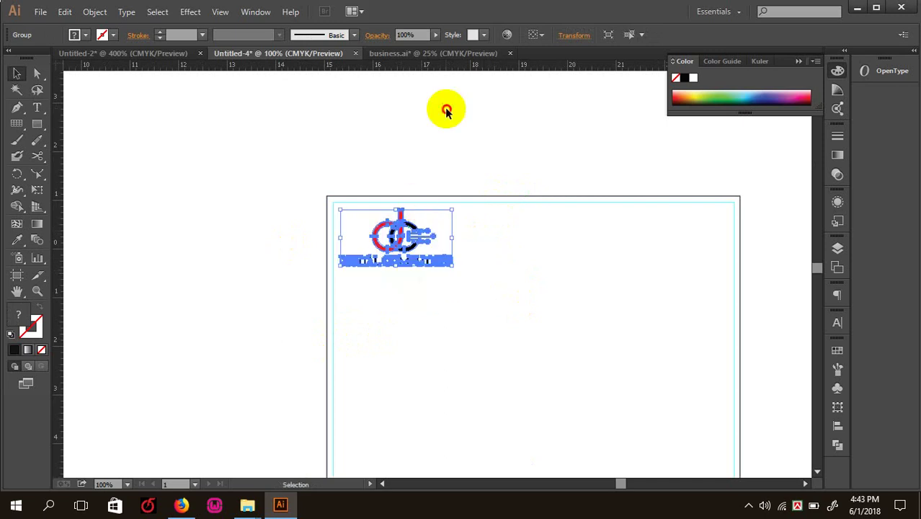
- Undo an accidental move of the white background and fine-tune the logo position
left_click(446, 108)
key("ctrl+minus")
left_click_drag(480, 292, 400, 244)
key("ctrl+z")
left_click(483, 167)
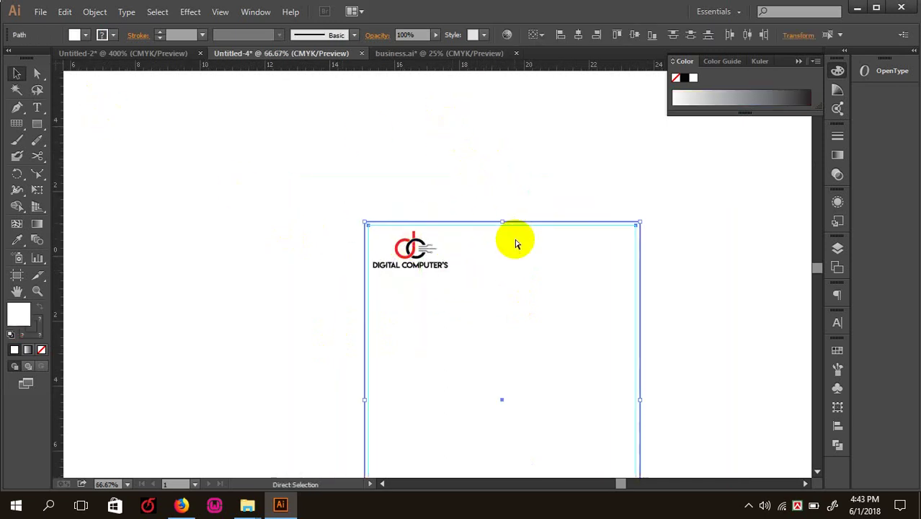
key("ctrl+plus")
left_click(391, 230)
key("ctrl+plus")
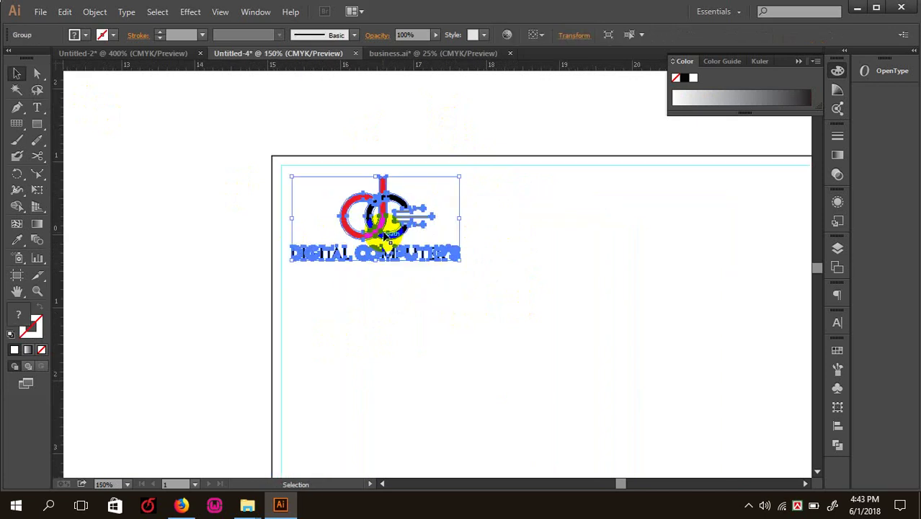
mouse_move(382, 229)
left_mouse_down()
mouse_move(381, 246)
mouse_move(383, 231)
left_mouse_up()
left_click(397, 133)
key("ctrl+minus")
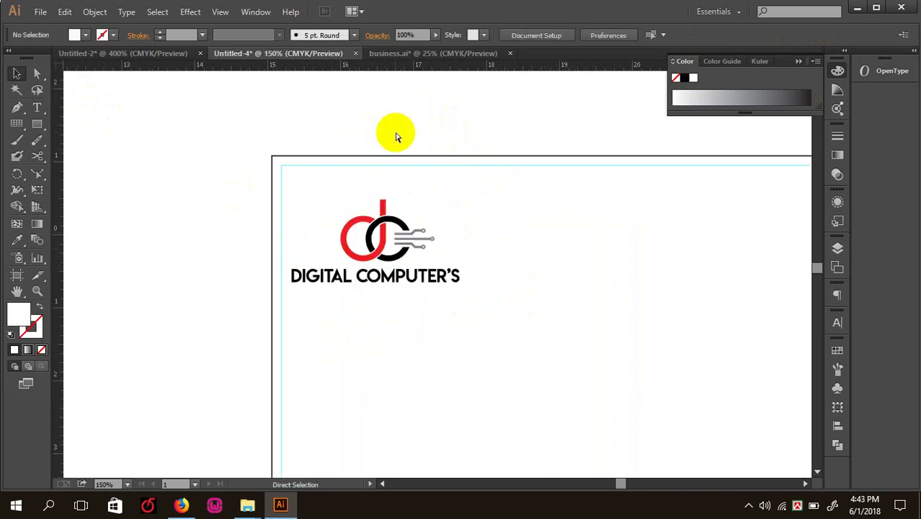
left_click_drag(583, 193, 549, 197)
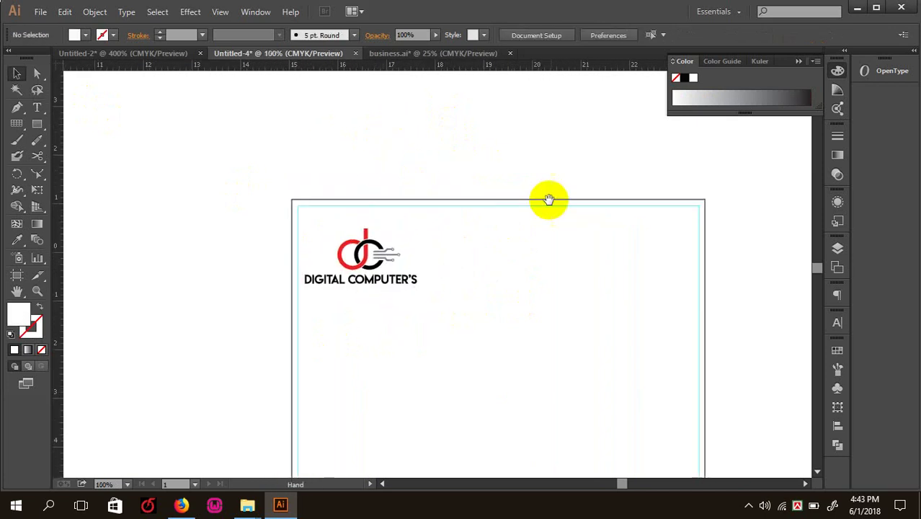
- Draw a tall narrow red strip at the page's top-right edge
left_click(38, 124)
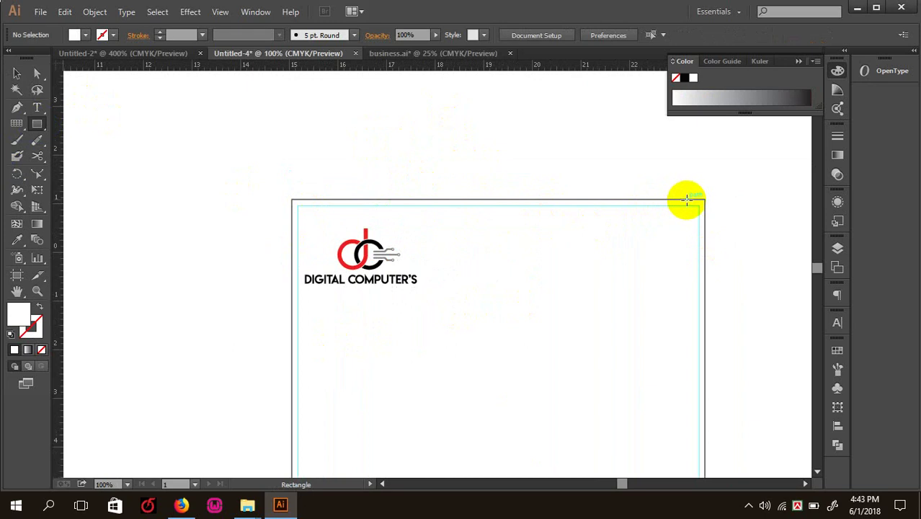
left_click_drag(686, 198, 705, 331)
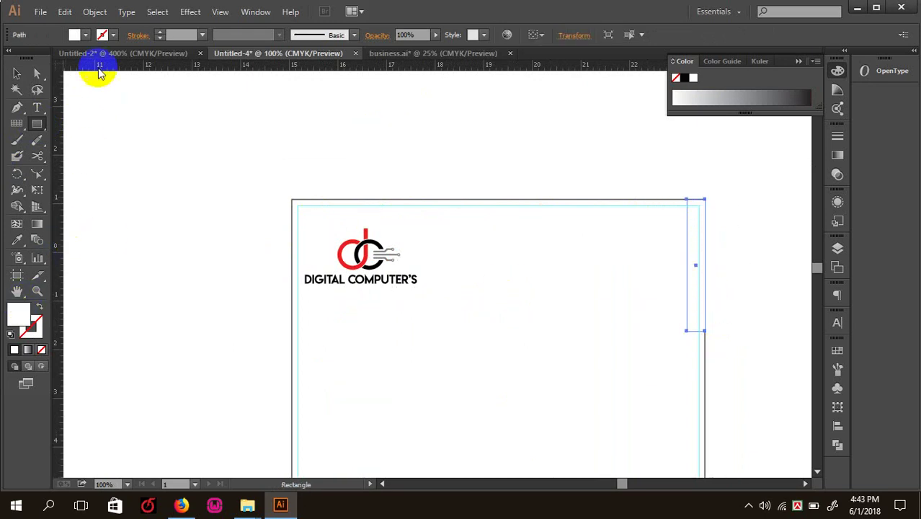
left_click(75, 40)
left_click(43, 56)
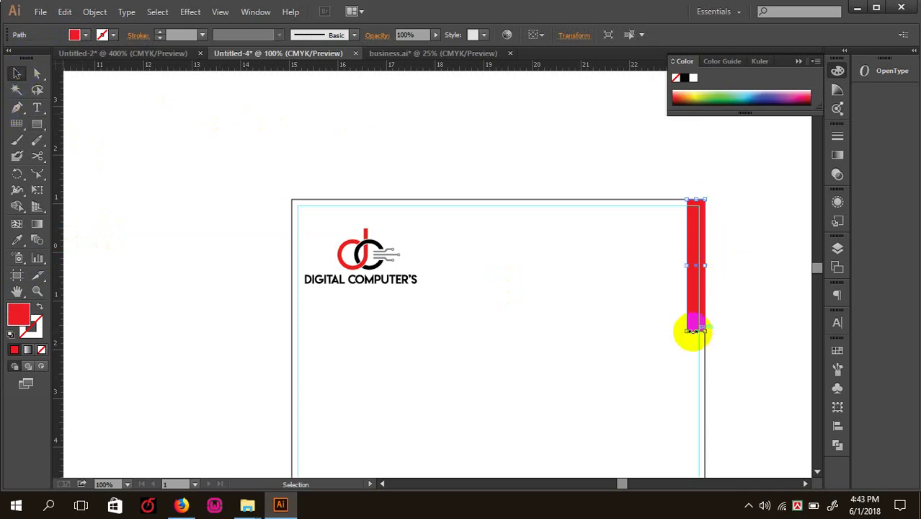
- Stretch the red strip further down the page
left_click_drag(698, 333, 699, 356)
left_click(573, 154)
key("ctrl+minus")
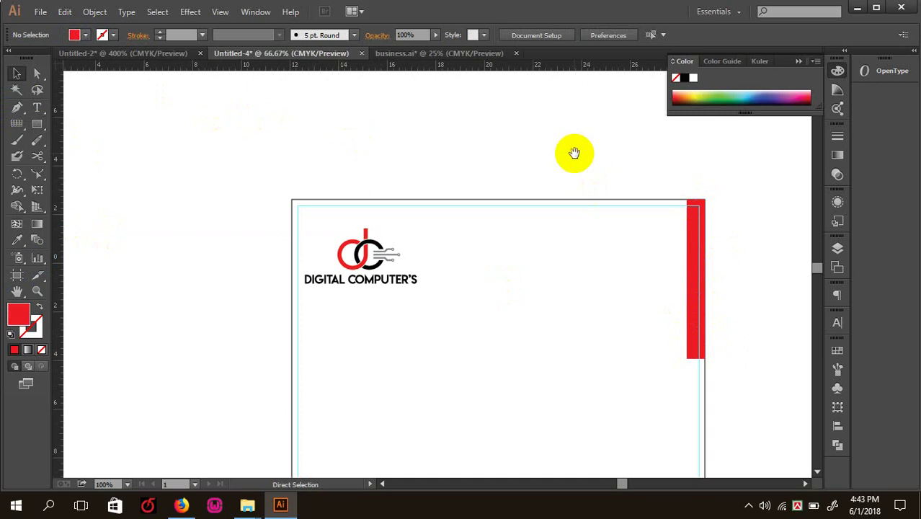
left_click_drag(574, 152, 459, 239)
scroll(459, 239, "left", 3)
scroll(238, 258, "up", 4)
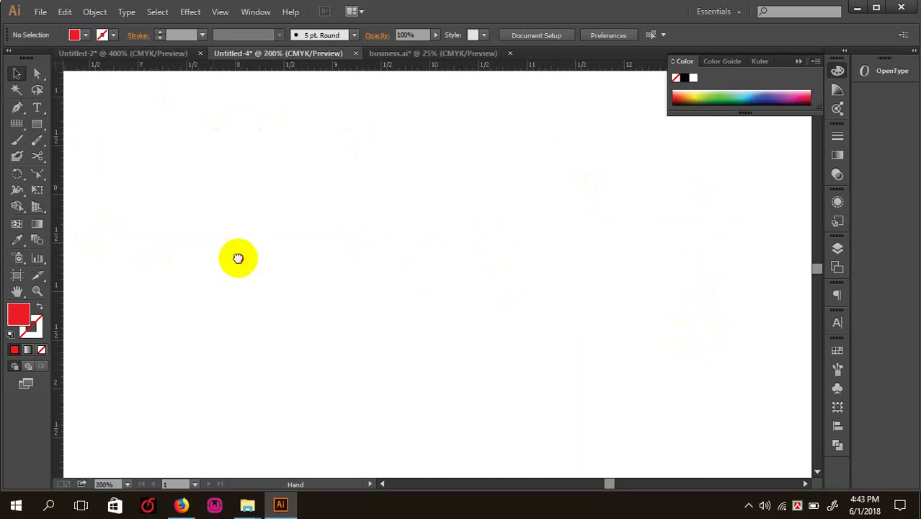
- Select and copy the two-line address text on the business card
scroll(162, 217, "left", 6)
scroll(162, 217, "down", 1)
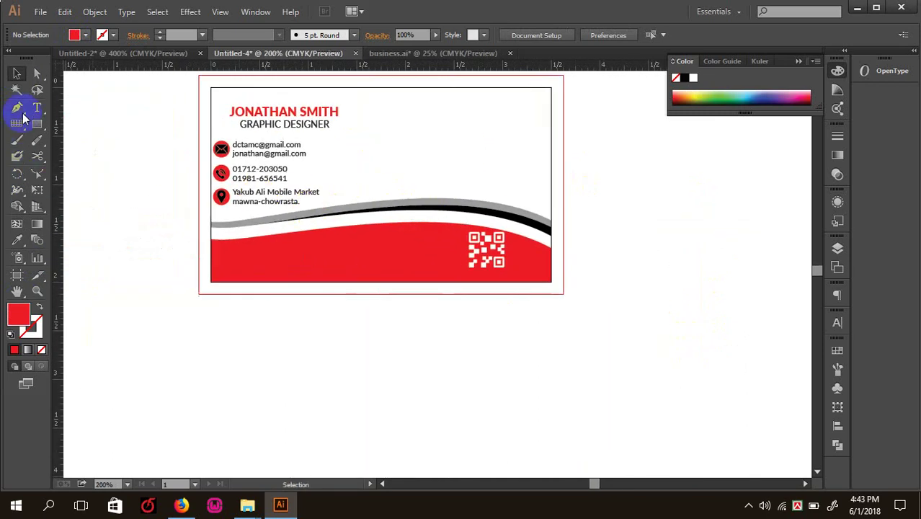
left_click(38, 108)
left_click(253, 169, "ctrl")
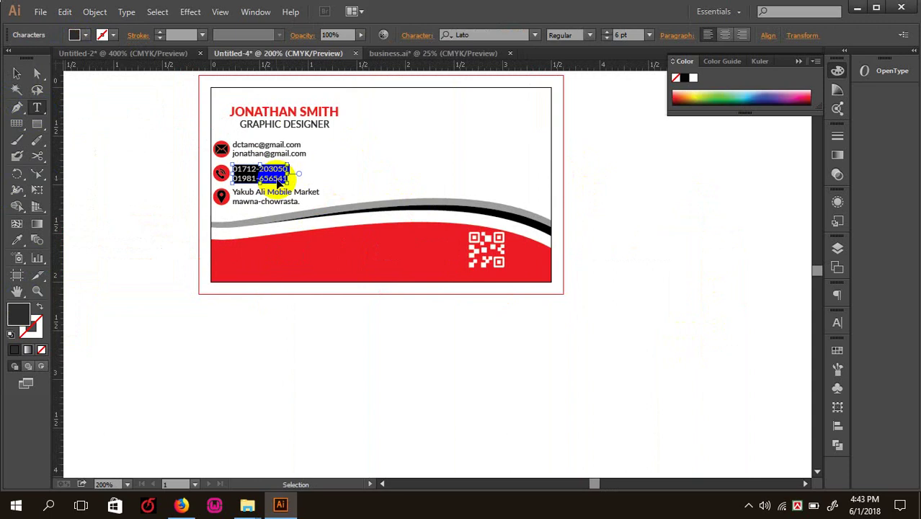
left_click(274, 204, "ctrl")
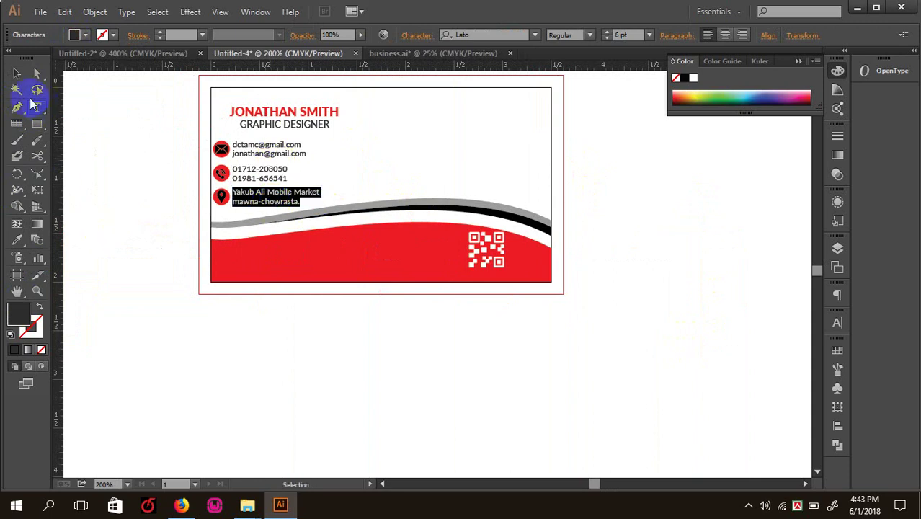
left_click(16, 73)
- Paste the address text onto the letterhead beside the logo
left_click(609, 272)
left_click_drag(609, 272, 289, 287)
scroll(325, 275, "right", 10)
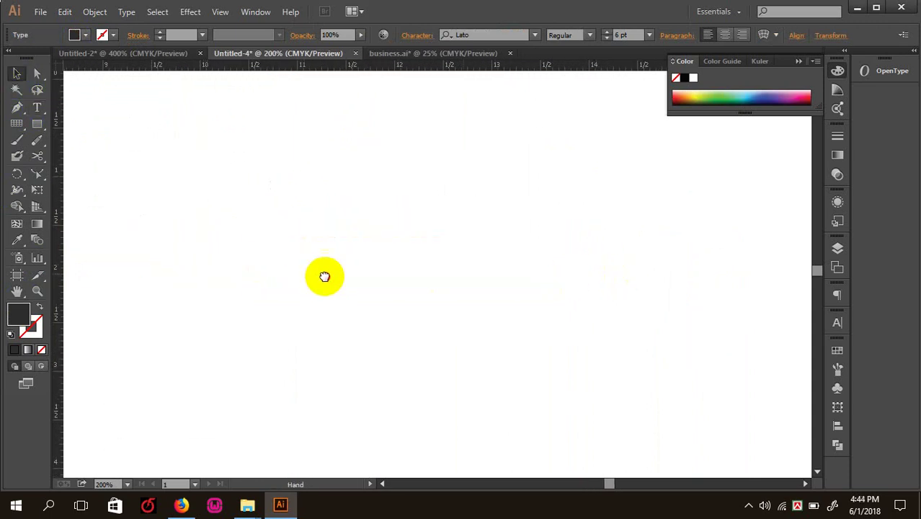
left_click(42, 109)
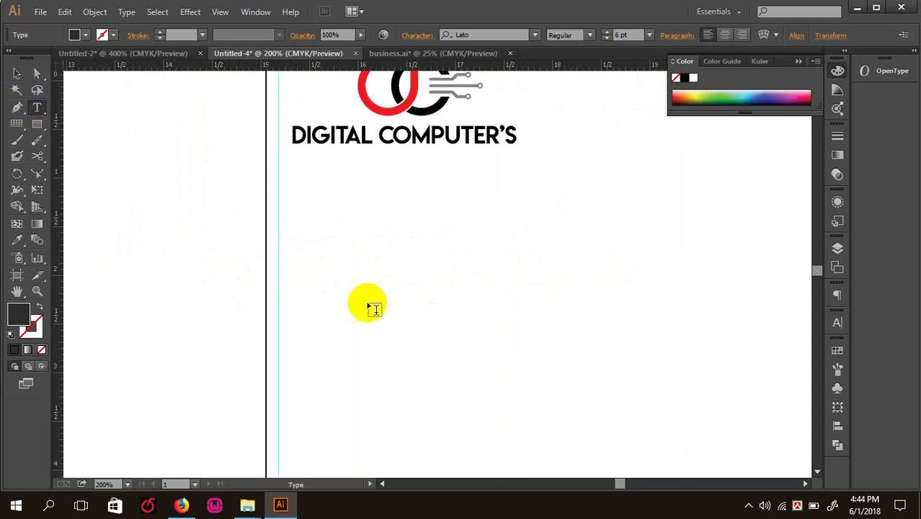
key("ctrl+v")
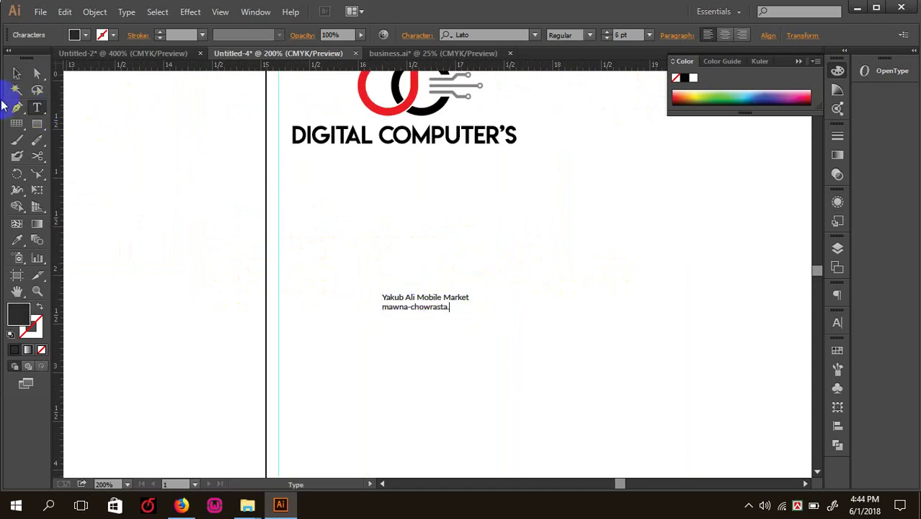
left_click(16, 73)
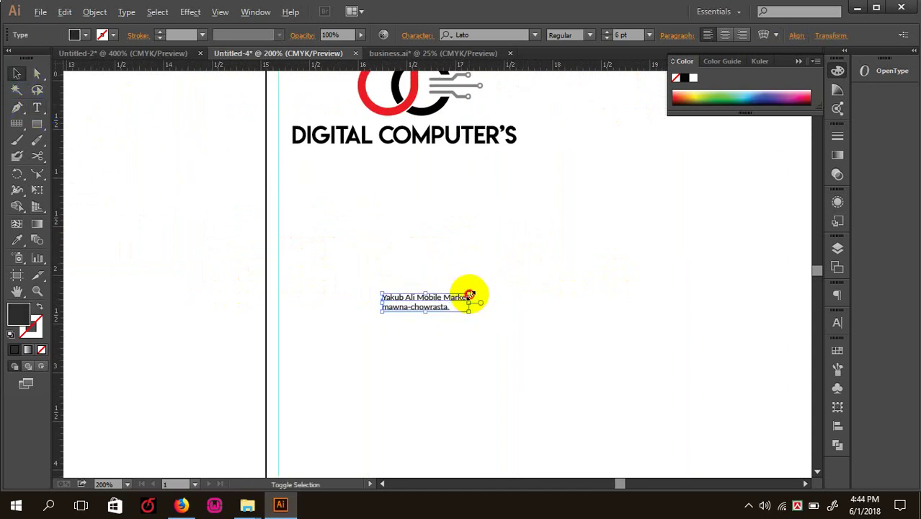
- Scale up the pasted address text on the letterhead
left_click_drag(469, 294, 527, 281)
key("Tab")
left_click_drag(456, 292, 527, 272)
left_click(427, 340)
left_click_drag(417, 267, 689, 189)
key("ctrl+minus")
key("ctrl+minus")
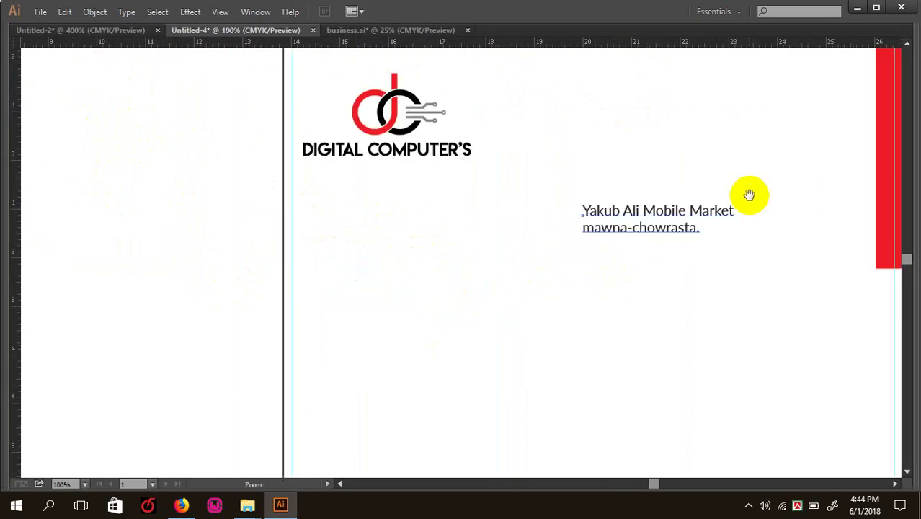
- Move the address beside the red bar, level with the logo, using a horizontal guide
left_click_drag(749, 194, 574, 311)
left_click(360, 326)
left_click_drag(355, 328, 429, 294)
left_click_drag(359, 43, 358, 91)
left_click_drag(358, 122, 352, 287)
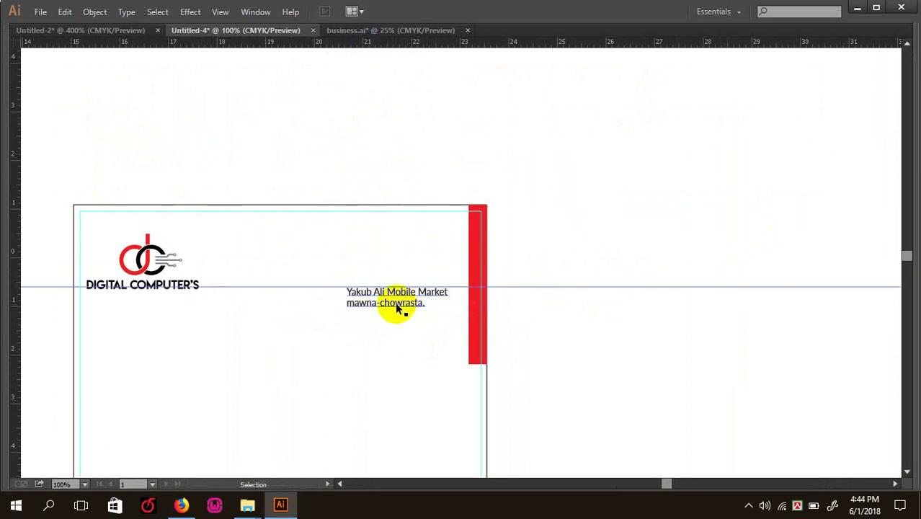
left_click_drag(394, 307, 417, 265)
left_click_drag(414, 267, 414, 265)
- Break 'Market' onto its own line after Mobile and add a town line
key("ctrl+equal")
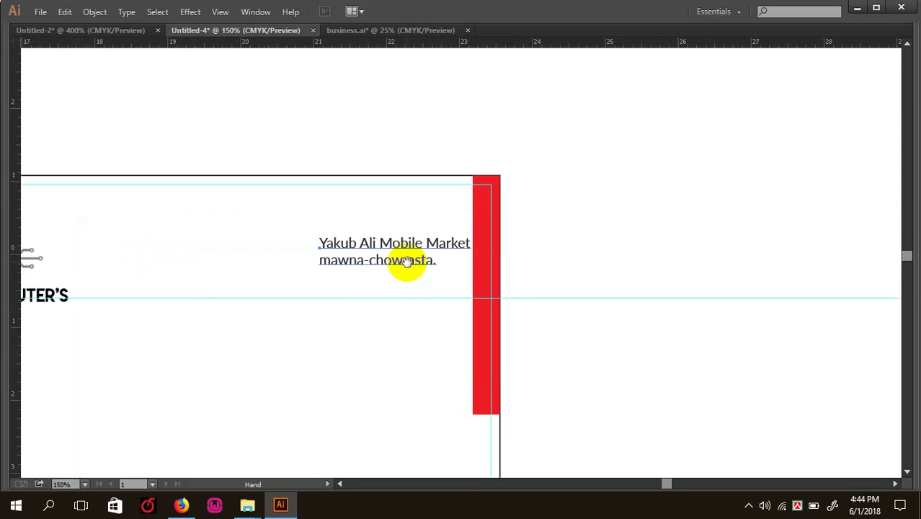
key("Tab")
left_click(37, 107)
key("Tab")
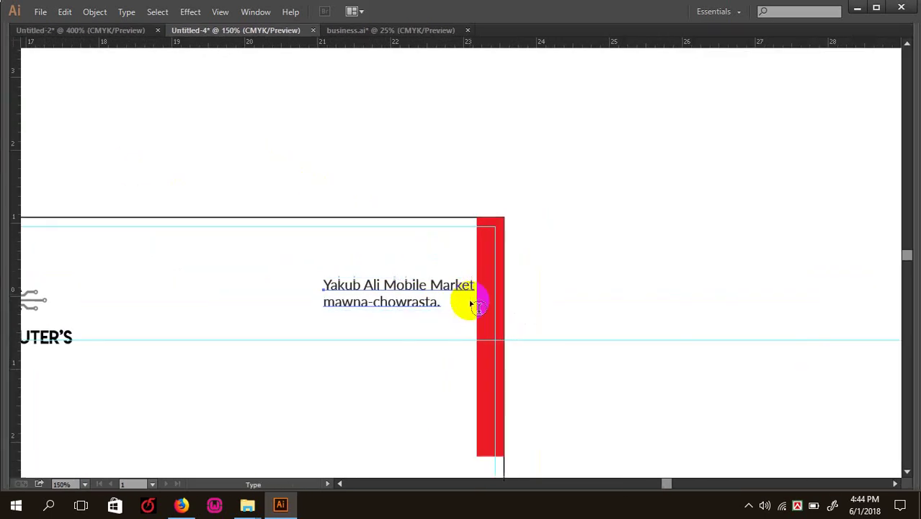
left_click(423, 292)
key("Return")
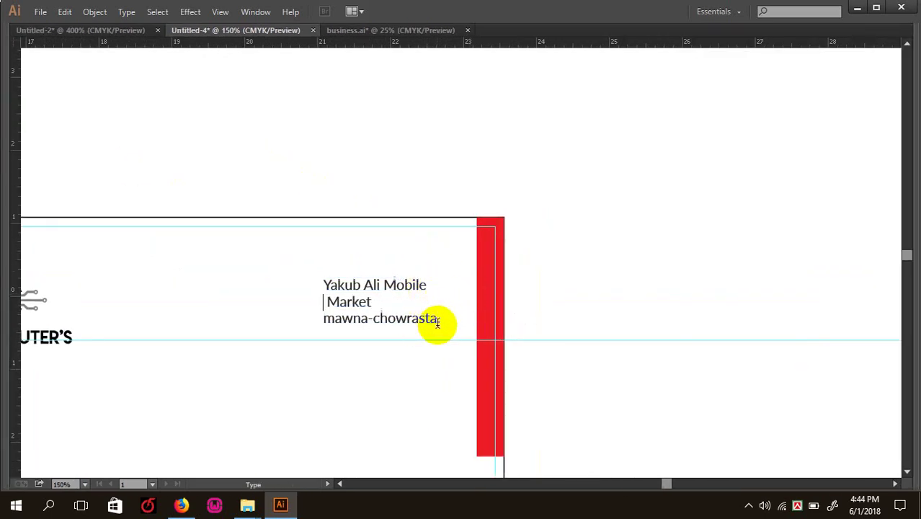
left_click(441, 325)
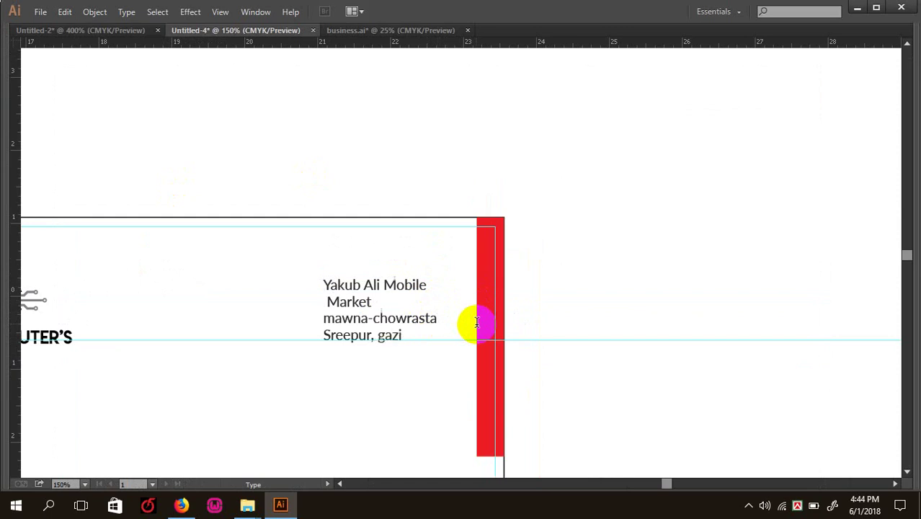
type("r")
key("Escape")
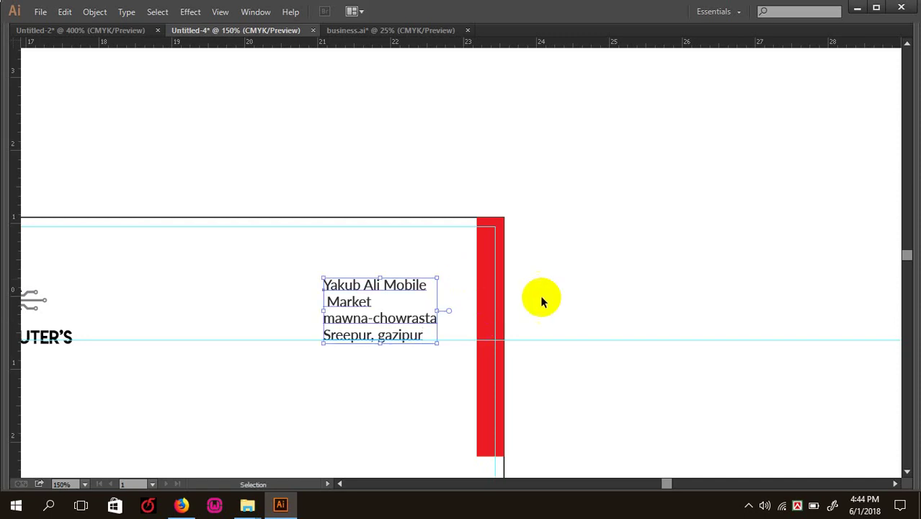
- Right-align the address text and push it up against the red bar
key("Tab")
key("a")
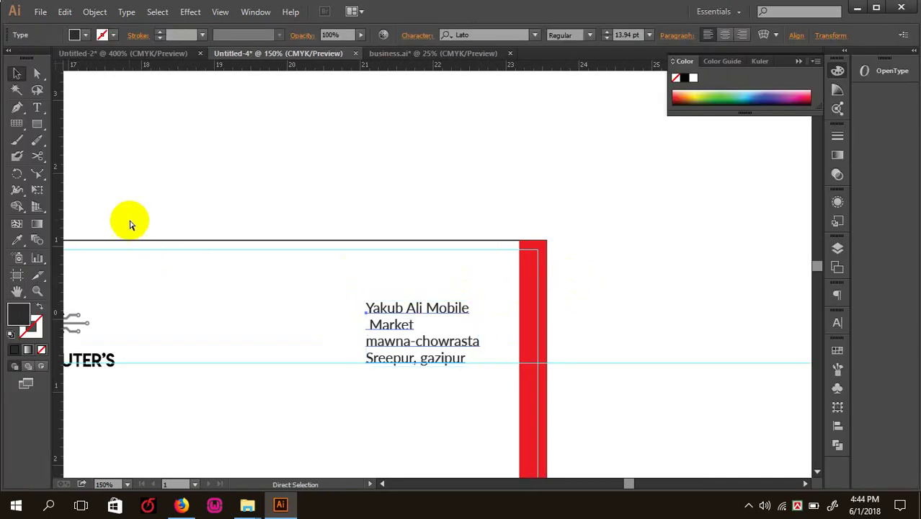
key("ctrl+t")
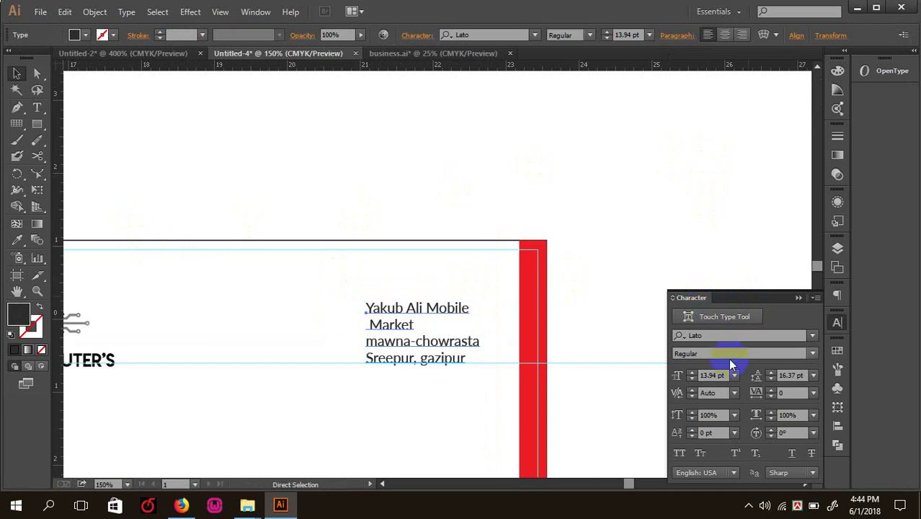
key("v")
left_click(743, 35)
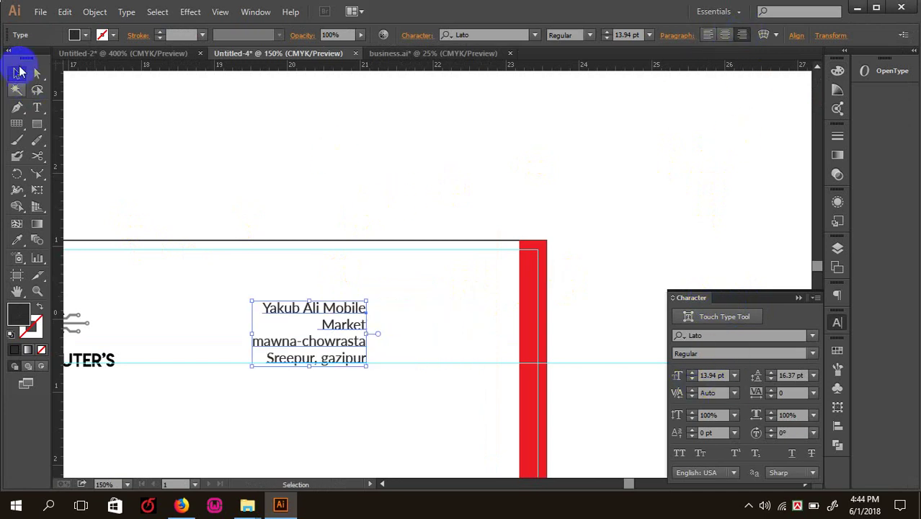
left_click_drag(308, 326, 477, 305)
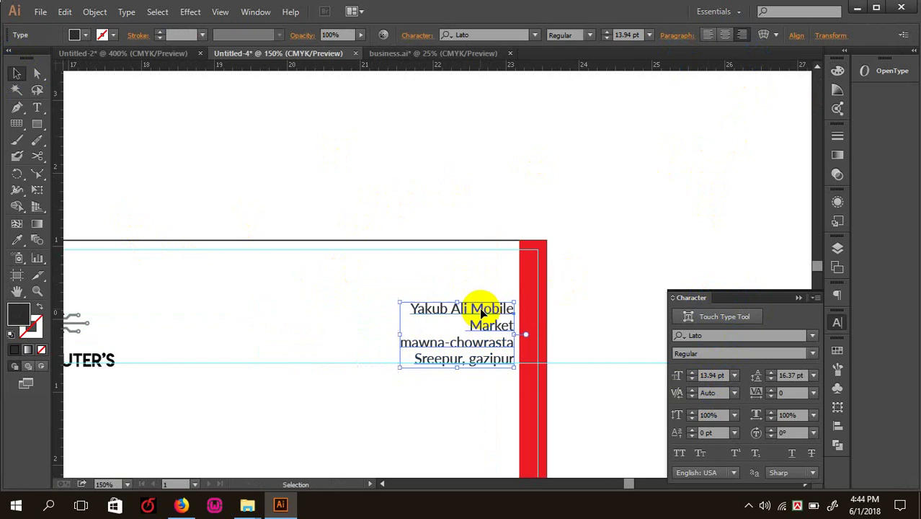
left_click(597, 273)
key("ctrl+minus")
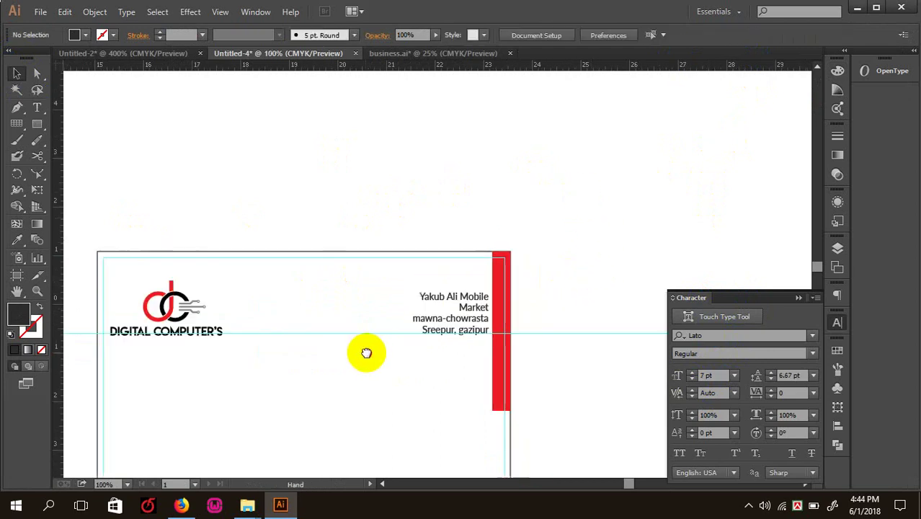
left_click_drag(366, 352, 472, 278)
left_click(37, 108)
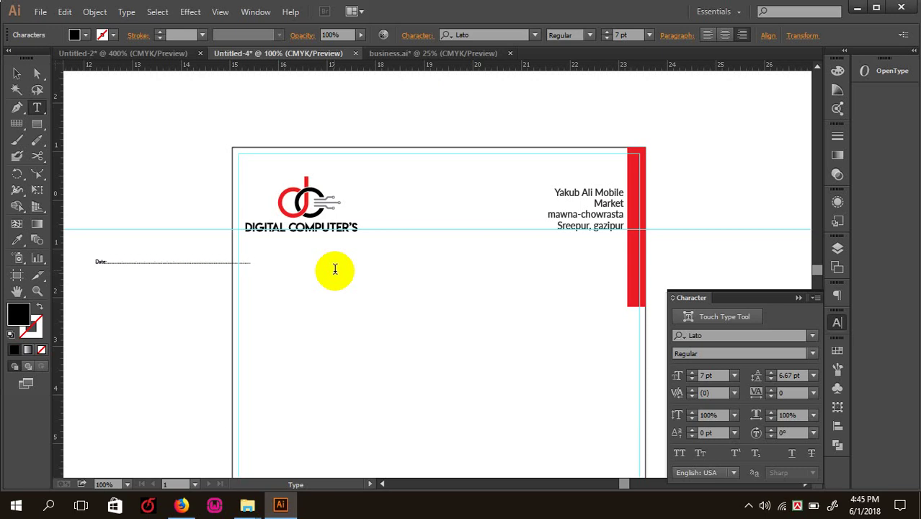
- Move the Date line onto the letterhead, widen it, and align it with the left margin
left_click(16, 73)
key("Tab")
left_click(137, 238)
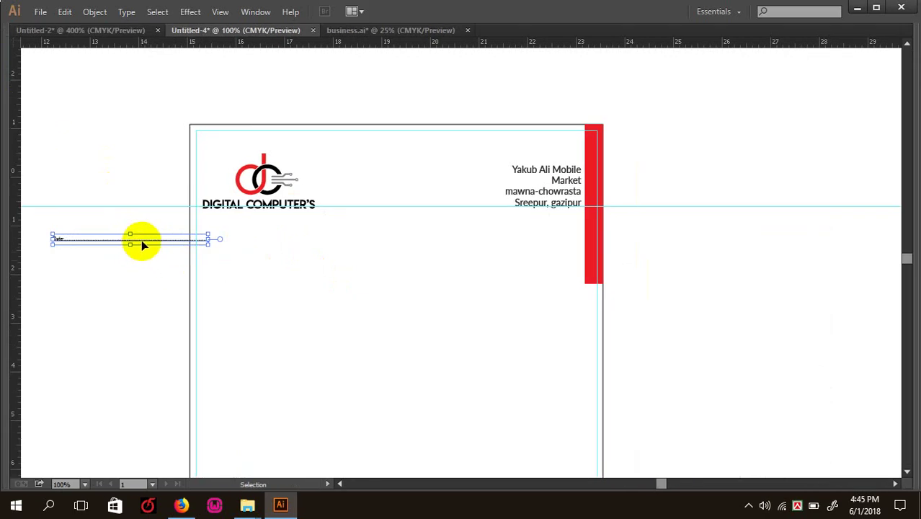
left_click_drag(142, 243, 361, 248)
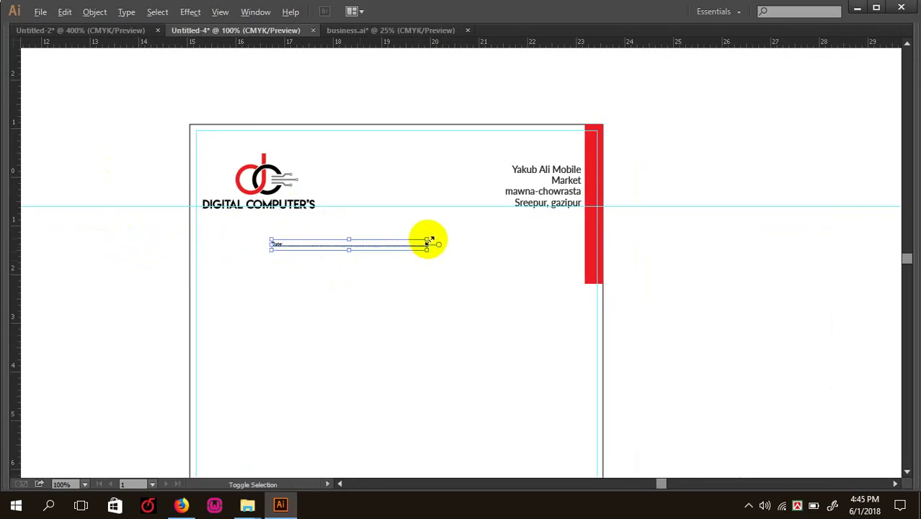
left_click_drag(430, 240, 535, 209)
key("ctrl+equal")
left_click_drag(518, 322, 670, 337)
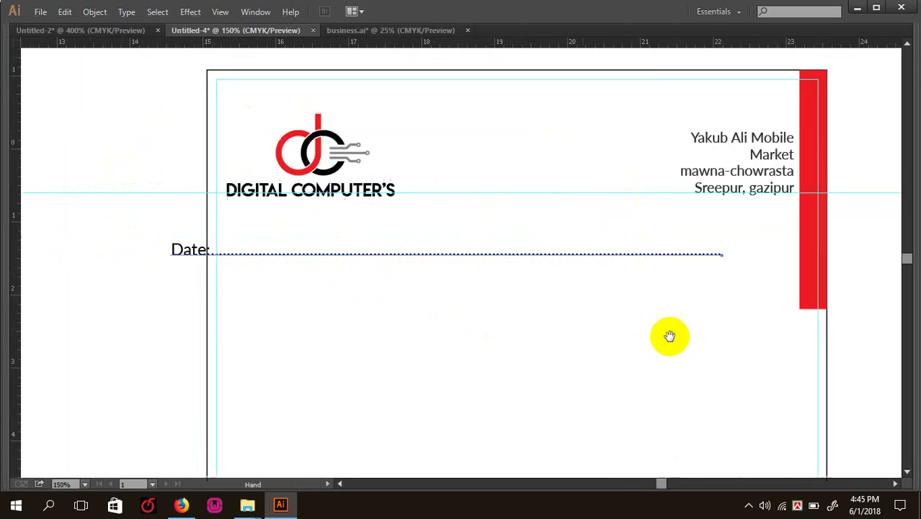
left_click_drag(315, 254, 370, 236)
mouse_move(224, 227)
left_mouse_down()
mouse_move(189, 191)
mouse_move(171, 222)
mouse_move(240, 232)
left_mouse_up()
left_click(312, 265)
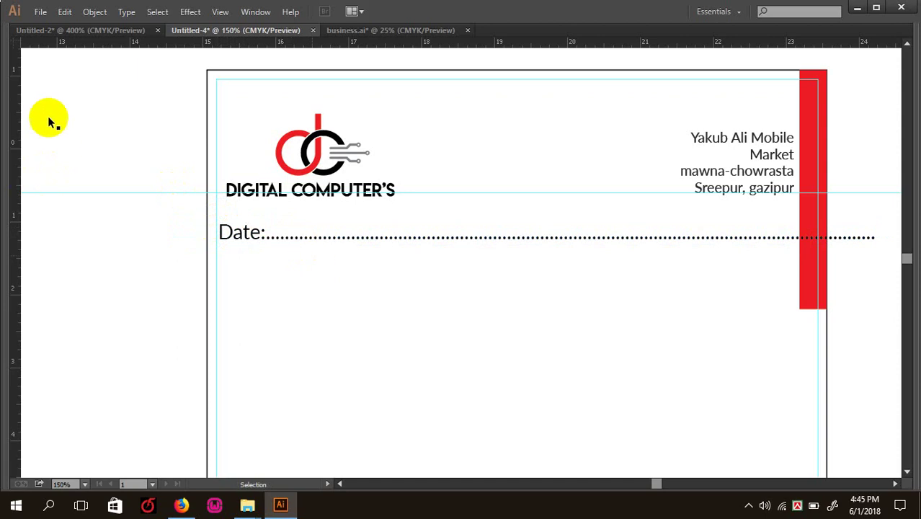
- Check the Date line's character settings
key("ctrl+t")
key("Tab")
left_click(311, 259)
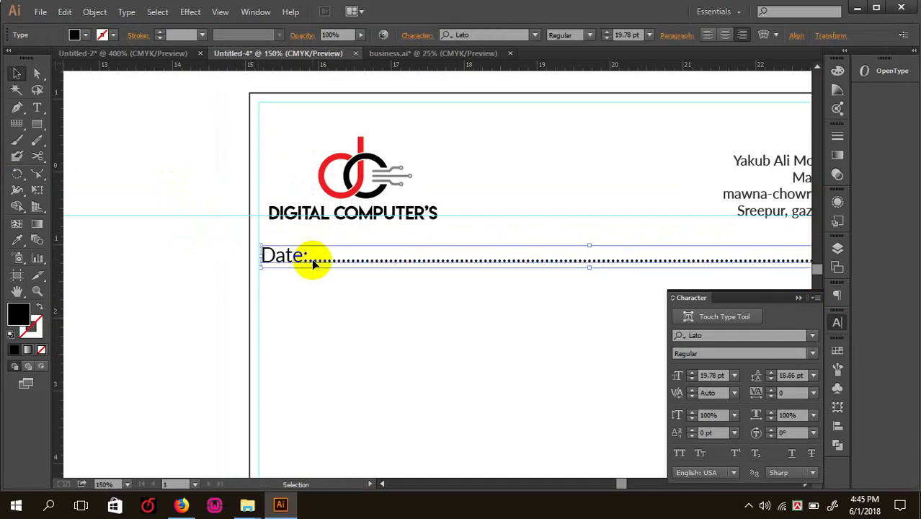
key("ctrl+t")
key("Tab")
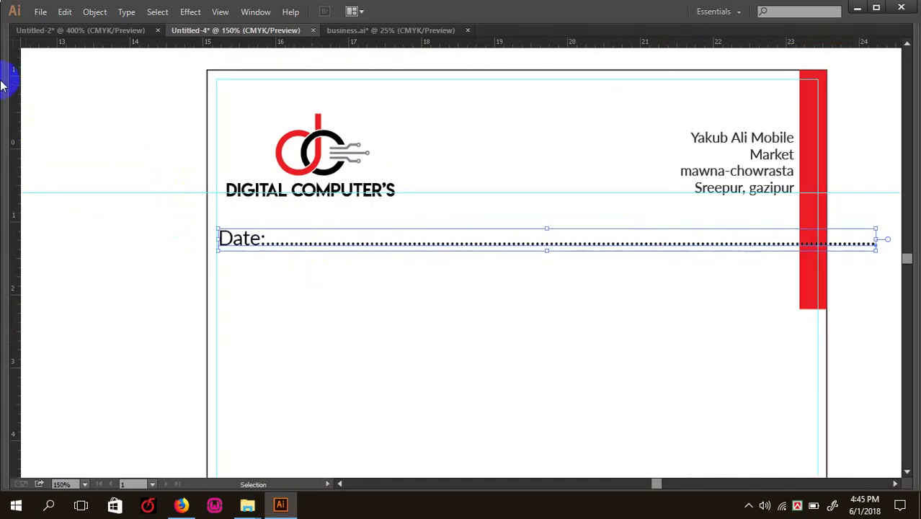
key("Tab")
left_click(34, 107)
key("Tab")
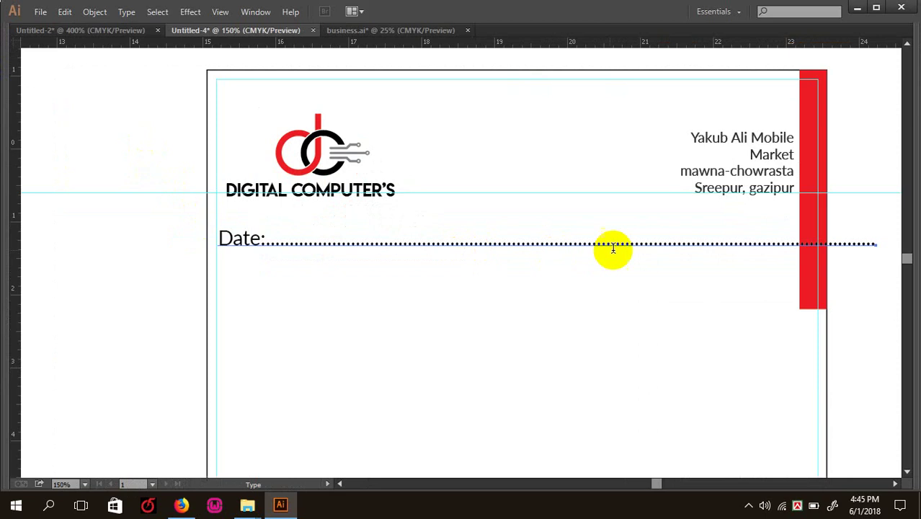
- Select the end of the dot leader, then nudge the Date line left to the margin
left_click(754, 240)
key("Tab")
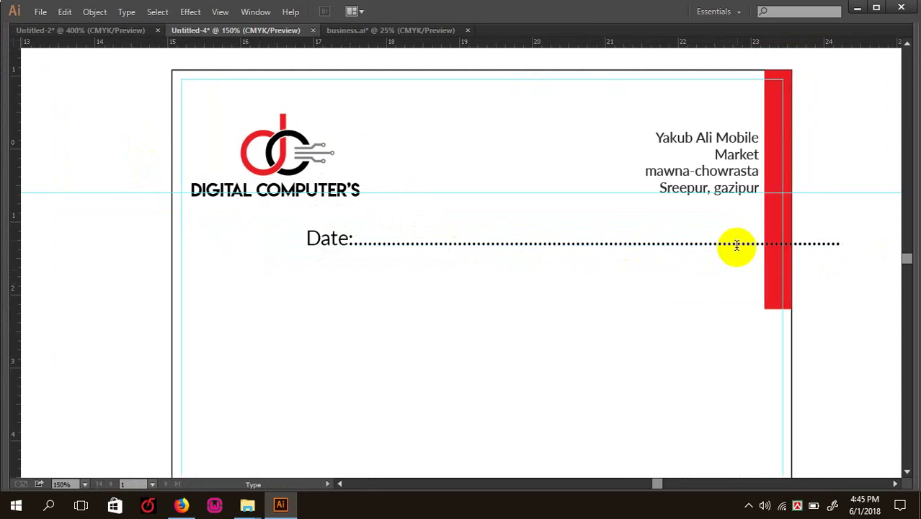
left_click_drag(737, 245, 867, 251)
key("Escape")
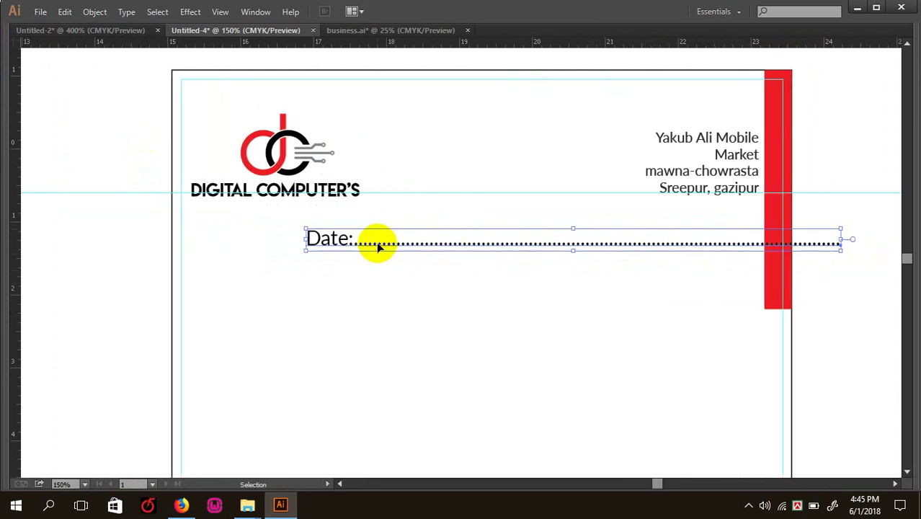
left_click_drag(378, 247, 253, 251)
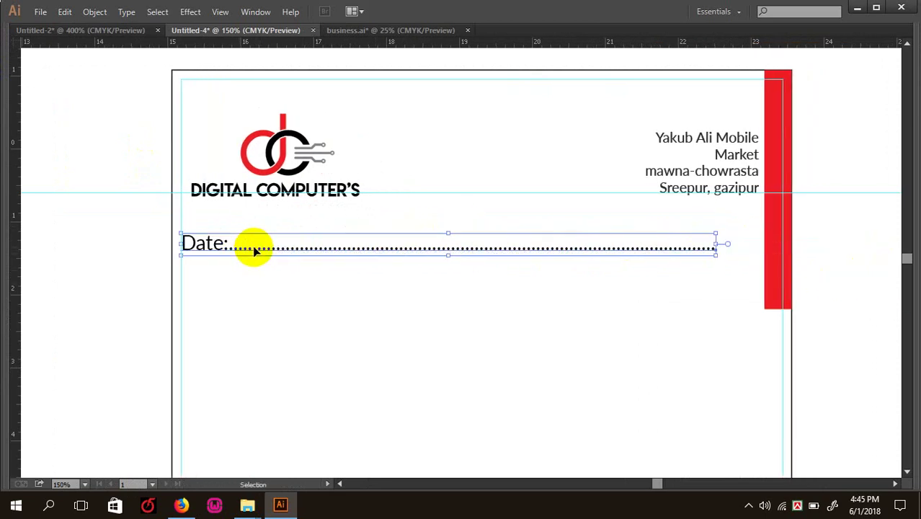
key("Up")
key("Right")
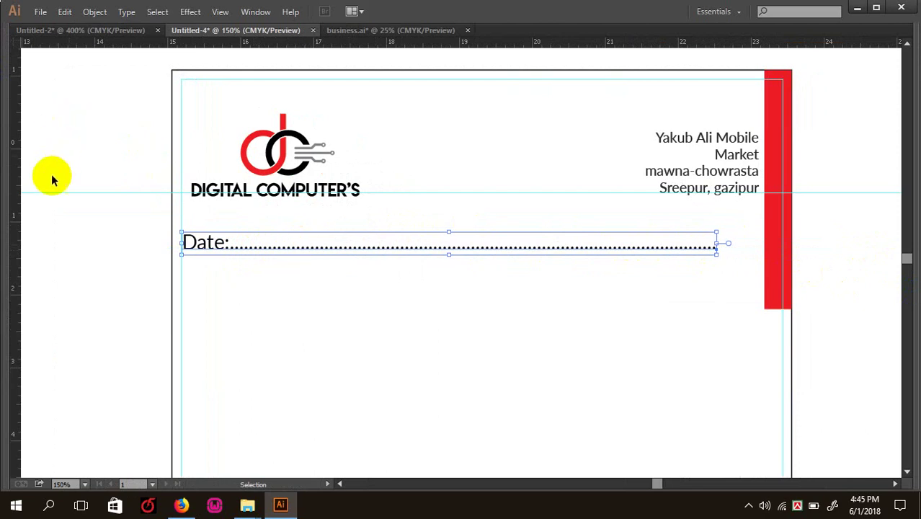
- Add seven periods to the dot leader and shift the Date line slightly right
left_click(37, 113)
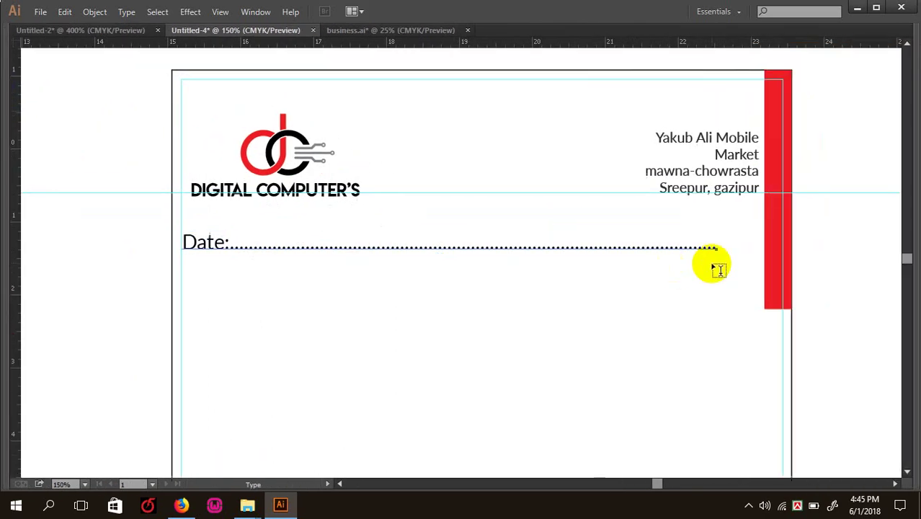
left_click(712, 247)
type(".......")
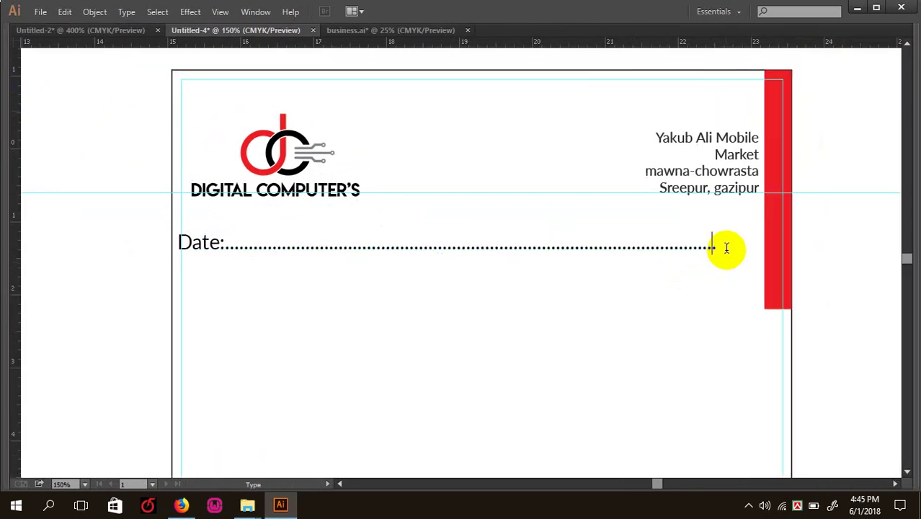
key("Escape")
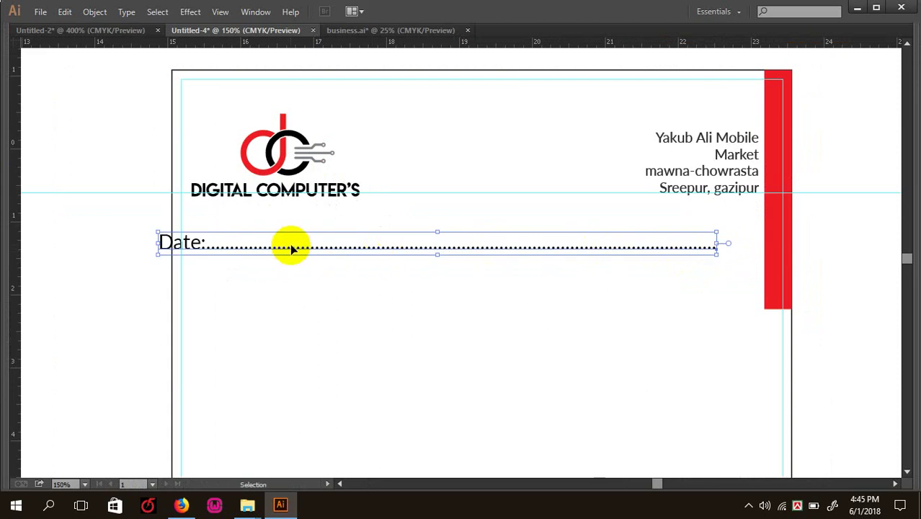
left_click_drag(293, 246, 321, 249)
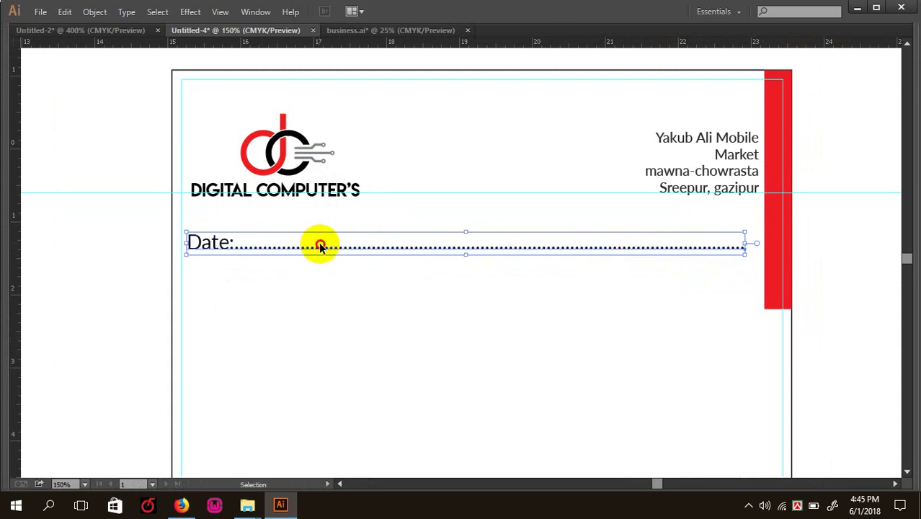
left_click(129, 216)
key("ctrl+minus")
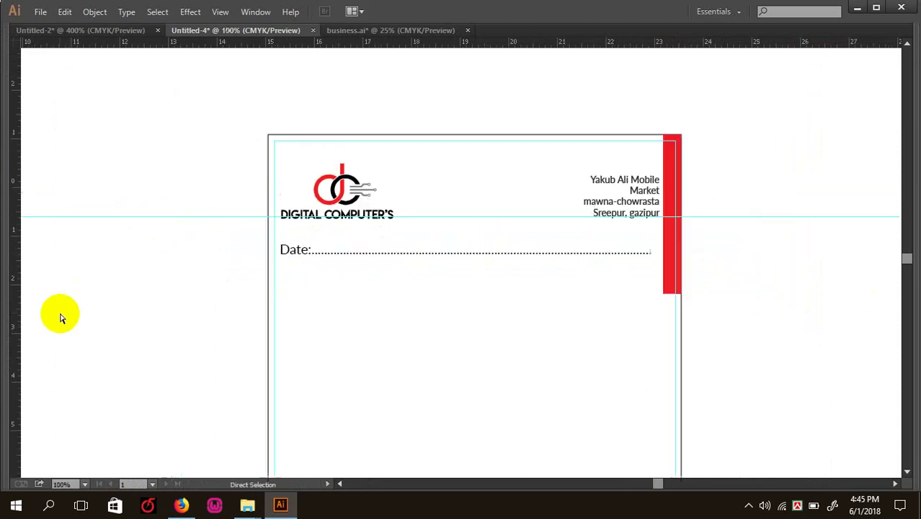
key("ctrl+minus")
key("ctrl+minus")
scroll(304, 251, "down", 3)
key("ctrl+plus")
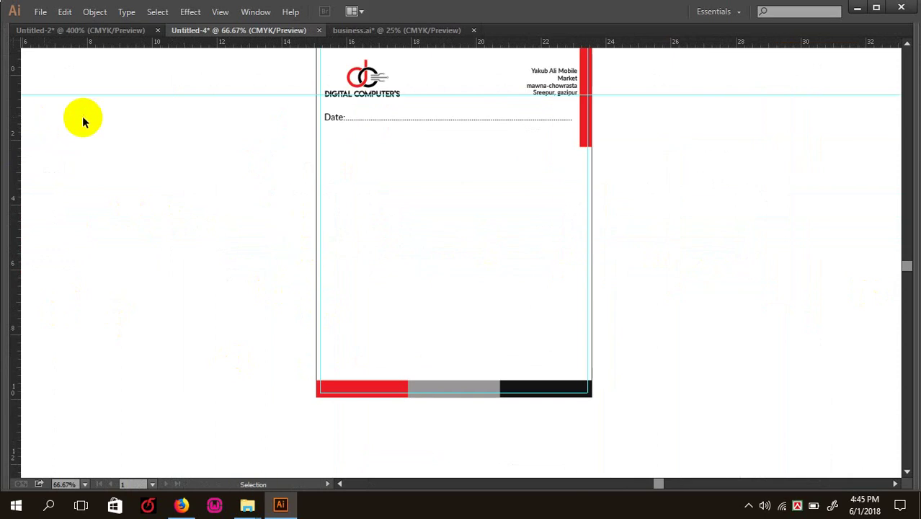
- Draw a text area across the page body and delete the Date line
key("Tab")
left_click(36, 110)
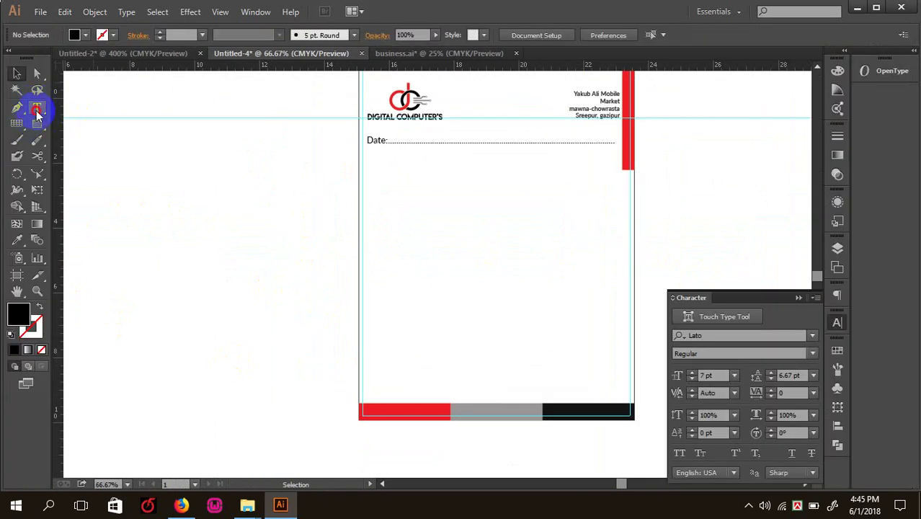
left_click(414, 226)
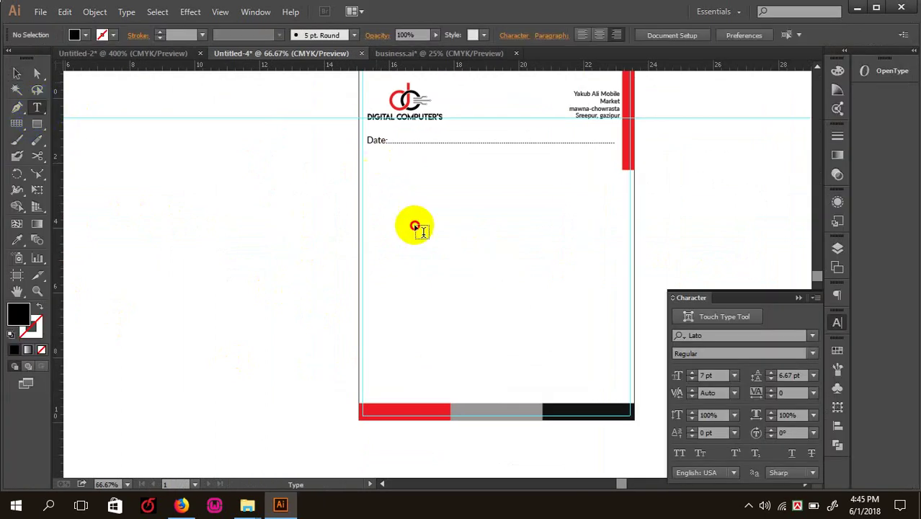
left_click_drag(415, 226, 600, 377)
left_click(17, 73)
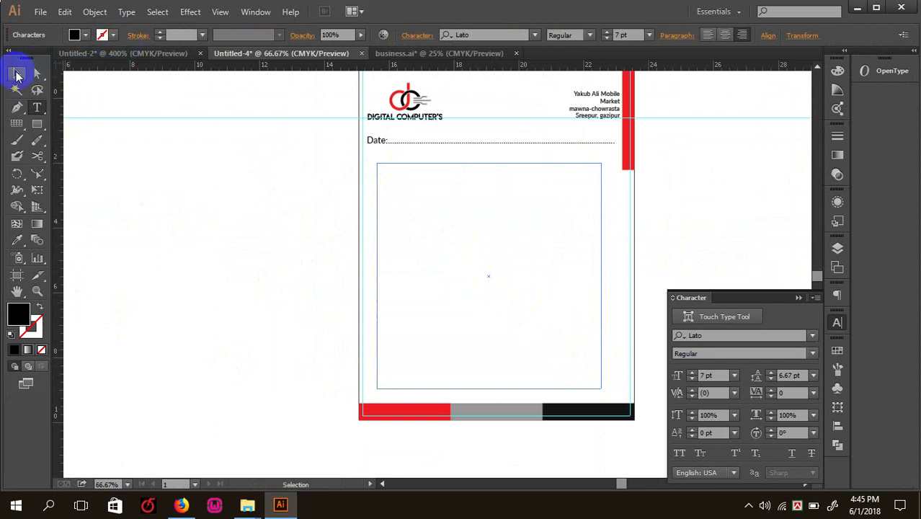
left_click(411, 143)
key("Delete")
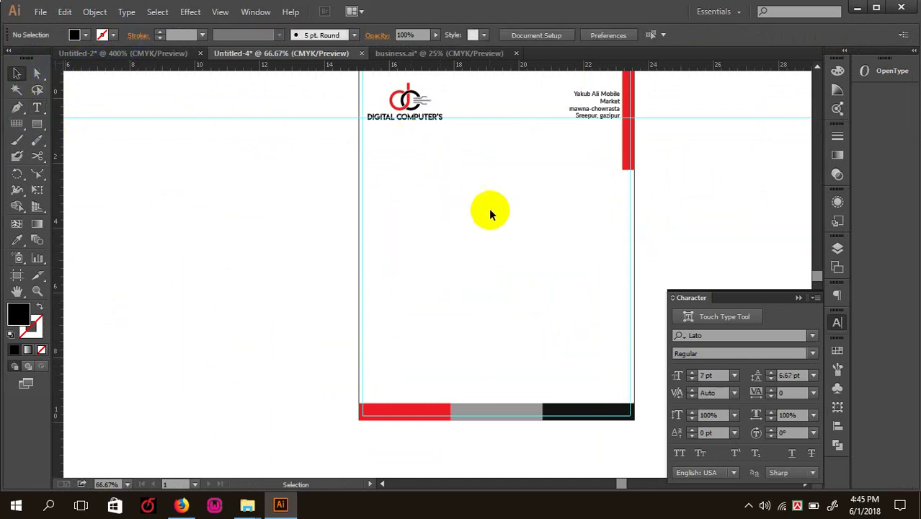
- Copy the lorem ipsum text from the business.ai document
left_click(438, 53)
key("ctrl+minus")
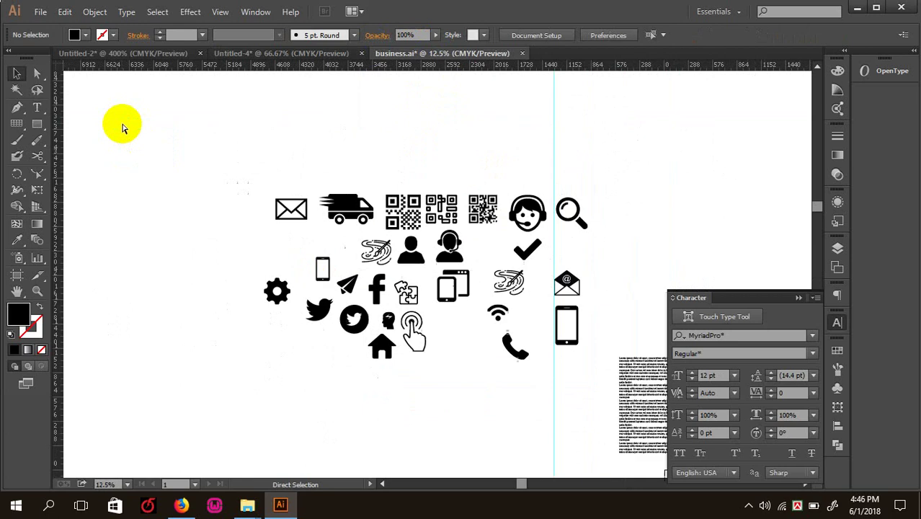
scroll(201, 150, "right", 3)
left_click(37, 106)
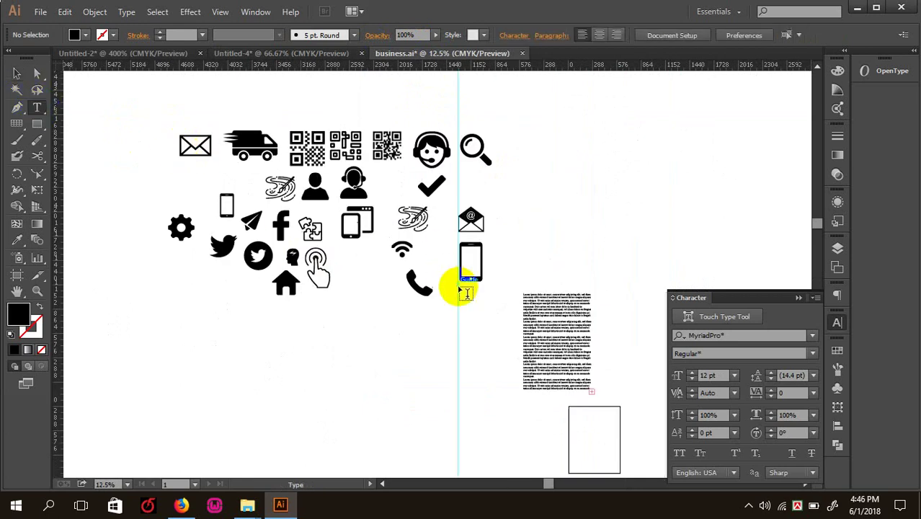
left_click(531, 312)
key("ctrl+a")
left_click_drag(521, 297, 593, 374)
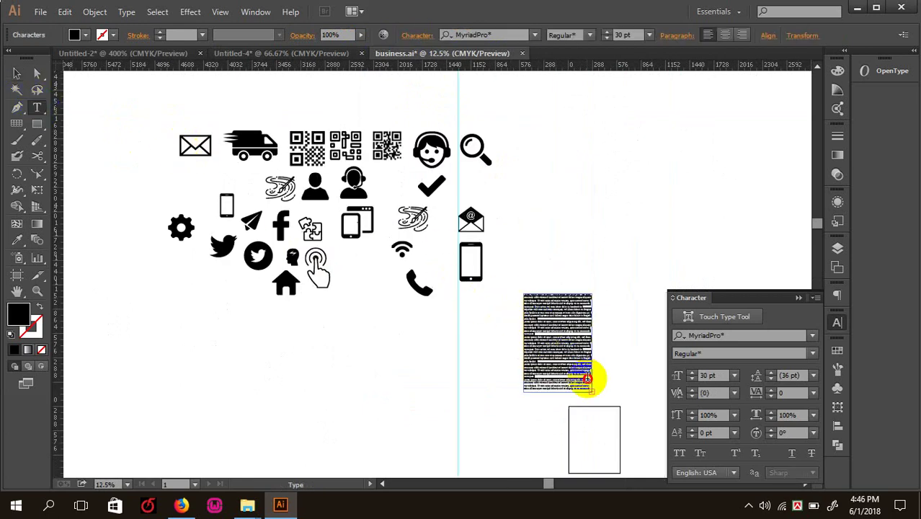
- Paste the lorem ipsum into a text frame over the letterhead body at 6 pt
left_click(296, 54)
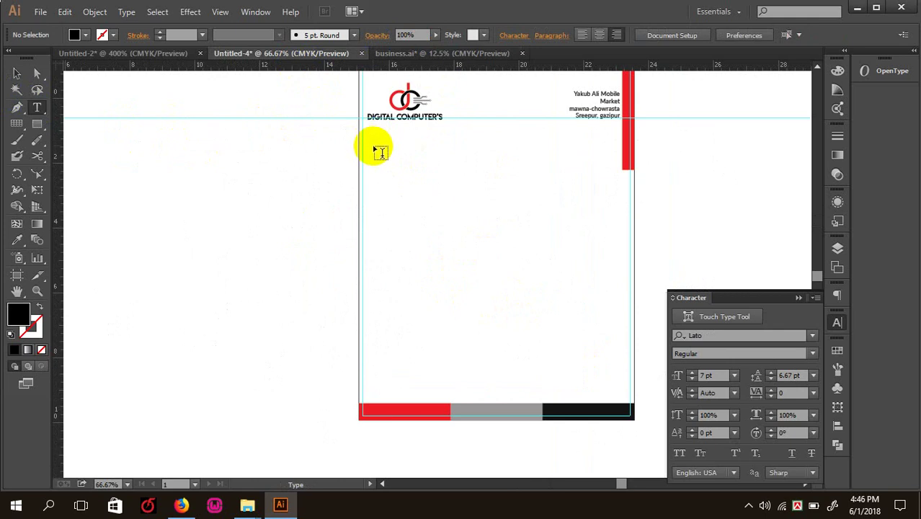
left_click_drag(375, 150, 612, 389)
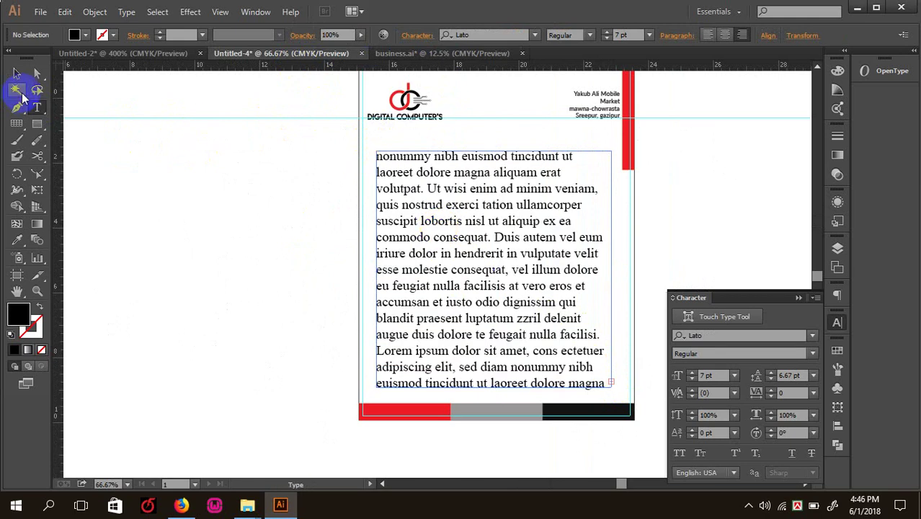
left_click(710, 375)
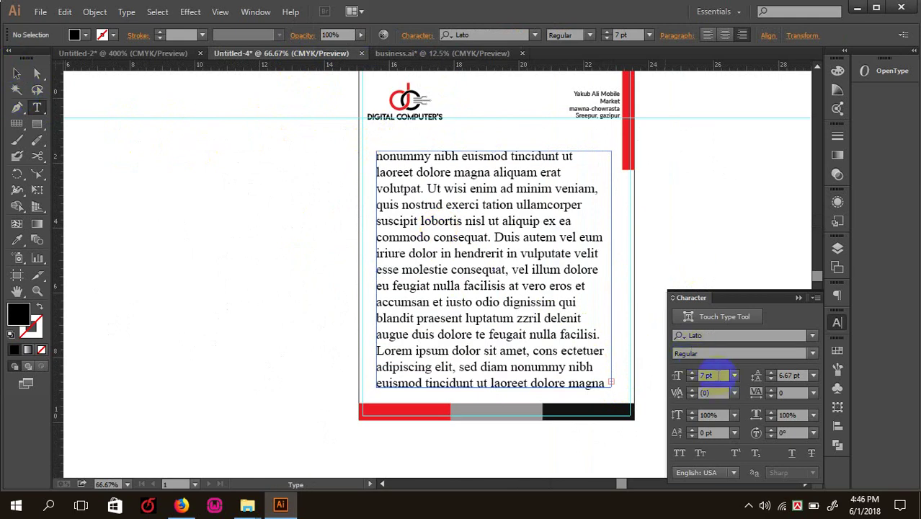
key("Return")
scroll(560, 310, "up", 1)
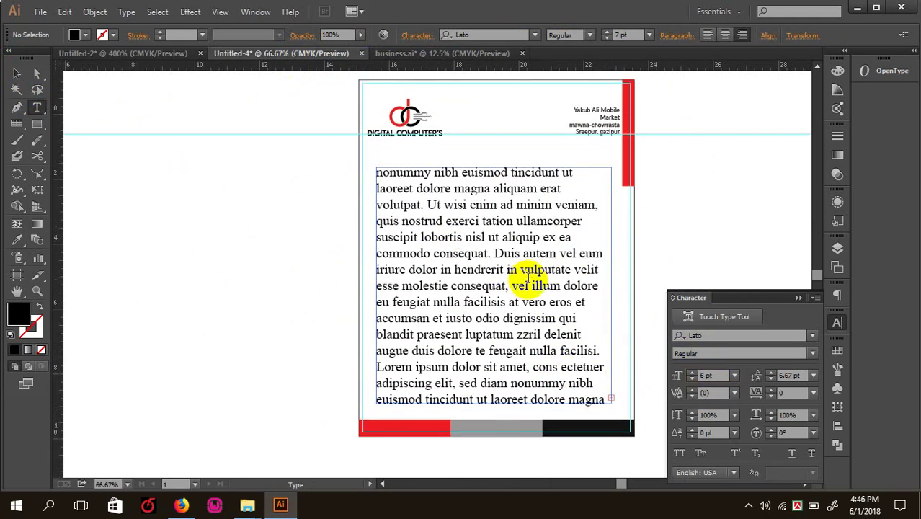
left_click(20, 76)
left_click(181, 200)
key("ctrl+minus")
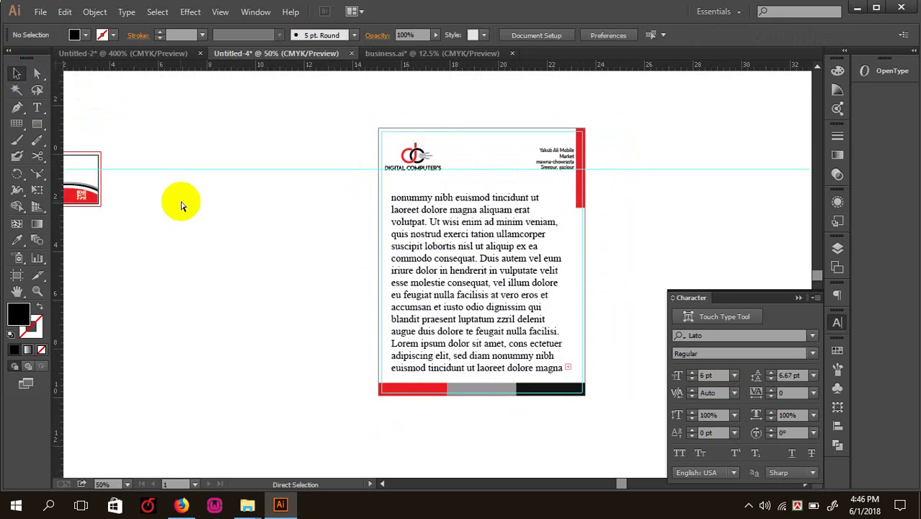
left_click(209, 198)
left_click(302, 150)
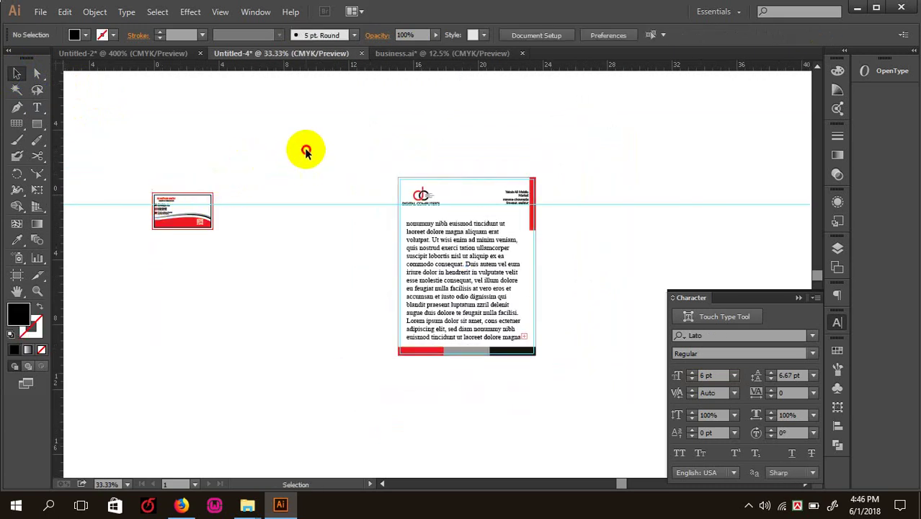
key("ctrl+plus")
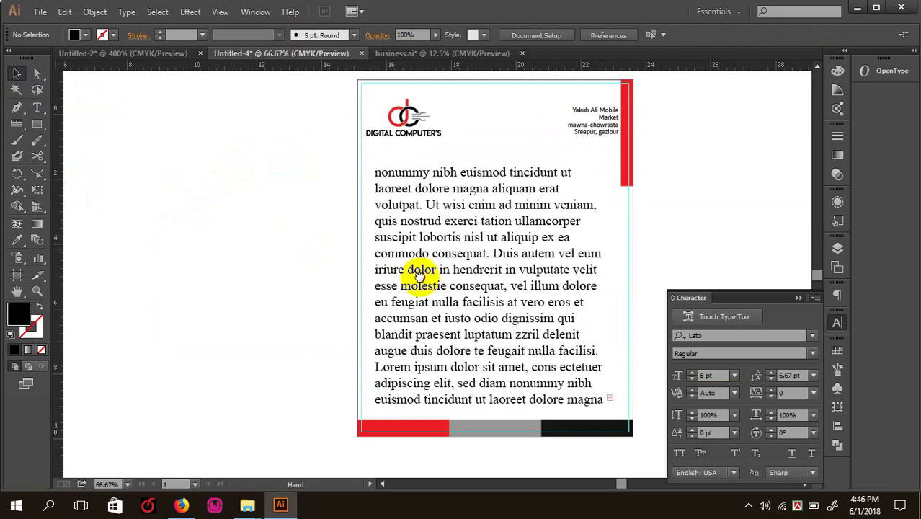
left_click(461, 262)
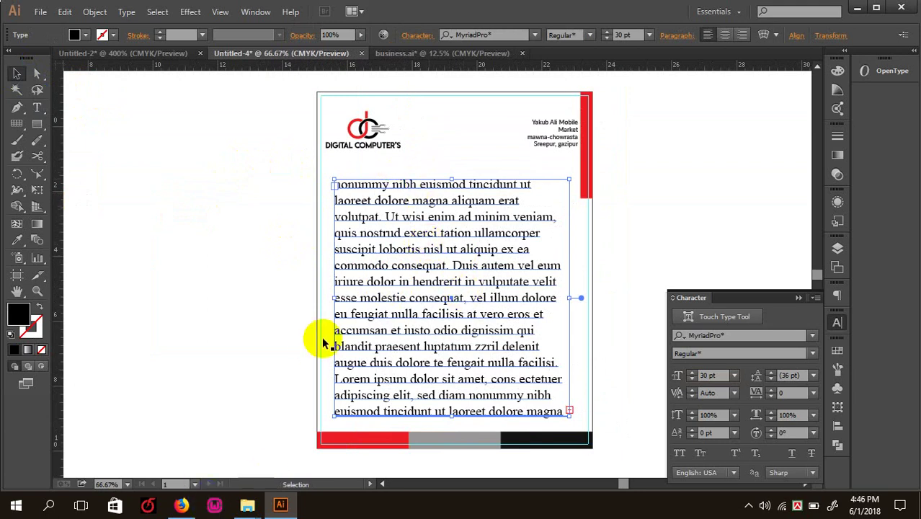
left_click(211, 308)
left_click(366, 129)
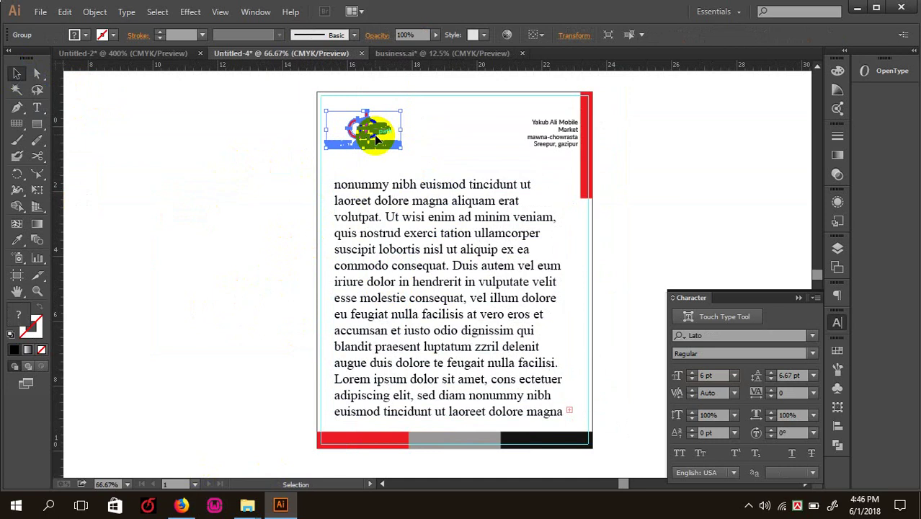
left_click(562, 146)
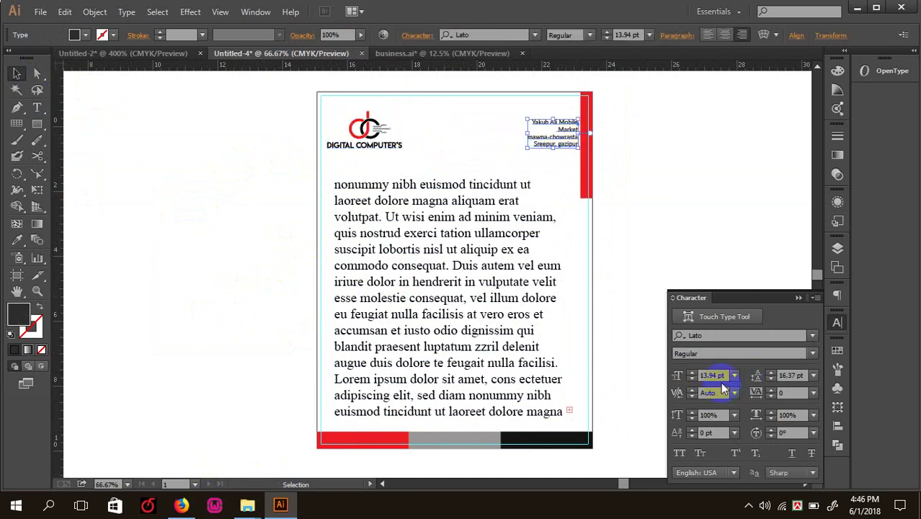
left_click(605, 216)
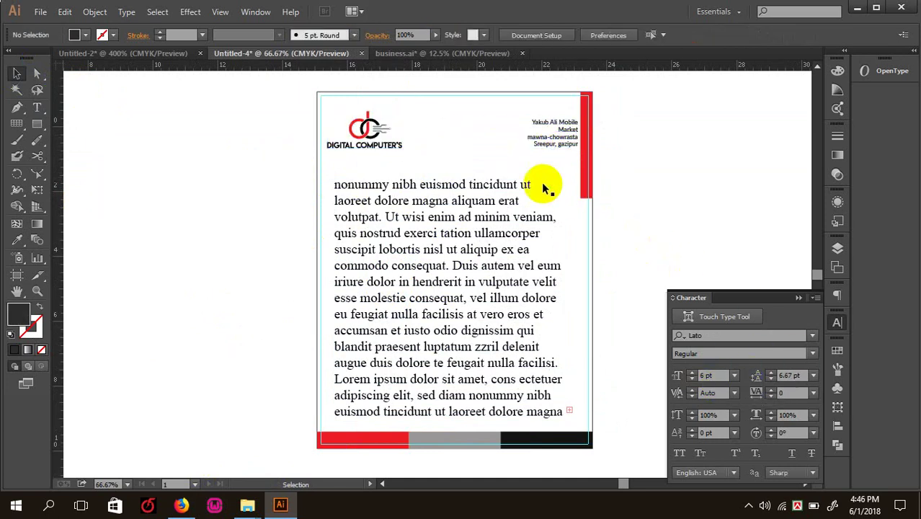
left_click(544, 145)
left_click(661, 247)
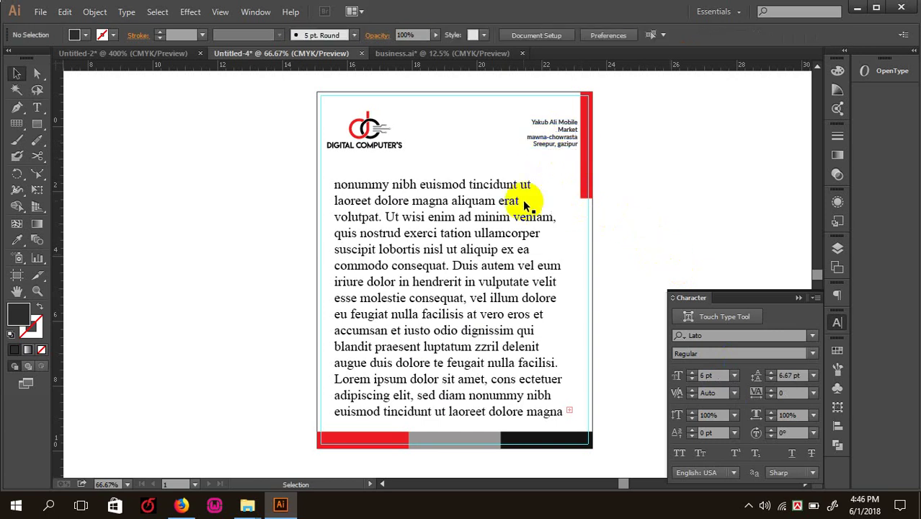
key("ctrl+minus")
scroll(420, 386, "up", 3)
scroll(421, 386, "left", 2)
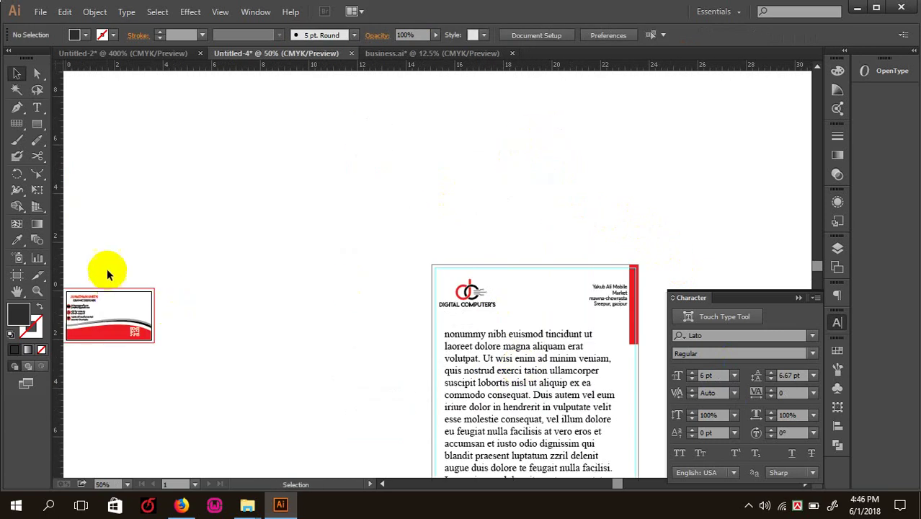
left_click(132, 330)
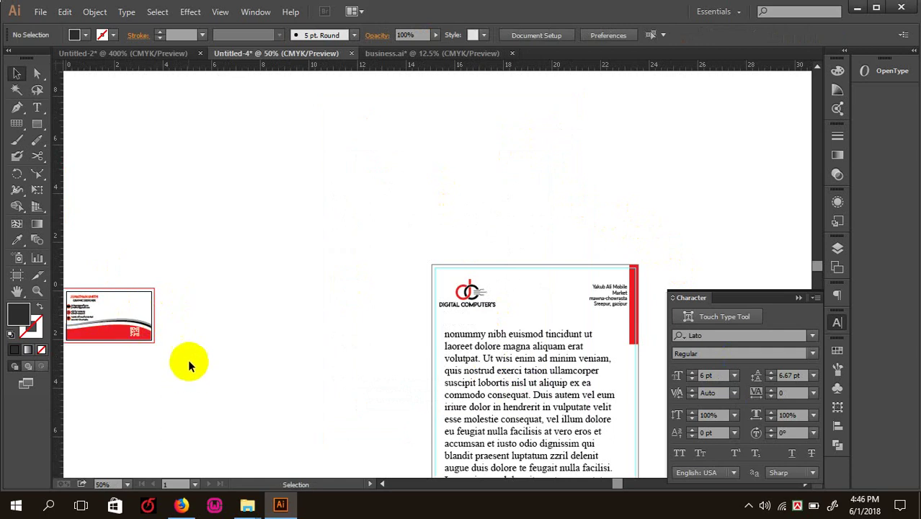
- Delete the placeholder body text frame so the letterhead body is empty, then deselect
left_click_drag(187, 352, 227, 226)
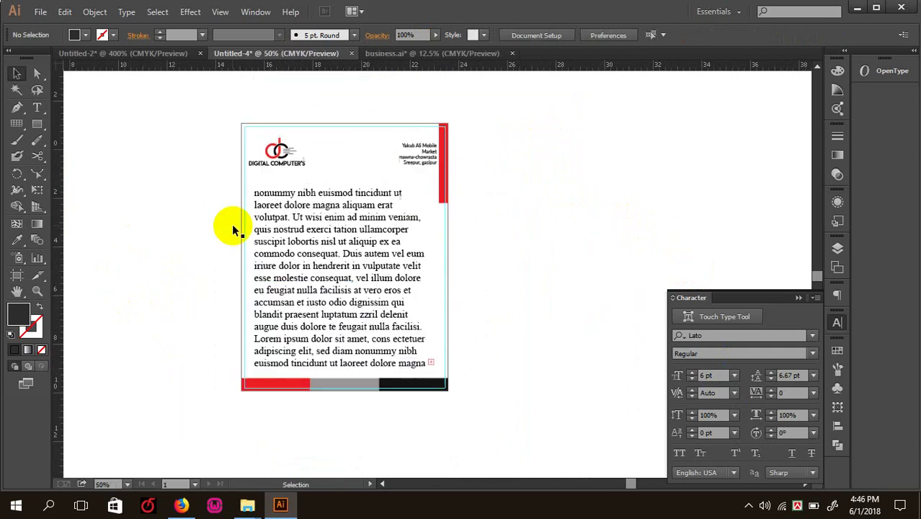
left_click(364, 150)
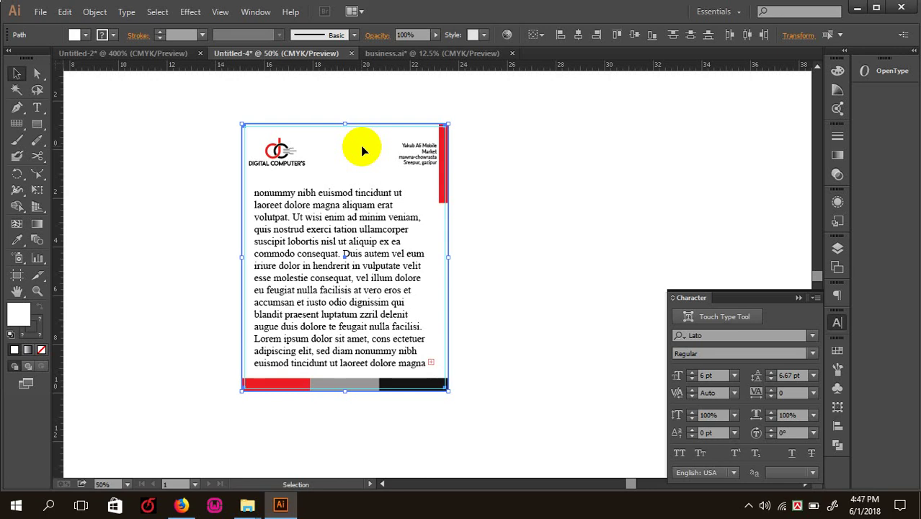
left_click(450, 257)
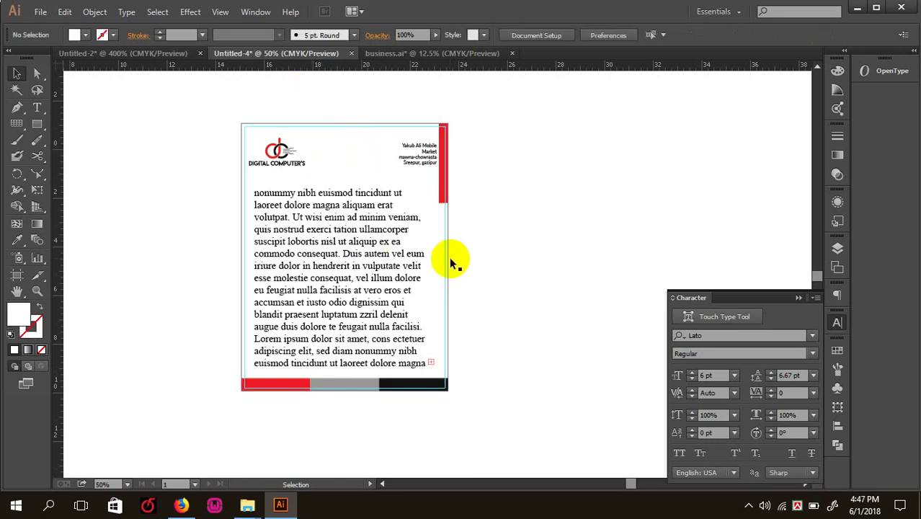
left_click(345, 248)
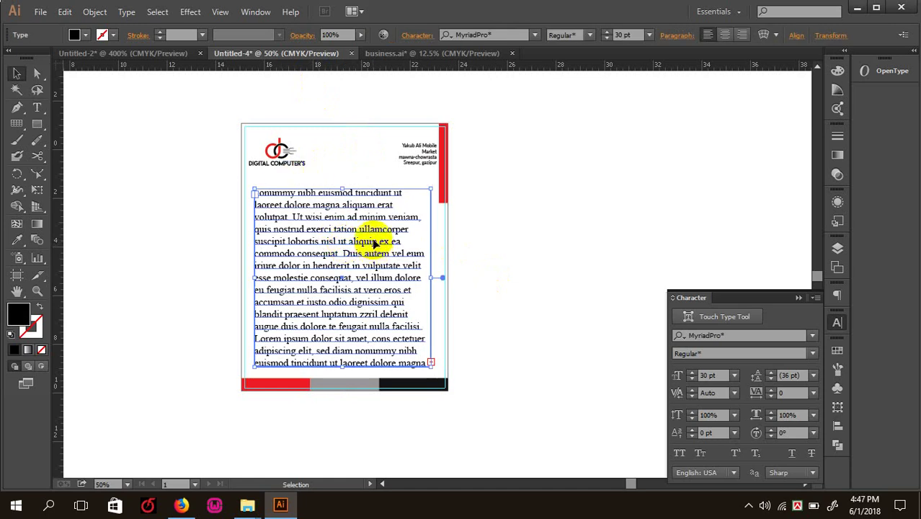
key("Delete")
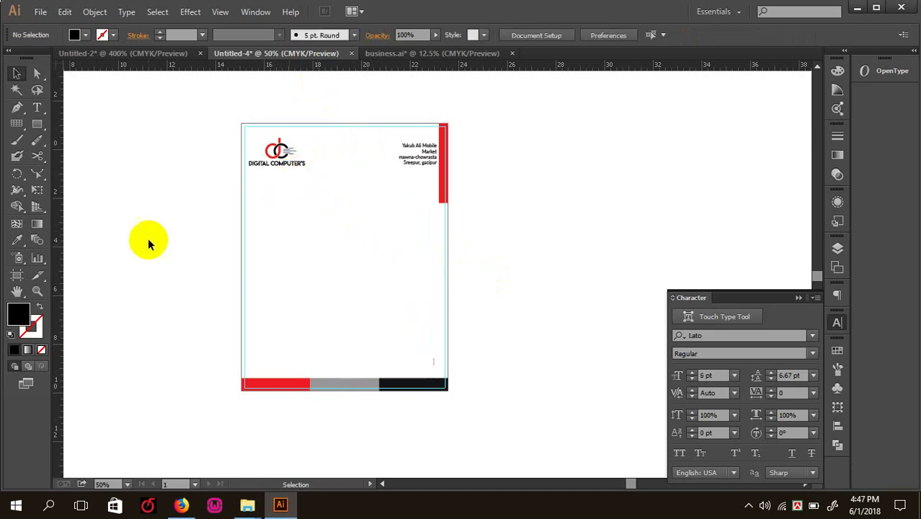
left_click(277, 255)
left_click(510, 330)
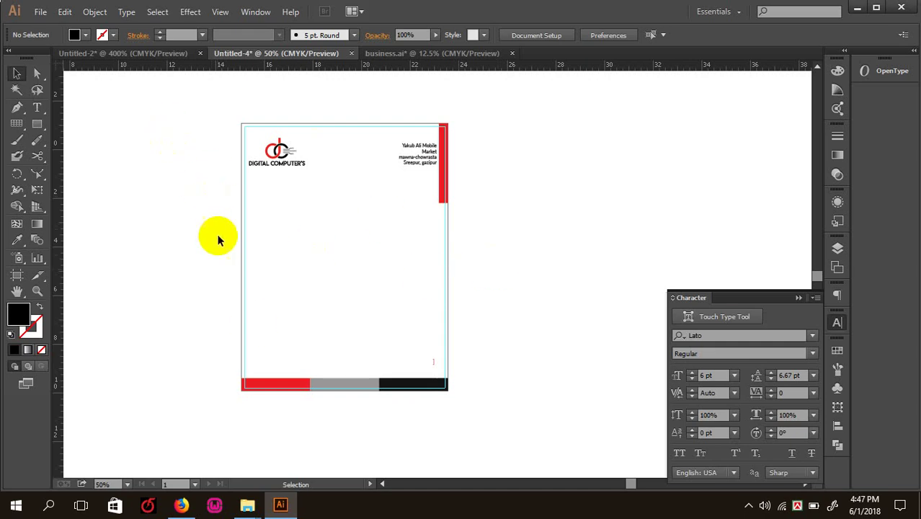
left_click(248, 505)
- Search Google for 'letterhead design' in Firefox
left_click(181, 505)
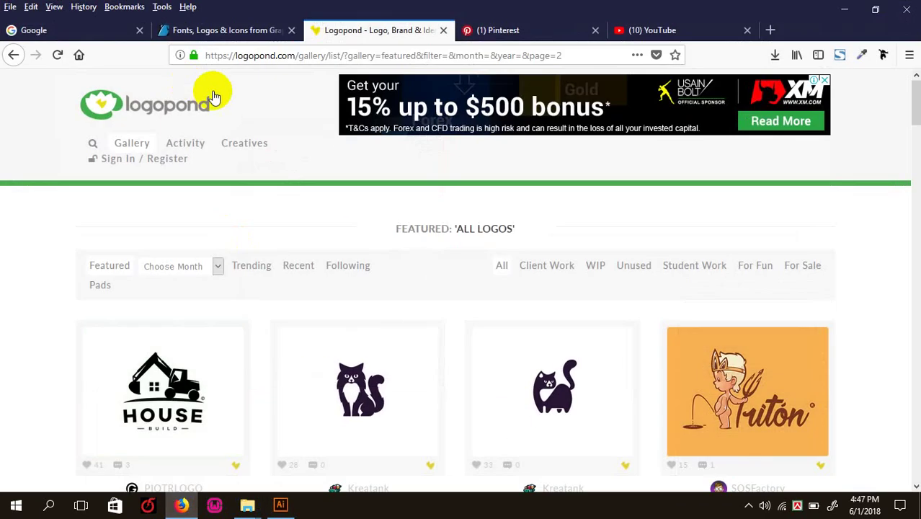
left_click(208, 30)
left_click(55, 30)
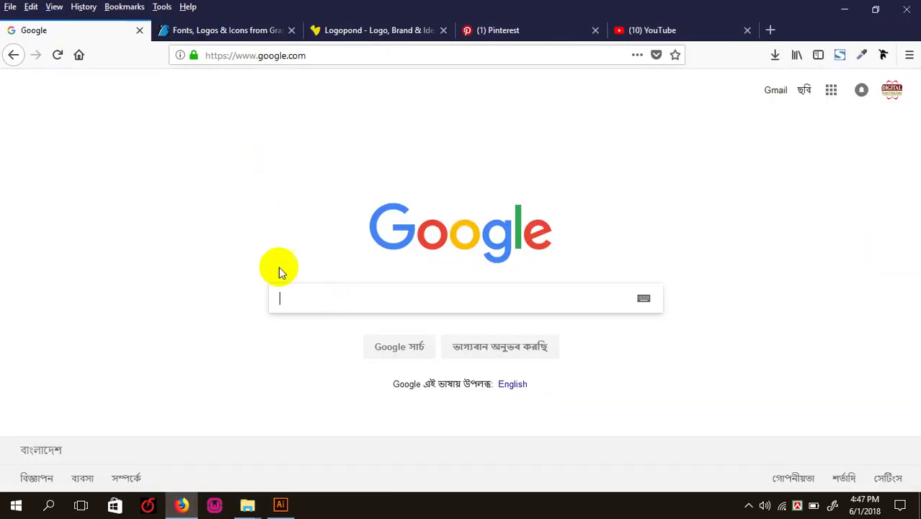
left_click(308, 294)
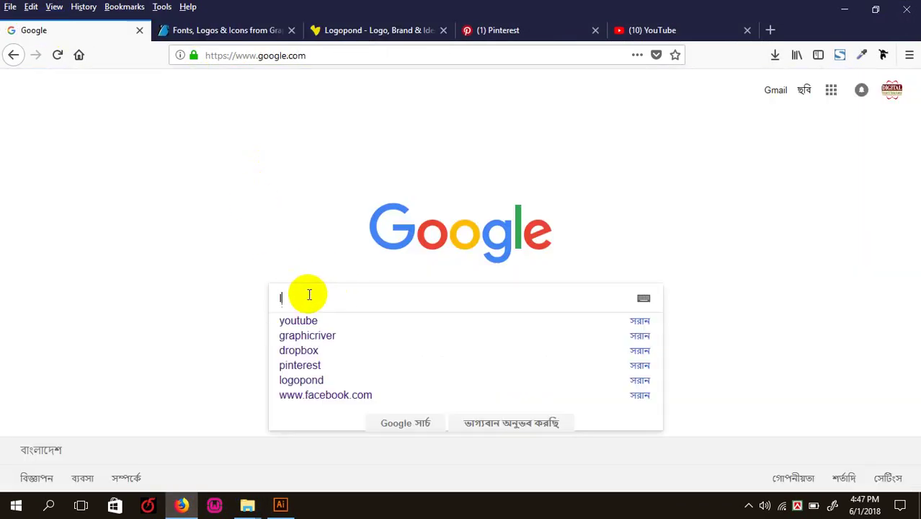
type("letter")
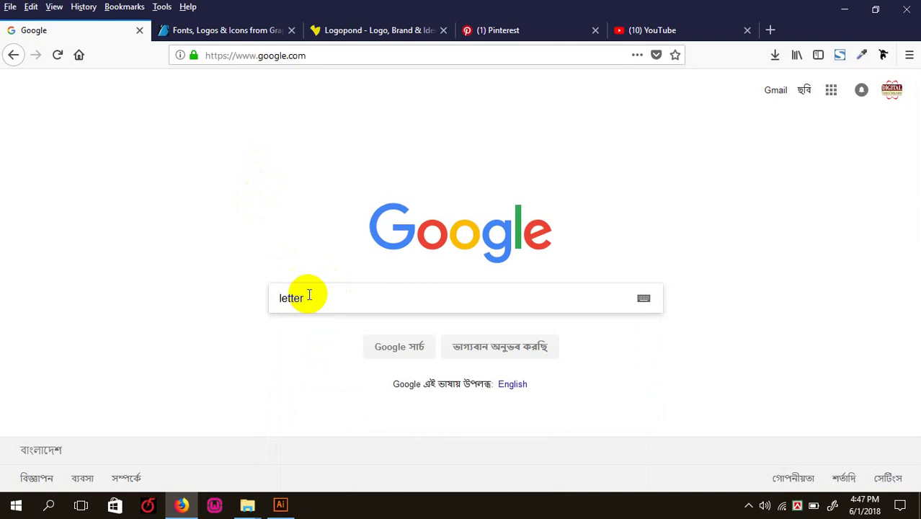
type("head")
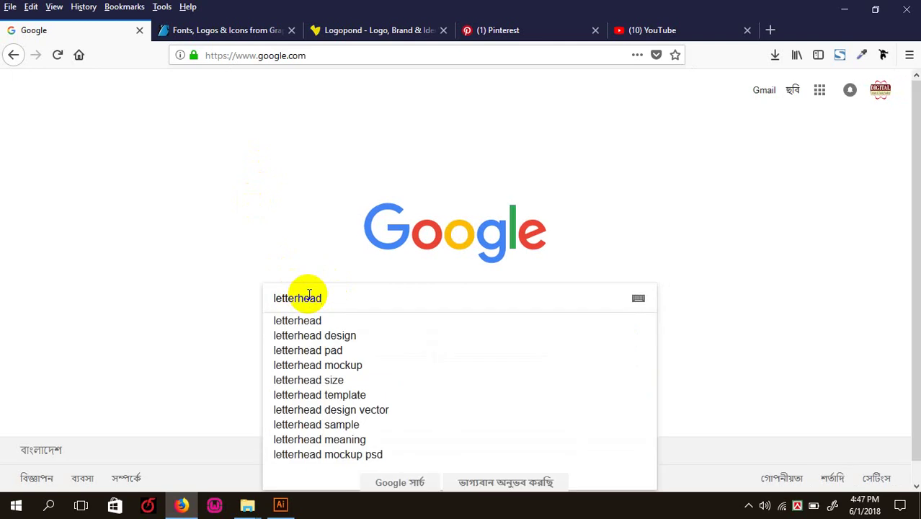
left_click(323, 335)
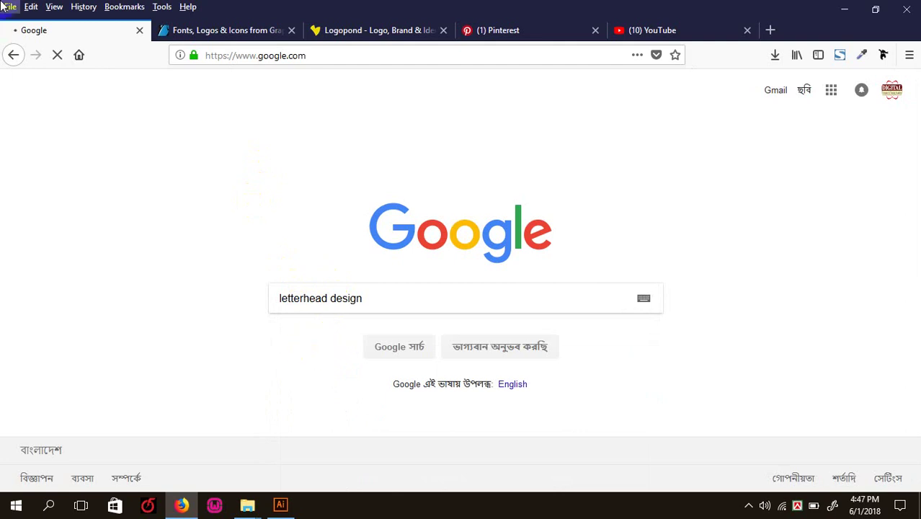
- Look through a letterhead design example from the Google results
left_click(209, 31)
left_click(72, 29)
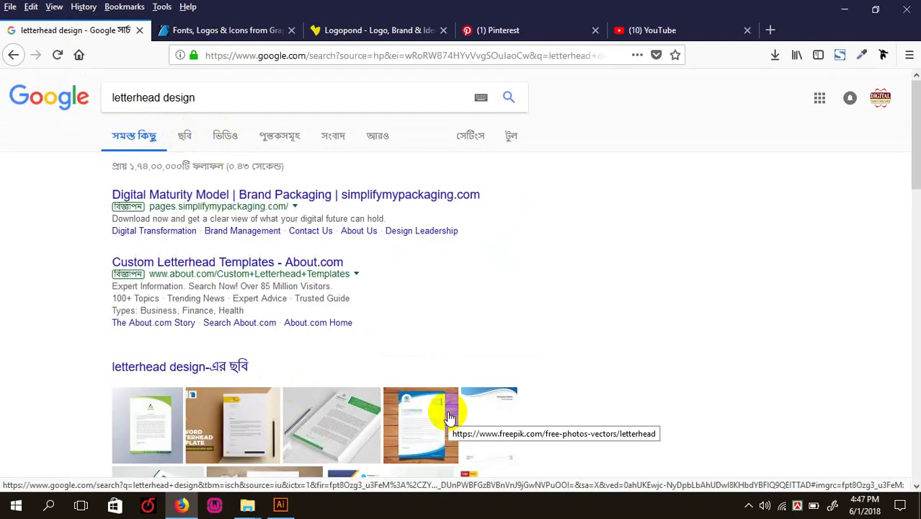
left_click(332, 427)
scroll(264, 205, "down", 5)
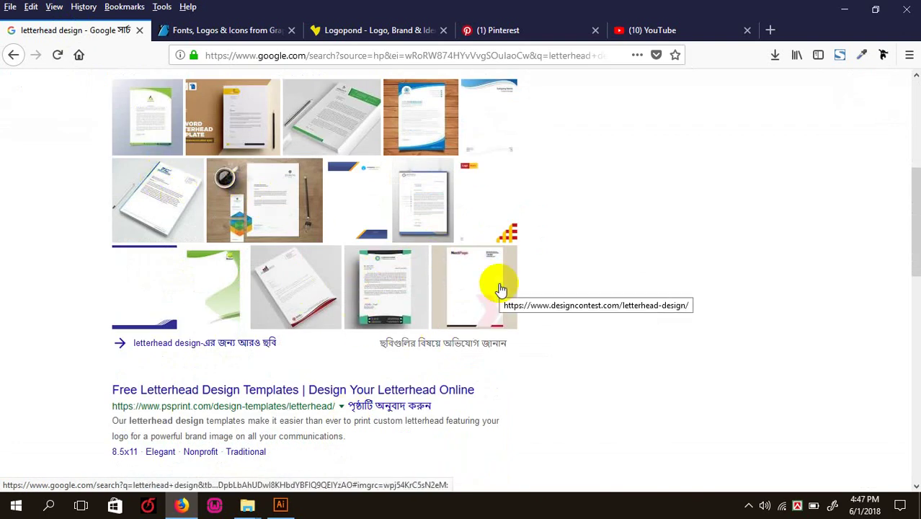
scroll(499, 288, "up", 3)
scroll(366, 376, "up", 1)
scroll(408, 381, "down", 4)
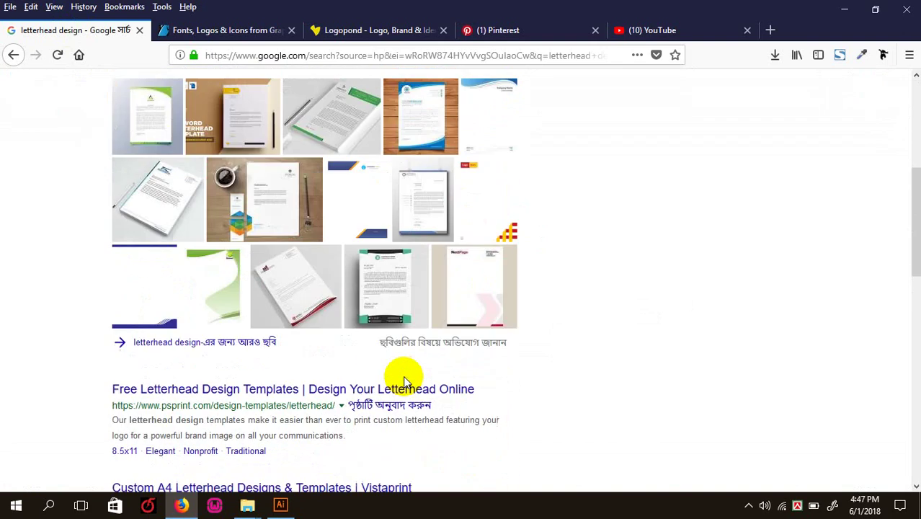
scroll(171, 249, "up", 4)
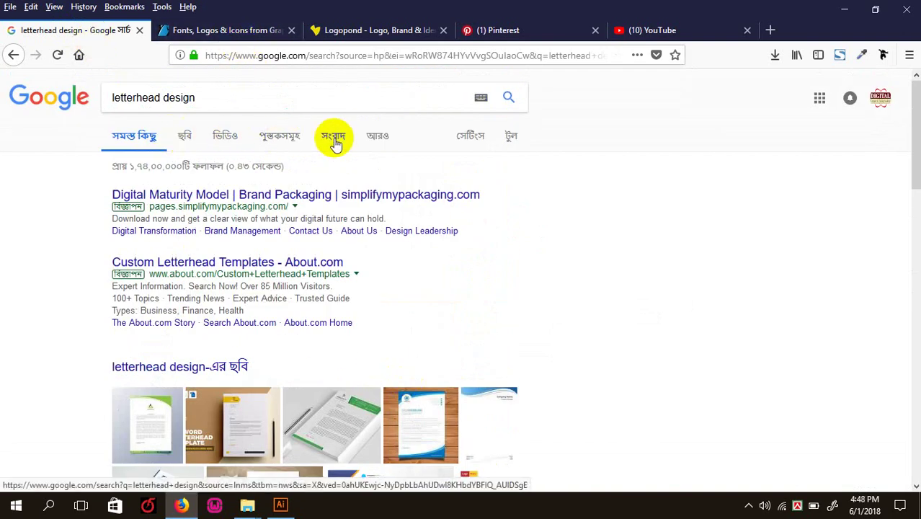
- Browse the Google Images results for letterhead design, then return to Illustrator
left_click(186, 140)
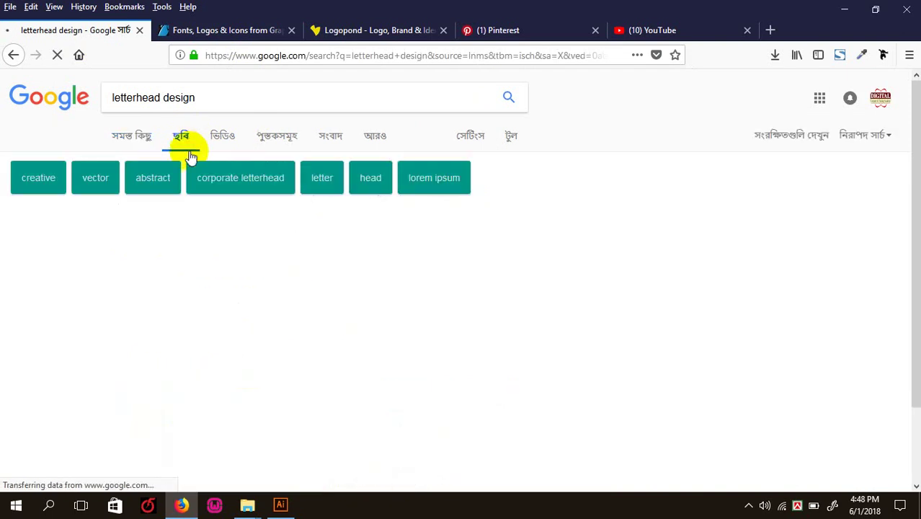
scroll(193, 165, "down", 2)
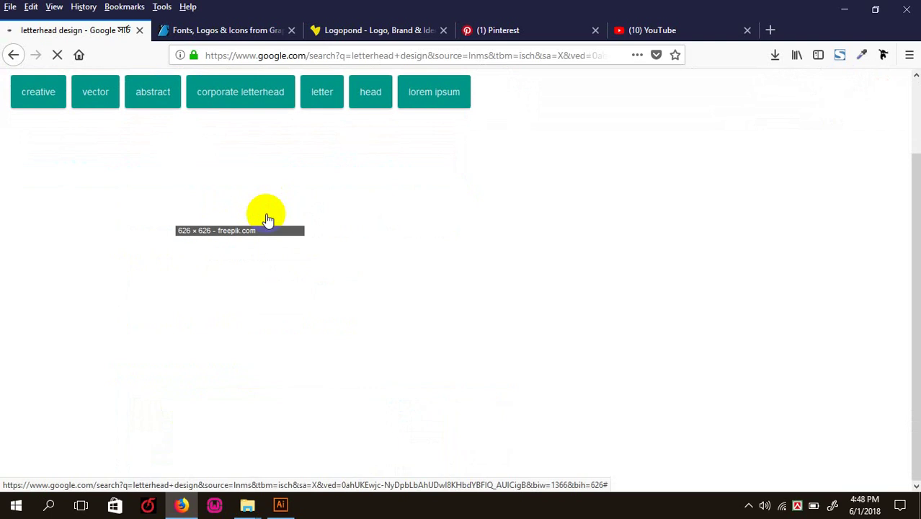
scroll(263, 220, "up", 2)
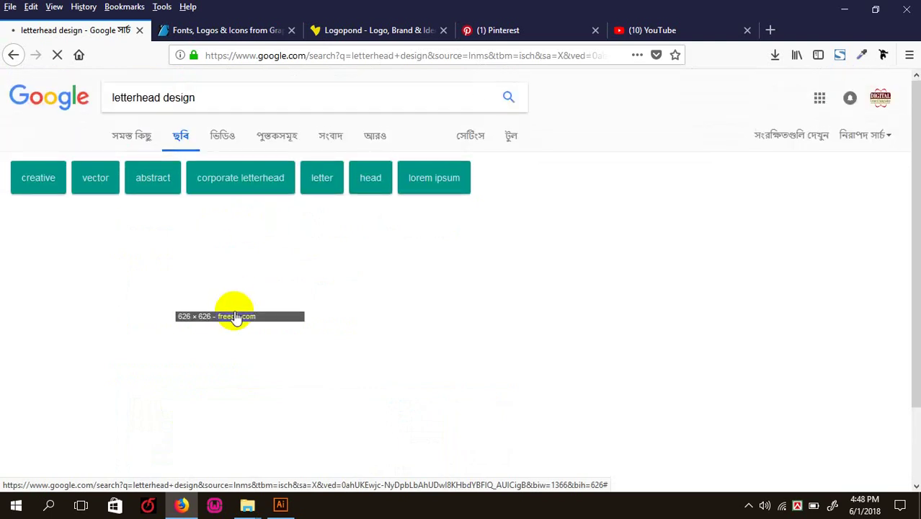
scroll(234, 317, "down", 2)
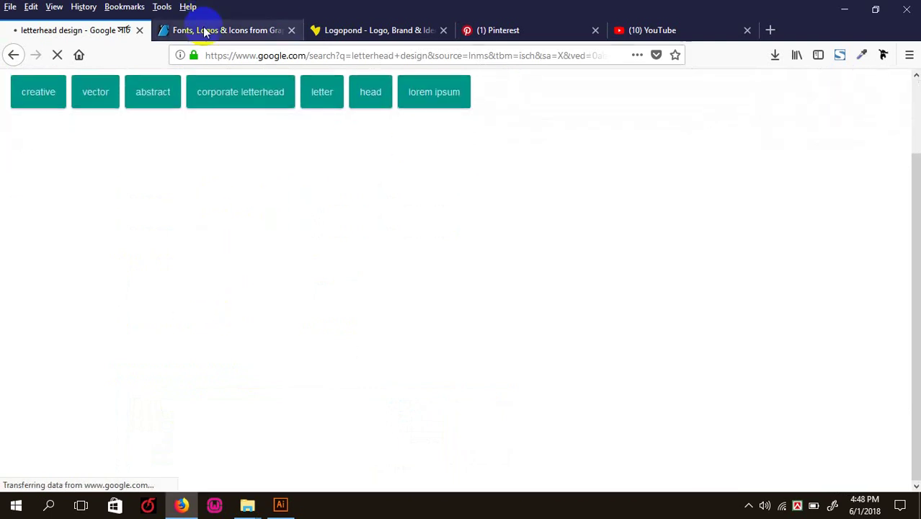
left_click(186, 32)
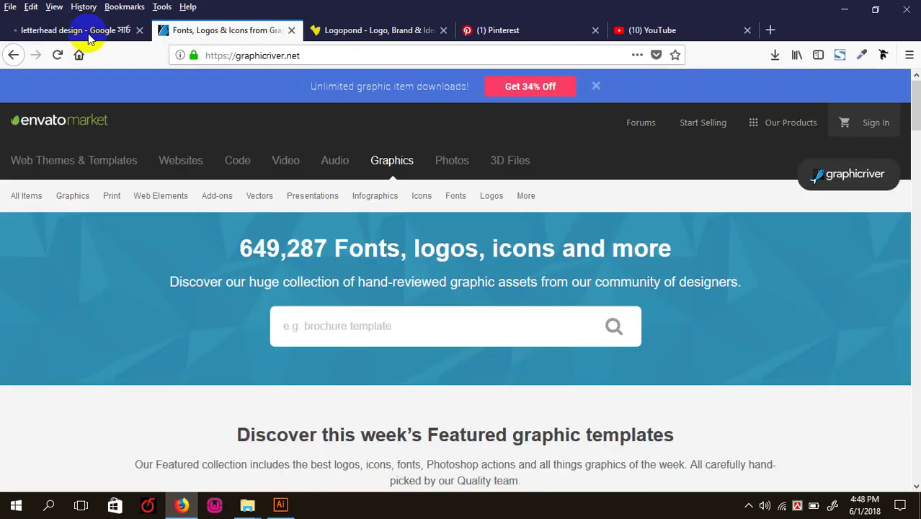
left_click(55, 36)
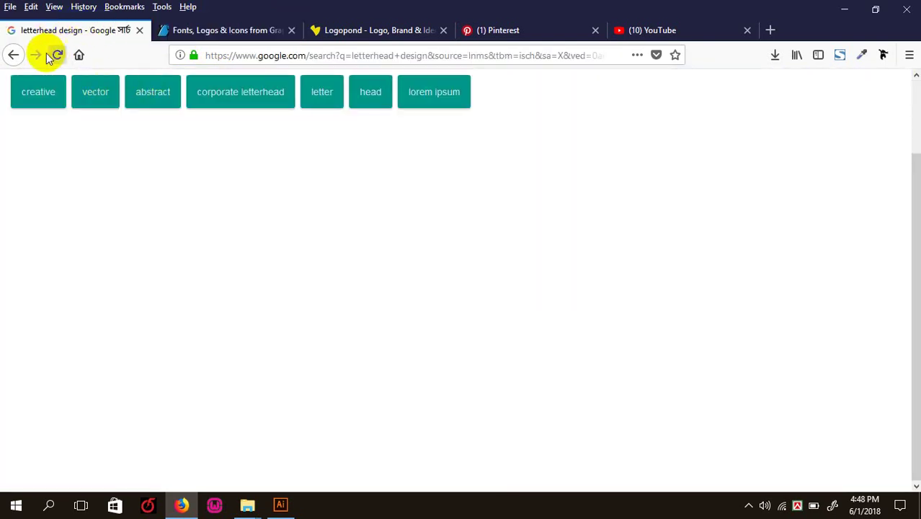
scroll(313, 111, "up", 2)
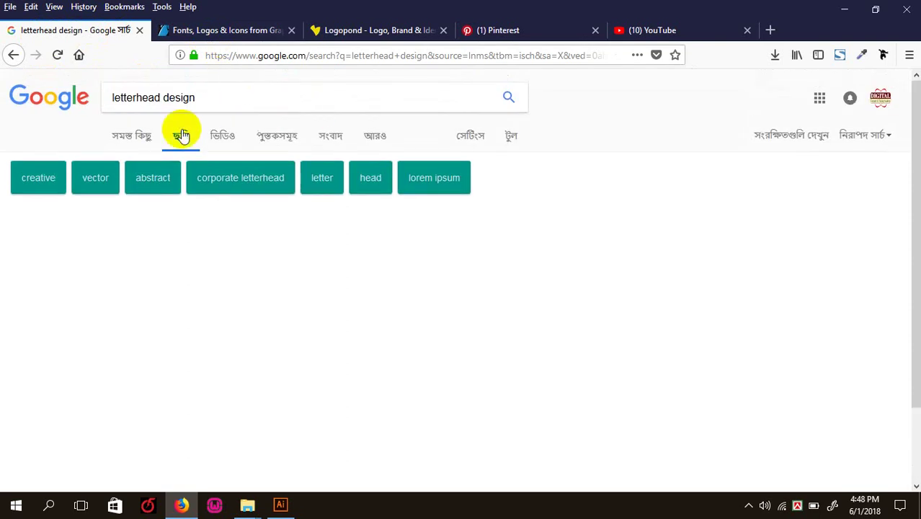
left_click(280, 508)
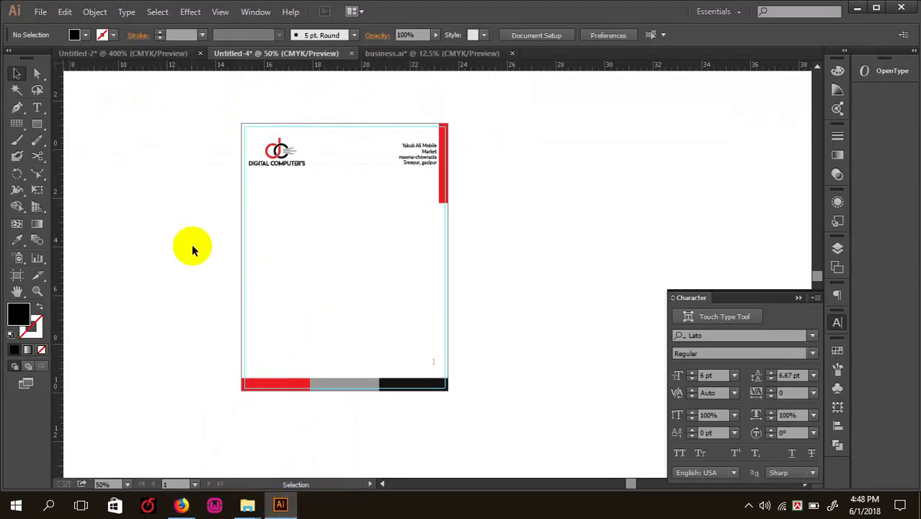
- Bring the empty canvas beside the letterhead into view at 50% and pick the Rectangle Tool
key("ctrl+minus")
left_click_drag(325, 291, 323, 147)
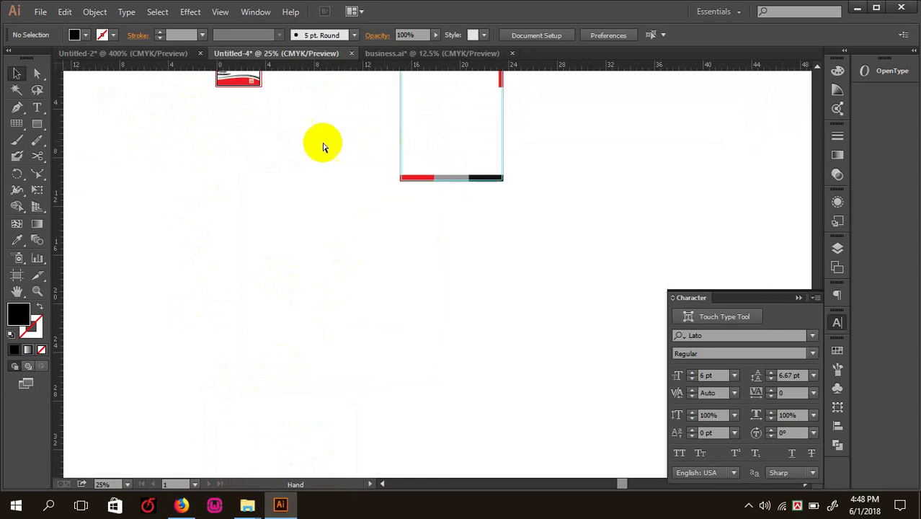
key("ctrl+plus")
left_click_drag(275, 257, 343, 291)
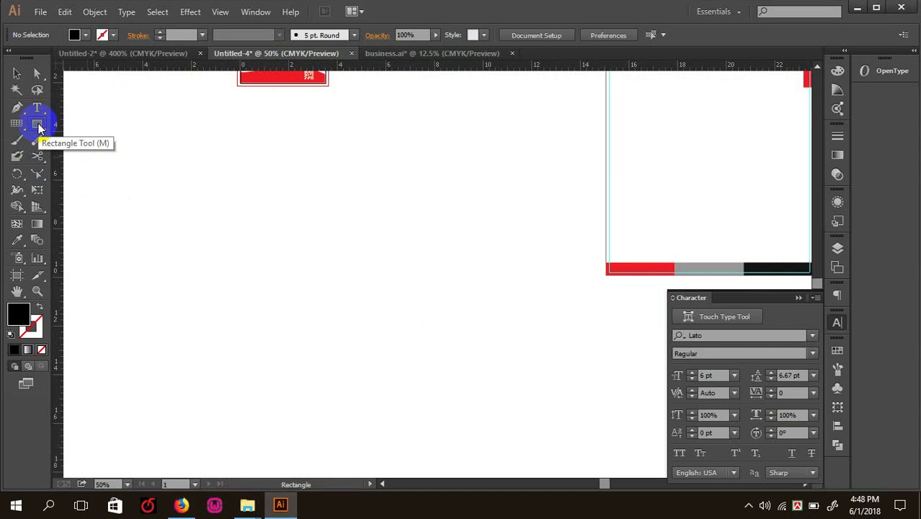
left_click(39, 127)
left_click_drag(39, 127, 72, 123)
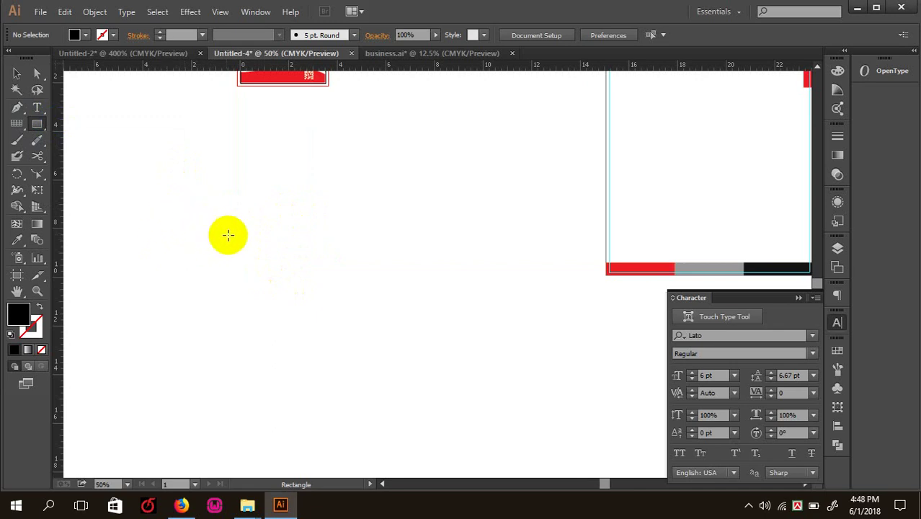
- Create an 8 × 4.25 in rectangle by entering its exact size
left_click(223, 251)
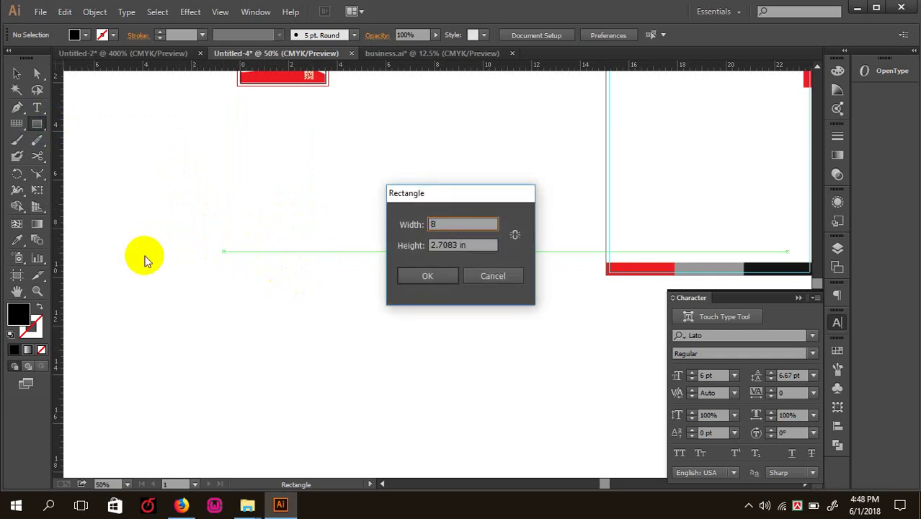
key("Tab")
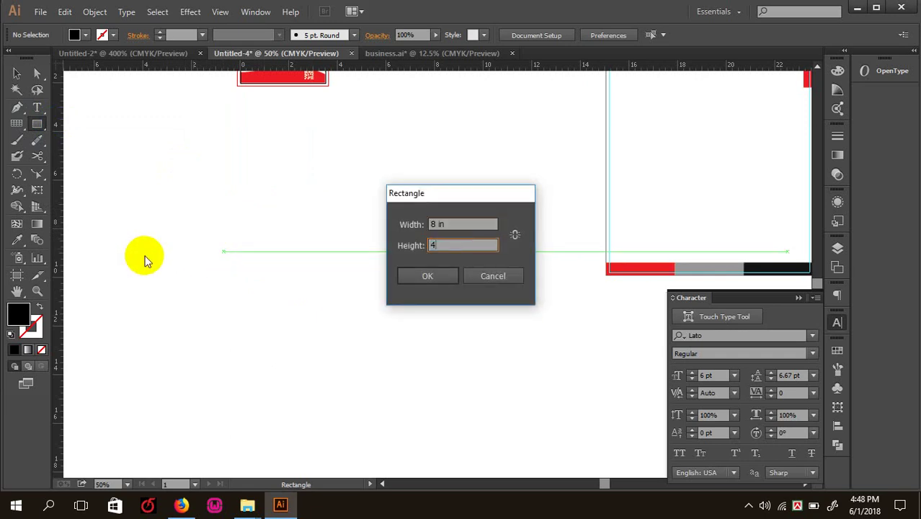
type("4.25")
key("Return")
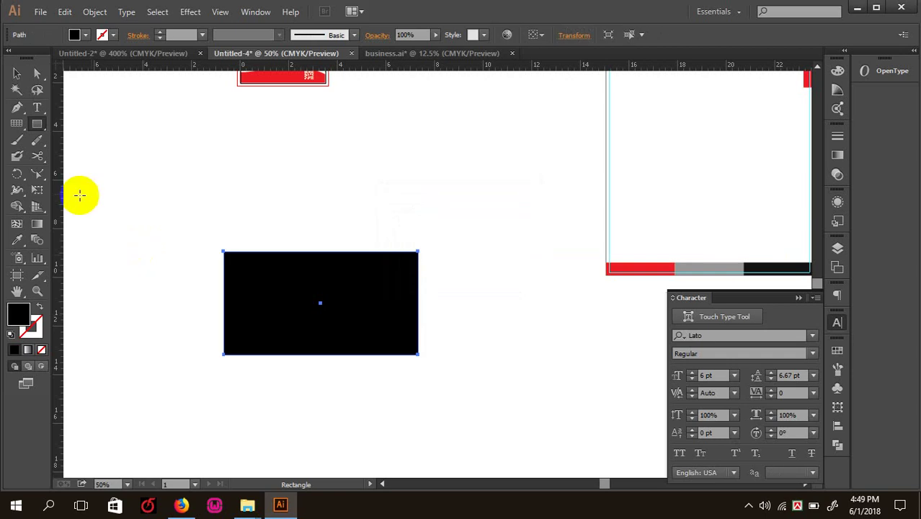
- Zoom in on the rectangle and open its Move dialog
left_click(17, 73)
key("ctrl+plus")
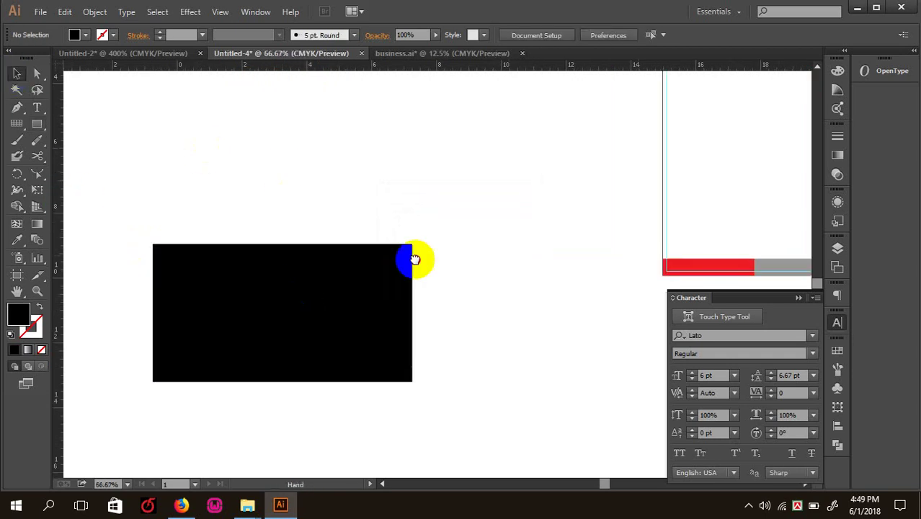
key("a")
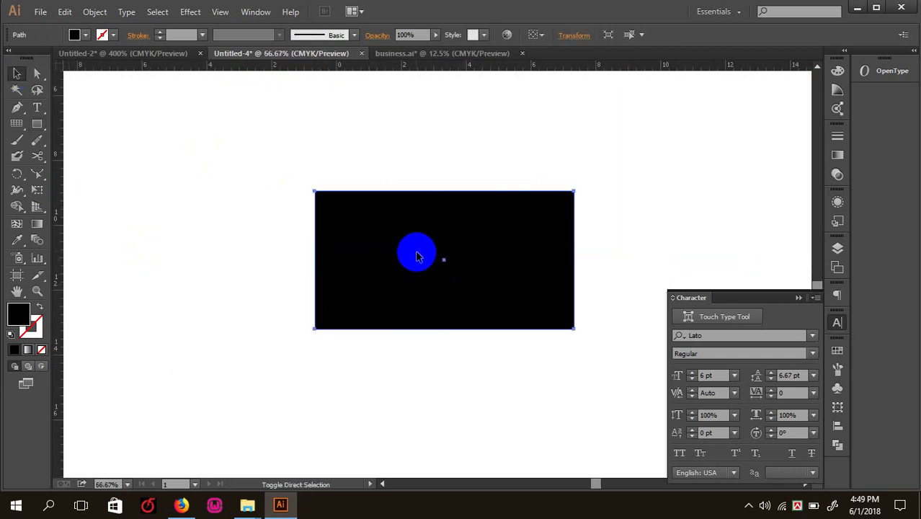
key("Return")
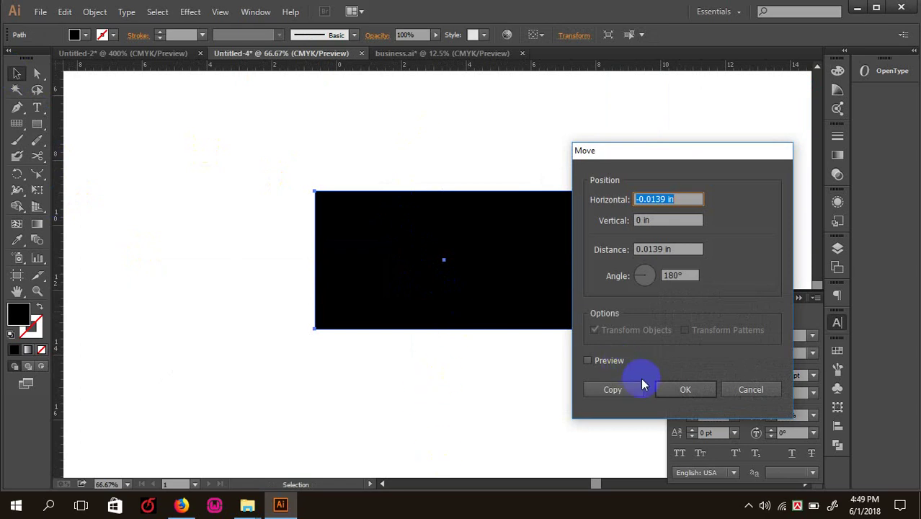
- Copy the black rectangle 4.25 in straight down with Move preview on
left_click(588, 360)
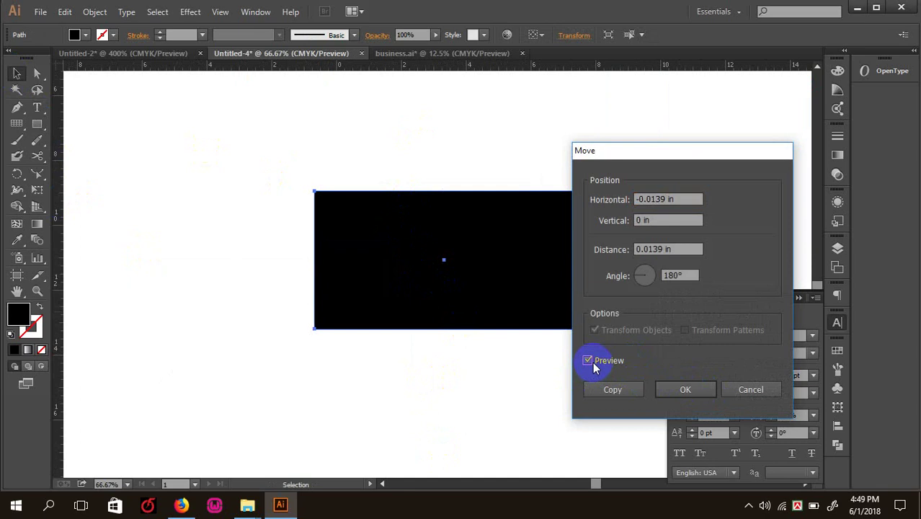
left_click(676, 199)
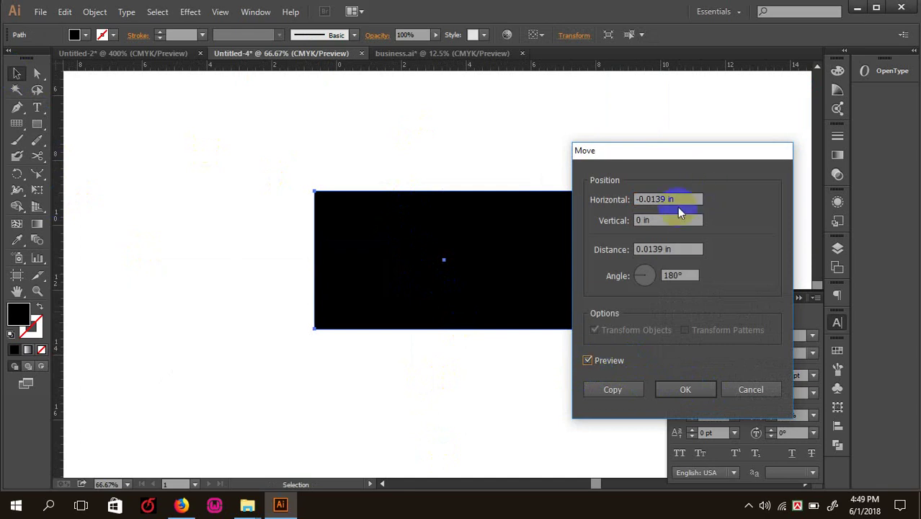
left_click_drag(653, 153, 622, 153)
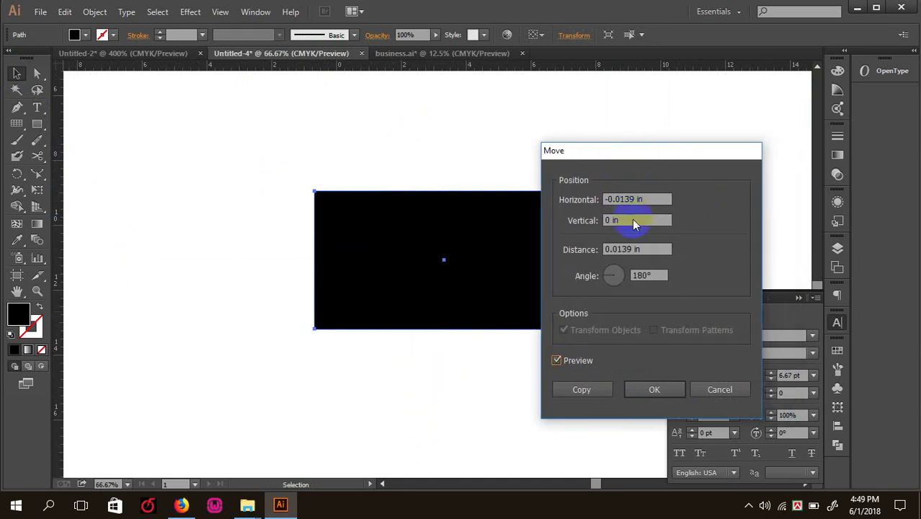
left_click(631, 221)
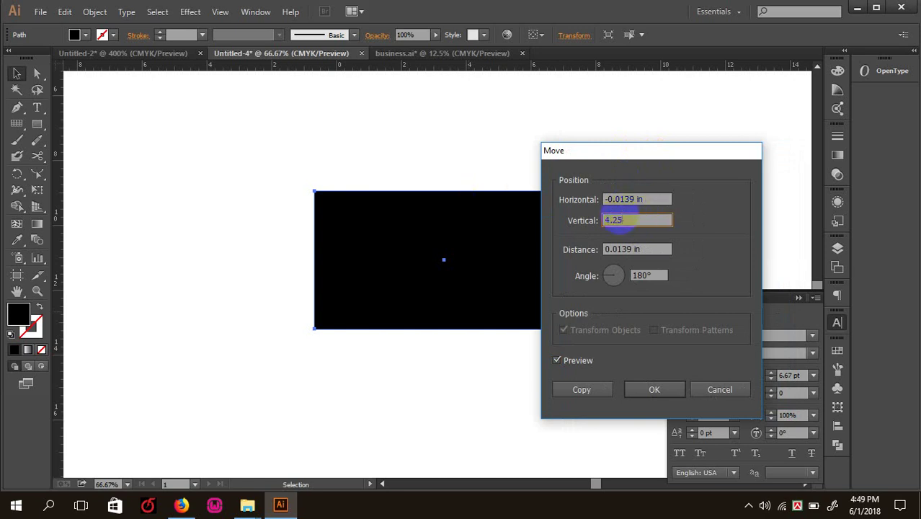
type("4.258")
key("BackSpace")
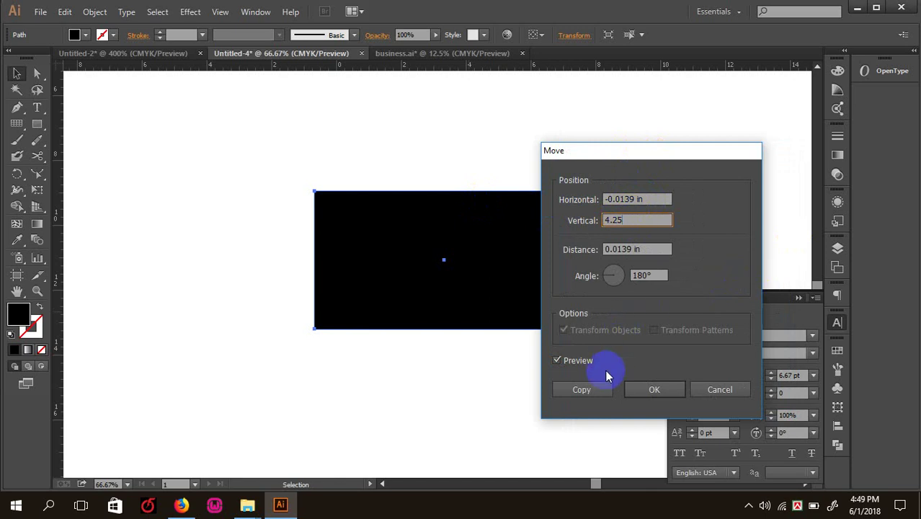
left_click(581, 390)
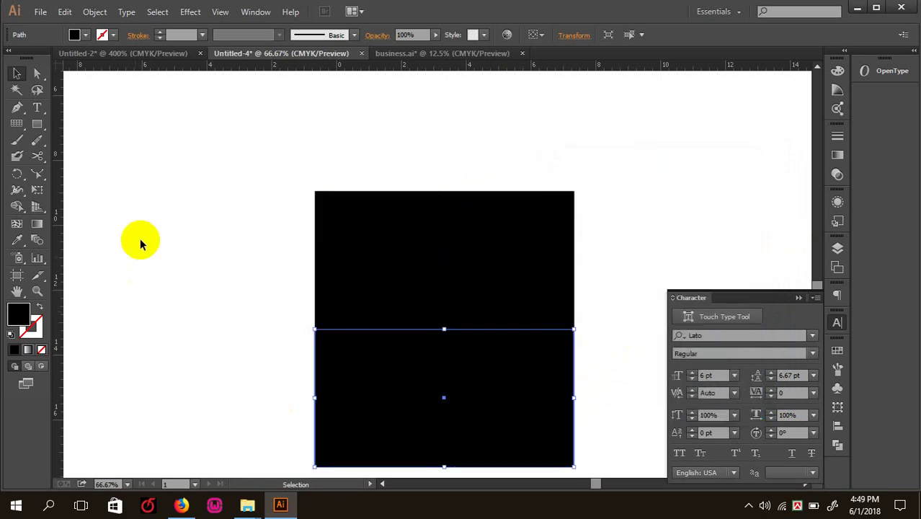
- Copy the upper rectangle 4.25 in upward (Vertical -4.25 in)
left_click(339, 233)
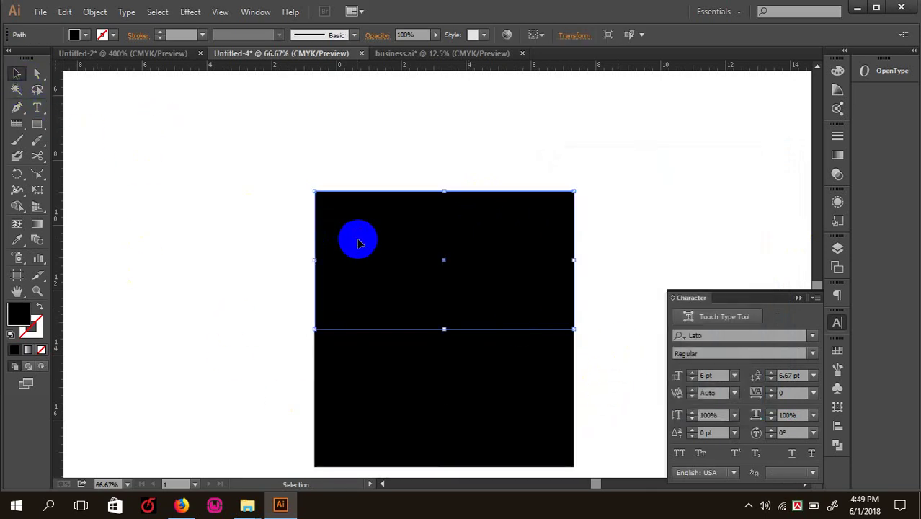
key("ctrl")
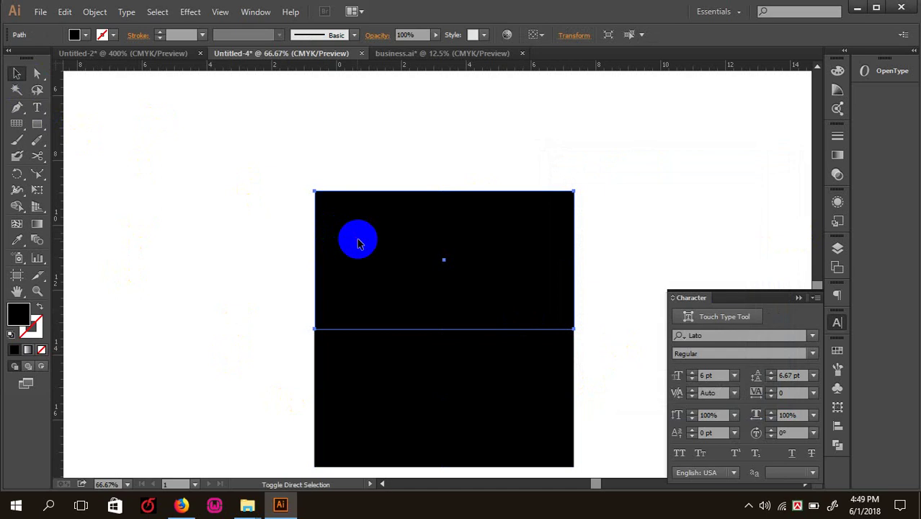
key("Return")
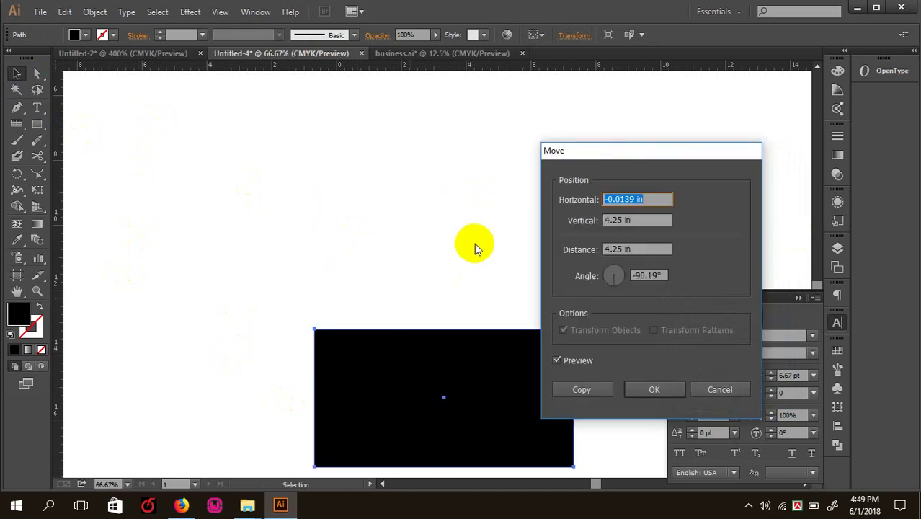
left_click(607, 222)
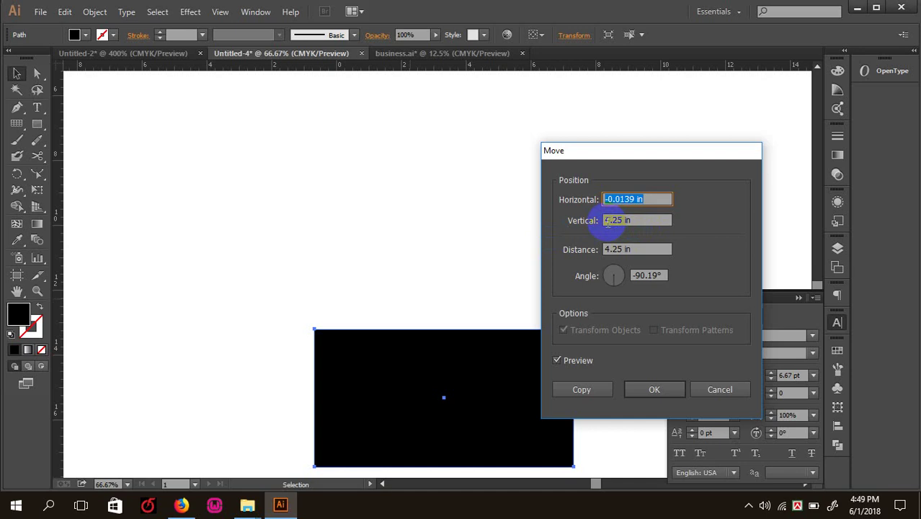
left_click(583, 389)
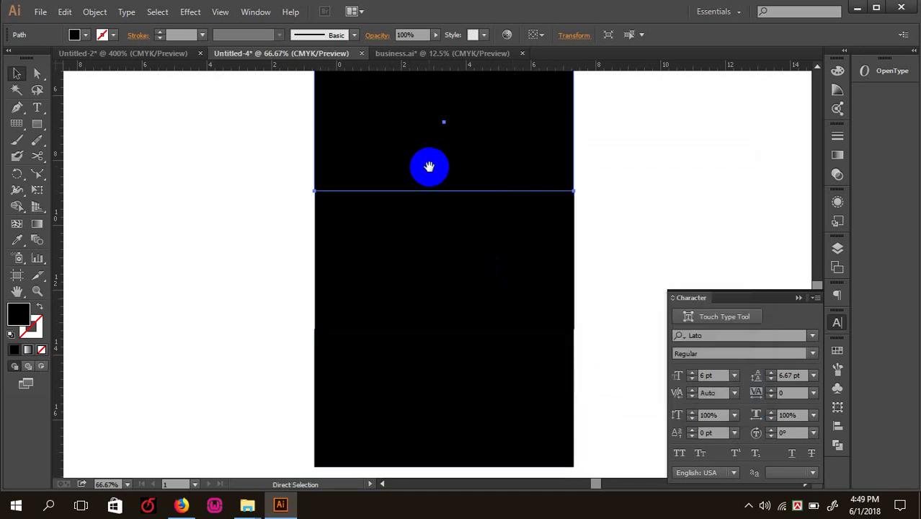
- Set the top rectangle's height to 1 in, making it an 8 × 1 in bar
left_click_drag(427, 166, 397, 278)
left_click(388, 359)
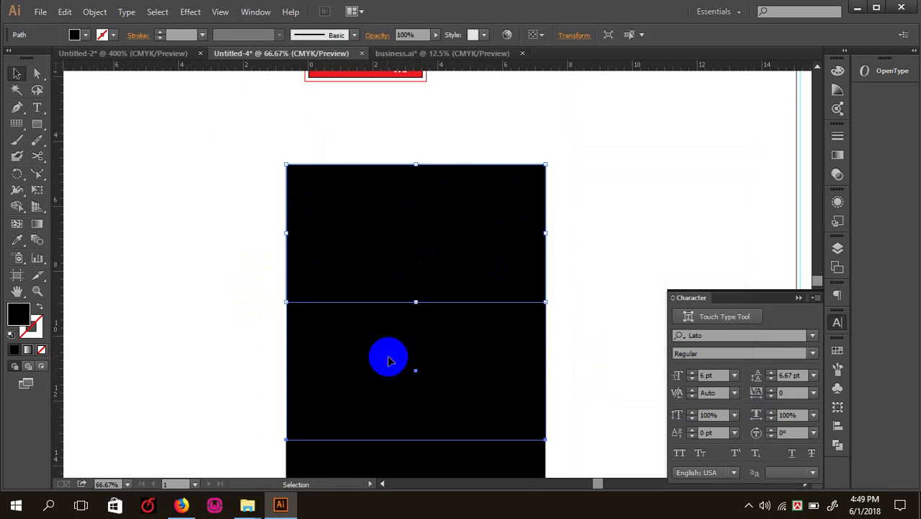
left_click(374, 233)
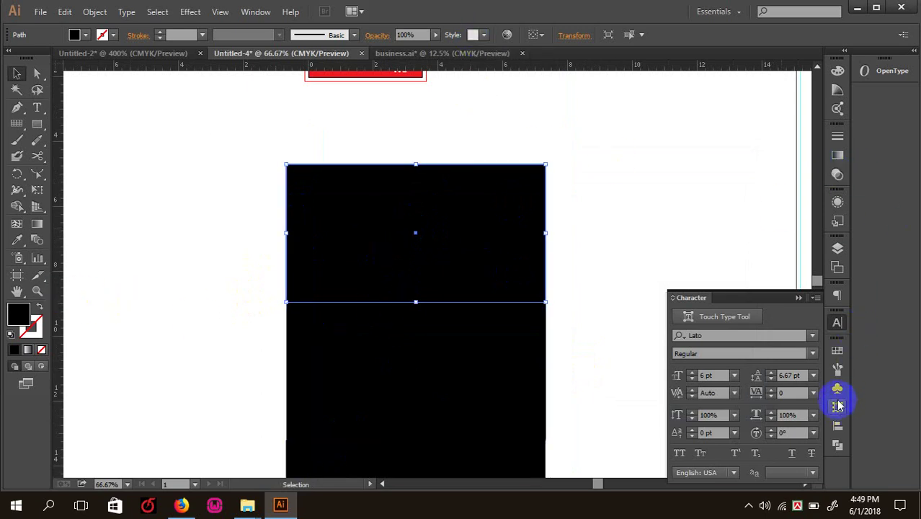
left_click(838, 429)
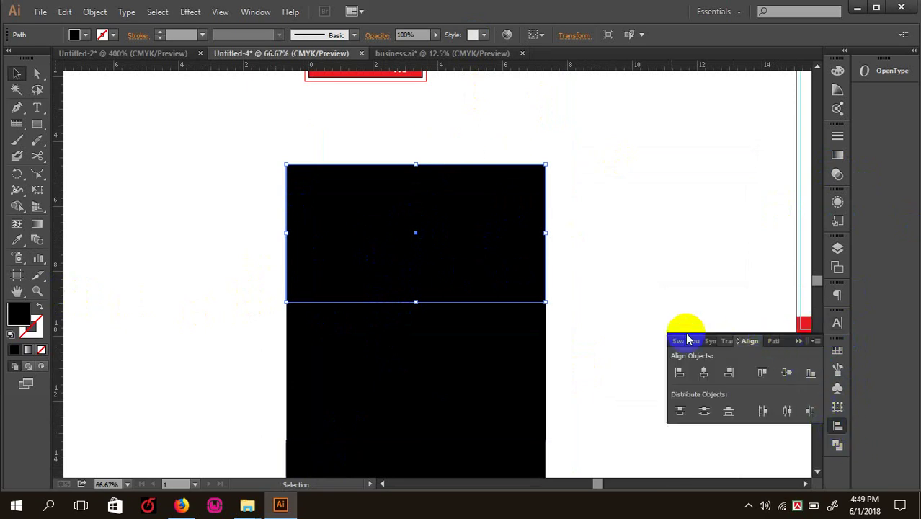
left_click(705, 343)
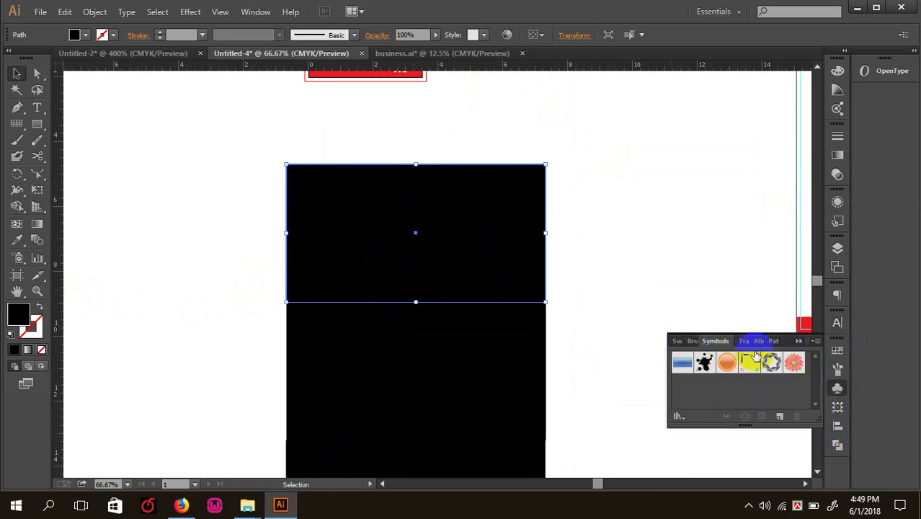
left_click(733, 339)
left_click(776, 373)
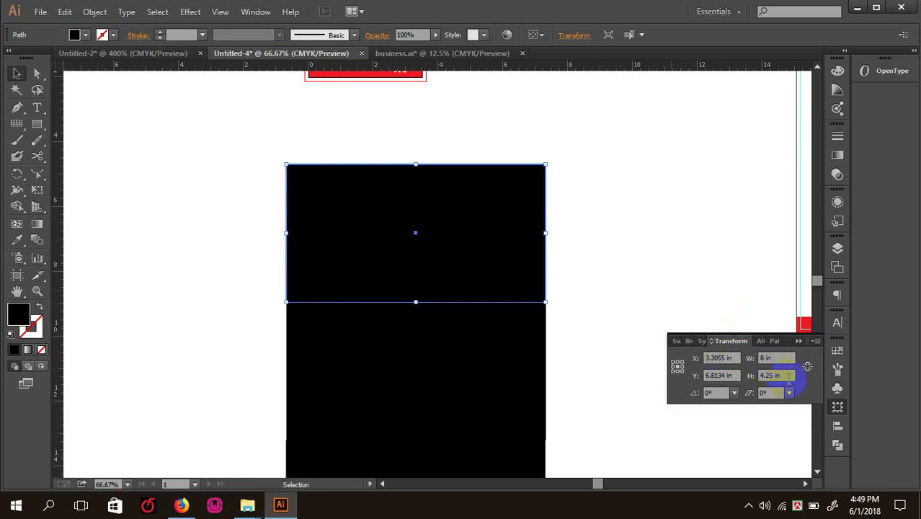
left_click_drag(788, 375, 718, 372)
key("Return")
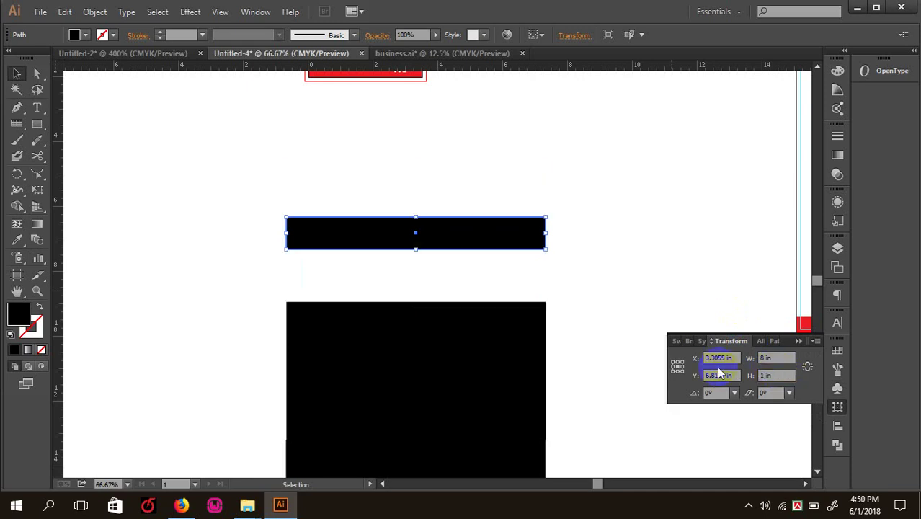
- Drag the 1 in bar straight down to sit flush on the rectangle below
scroll(437, 229, "up", 1)
left_click_drag(437, 229, 436, 303)
left_click(459, 167)
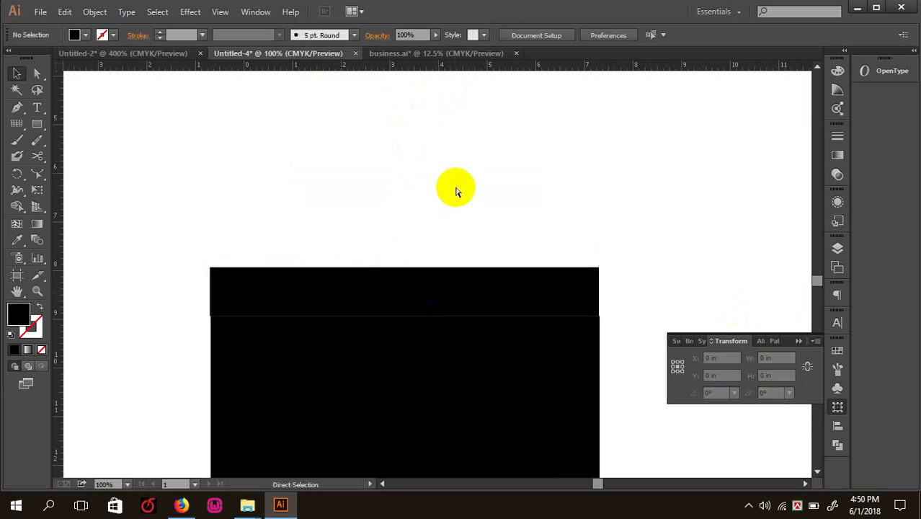
- Undo the move and reposition the thin bar 1.58 in lower onto the stack
key("ctrl+z")
left_click(415, 150)
key("ctrl+plus")
left_click_drag(420, 185, 422, 304)
left_click(382, 159)
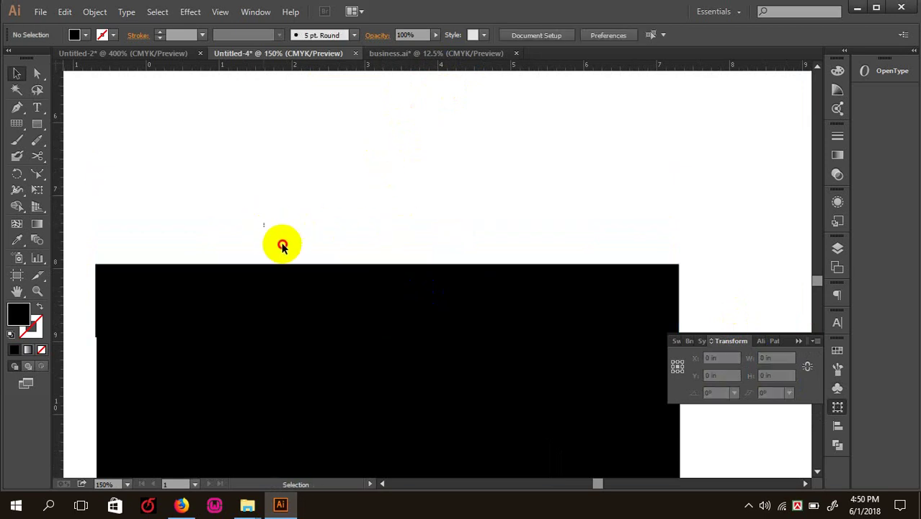
- Zoom in to check the thin bar's left edge, then zoom back out to the stack
left_click_drag(282, 246, 400, 289)
key("a")
key("Tab")
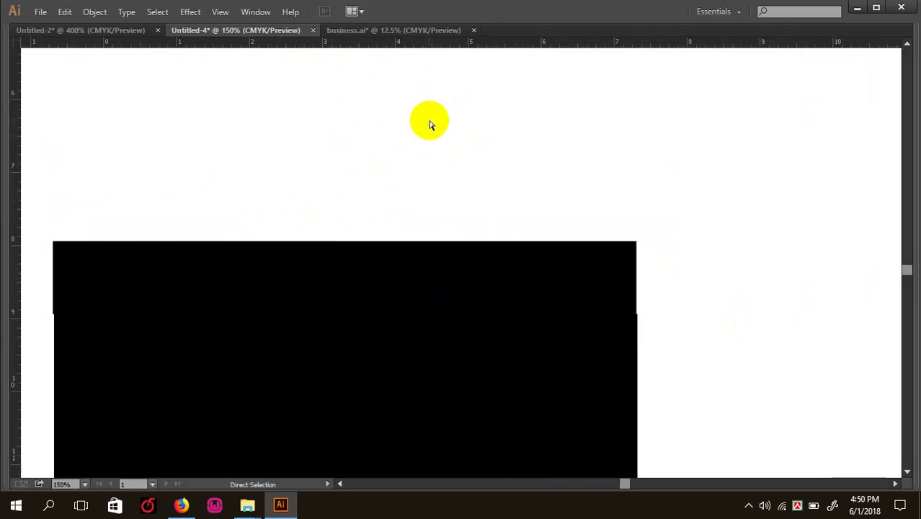
key("ctrl+=")
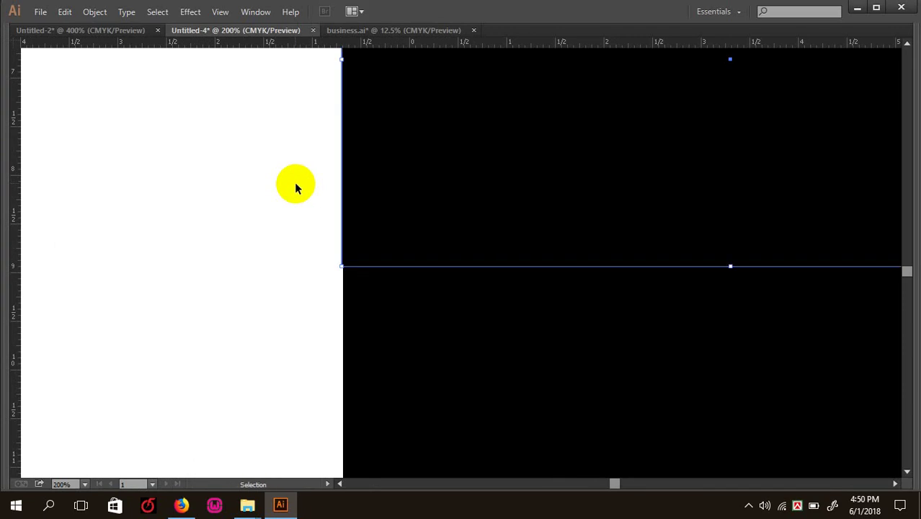
left_click(246, 173)
key("ctrl+minus")
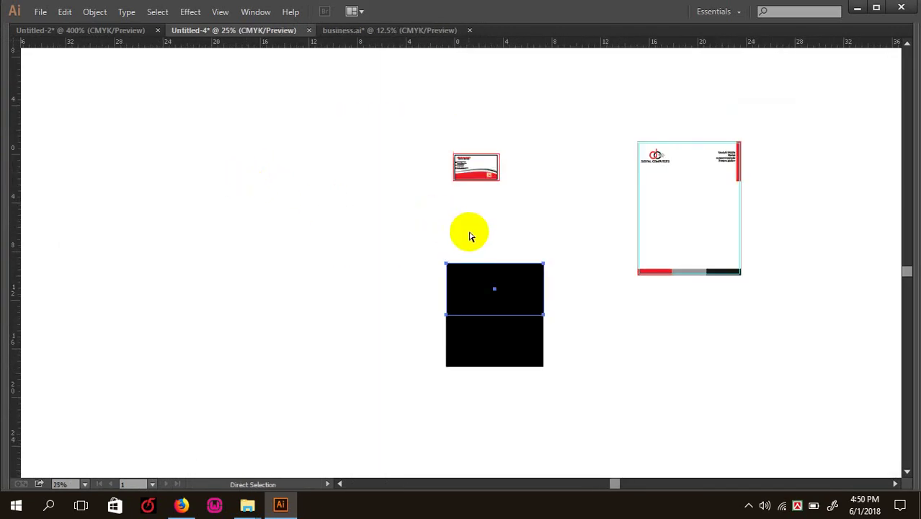
key("ctrl+=")
- Open the Move dialog for a rectangle with Vertical set to -4.25 in
left_click_drag(451, 235, 419, 206)
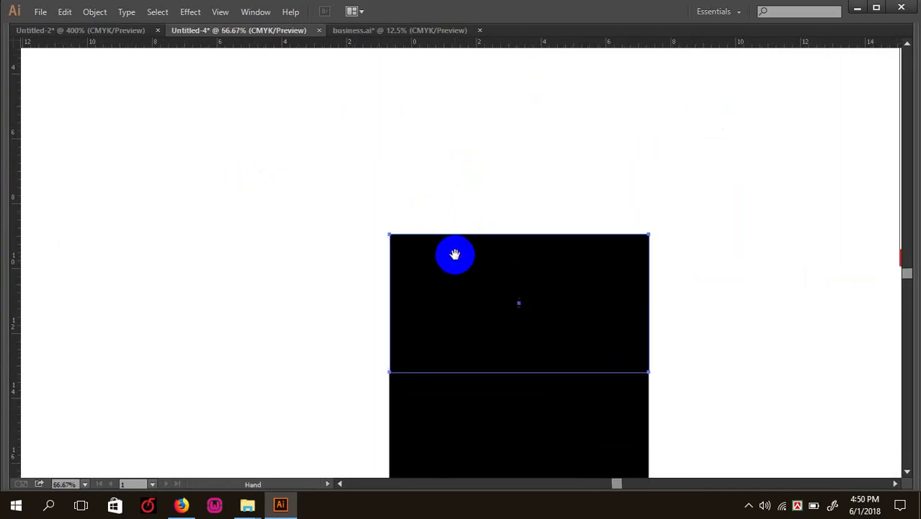
key("a")
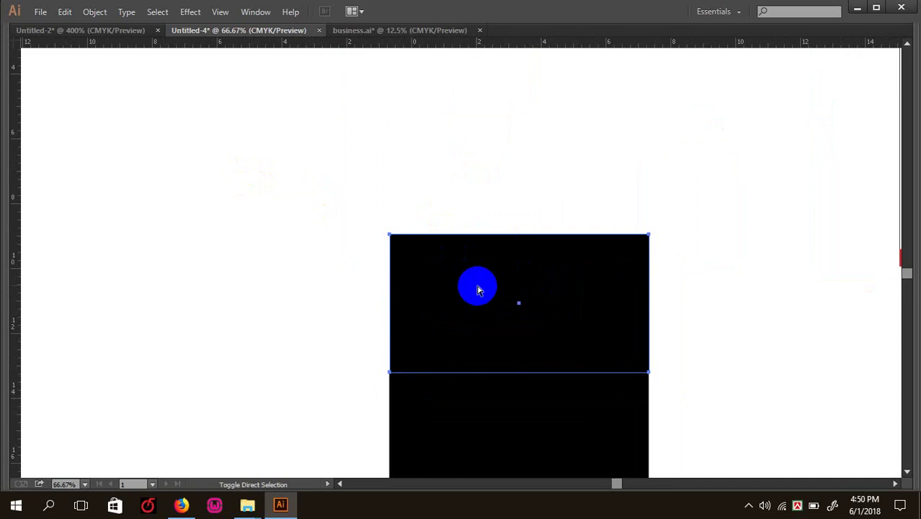
key("Return")
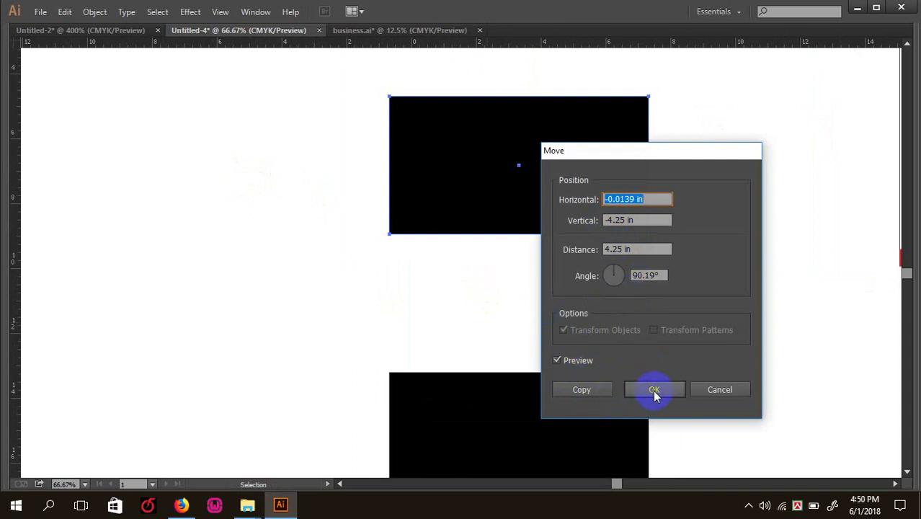
- Place a copy of the rectangle 4.25 in above the stack and select it
left_click(587, 390)
left_click(238, 227)
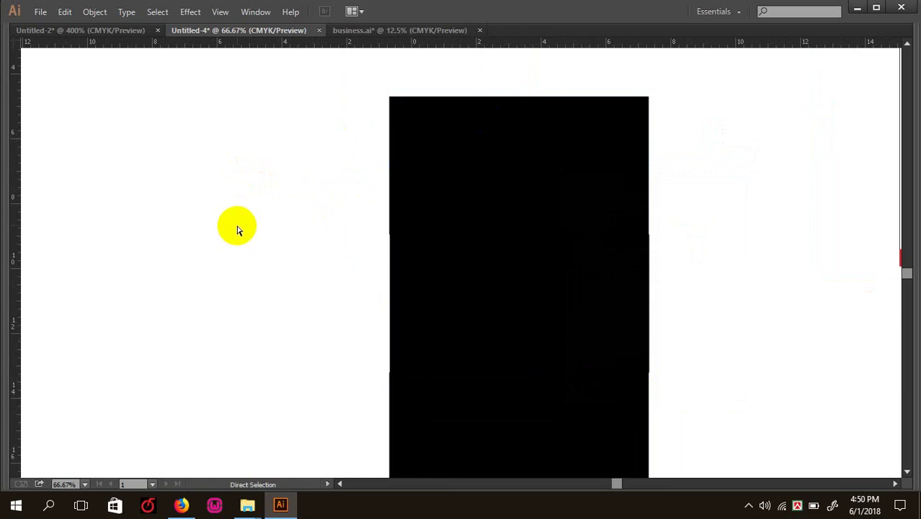
key("ctrl+plus")
key("ctrl+plus")
key("ctrl+plus")
key("ctrl+minus")
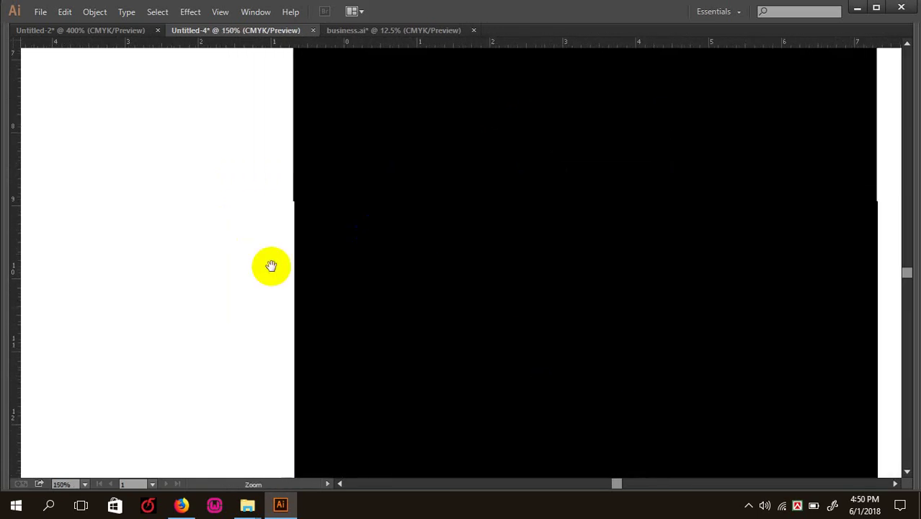
left_click(360, 208)
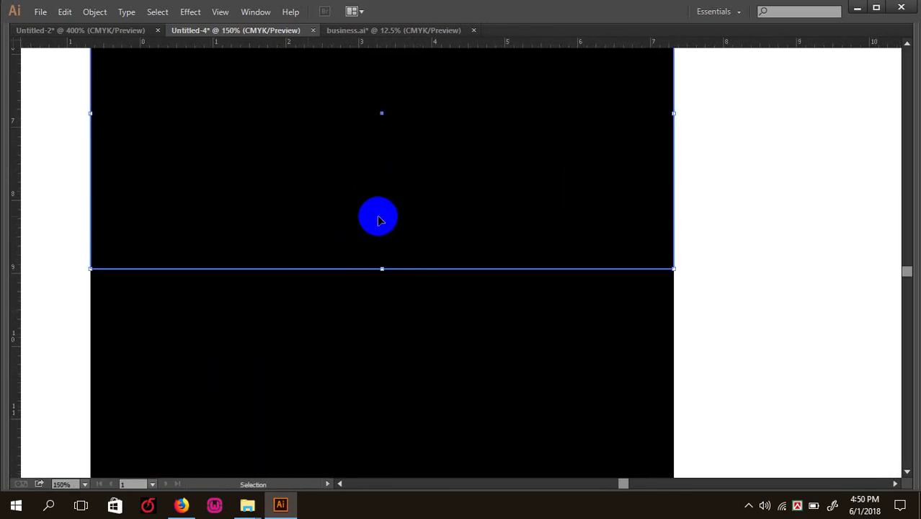
left_click(632, 291)
left_click(764, 299)
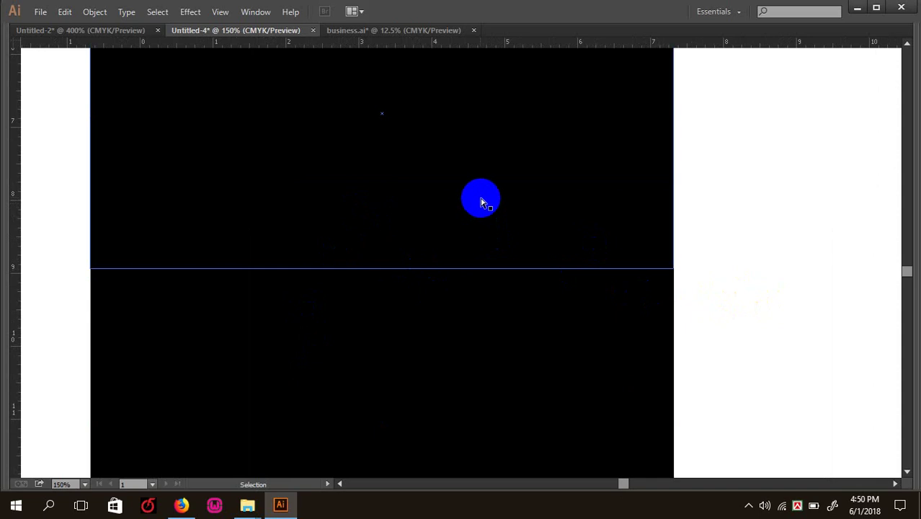
key("ctrl+minus")
left_click_drag(410, 177, 382, 249)
left_click(381, 227)
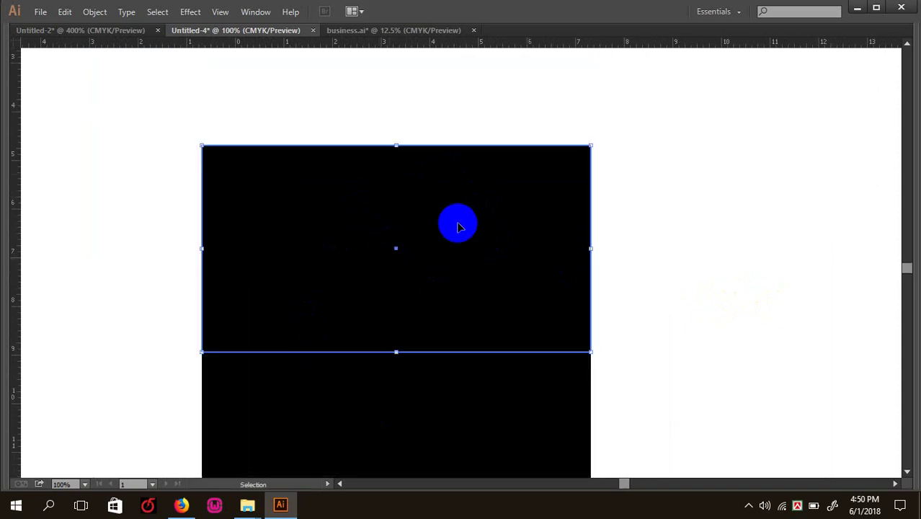
- Resize the copied top rectangle to 1 in tall and drag it down onto the black page
key("Tab")
left_click(336, 127)
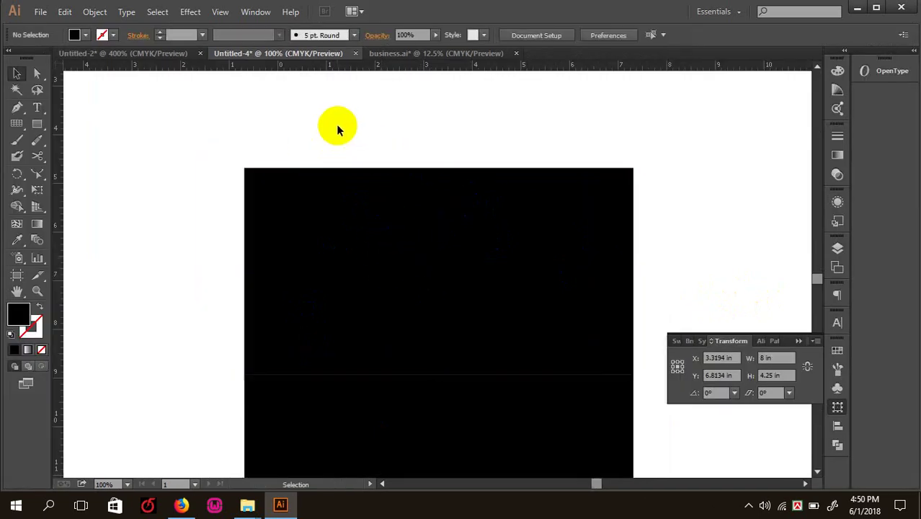
left_click_drag(286, 147, 335, 164)
left_click(280, 165)
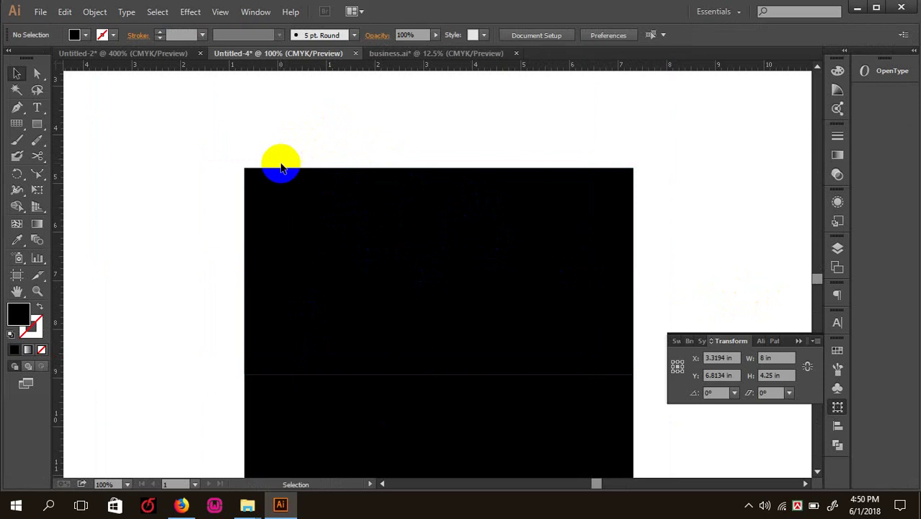
left_click(341, 245)
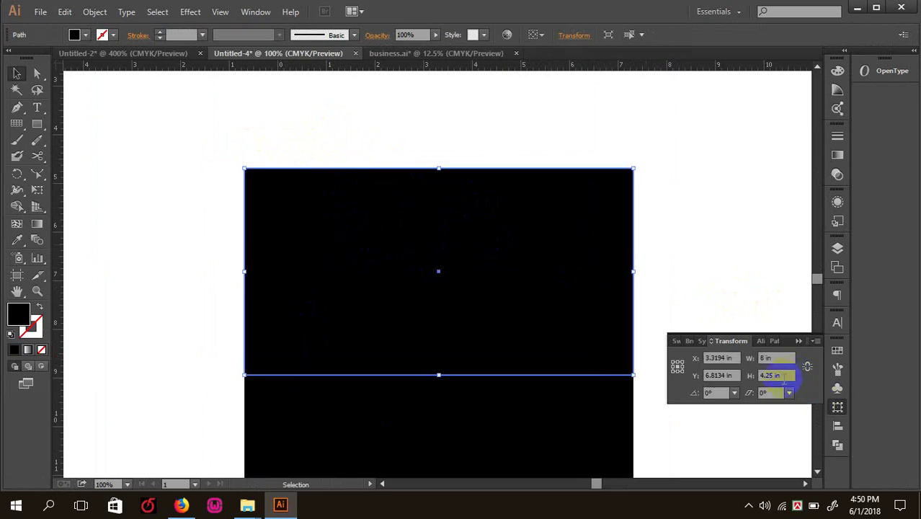
left_click(784, 375)
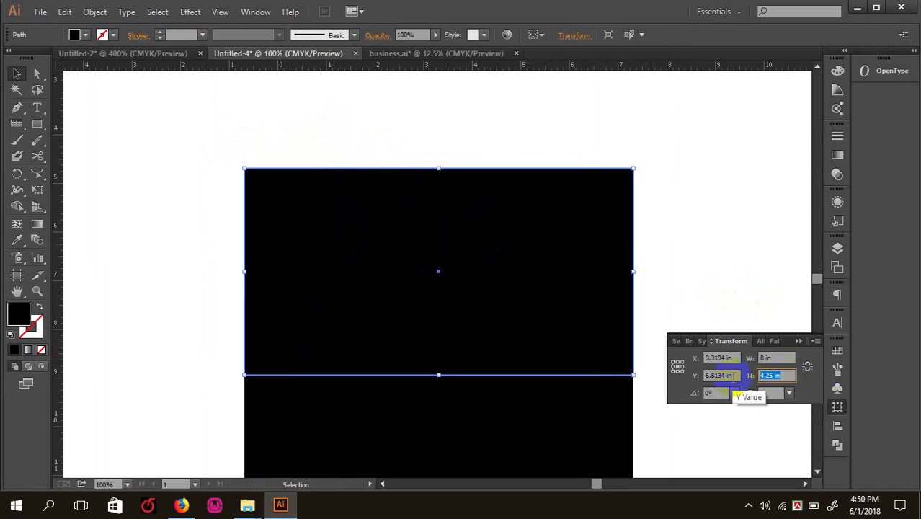
type("1")
key("Return")
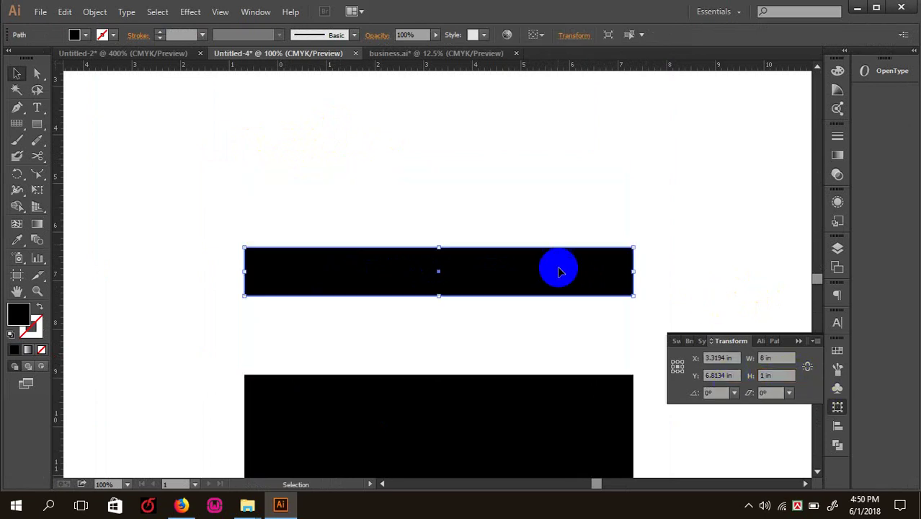
left_click_drag(530, 272, 530, 345)
scroll(509, 240, "up", 1)
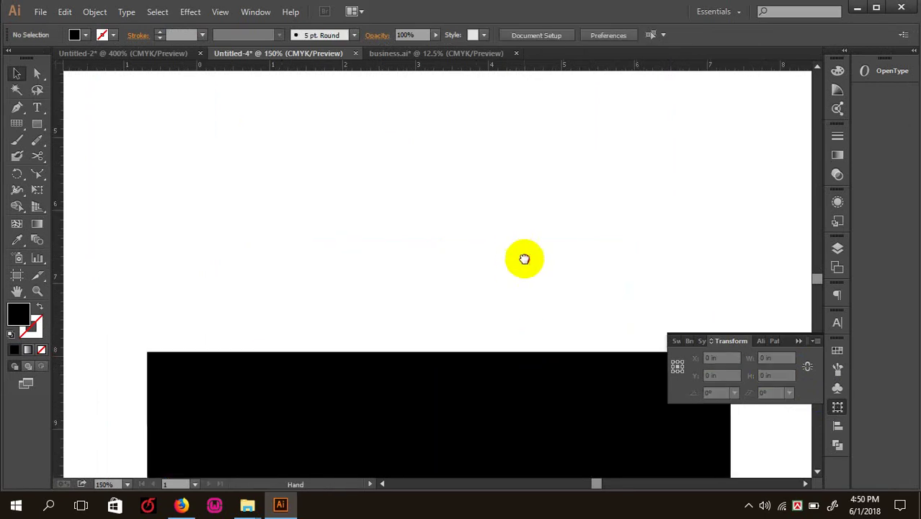
- Fill the black 1 in band with pink D15978 using the Color Picker
scroll(497, 216, "down", 2)
key("v")
left_click(253, 320)
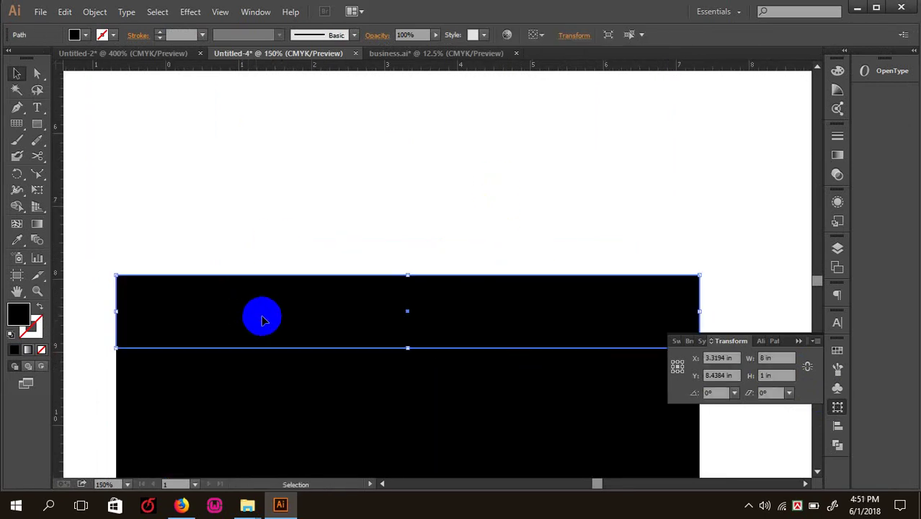
left_click(76, 35)
left_click(225, 139)
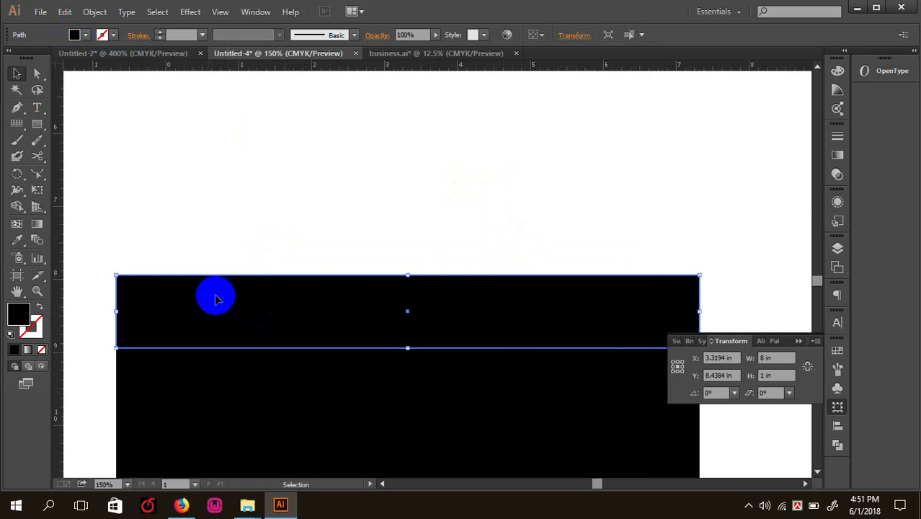
key("a")
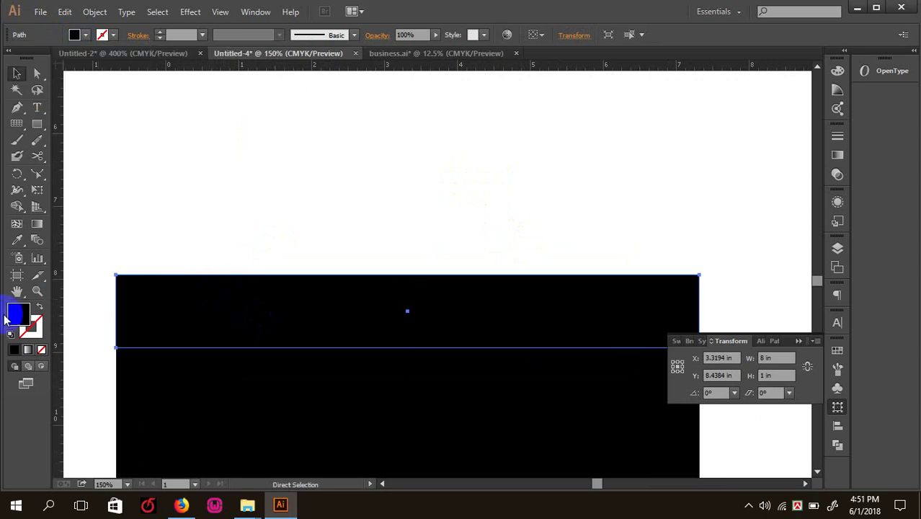
double_click(19, 323)
left_click(610, 254)
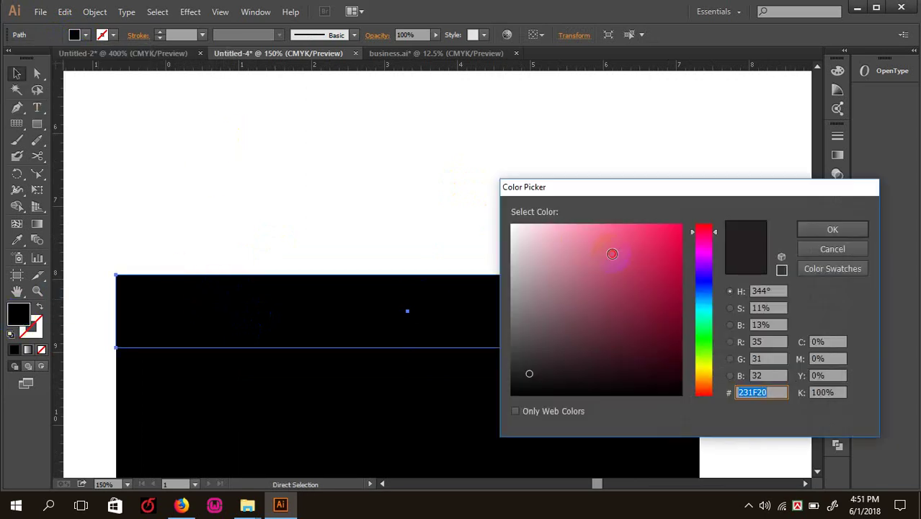
left_click(817, 231)
- Reselect the pink band as a whole object with the Selection tool
key("v")
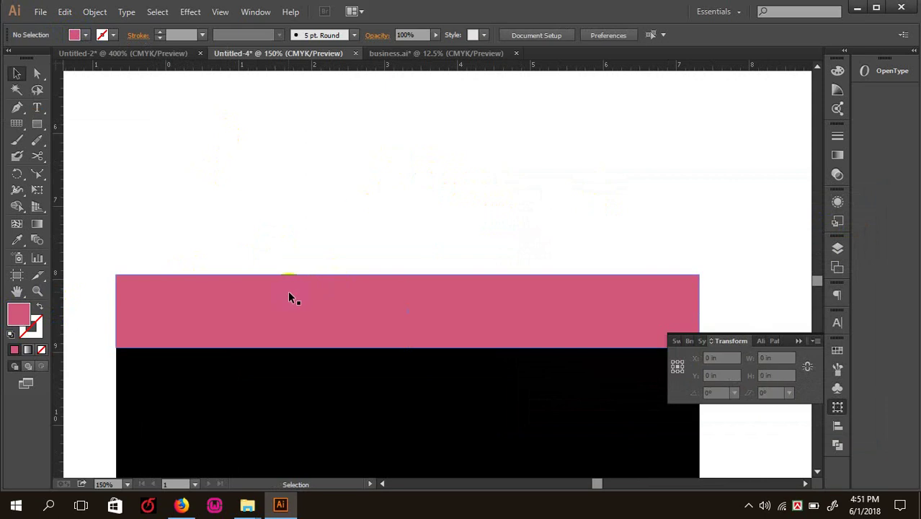
left_click(289, 295)
left_click(315, 159)
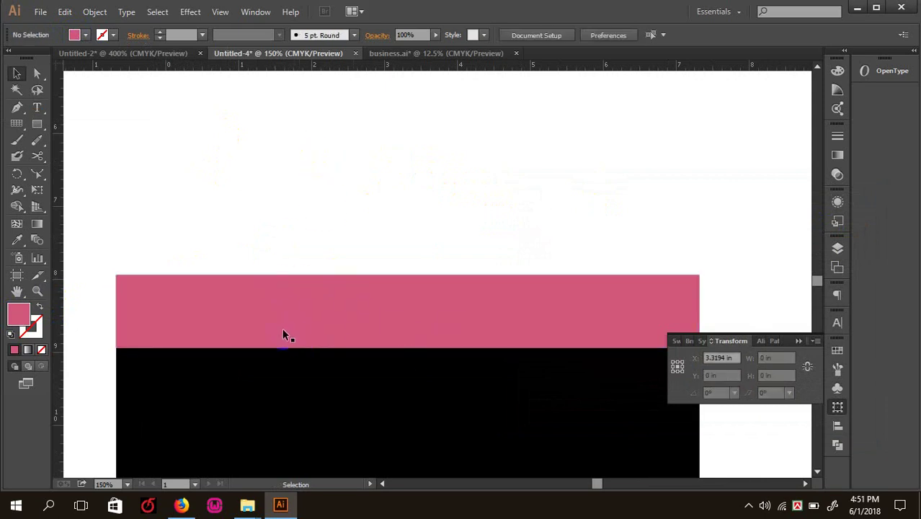
left_click(264, 315)
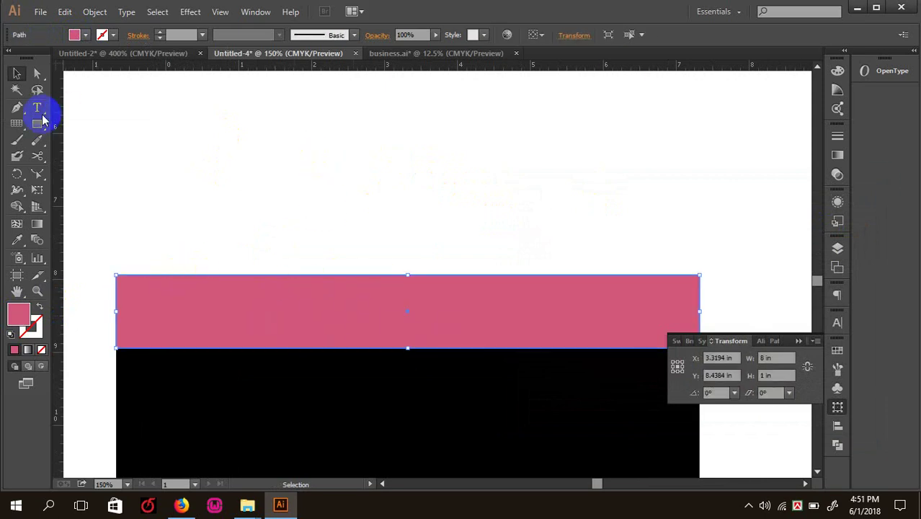
left_click(293, 293, "shift")
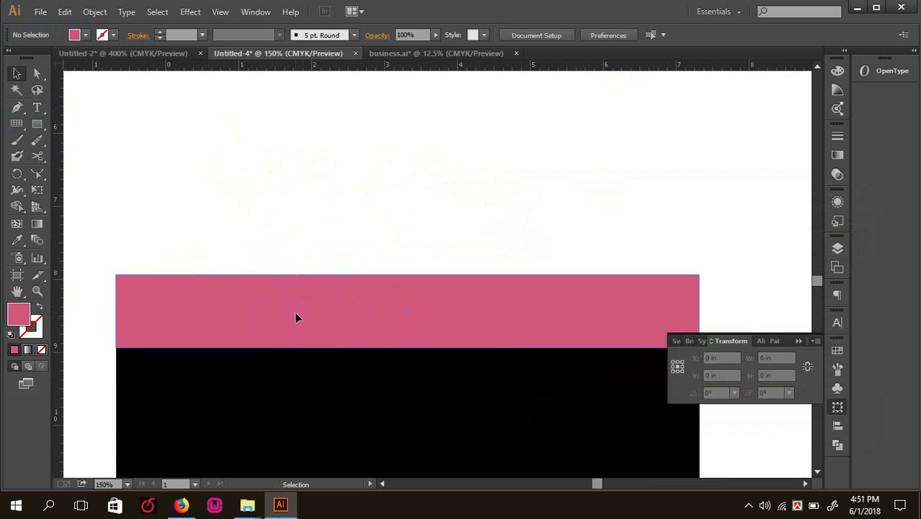
left_click(294, 311)
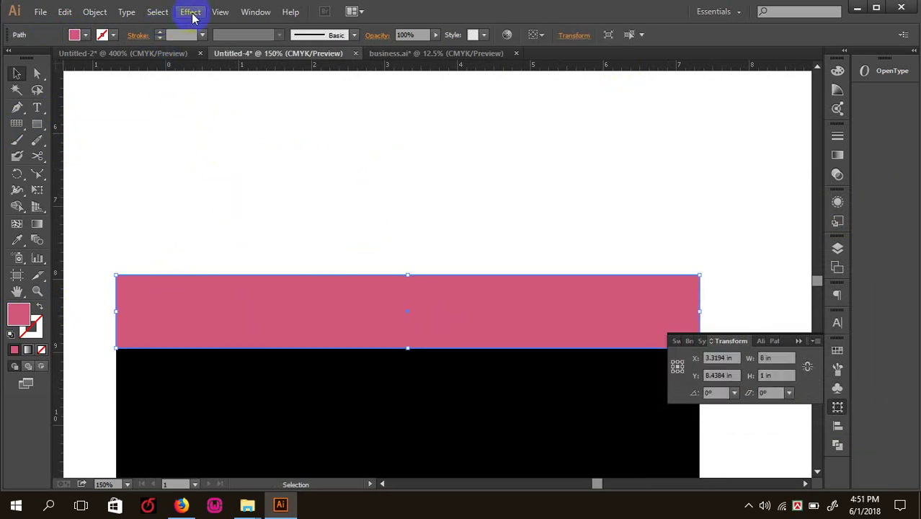
- Apply Effect > Stylize > Round Corners with a 0.625 in radius to the pink 8 × 1 in band
left_click(190, 13)
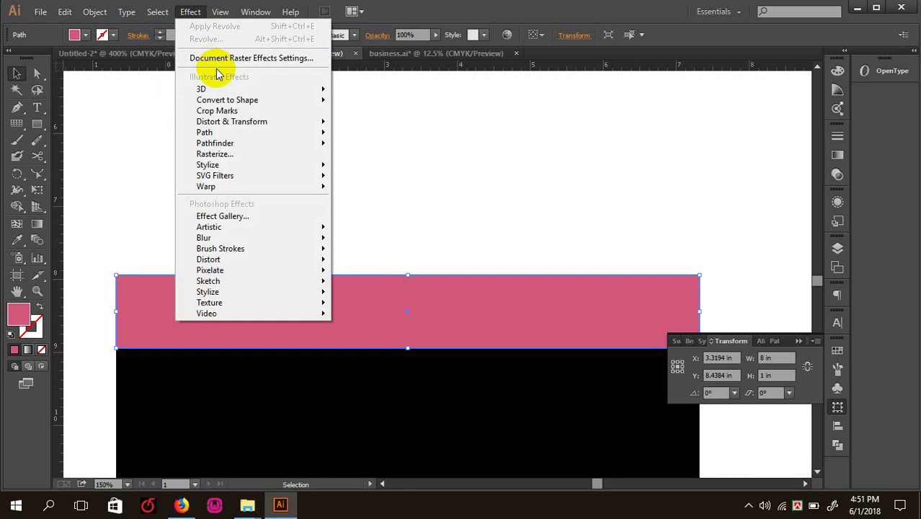
mouse_move(232, 122)
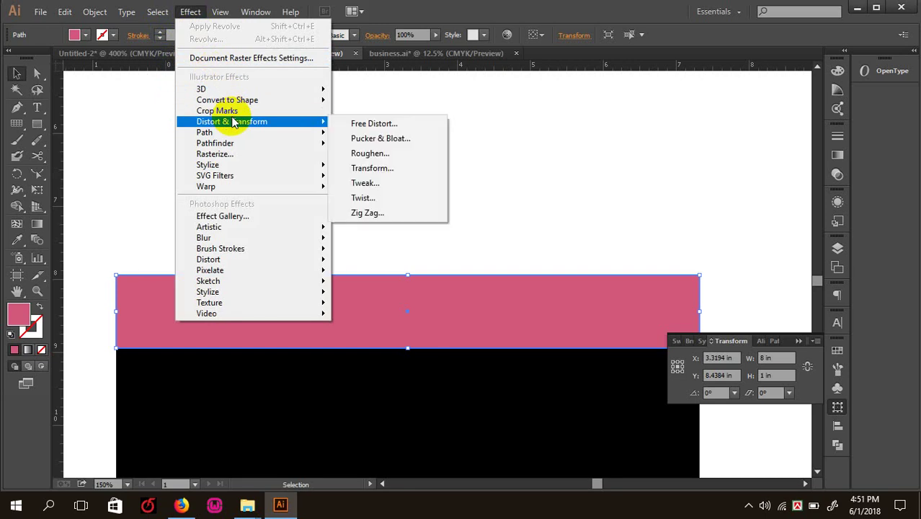
mouse_move(232, 166)
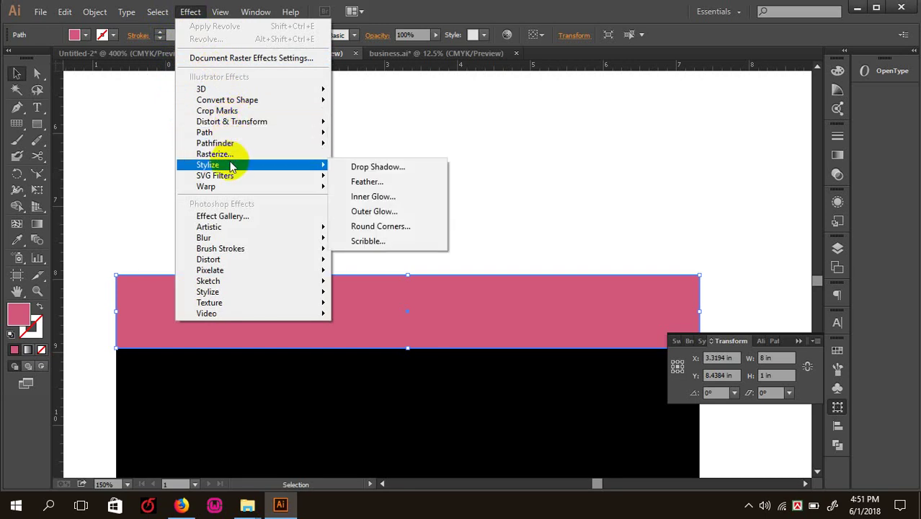
left_click(407, 228)
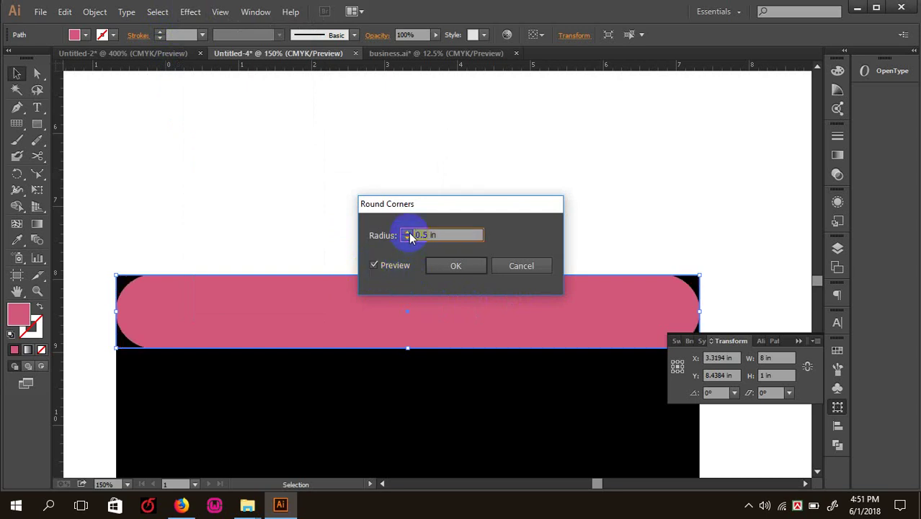
left_click(472, 265)
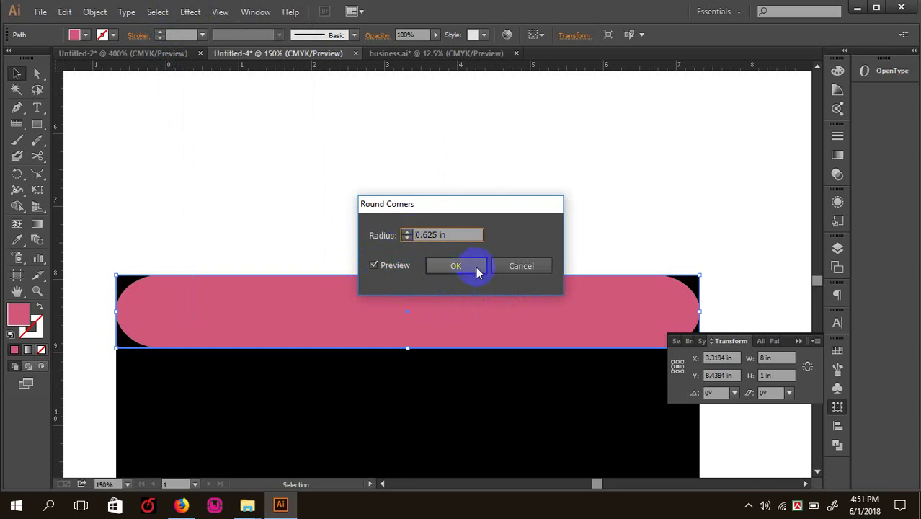
left_click(432, 205)
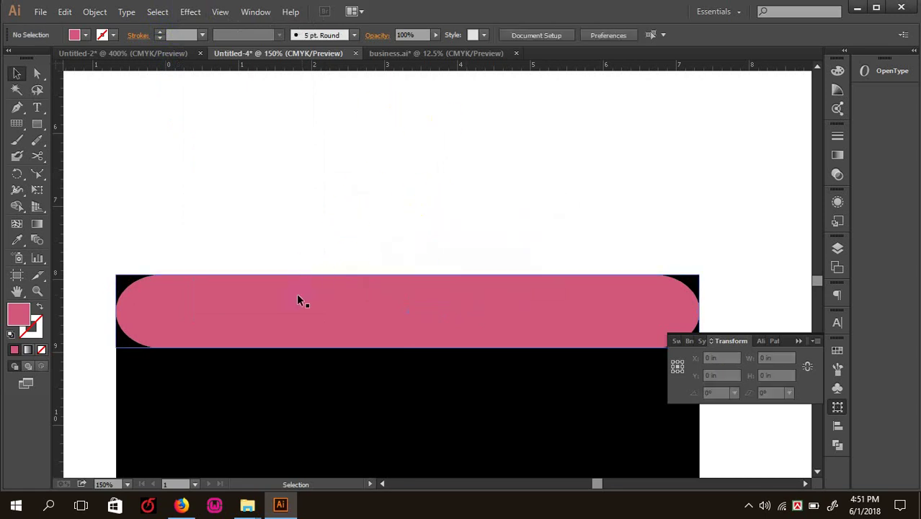
left_click(325, 271)
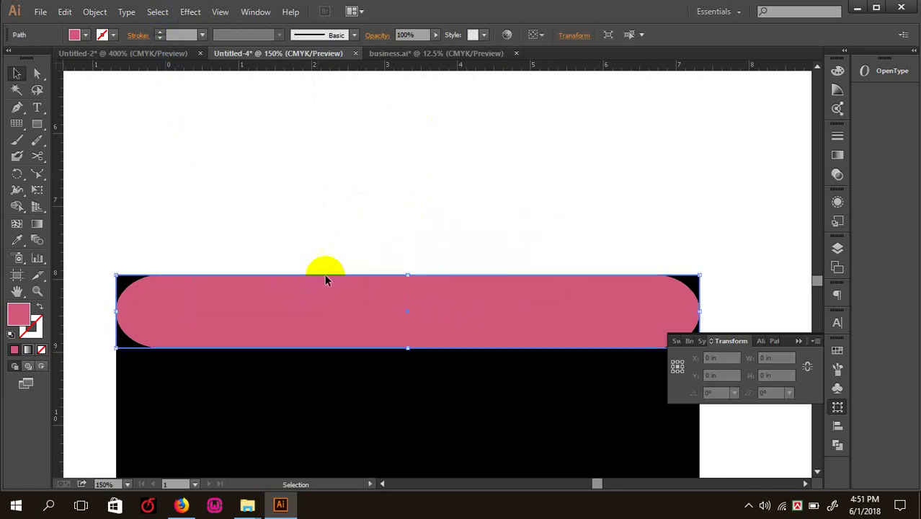
- Expand the pink band's Round Corners effect into real paths from the Object menu
left_click(94, 12)
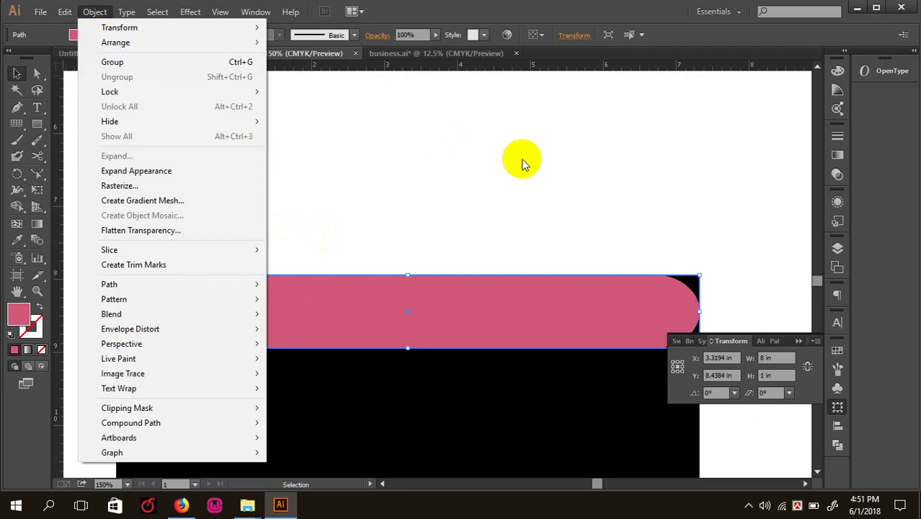
left_click(521, 159)
left_click(317, 287)
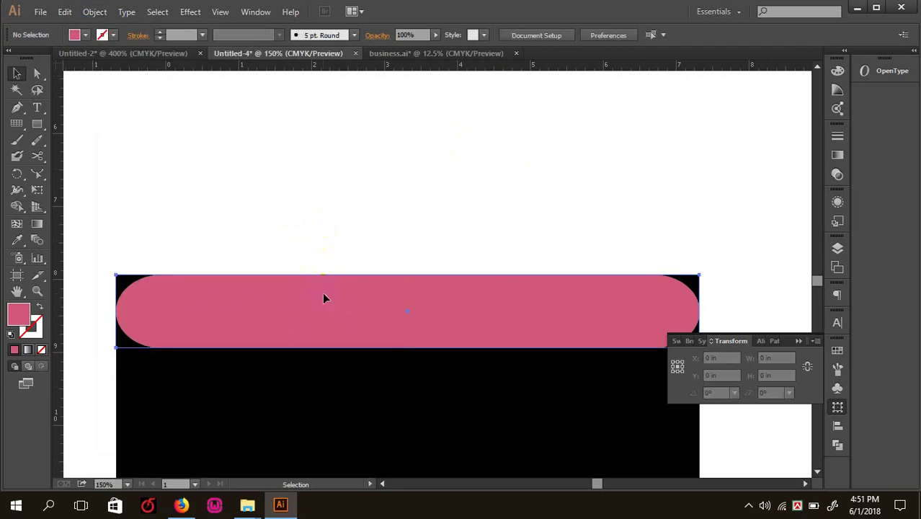
left_click(92, 12)
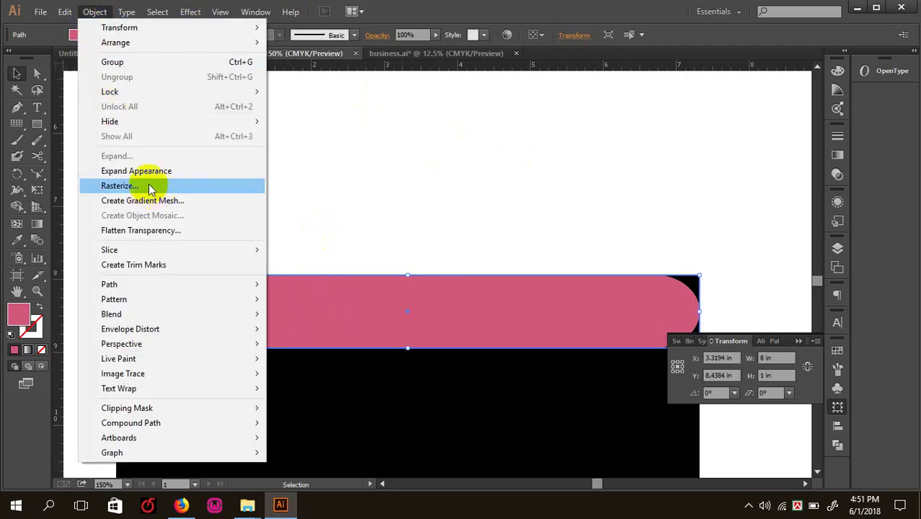
key("Escape")
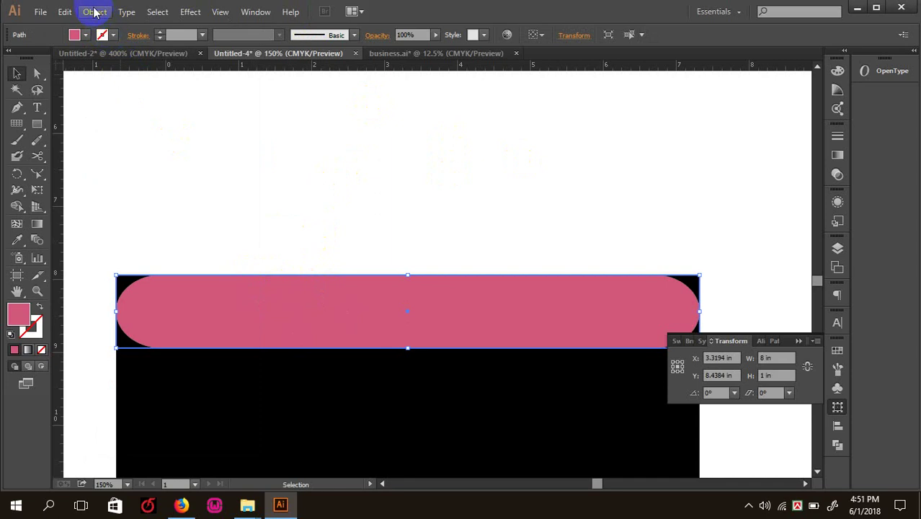
left_click(92, 11)
left_click(148, 171)
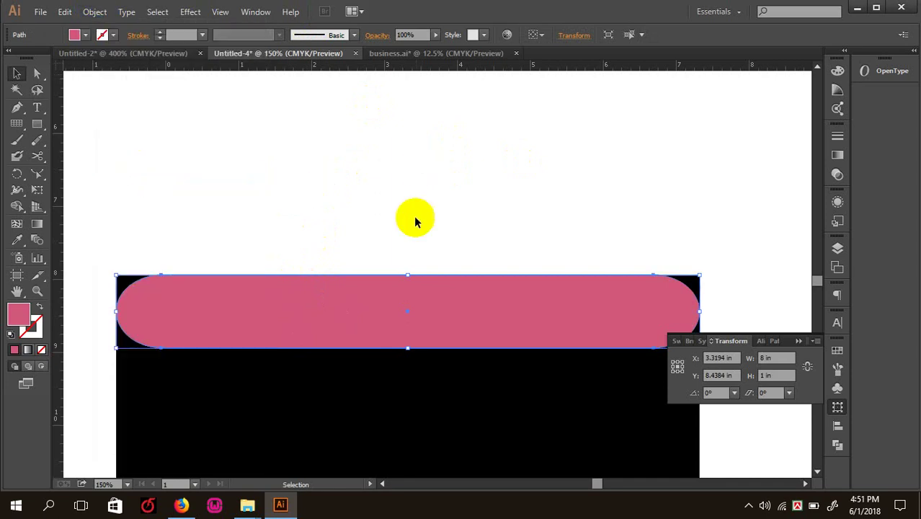
- Select the pink pill, then add the black shape beneath its corners to the selection
left_click(424, 175)
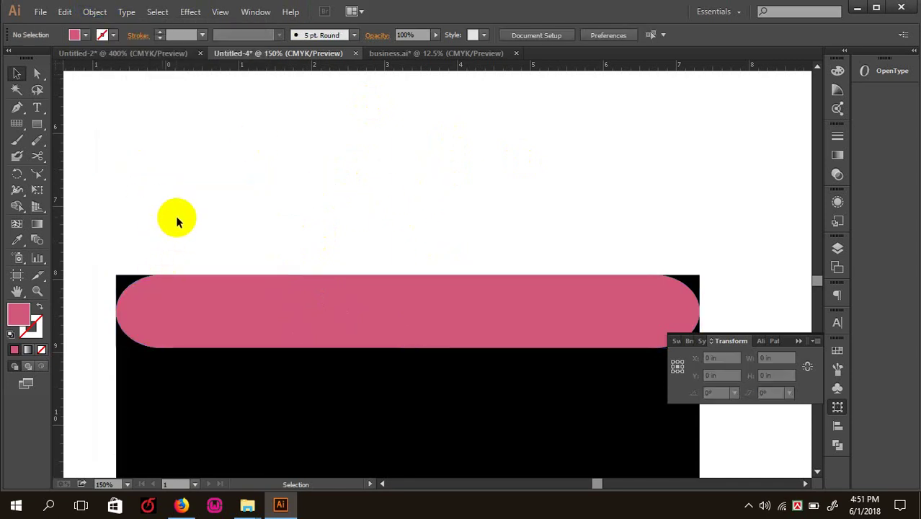
left_click(148, 311)
left_click_drag(113, 236, 195, 312)
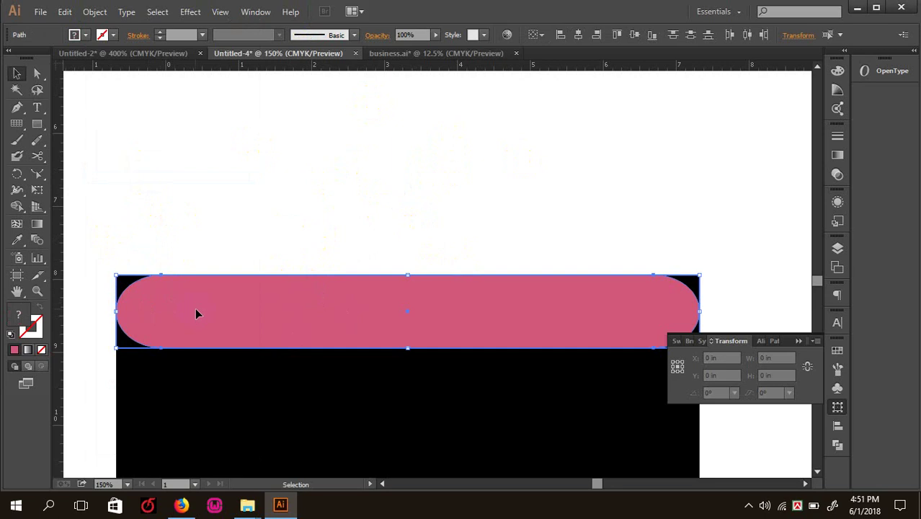
left_click(181, 306, "shift")
left_click(139, 293, "shift")
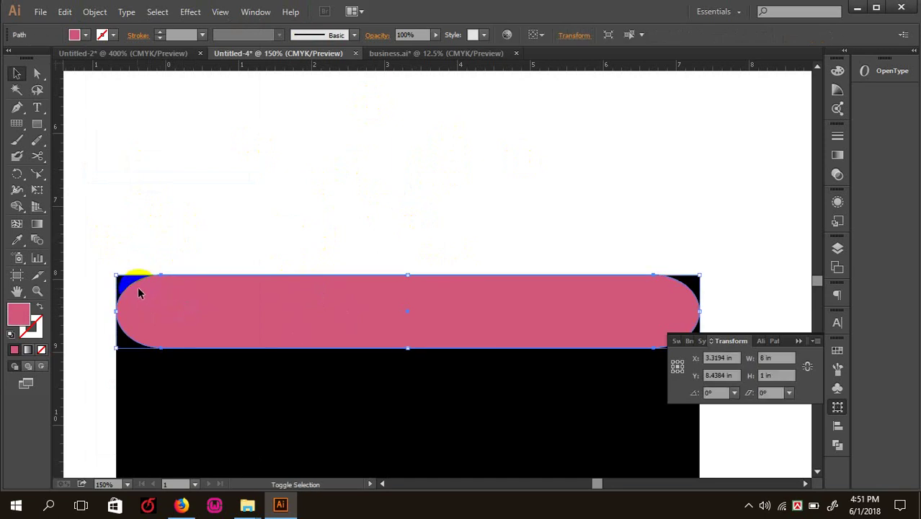
right_click(210, 306)
left_click(258, 246)
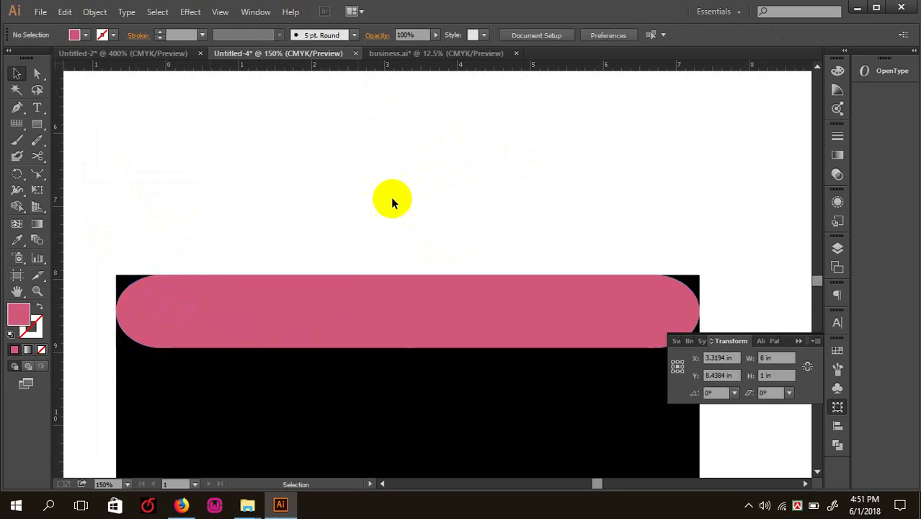
left_click(179, 313)
mouse_move(178, 313)
left_mouse_down()
mouse_move(275, 219)
mouse_move(170, 299)
left_mouse_up()
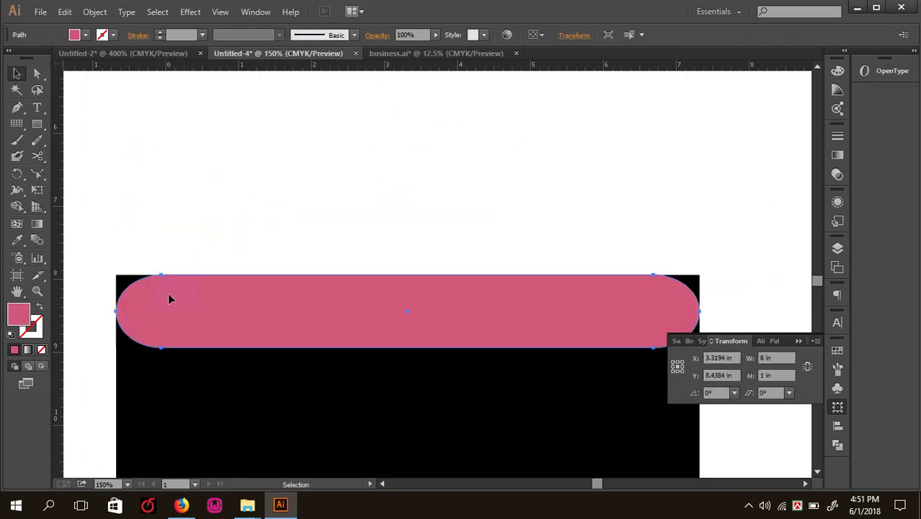
left_click(123, 274, "shift")
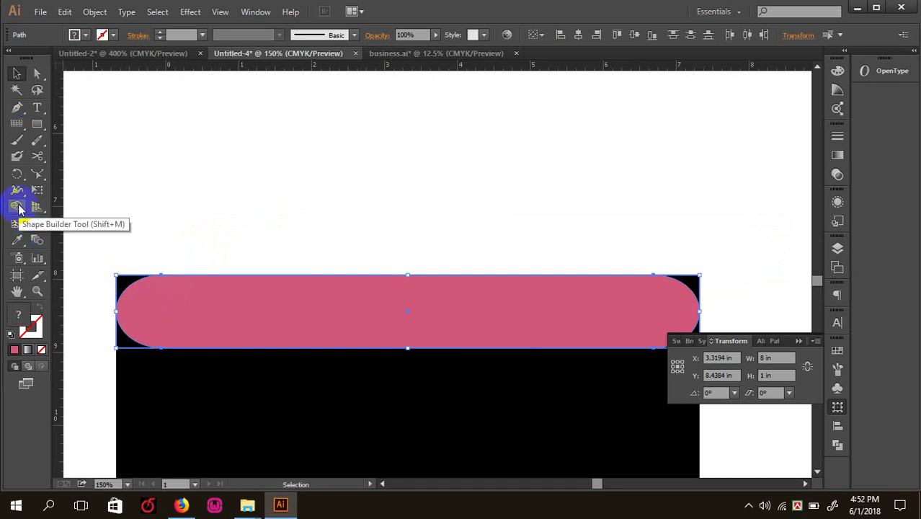
- Try the Shape Builder tool on the leftover corner region at the band's right end
left_click(18, 207)
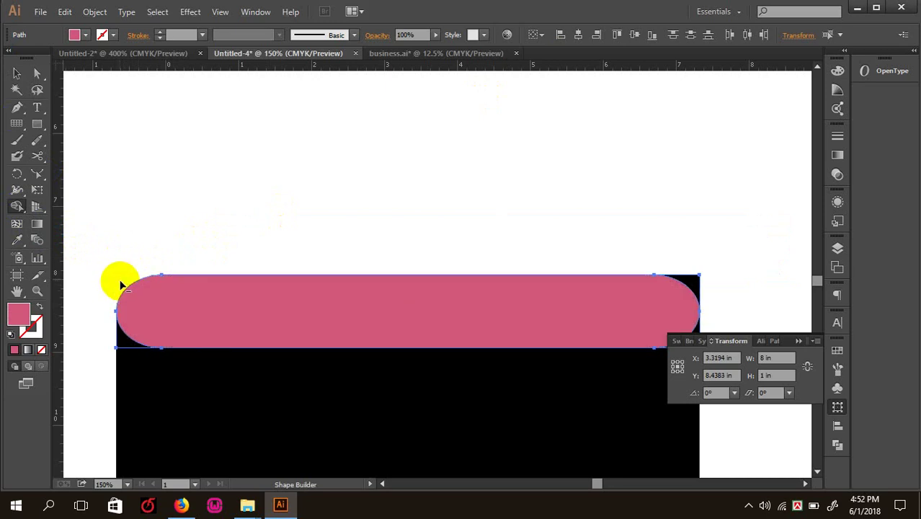
left_click(685, 291, "alt")
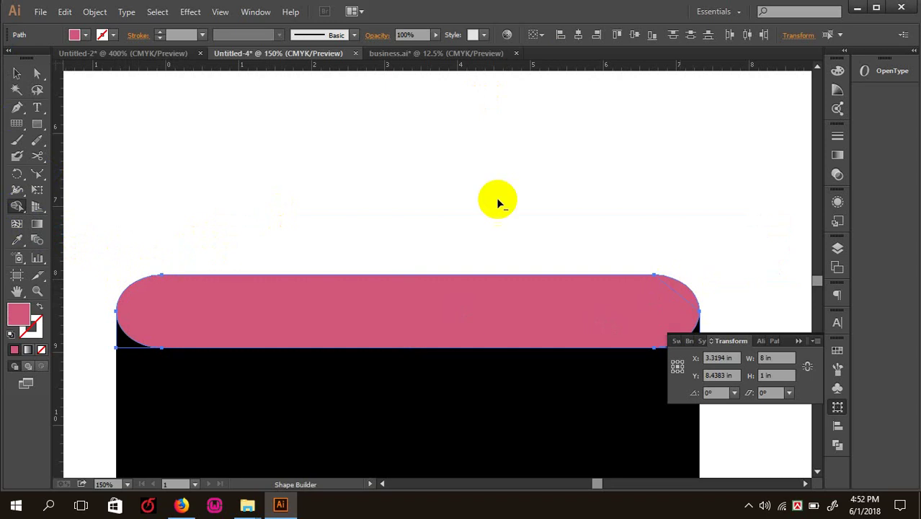
left_click(17, 73)
left_click(267, 175)
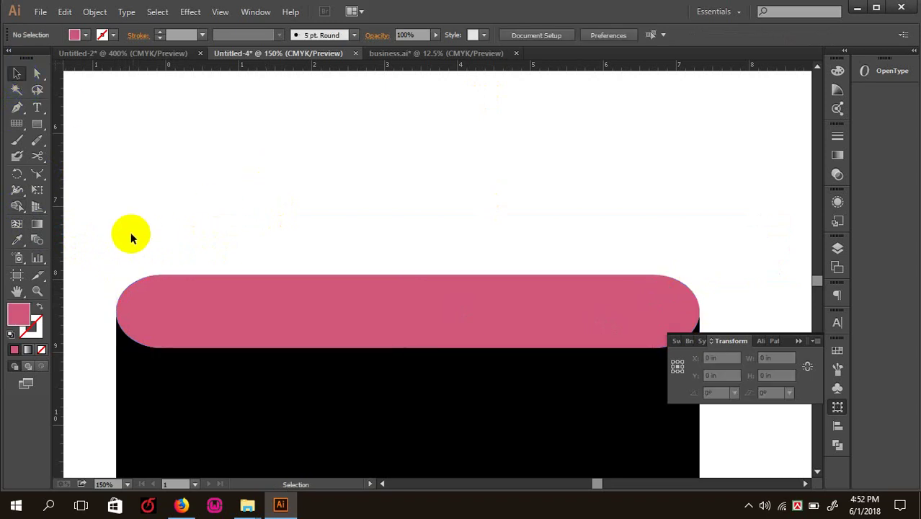
- Unite the pink band with the shape beneath in Pathfinder and expand the result
left_click_drag(98, 263, 730, 324)
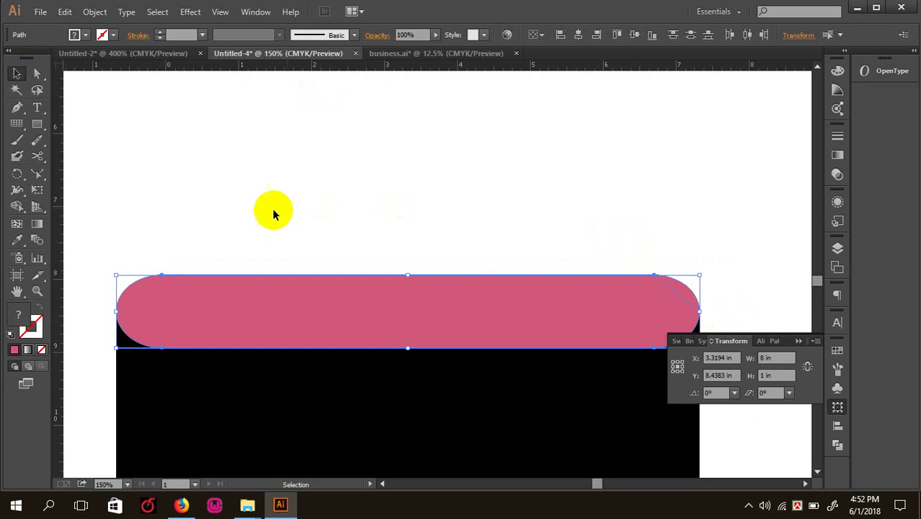
left_click(139, 218)
left_click_drag(88, 251, 727, 323)
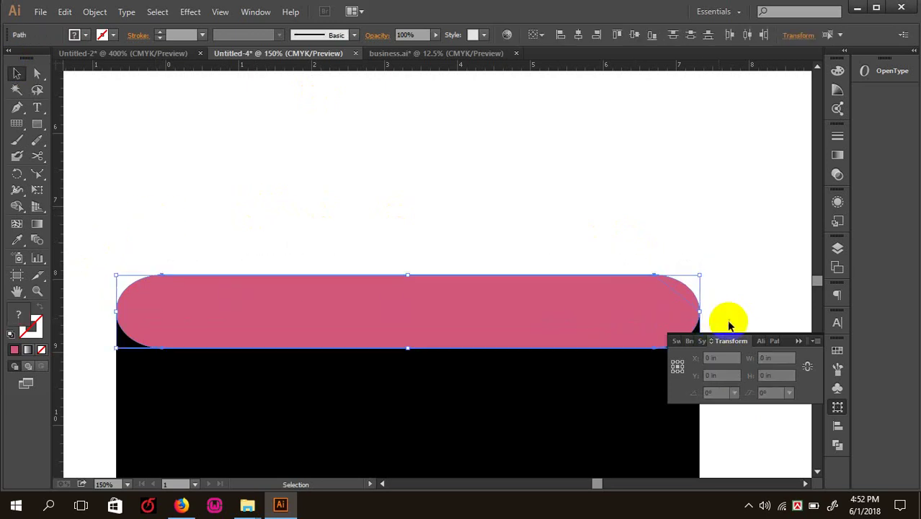
left_click(842, 444)
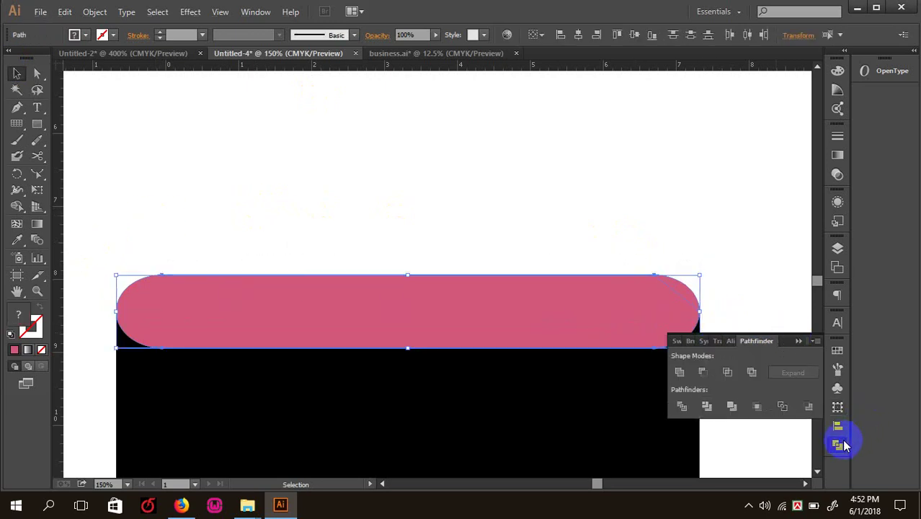
left_click(679, 373)
left_click(800, 375)
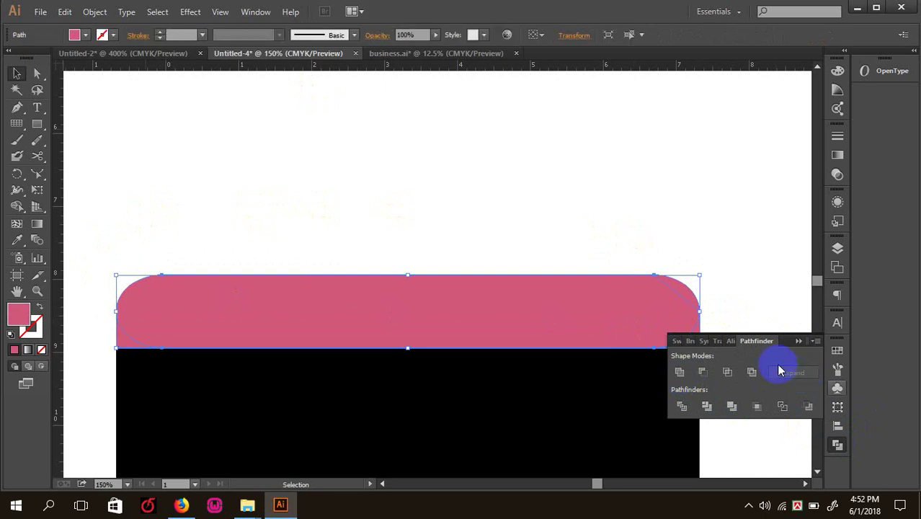
left_click(569, 123)
left_click_drag(532, 195, 732, 302)
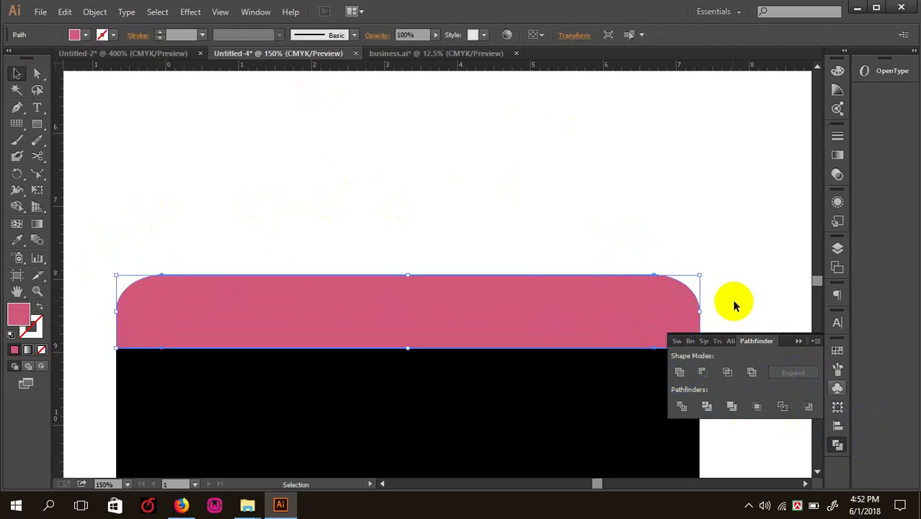
- Eyedropper black onto the top shape, then fill the top and bottom bands with CMYK Red
left_click(17, 240)
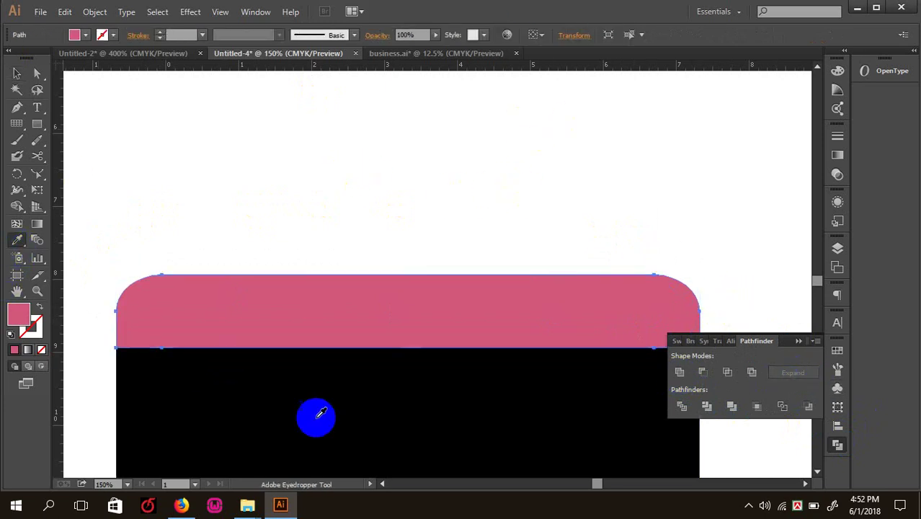
left_click(292, 435)
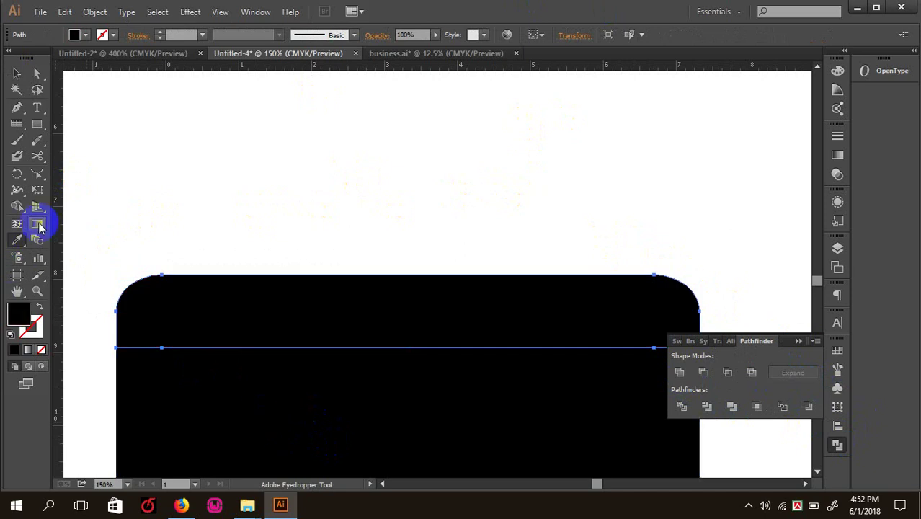
left_click(17, 73)
left_click(240, 111)
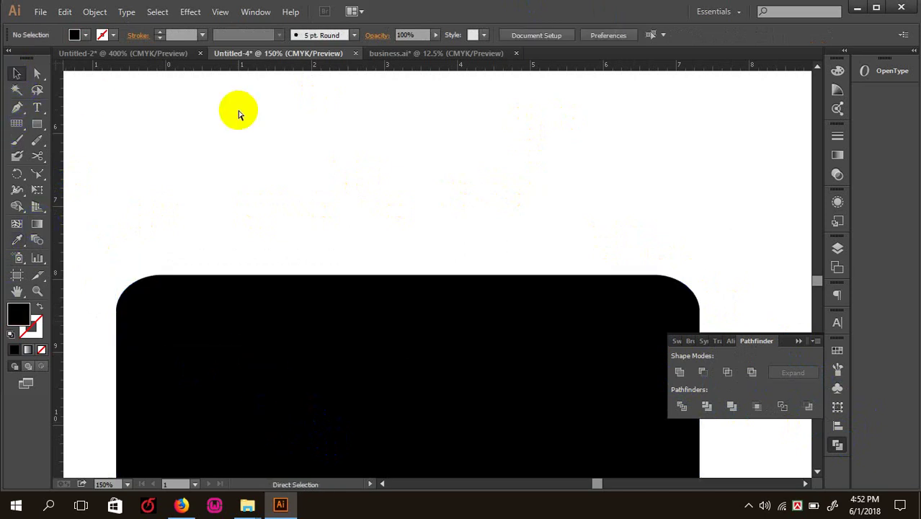
key("ctrl+minus")
key("ctrl+minus")
left_click_drag(314, 253, 311, 201)
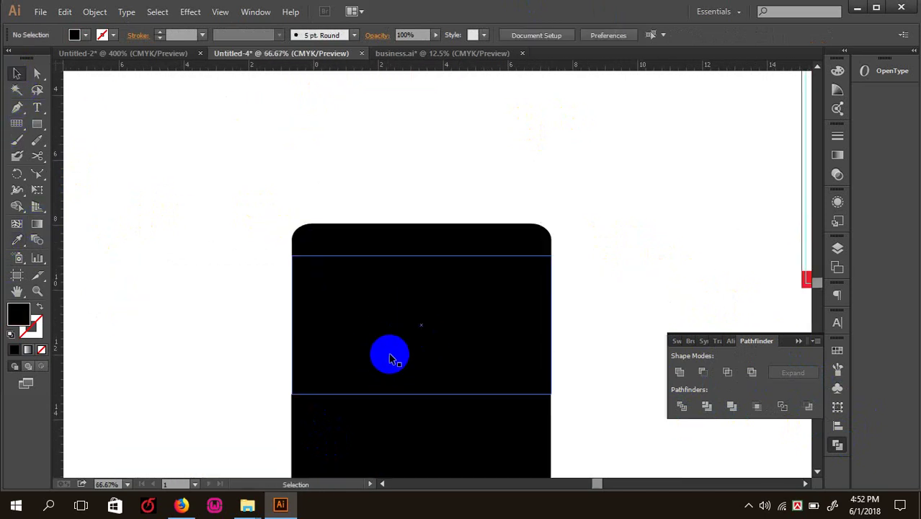
key("ctrl+minus")
left_click(409, 247)
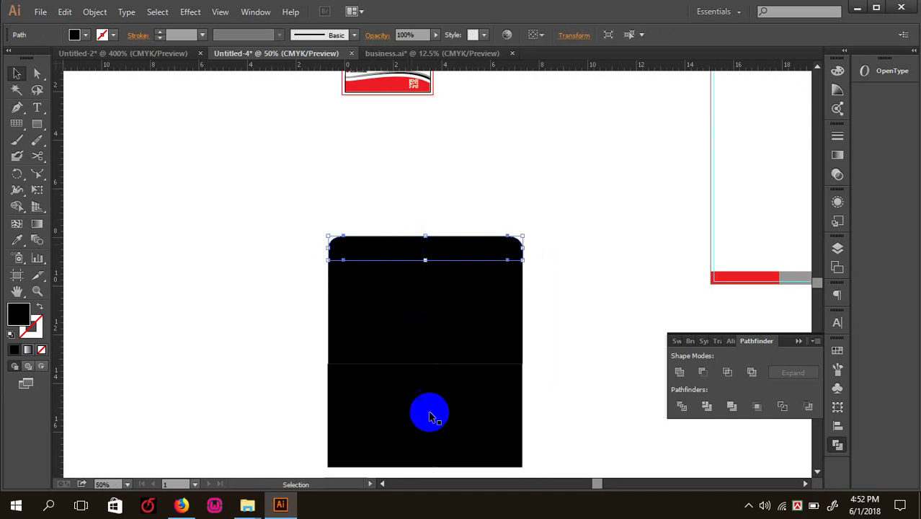
left_click(425, 443, "shift")
left_click(74, 35)
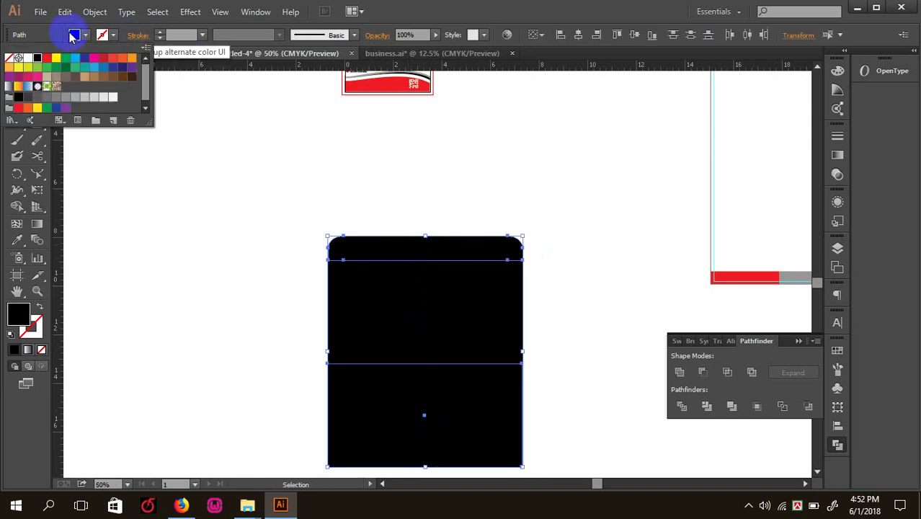
left_click(46, 57)
left_click(292, 140)
- Fill the middle rectangle with white FFFFFF via the Color Picker
left_click(417, 309)
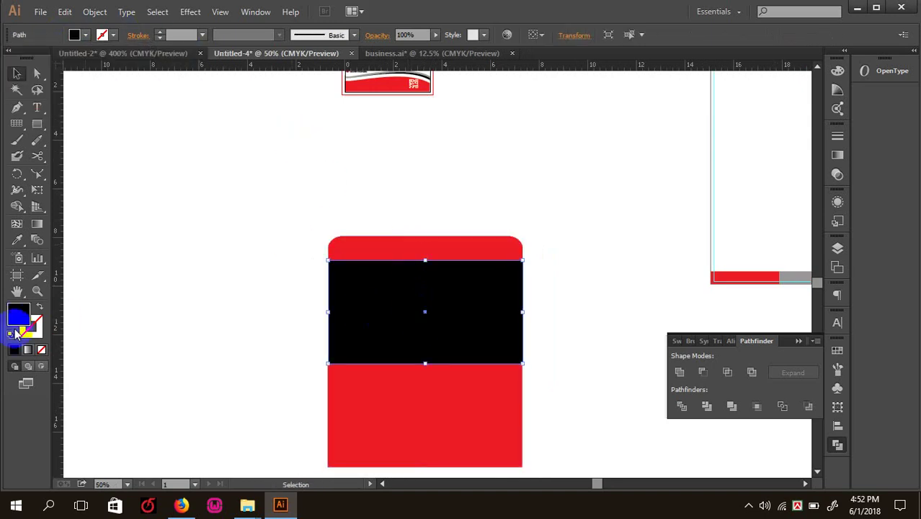
double_click(20, 317)
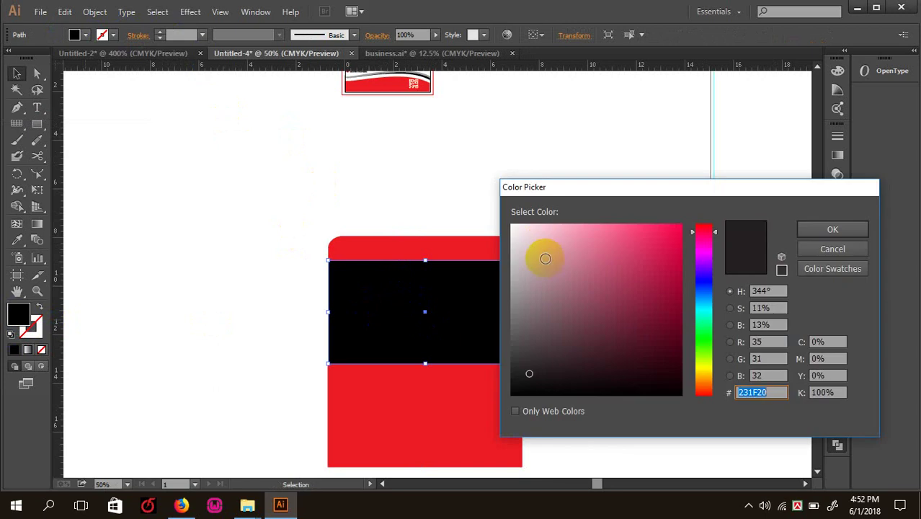
left_click(520, 224)
left_click(836, 231)
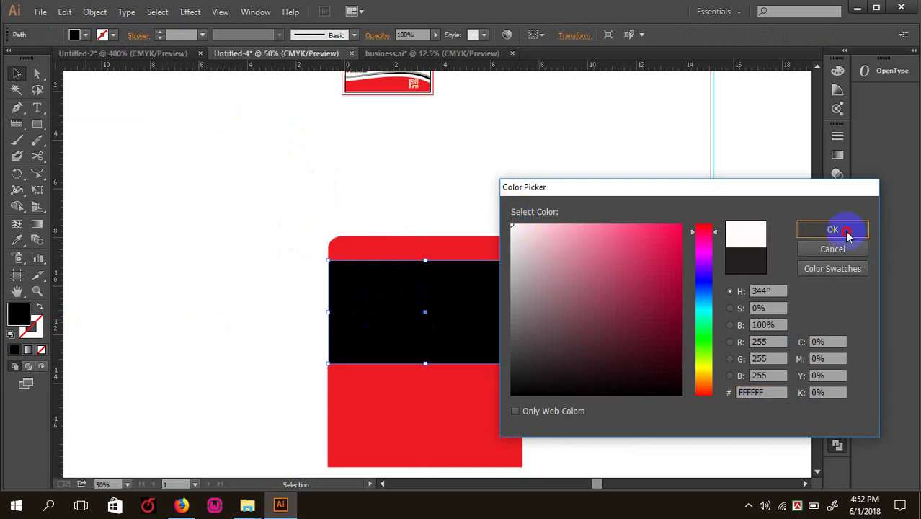
left_click(563, 189)
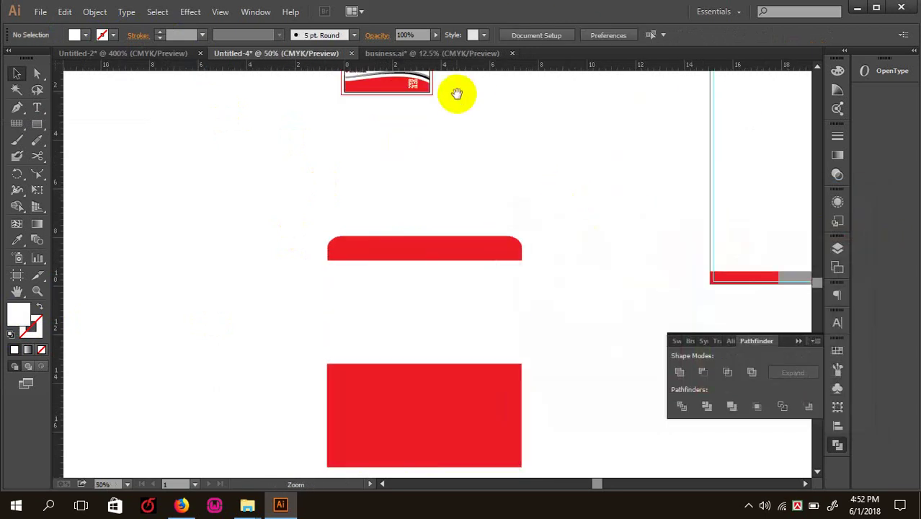
- Alt-drag a copy of the white rectangle to its right and narrow it into a thin strip
left_click_drag(531, 179, 514, 171)
key("ctrl+plus")
left_click(424, 261)
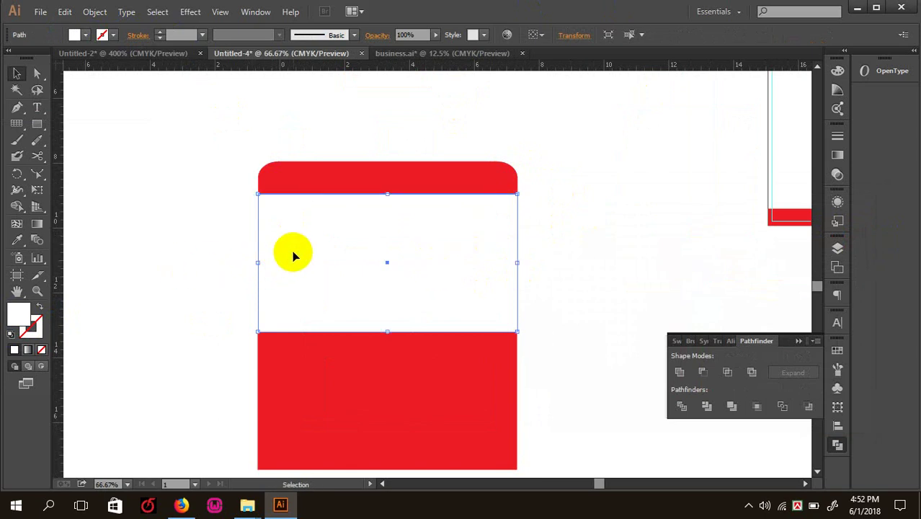
left_click_drag(293, 254, 555, 254)
left_click_drag(779, 264, 564, 266)
- Give the thin strip beside the white panel a pink E0698C fill via the Color Picker
left_click(564, 243)
key("ctrl+plus")
key("ctrl+plus")
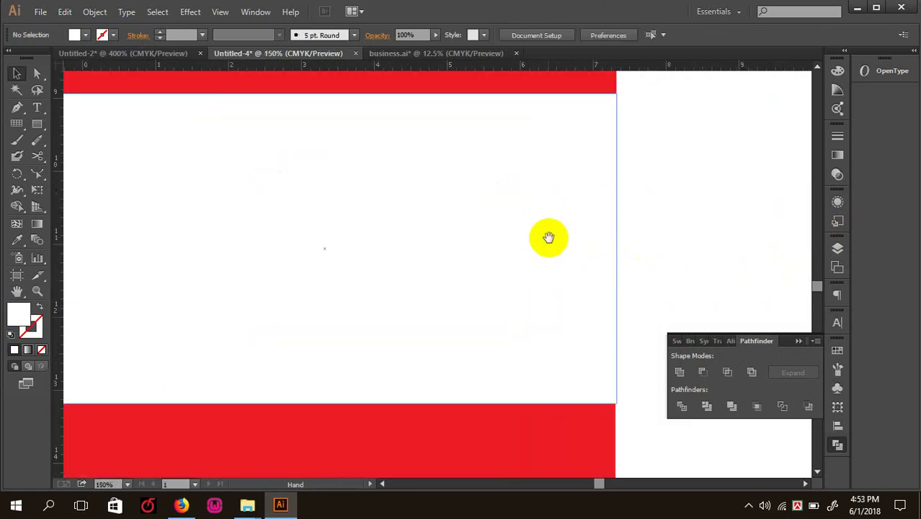
left_click_drag(549, 236, 412, 261)
left_click(487, 247)
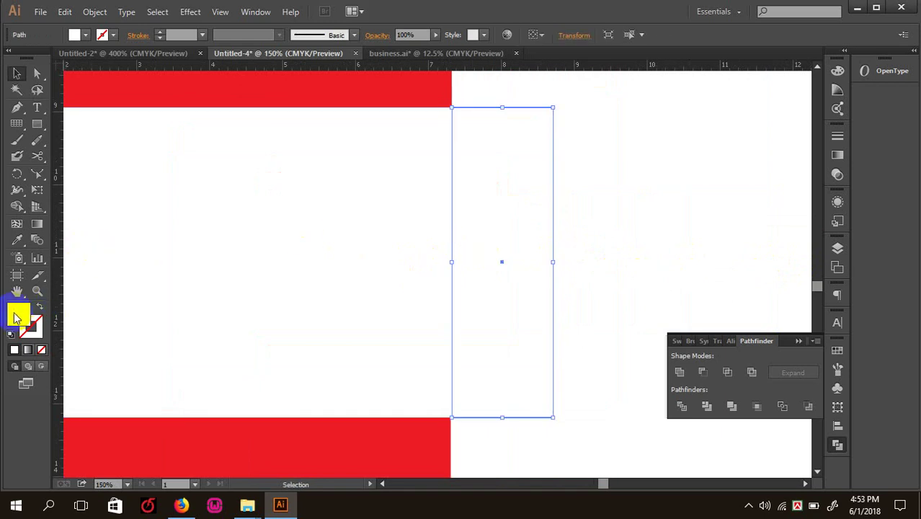
double_click(18, 314)
left_click(601, 243)
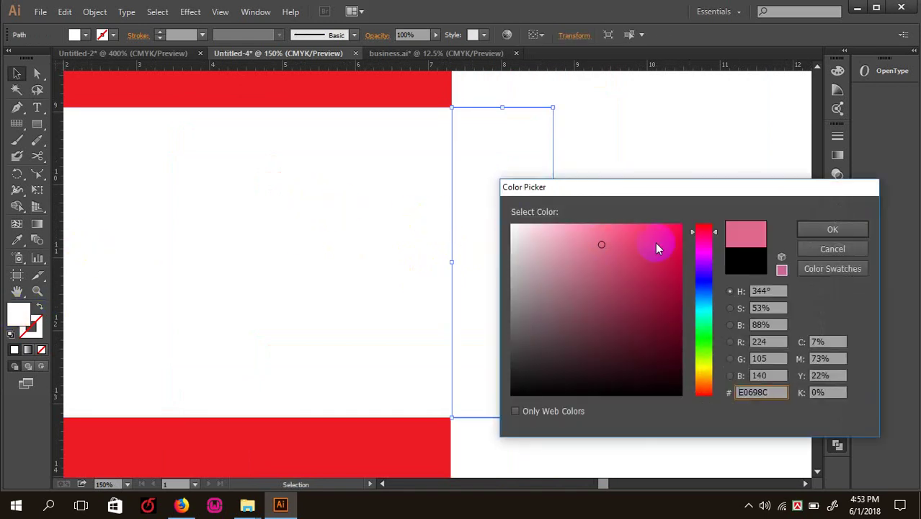
left_click(829, 230)
left_click(579, 380)
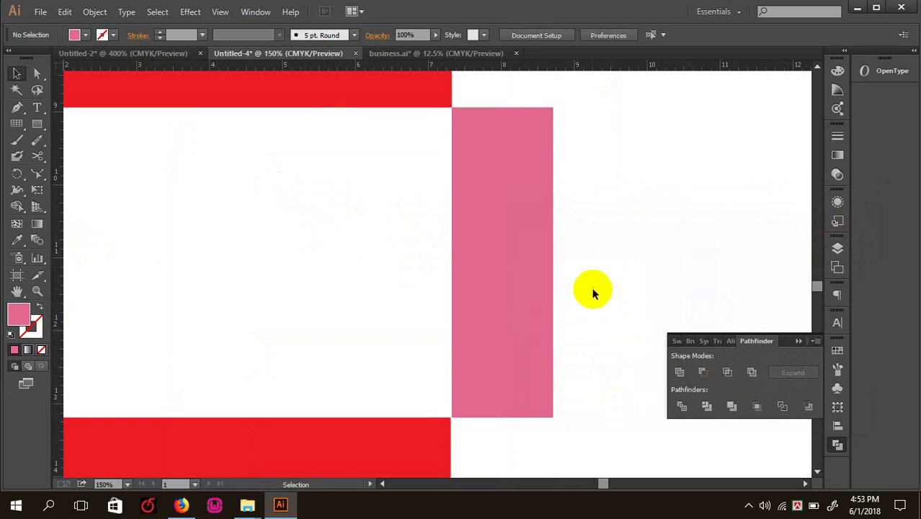
left_click(519, 247)
left_click(627, 246)
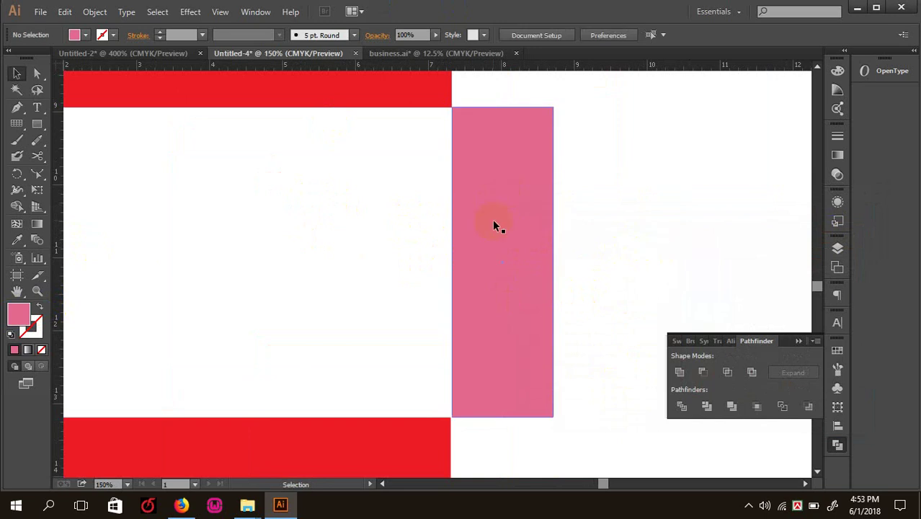
left_click(502, 187)
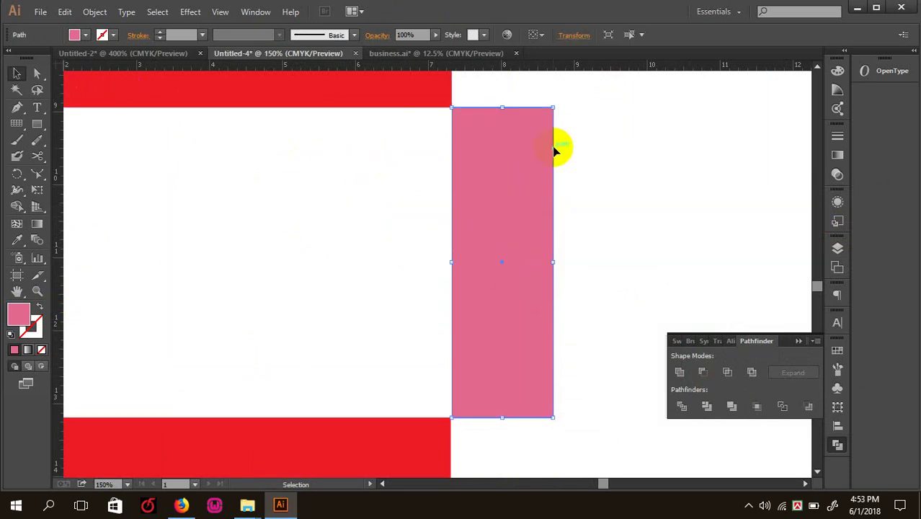
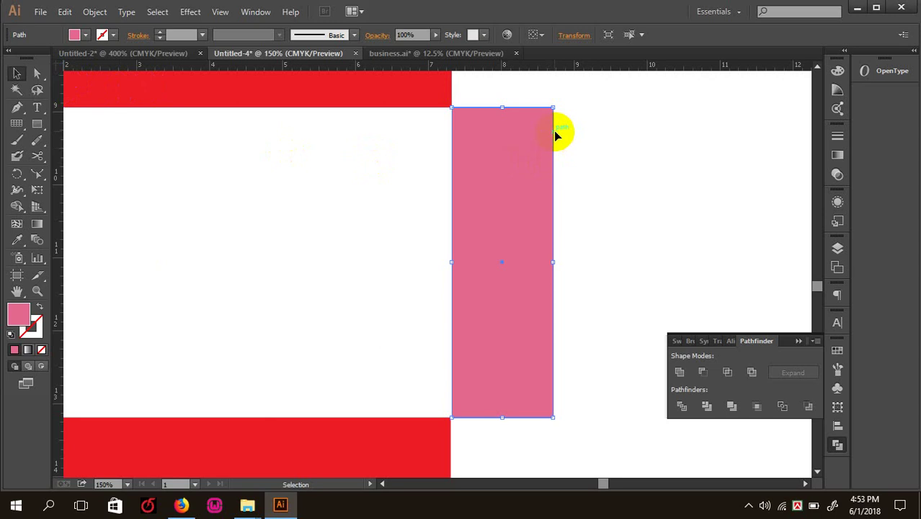
- Select the pink rectangle's top-right anchor point, undoing a stray corner move
left_click(38, 73)
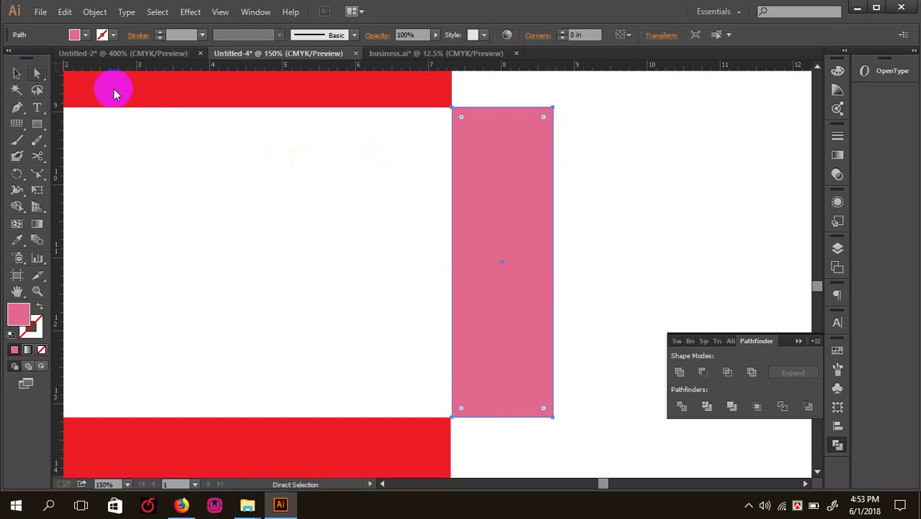
left_click(615, 180)
left_click_drag(598, 144, 614, 159)
left_click(593, 136)
left_click(614, 160)
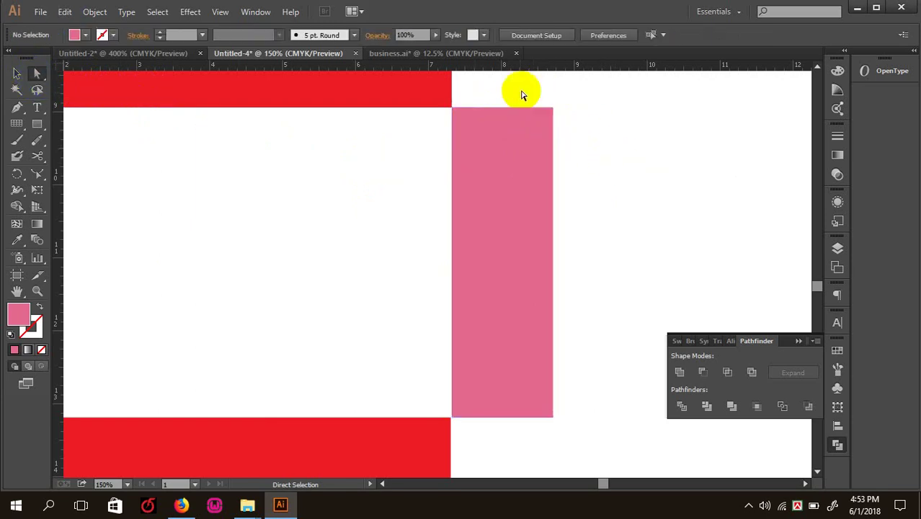
left_click_drag(532, 82, 573, 123)
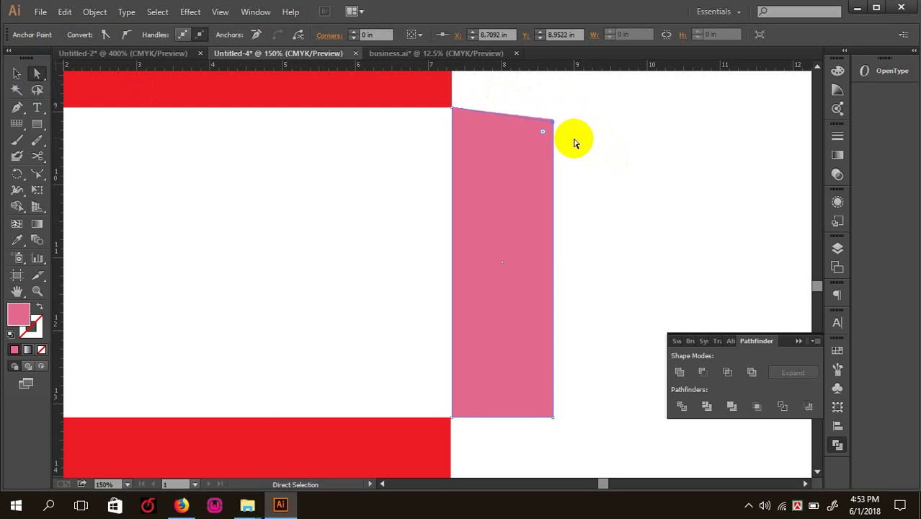
key("v")
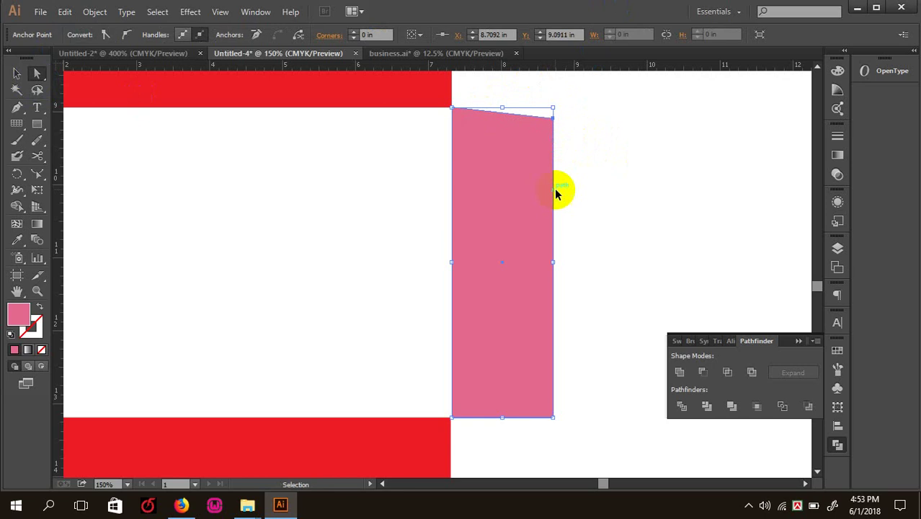
key("Up")
key("Up")
key("Up")
key("Up")
key("Up")
key("Up")
key("Up")
key("Up")
key("Up")
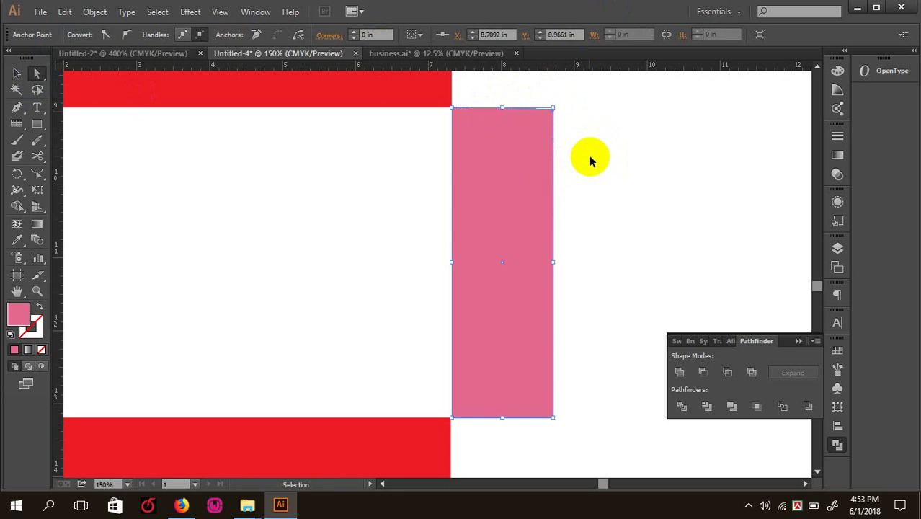
key("a")
left_click(612, 144)
left_click_drag(621, 169, 529, 116)
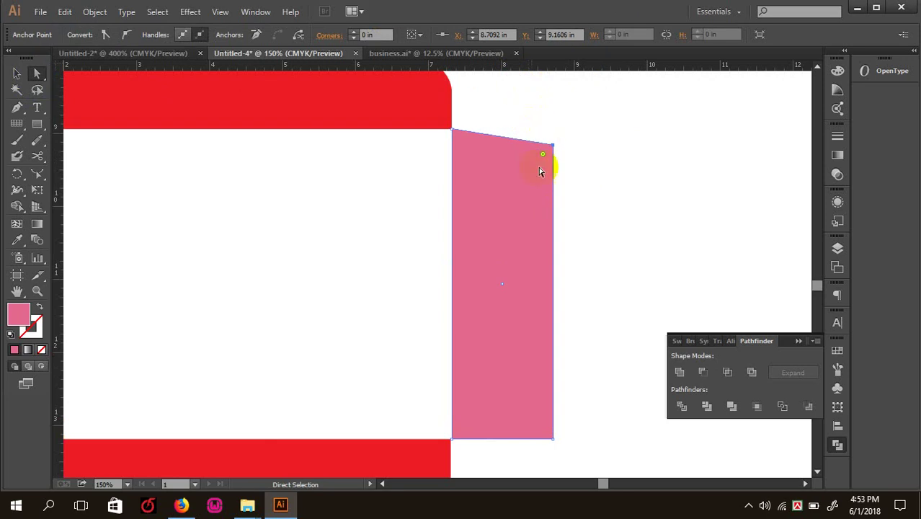
- Lower the top-right corner and raise the bottom-right corner to slant the flap's edges
left_click(617, 274)
scroll(602, 436, "down", 1)
left_click_drag(606, 420, 539, 403)
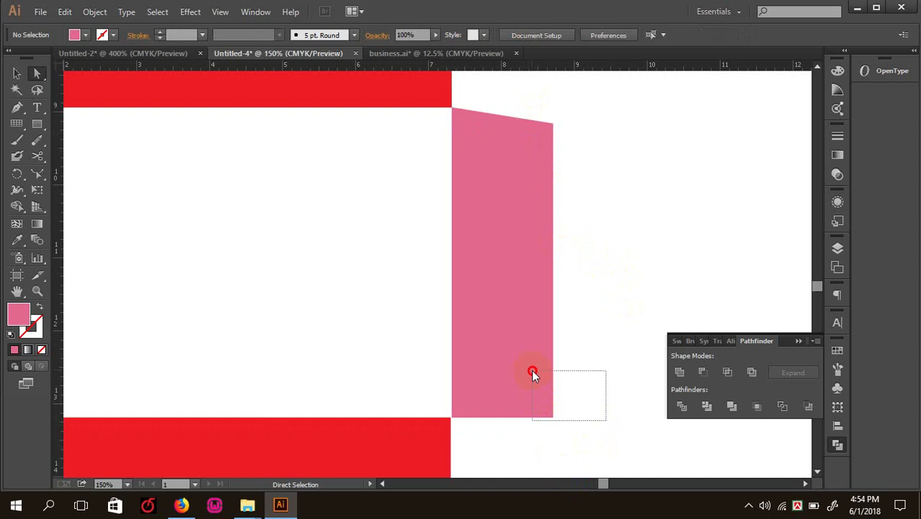
left_click_drag(531, 372, 533, 375)
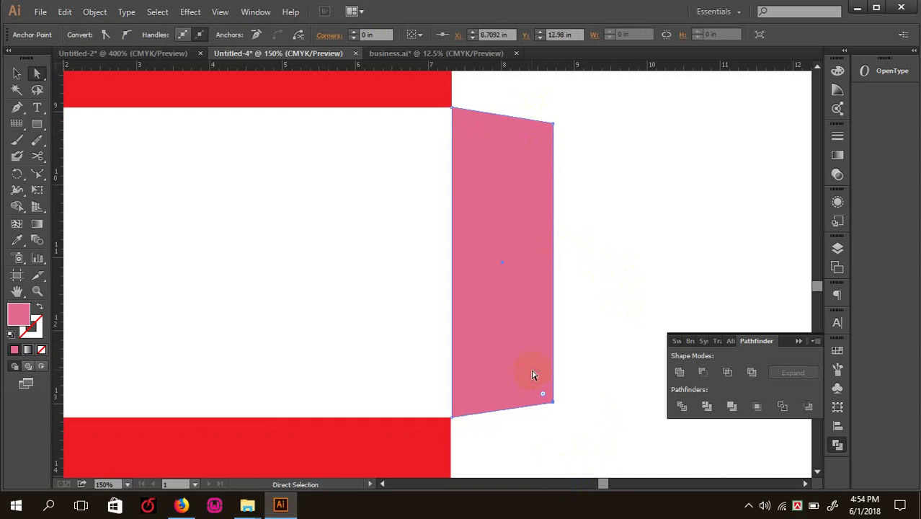
left_click(553, 128)
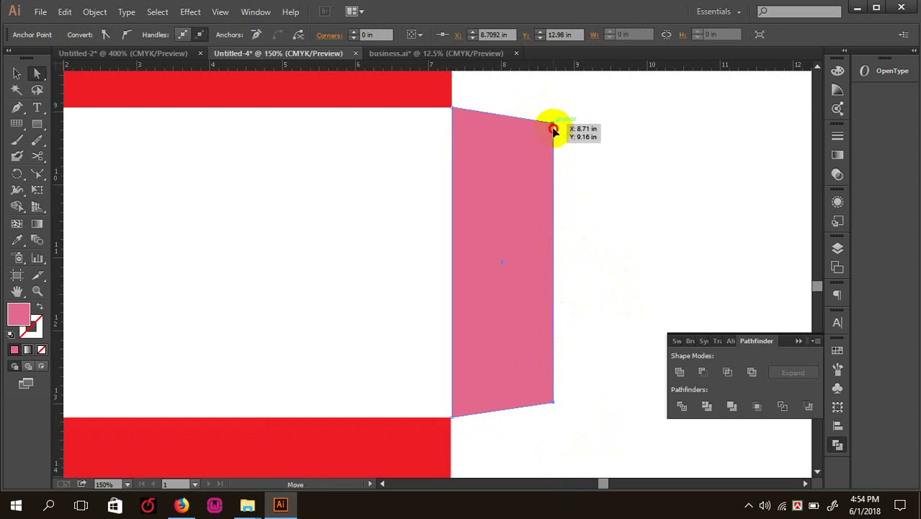
left_click(553, 130)
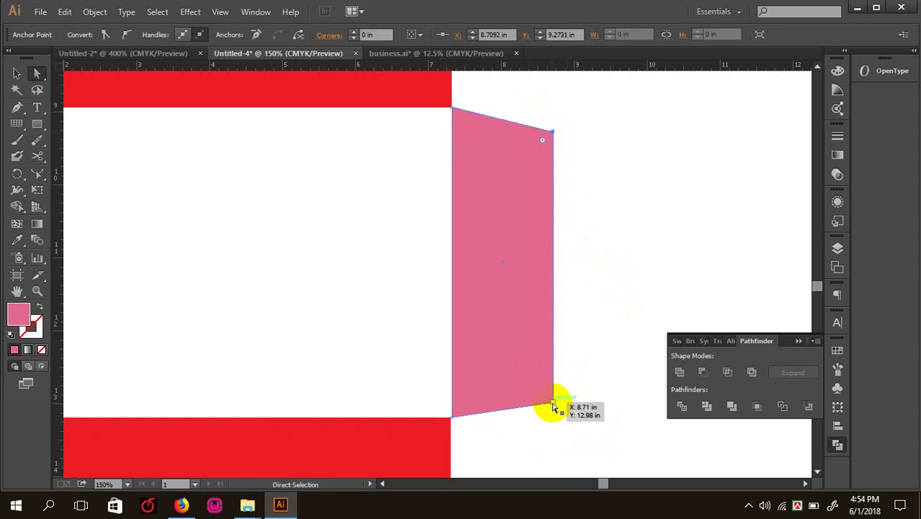
left_click_drag(554, 407, 554, 395)
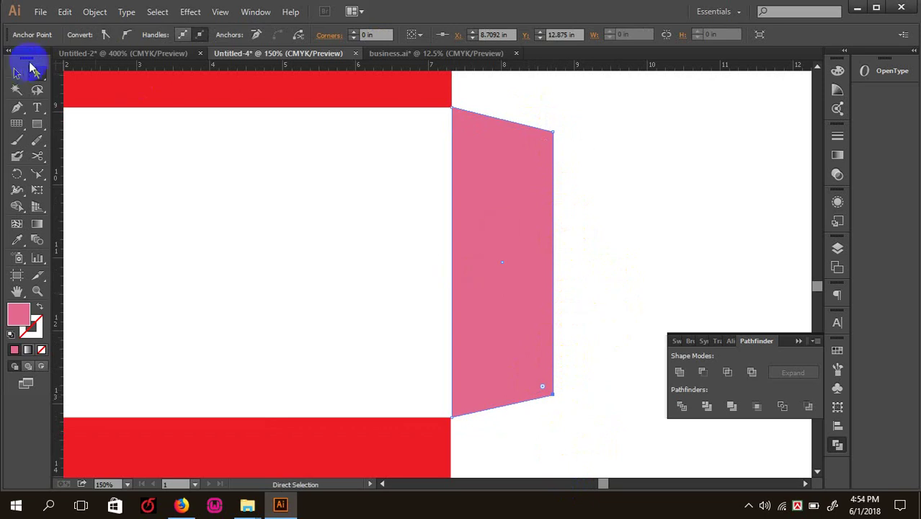
left_click(22, 74)
left_click(639, 181)
key("ctrl+minus")
key("ctrl+minus")
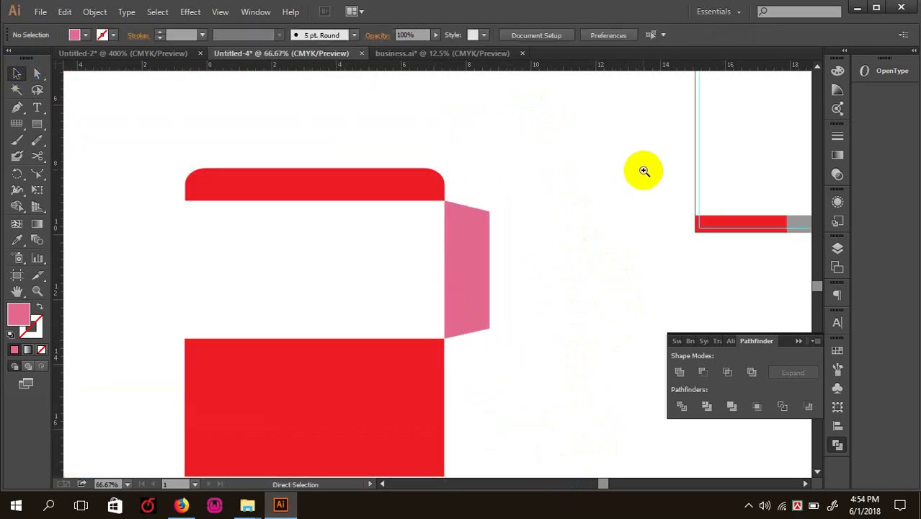
- Copy the pink flap to the envelope's left side, reflect it vertically, and select both flaps
left_click_drag(662, 293, 733, 291)
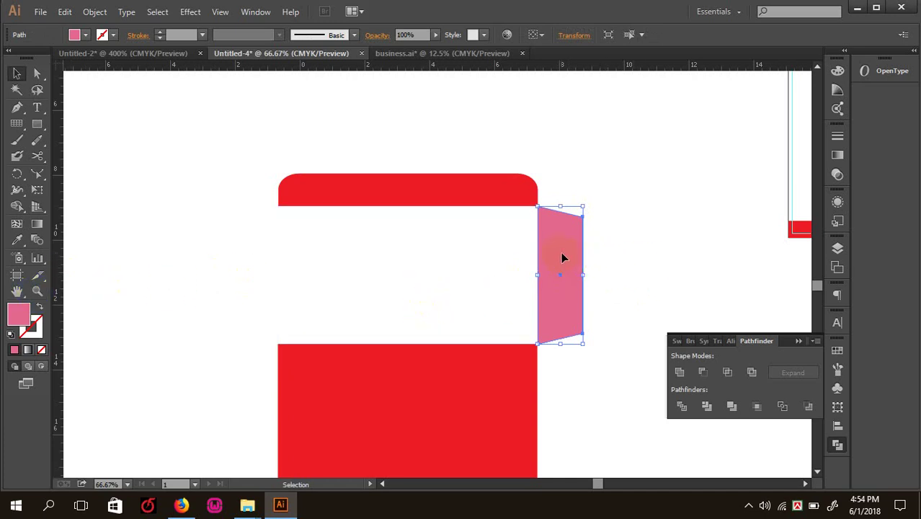
left_click_drag(563, 257, 255, 238)
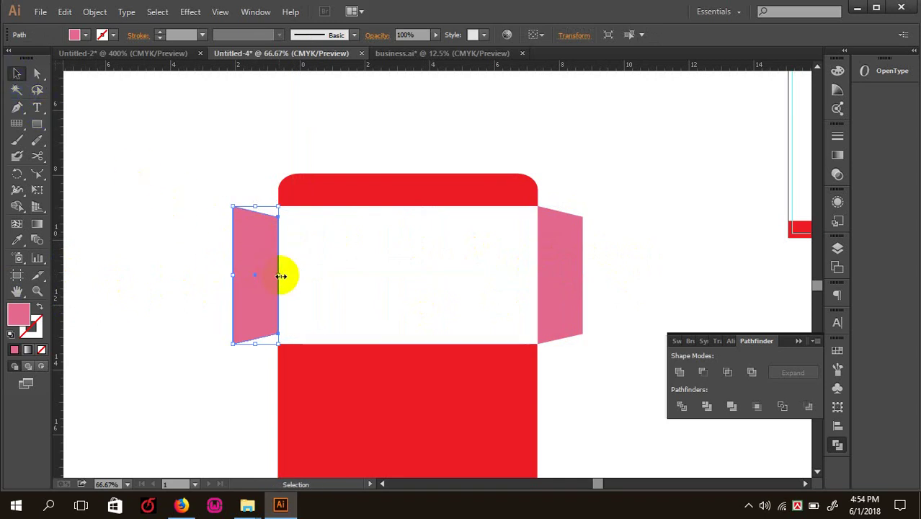
right_click(265, 258)
mouse_move(336, 431)
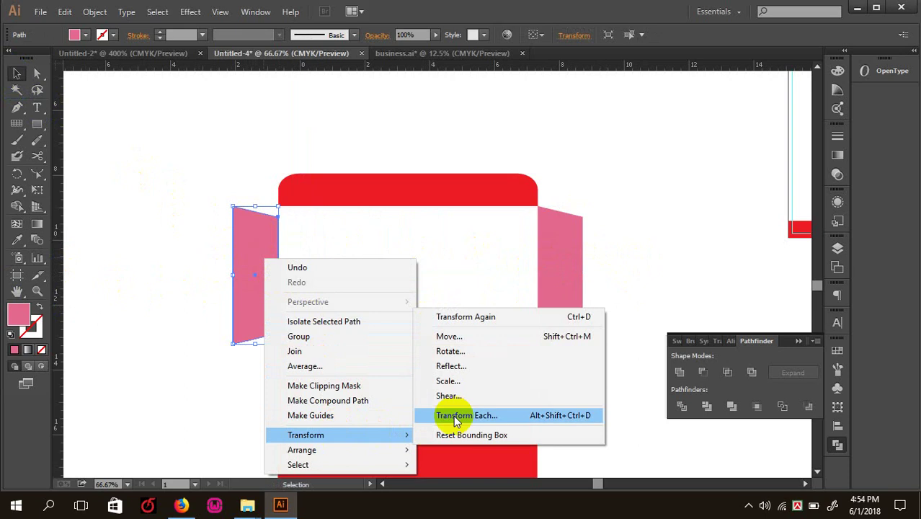
left_click(462, 365)
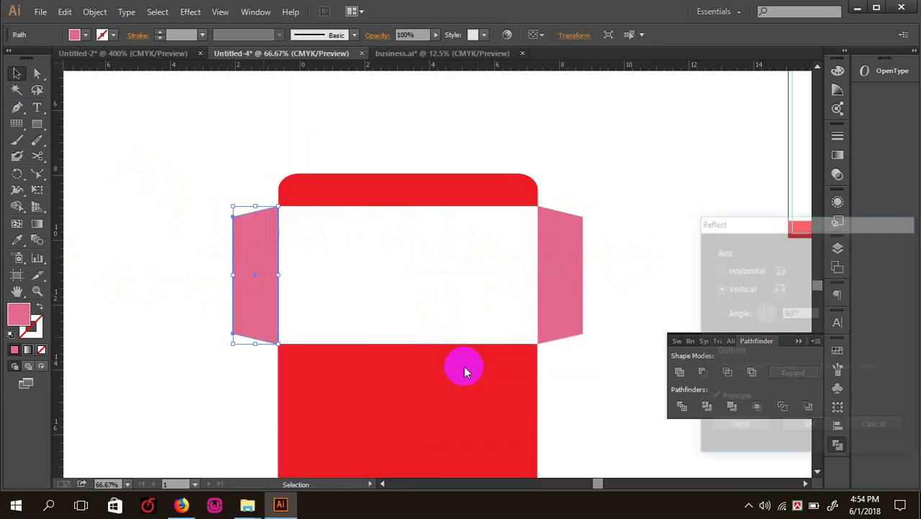
left_click(810, 427)
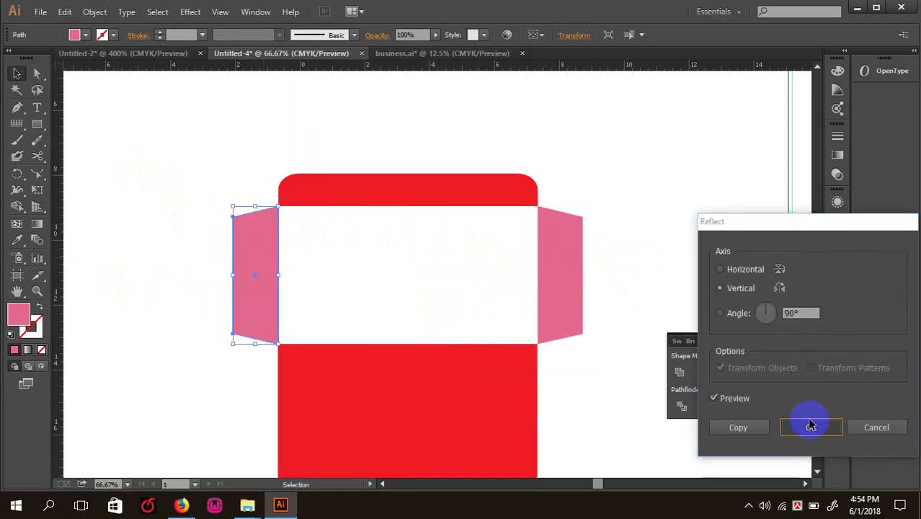
left_click(401, 258)
left_click(265, 255)
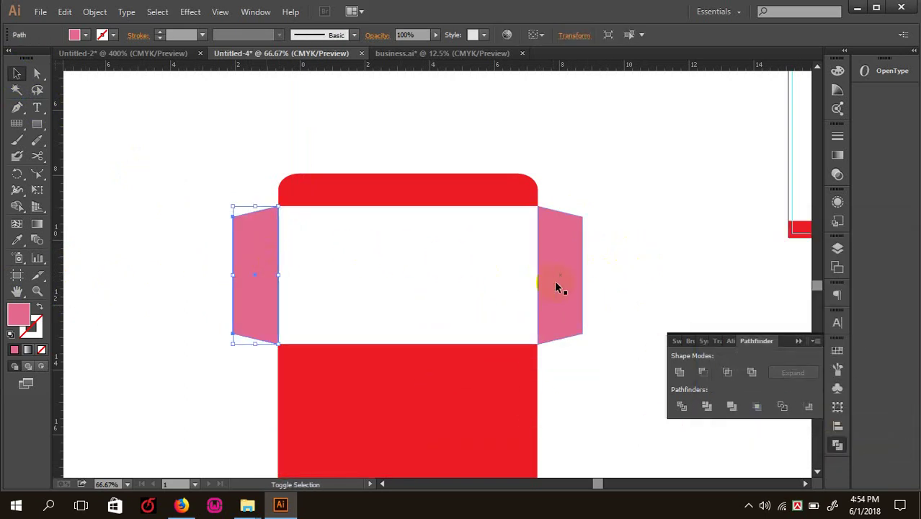
left_click(559, 284, "shift")
- Fill both side flaps with the top panel's red using the Eyedropper
left_click(19, 240)
left_click(345, 190)
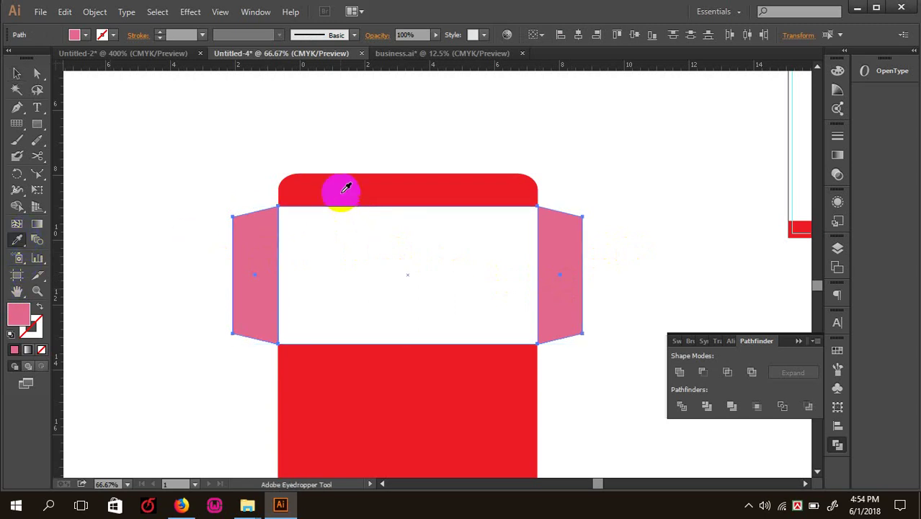
left_click(17, 73)
left_click(89, 97)
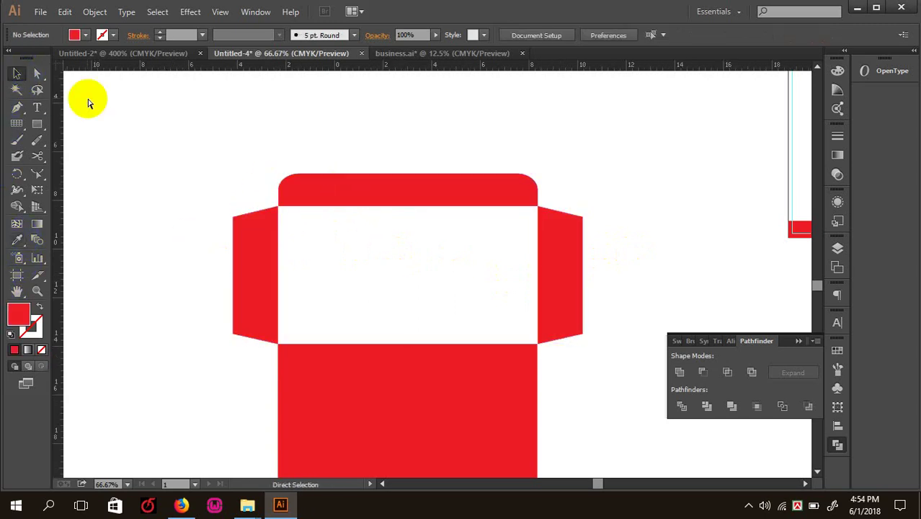
key("ctrl+minus")
key("ctrl+minus")
key("ctrl+minus")
key("Tab")
key("ctrl+plus")
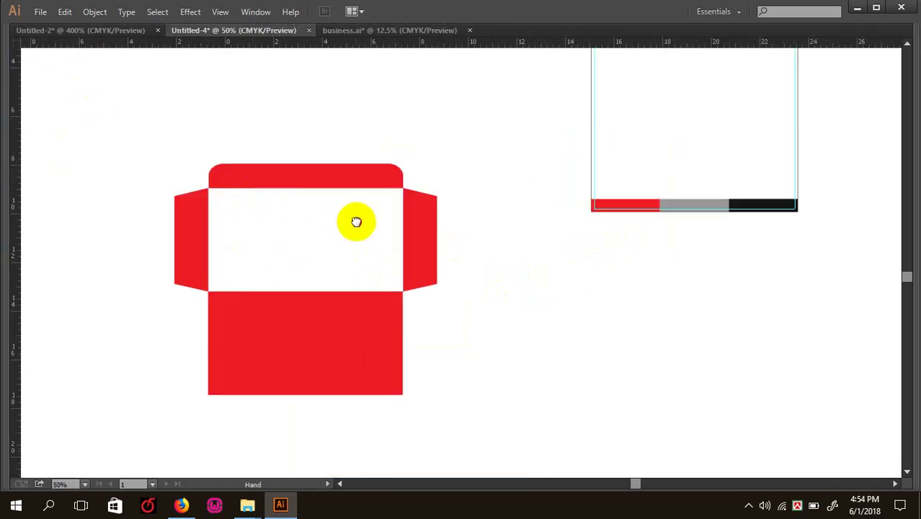
- Select the bottom panel, both flaps and top tab, and fill them black via the Color Picker
left_click(289, 318)
left_click(195, 261, "shift")
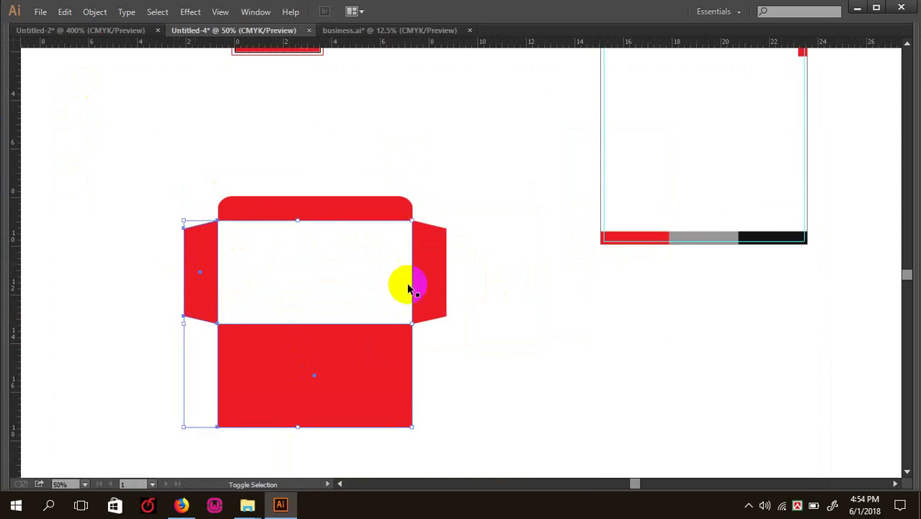
left_click(431, 277, "shift")
left_click(356, 214, "shift")
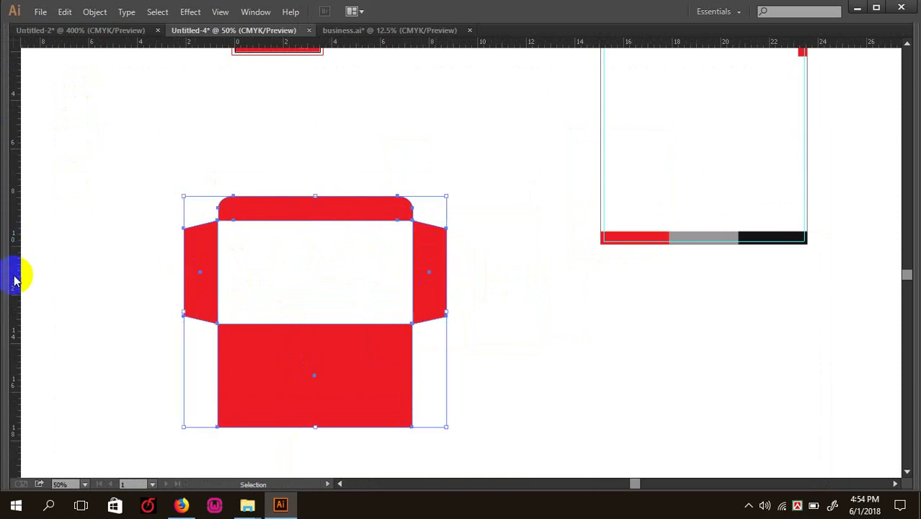
key("Tab")
double_click(20, 320)
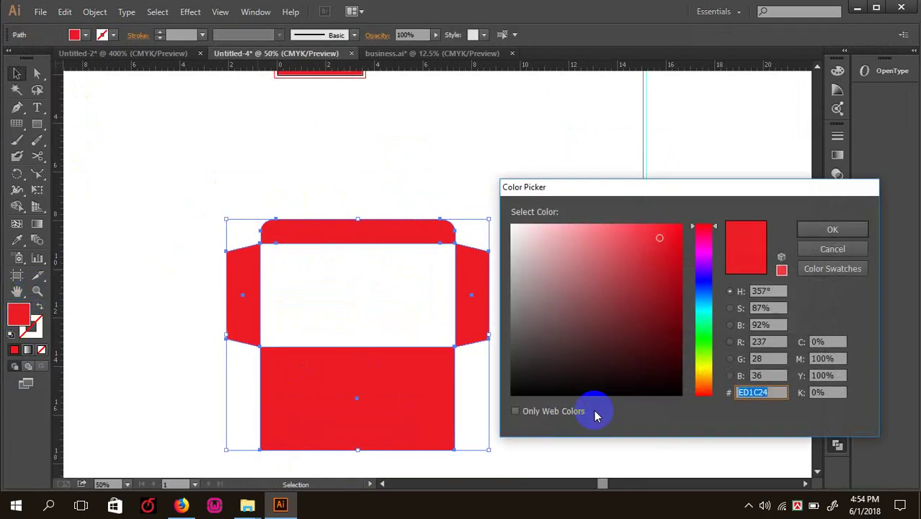
left_click(674, 389)
left_click(831, 229)
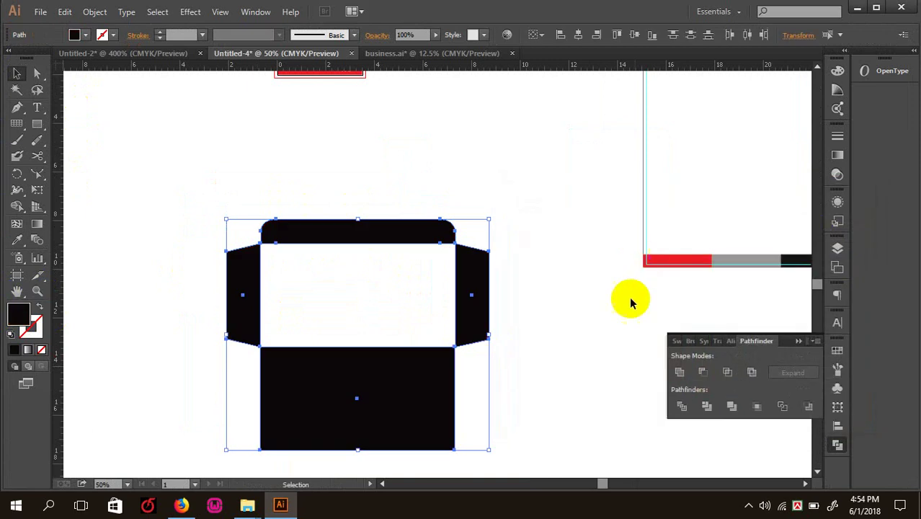
left_click(622, 308)
scroll(510, 217, "up", 3)
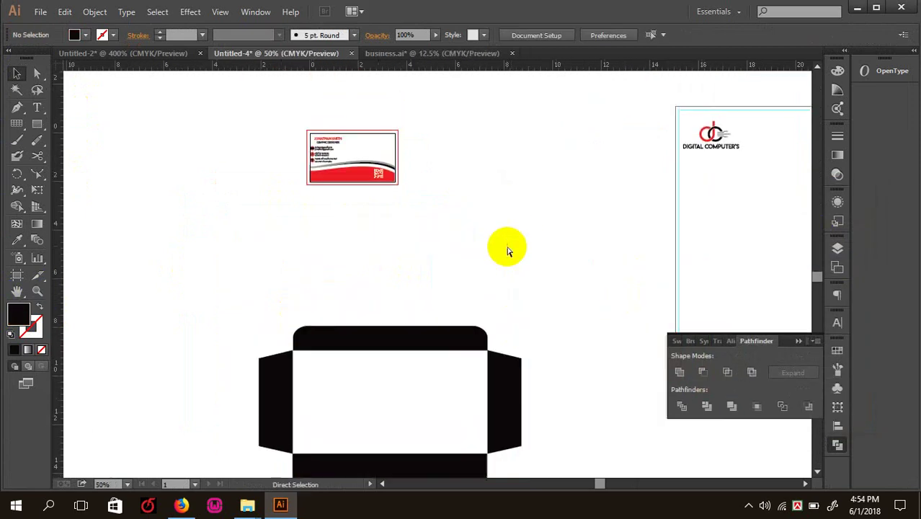
key("ctrl+minus")
key("ctrl+plus")
left_click_drag(545, 305, 454, 260)
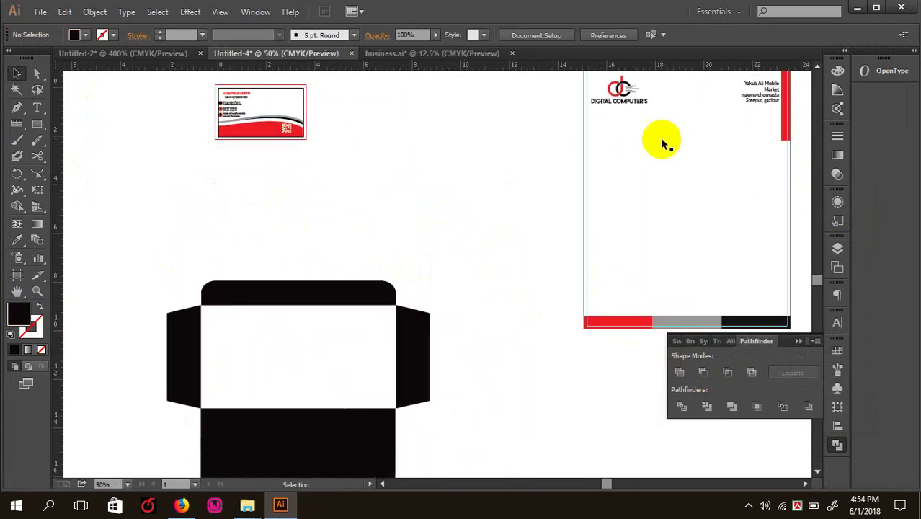
left_click(654, 252, "ctrl")
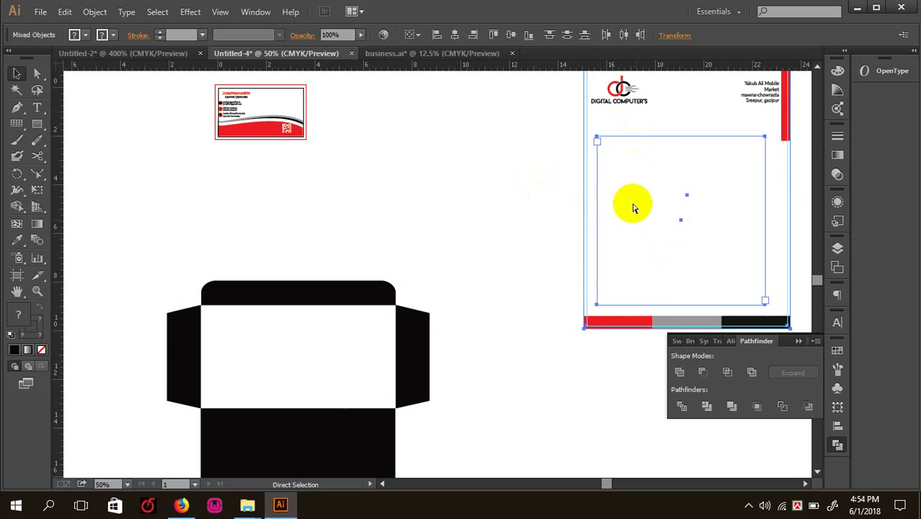
left_click_drag(650, 130, 598, 78)
left_click_drag(627, 88, 341, 327)
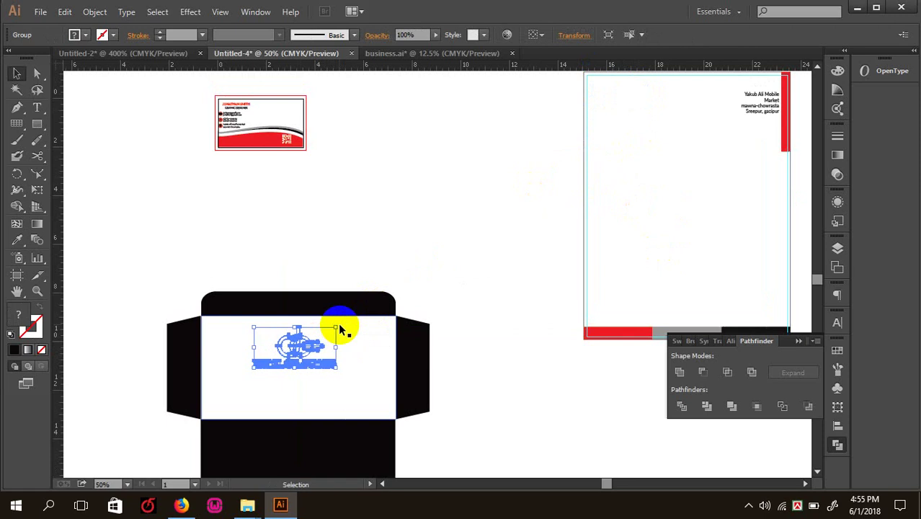
left_click(394, 236)
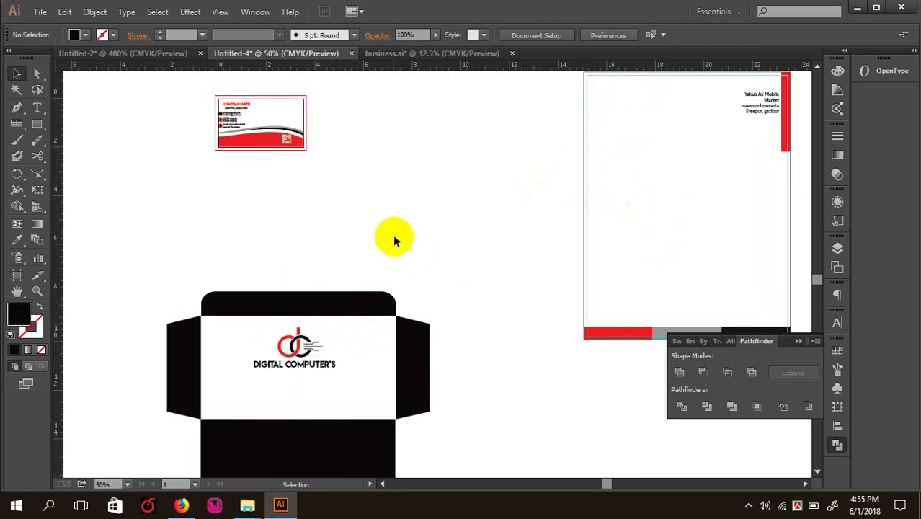
left_click_drag(357, 211, 372, 199)
key("ctrl+plus")
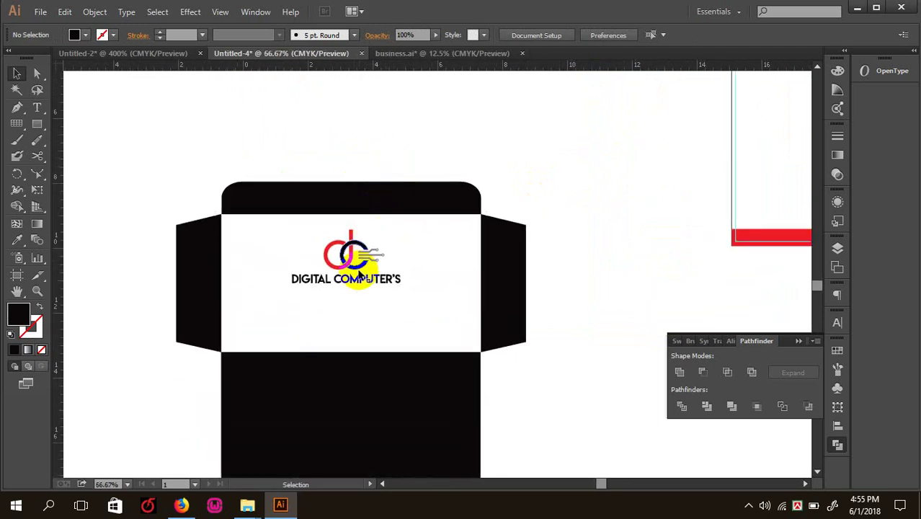
left_click(361, 256)
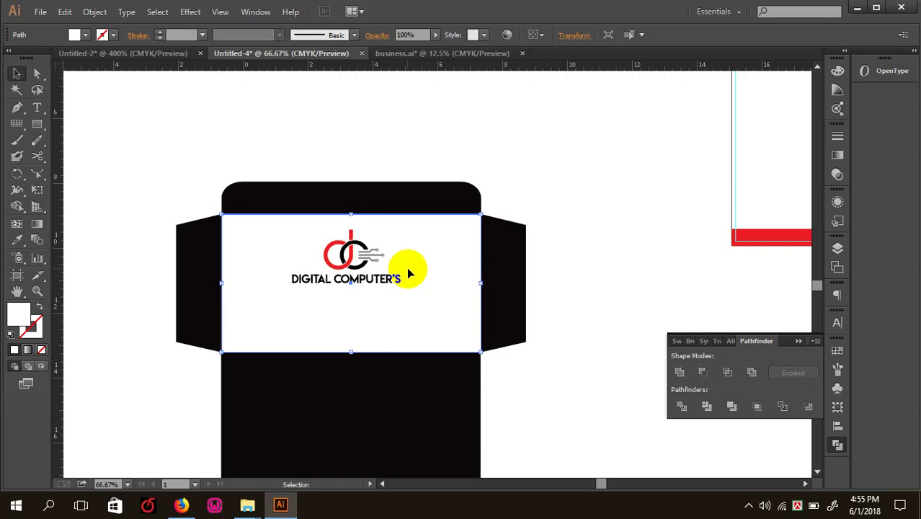
scroll(406, 266, "up", 2)
left_click(427, 207)
key("ctrl+minus")
key("ctrl+minus")
key("ctrl+minus")
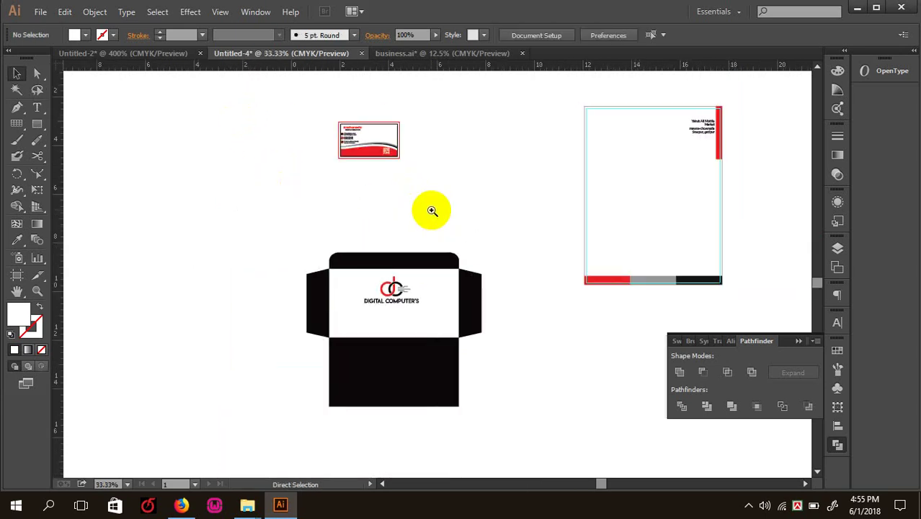
- Move the letterhead's address text onto the envelope
key("ctrl+plus")
key("ctrl+plus")
left_click_drag(685, 104, 500, 226)
left_click(596, 188)
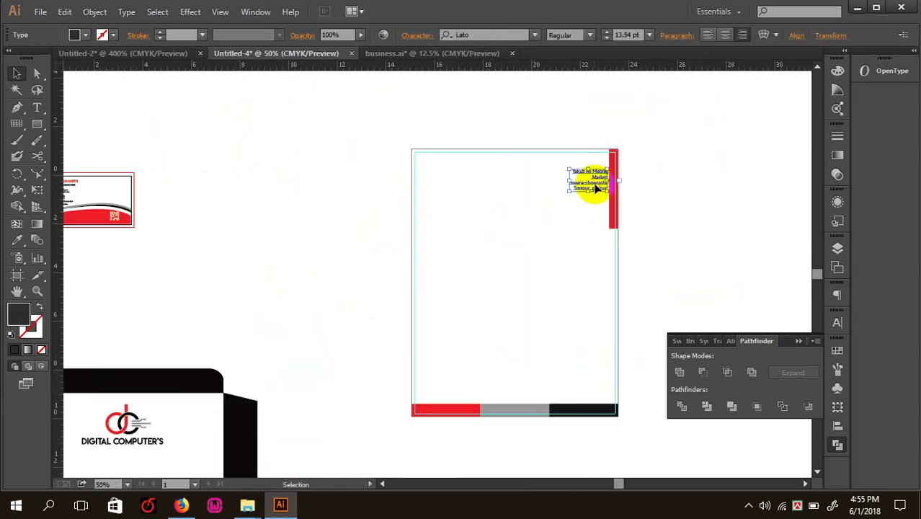
left_click_drag(595, 188, 562, 194)
key("ctrl+plus")
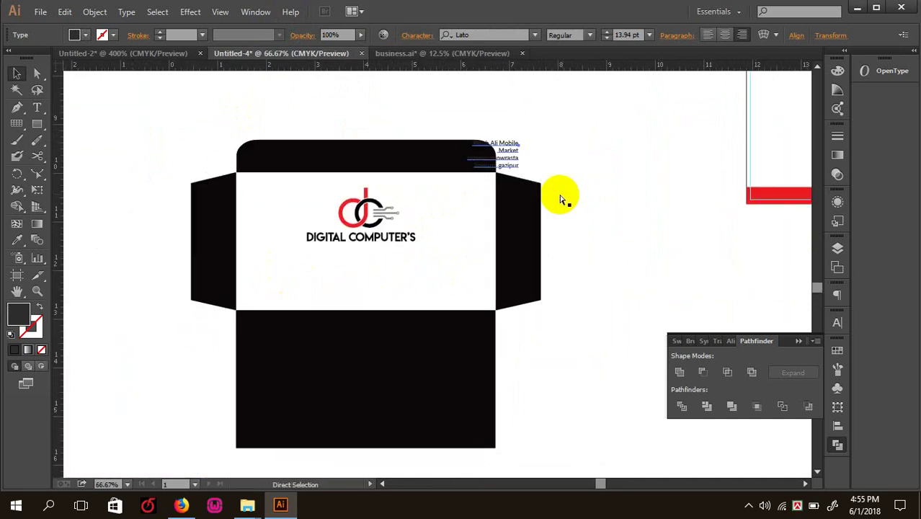
key("ctrl+plus")
- Place a copy of the address text beneath the DIGITAL COMPUTER'S logo
left_click_drag(555, 92, 384, 337)
key("ctrl+plus")
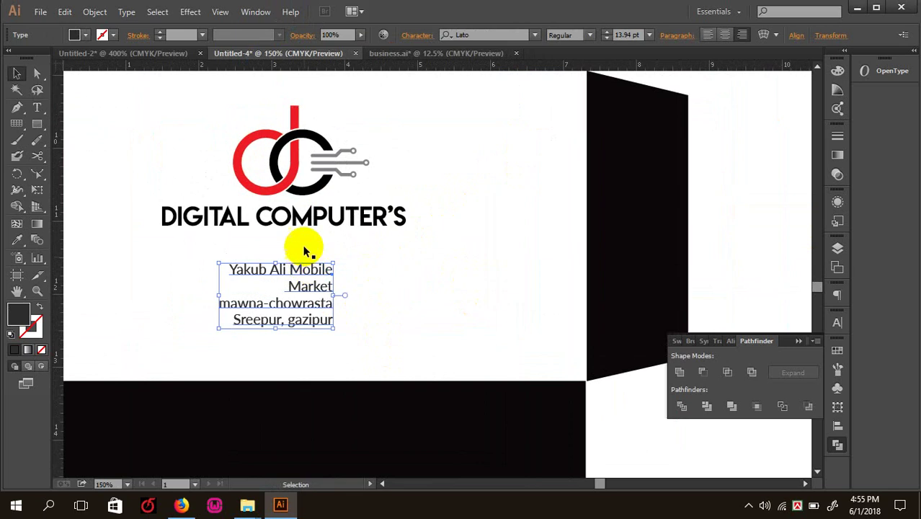
left_click(312, 217)
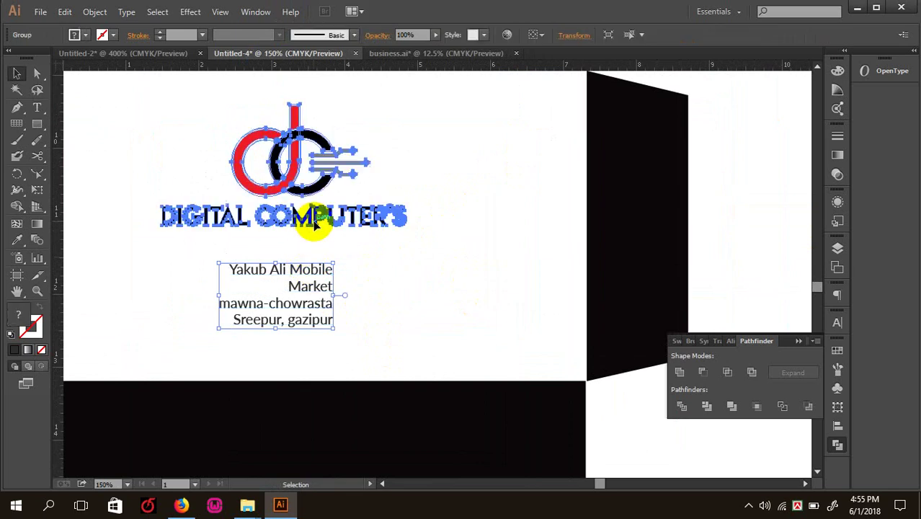
left_click(309, 280)
left_click(36, 108)
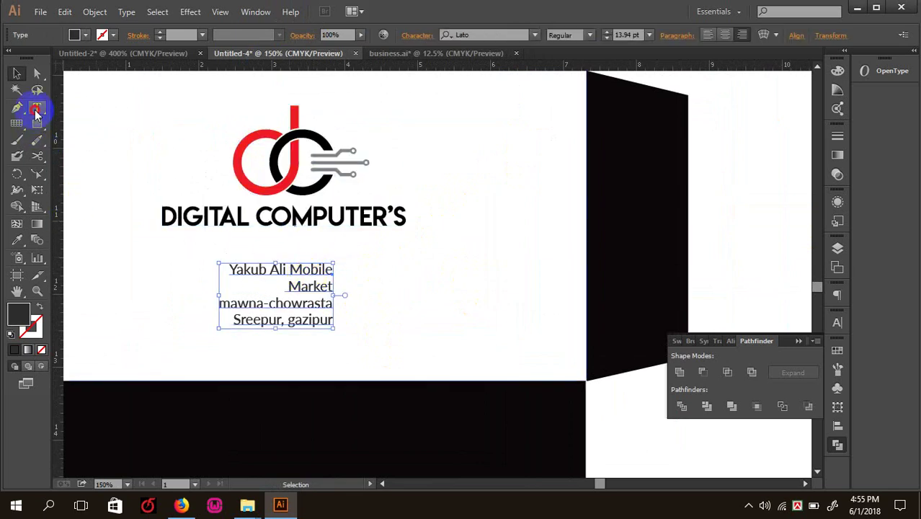
left_click(304, 289)
left_click(17, 74)
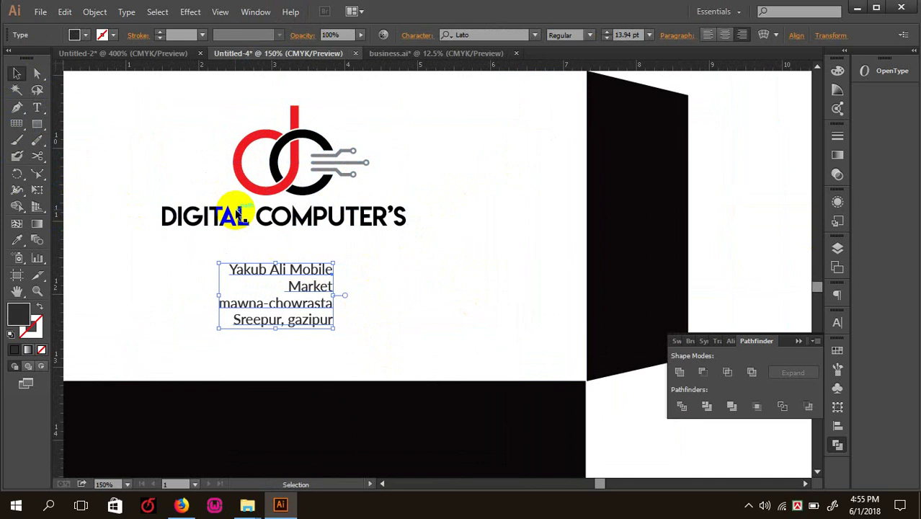
scroll(232, 212, "down", 3)
key("ctrl+minus")
left_click(346, 149)
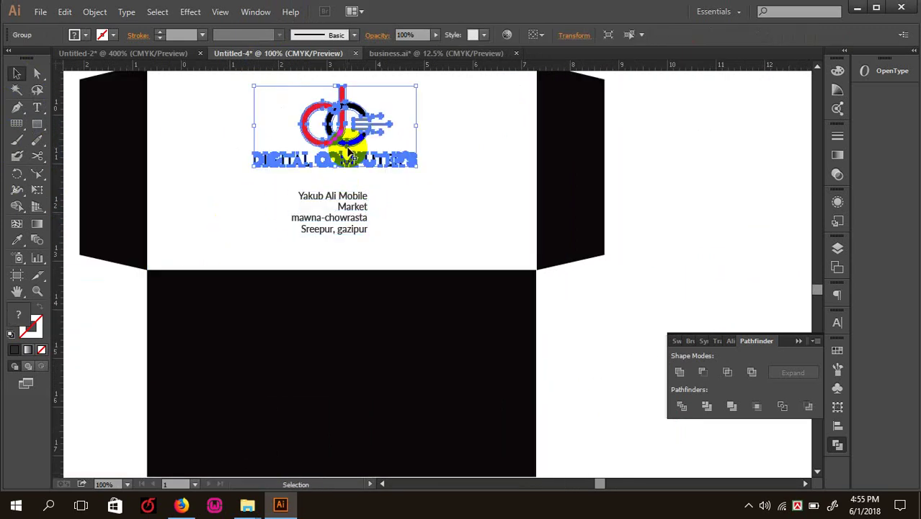
- Copy the logo down onto the black panel, ungroup it, and delete its lettering
left_click_drag(347, 150, 333, 401)
key("ctrl+minus")
right_click(381, 338)
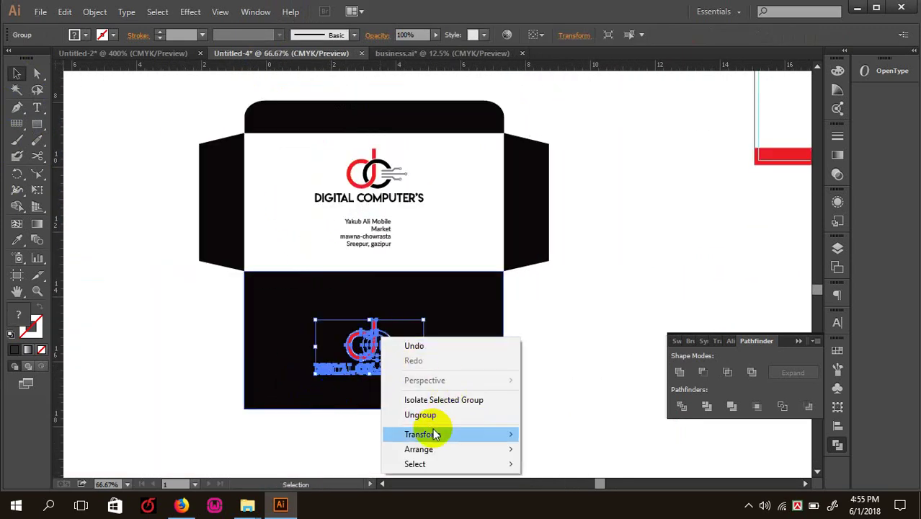
left_click(421, 415)
left_click(412, 385)
left_click_drag(391, 317, 470, 379)
left_click(481, 437)
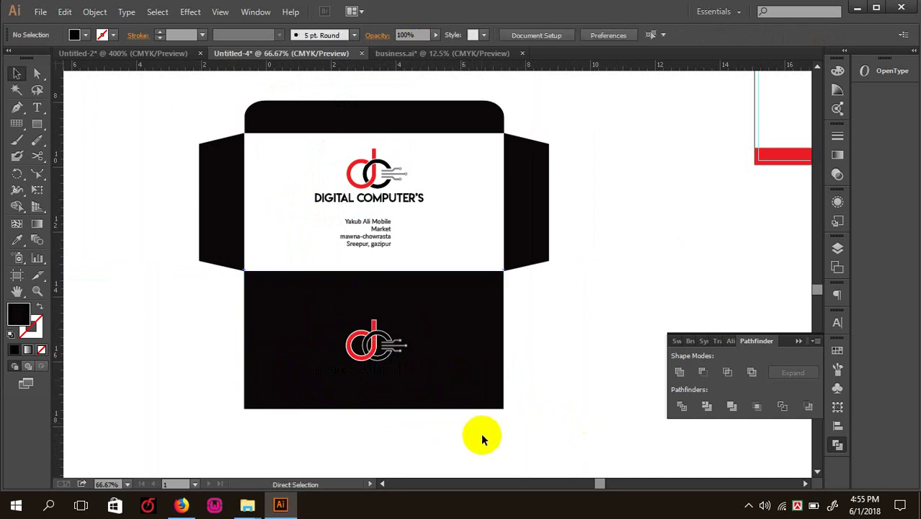
left_click_drag(483, 428, 266, 371)
key("Delete")
key("v")
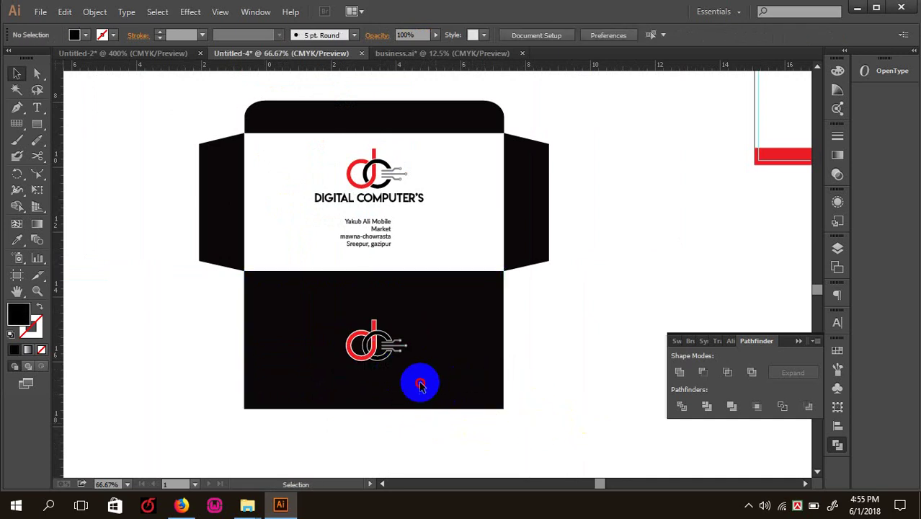
- Enlarge the copied logo mark and set its opacity to 50%
left_click_drag(420, 386, 304, 296)
left_click_drag(408, 362, 447, 387)
left_click(408, 34)
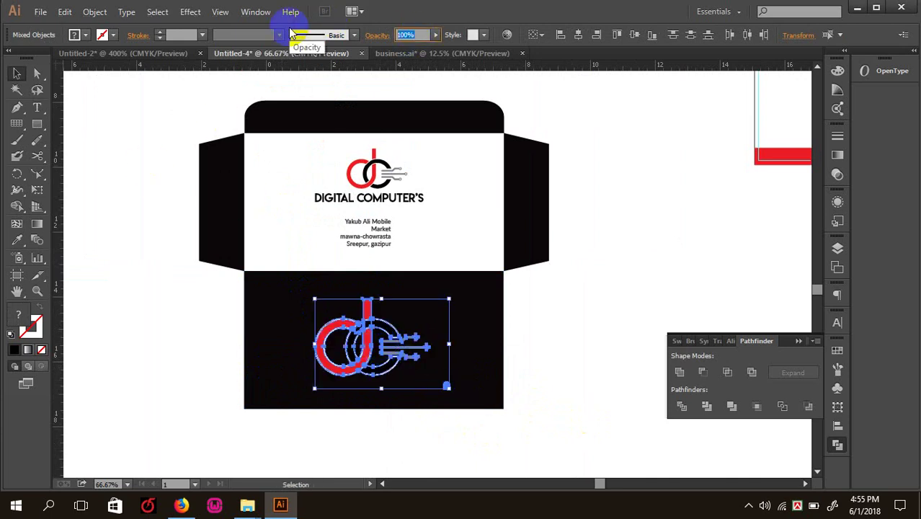
type("50")
key("Return")
left_click(142, 216)
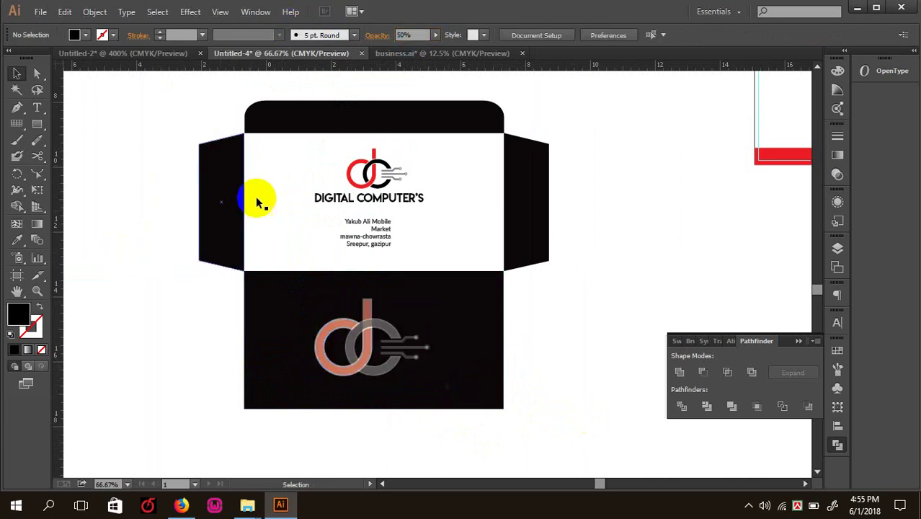
key("Tab")
left_click(362, 250, "ctrl")
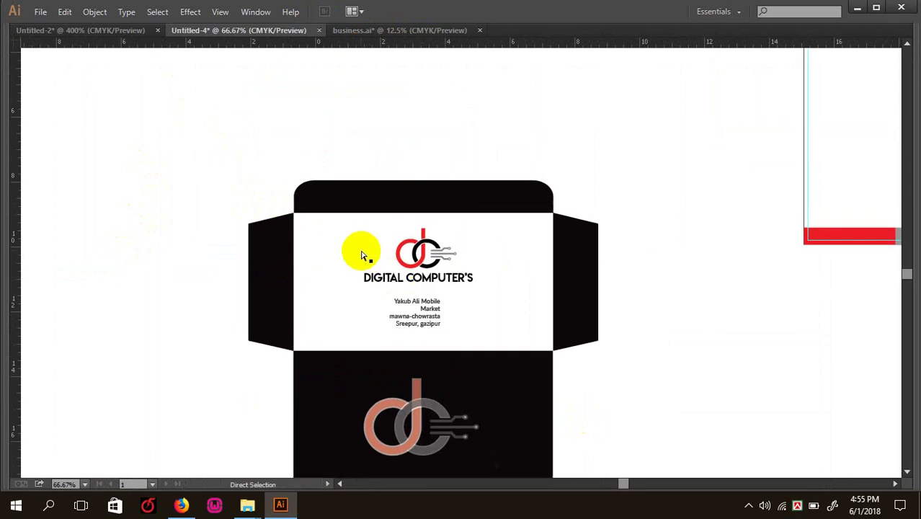
left_click(407, 273, "ctrl")
left_click(339, 284, "ctrl")
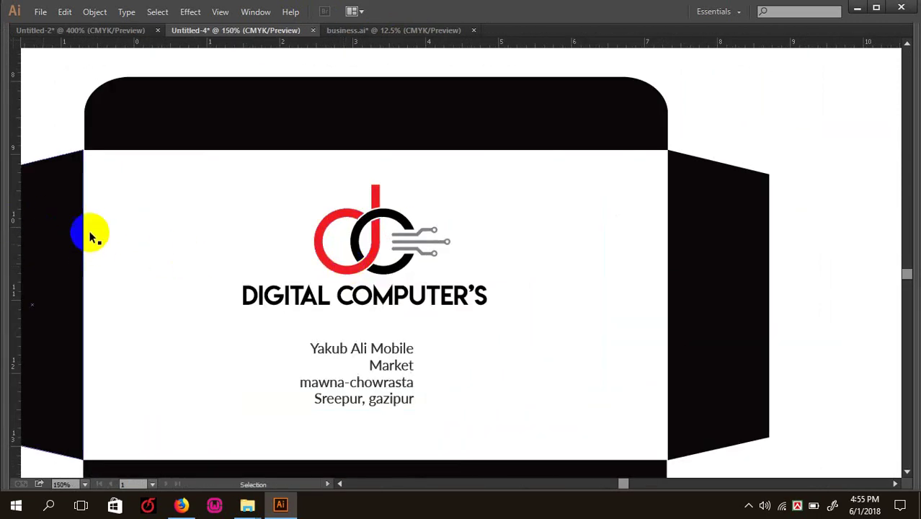
key("Tab")
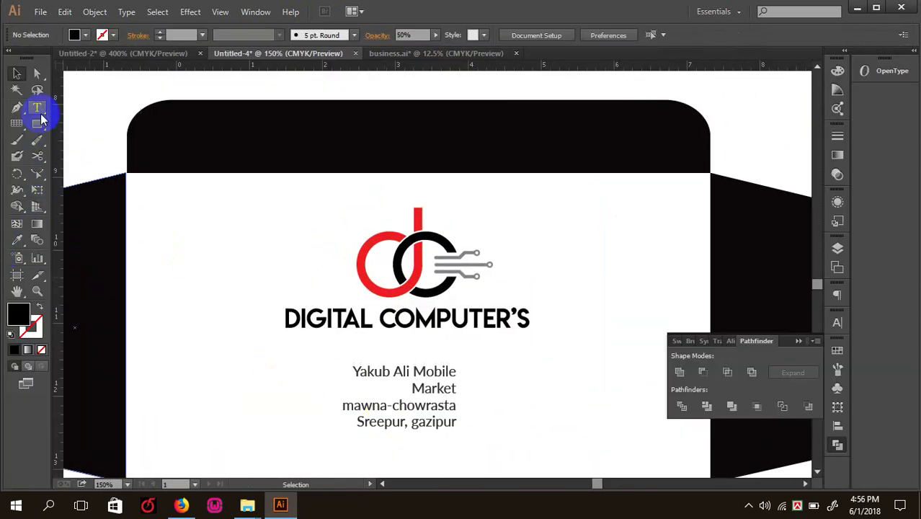
- Join the envelope's address lines into a single line and centre it under the logo
left_click(36, 107)
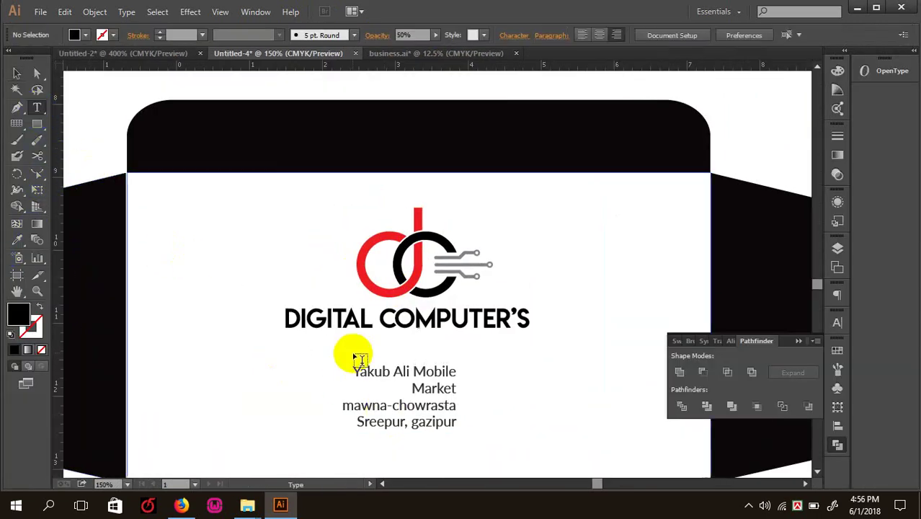
left_click(342, 404)
key("BackSpace")
left_click(357, 405)
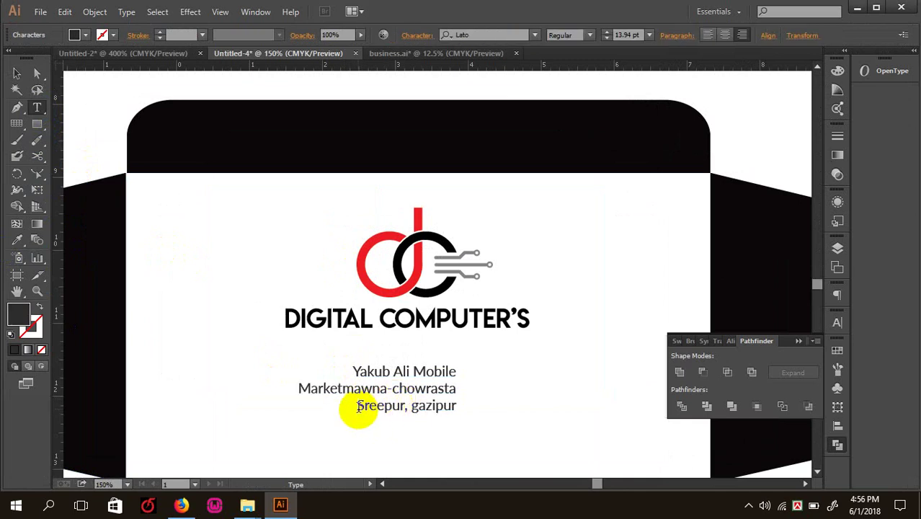
key("BackSpace")
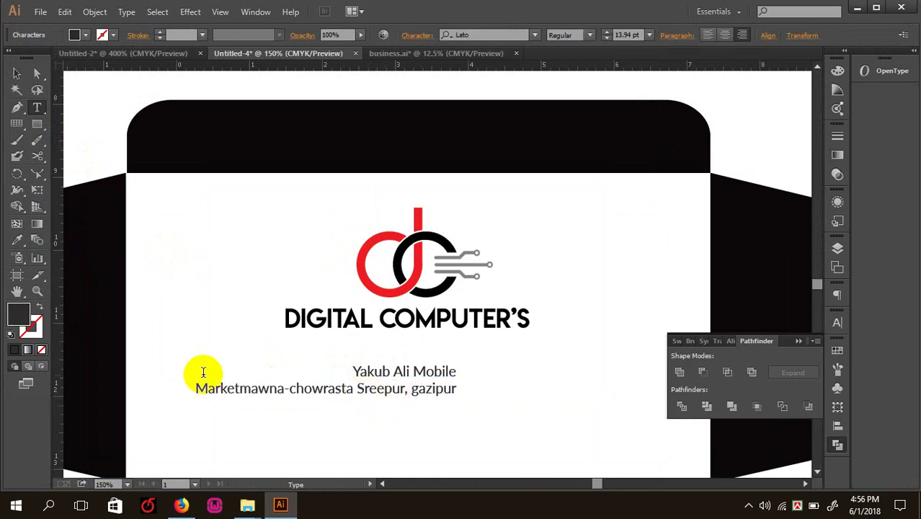
key("BackSpace")
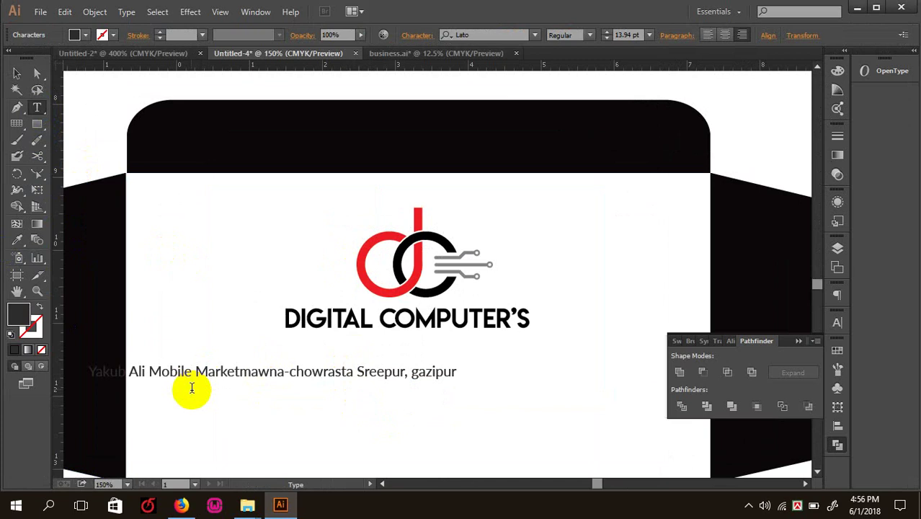
key("Escape")
left_click_drag(335, 375, 441, 373)
- Retype the copied address line as the 'Mobil:' line with the shop's phone numbers
left_click(39, 109)
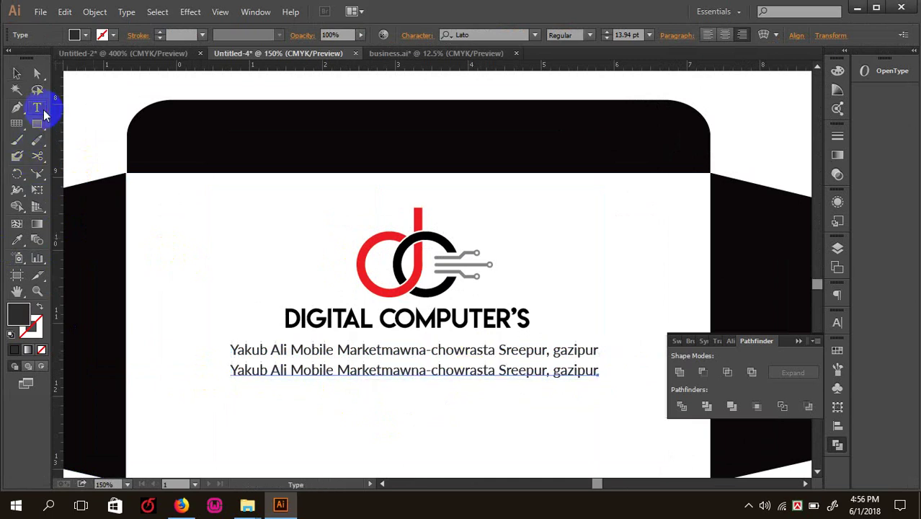
left_click(298, 376)
key("ctrl+a")
type("M")
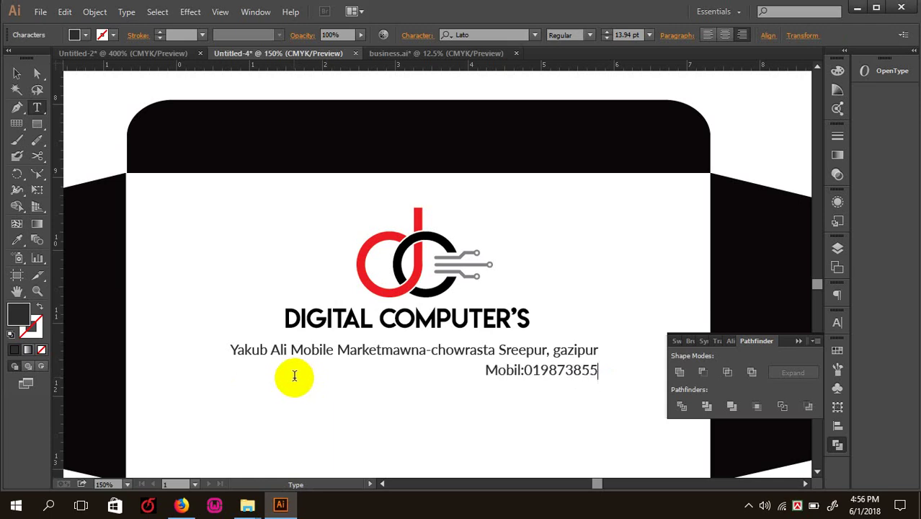
type(",79+87+956")
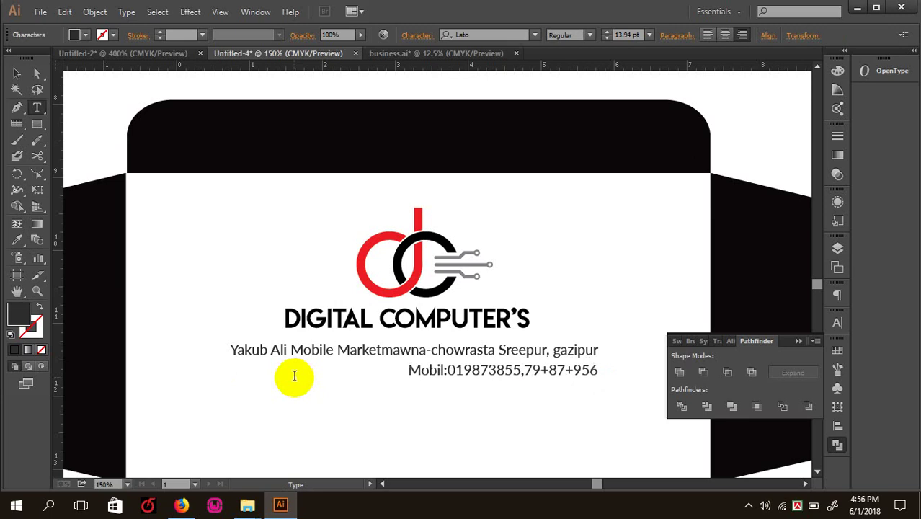
type("+659+6666+66666+965996")
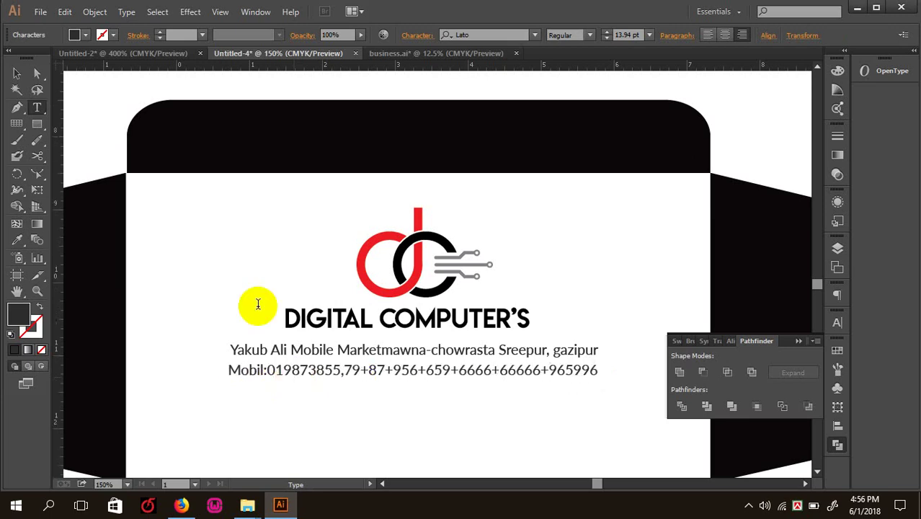
scroll(263, 288, "up", 1)
key("Escape")
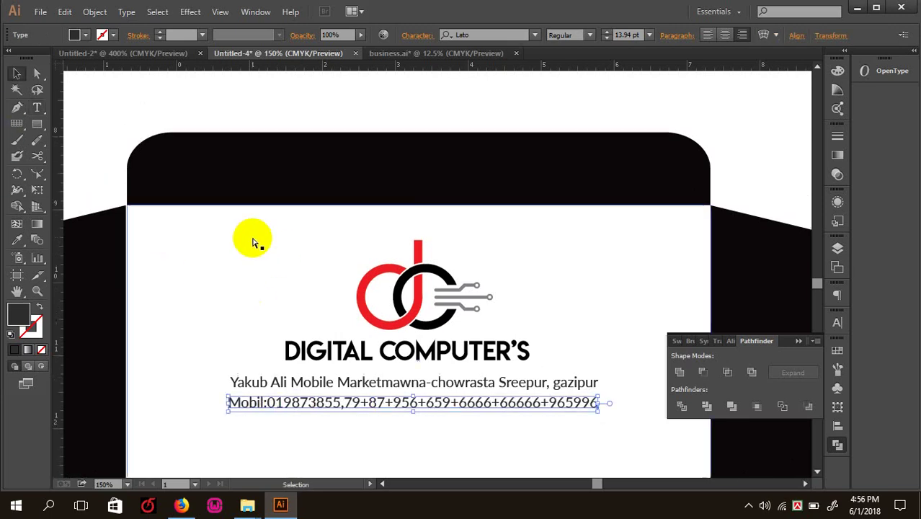
key("ctrl+minus")
key("a")
left_click(312, 255)
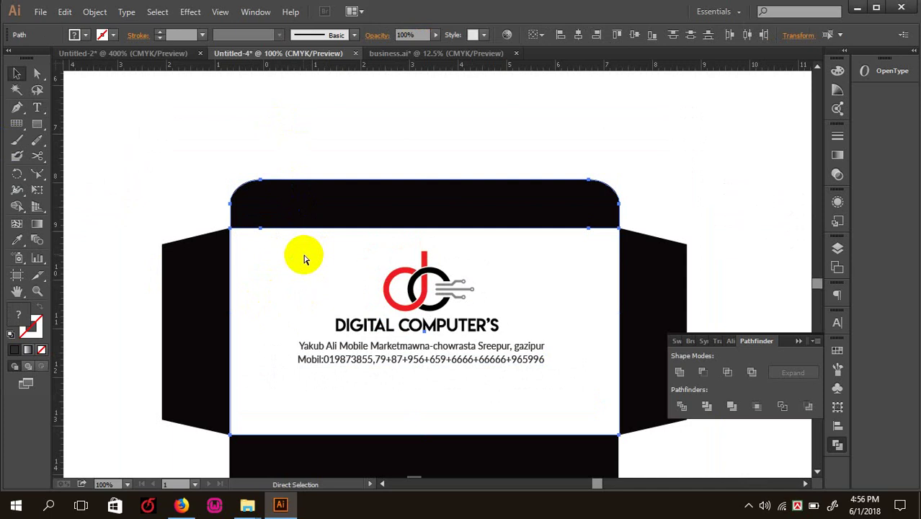
left_click_drag(310, 246, 499, 390)
left_click_drag(454, 352, 454, 373)
left_click(438, 175)
key("ctrl+minus")
left_click_drag(472, 262, 447, 203)
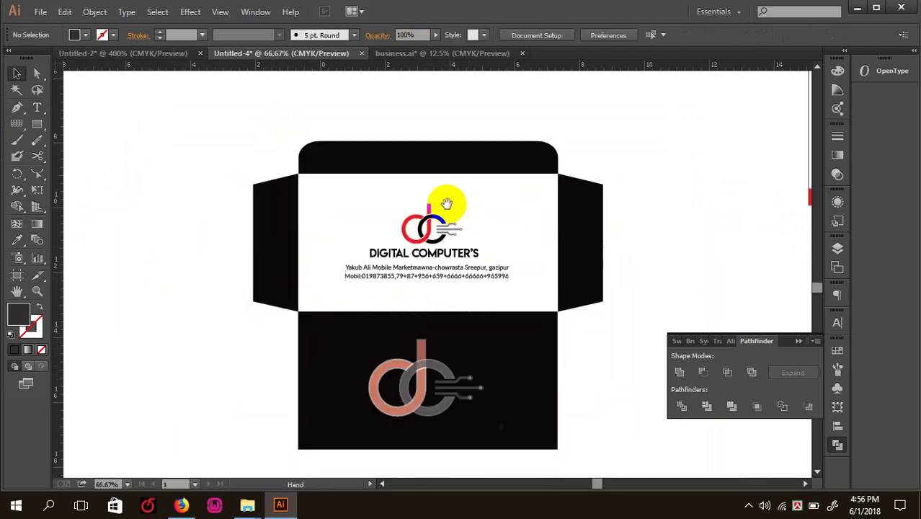
left_click_drag(339, 196, 489, 294)
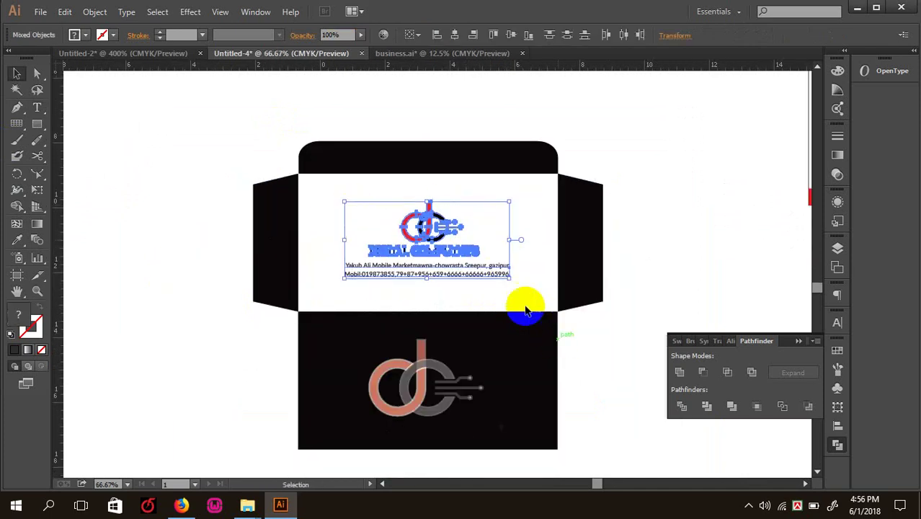
left_click(207, 185)
key("ctrl+minus")
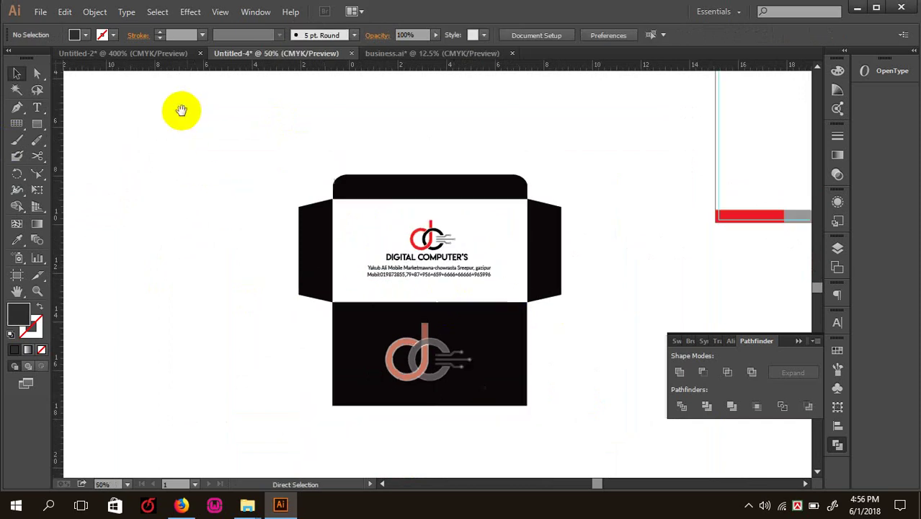
scroll(308, 278, "up", 3)
key("ctrl+minus")
left_click_drag(461, 289, 360, 249)
key("ctrl+plus")
left_click_drag(456, 216, 435, 289)
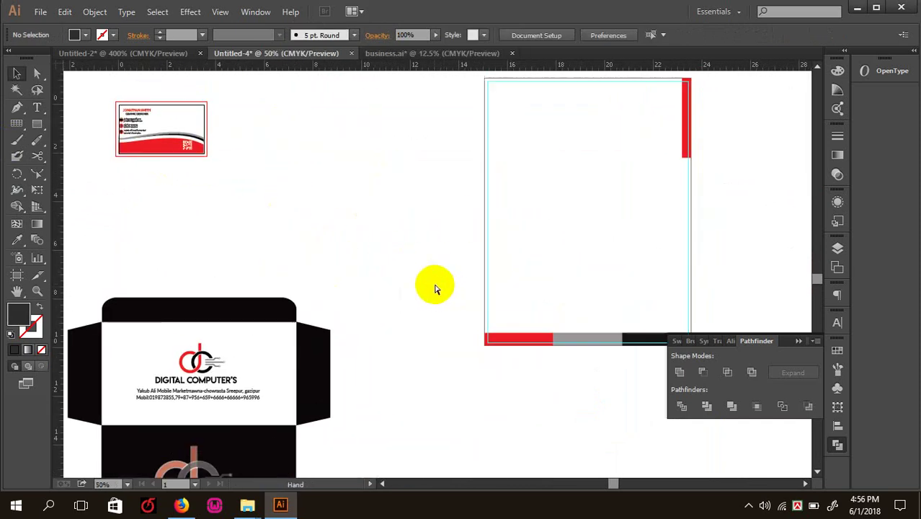
key("ctrl+minus")
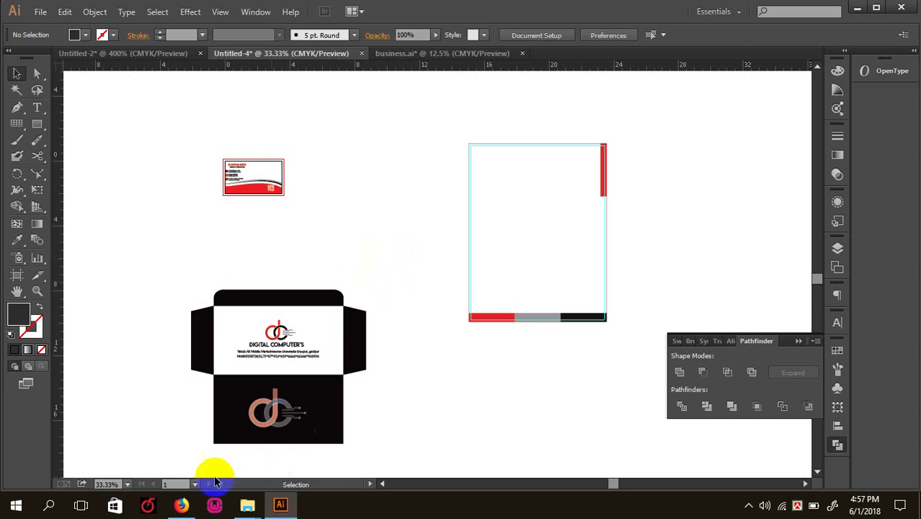
left_click(180, 505)
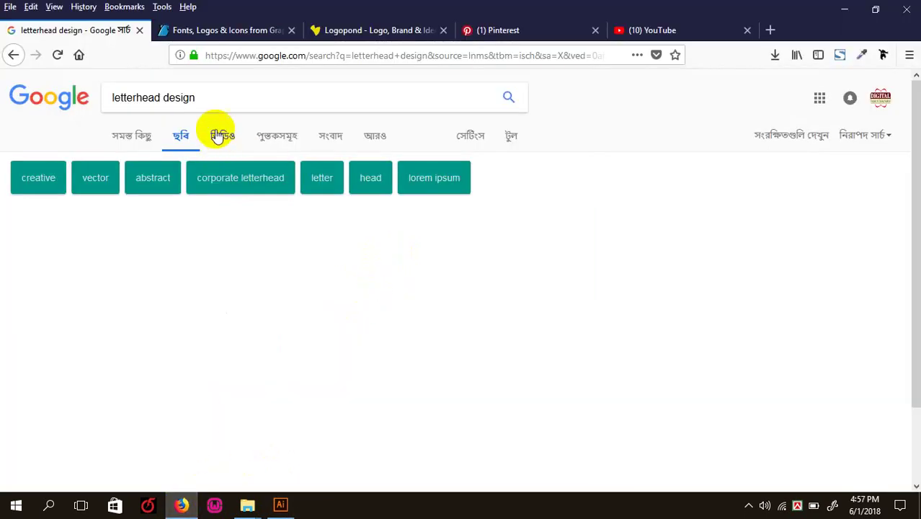
- Replace the letterhead design query with a Google image search for 'envoleb'
left_click_drag(219, 90, 107, 93)
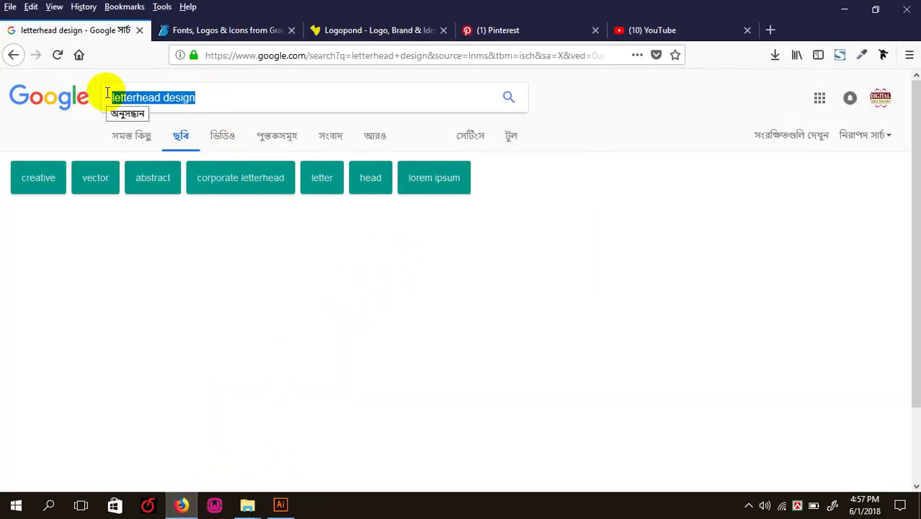
key("BackSpace")
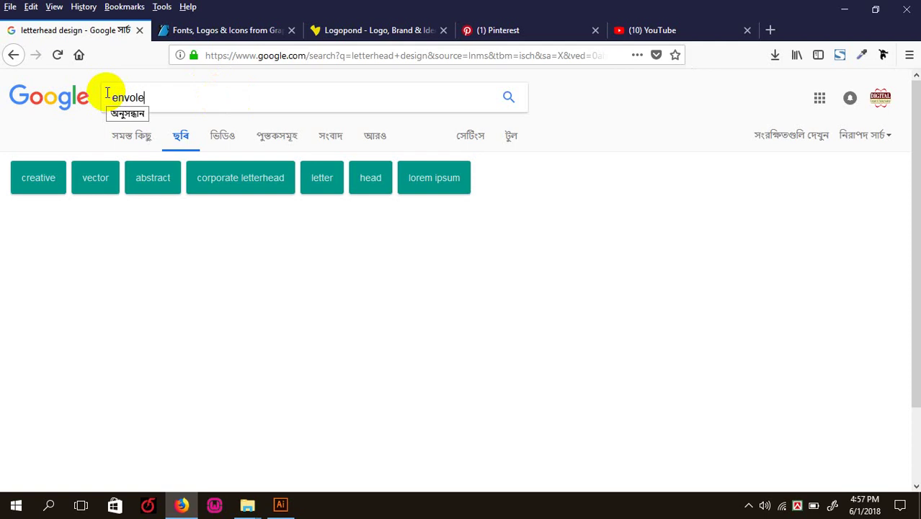
key("Return")
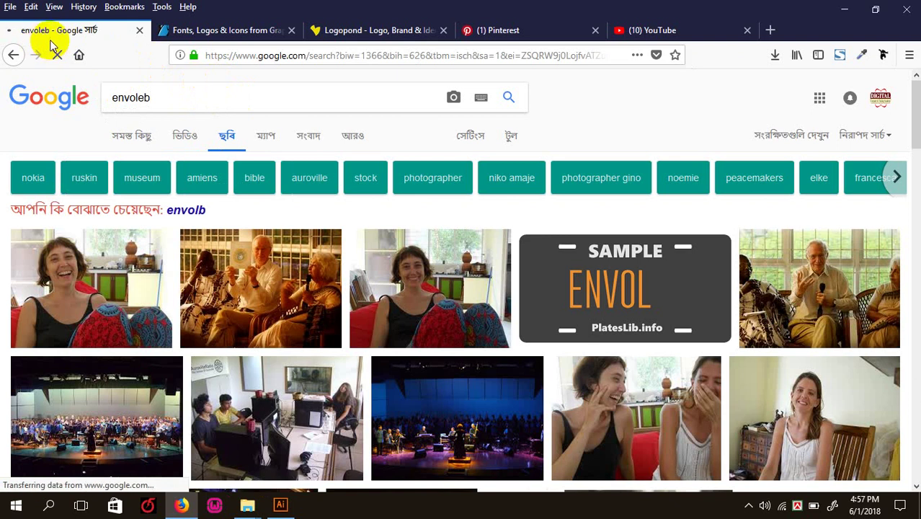
- Go back to the earlier results, view the GraphicRiver tab, and return to Illustrator
left_click(13, 55)
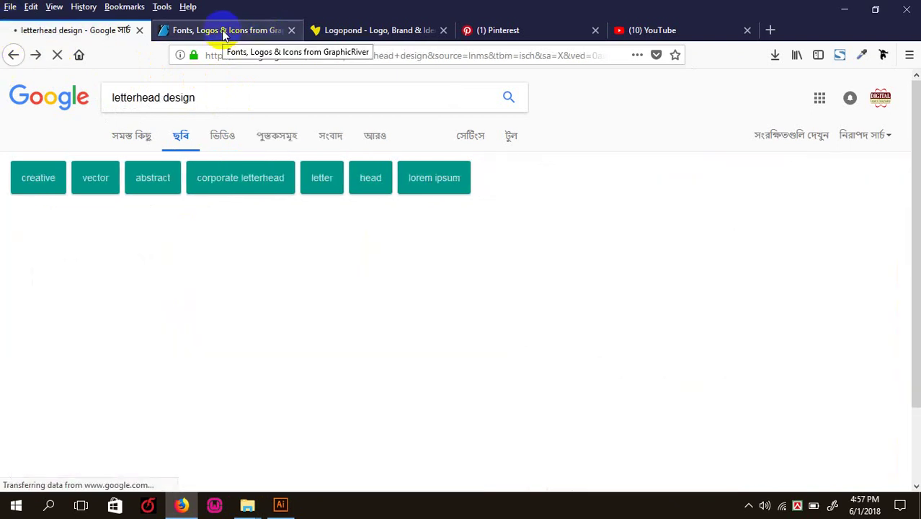
left_click(226, 33)
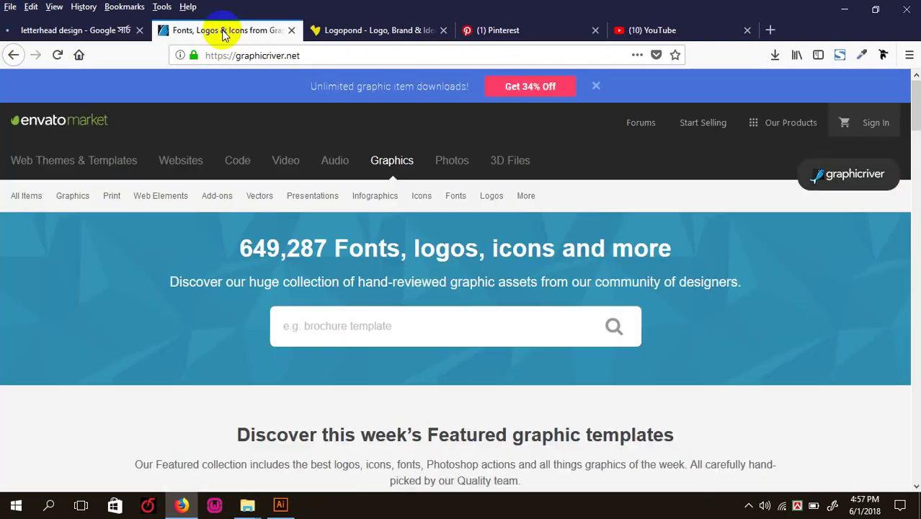
left_click(281, 504)
scroll(399, 273, "up", 5)
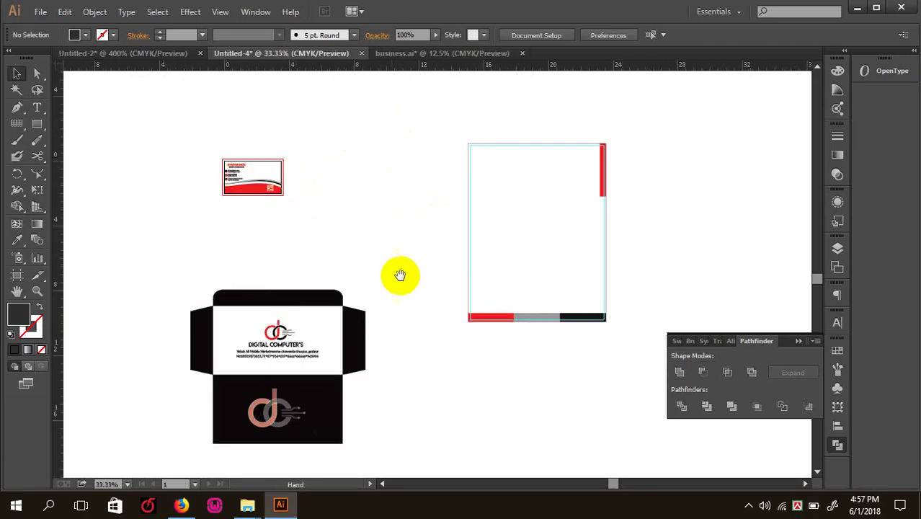
scroll(355, 270, "left", 6)
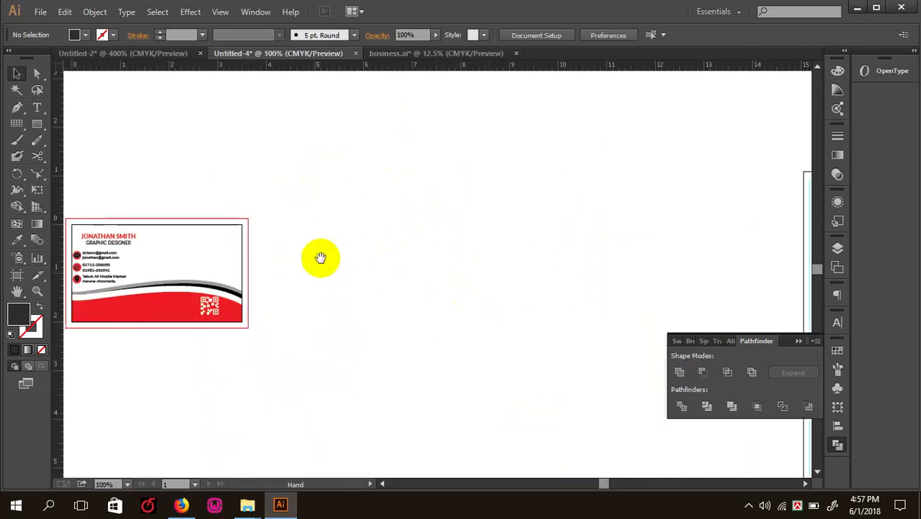
scroll(401, 211, "down", 2)
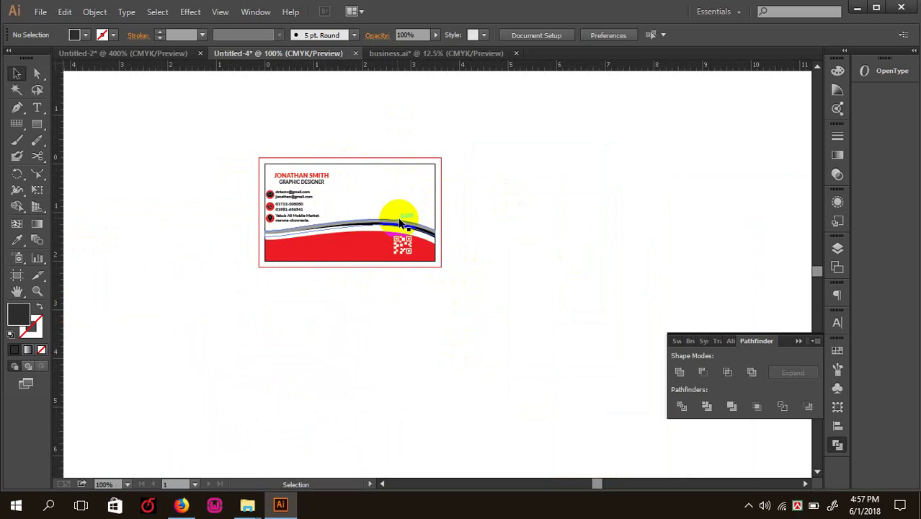
scroll(574, 305, "right", 10)
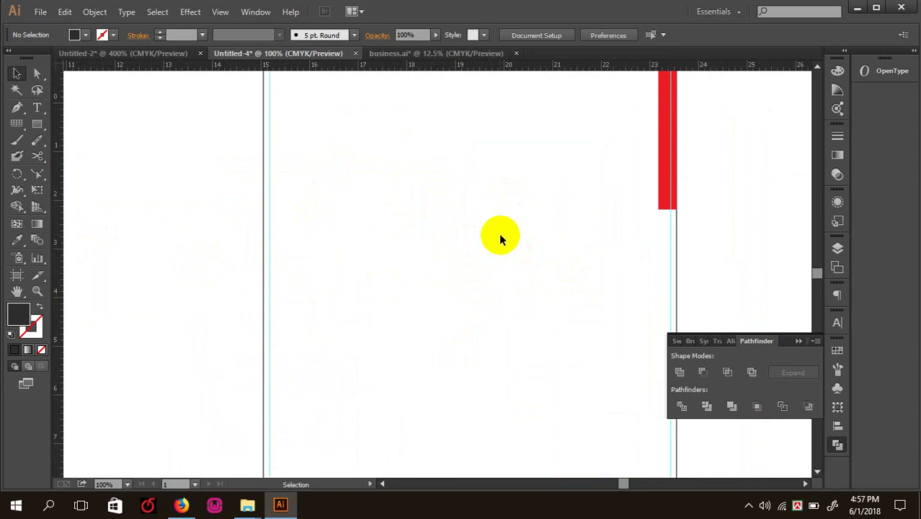
left_click_drag(415, 340, 415, 240)
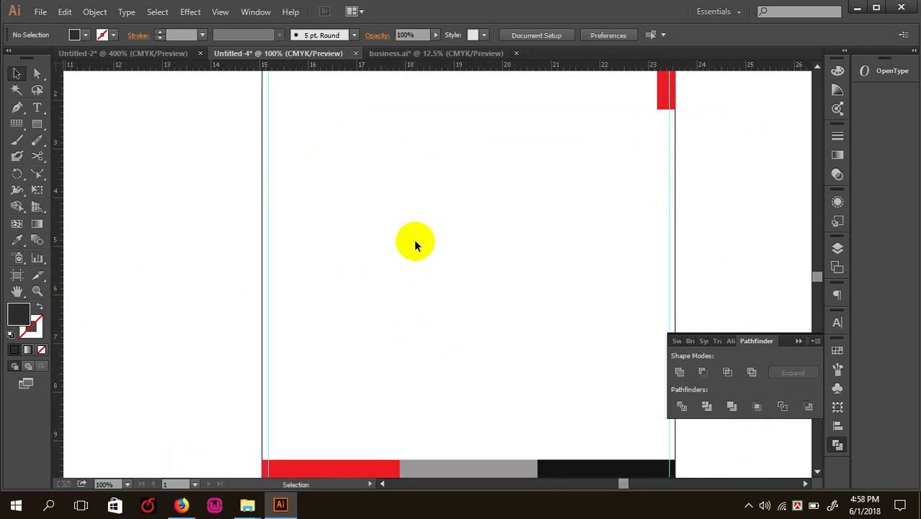
scroll(487, 134, "down", 10)
scroll(487, 134, "left", 6)
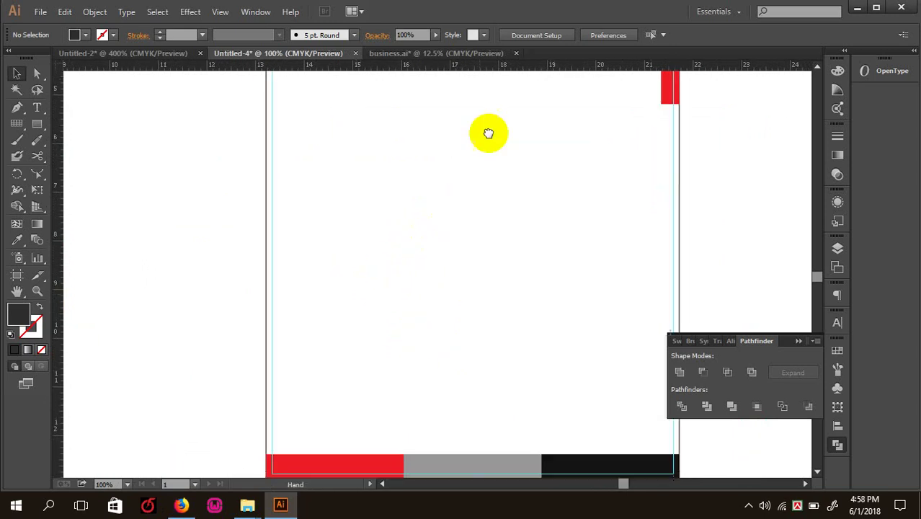
scroll(481, 343, "left", 10)
scroll(418, 302, "up", 5)
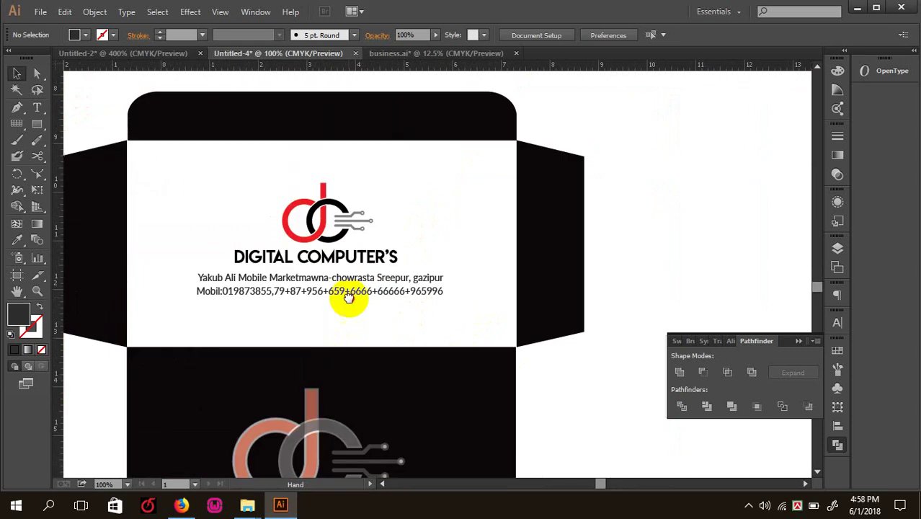
key("ctrl+minus")
key("ctrl+plus")
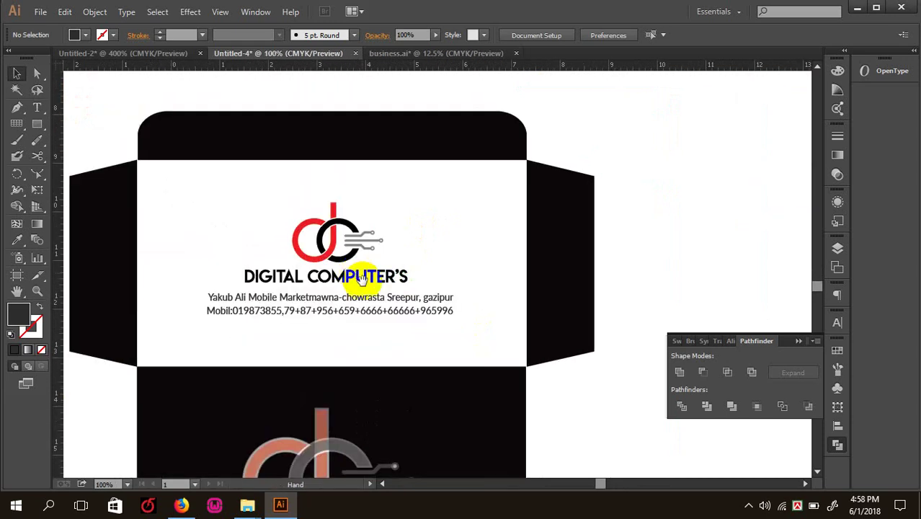
left_click(107, 254)
left_click(602, 249)
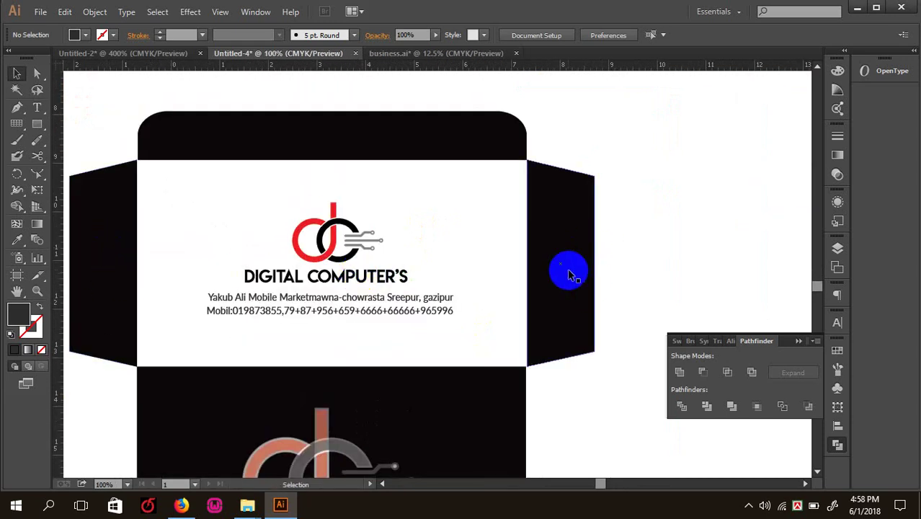
- Delete the logo, DIGITAL COMPUTER'S heading, phone-number line and address line from the envelope front
key("ctrl+minus")
left_click_drag(602, 292, 686, 219)
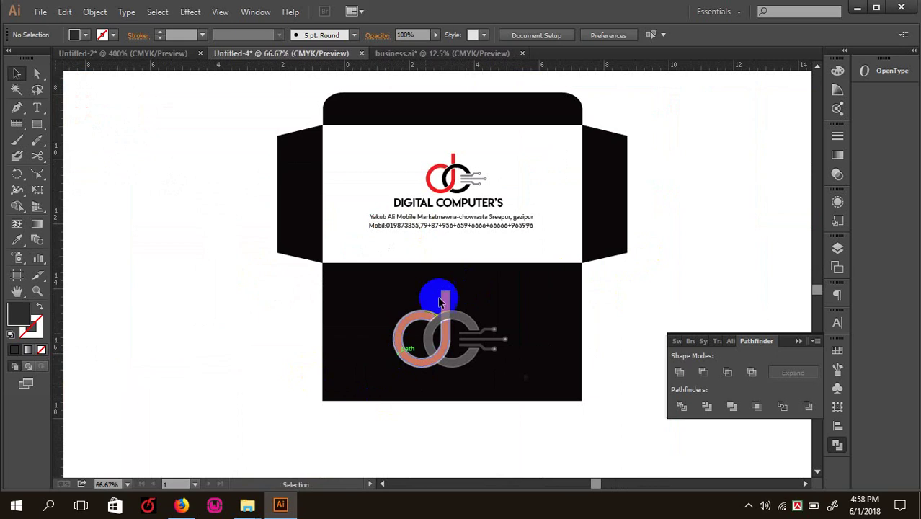
left_click(445, 208)
key("Delete")
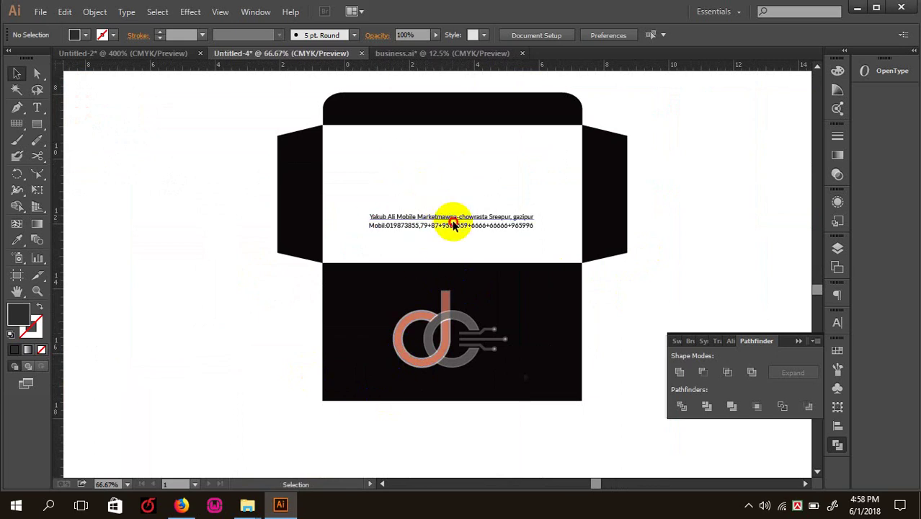
left_click(455, 227)
key("Delete")
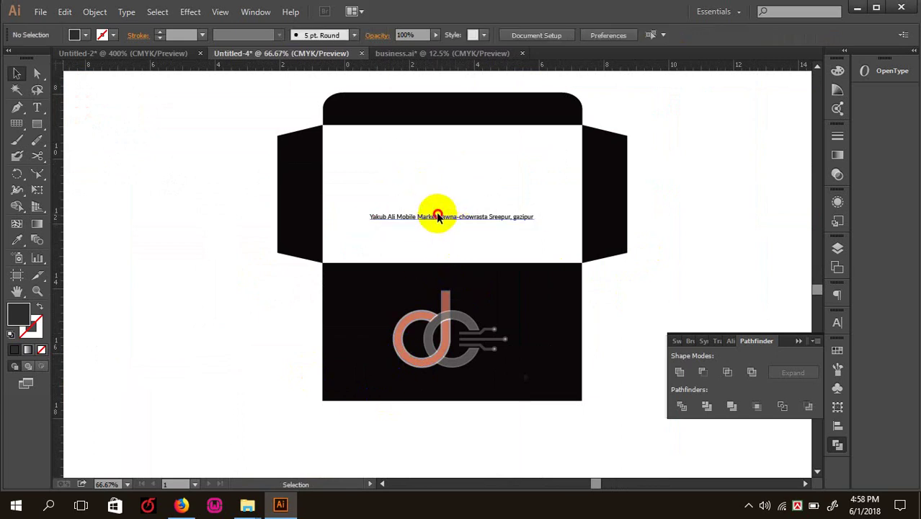
left_click(441, 216)
key("Delete")
- Marquee-select and delete the dc logo watermark on the black back panel
left_click(451, 329)
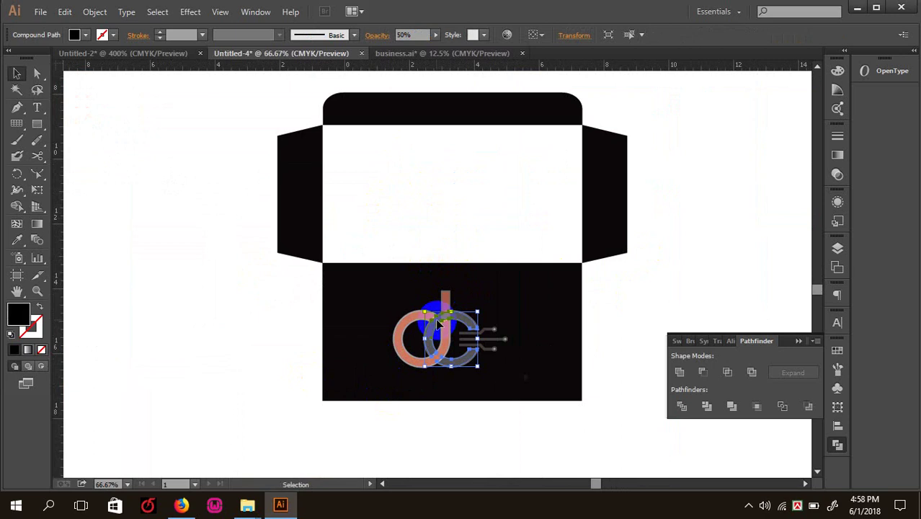
left_click_drag(524, 374, 372, 292)
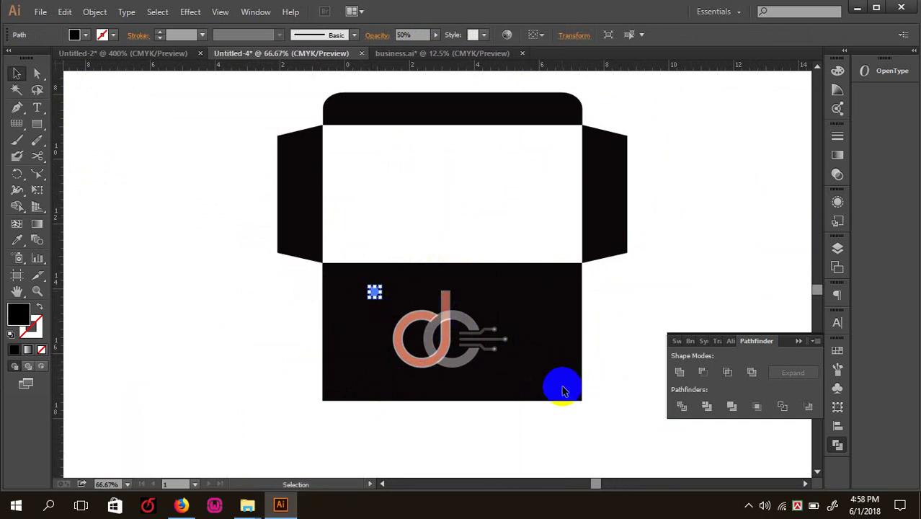
left_click(620, 436)
left_click(543, 233)
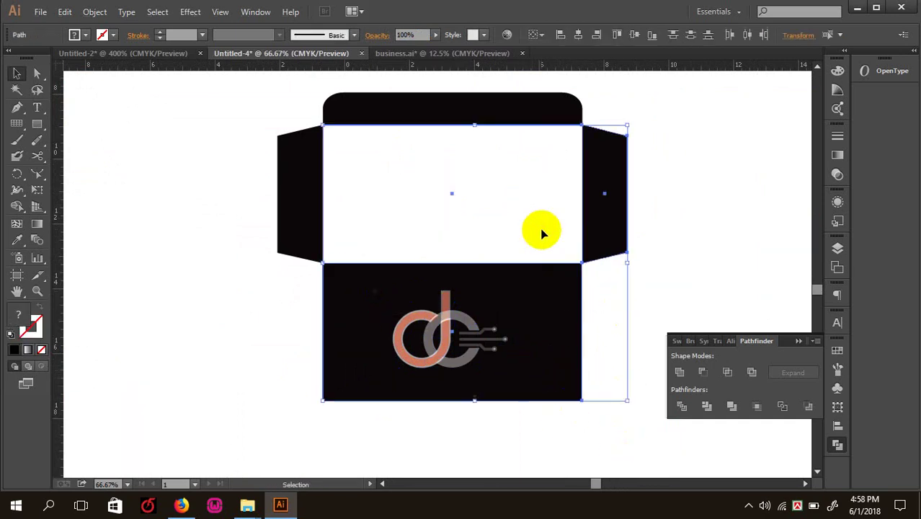
left_click(546, 360)
left_click_drag(546, 360, 390, 288)
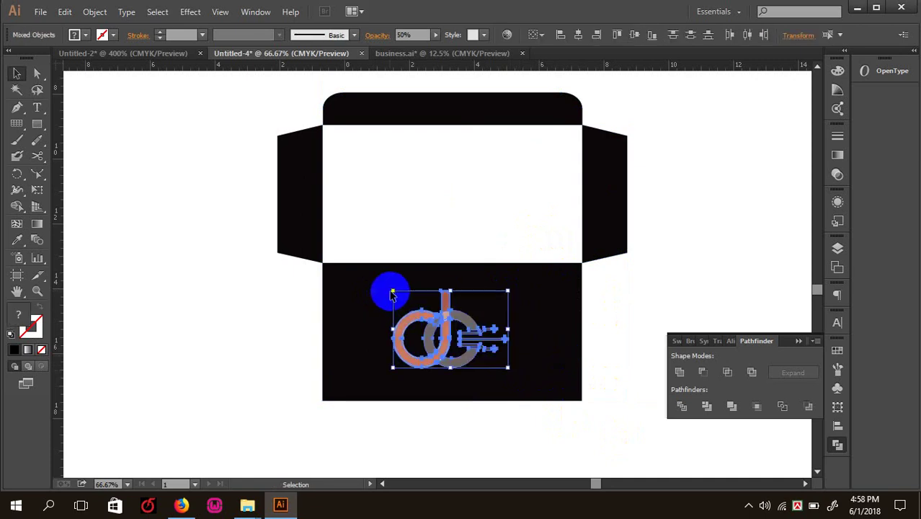
key("Delete")
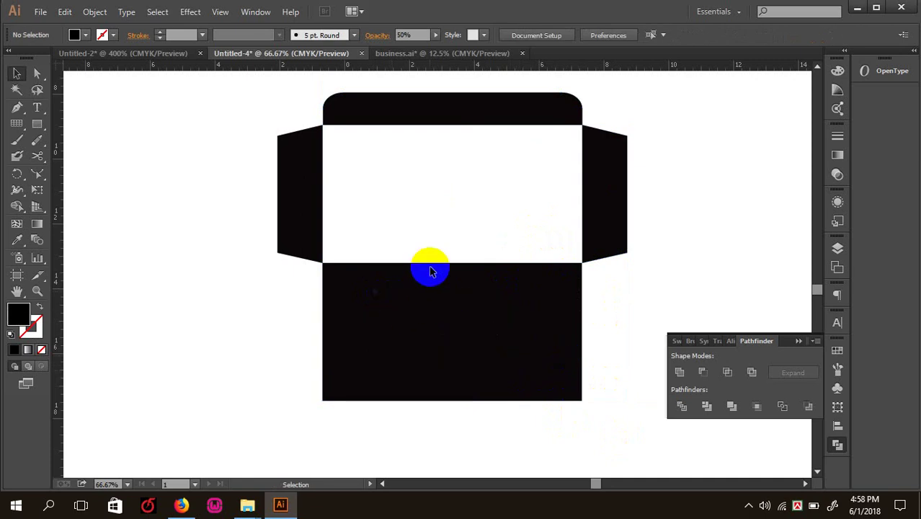
left_click(301, 160)
scroll(258, 134, "up", 2)
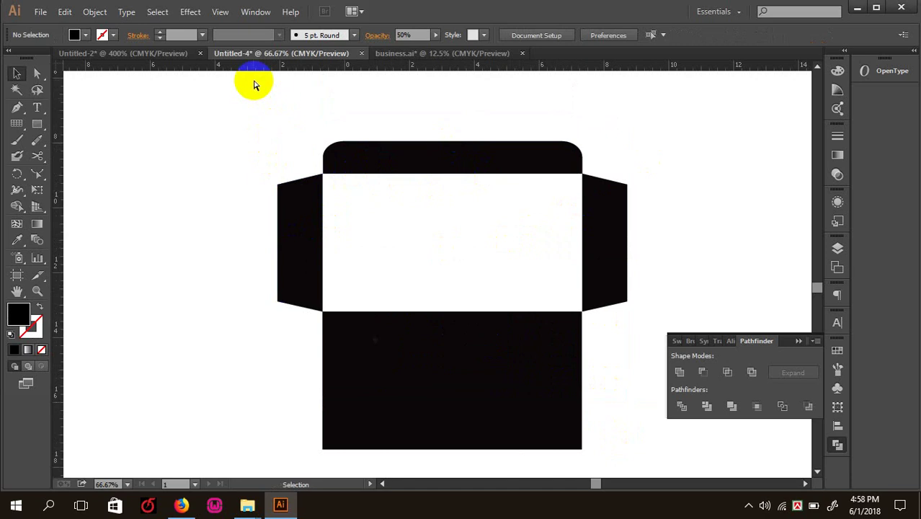
key("ctrl+minus")
scroll(324, 202, "down", 3)
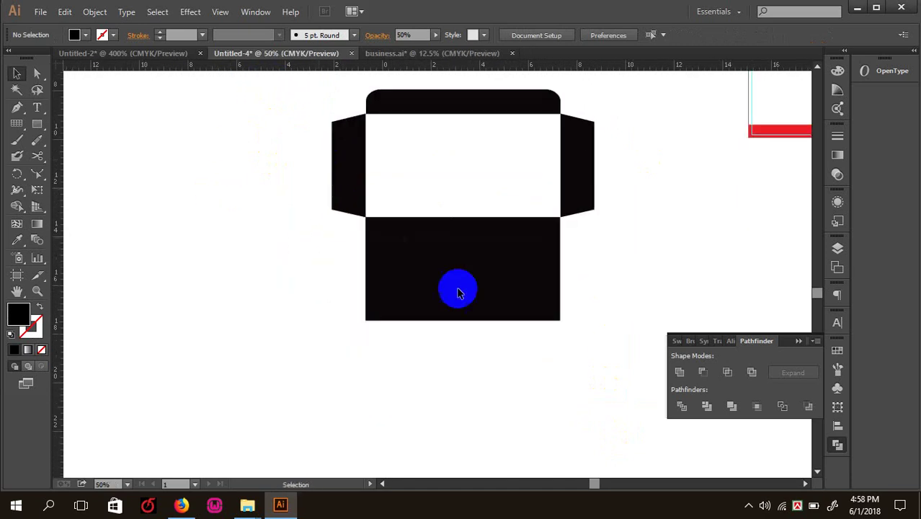
left_click(395, 263)
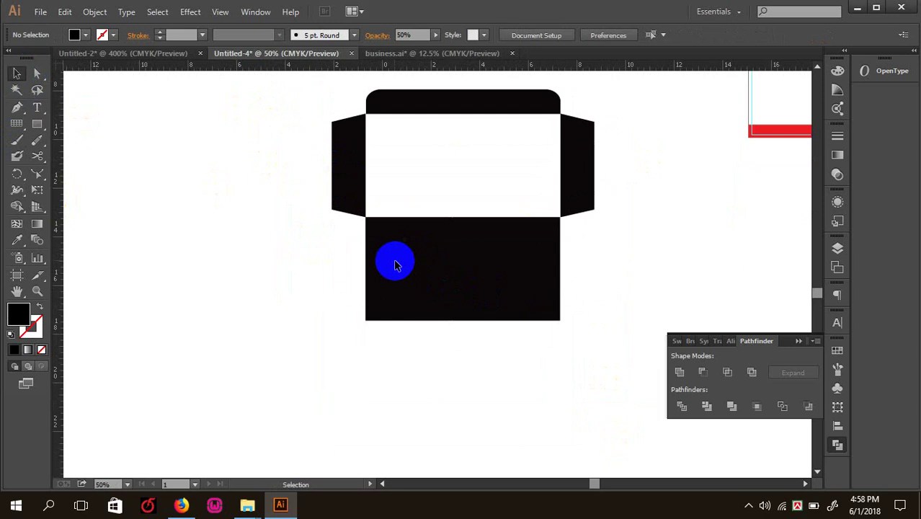
scroll(395, 263, "up", 3)
left_click(425, 213)
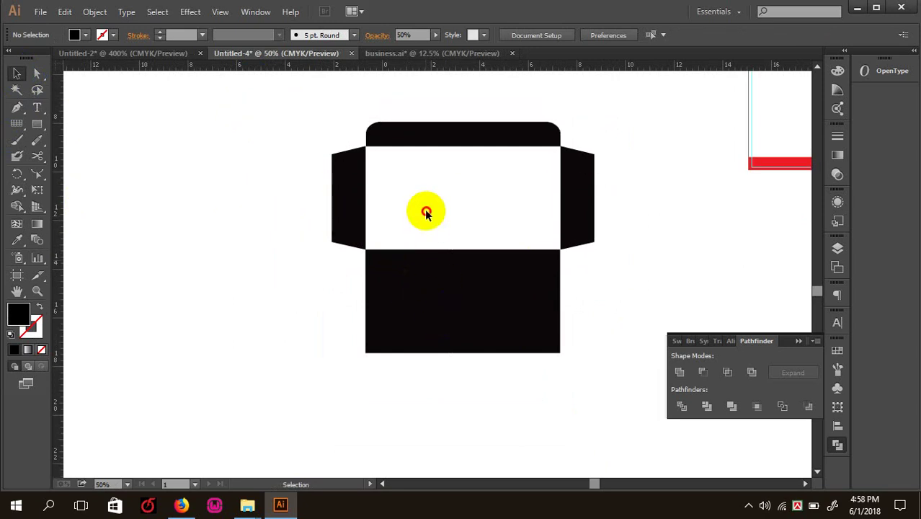
left_click(447, 141)
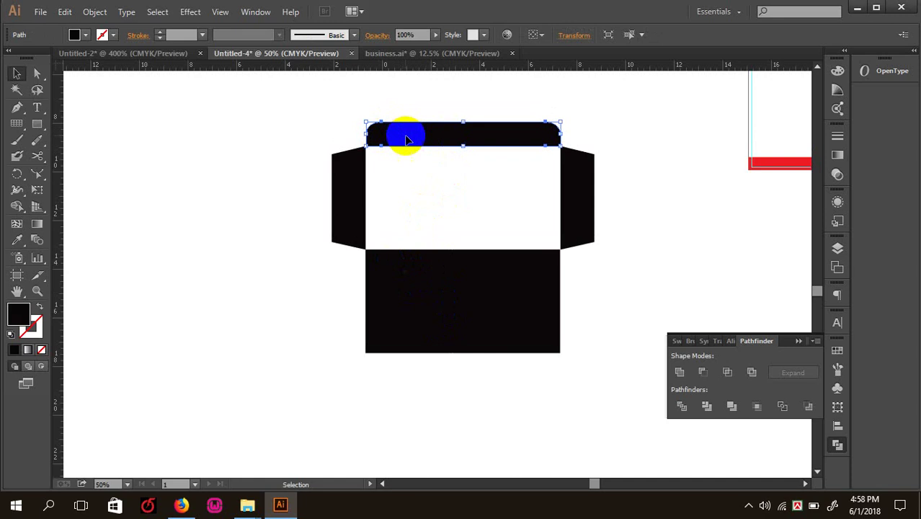
left_click(395, 118)
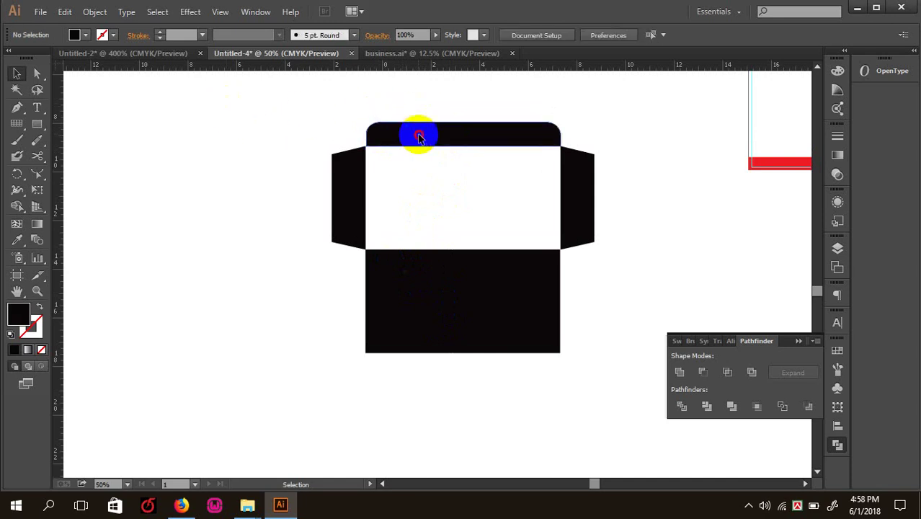
left_click(408, 131)
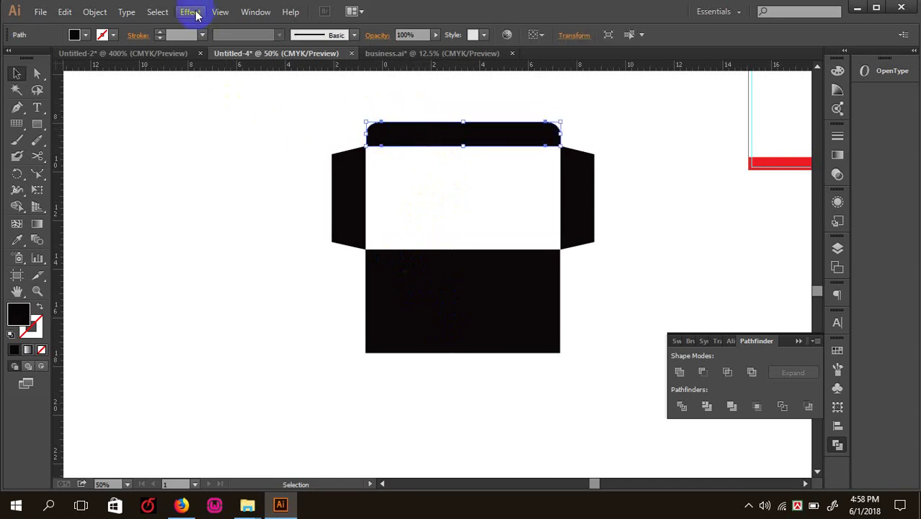
left_click(196, 14)
mouse_move(233, 168)
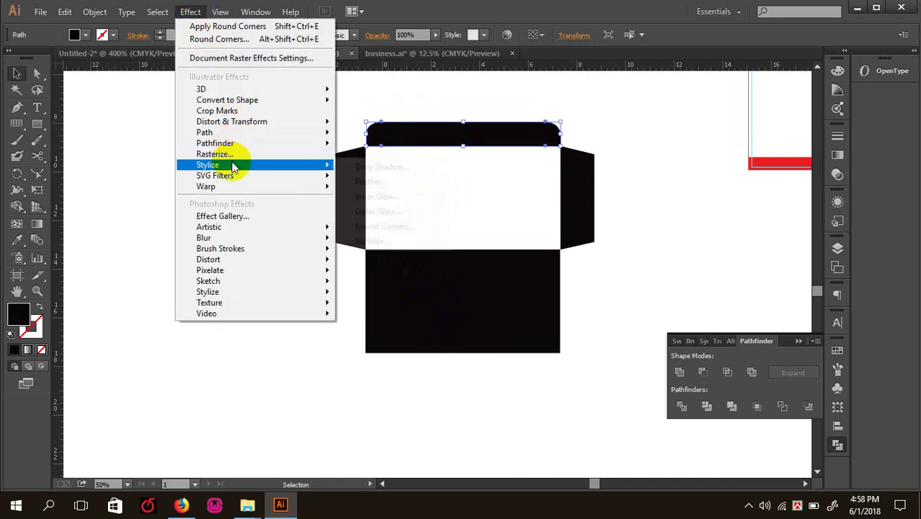
left_click(660, 326)
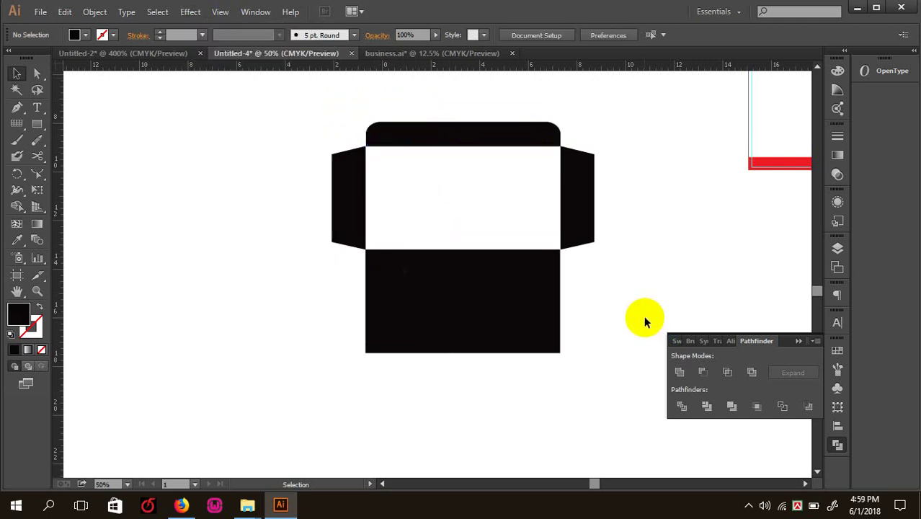
scroll(644, 315, "up", 1)
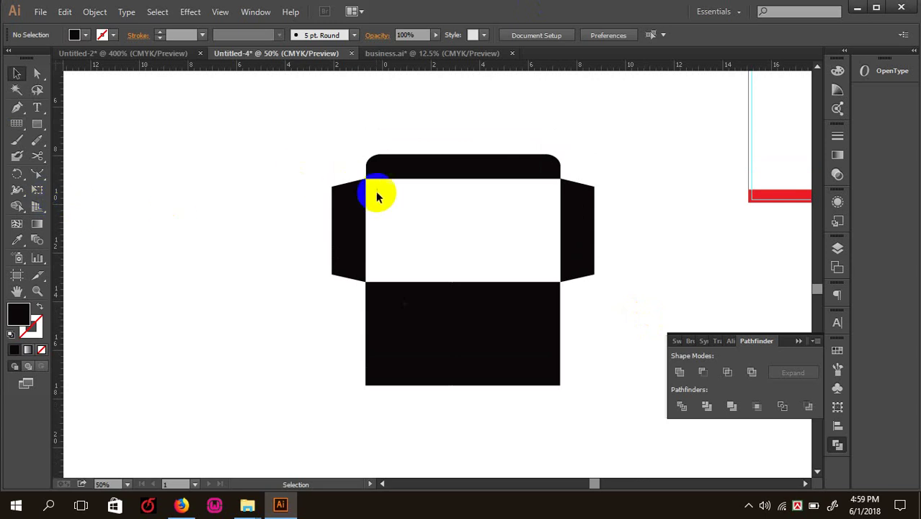
- Delete the envelope's left and right side flaps
left_click(701, 371)
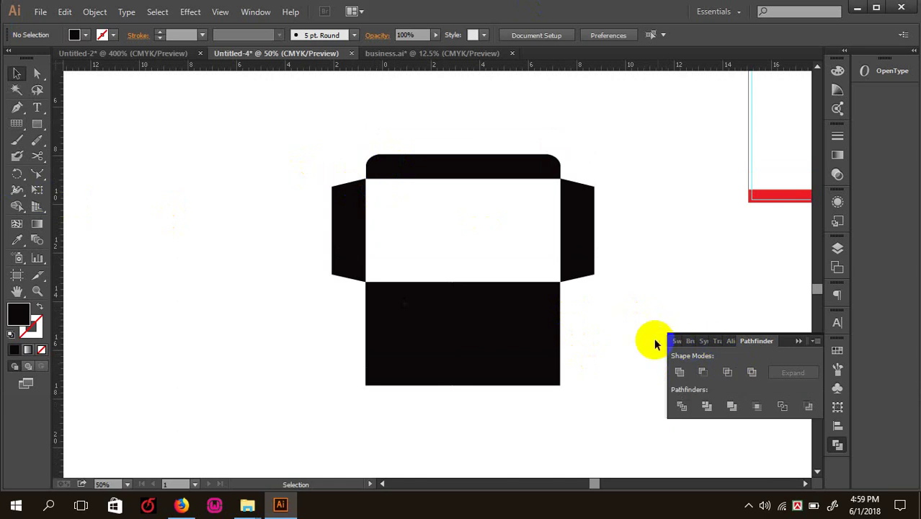
left_click(411, 165)
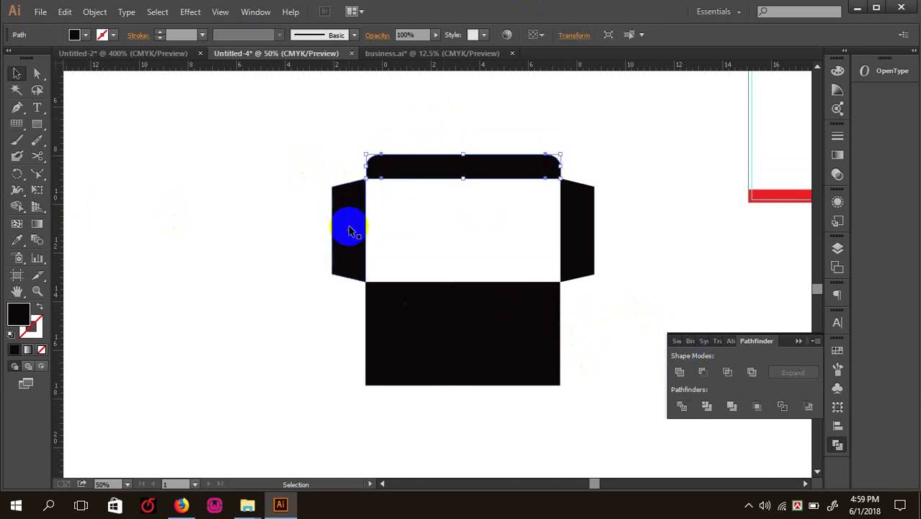
left_click(444, 248)
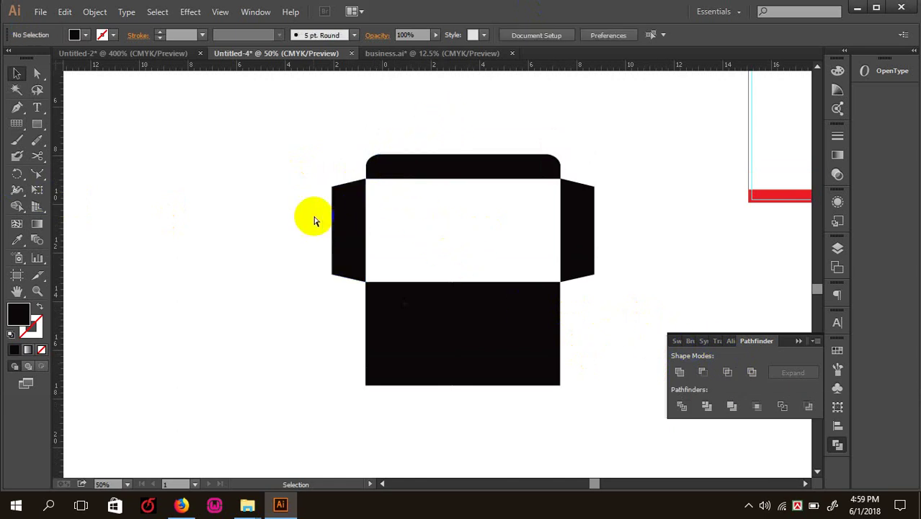
left_click(353, 226)
key("Delete")
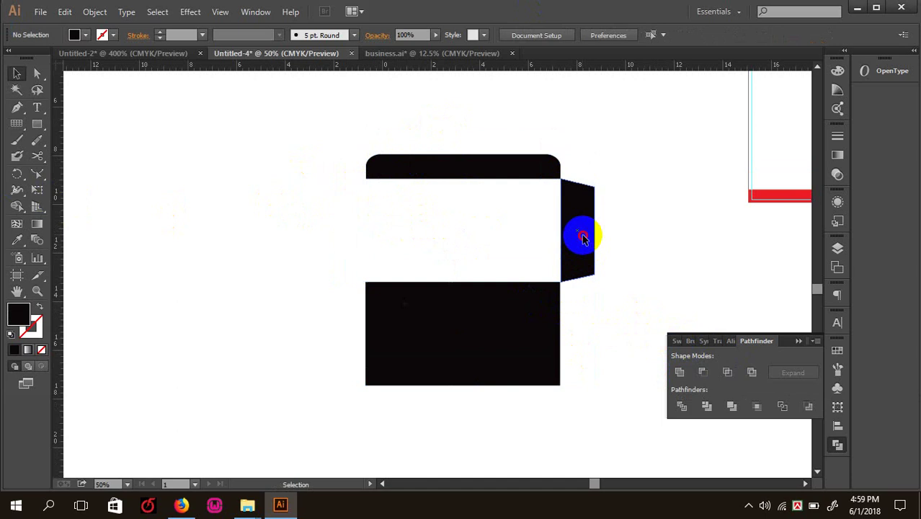
left_click(581, 238)
key("Delete")
- Drag a copy of the white rectangle to the right, narrow it to 1.82 in, and fill it black
key("ctrl+plus")
left_click_drag(450, 201, 471, 330)
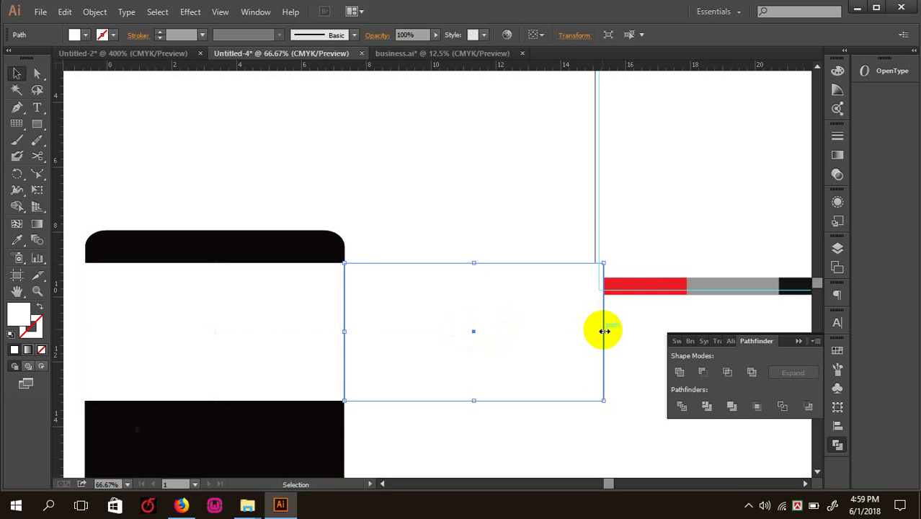
left_click_drag(603, 331, 403, 336)
left_click(18, 240)
left_click(202, 245)
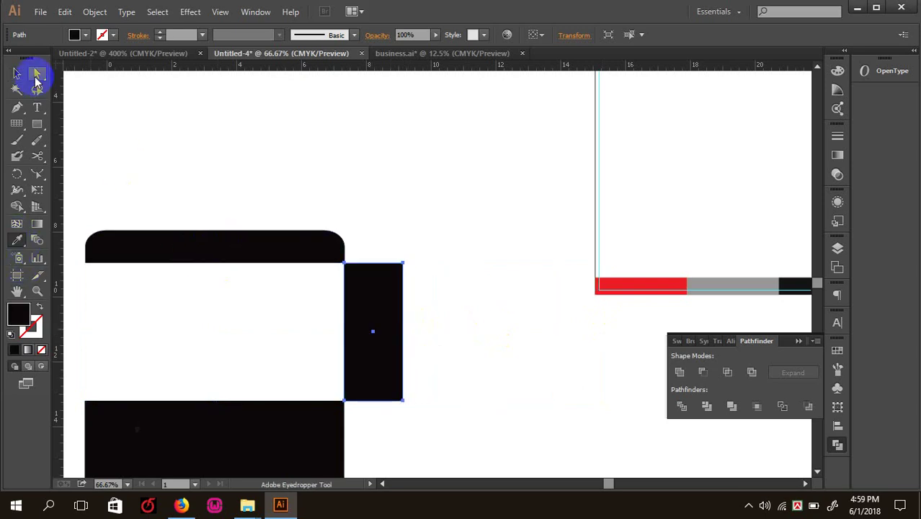
left_click(374, 301)
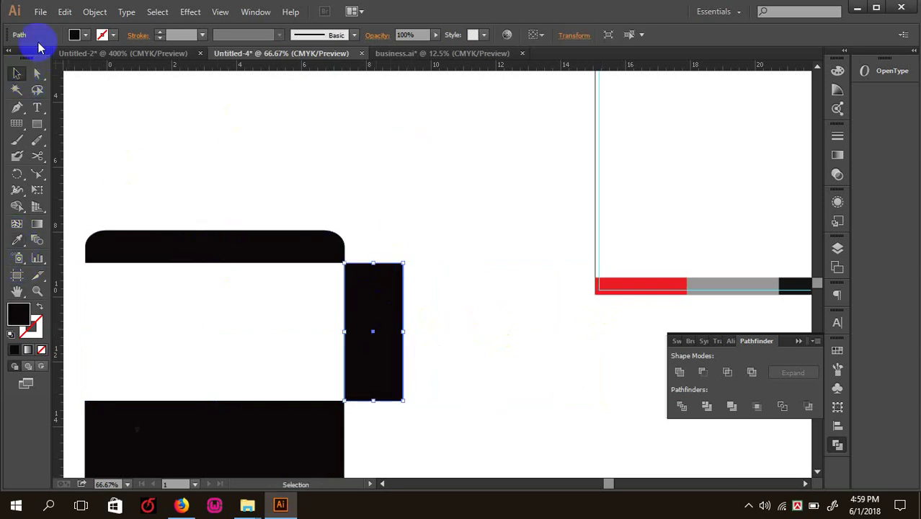
- Taper the black flap by moving its right-side corners, lowering the top corner 0.37 in
left_click(40, 73)
left_click(453, 146)
key("ctrl+equal")
key("ctrl+equal")
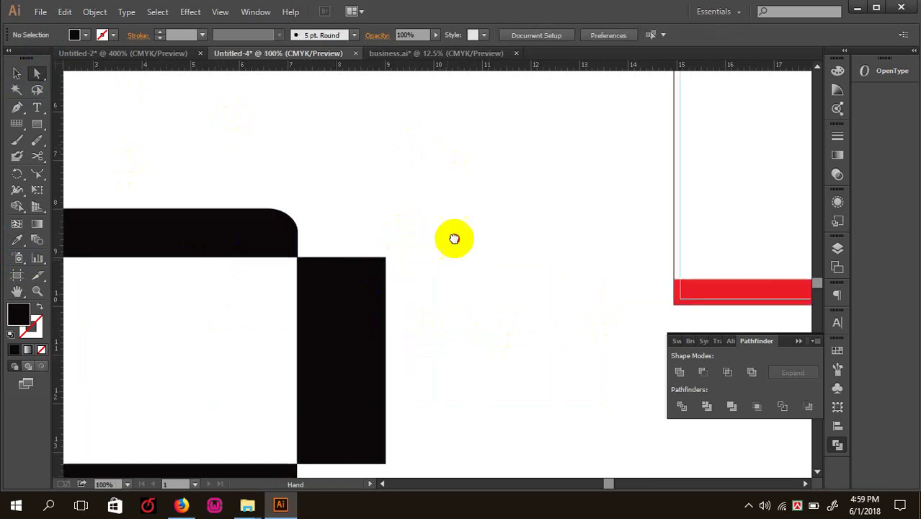
left_click_drag(453, 210, 477, 230)
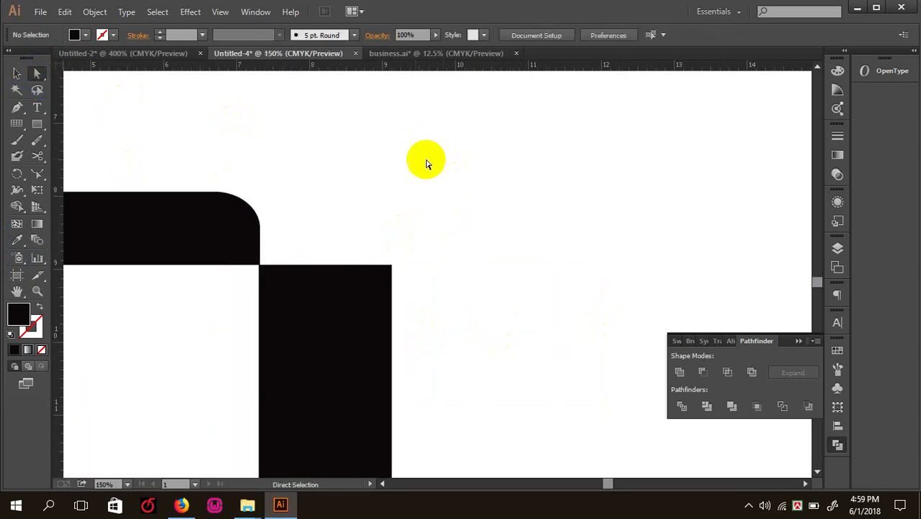
left_click(393, 269)
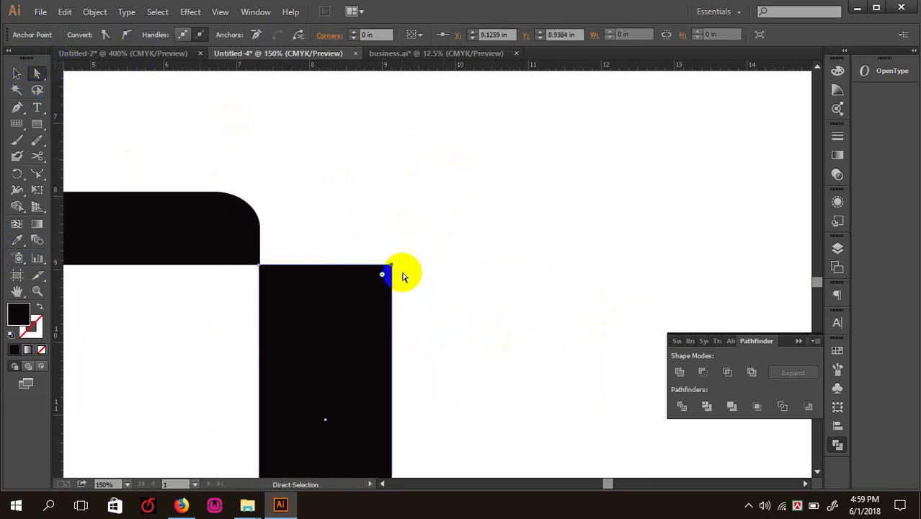
left_click_drag(394, 268, 394, 294)
scroll(409, 251, "down", 5)
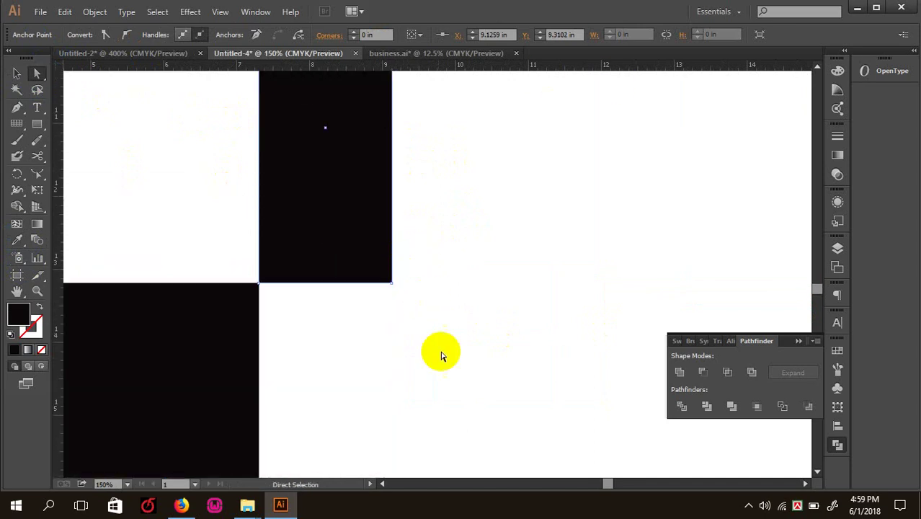
left_click_drag(438, 319, 353, 221)
left_click_drag(394, 286, 150, 202)
left_click(485, 288)
key("ctrl+minus")
key("ctrl+minus")
key("ctrl+minus")
key("ctrl+minus")
key("ctrl+minus")
left_click_drag(413, 351, 137, 109)
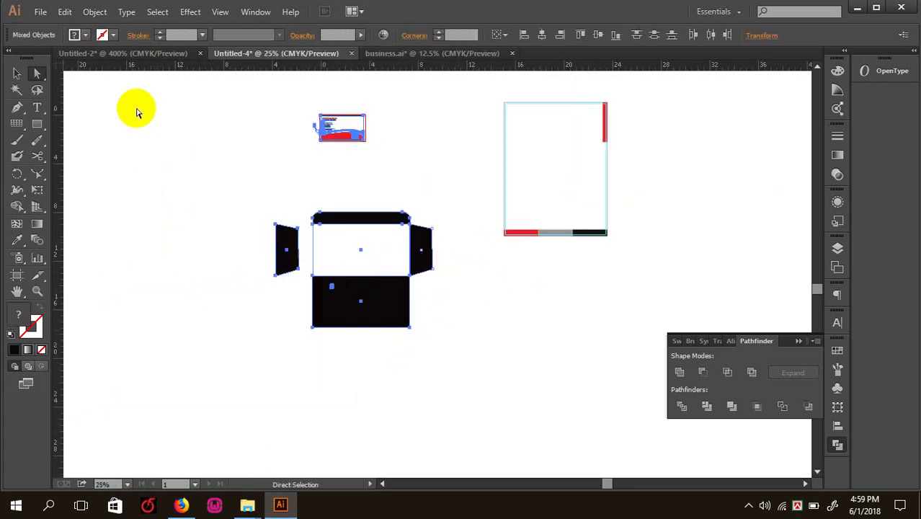
- Delete the selected envelope artwork and the remaining frame objects, then dismiss the system menu
key("Delete")
key("a")
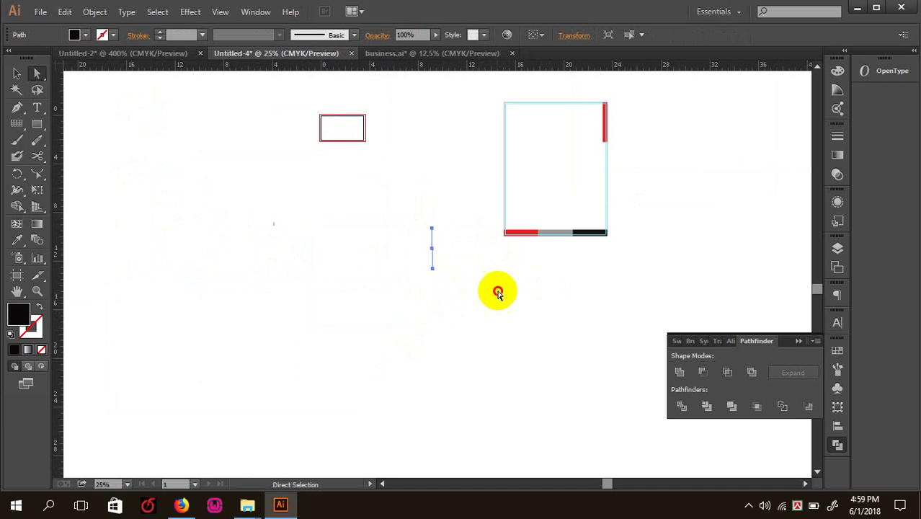
left_click(496, 292)
left_click_drag(623, 299, 194, 68)
key("Delete")
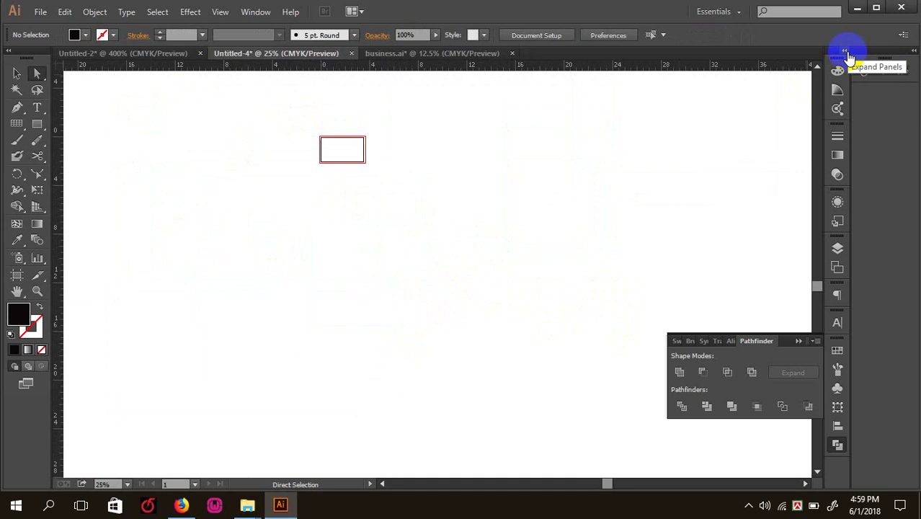
key("super")
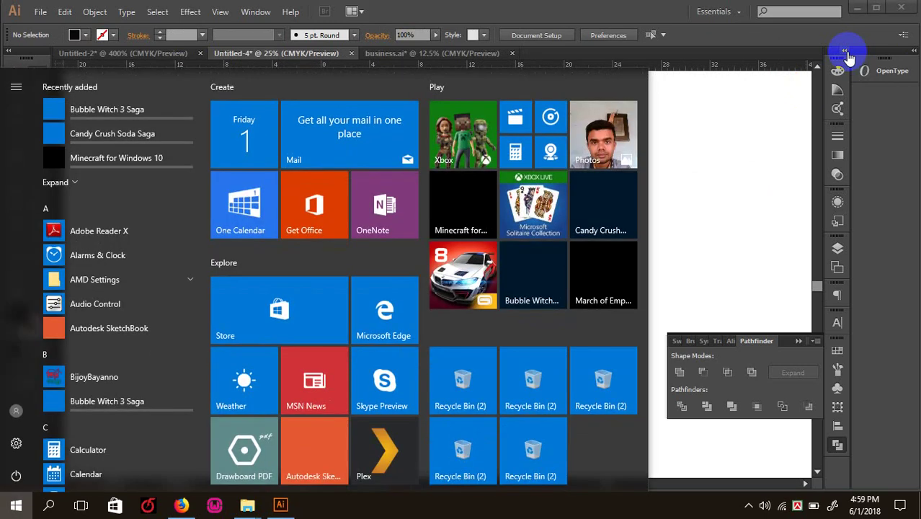
left_click(709, 143)
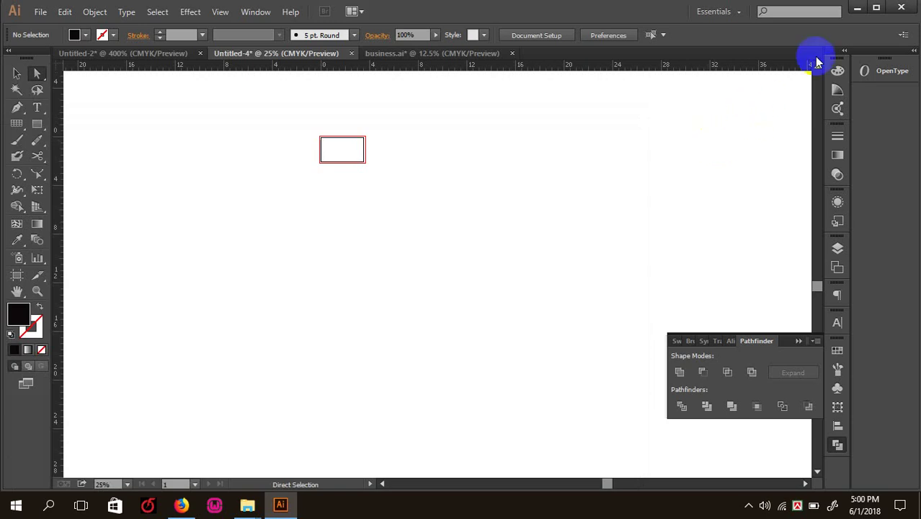
- Minimize Illustrator and bring up the YouTube home page in the browser
left_click(859, 11)
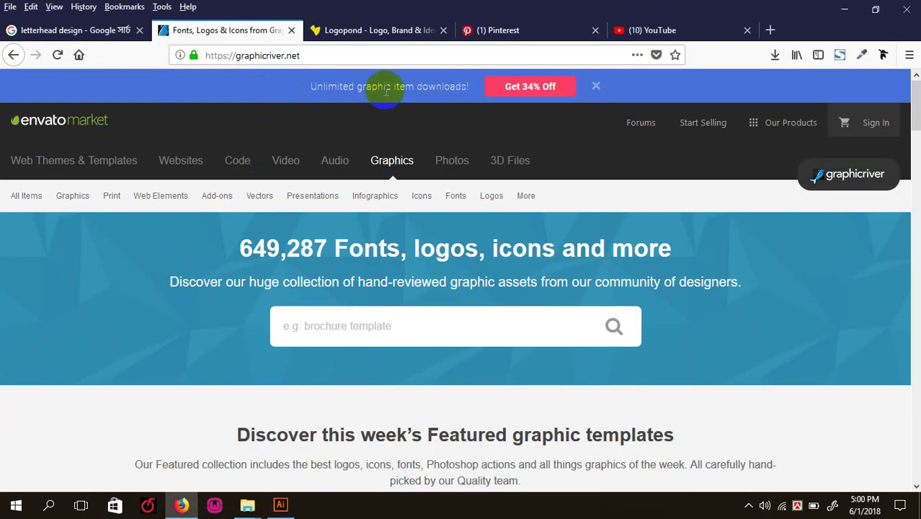
left_click(372, 34)
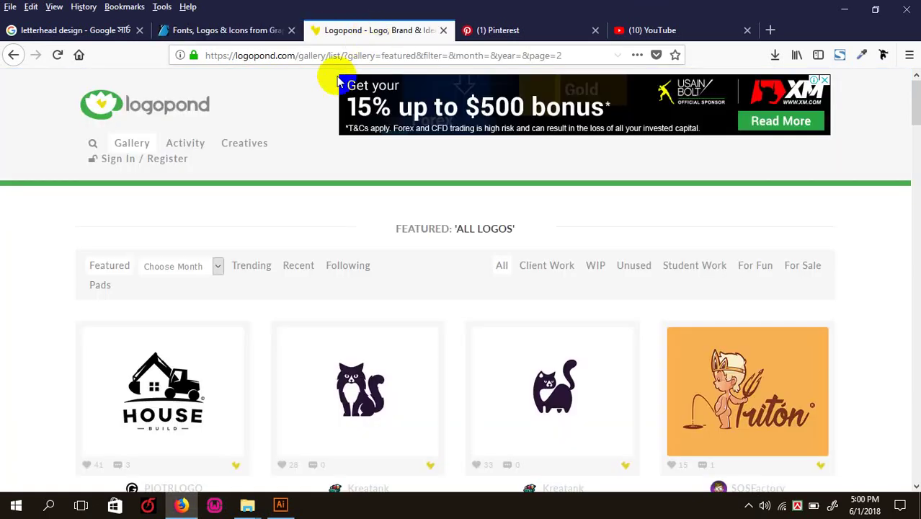
left_click(650, 31)
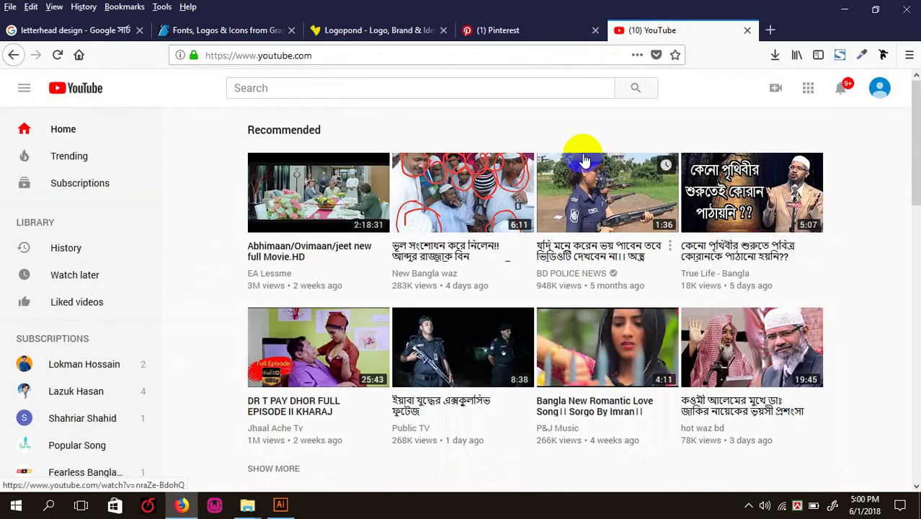
scroll(582, 147, "down", 10)
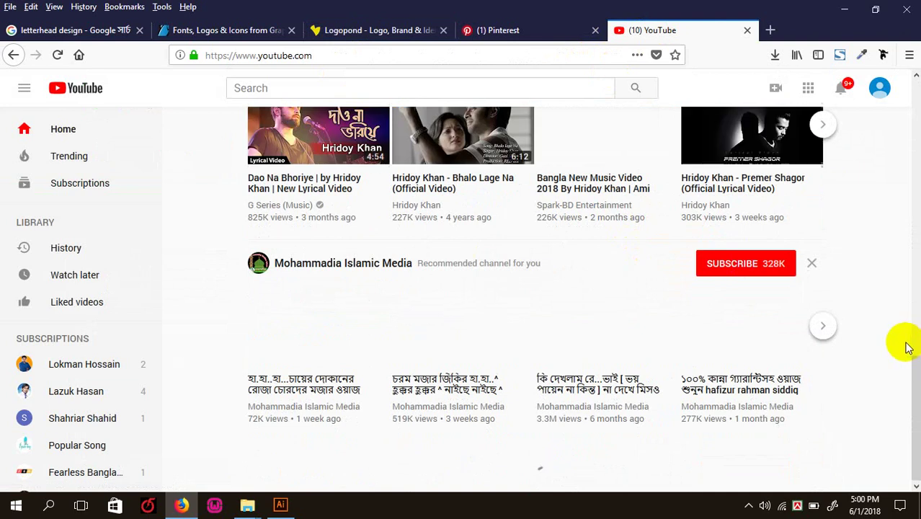
left_click_drag(916, 287, 880, 96)
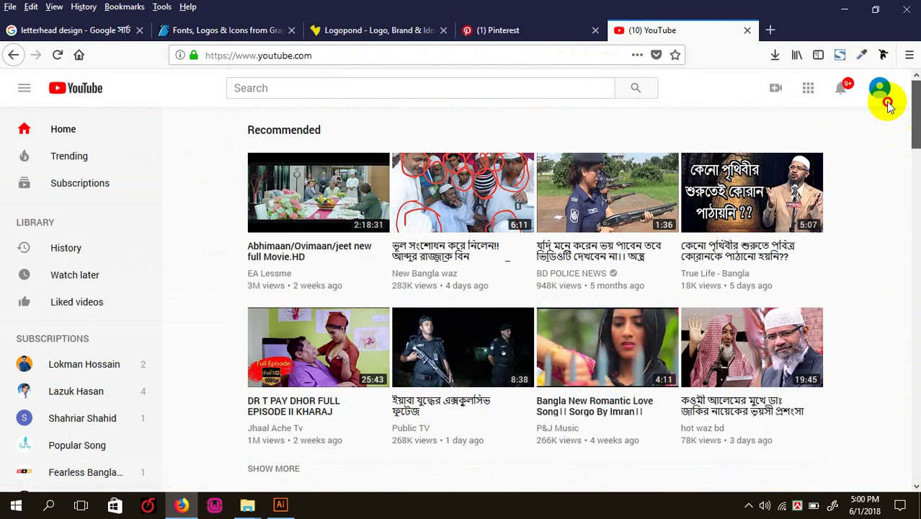
- Search YouTube for 'logo design' and scroll through the results
left_click(287, 90)
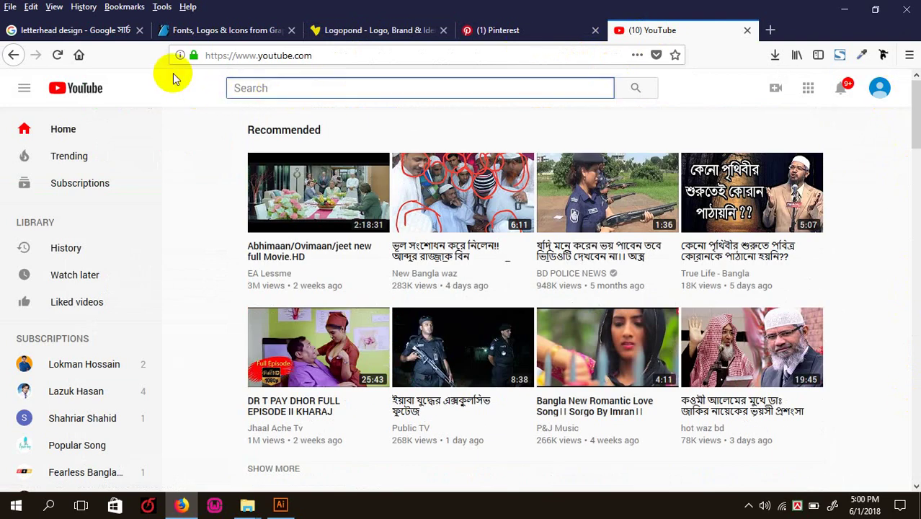
type("logo")
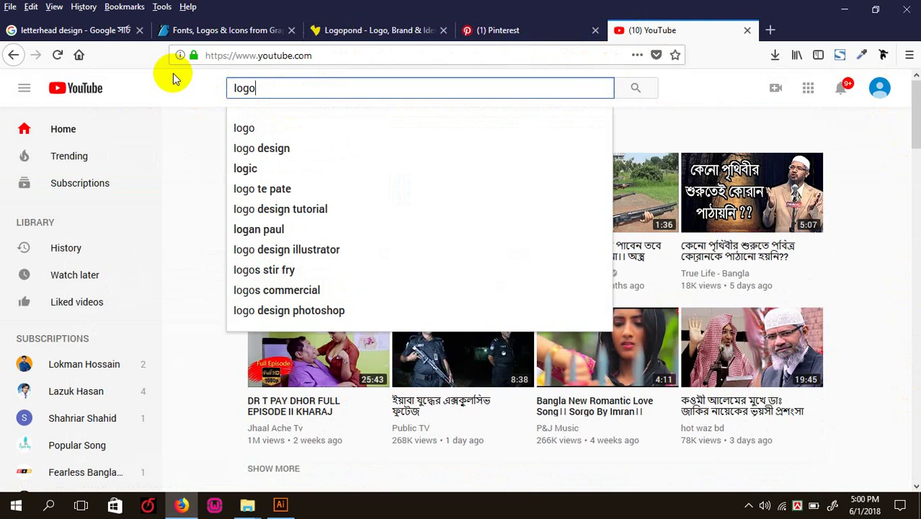
type(" design")
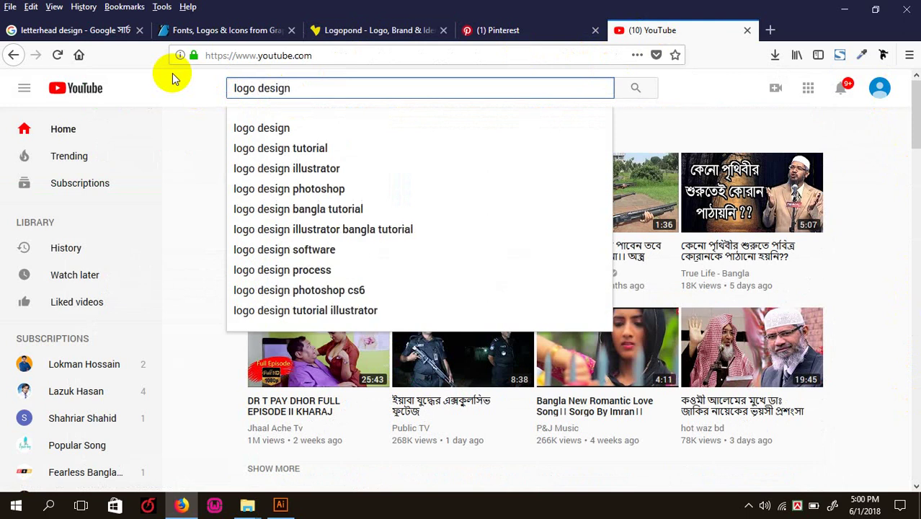
key("Return")
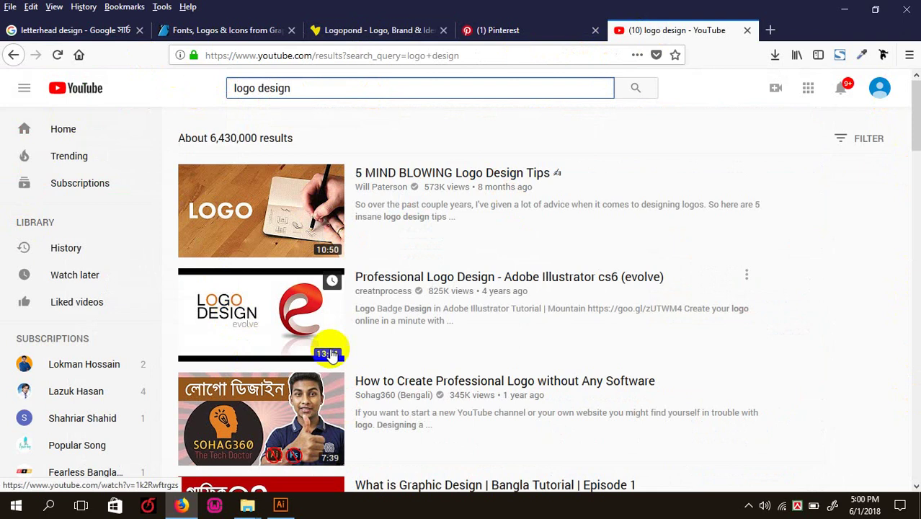
scroll(325, 251, "down", 1)
scroll(531, 181, "down", 5)
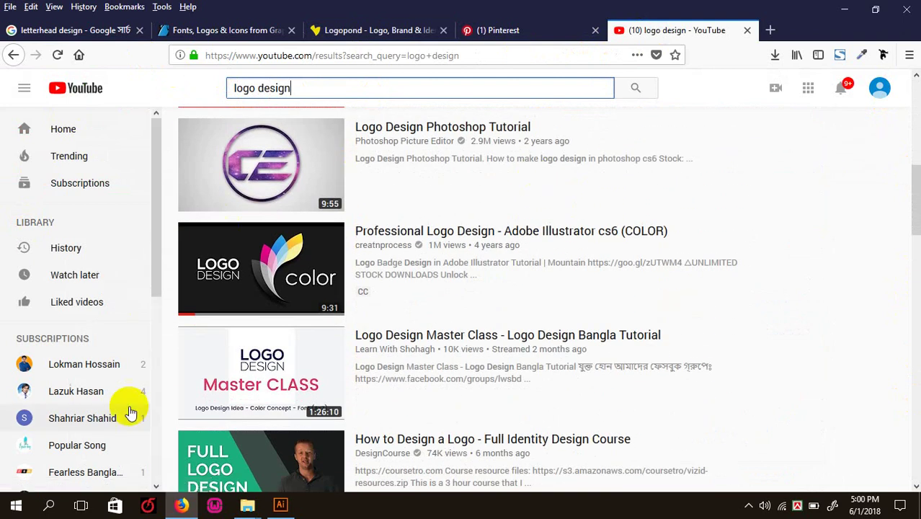
scroll(390, 236, "up", 7)
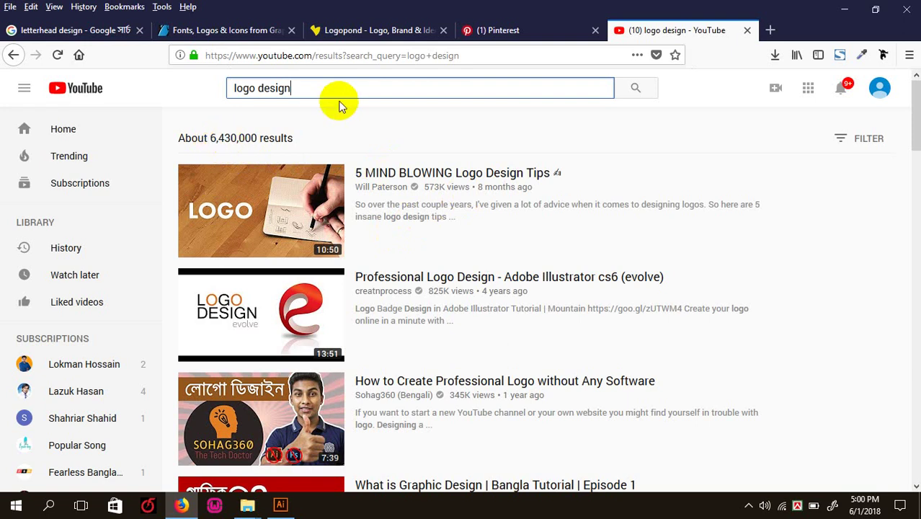
scroll(286, 354, "down", 20)
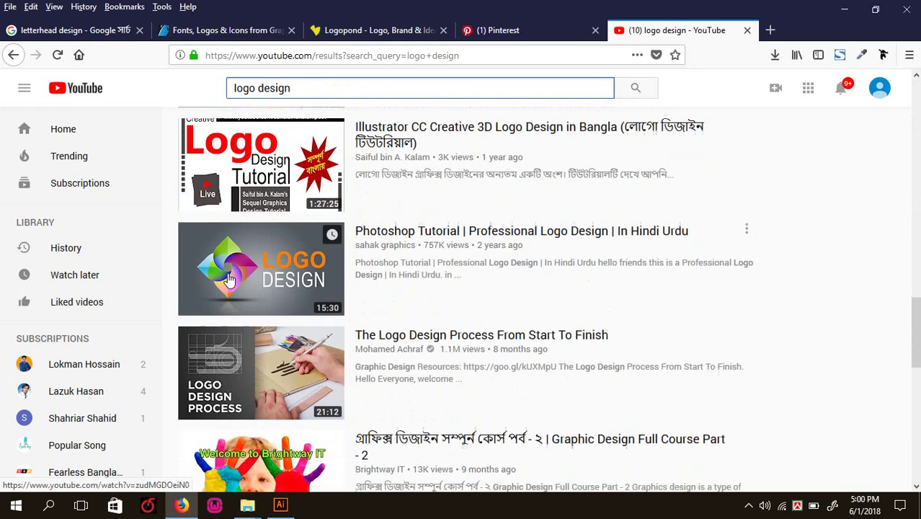
scroll(286, 326, "down", 1)
scroll(442, 305, "down", 12)
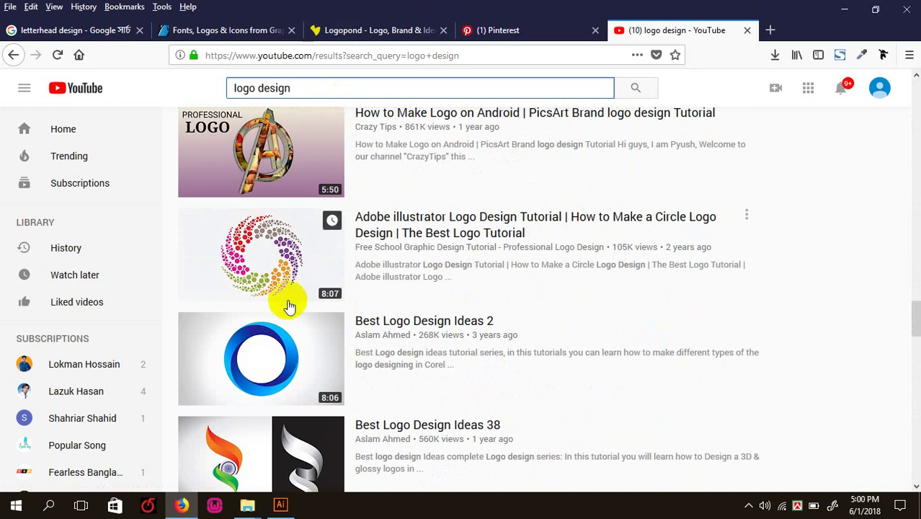
scroll(379, 384, "down", 1)
scroll(380, 384, "down", 5)
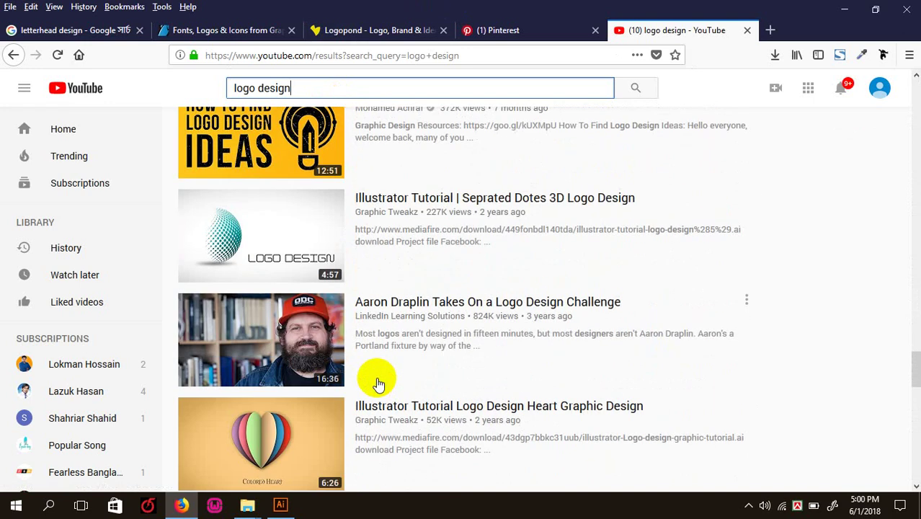
- In Illustrator, select the Shape Builder Tool, then return to the browser
left_click(280, 504)
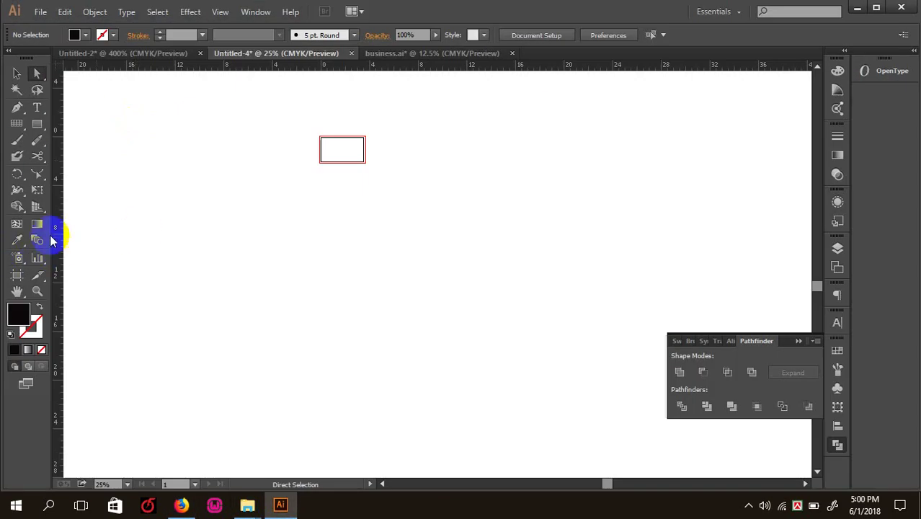
left_click(19, 209)
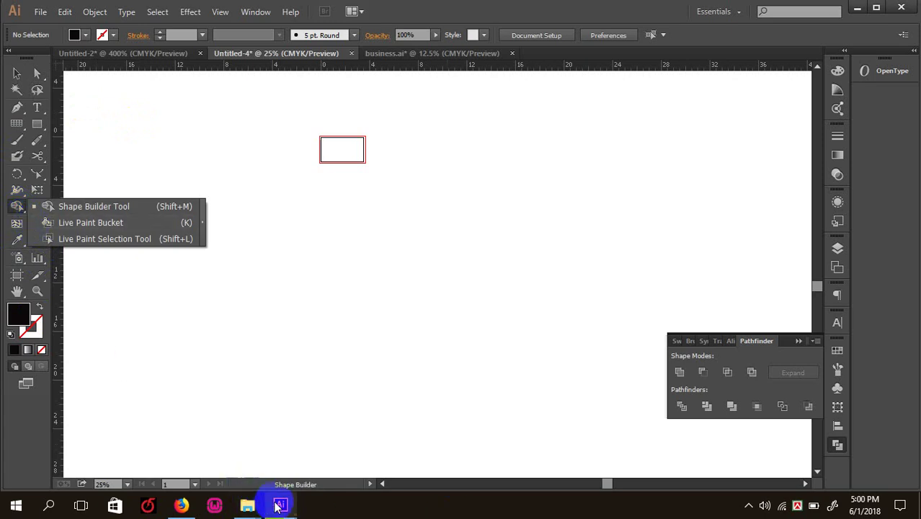
left_click(537, 212)
left_click(292, 503)
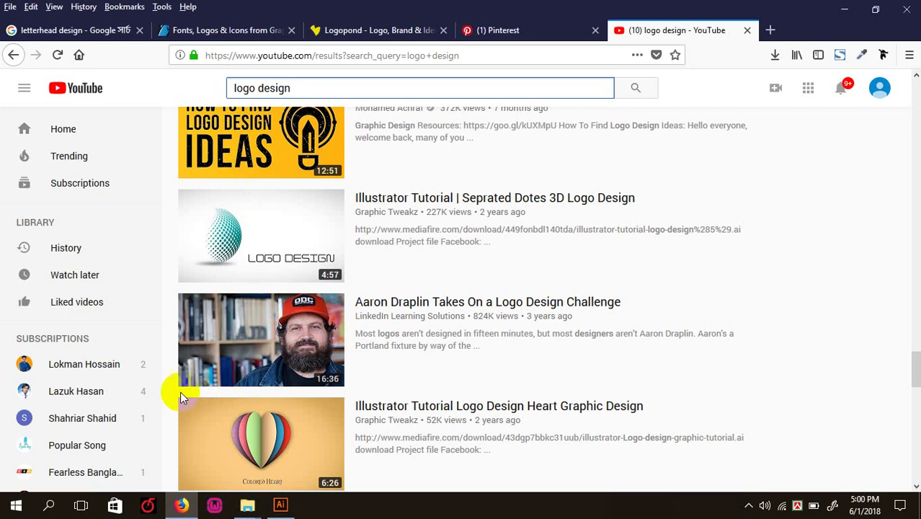
scroll(265, 481, "down", 2)
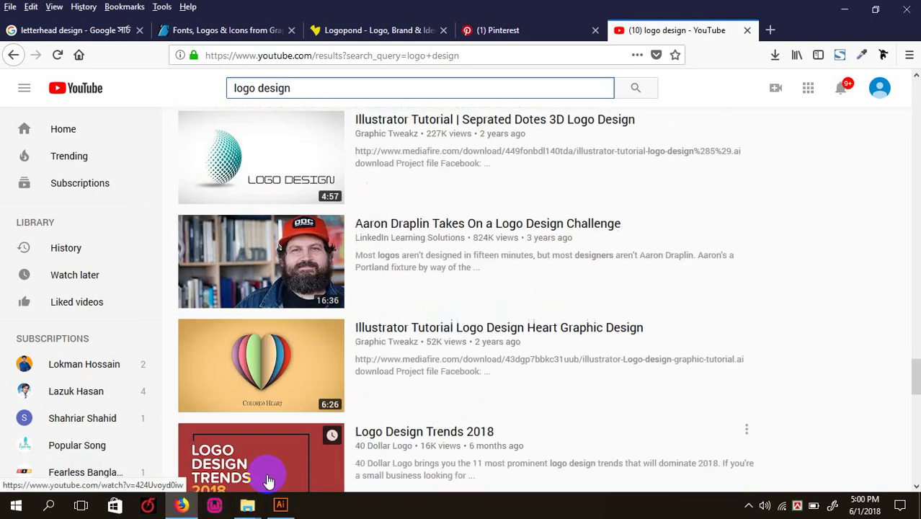
scroll(268, 481, "down", 1)
scroll(268, 481, "down", 7)
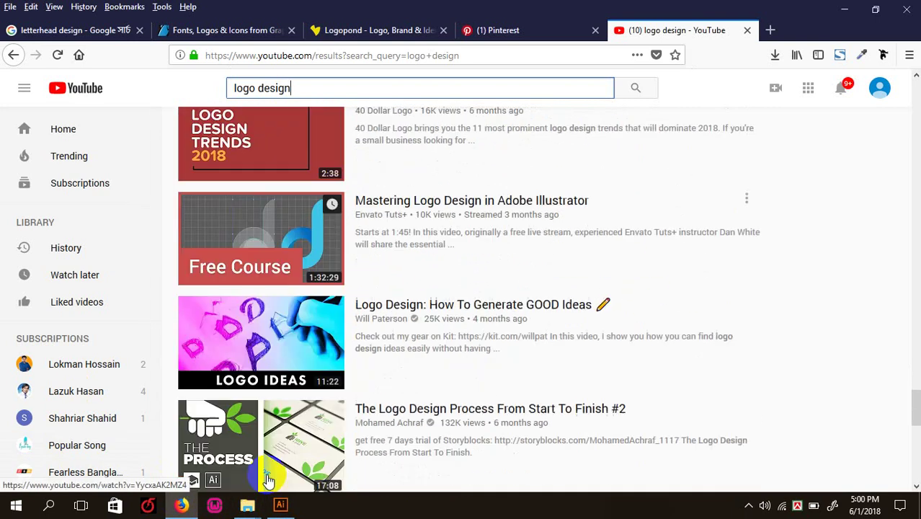
mouse_move(243, 502)
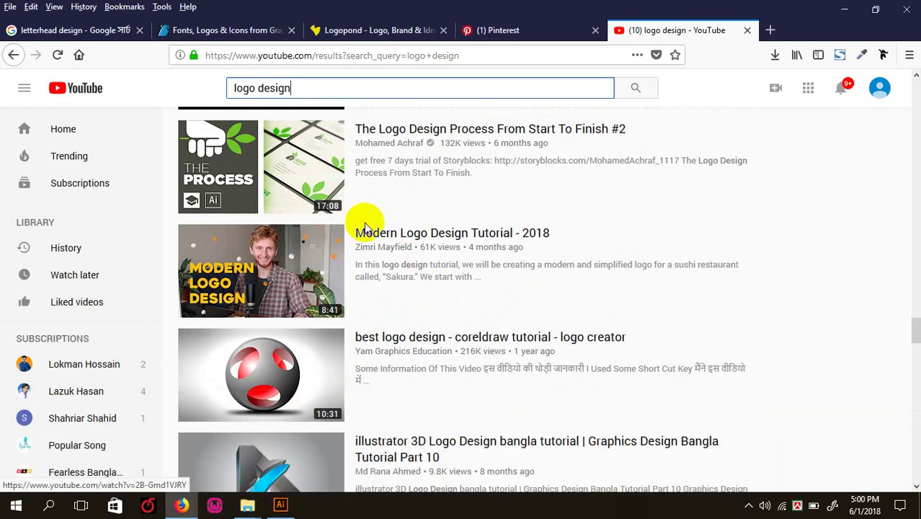
scroll(340, 421, "down", 5)
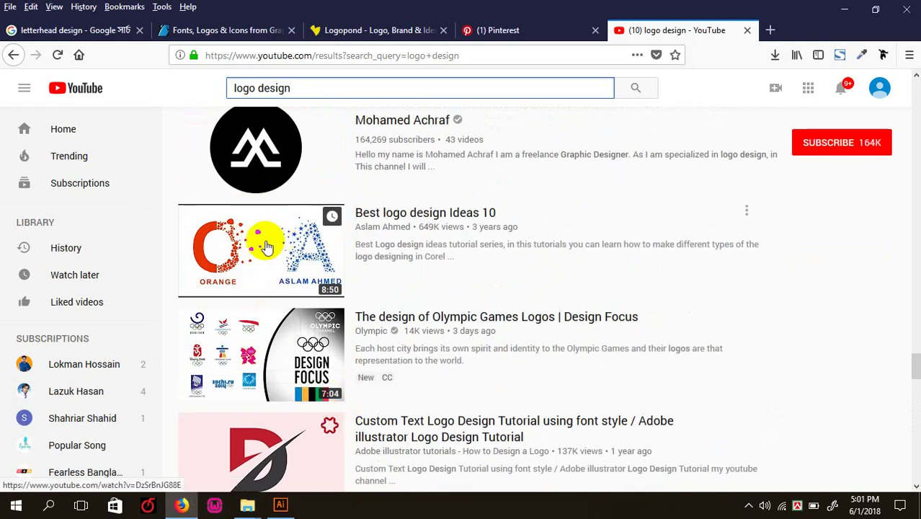
scroll(240, 300, "down", 2)
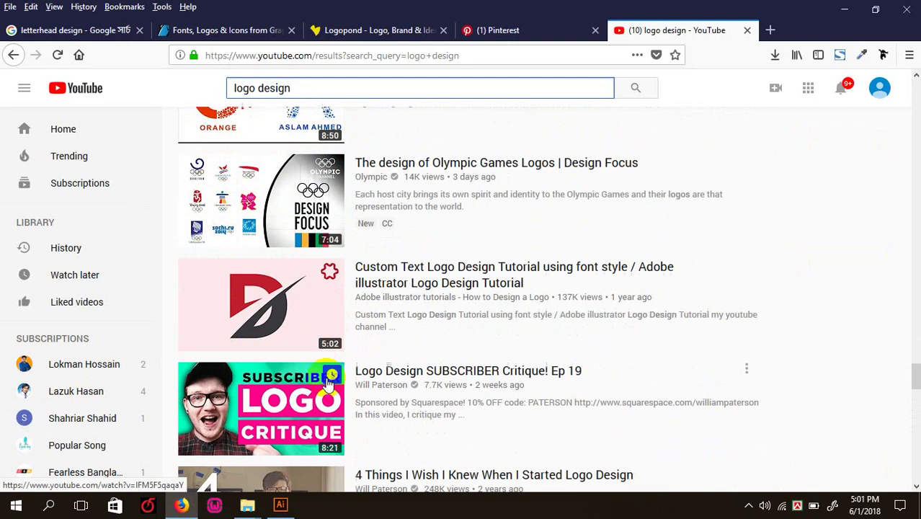
scroll(354, 248, "down", 5)
scroll(386, 415, "down", 5)
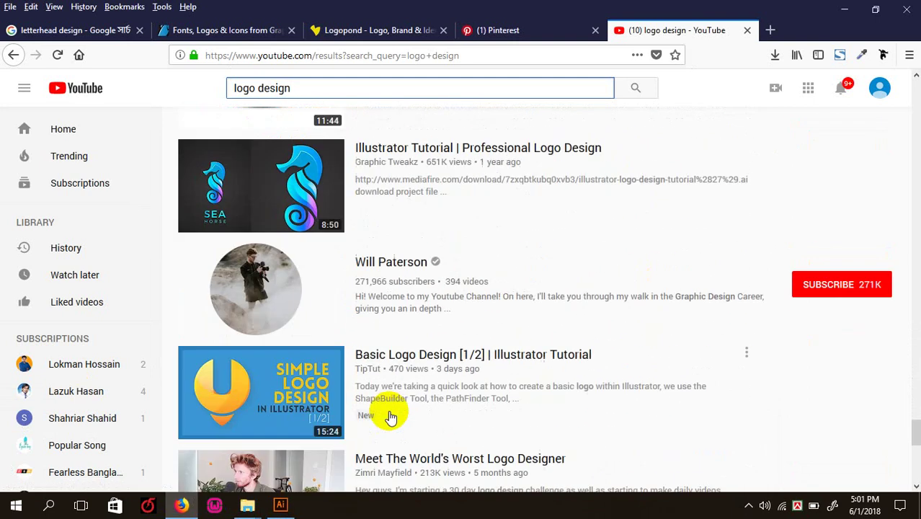
scroll(288, 300, "down", 4)
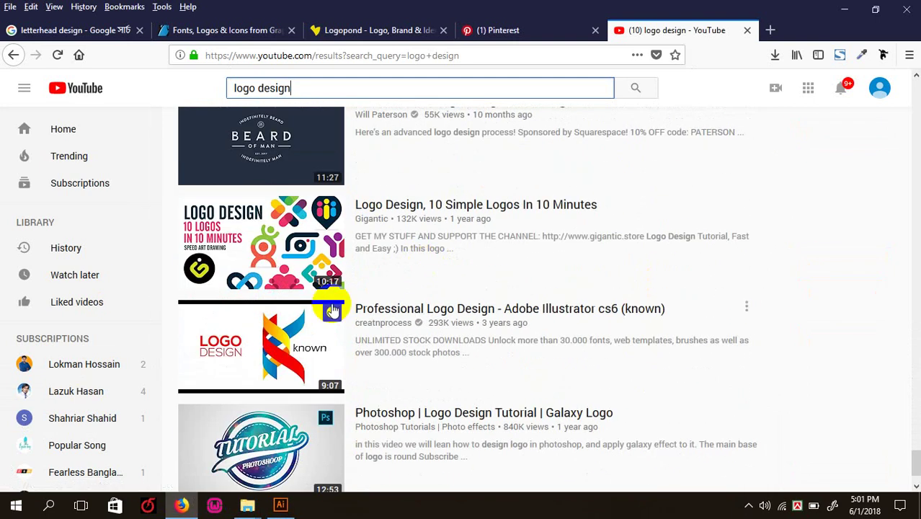
scroll(328, 305, "down", 3)
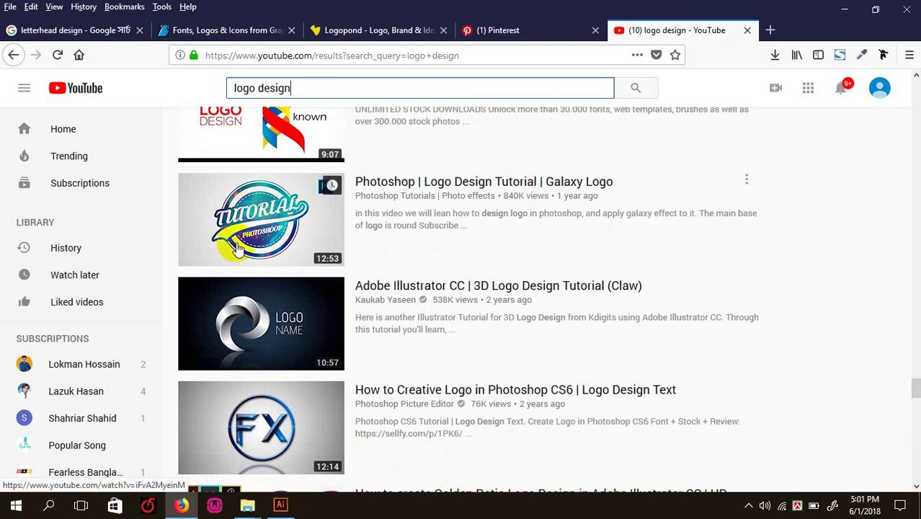
scroll(308, 352, "up", 5)
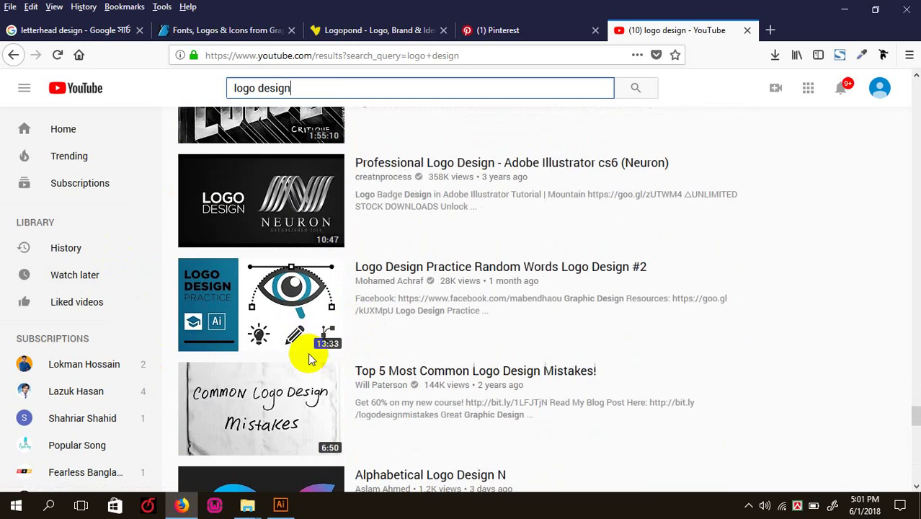
scroll(309, 354, "down", 1)
scroll(307, 361, "down", 4)
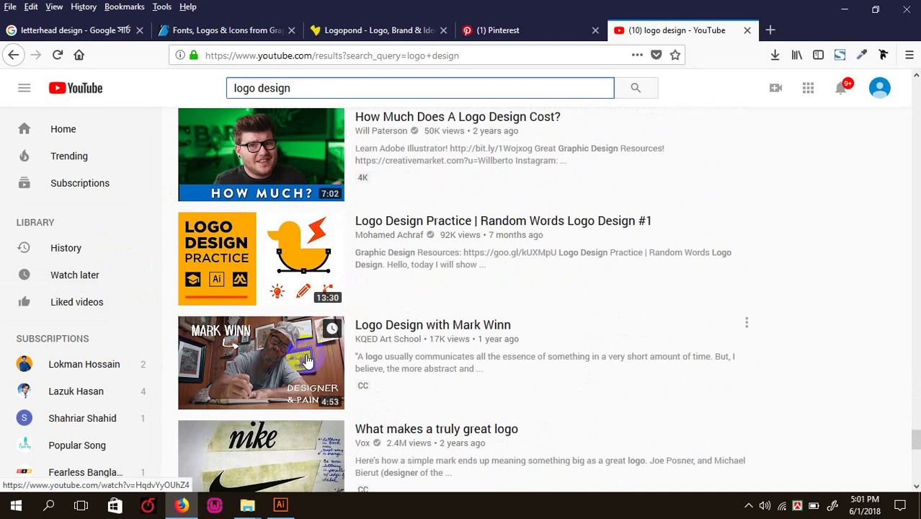
scroll(312, 359, "down", 5)
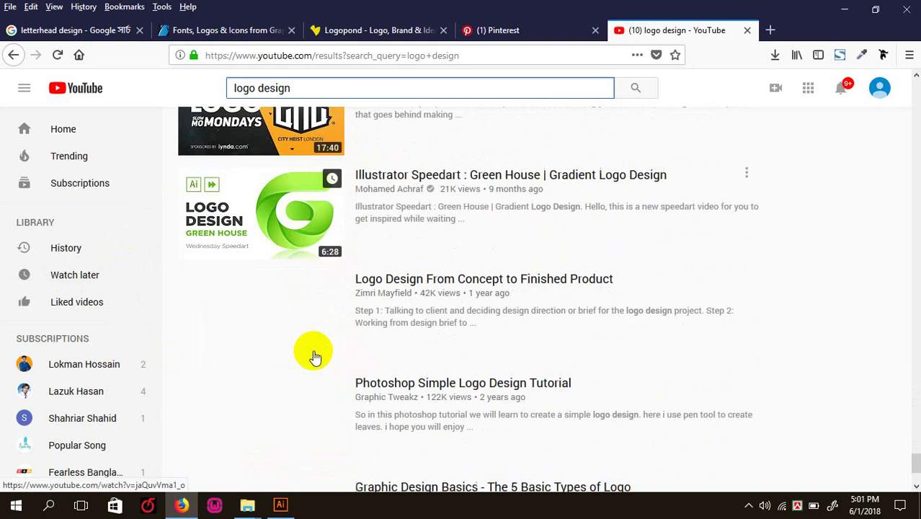
scroll(312, 353, "down", 5)
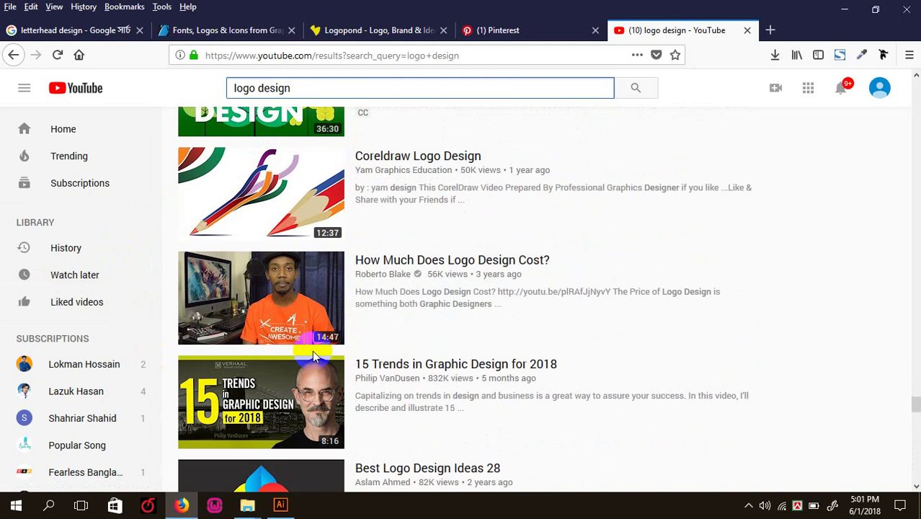
scroll(312, 350, "down", 5)
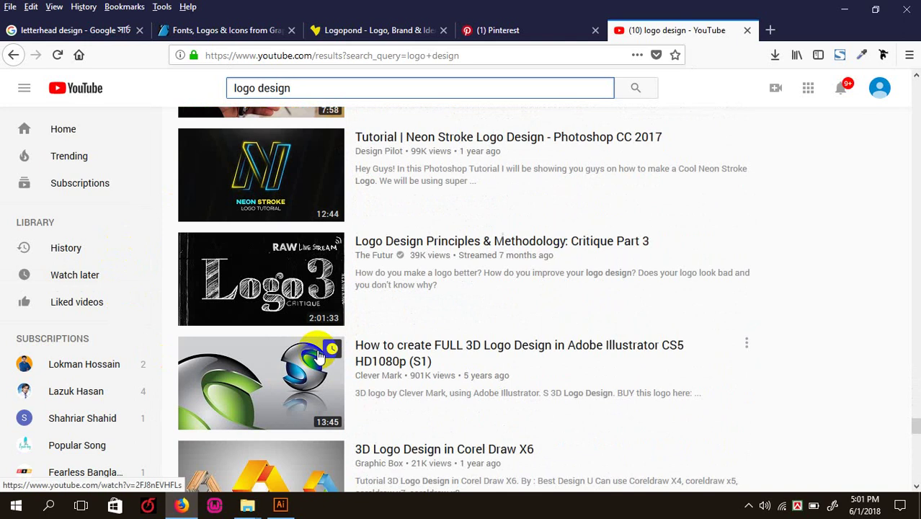
left_click(281, 507)
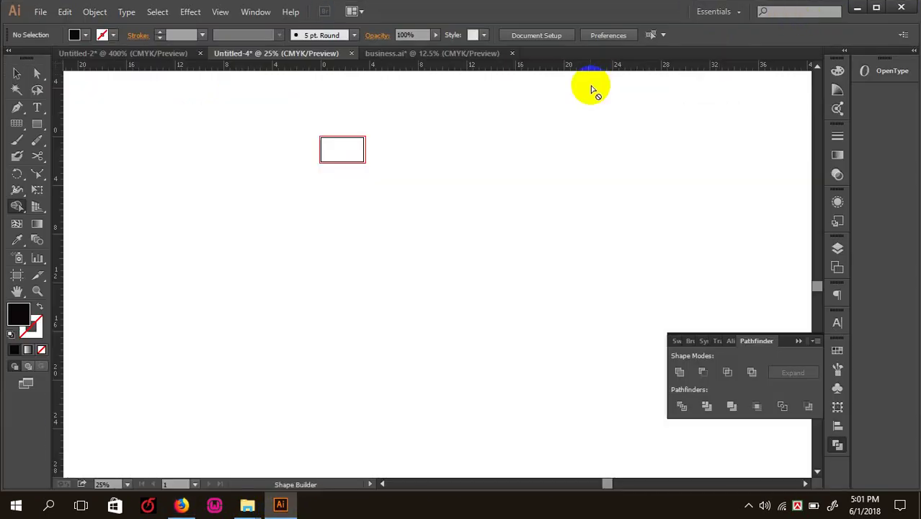
left_click(181, 505)
scroll(232, 222, "up", 10)
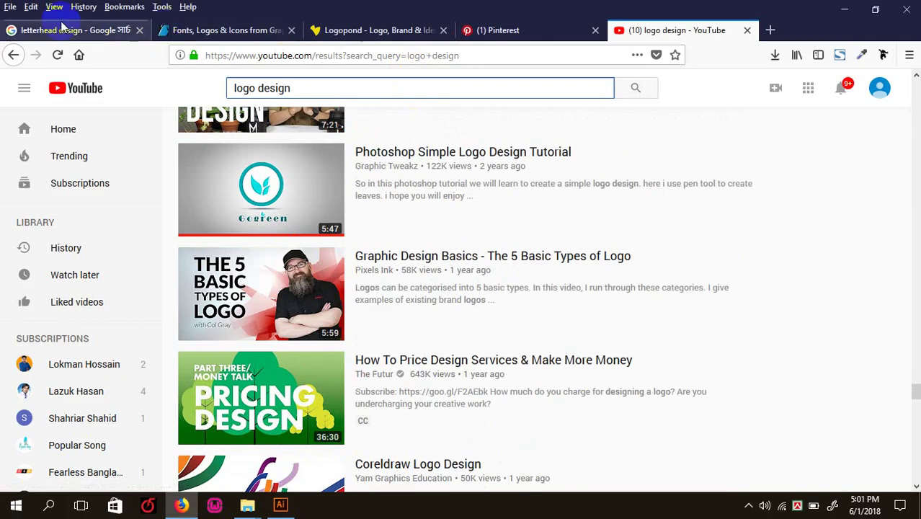
left_click(186, 27)
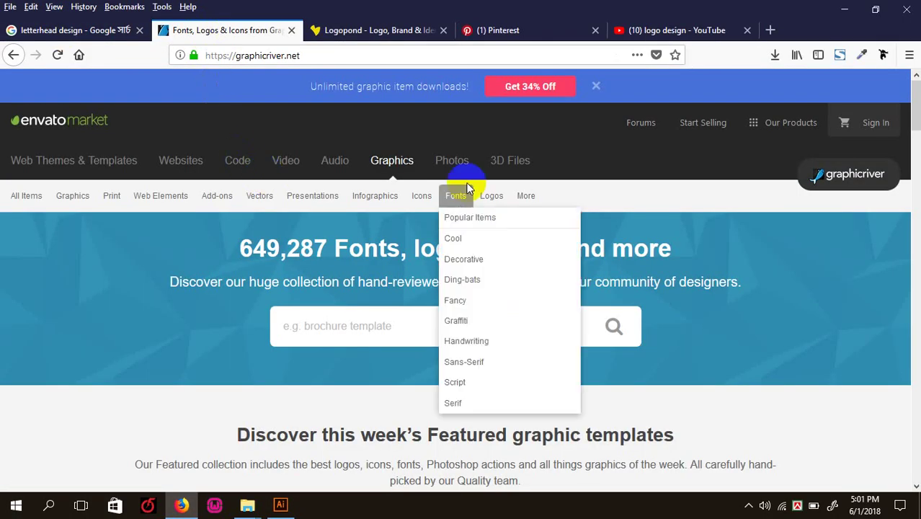
- Open GraphicRiver's Animals logo category and scroll down the grid to the pagination
left_click(455, 197)
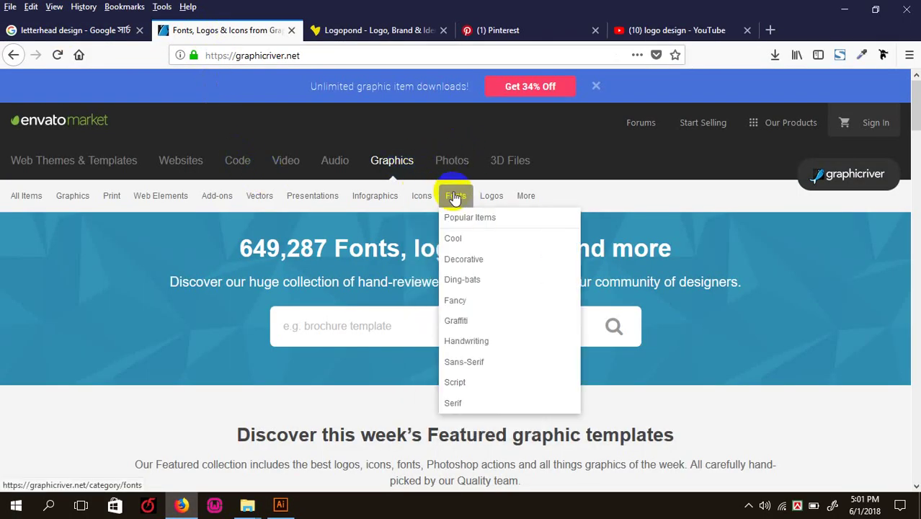
mouse_move(488, 198)
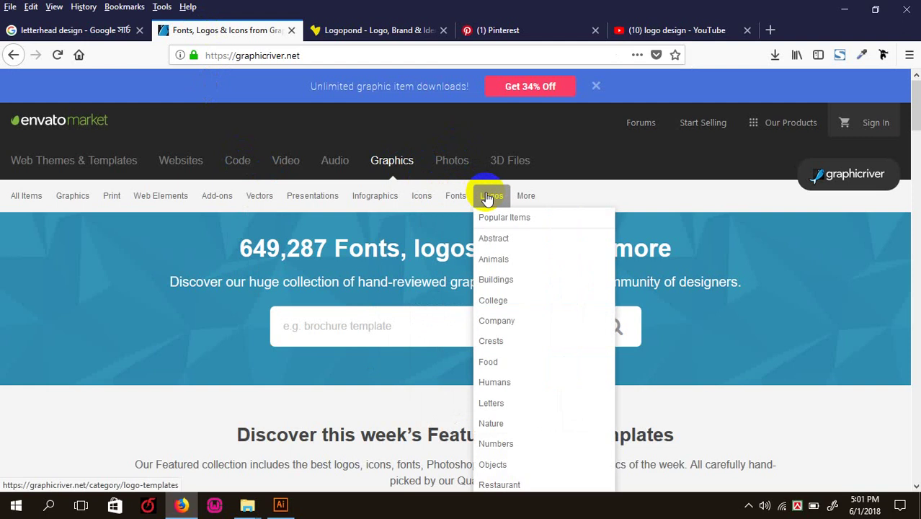
left_click(505, 259)
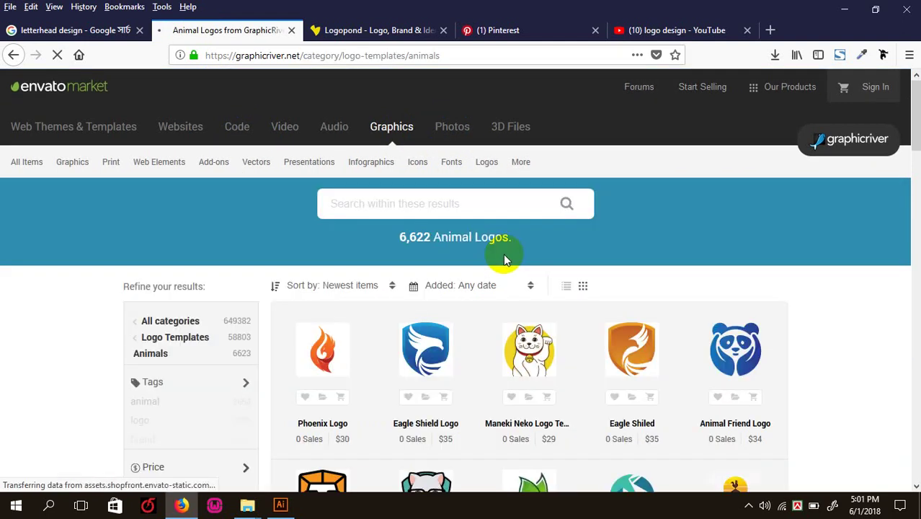
scroll(505, 260, "down", 5)
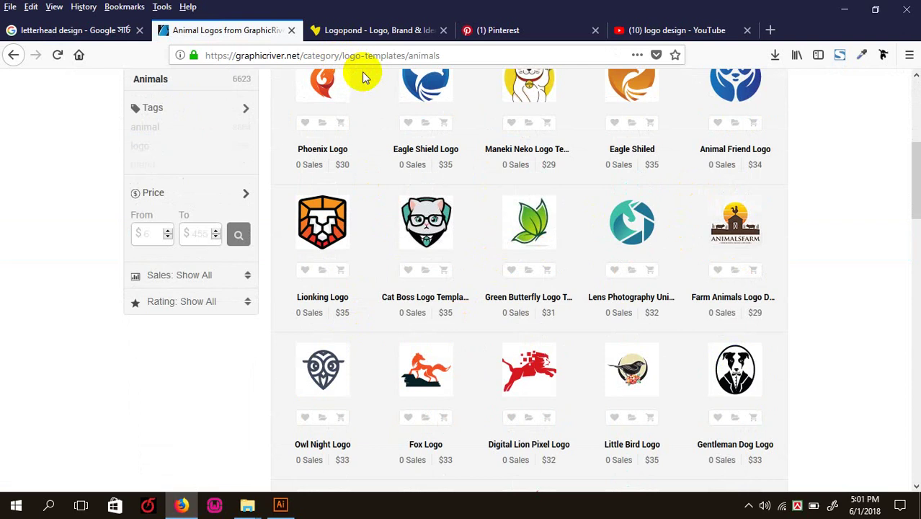
scroll(363, 77, "down", 5)
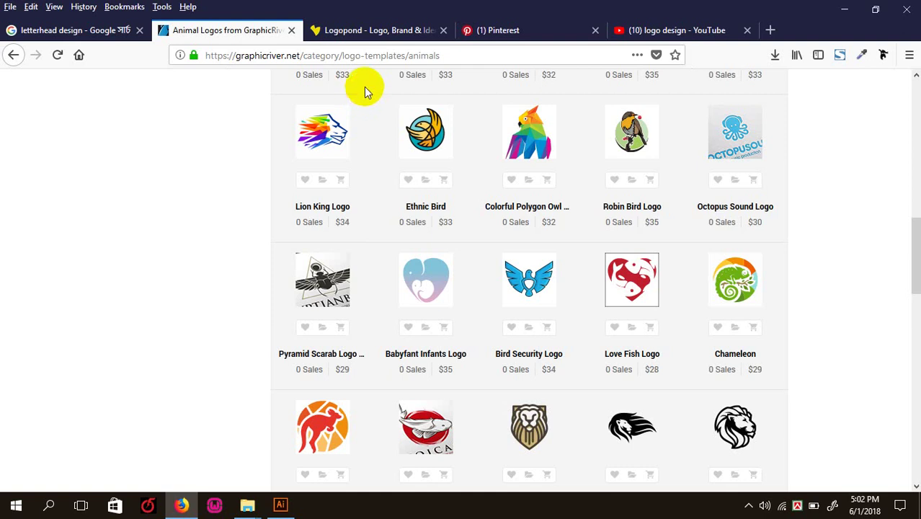
scroll(364, 86, "down", 3)
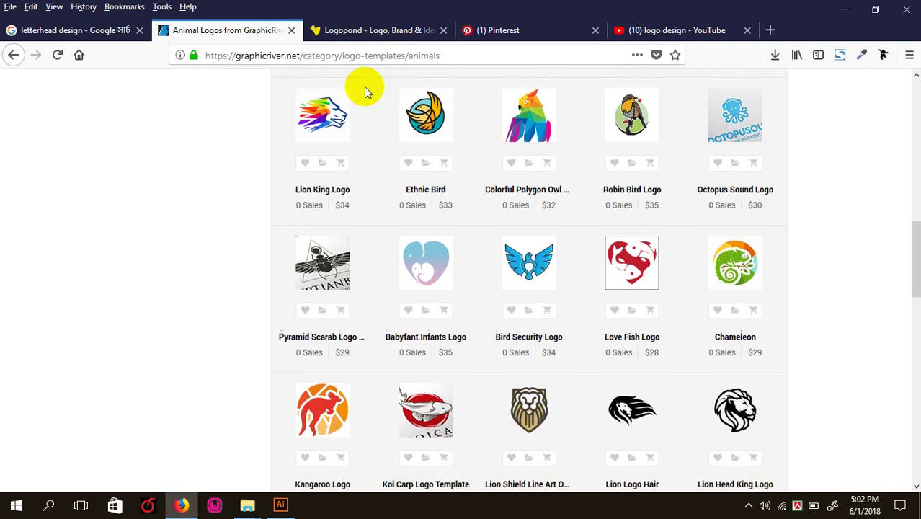
mouse_move(334, 108)
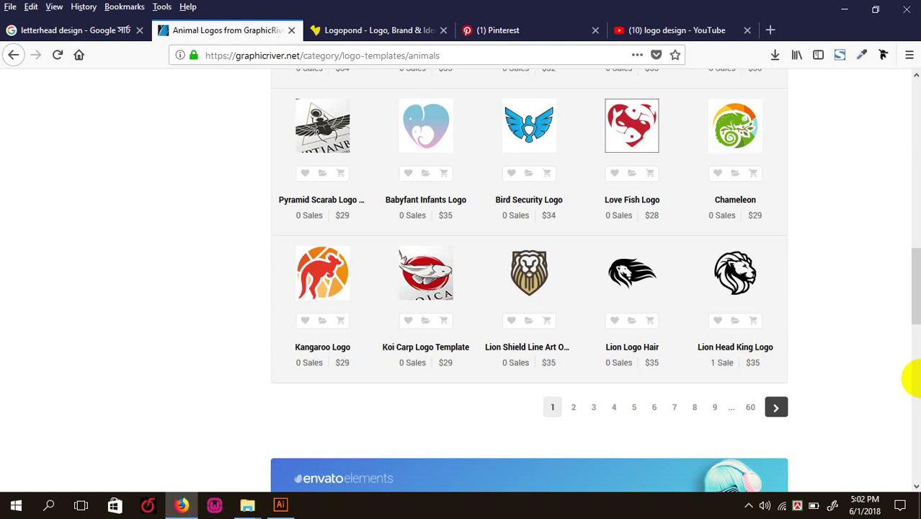
mouse_move(512, 285)
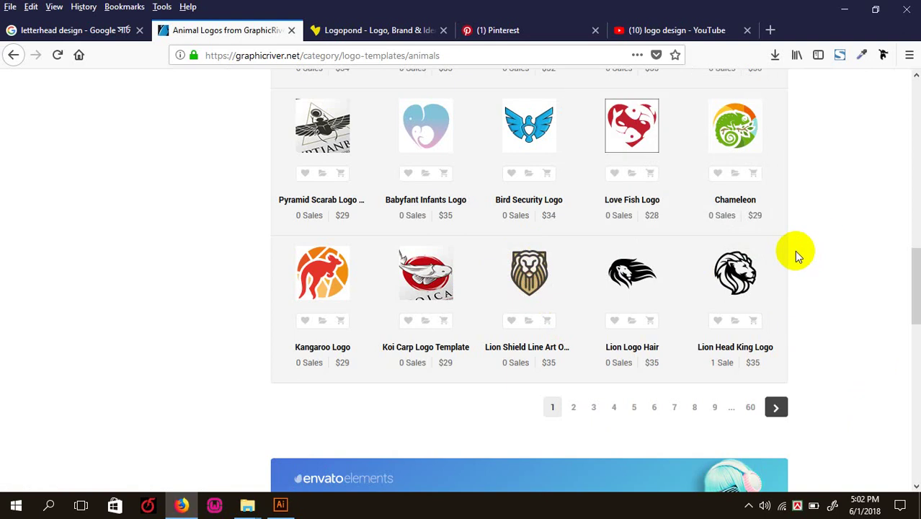
scroll(796, 255, "up", 2)
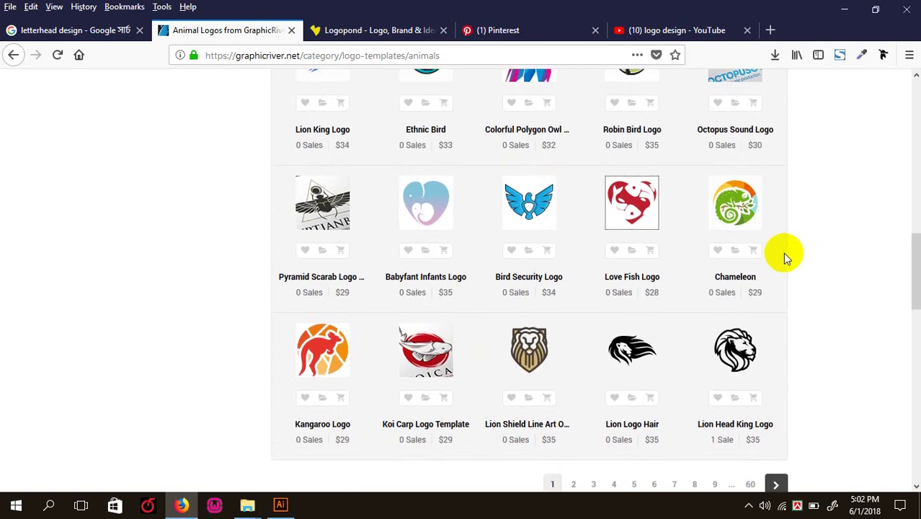
scroll(783, 256, "up", 4)
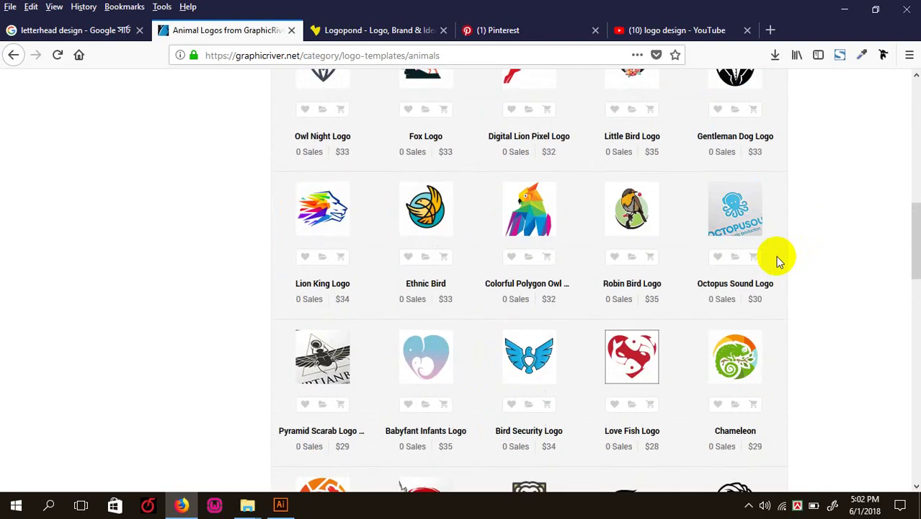
scroll(778, 261, "down", 4)
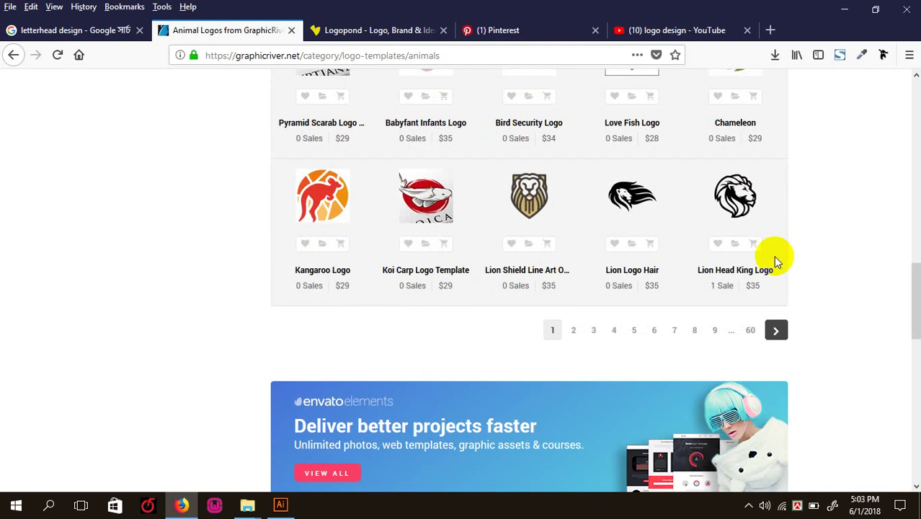
scroll(775, 261, "up", 1)
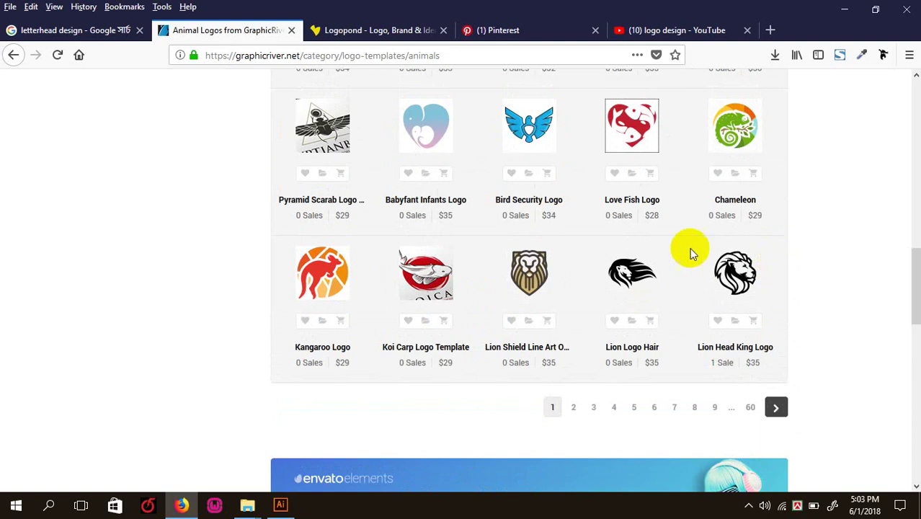
scroll(470, 273, "up", 4)
scroll(485, 272, "up", 5)
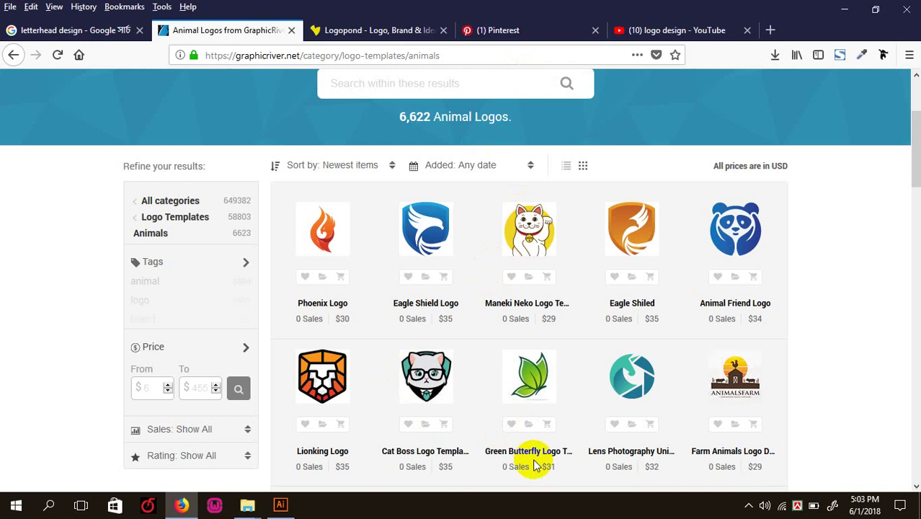
- Scroll back up from the animal logos and open the Food category under Logos
scroll(533, 378, "down", 3)
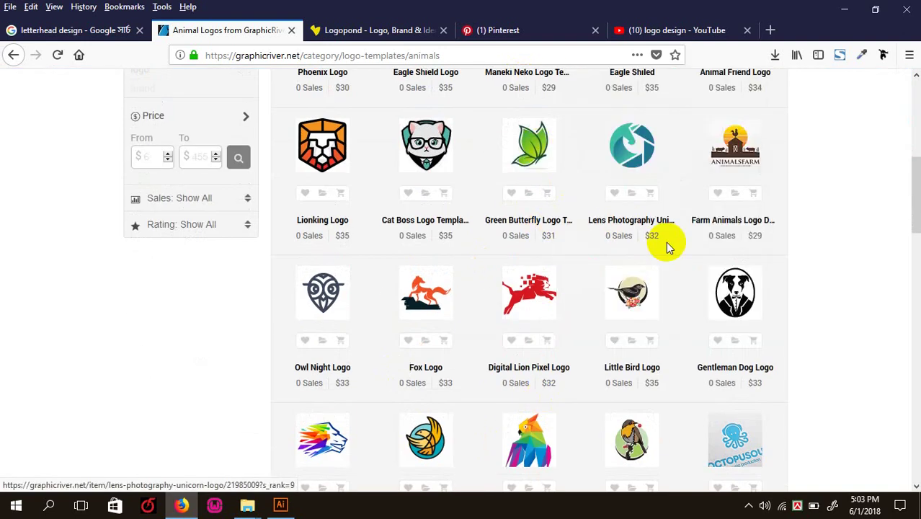
mouse_move(540, 152)
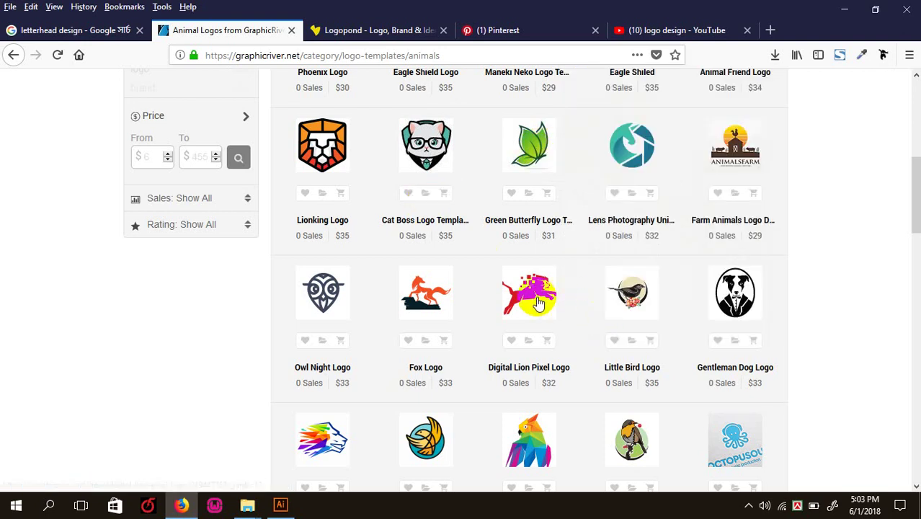
mouse_move(555, 278)
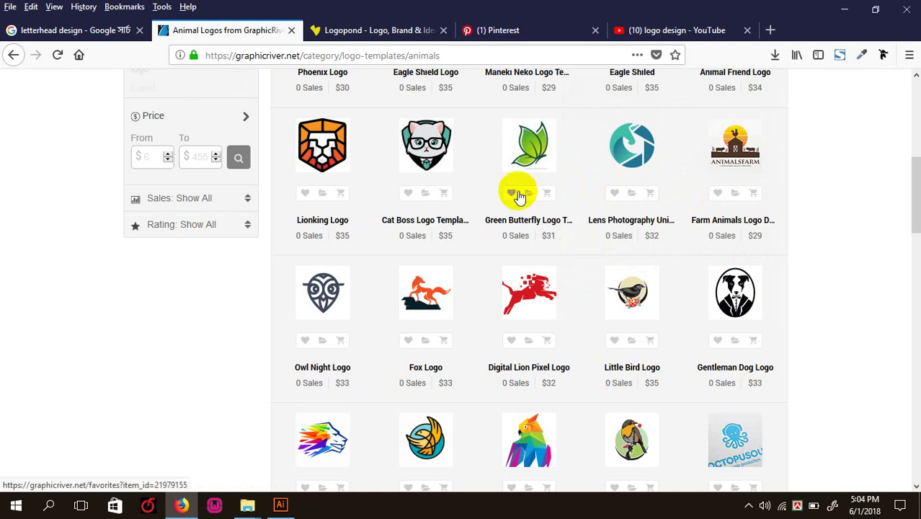
scroll(515, 185, "up", 2)
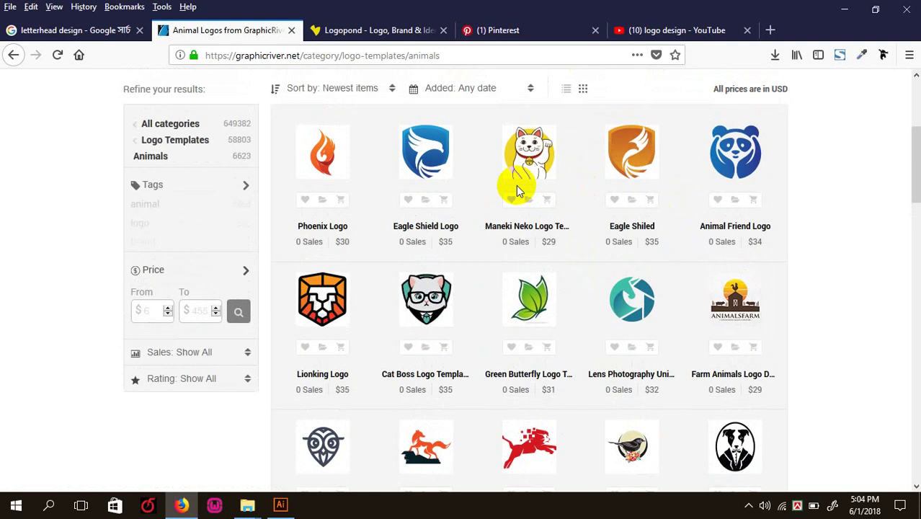
scroll(516, 191, "up", 2)
scroll(516, 191, "down", 3)
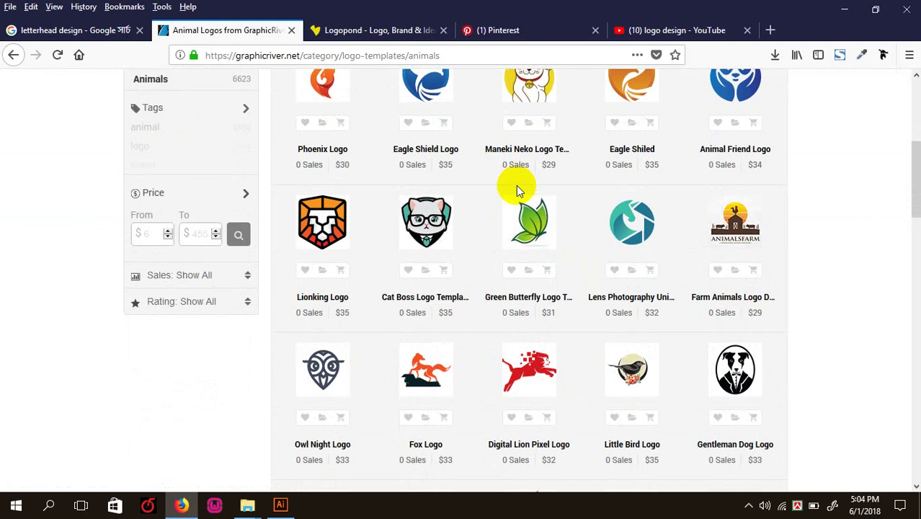
scroll(516, 187, "down", 3)
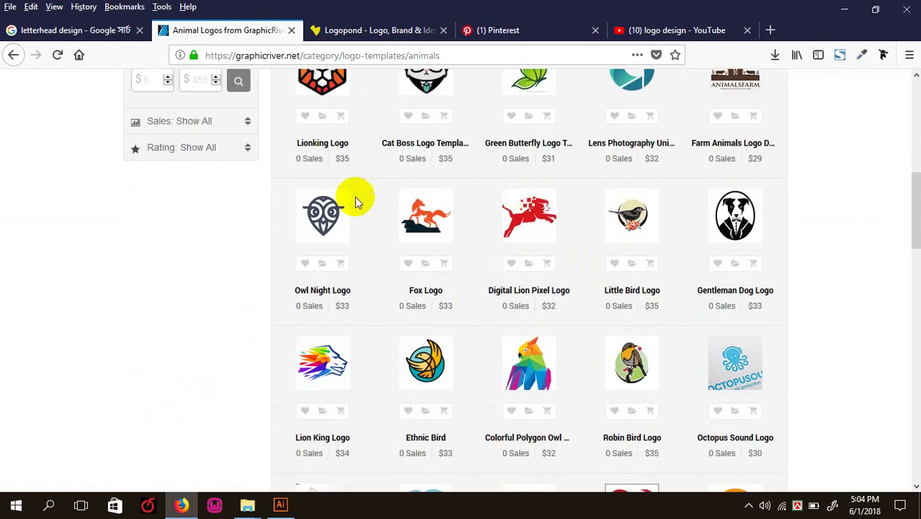
scroll(319, 232, "up", 5)
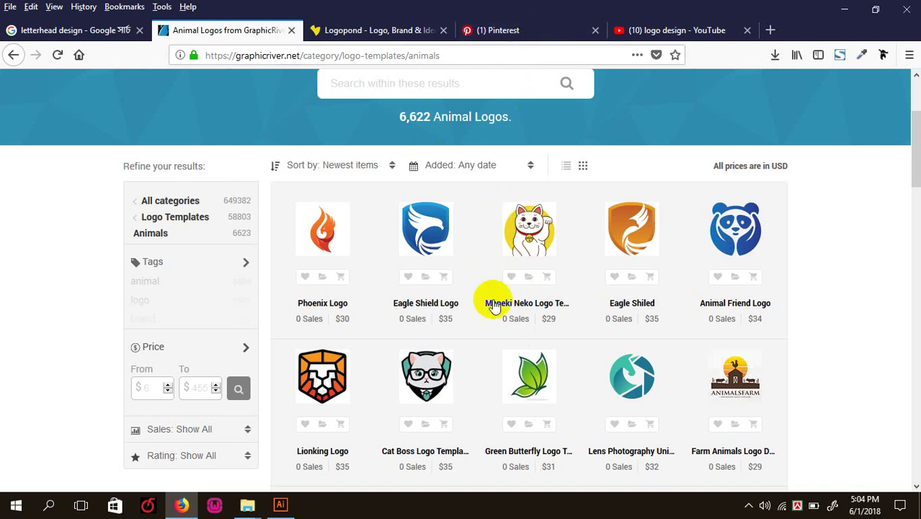
scroll(508, 126, "up", 2)
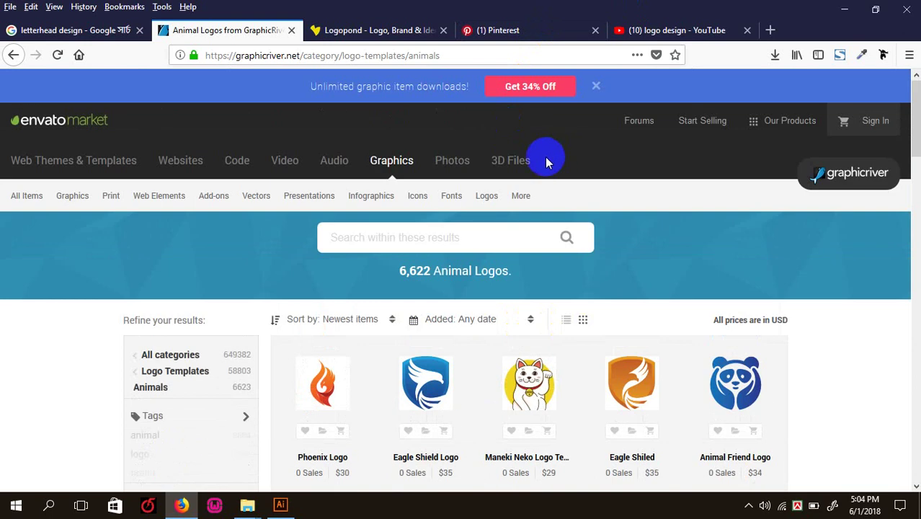
mouse_move(502, 201)
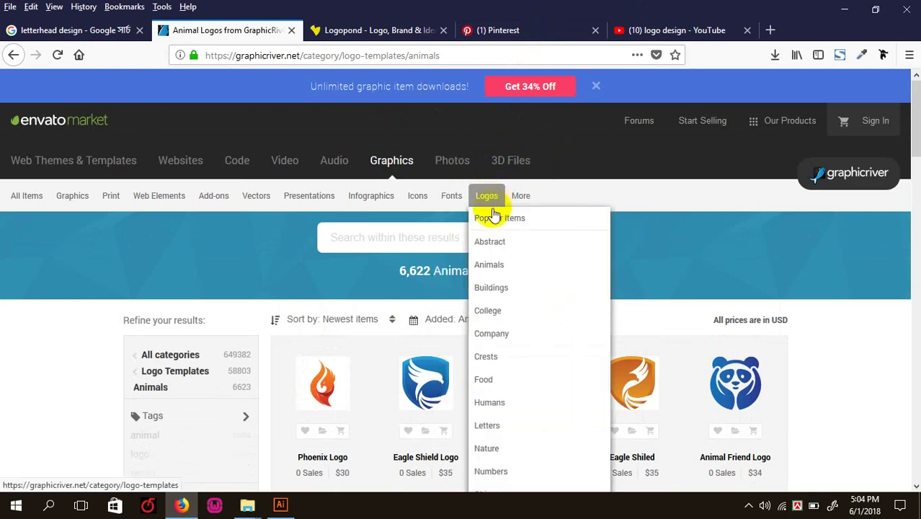
left_click(494, 377)
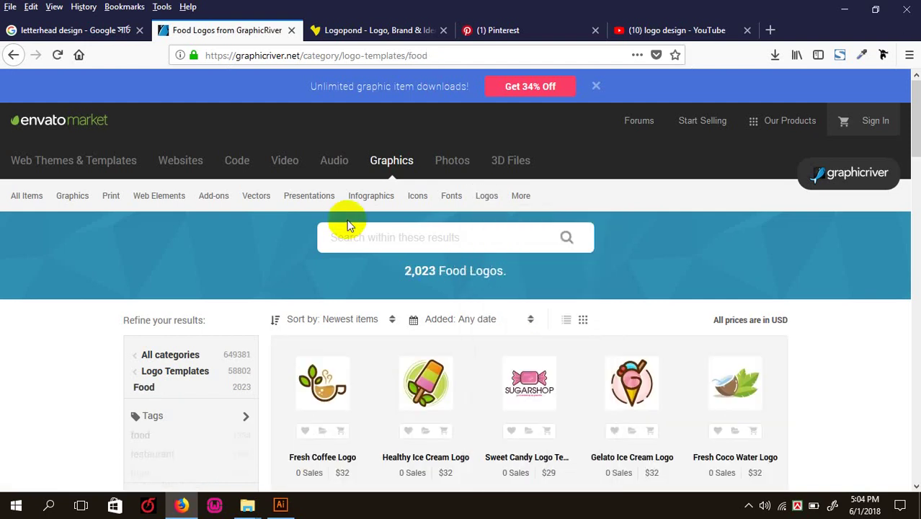
- Scroll through the Food Logos grid previewing templates, then switch to the Logopond gallery
scroll(353, 260, "down", 2)
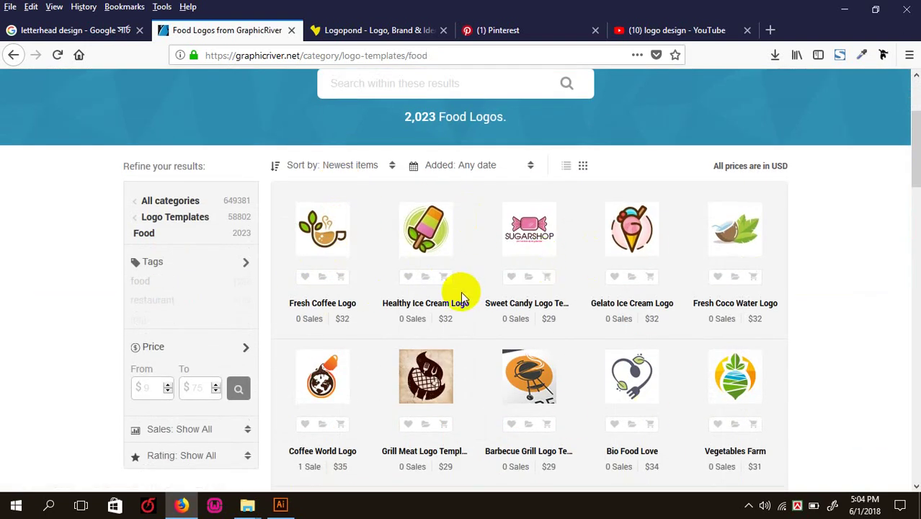
mouse_move(427, 229)
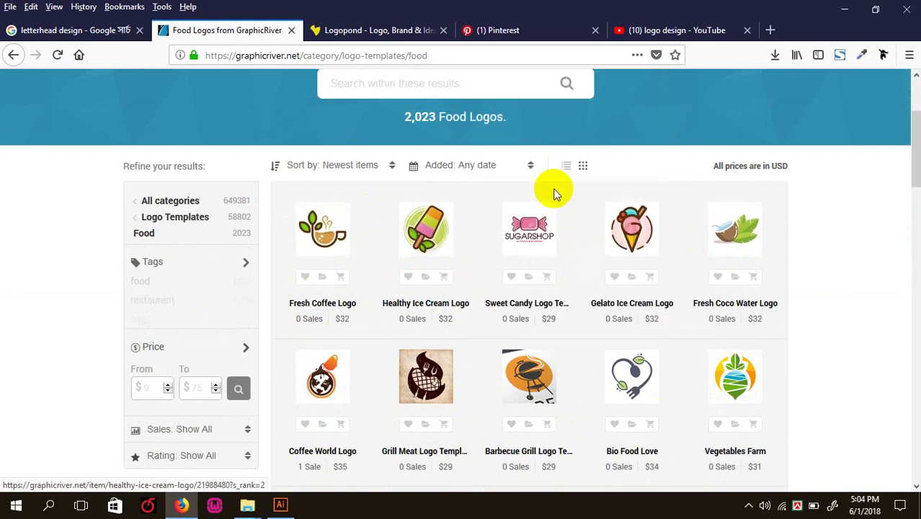
mouse_move(338, 241)
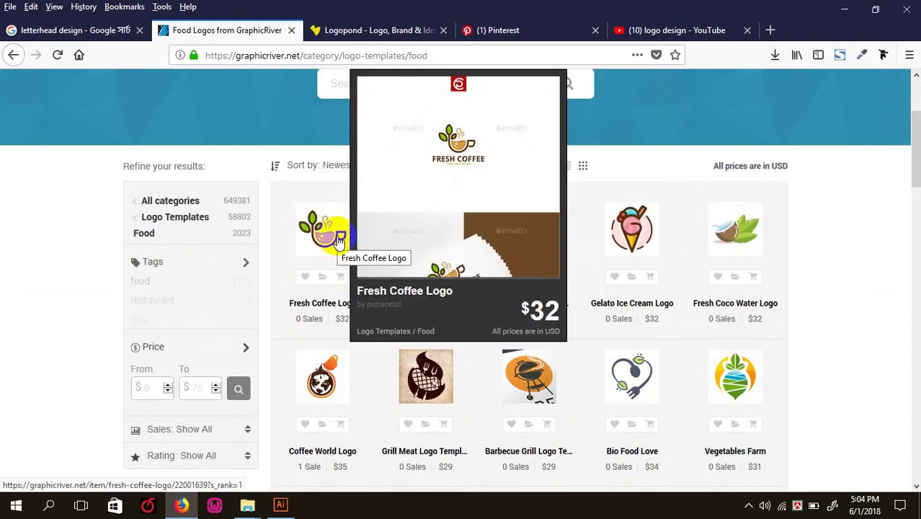
scroll(611, 254, "down", 3)
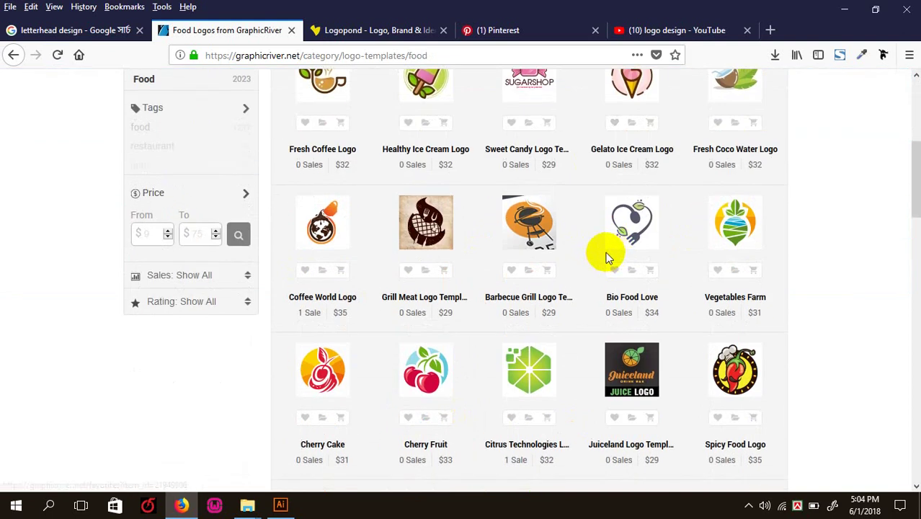
mouse_move(410, 380)
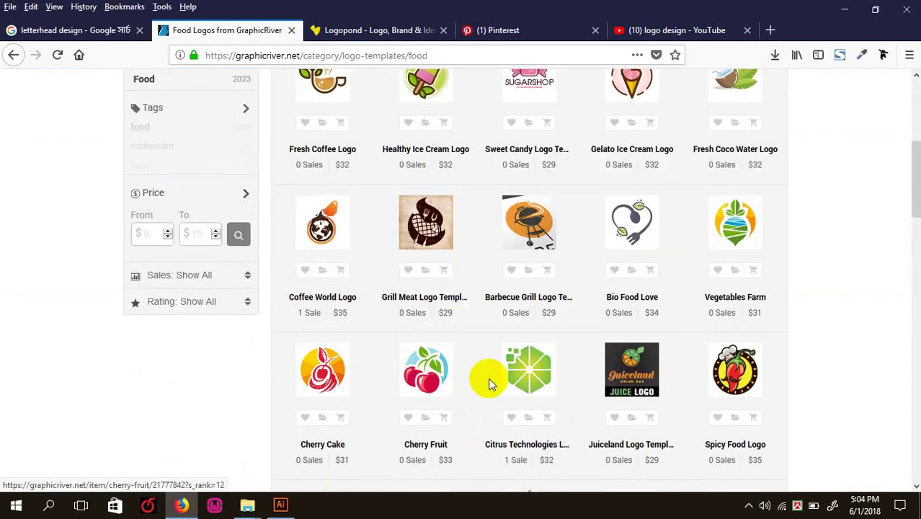
scroll(442, 377, "down", 4)
mouse_move(444, 379)
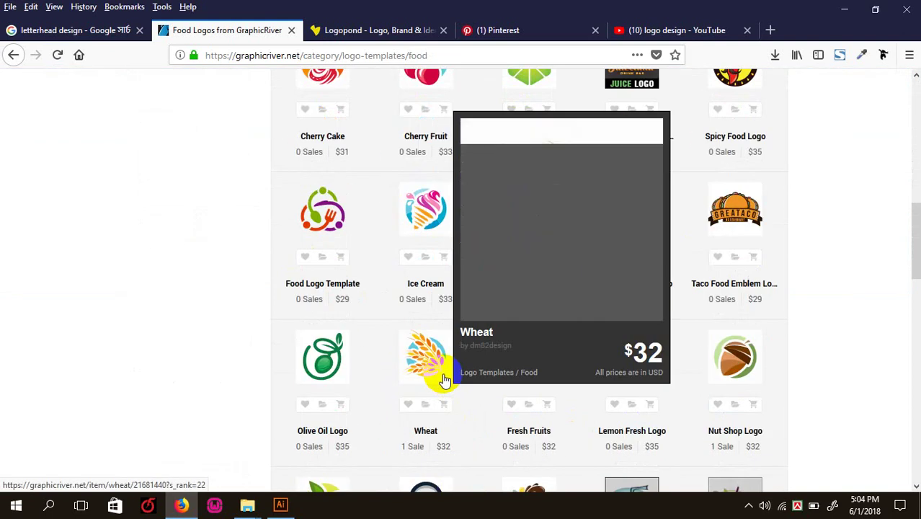
scroll(444, 380, "up", 10)
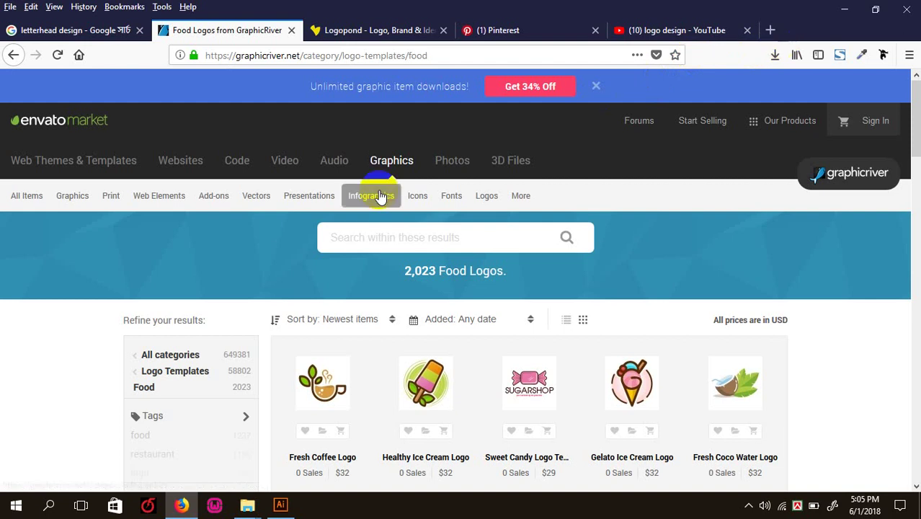
left_click(356, 30)
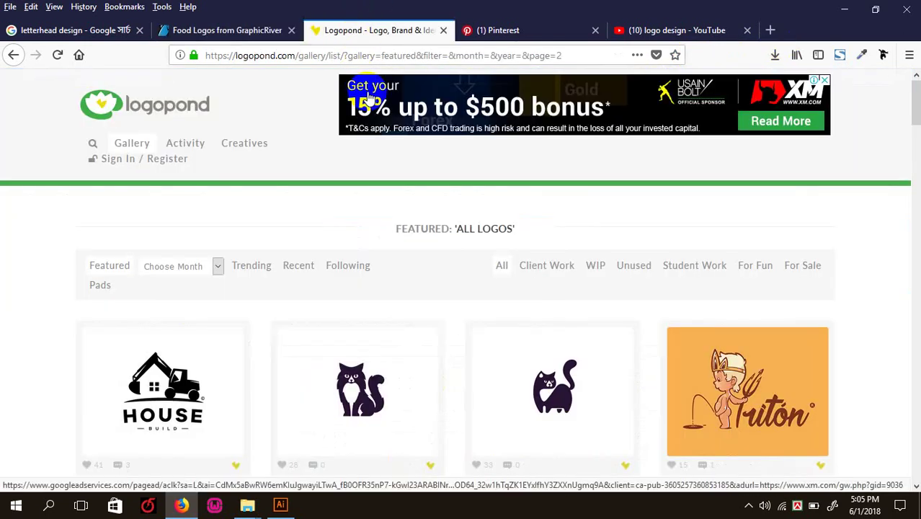
- Browse Logopond's featured gallery, viewing the Aurelius logo, then return to GraphicRiver's Food Logos
scroll(205, 318, "down", 5)
scroll(205, 317, "up", 3)
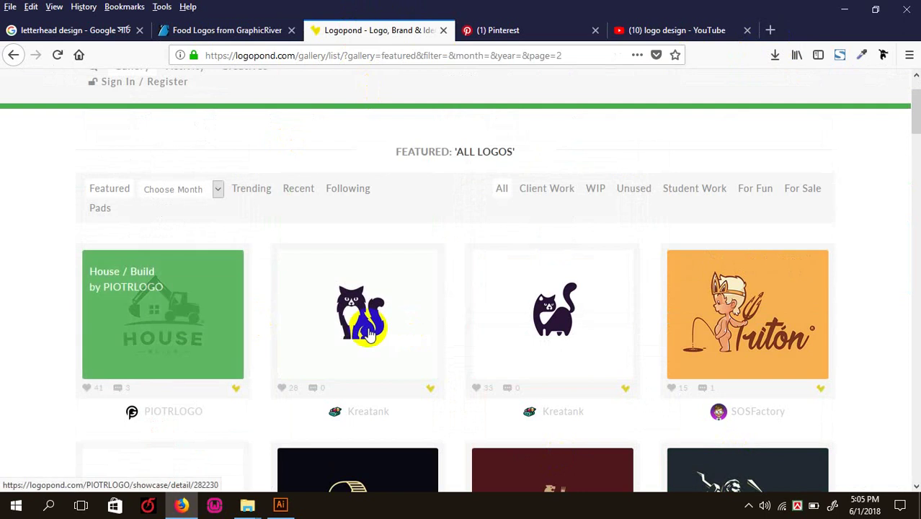
scroll(823, 330, "down", 1)
scroll(395, 315, "down", 3)
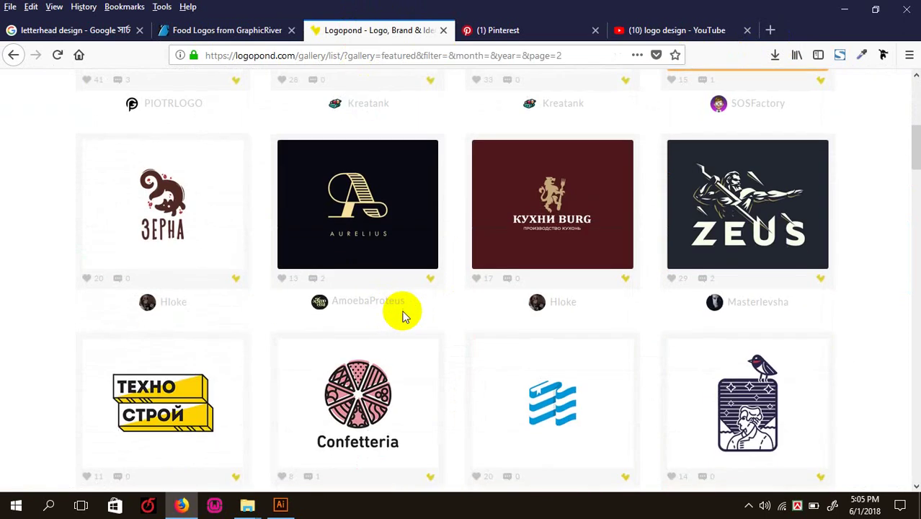
left_click(394, 221)
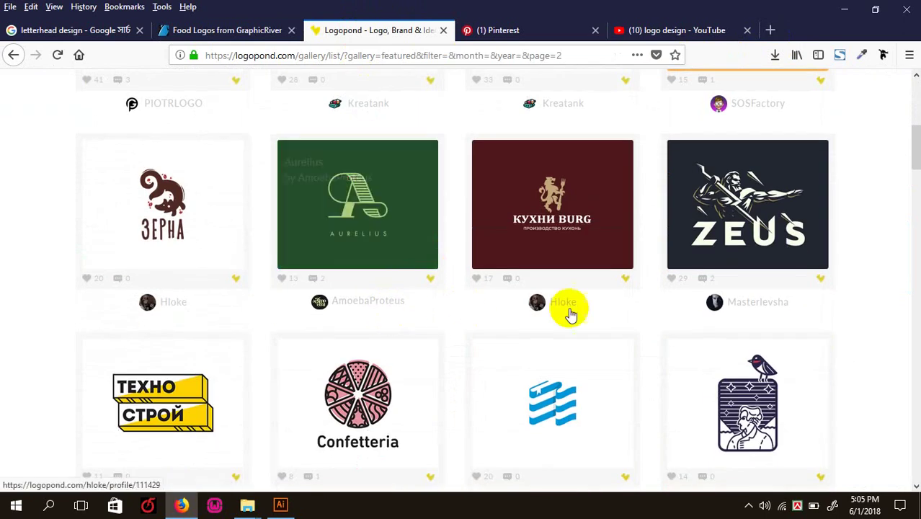
scroll(464, 300, "down", 5)
scroll(347, 286, "down", 3)
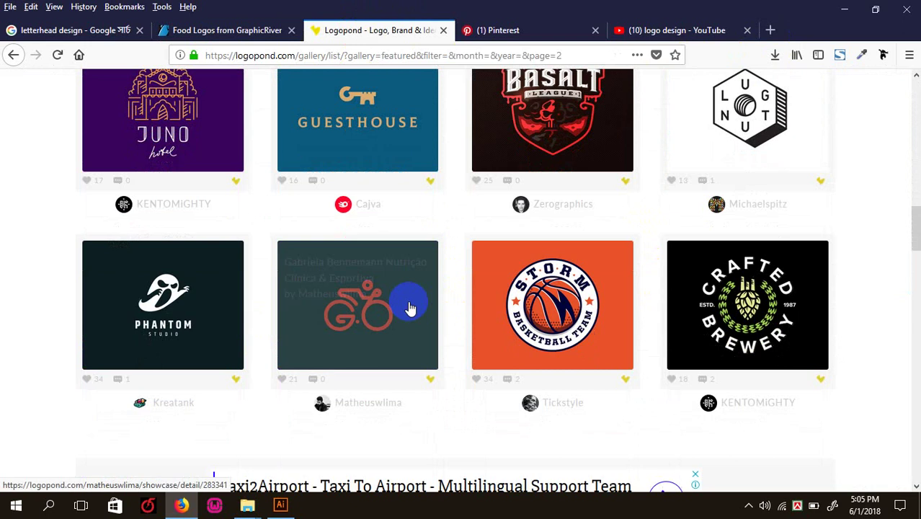
scroll(369, 281, "up", 3)
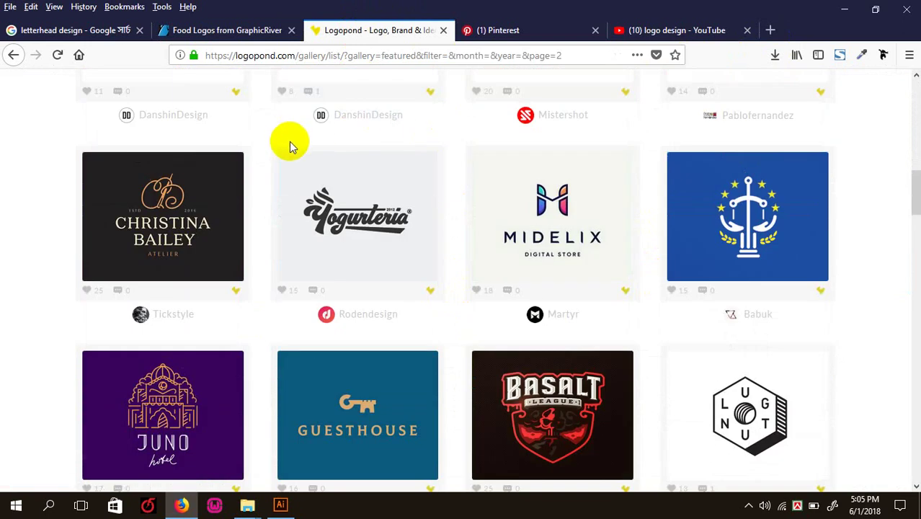
left_click(200, 30)
- Open GraphicRiver's Letters logo category from the Logos menu
left_click(406, 235)
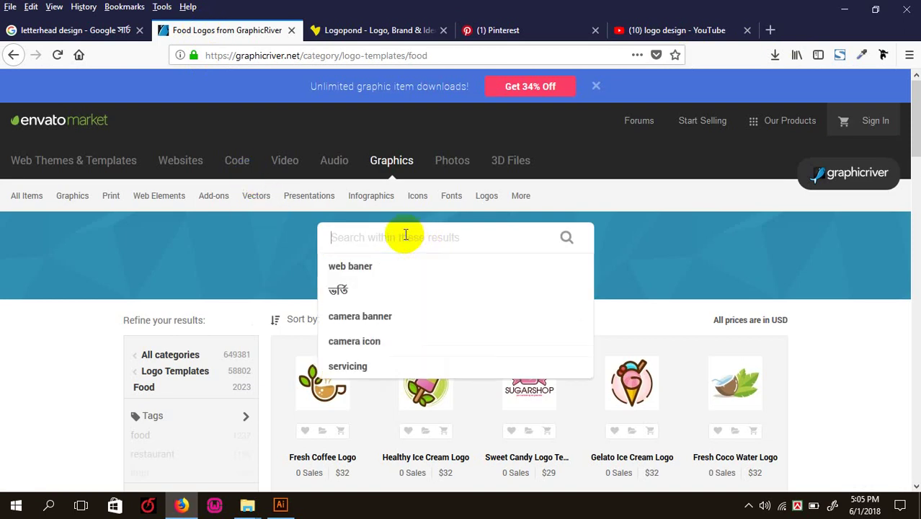
mouse_move(486, 195)
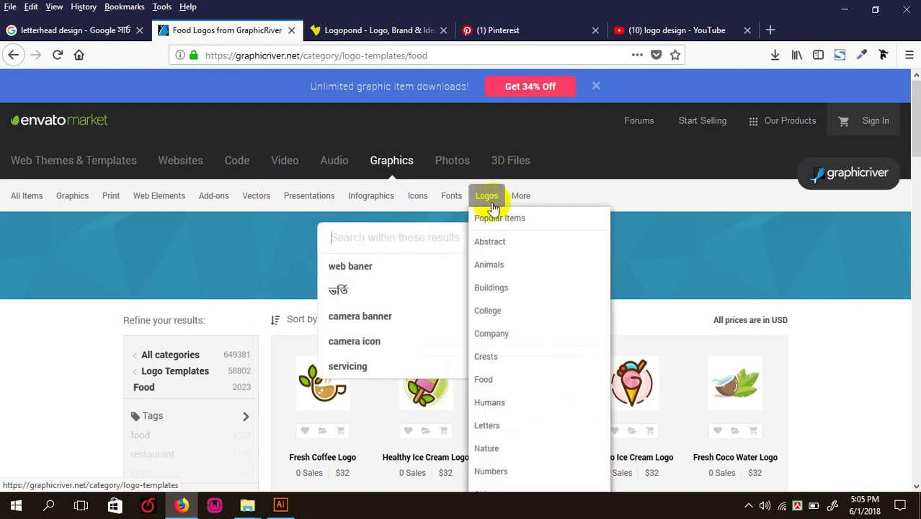
left_click(499, 430)
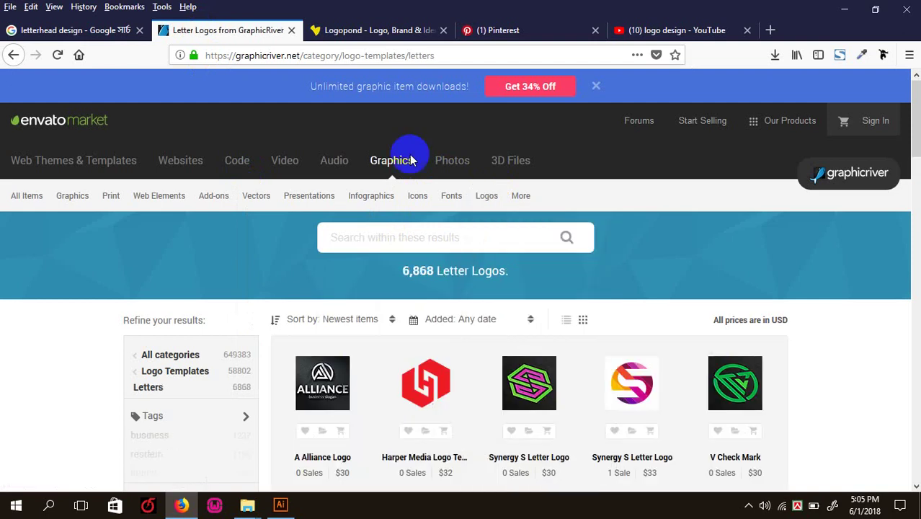
scroll(432, 311, "down", 3)
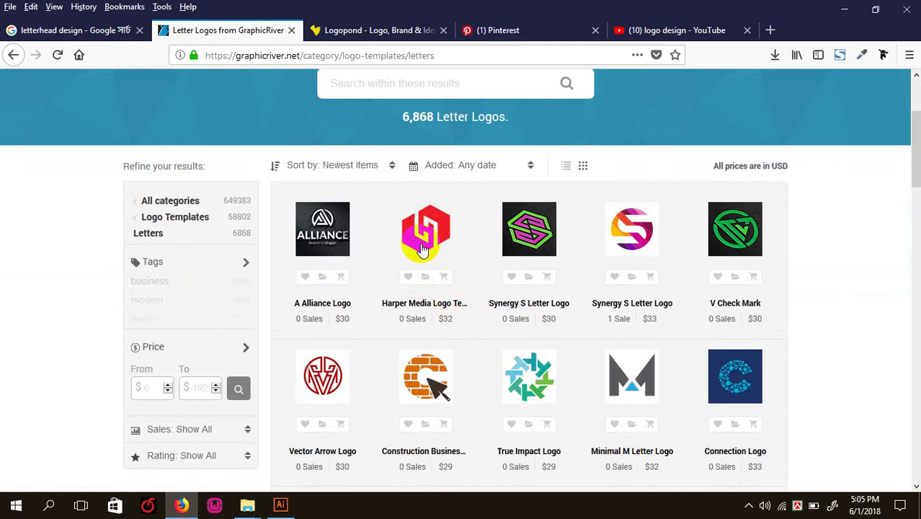
- Open the A Alliance Logo and Connection Logo items in new tabs
right_click(328, 236)
left_click(393, 241)
scroll(482, 266, "down", 6)
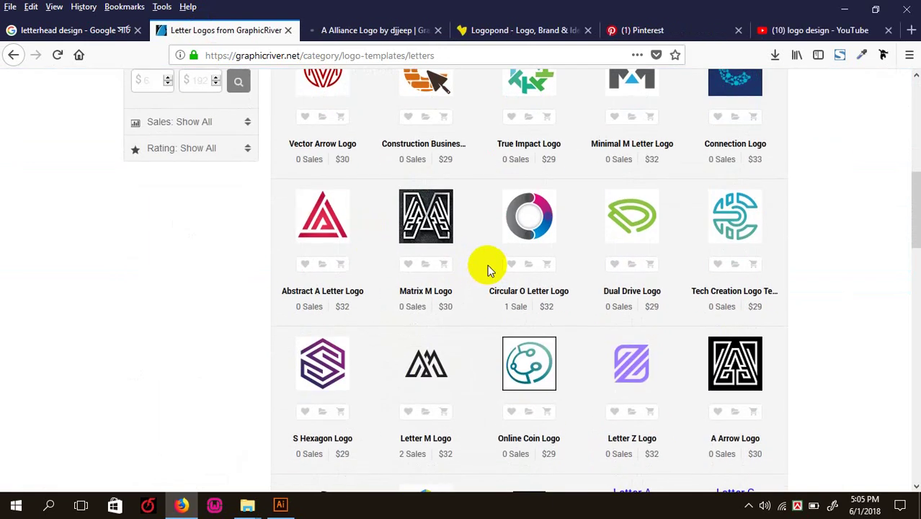
scroll(488, 269, "up", 5)
right_click(723, 376)
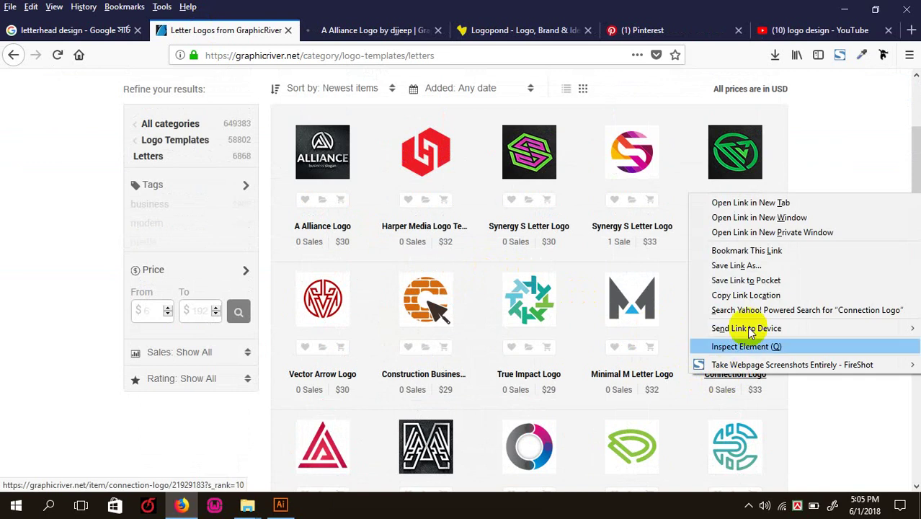
left_click(724, 202)
scroll(655, 230, "down", 5)
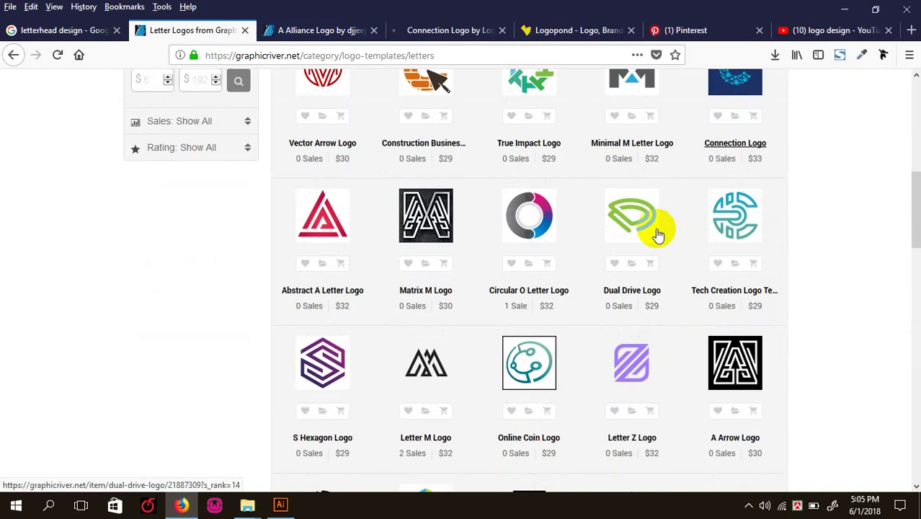
scroll(652, 232, "down", 9)
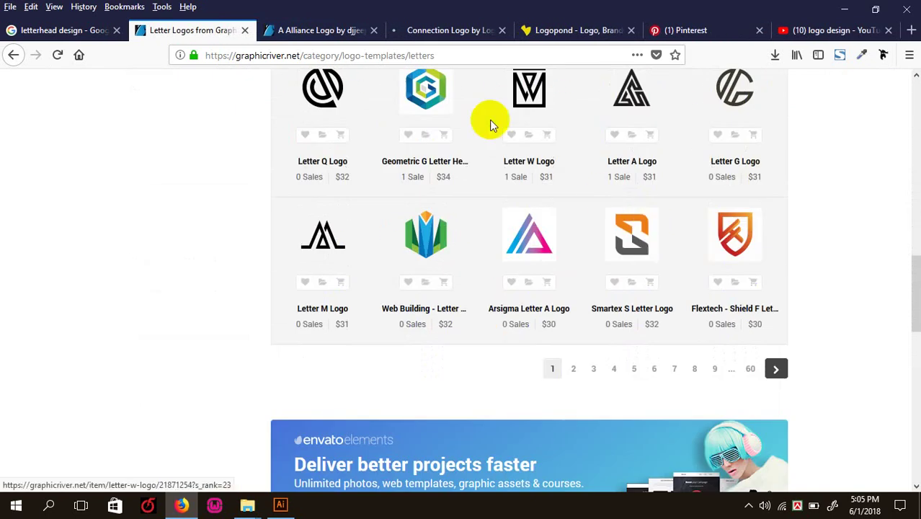
- Review the Connection Logo ($33) and A Alliance Logo ($30) pages, ending on Connection Logo
left_click(439, 30)
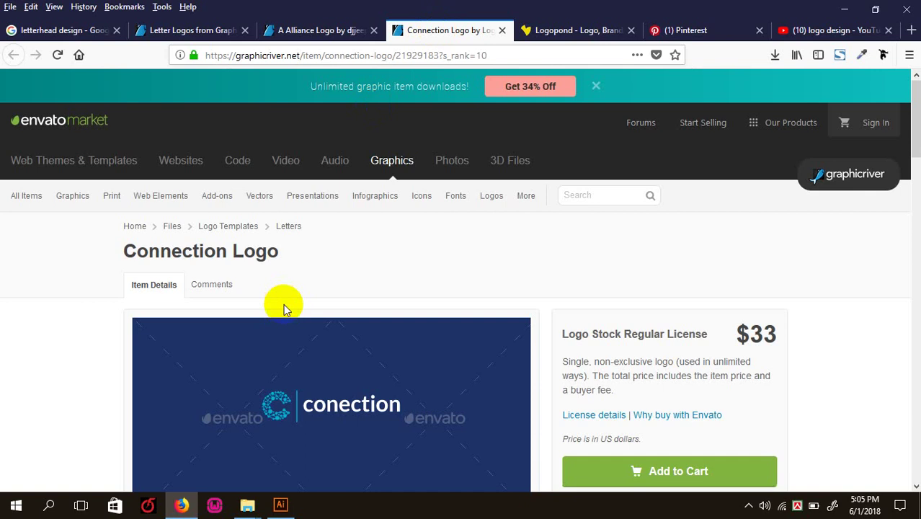
scroll(283, 309, "down", 6)
scroll(283, 309, "up", 10)
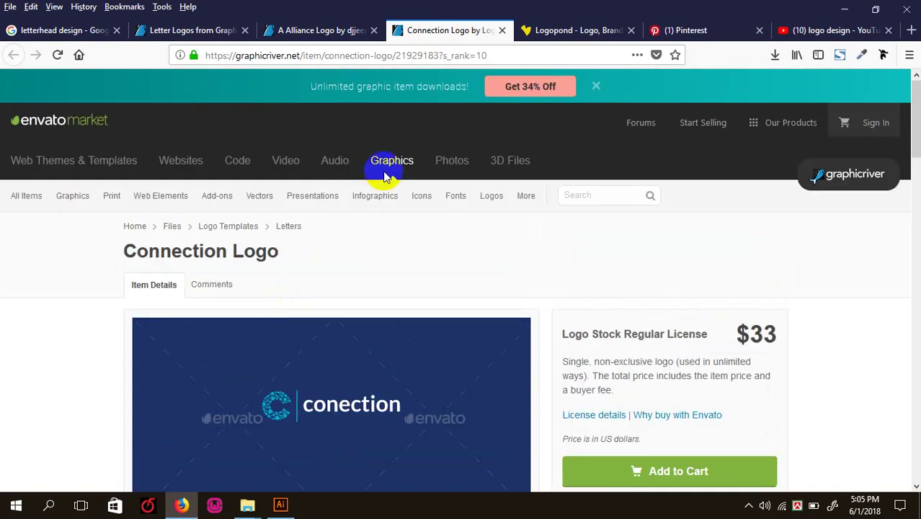
left_click(565, 34)
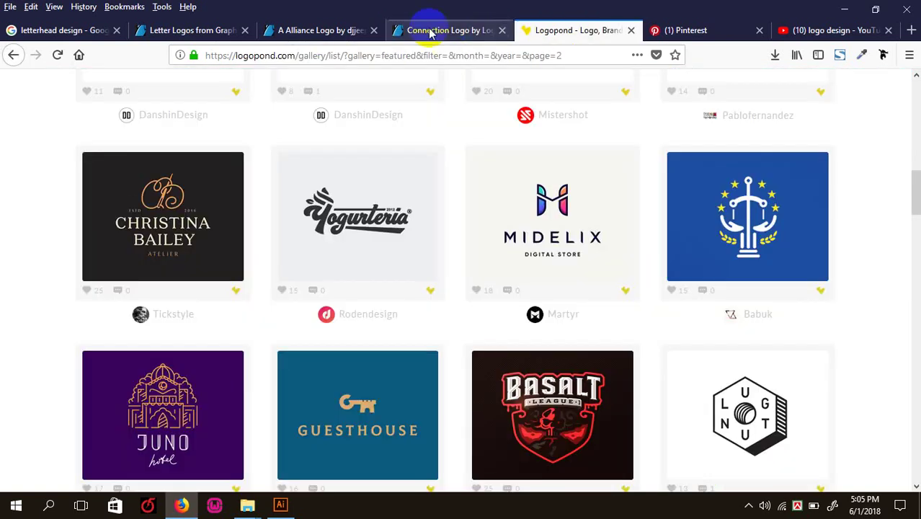
left_click(321, 30)
scroll(361, 250, "down", 1)
scroll(360, 250, "down", 2)
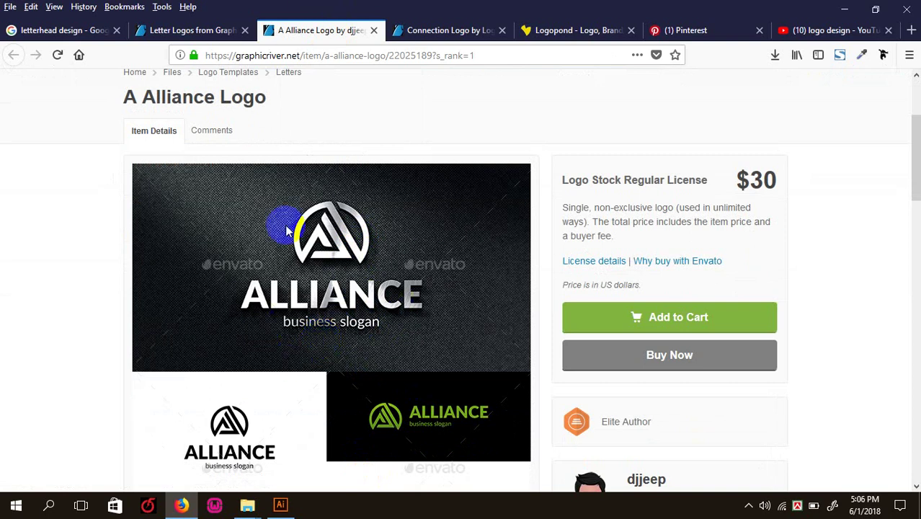
scroll(339, 302, "down", 5)
scroll(339, 317, "down", 1)
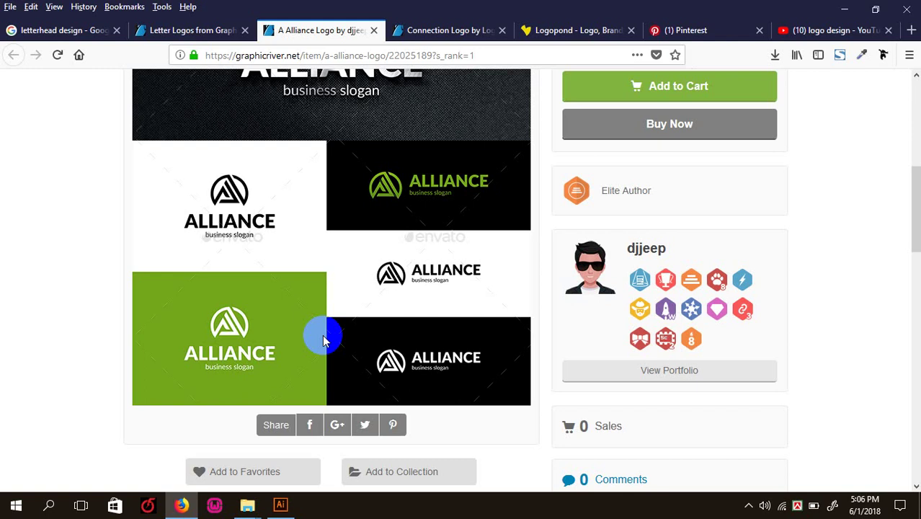
scroll(321, 330, "up", 3)
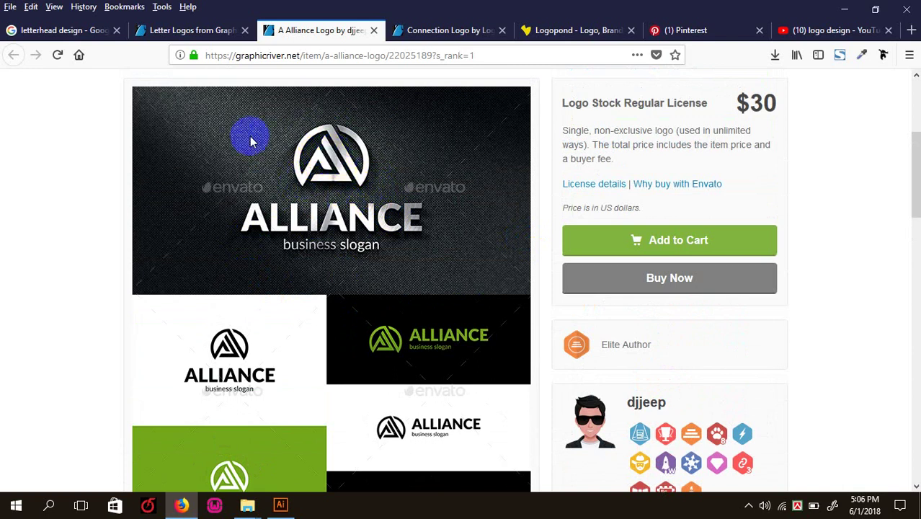
scroll(288, 216, "down", 5)
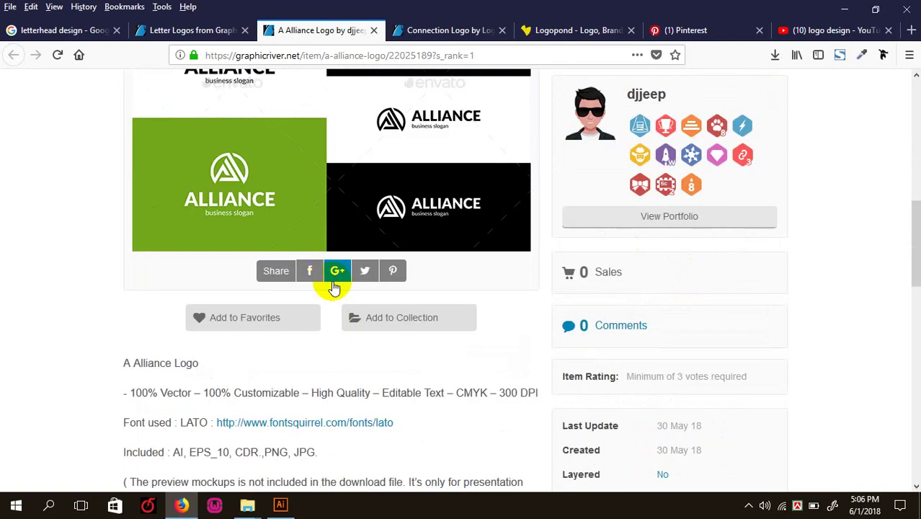
scroll(417, 174, "up", 2)
left_click(436, 32)
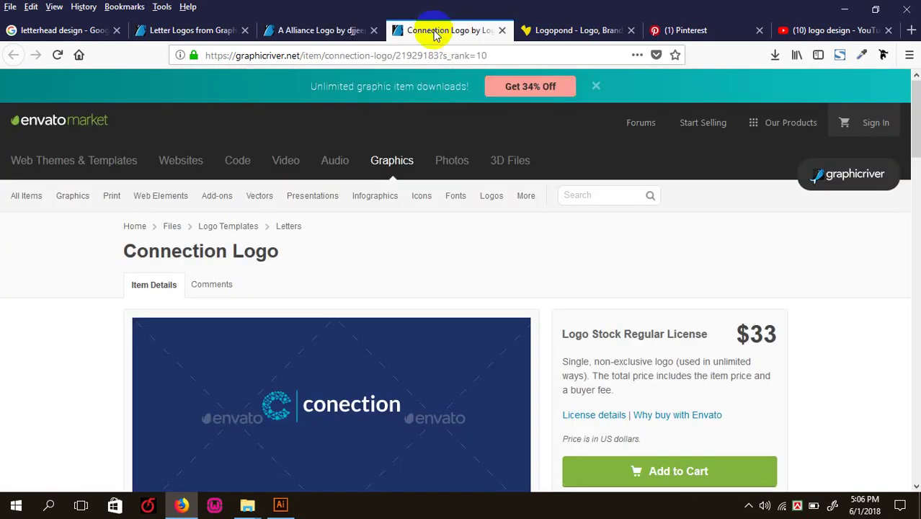
- Scroll through the Connection Logo preview variants, then switch to the YouTube logo design results
scroll(359, 265, "down", 3)
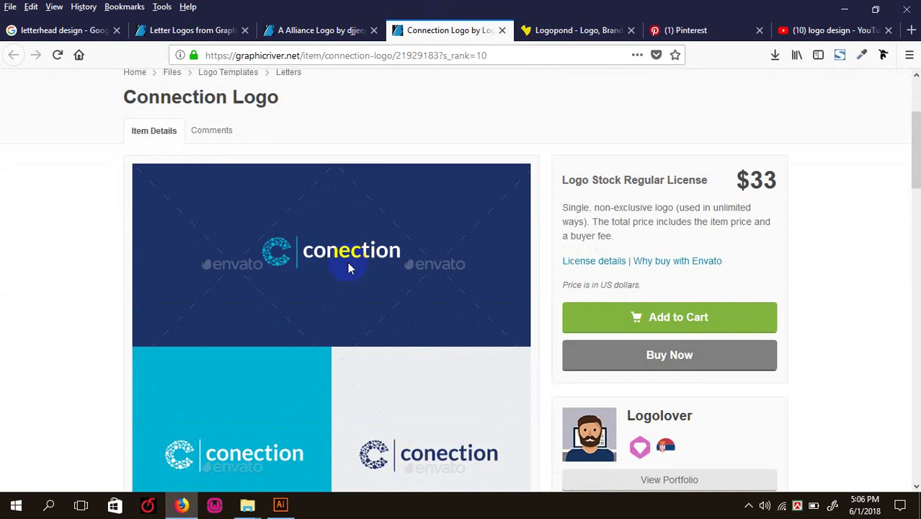
scroll(349, 267, "down", 3)
scroll(344, 258, "up", 3)
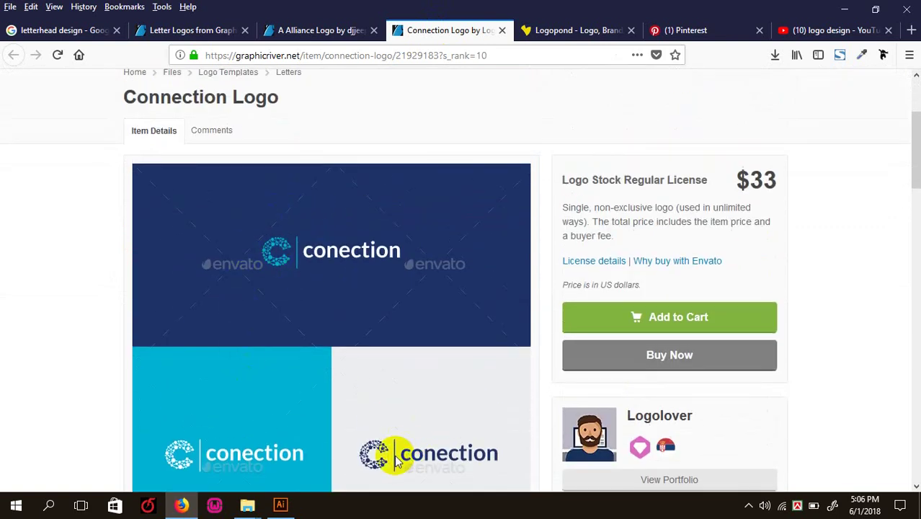
scroll(391, 433, "down", 6)
scroll(317, 350, "down", 4)
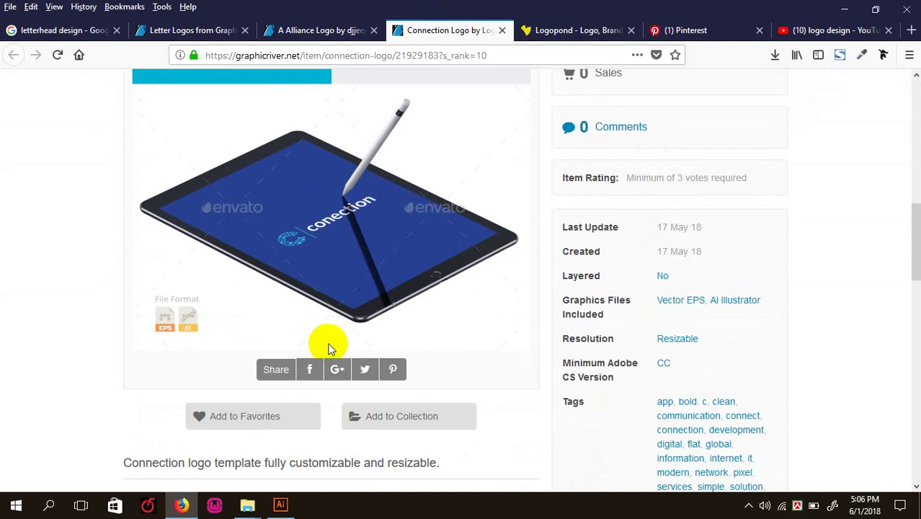
scroll(327, 346, "up", 9)
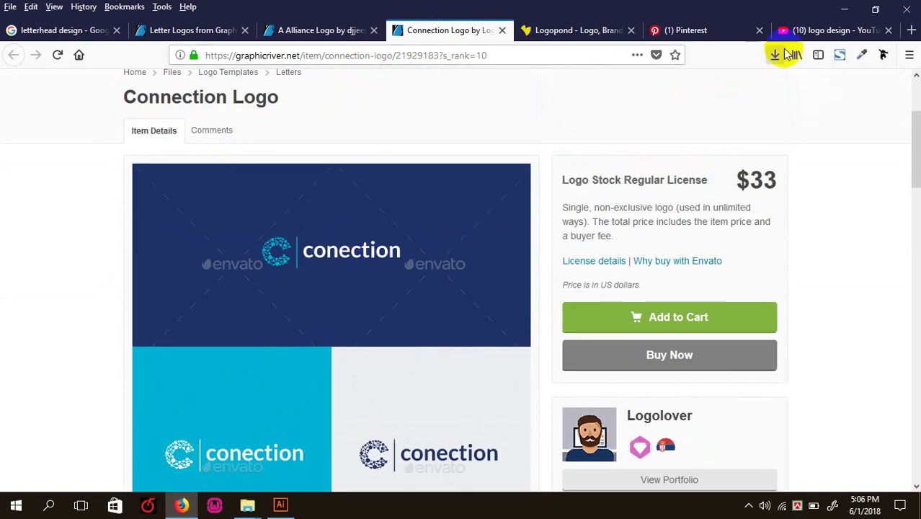
left_click(833, 35)
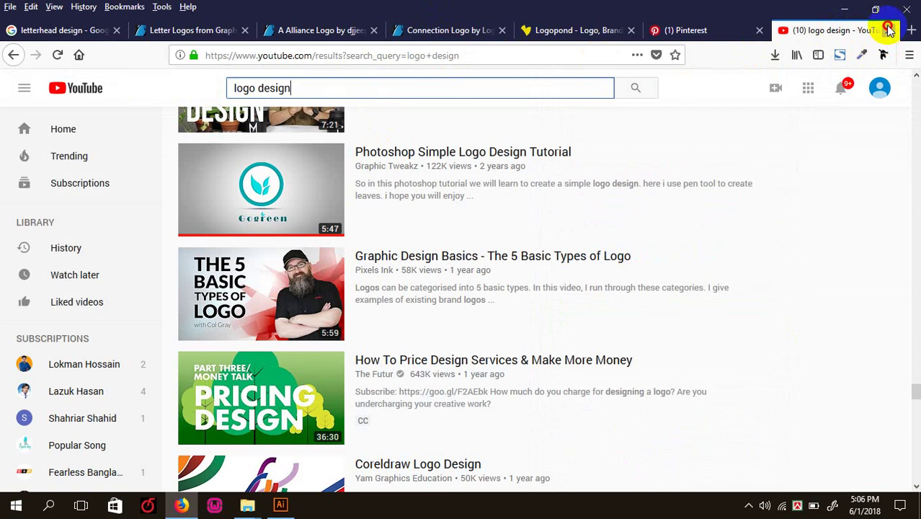
- Close the YouTube results and load the Google homepage in a new tab
left_click(887, 31)
left_click(911, 31)
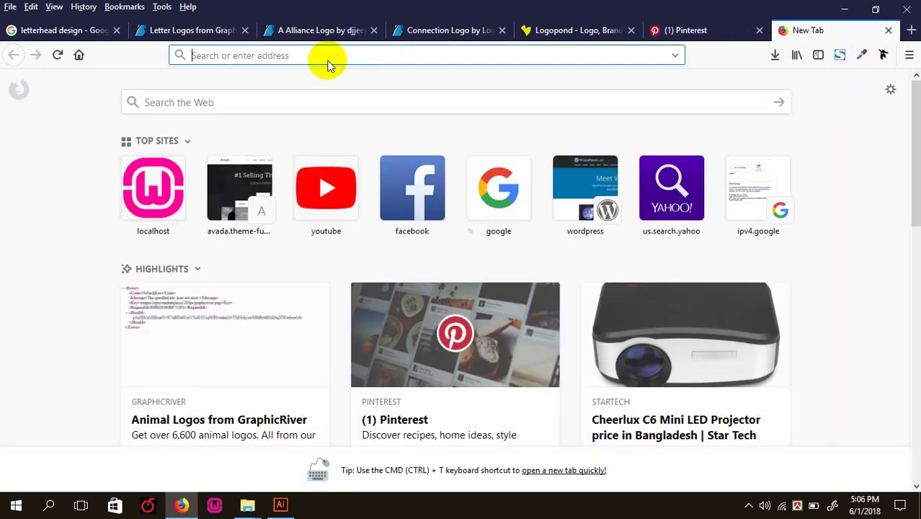
type("www")
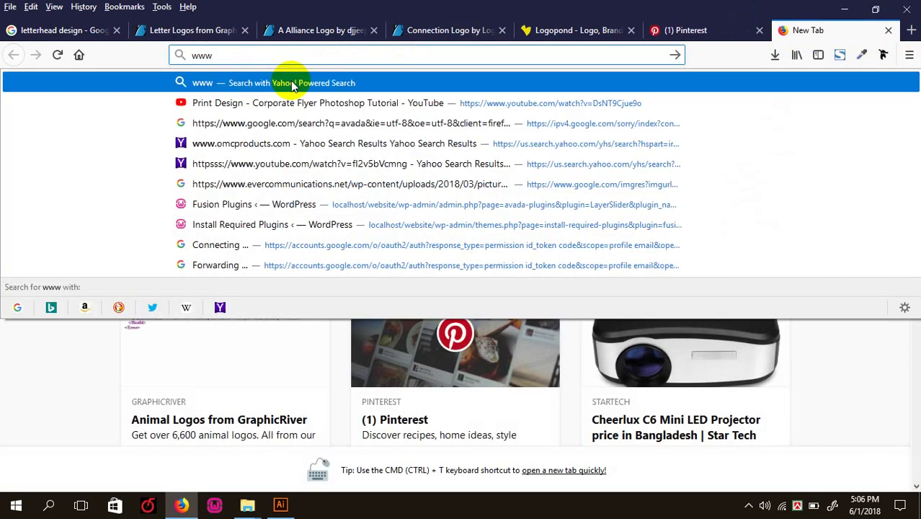
type(".g")
key("BackSpace")
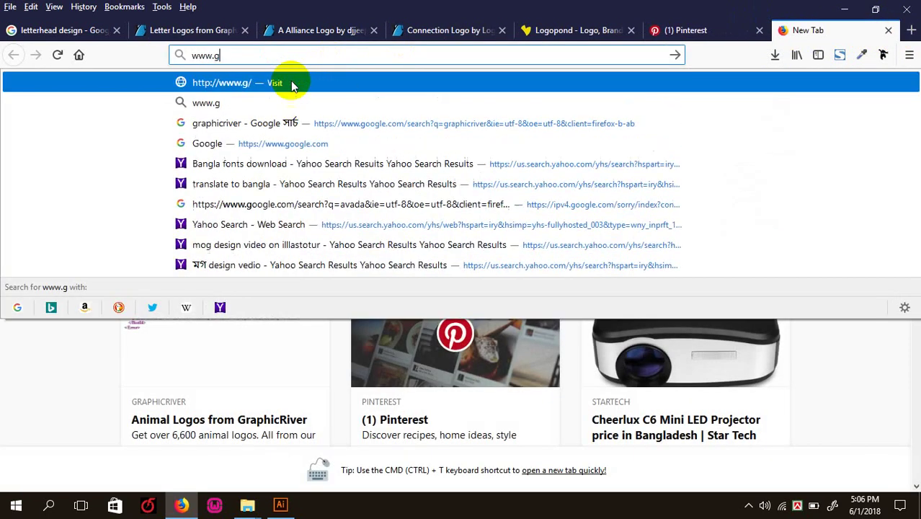
type("og")
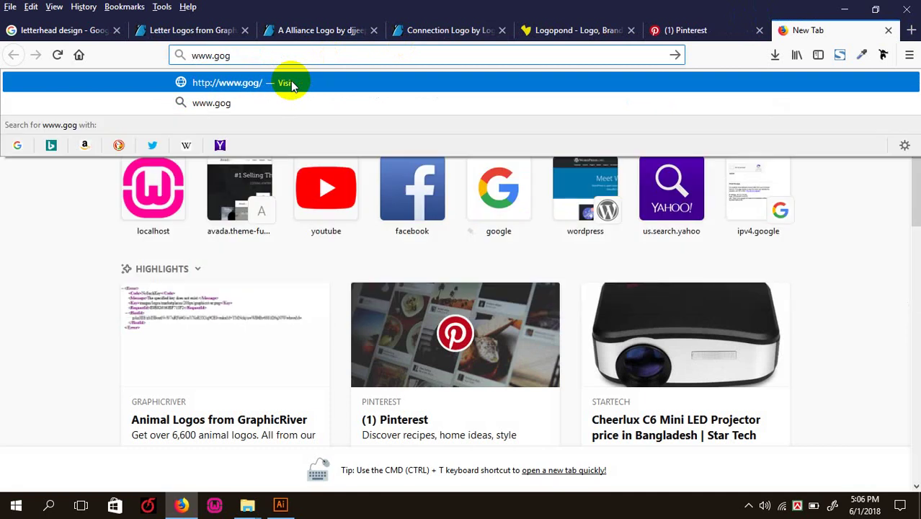
key("BackSpace")
key("BackSpace")
key("BackSpace")
type("go")
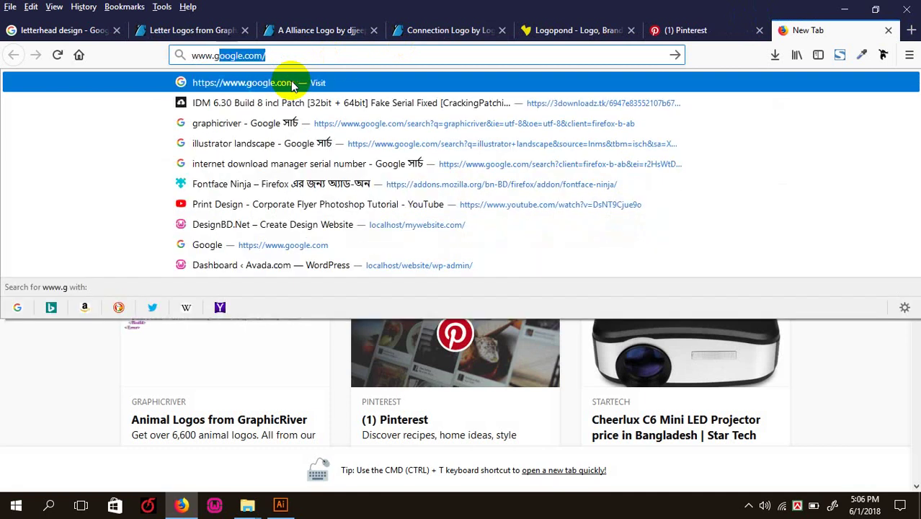
left_click(291, 84)
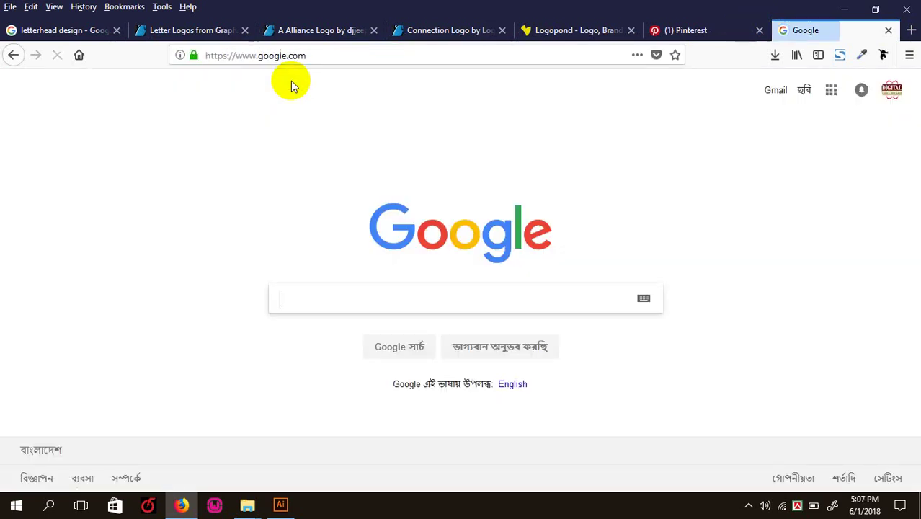
- Search Google for 'shutterstock', then return to GraphicRiver's Letter Logos listing
left_click(305, 301)
type("s")
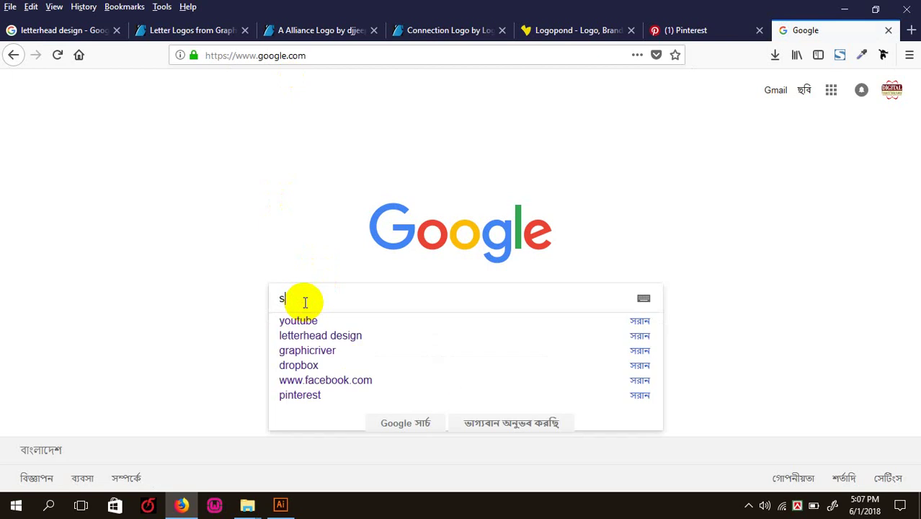
type("h")
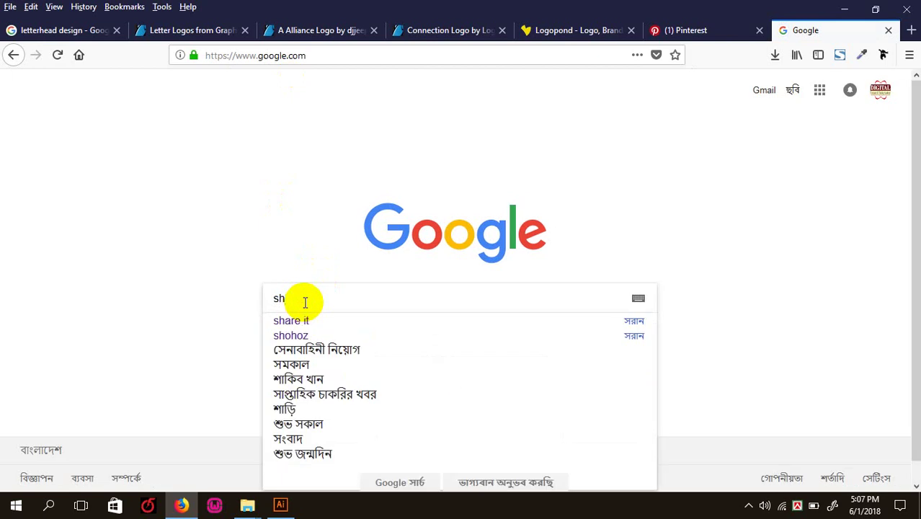
type("utt")
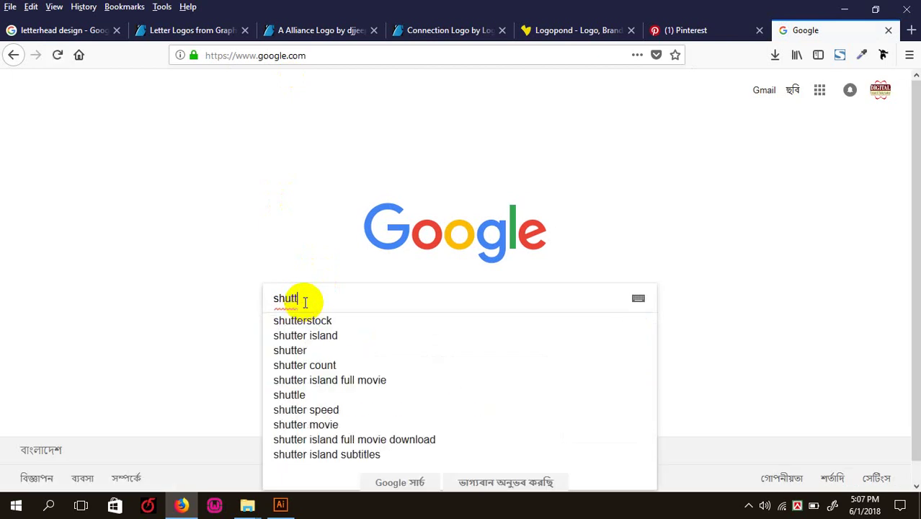
left_click(355, 319)
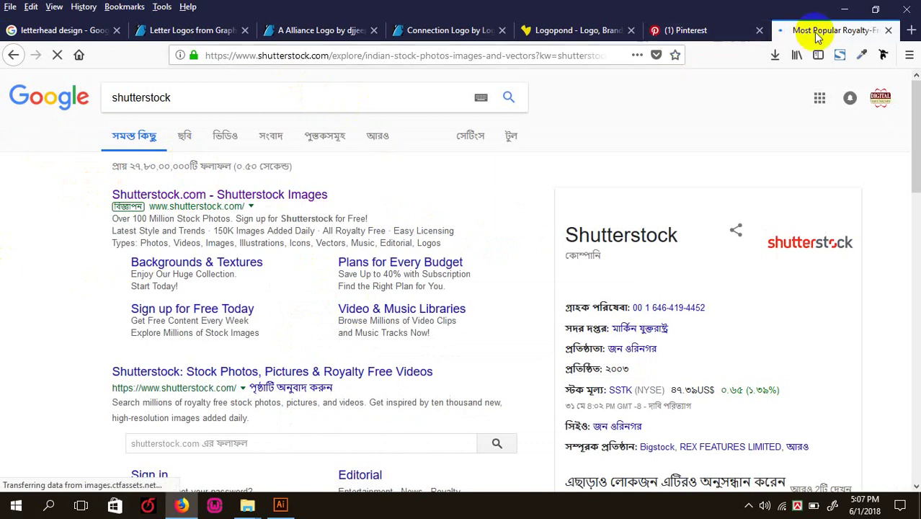
left_click(180, 30)
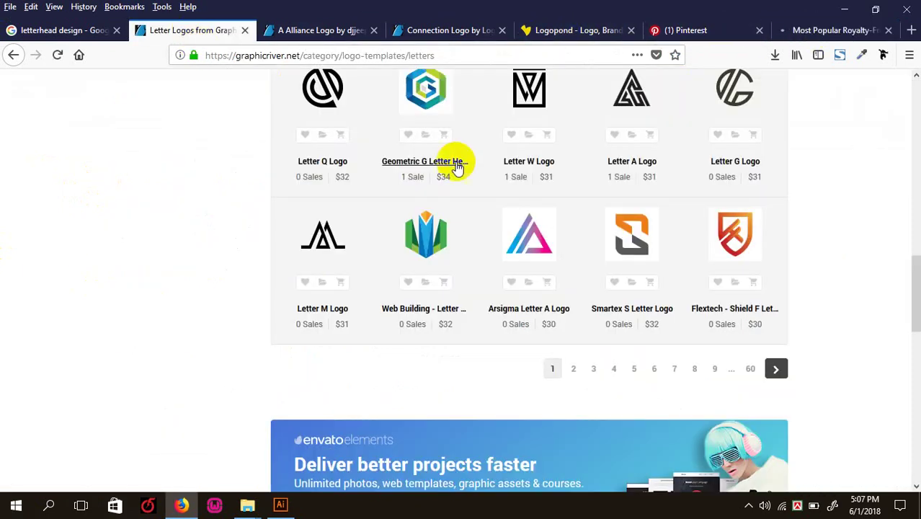
- Switch GraphicRiver's listing to the Buildings logo category (2,878 items), then bring Shutterstock forward
scroll(456, 161, "up", 3)
scroll(620, 119, "up", 10)
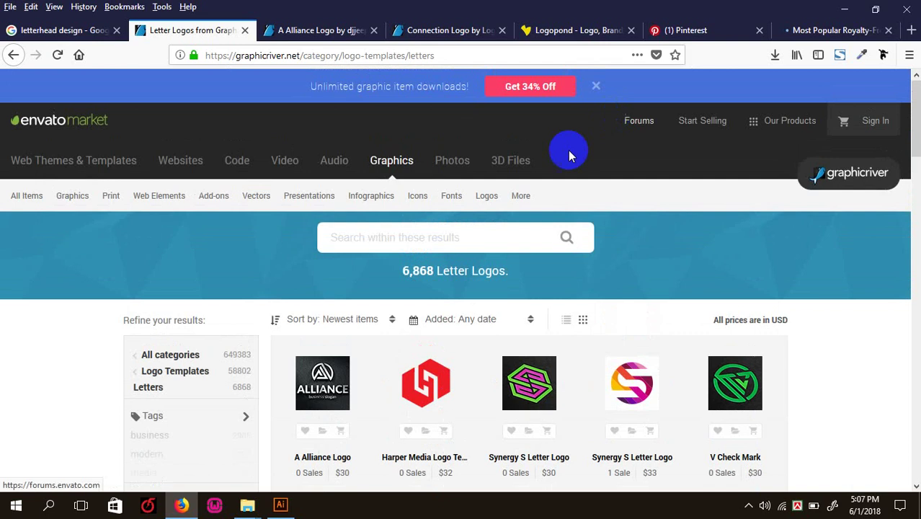
mouse_move(468, 204)
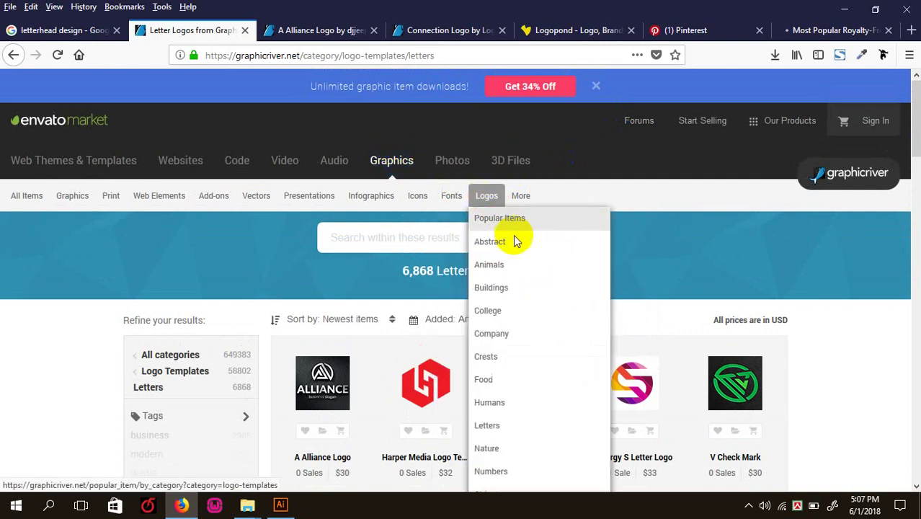
left_click(518, 289)
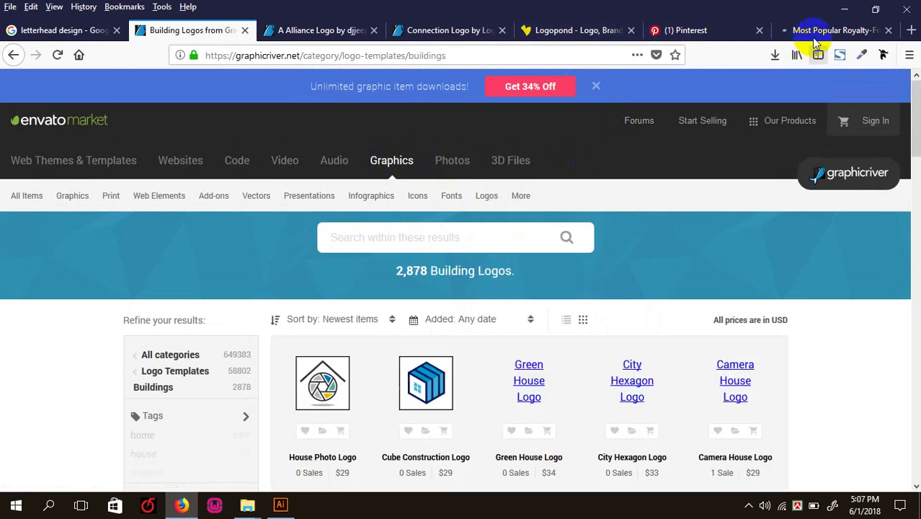
left_click(807, 30)
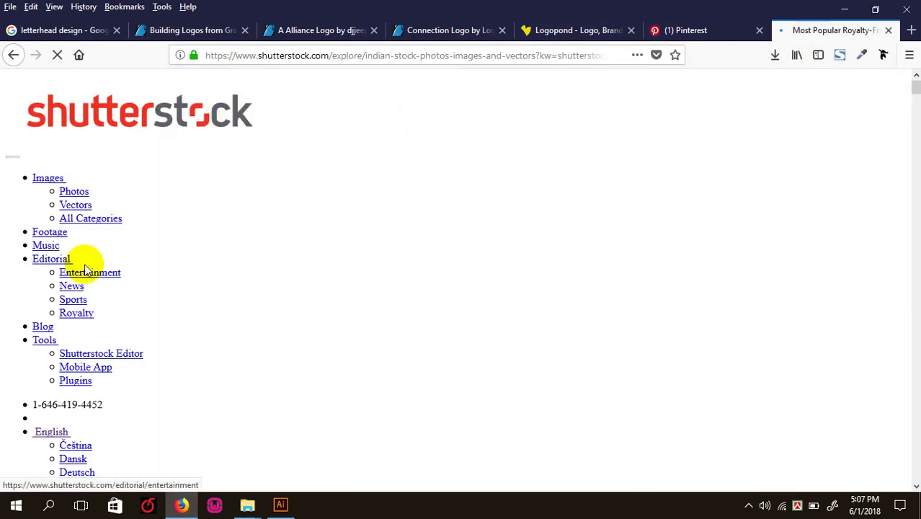
- Run a Shutterstock Images search for 'building'
scroll(499, 228, "down", 5)
scroll(445, 256, "up", 6)
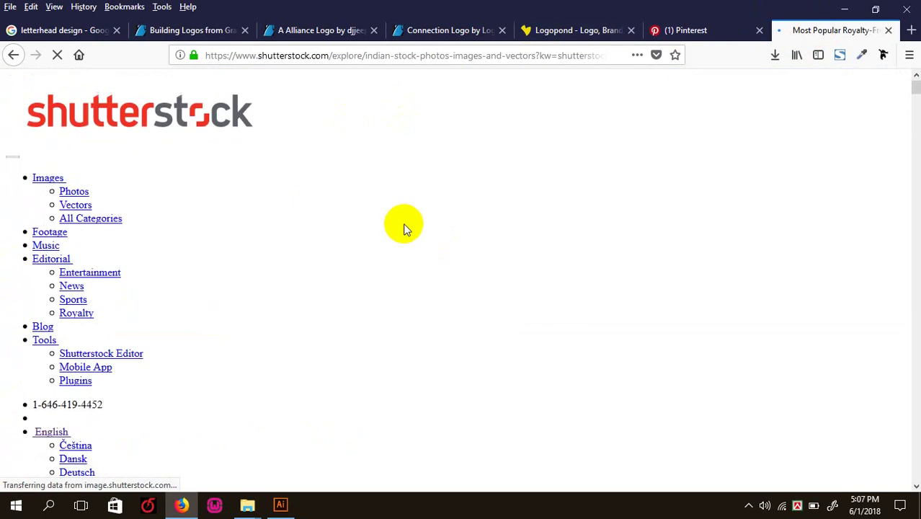
left_click(54, 181)
scroll(504, 131, "down", 7)
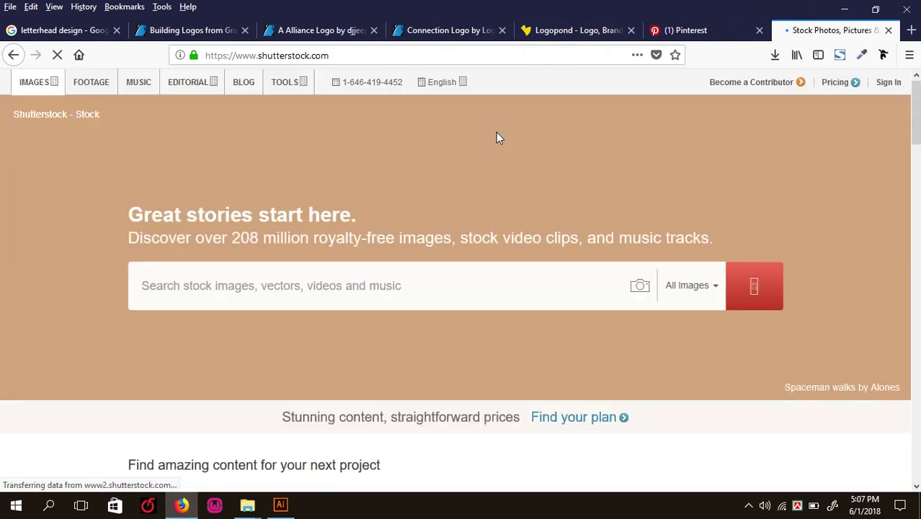
left_click(282, 286)
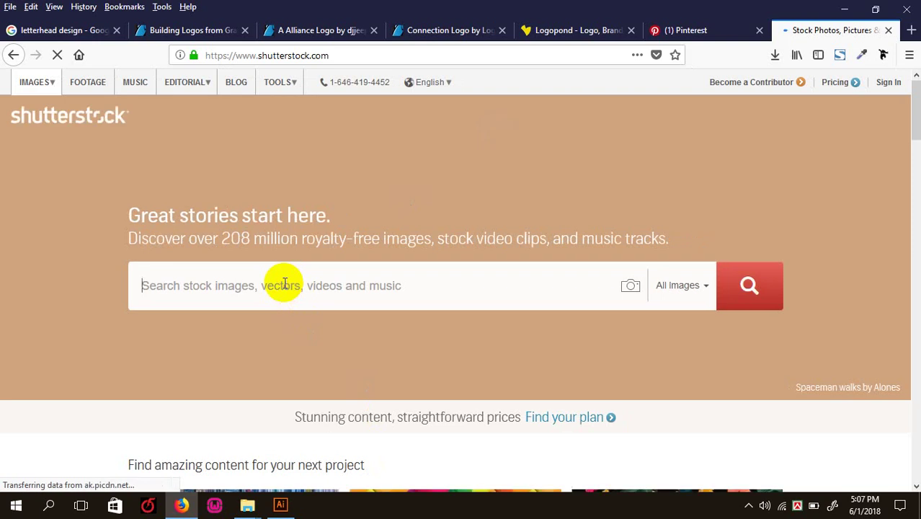
type("building")
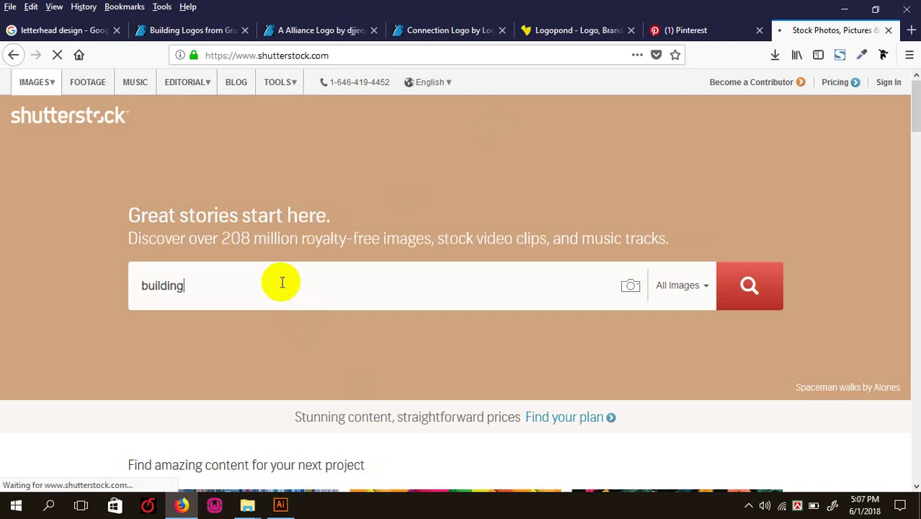
key("Return")
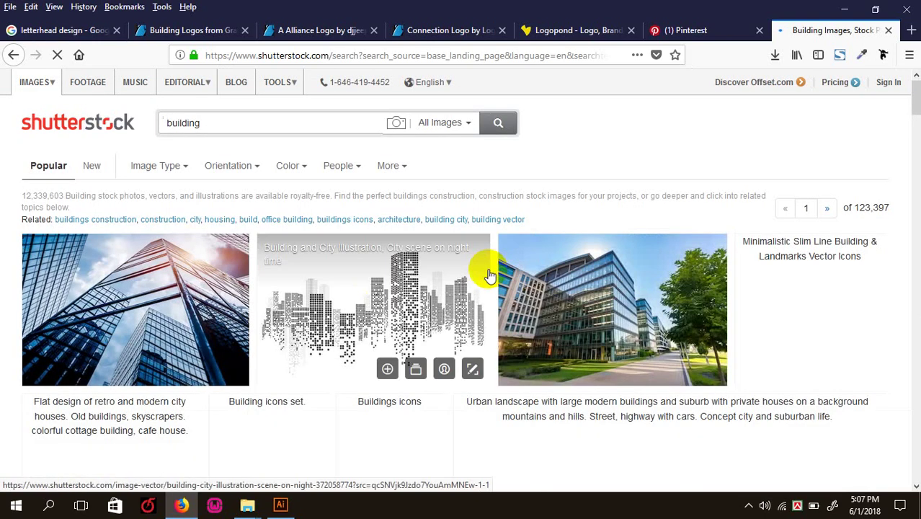
- Refine the search to 'building logo' (235,462 images), then return to GraphicRiver's Building Logos
left_click(216, 129)
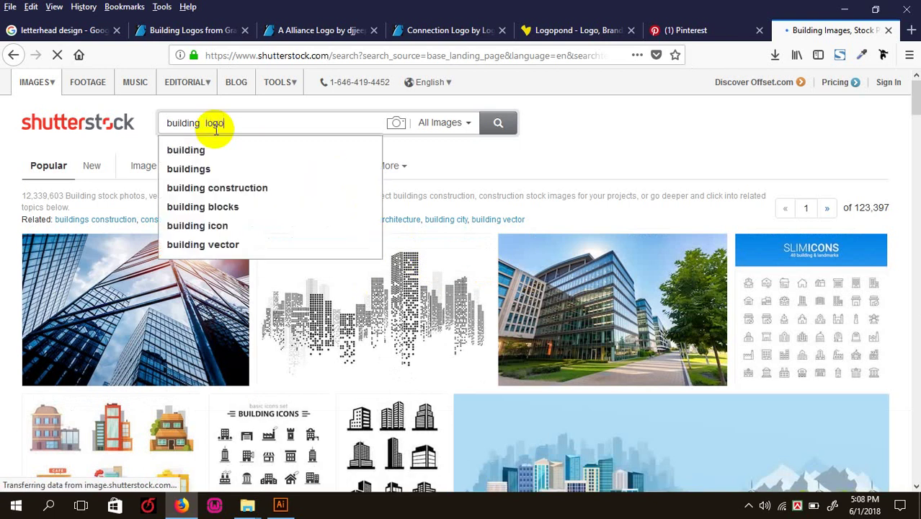
key("Return")
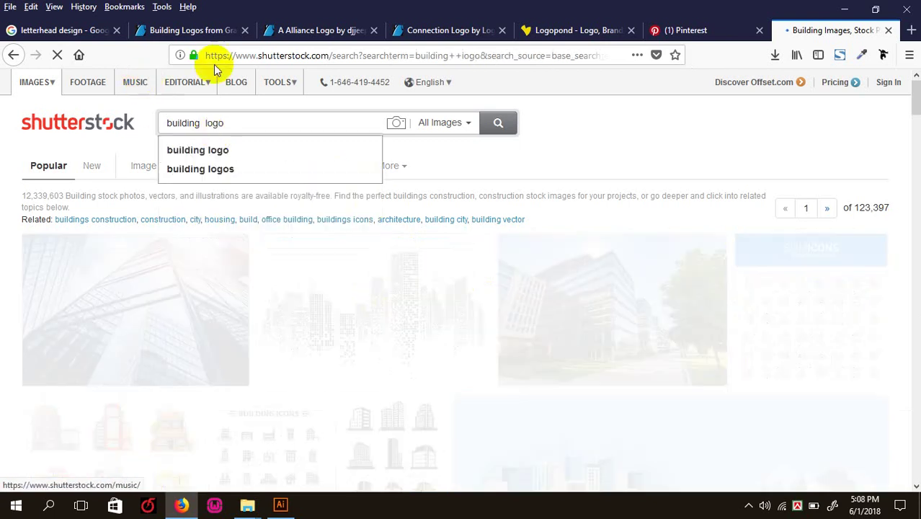
left_click(174, 31)
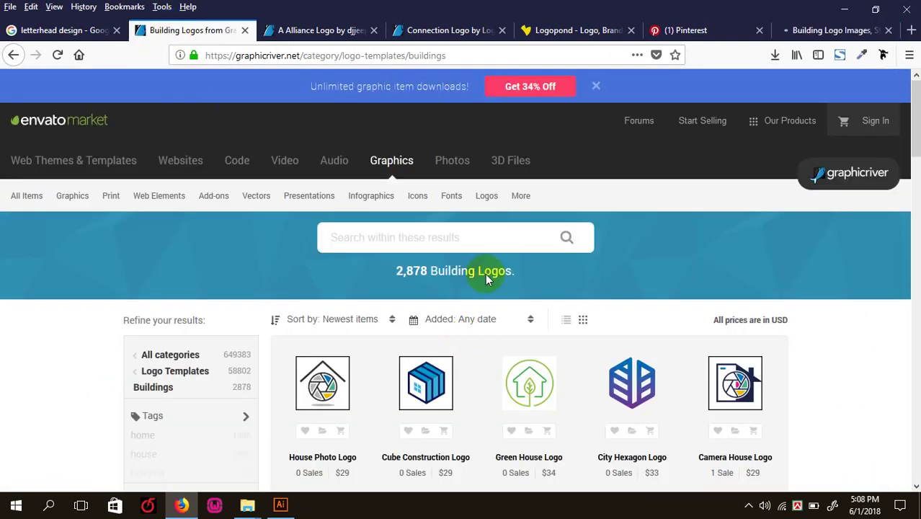
scroll(417, 224, "down", 3)
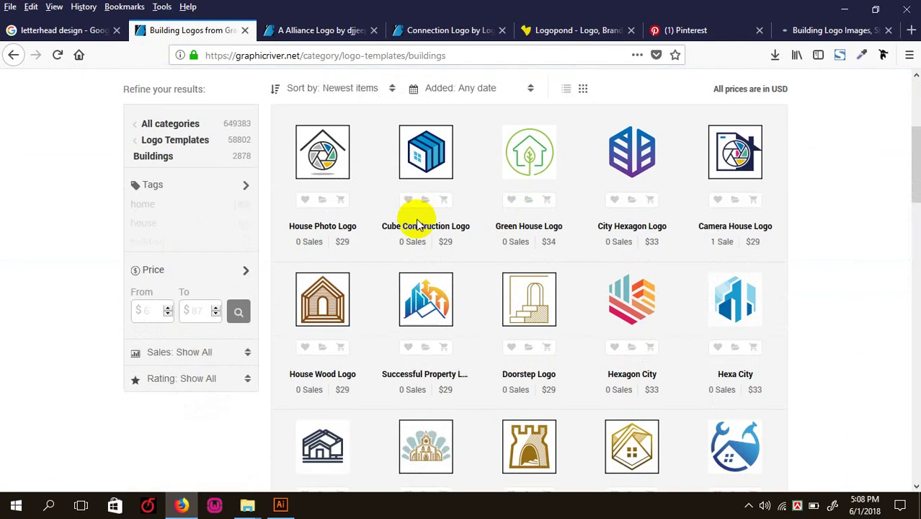
scroll(724, 365, "down", 5)
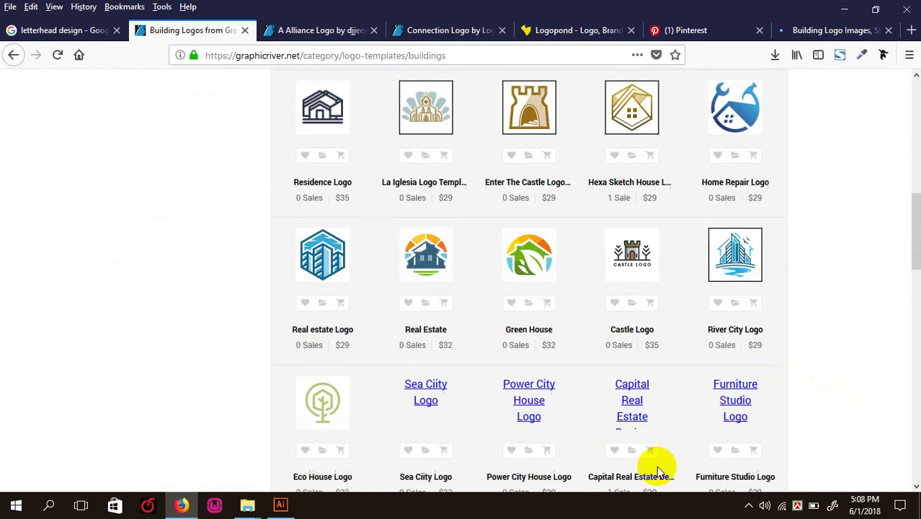
scroll(508, 315, "down", 4)
scroll(503, 364, "up", 8)
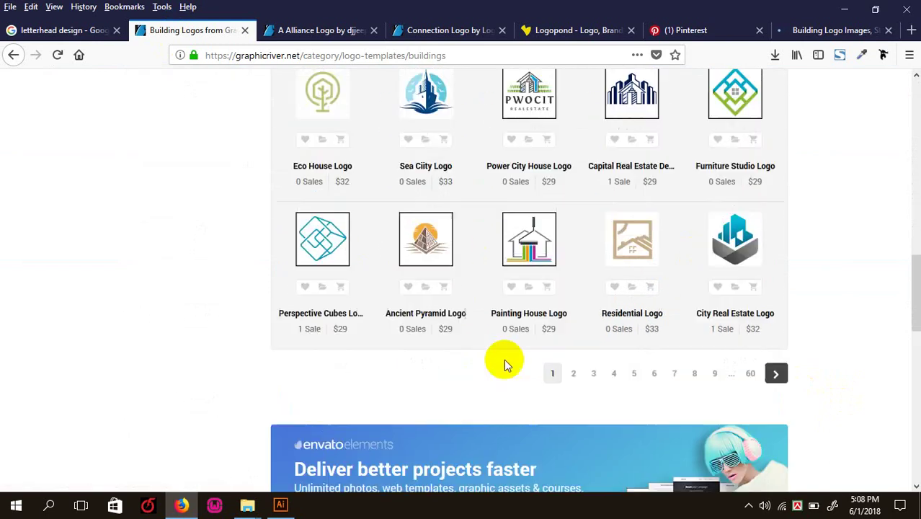
scroll(504, 360, "up", 5)
scroll(504, 359, "down", 3)
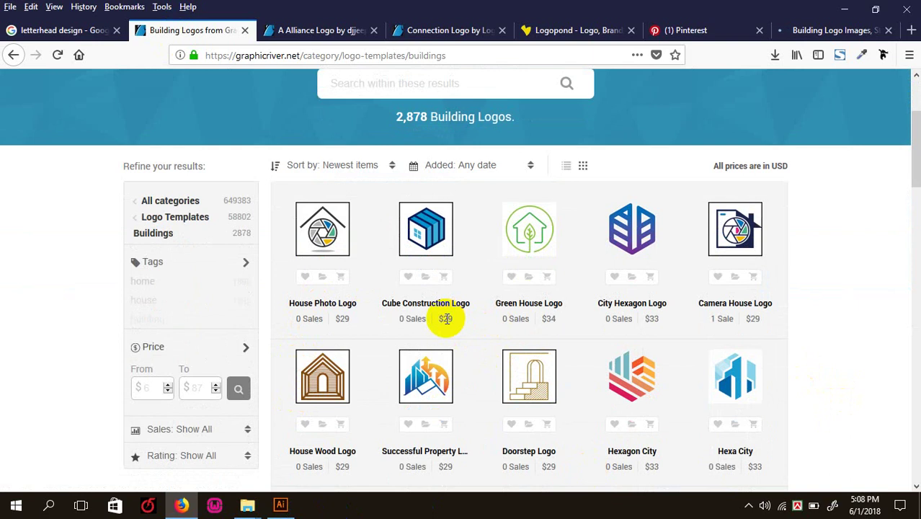
scroll(596, 372, "down", 2)
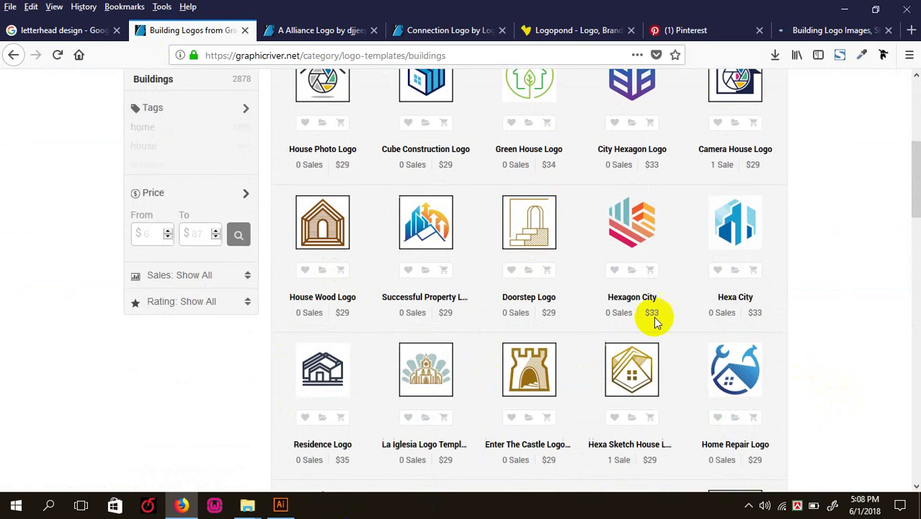
scroll(597, 380, "up", 3)
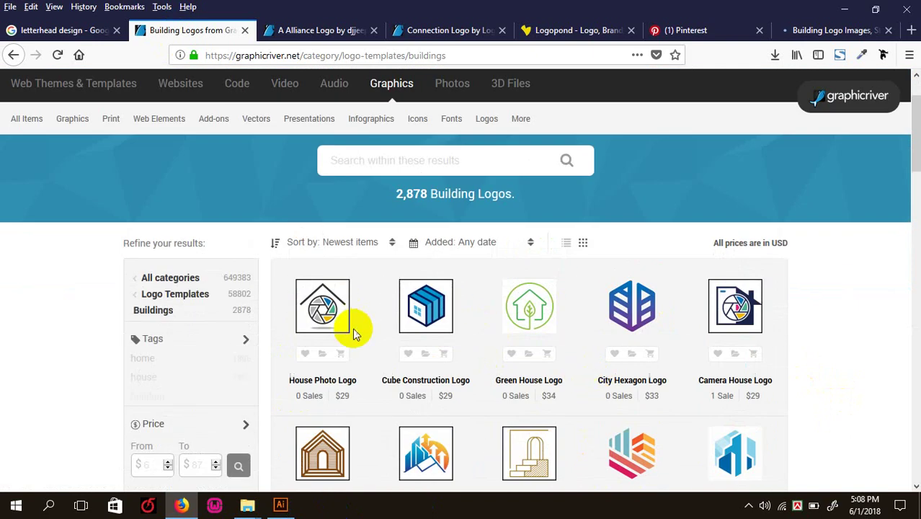
mouse_move(326, 309)
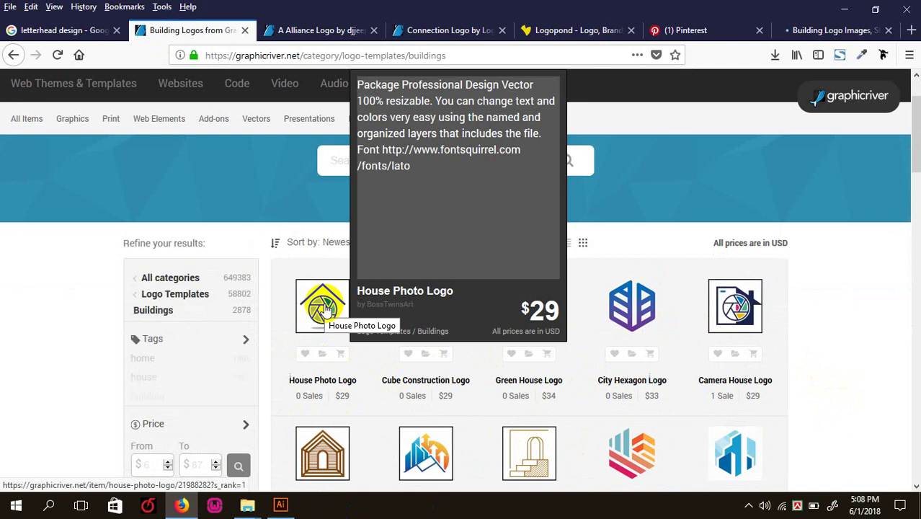
scroll(412, 119, "up", 1)
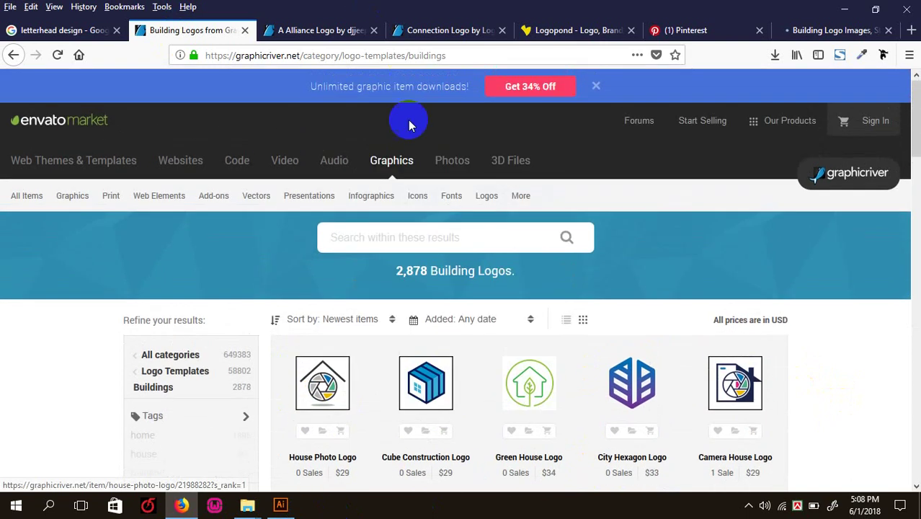
scroll(412, 164, "down", 2)
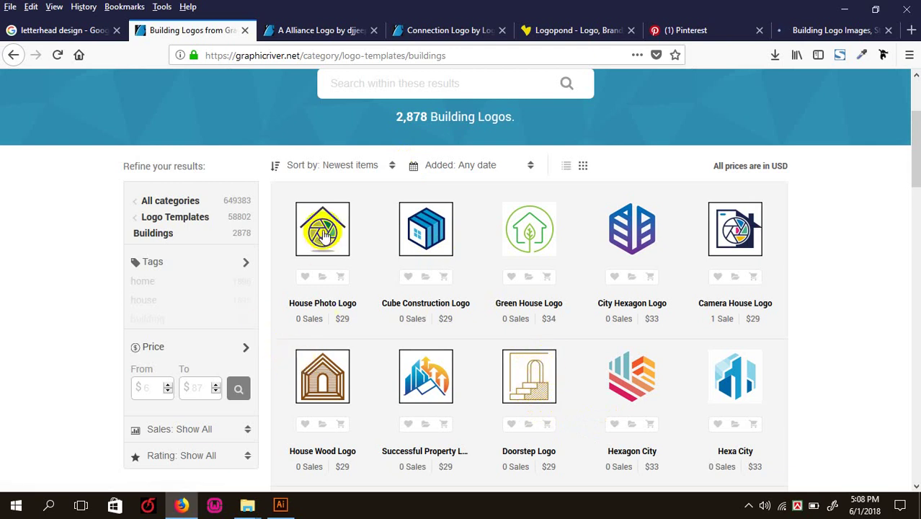
mouse_move(328, 286)
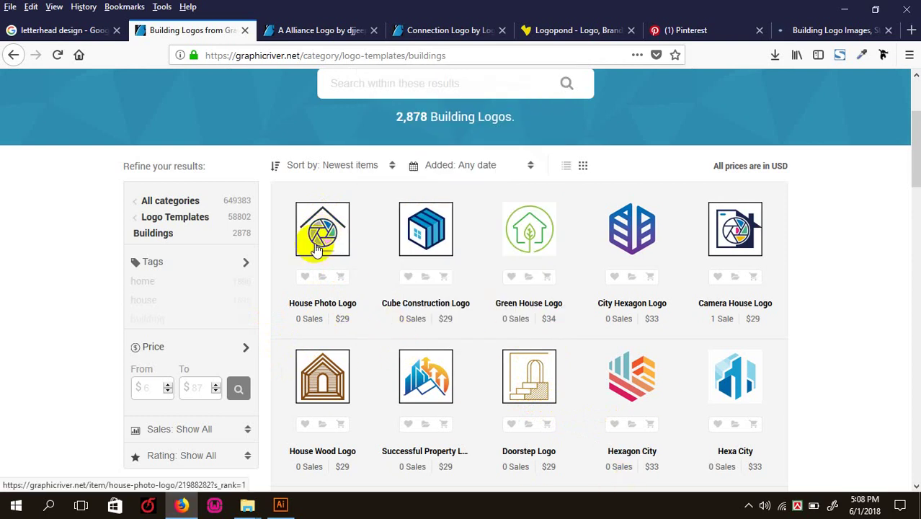
mouse_move(321, 239)
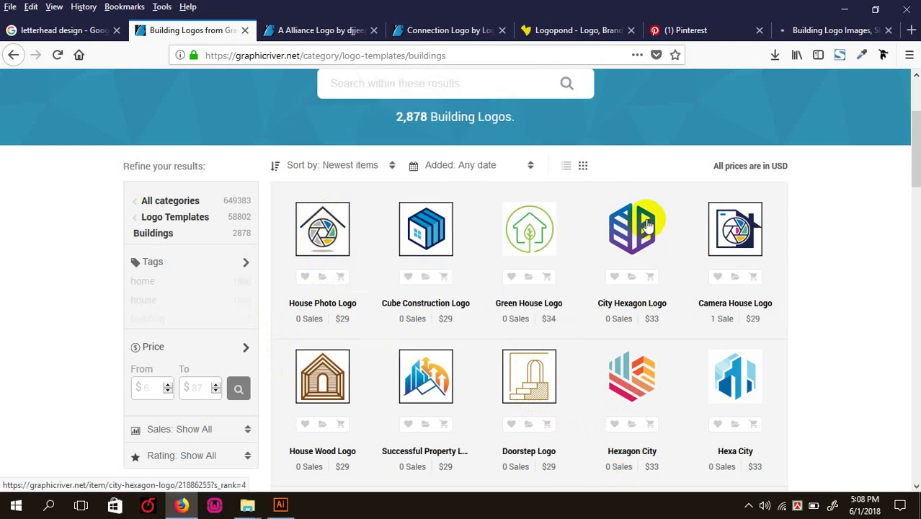
mouse_move(646, 226)
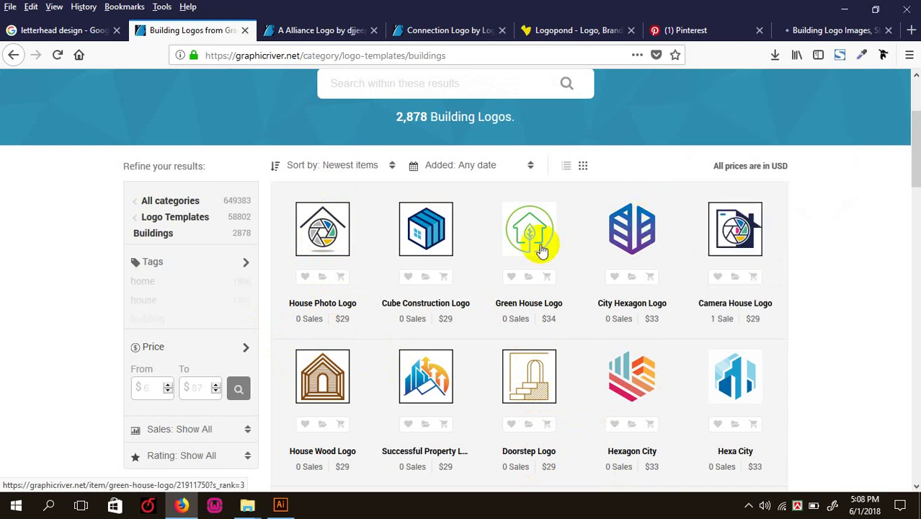
mouse_move(536, 243)
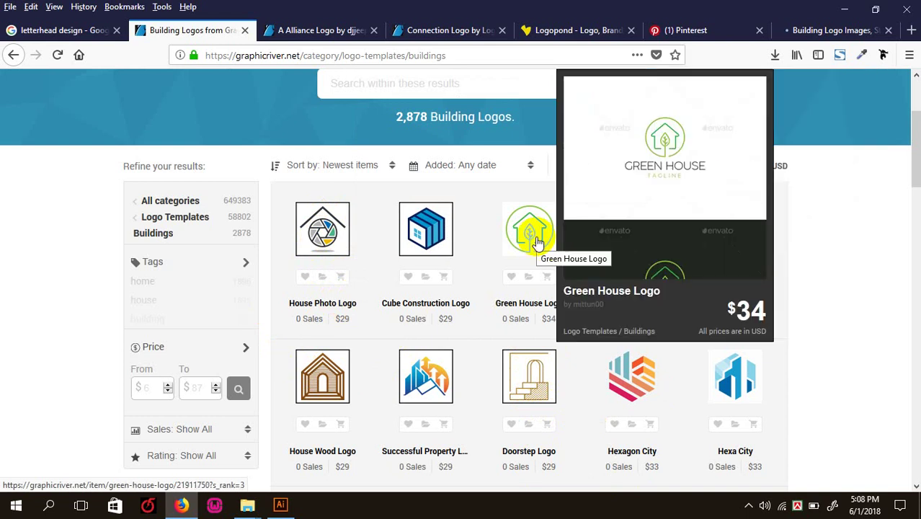
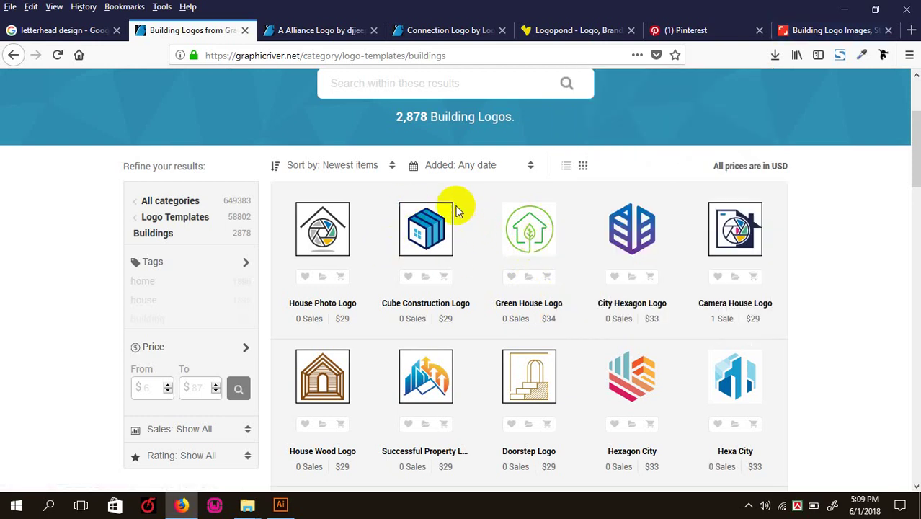
- Find the Cube Construction Logo in the Building Logos results and open it in a new tab
scroll(566, 252, "down", 2)
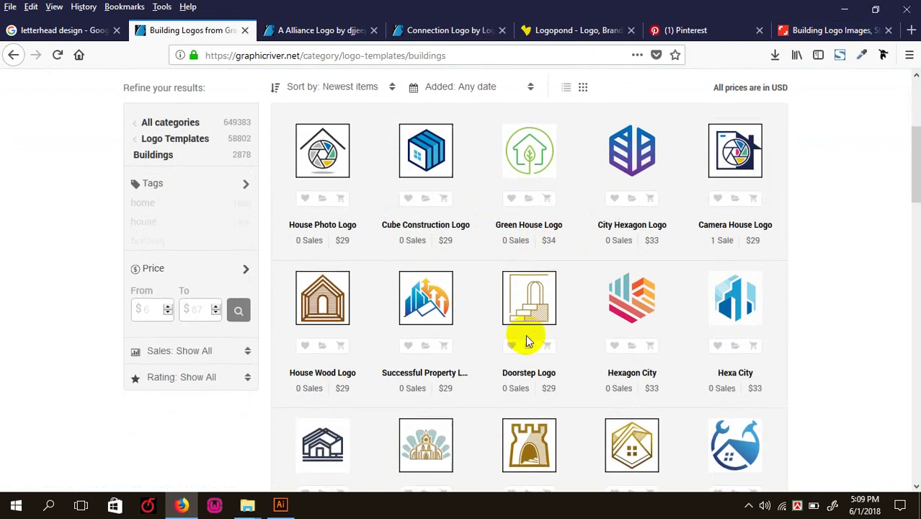
scroll(528, 340, "down", 2)
scroll(528, 339, "down", 2)
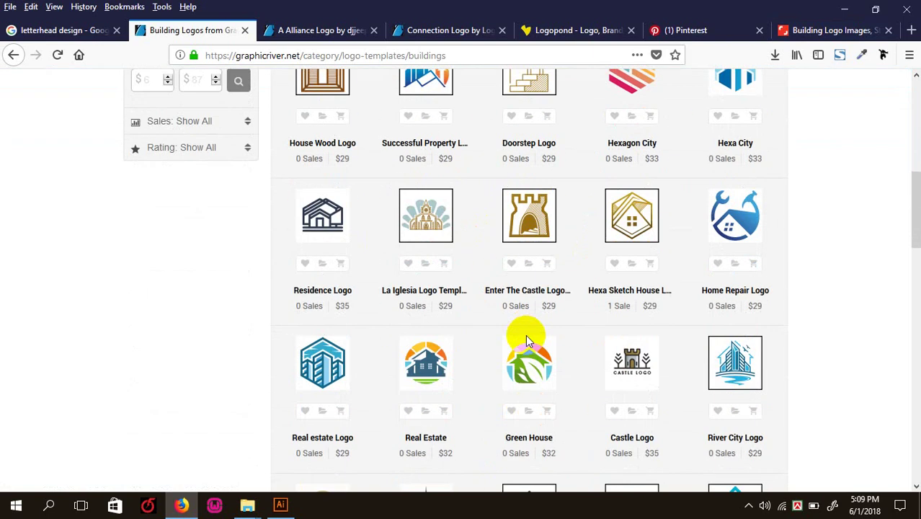
scroll(528, 339, "down", 1)
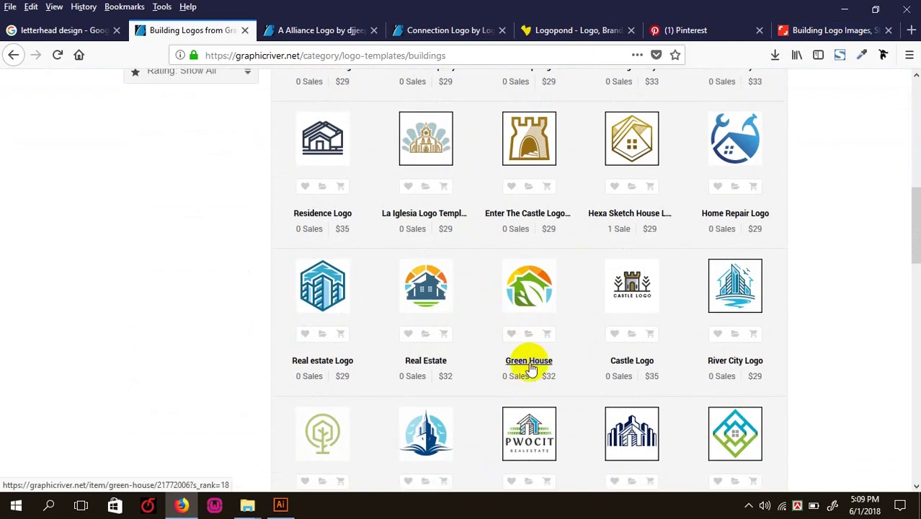
scroll(531, 369, "down", 2)
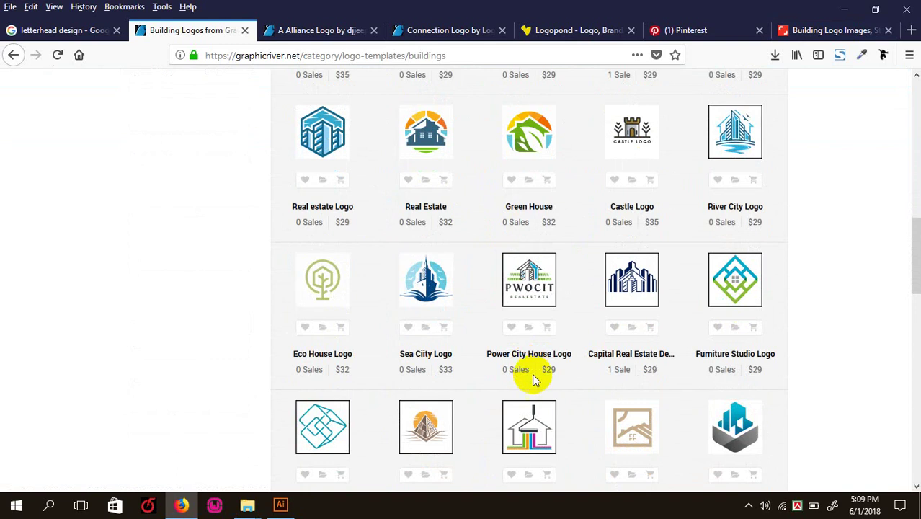
mouse_move(535, 441)
scroll(535, 441, "down", 1)
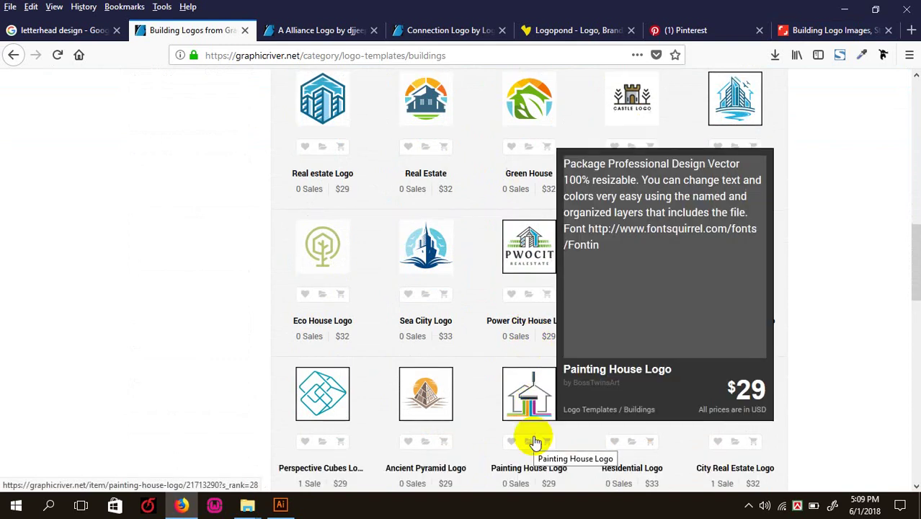
scroll(534, 441, "down", 2)
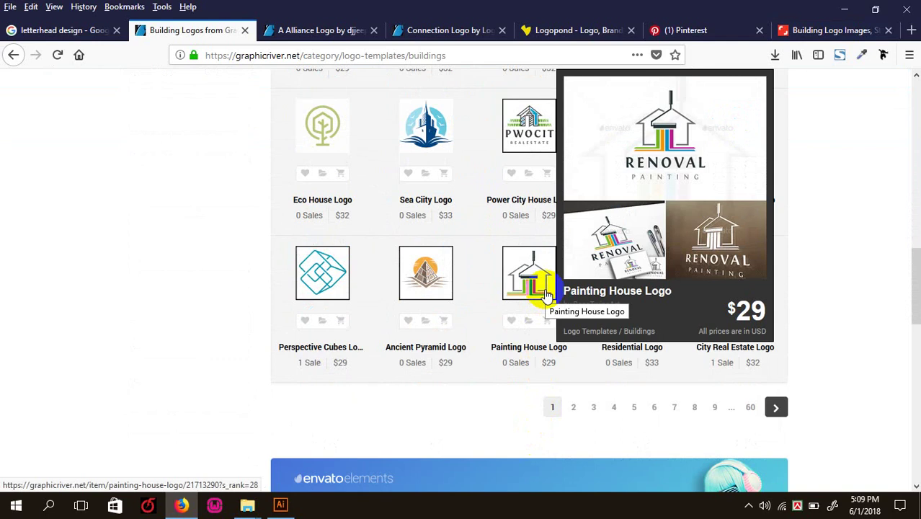
scroll(548, 296, "up", 2)
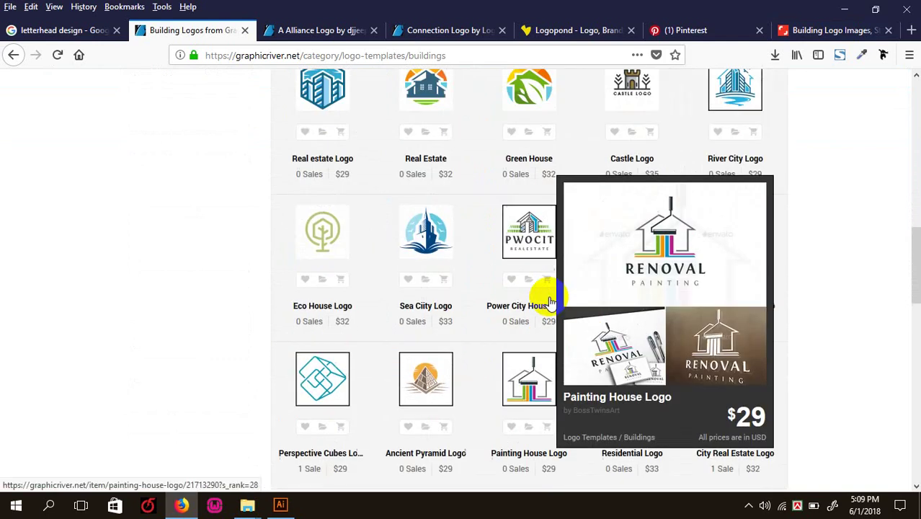
scroll(549, 301, "up", 3)
scroll(452, 325, "up", 5)
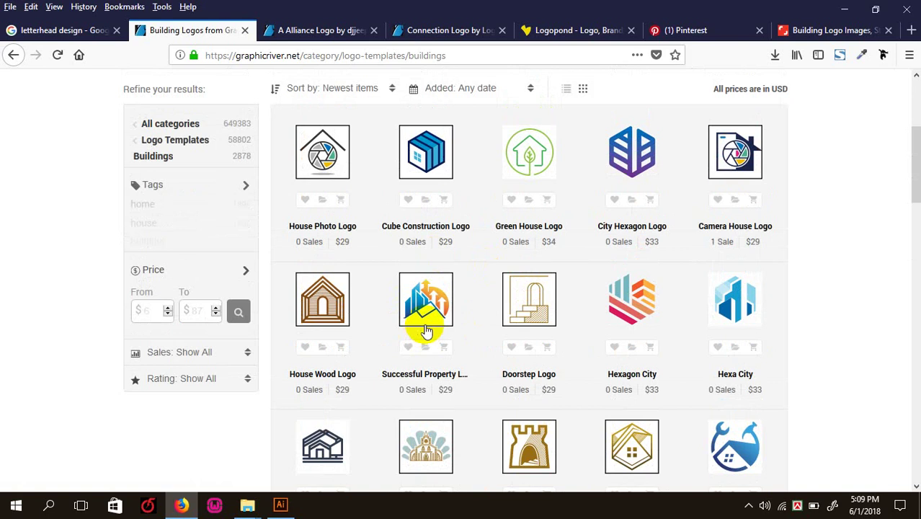
scroll(525, 238, "up", 3)
mouse_move(420, 387)
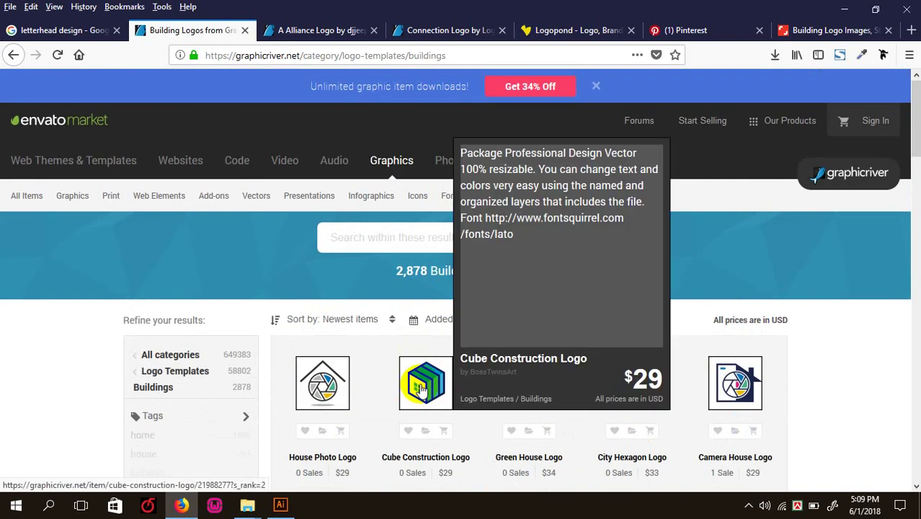
right_click(451, 408)
left_click(488, 115)
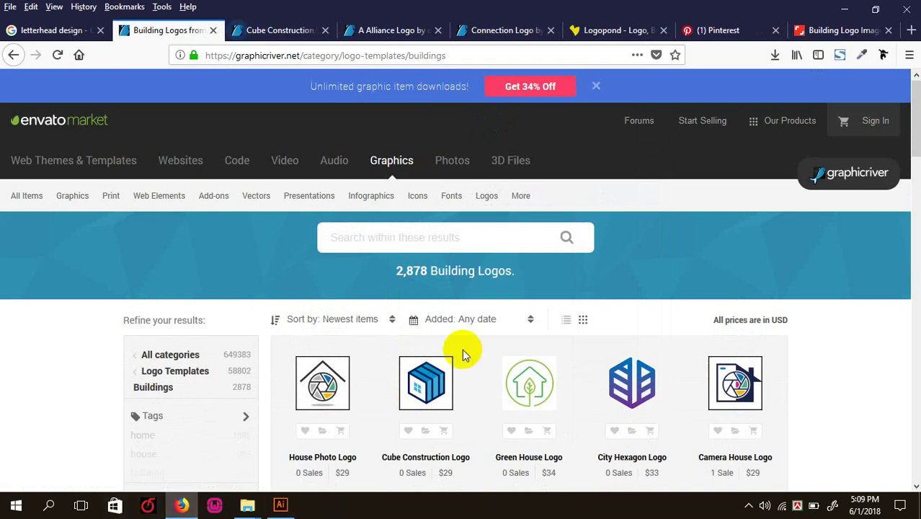
- Scroll through the Cube Construction Logo item page
left_click(294, 30)
scroll(383, 314, "down", 2)
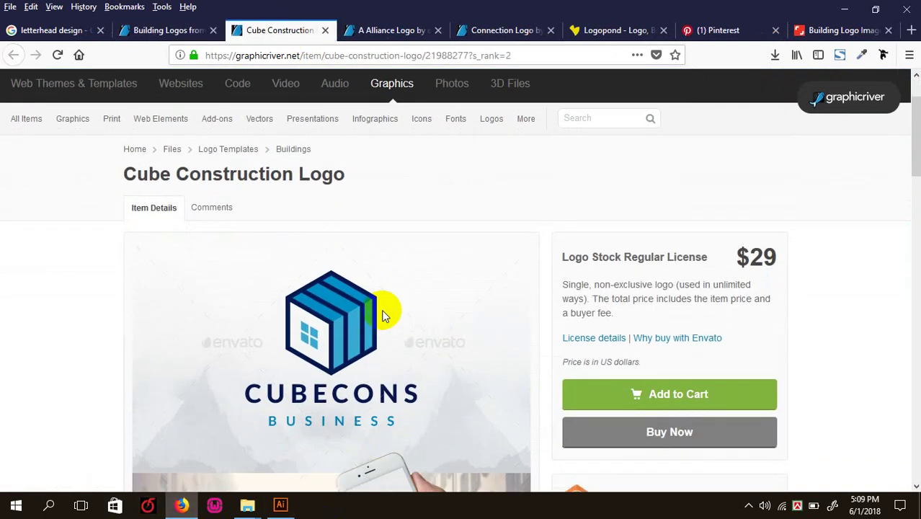
scroll(381, 309, "down", 2)
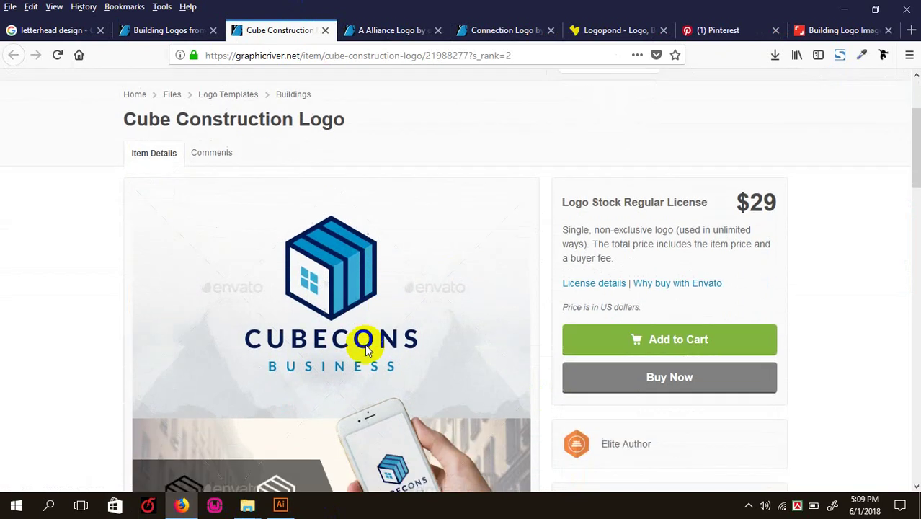
scroll(373, 310, "down", 6)
scroll(370, 310, "up", 5)
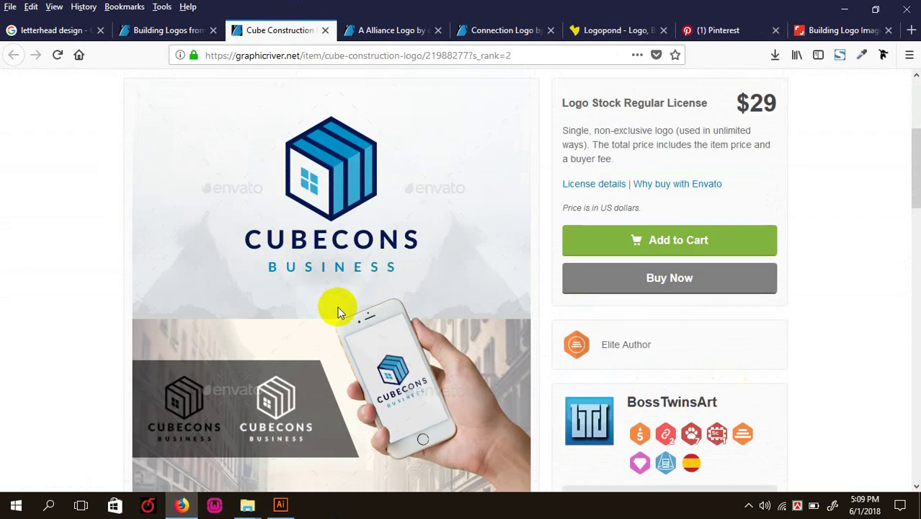
scroll(346, 298, "down", 4)
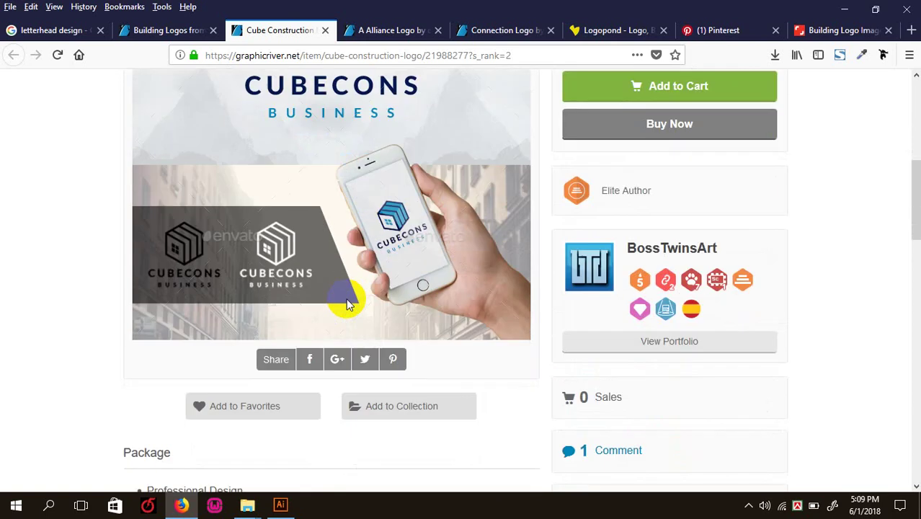
scroll(351, 288, "up", 6)
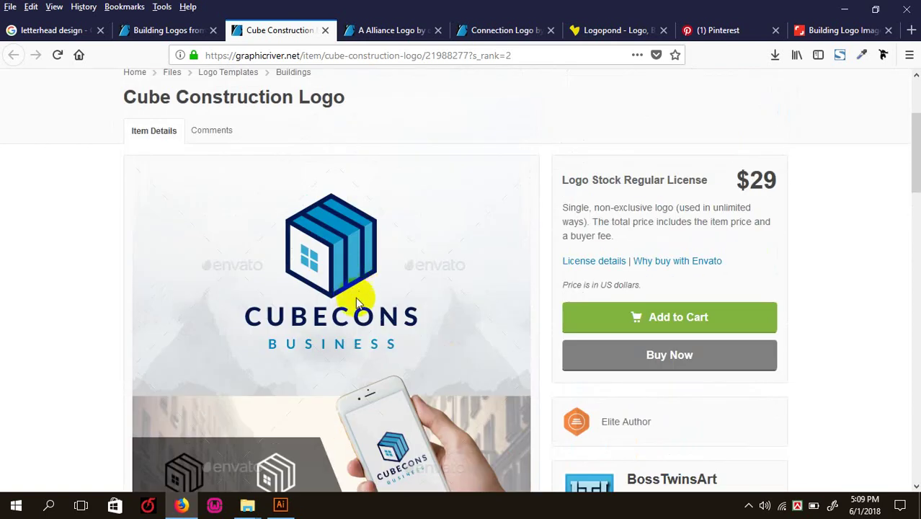
- Compare the A Alliance, Connection and Cube Construction logo pages against the building logos results
left_click(400, 32)
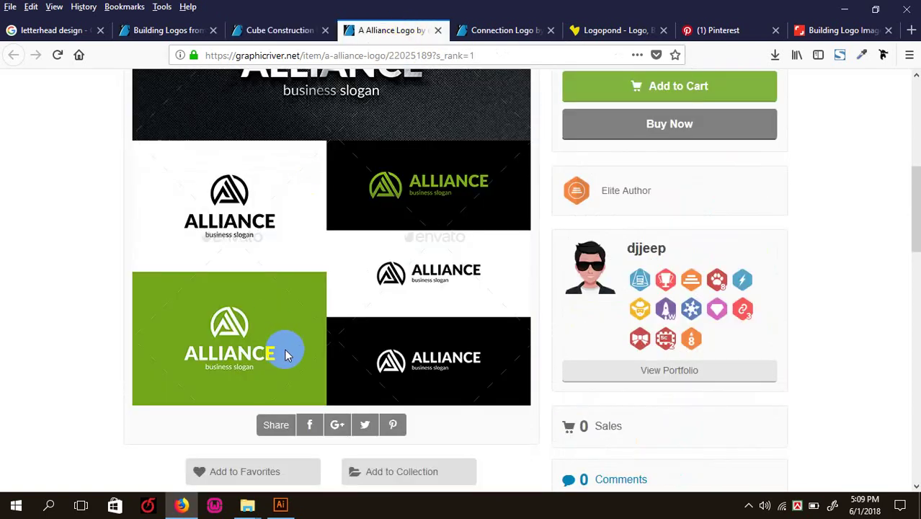
left_click(504, 32)
left_click(269, 29)
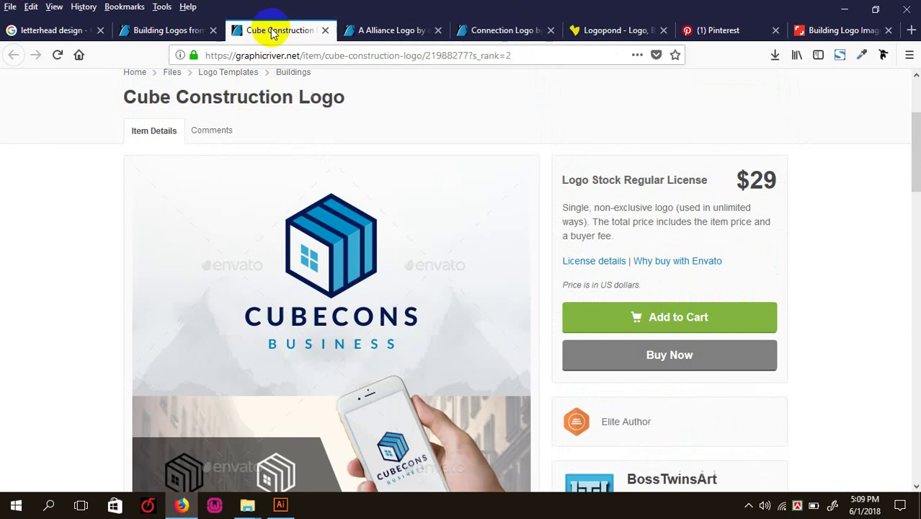
scroll(333, 128, "up", 3)
left_click(168, 30)
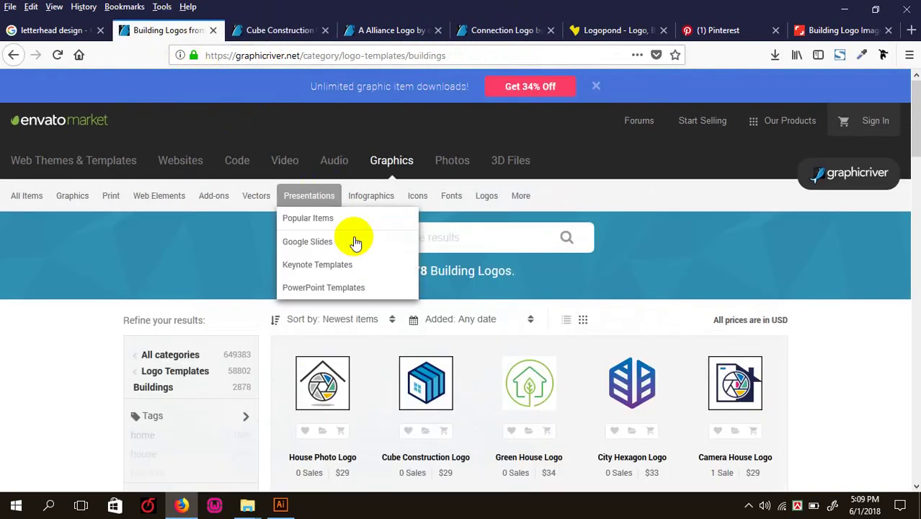
scroll(354, 241, "down", 5)
left_click(290, 30)
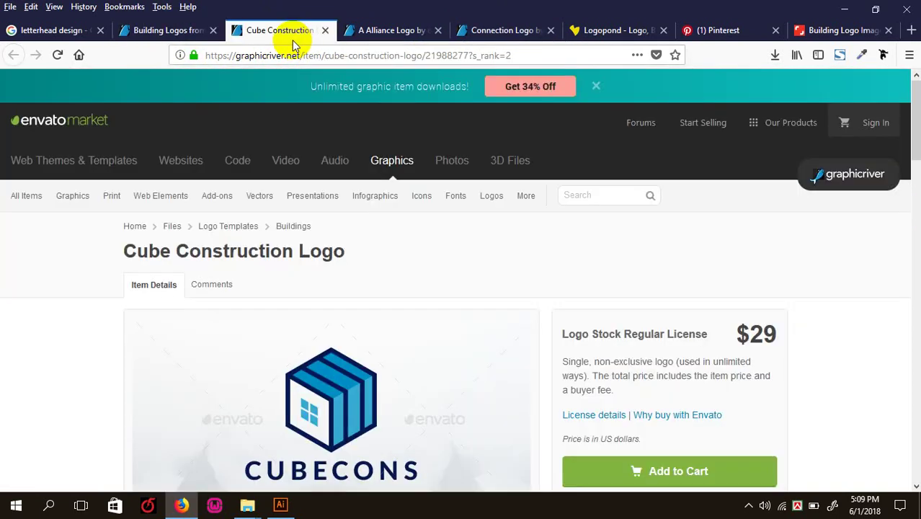
scroll(335, 288, "down", 8)
scroll(328, 323, "down", 6)
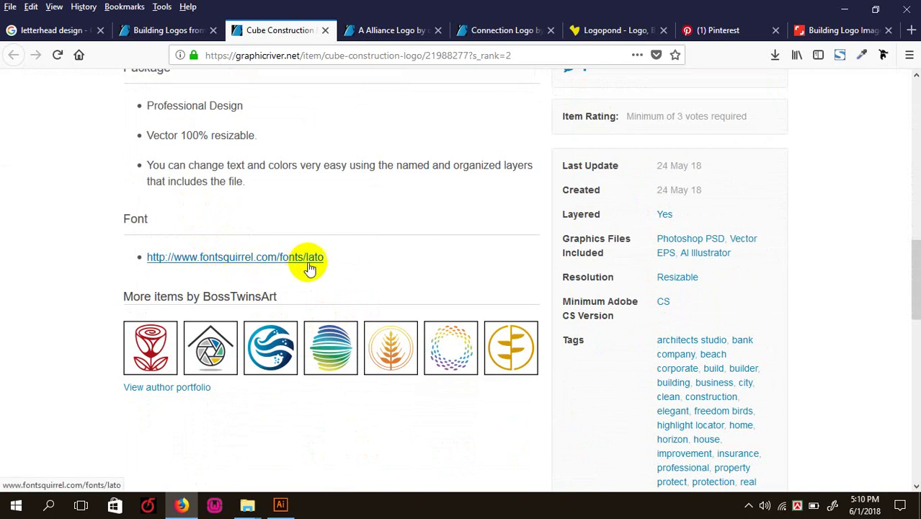
scroll(400, 270, "up", 6)
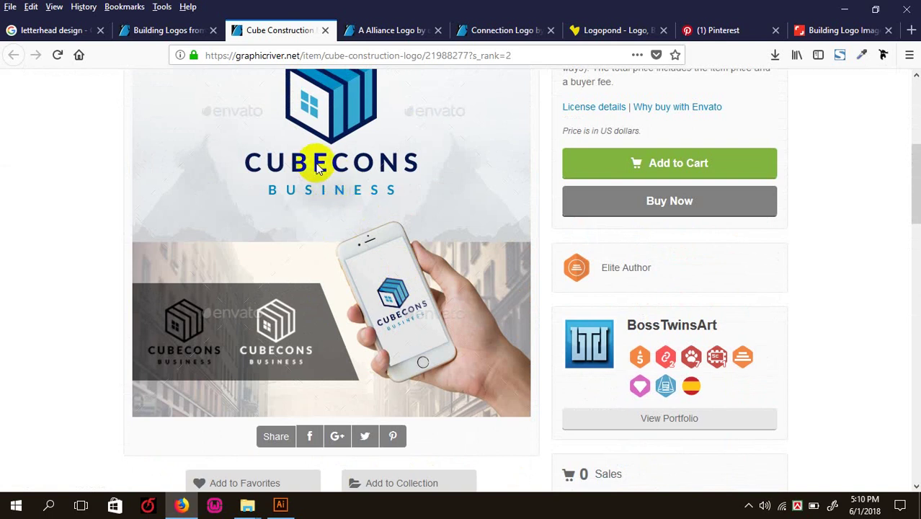
scroll(343, 360, "down", 6)
scroll(340, 355, "down", 5)
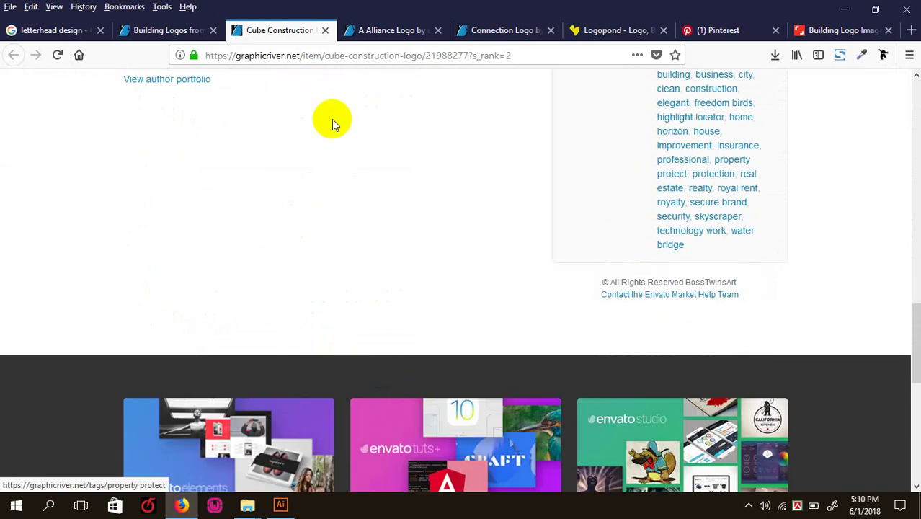
scroll(251, 206, "up", 3)
scroll(313, 236, "up", 12)
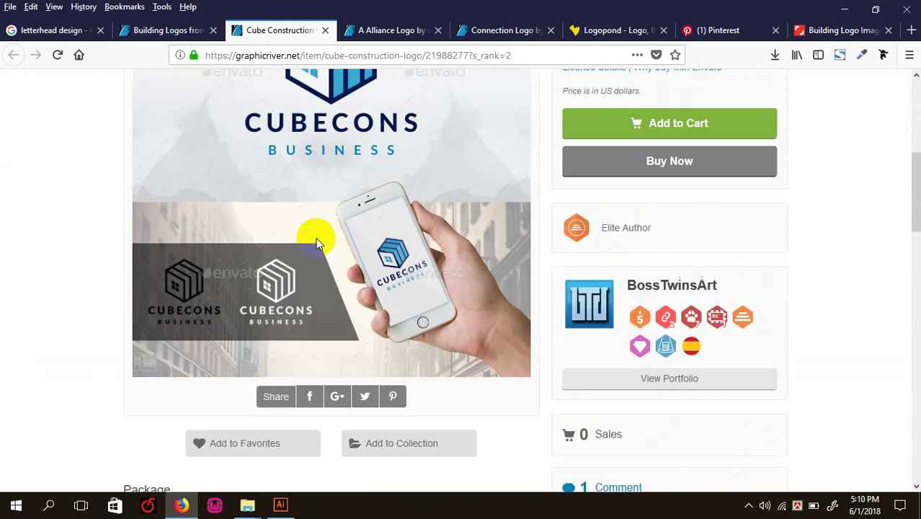
scroll(337, 421, "down", 2)
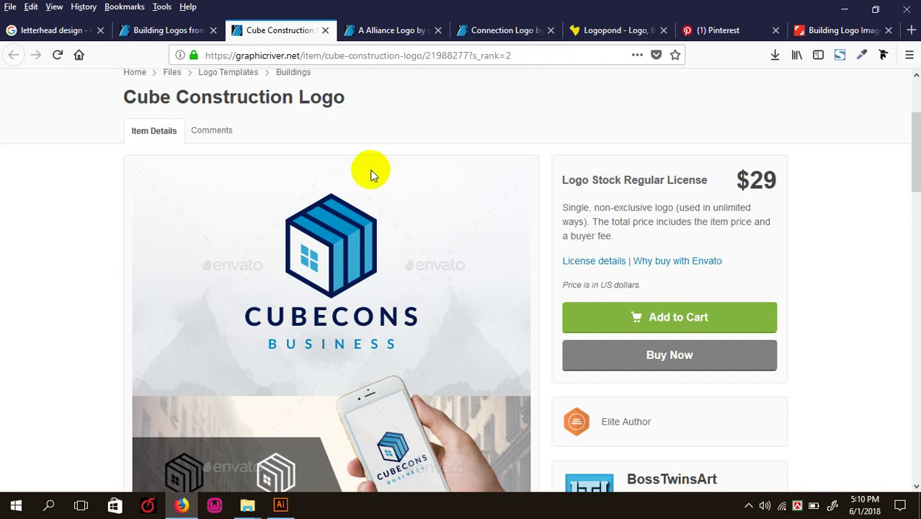
- Take a last look at the A Alliance Logo page, then close its tab
left_click(389, 30)
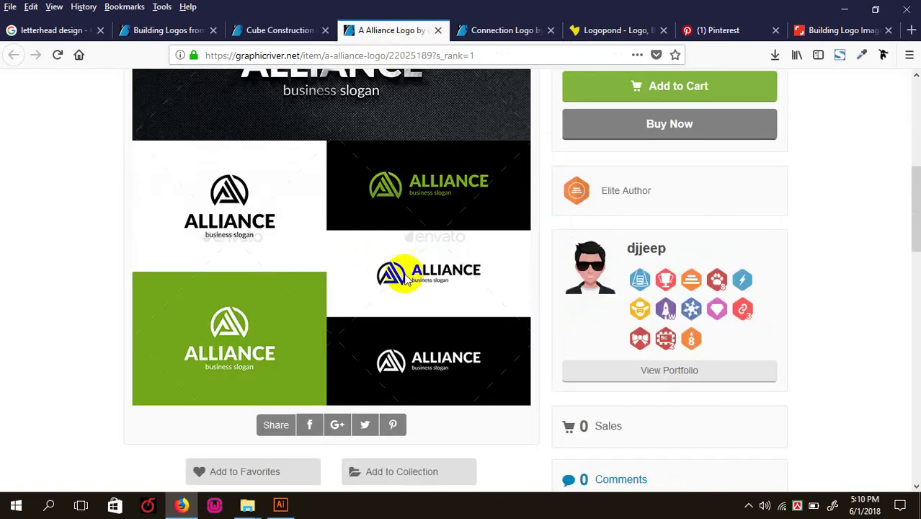
scroll(401, 272, "up", 10)
left_click(437, 31)
left_click(181, 30)
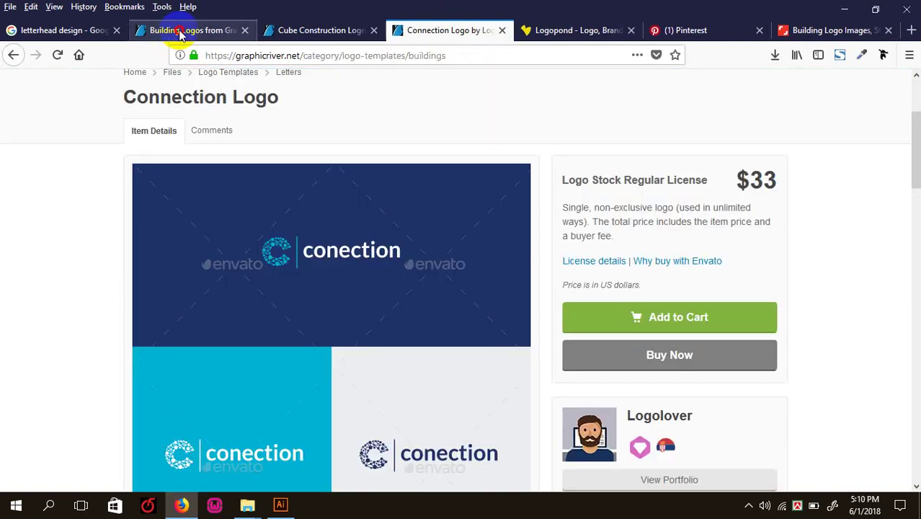
- Scroll the GraphicRiver building logos grid again, then switch to the Shutterstock 'building logo' results
scroll(530, 346, "down", 5)
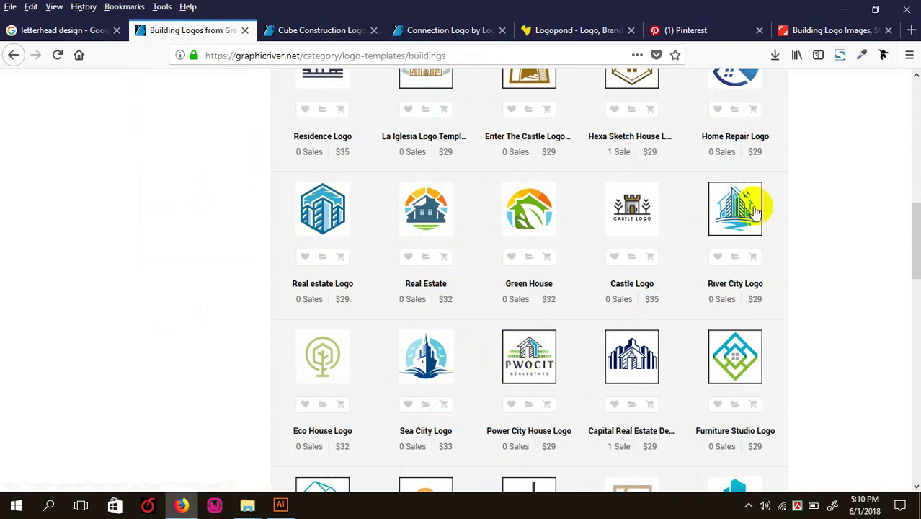
scroll(742, 208, "down", 5)
scroll(692, 169, "up", 10)
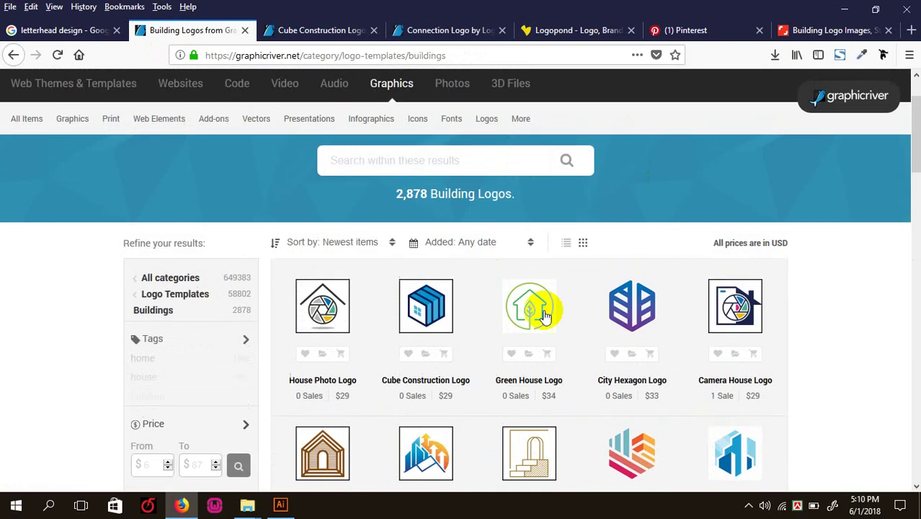
scroll(576, 396, "down", 5)
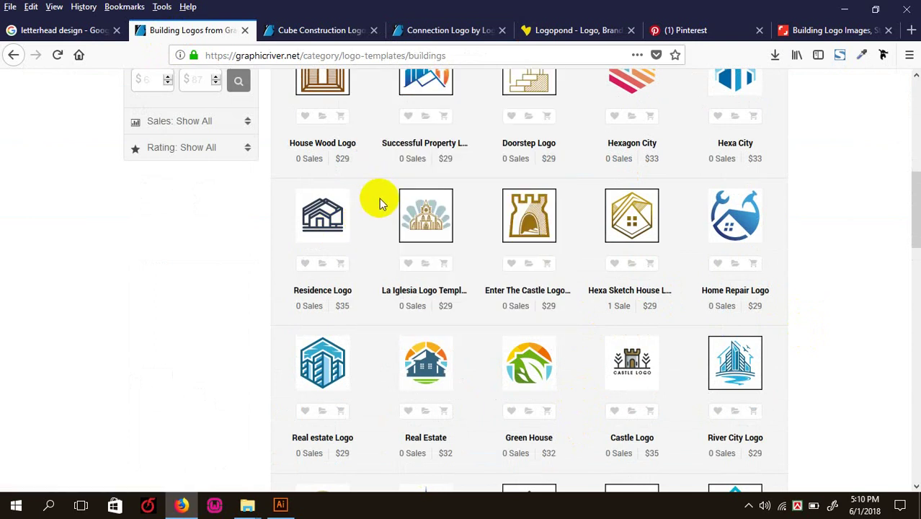
left_click(804, 36)
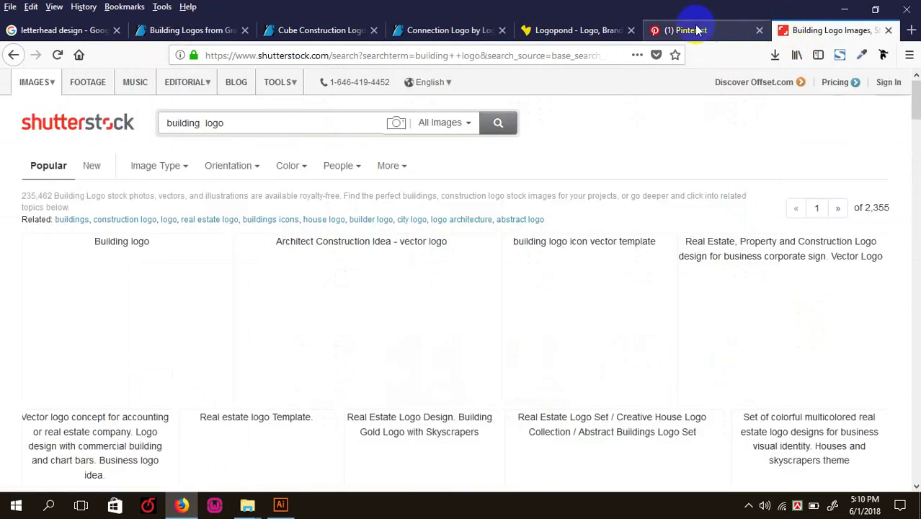
- Open YouTube's home page in a new browser tab
left_click(911, 30)
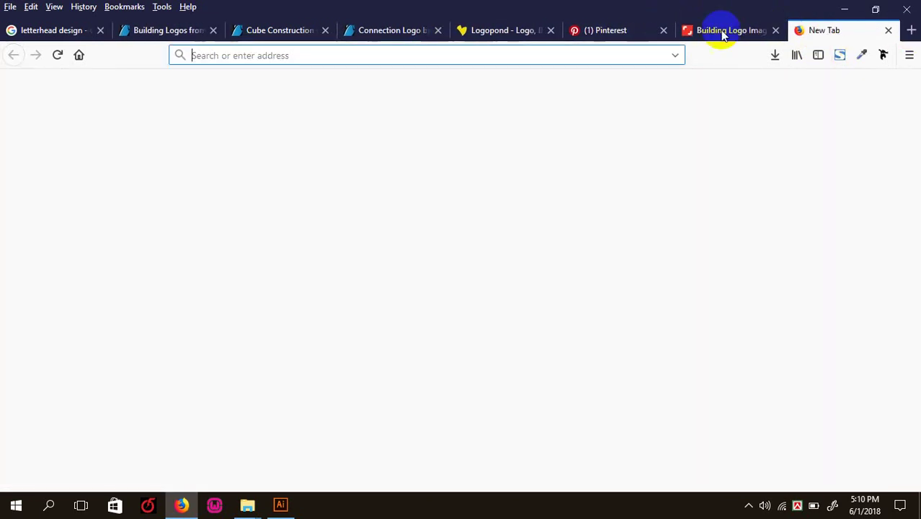
left_click(332, 183)
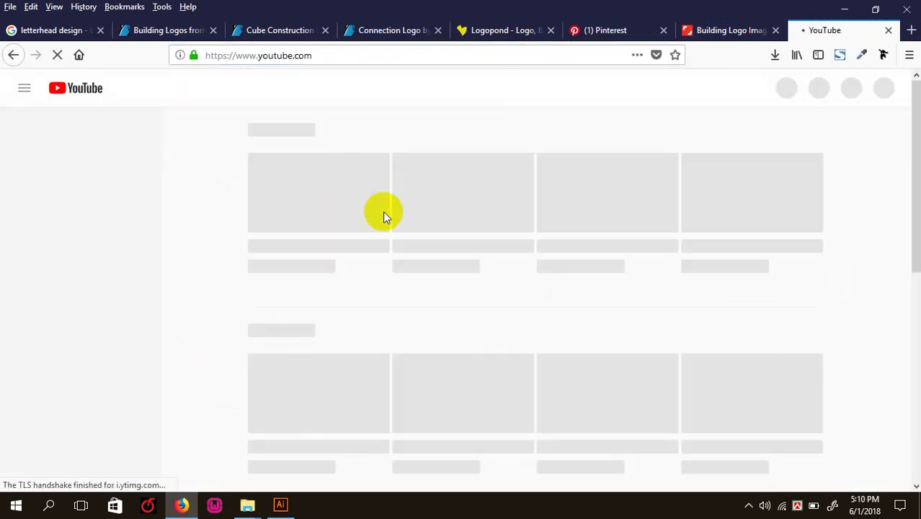
scroll(629, 300, "down", 3)
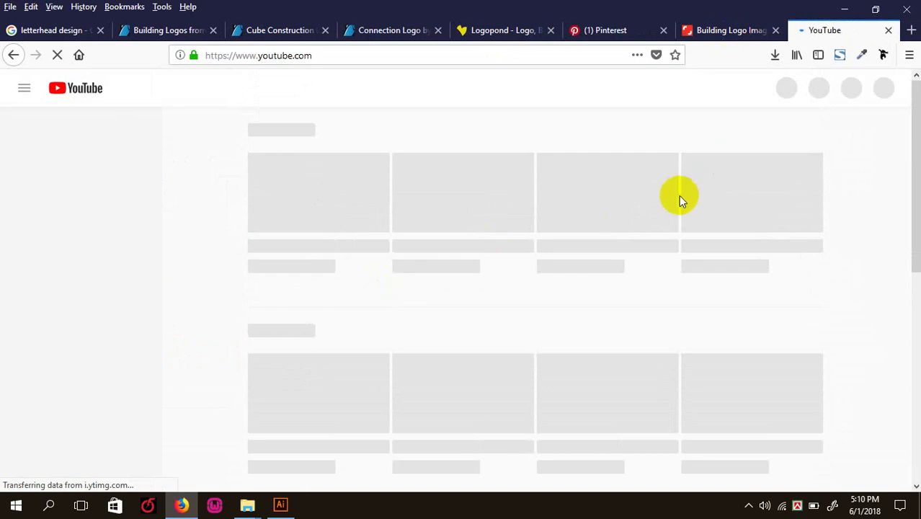
- Flip through the Shutterstock, Connection, Cube Construction and GraphicRiver reference tabs
left_click(735, 35)
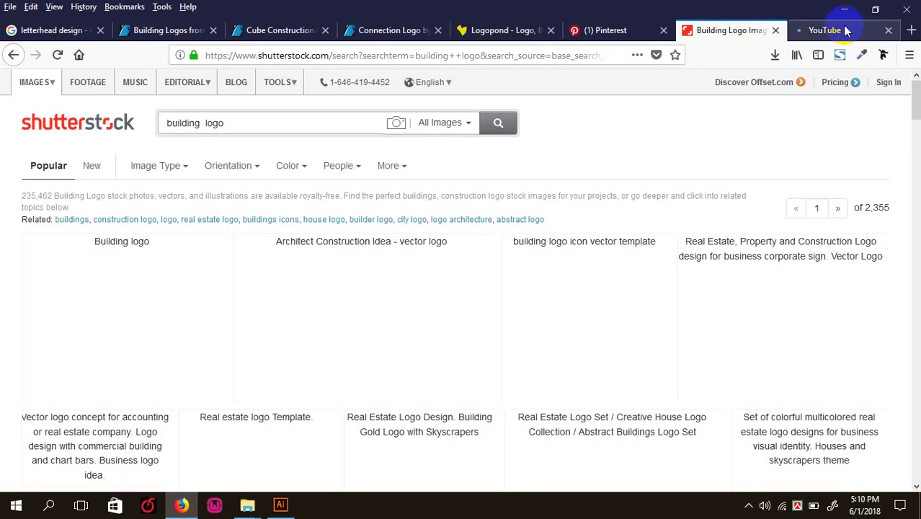
left_click(800, 32)
left_click(389, 30)
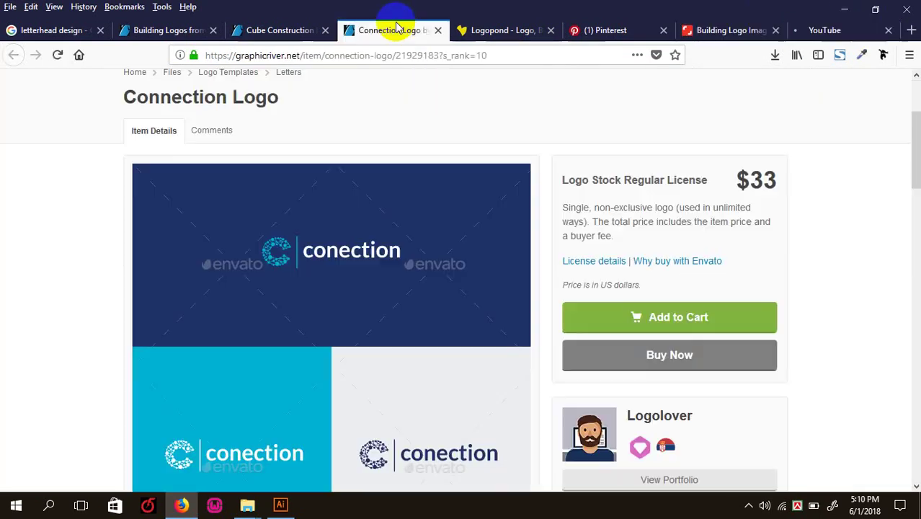
scroll(360, 325, "down", 6)
scroll(284, 315, "up", 3)
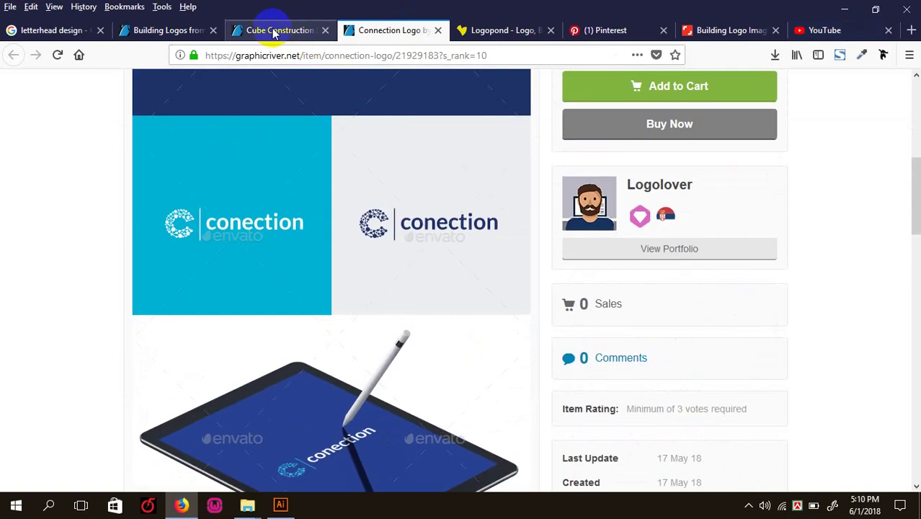
left_click(274, 30)
scroll(232, 181, "up", 2)
left_click(201, 34)
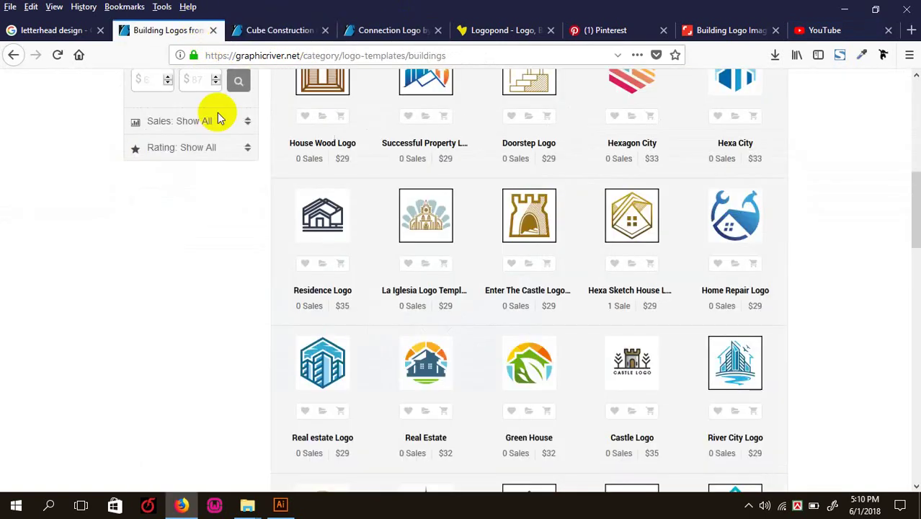
scroll(380, 302, "up", 8)
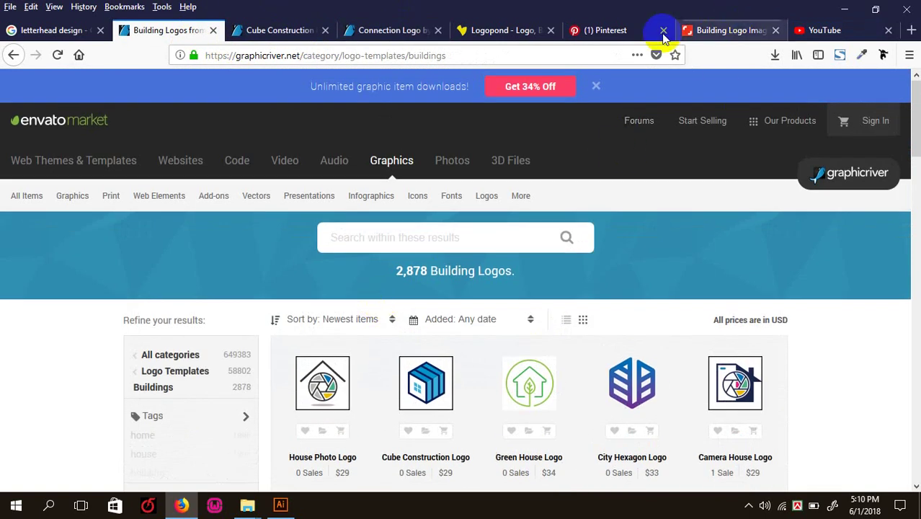
- Select the Shutterstock 'building logo' search terms, then return to YouTube
left_click(715, 36)
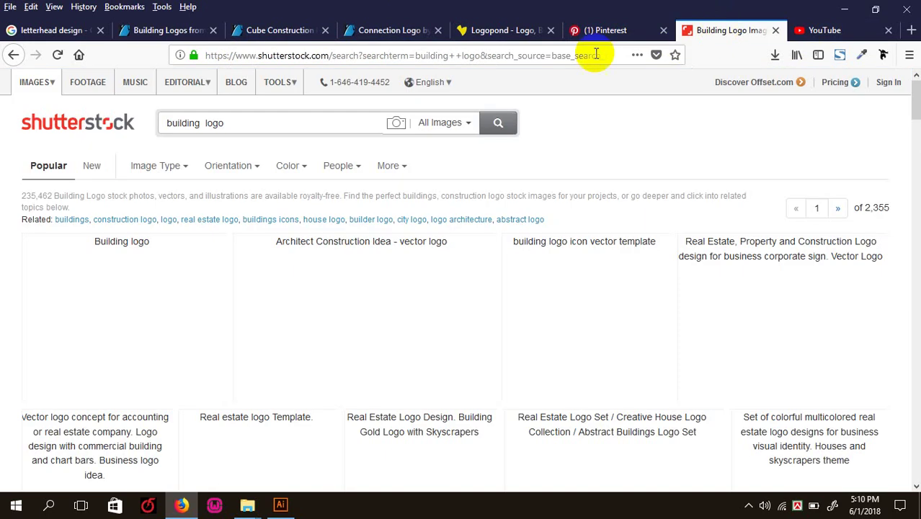
scroll(488, 177, "down", 5)
scroll(472, 167, "up", 5)
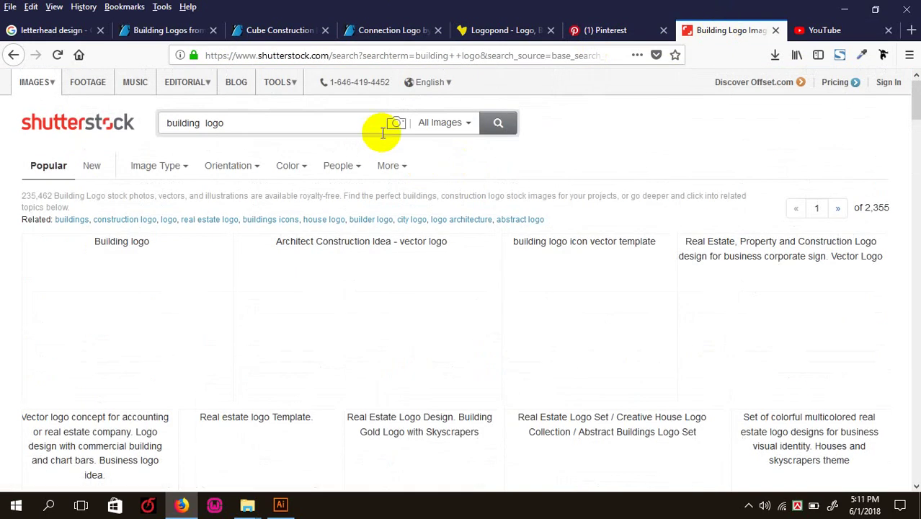
triple_click(289, 124)
left_click(248, 130)
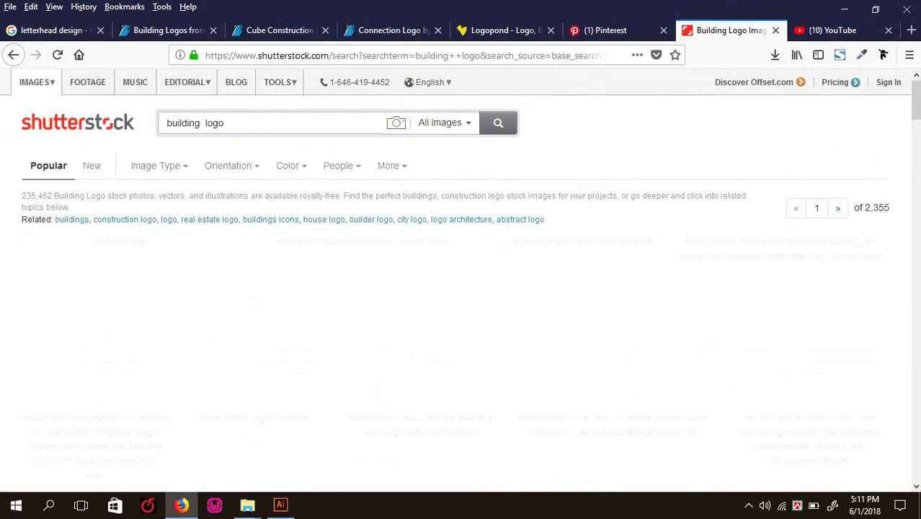
left_click(814, 30)
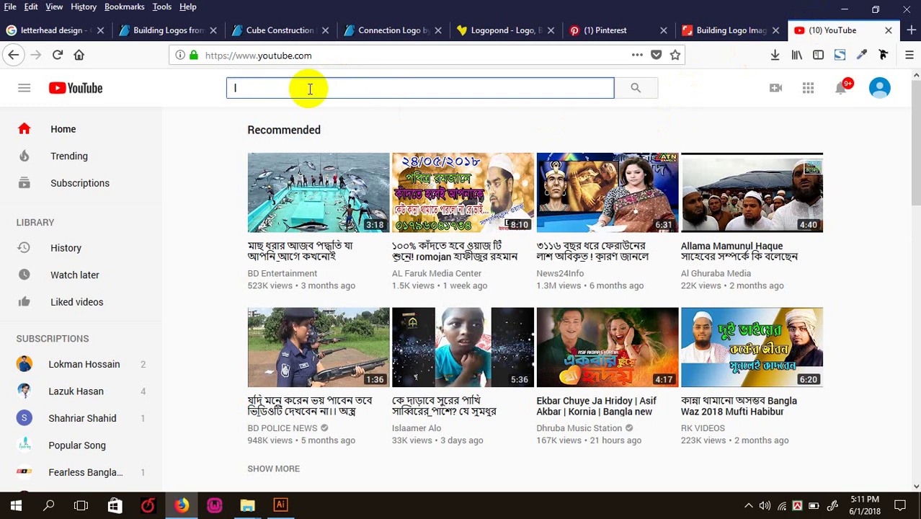
- Search YouTube for 'logo design', browse the video results, and go back to Shutterstock
type("log")
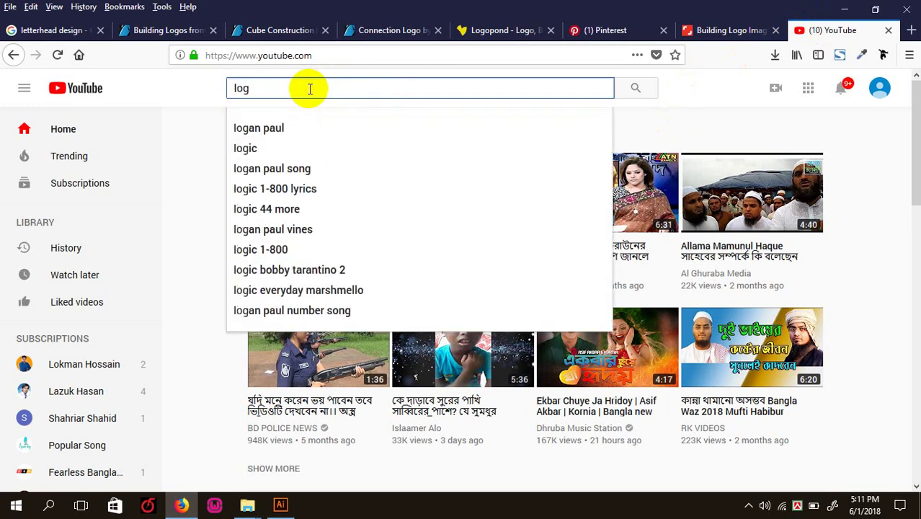
type("o des")
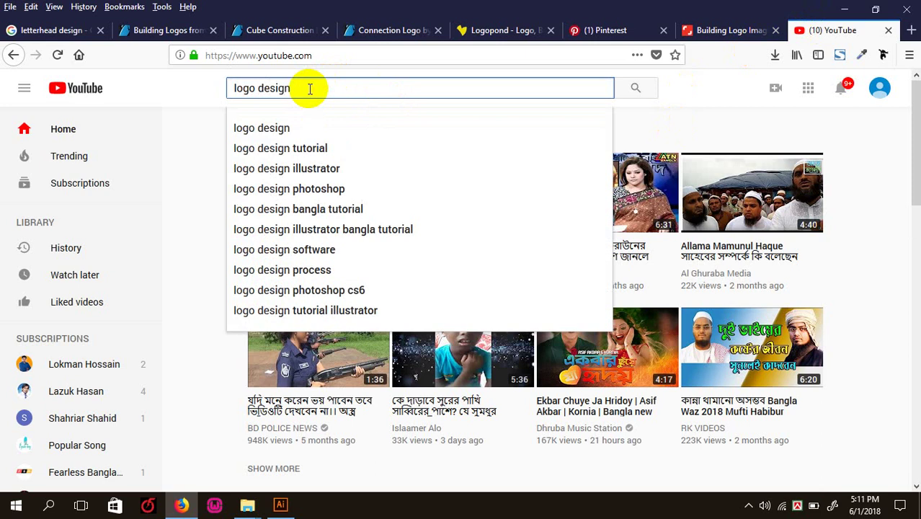
type("ign")
key("Return")
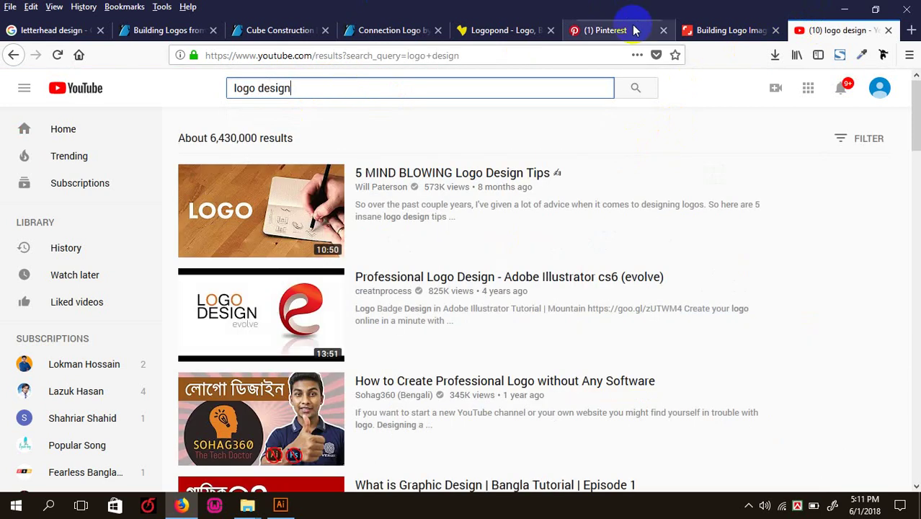
scroll(362, 333, "down", 7)
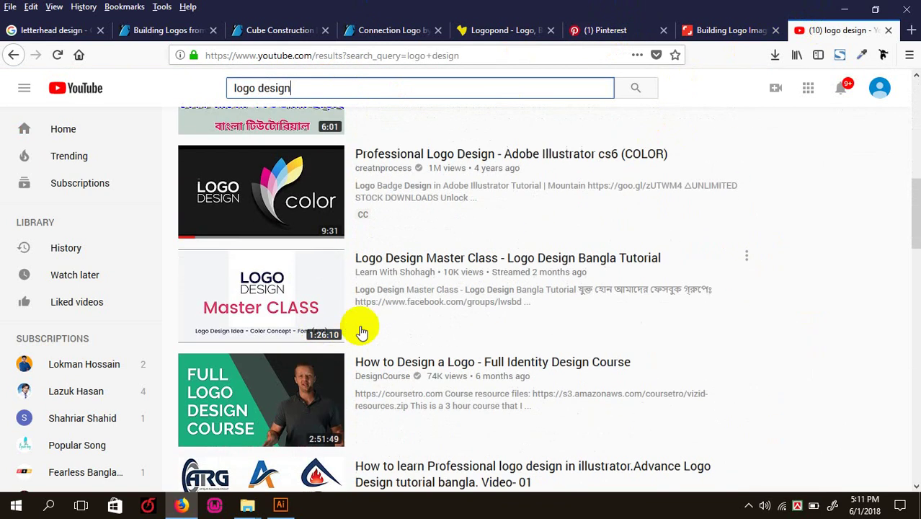
scroll(362, 330, "down", 15)
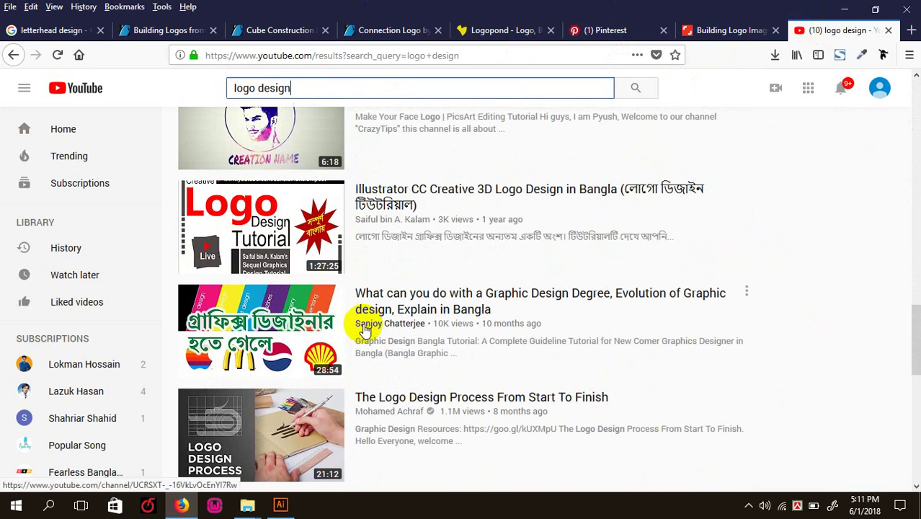
scroll(363, 328, "down", 5)
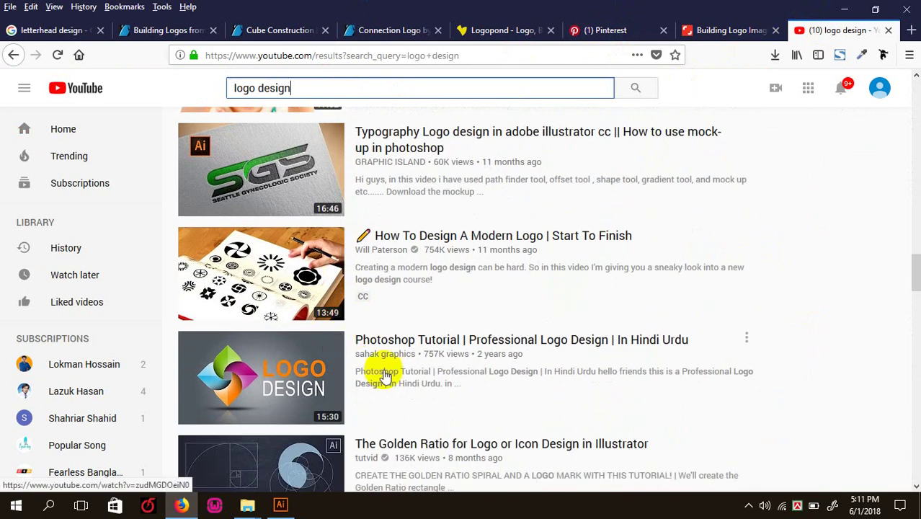
scroll(366, 359, "down", 4)
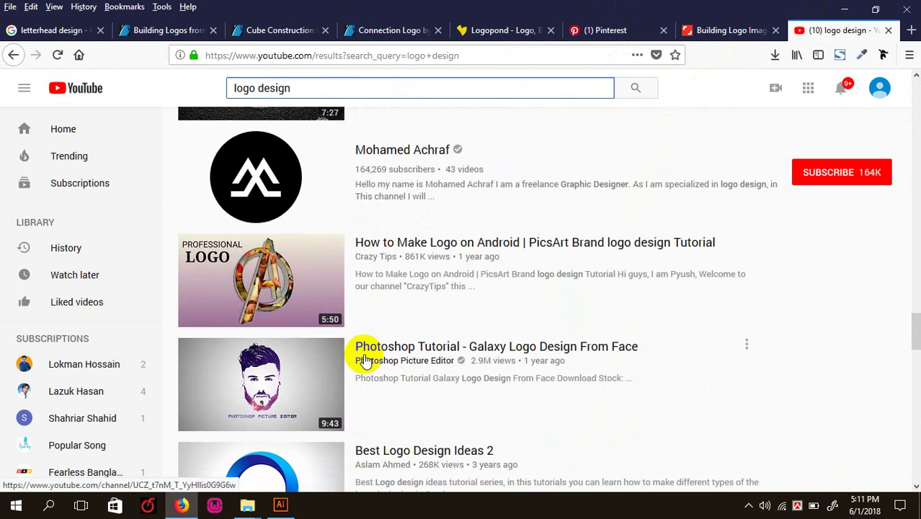
scroll(364, 357, "down", 10)
scroll(354, 359, "up", 3)
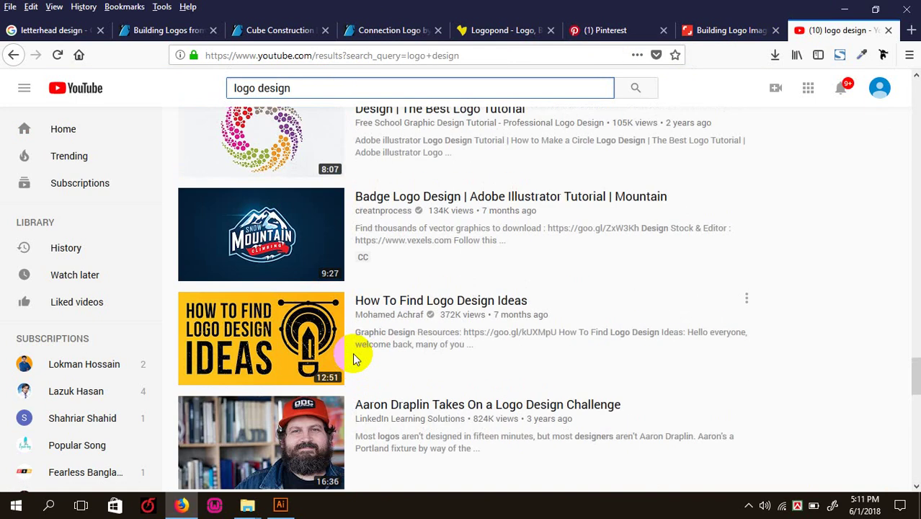
scroll(353, 355, "down", 10)
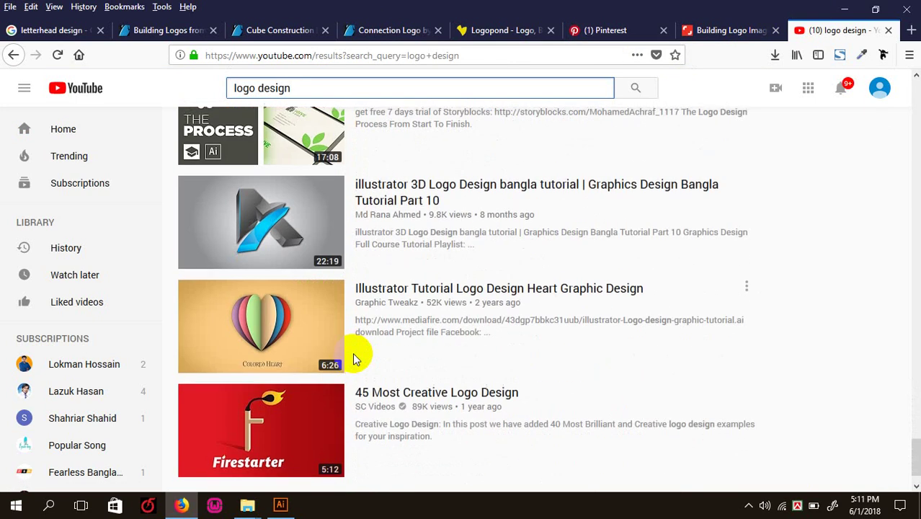
scroll(353, 357, "up", 4)
scroll(353, 357, "down", 12)
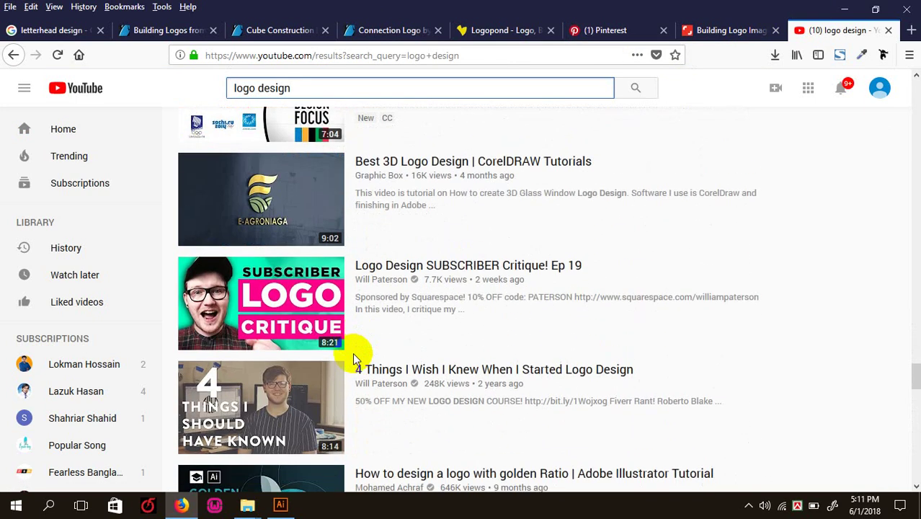
scroll(354, 358, "down", 6)
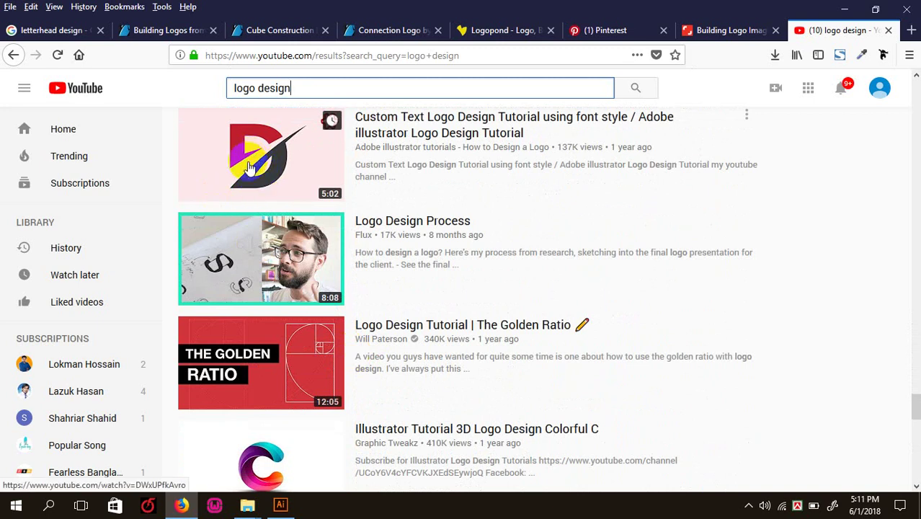
left_click(269, 193)
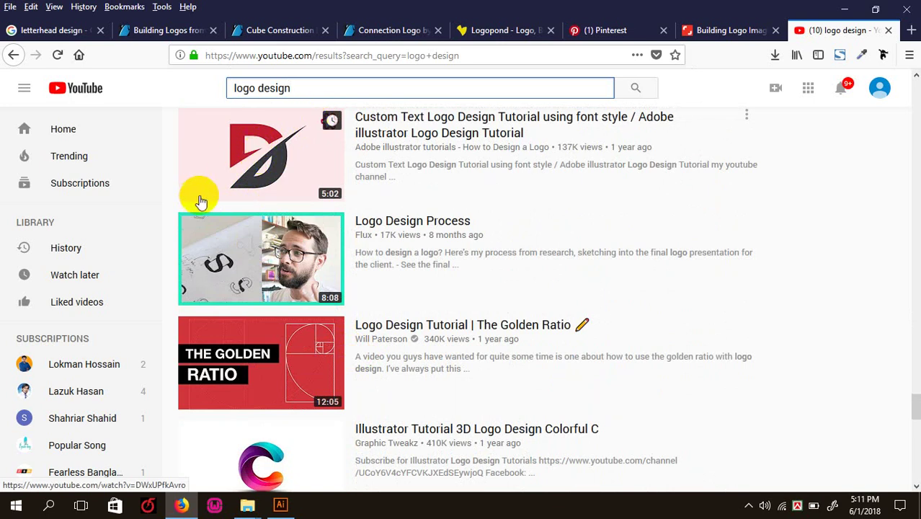
left_click(718, 31)
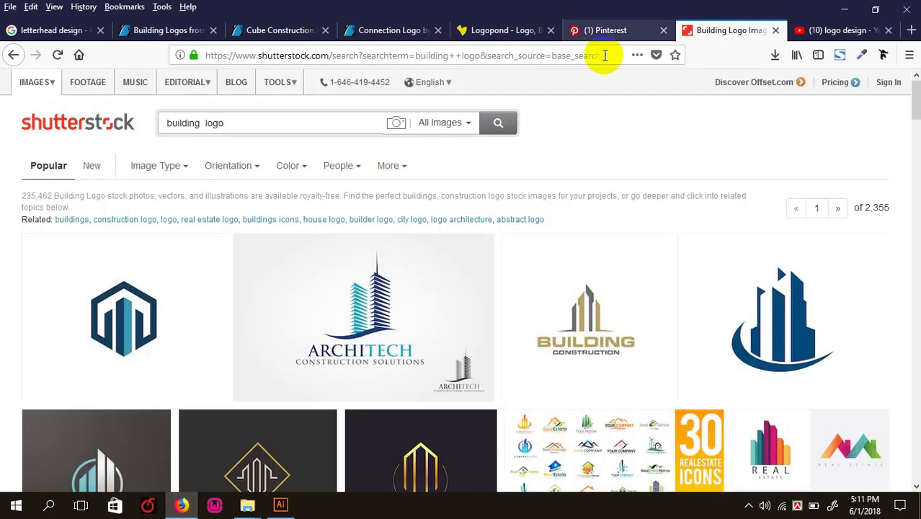
- Scroll down through the Shutterstock building logo results
scroll(267, 258, "down", 2)
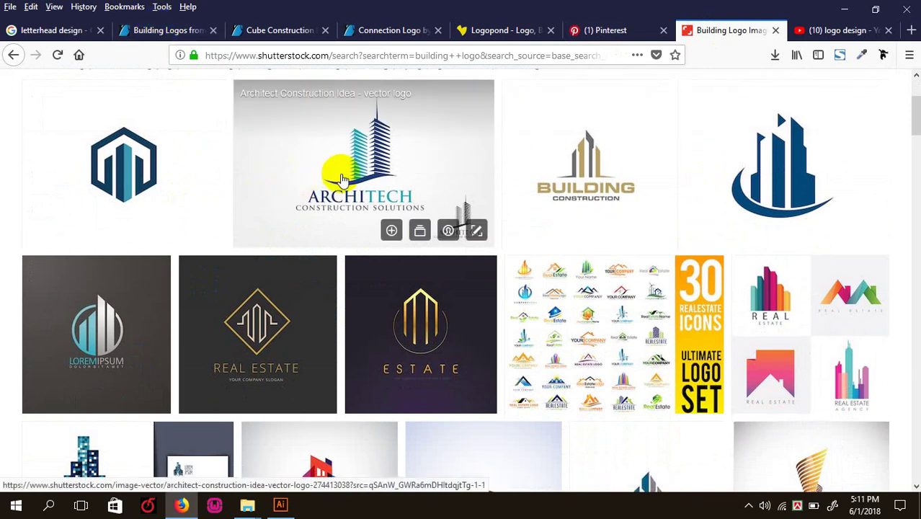
scroll(325, 288, "down", 3)
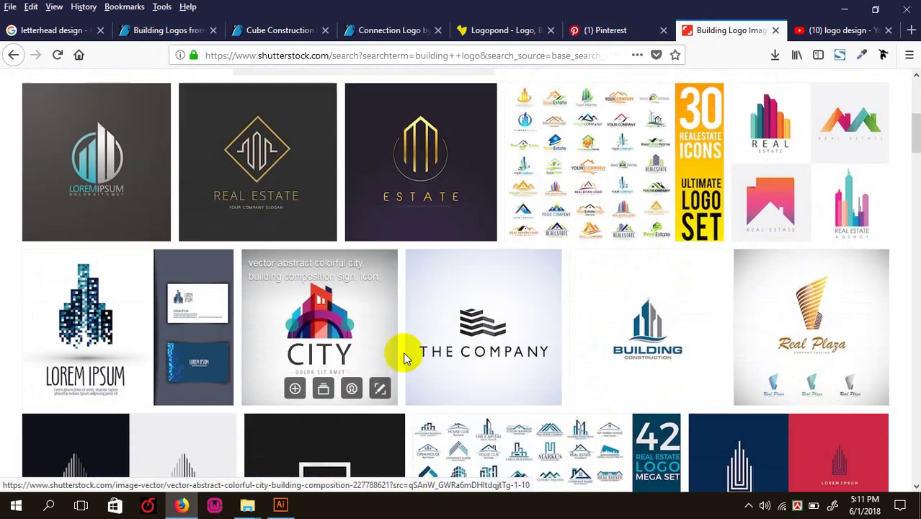
scroll(405, 358, "down", 1)
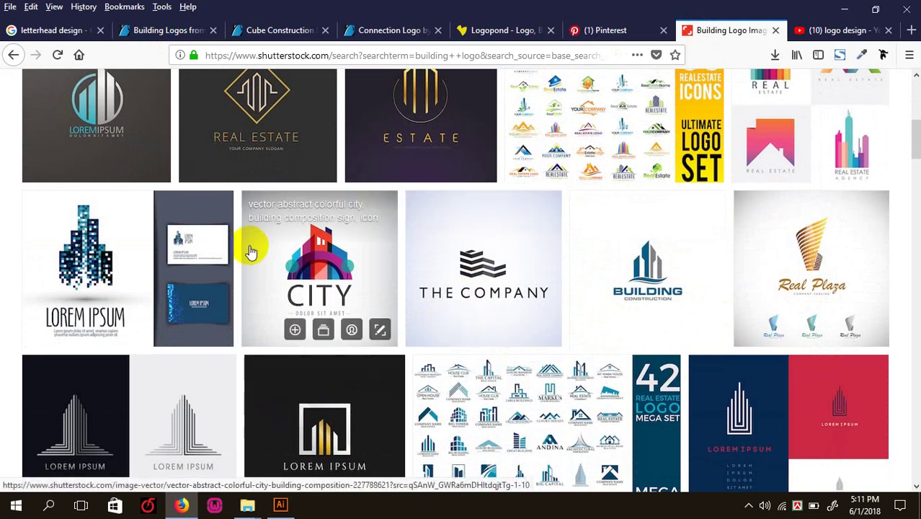
scroll(248, 248, "down", 7)
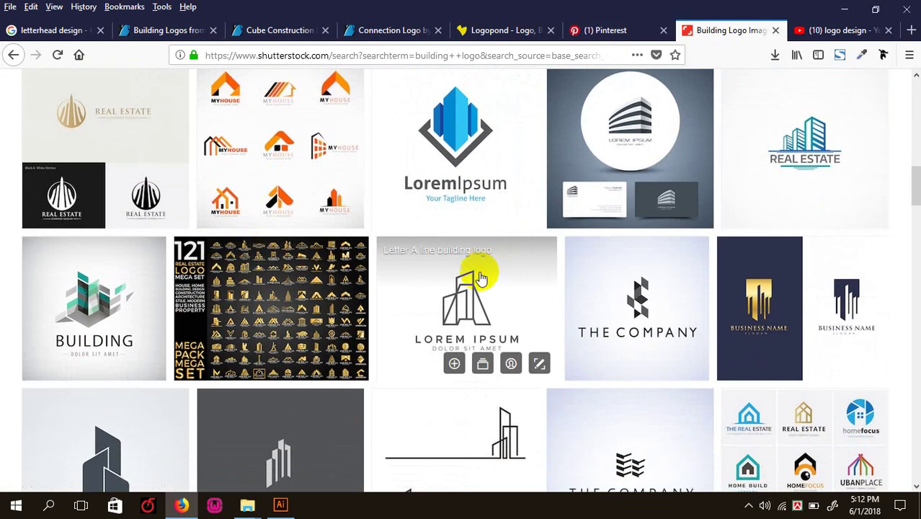
scroll(670, 268, "down", 5)
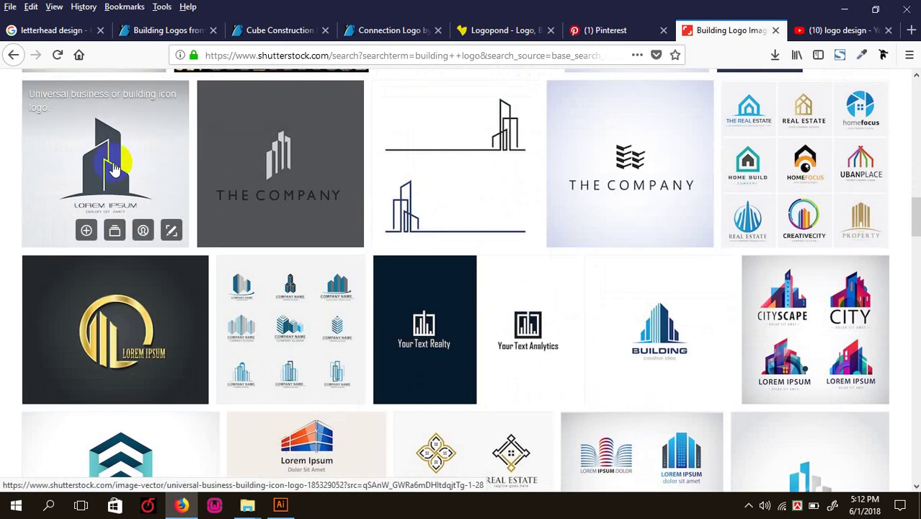
- Open the 'Realty analytics symbol' image page, then go back with Alt+Left
right_click(526, 320)
left_click(424, 312)
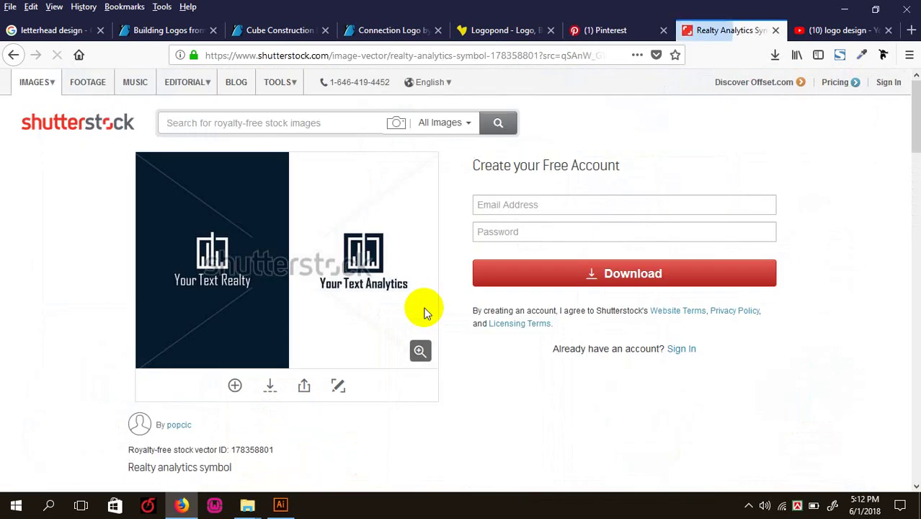
mouse_move(43, 85)
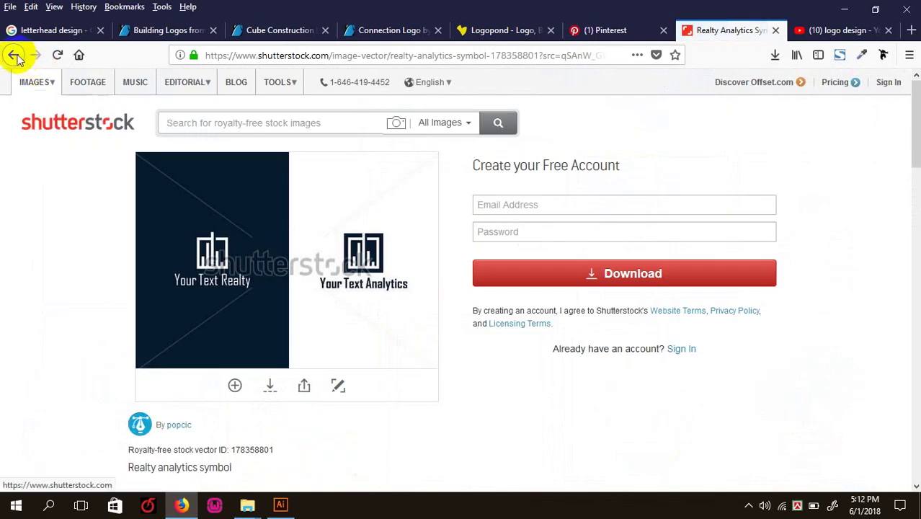
scroll(347, 214, "down", 15)
scroll(372, 283, "down", 3)
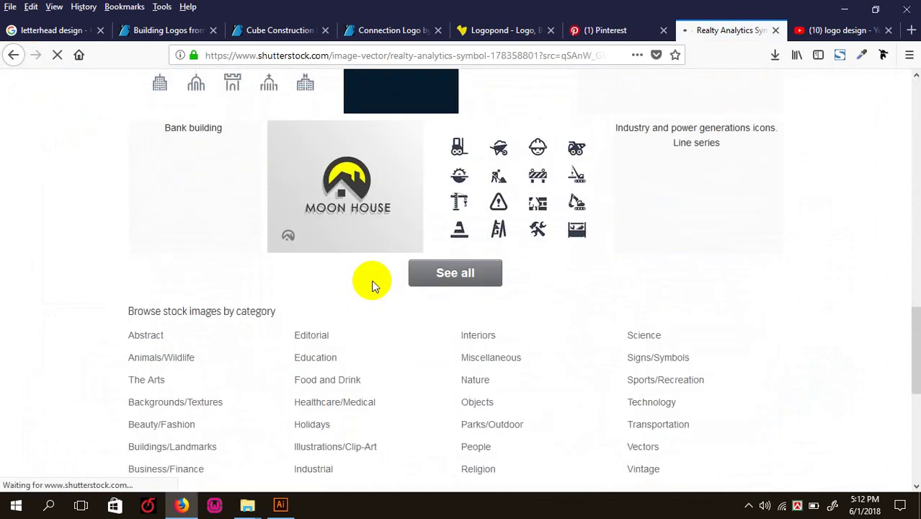
scroll(372, 284, "up", 6)
key("alt+Left")
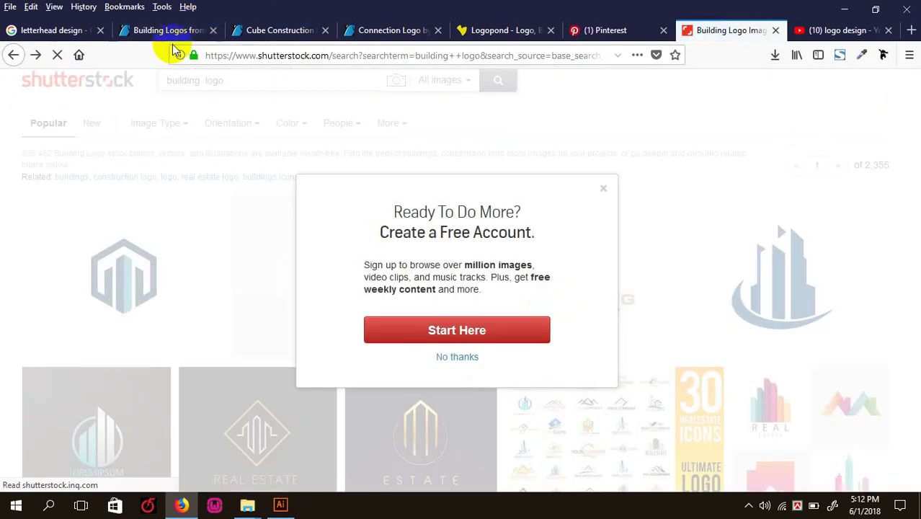
- Copy the preview image of GraphicRiver's $29 Furniture Studio Logo into Illustrator
left_click(167, 30)
scroll(346, 270, "down", 5)
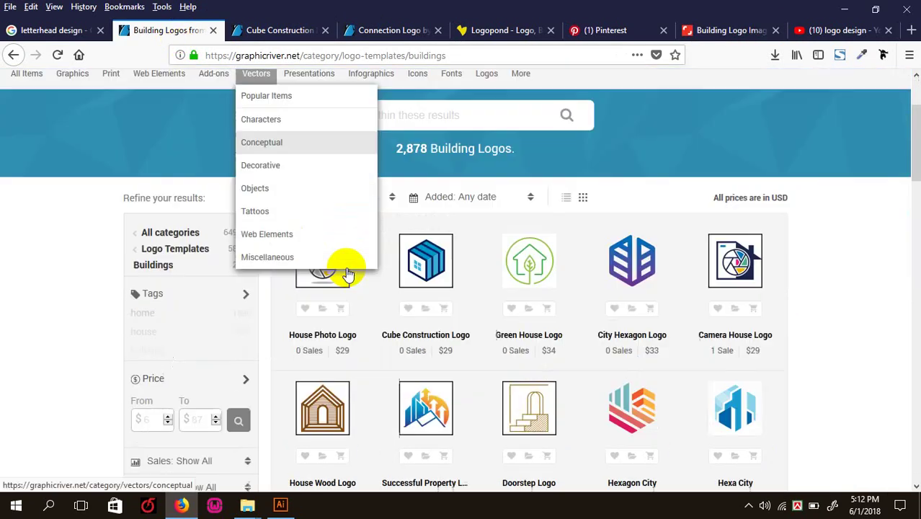
scroll(347, 272, "down", 3)
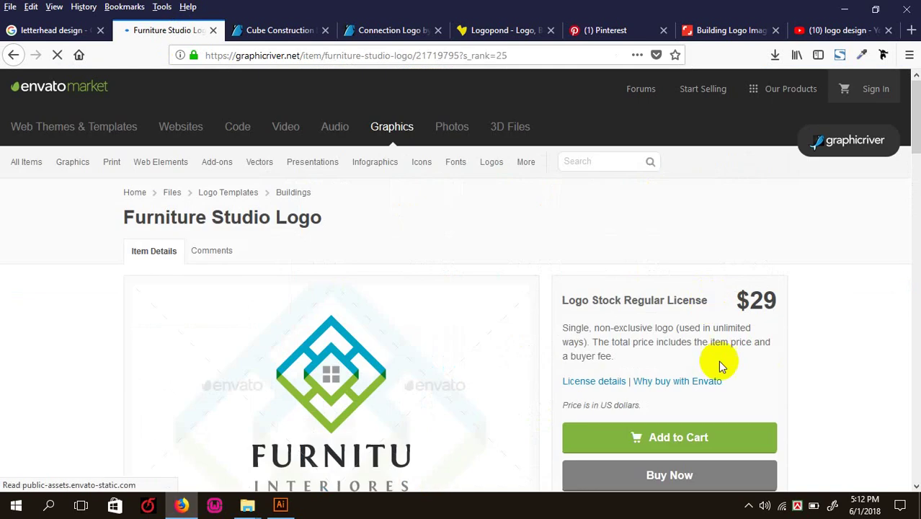
scroll(561, 330, "down", 4)
right_click(334, 177)
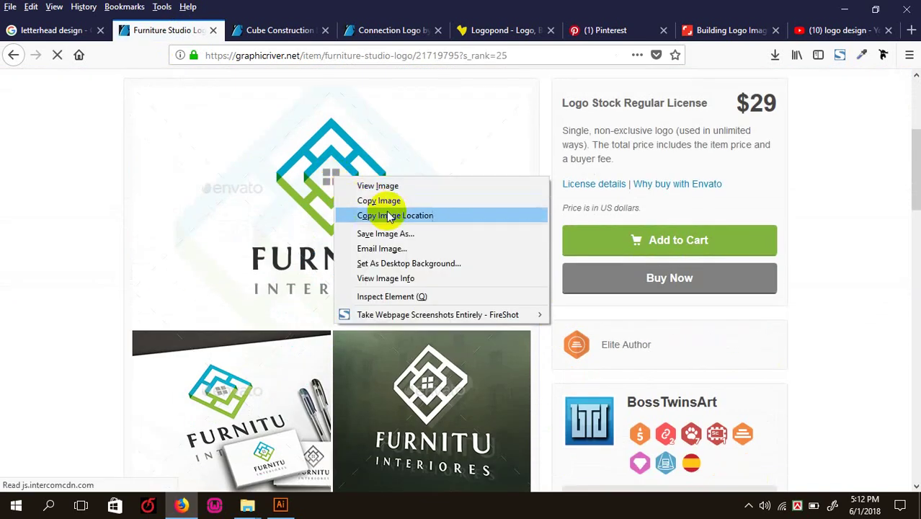
left_click(378, 200)
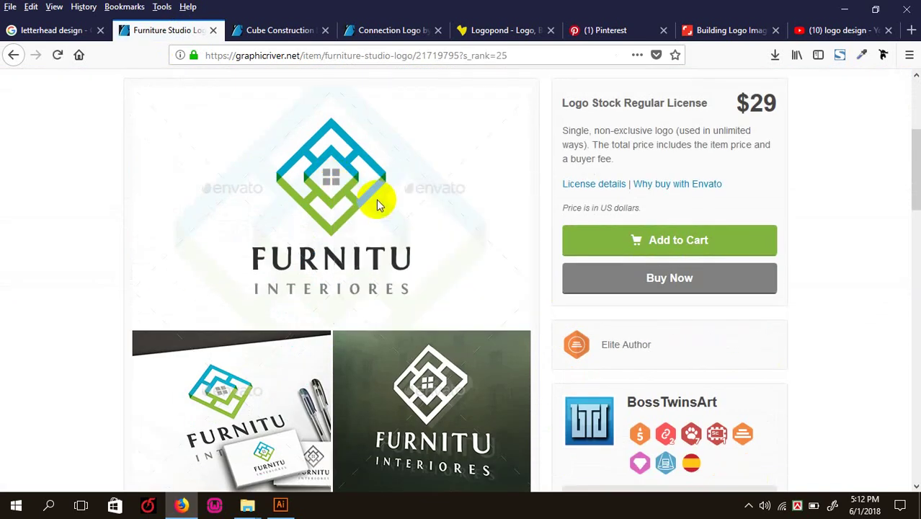
left_click(289, 504)
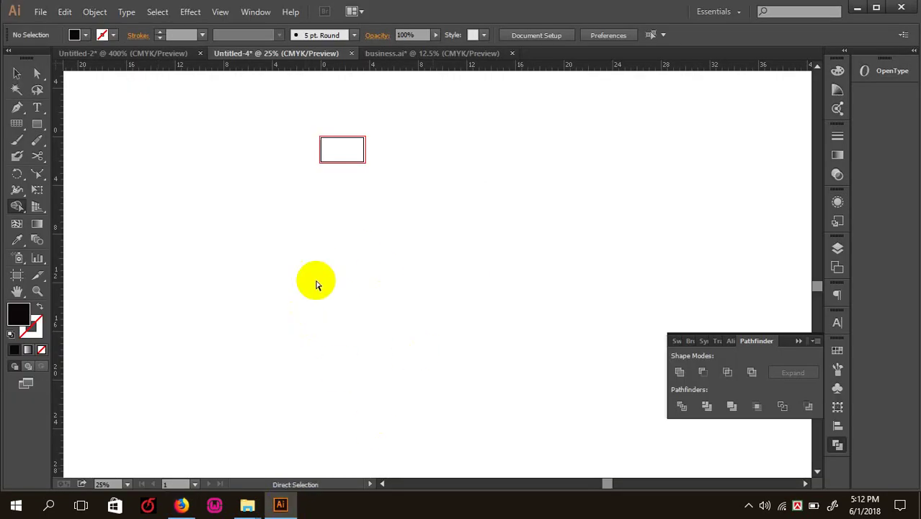
- Paste the Furniture logo image and zoom to 150% on it
key("ctrl+v")
key("ctrl+minus")
key("ctrl+minus")
key("ctrl+plus")
key("ctrl+plus")
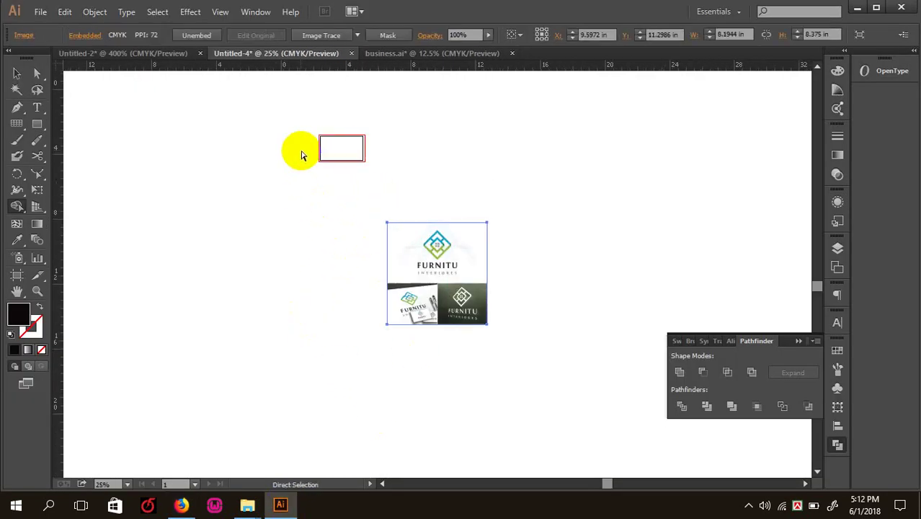
key("ctrl+plus")
key("ctrl+plus")
key("ctrl+plus")
key("ctrl+plus")
key("ctrl+plus")
left_click_drag(403, 269, 388, 381)
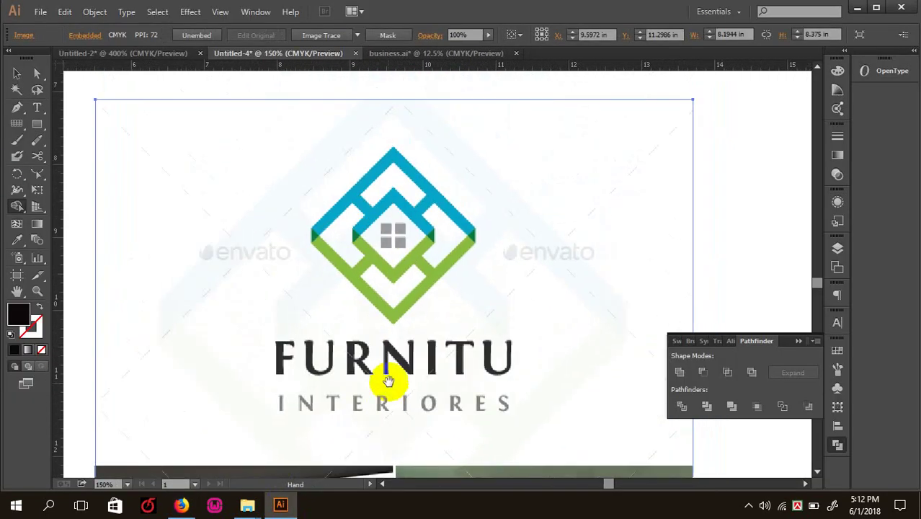
- Draw a black square and rotate it 45° into a diamond over the logo mark
left_click_drag(41, 128, 58, 123)
left_click_drag(170, 140, 232, 199)
left_click(18, 73)
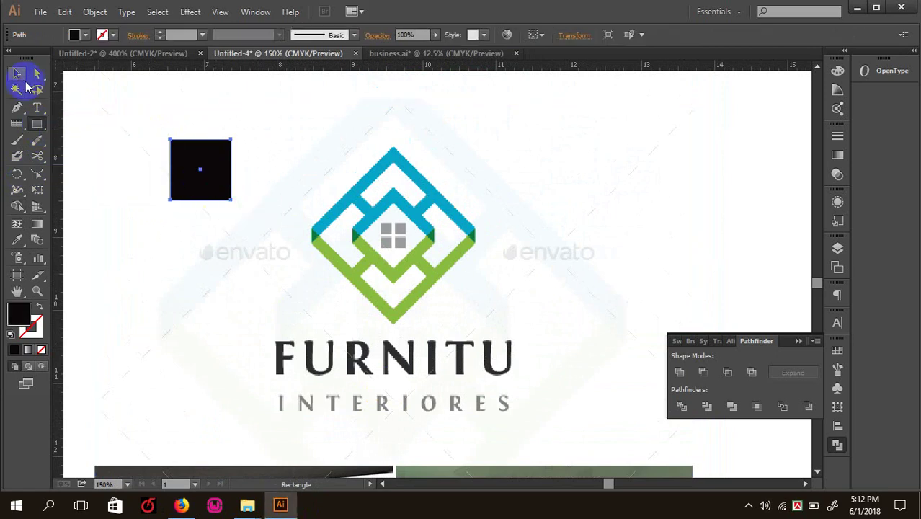
left_click(200, 140)
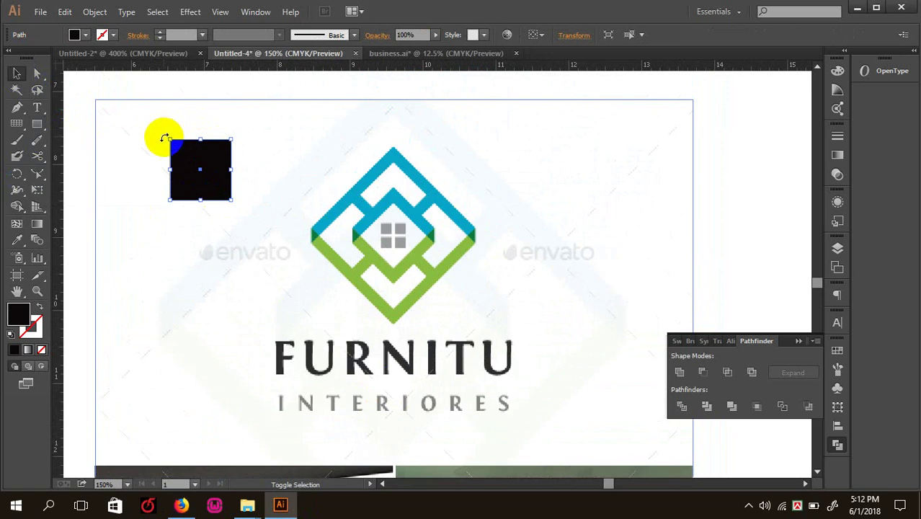
left_click_drag(165, 137, 499, 241)
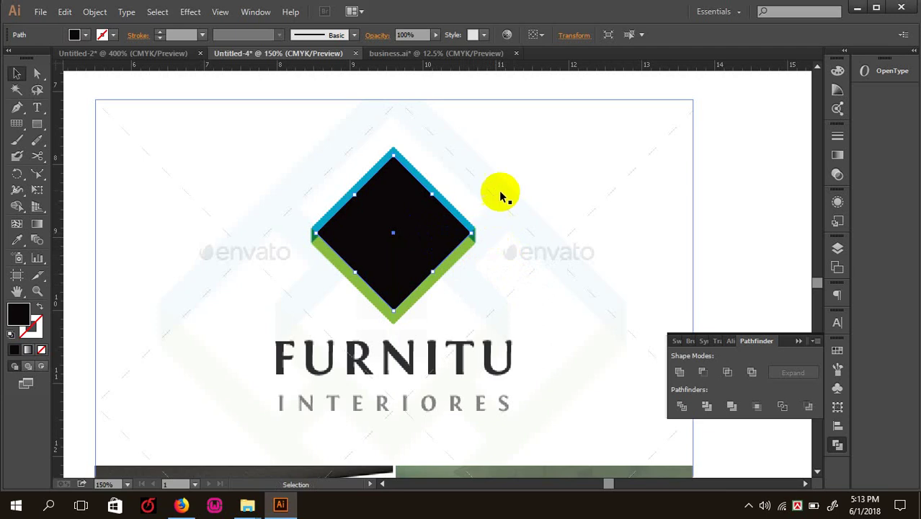
- Stretch the black diamond to the logo mark's outer corners, keeping it in front
left_click_drag(417, 214, 485, 195)
left_click_drag(470, 233, 487, 234)
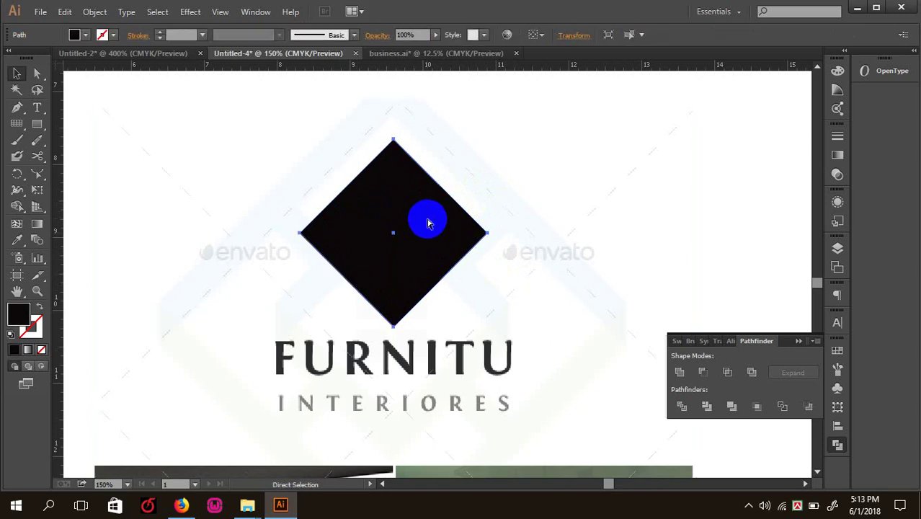
key("ctrl+bracketleft")
key("ctrl+bracketright")
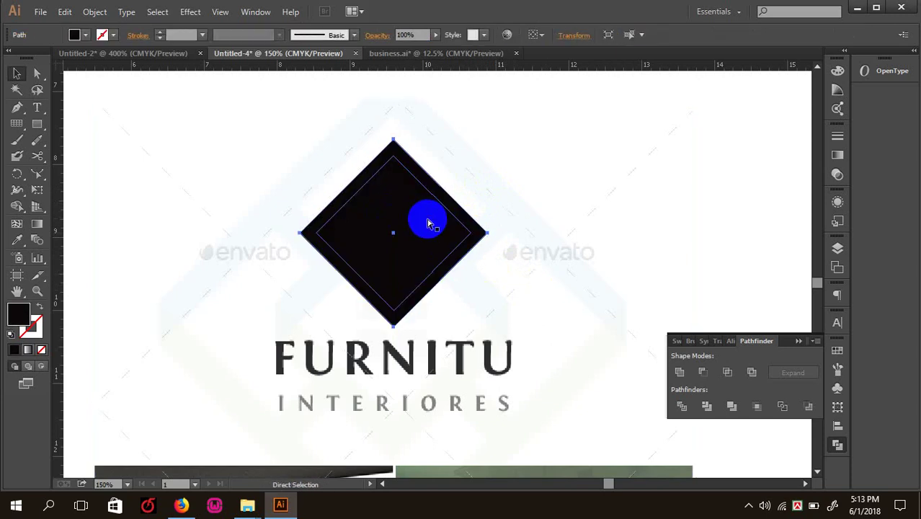
- Select the inner and outer diamonds together and apply Pathfinder Divide
left_click(402, 169)
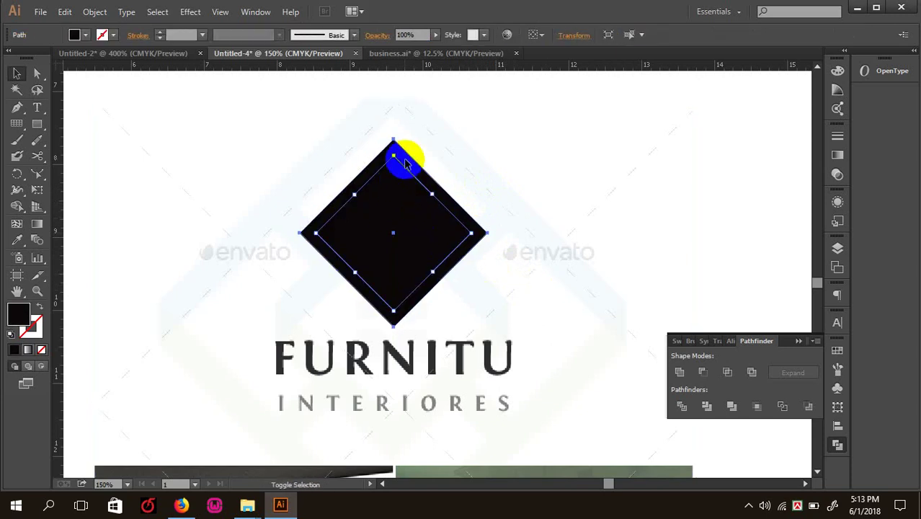
left_click(679, 372)
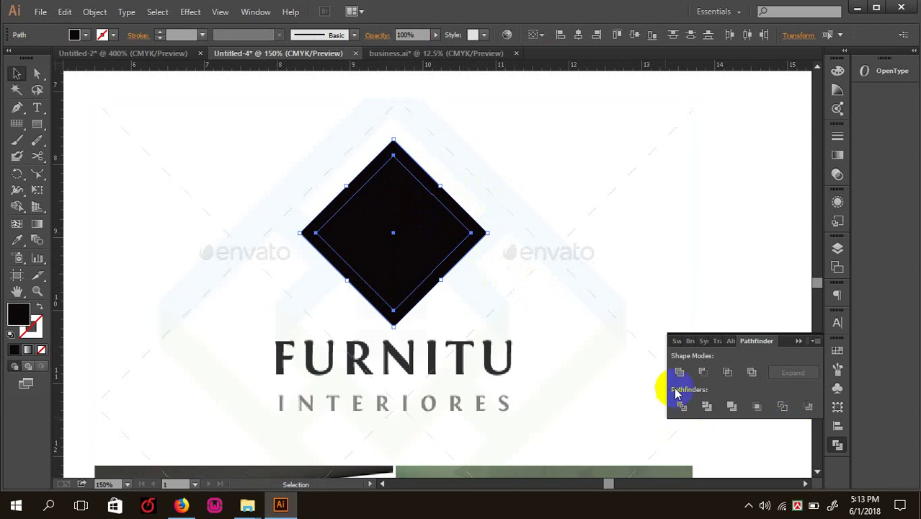
right_click(388, 215)
left_click(518, 90)
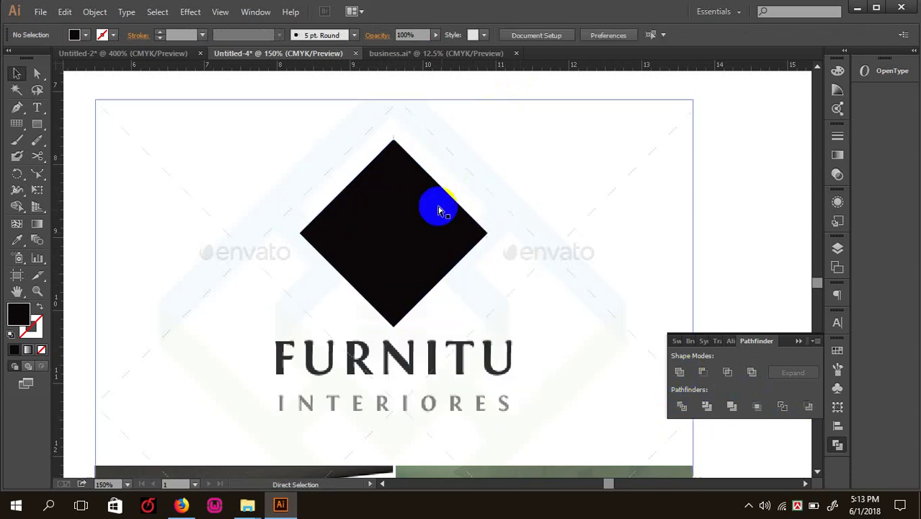
left_click(438, 210)
left_click(539, 187)
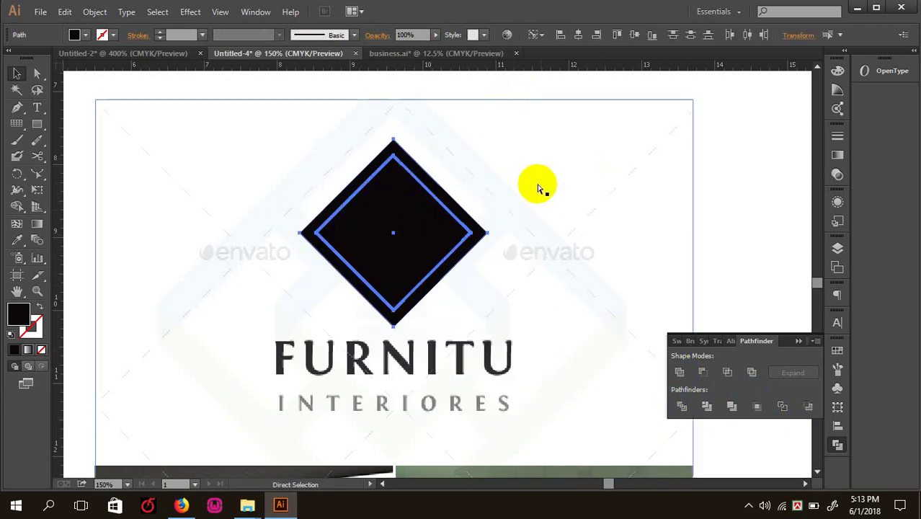
left_click(416, 223)
left_click(421, 198)
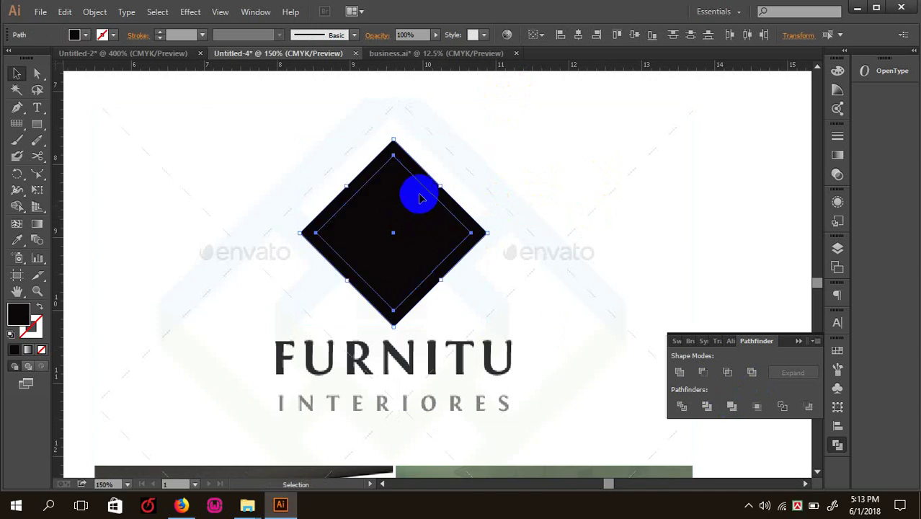
left_click(681, 406)
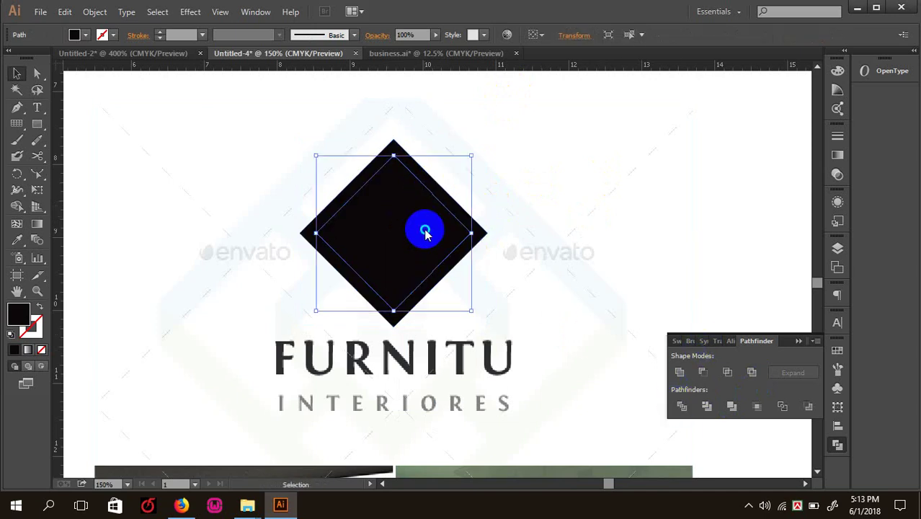
right_click(425, 230)
left_click(394, 237)
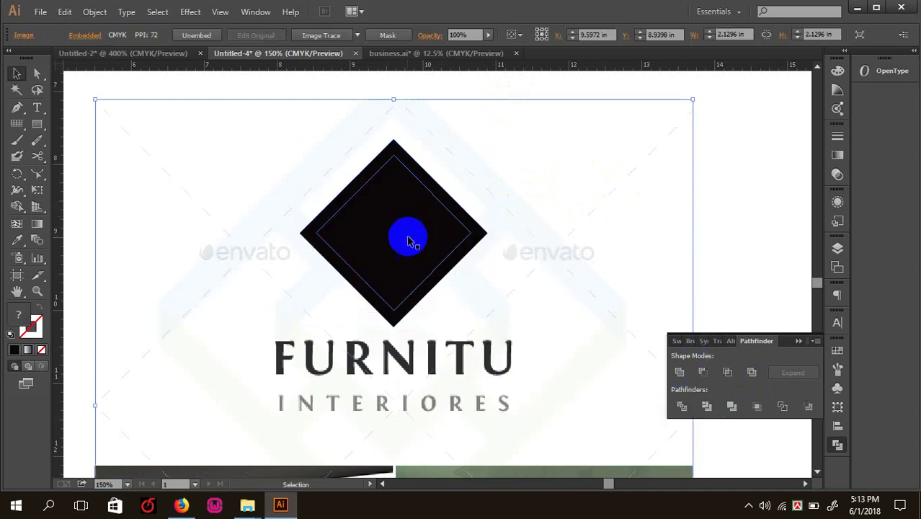
- Divide again, ungroup, delete the inner piece, and move the frame right of the logo
mouse_move(394, 238)
left_mouse_down()
mouse_move(421, 217)
mouse_move(426, 183)
left_mouse_up()
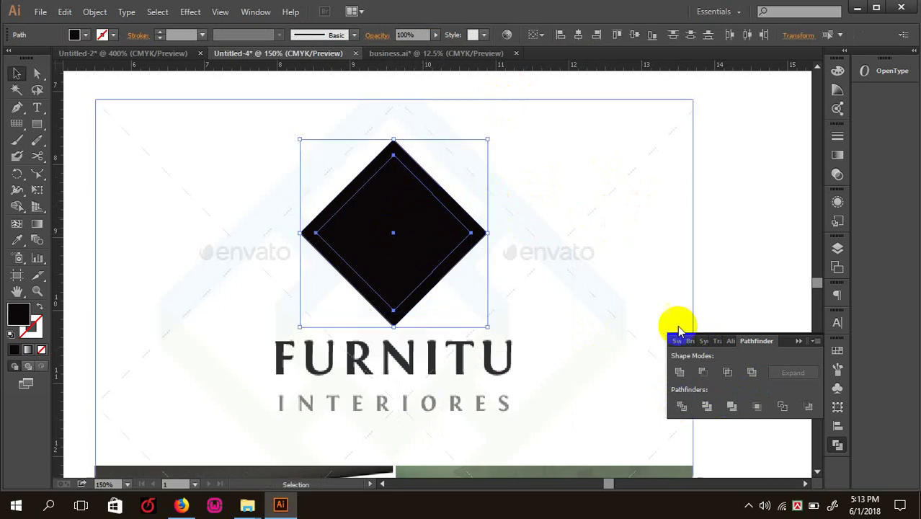
left_click(680, 405)
right_click(393, 233)
left_click(456, 310)
left_click(405, 235)
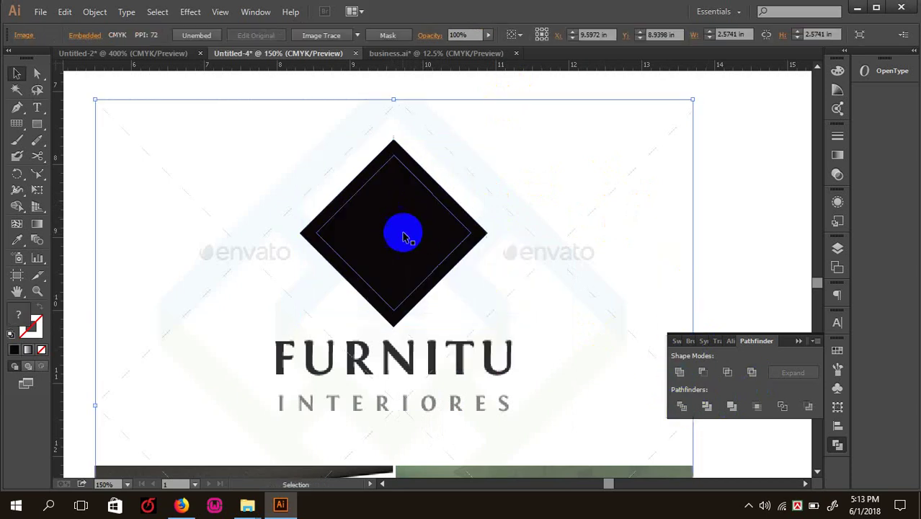
key("Delete")
left_click_drag(459, 215, 667, 220)
left_click(680, 211)
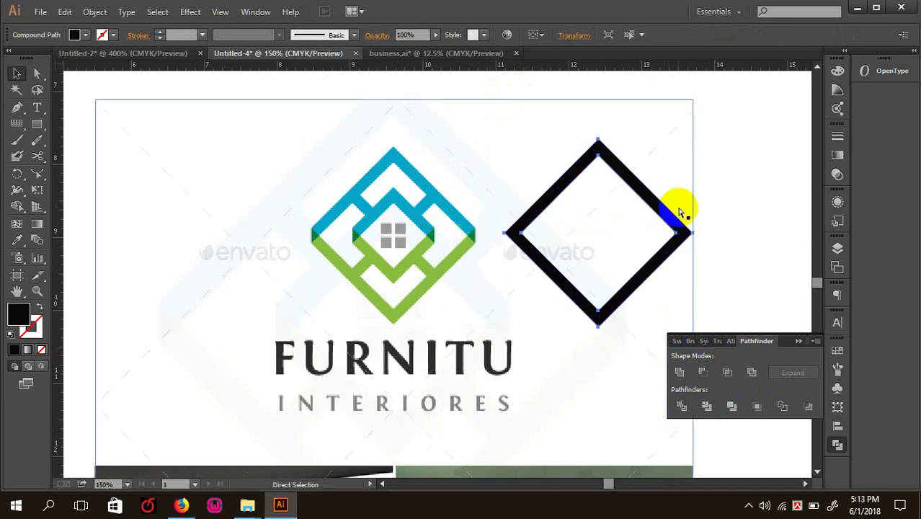
- Scale a smaller diamond inside the frame and delete a stray rectangle
key("v")
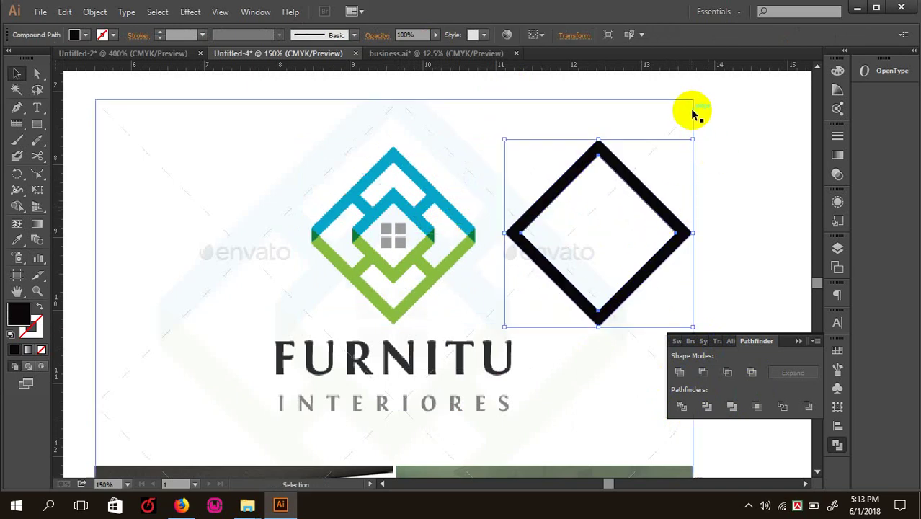
left_click_drag(692, 139, 660, 173)
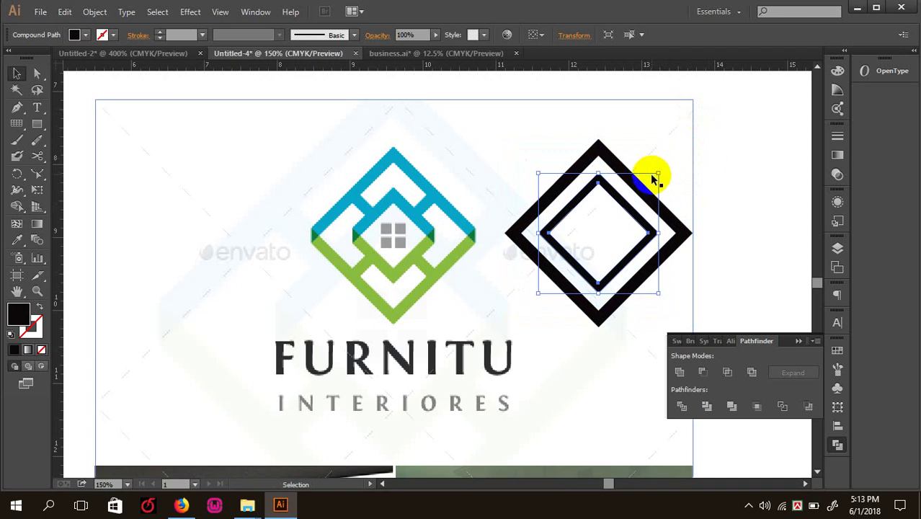
left_click(40, 124)
left_click_drag(543, 182, 564, 232)
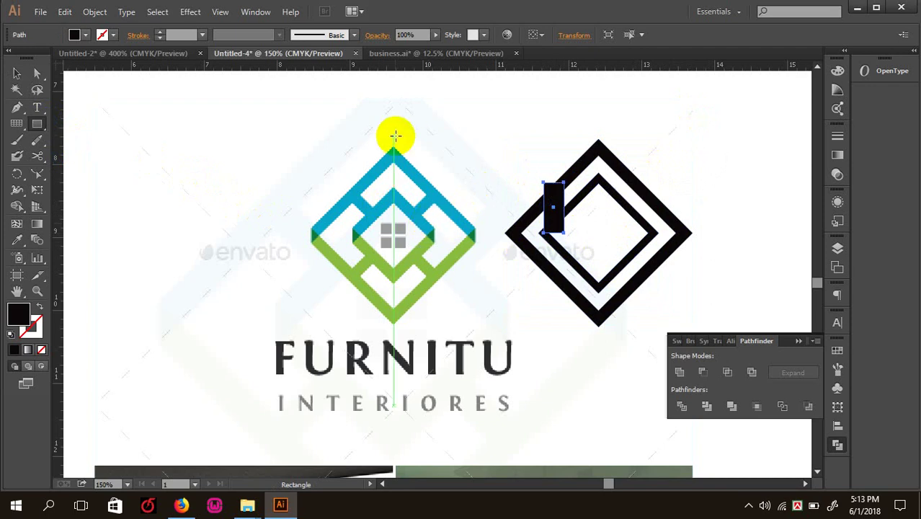
key("Delete")
left_click(14, 74)
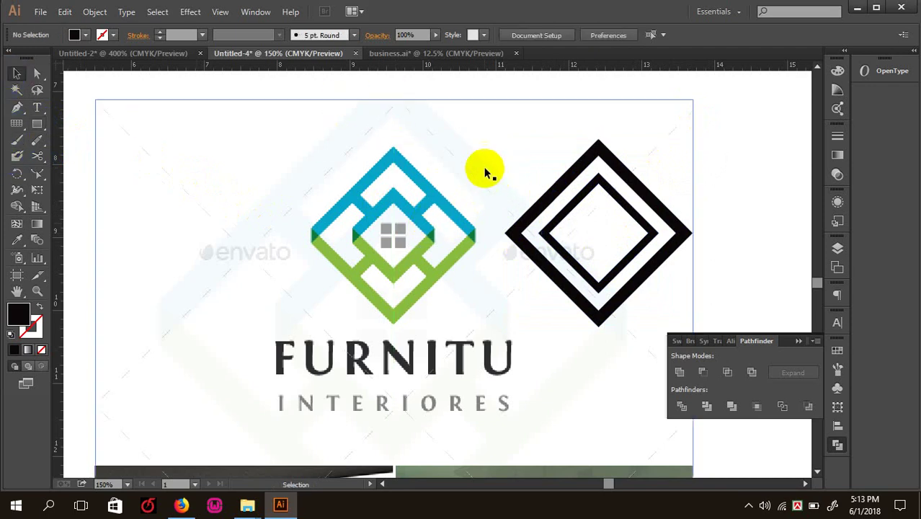
- Zoom in and draw a small square over the top-left grey centre square
key("ctrl+plus")
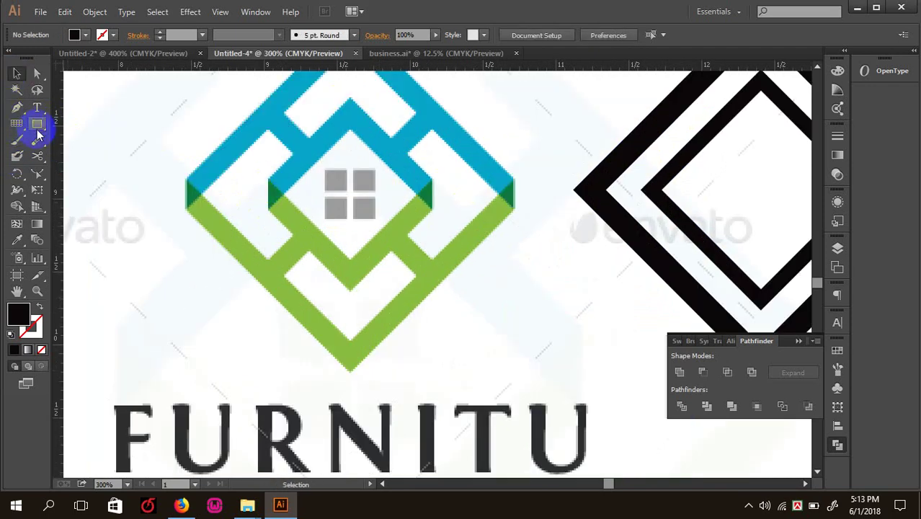
left_click(37, 124)
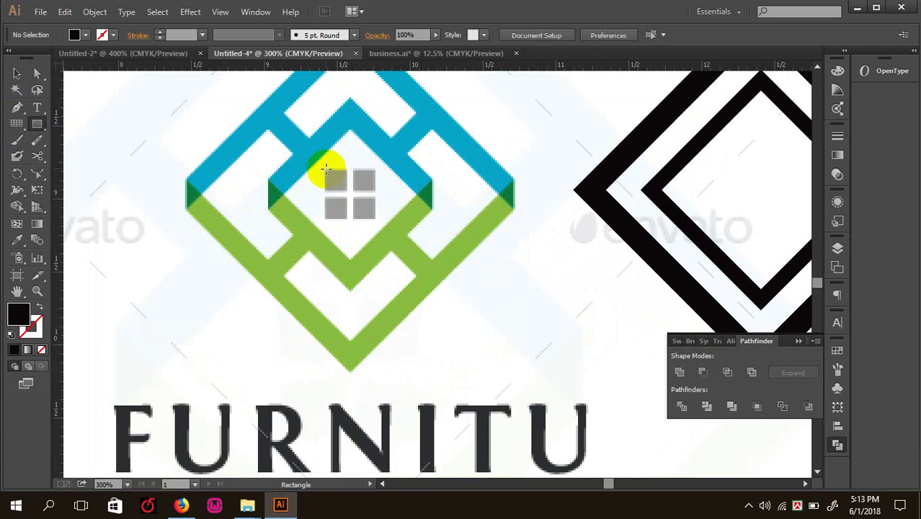
left_click_drag(324, 170, 346, 190)
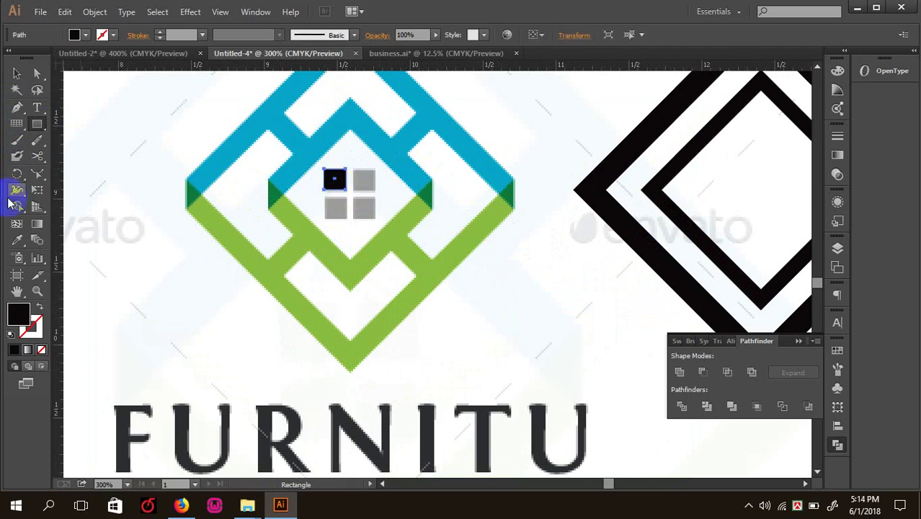
- Draw a helper rectangle and move it over the black diamond's left tip
key("ctrl+1")
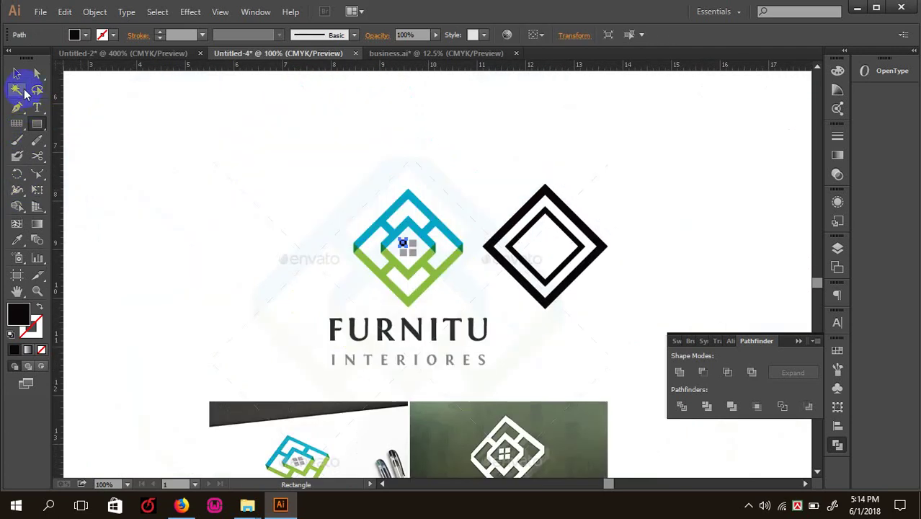
key("ctrl+plus")
key("ctrl+plus")
key("ctrl+plus")
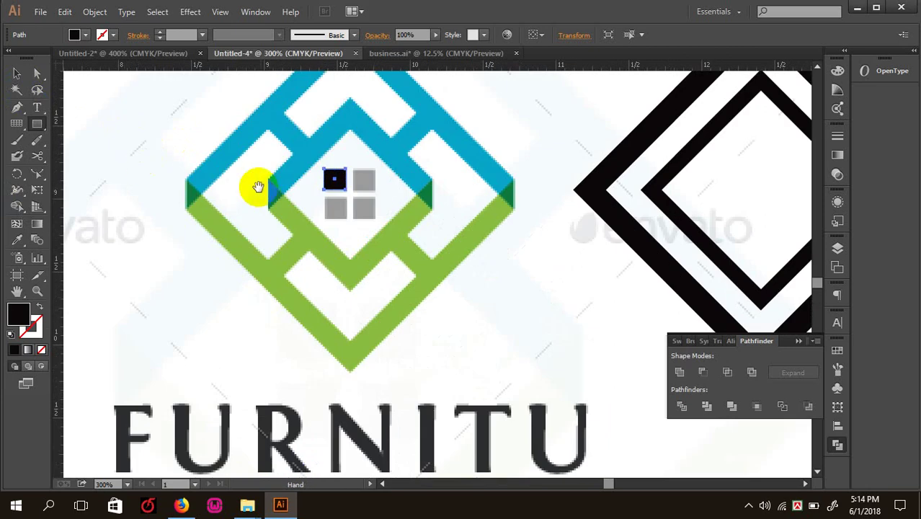
left_click_drag(258, 186, 294, 196)
key("ctrl+plus")
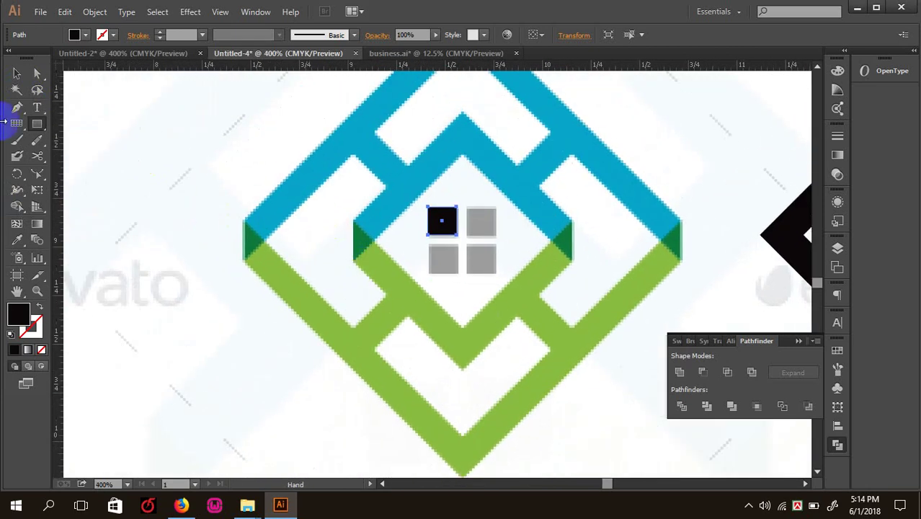
left_click(36, 126)
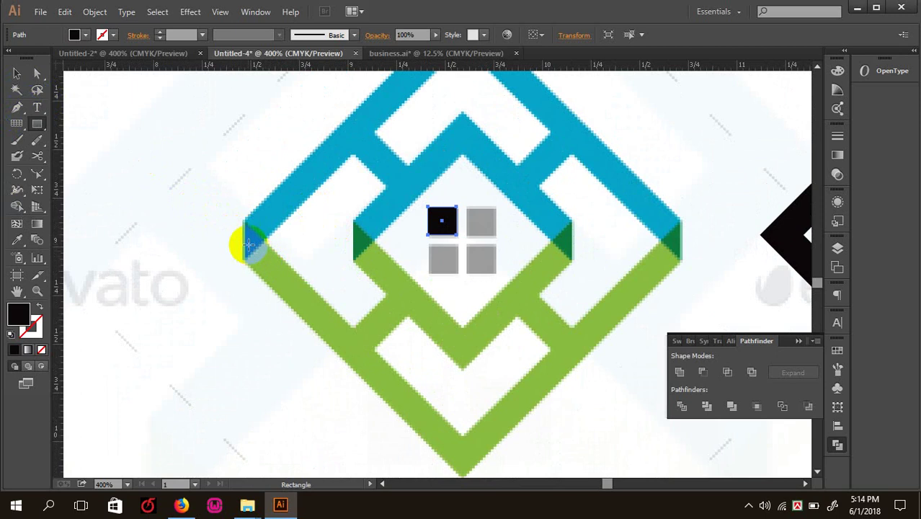
left_click_drag(220, 206, 270, 272)
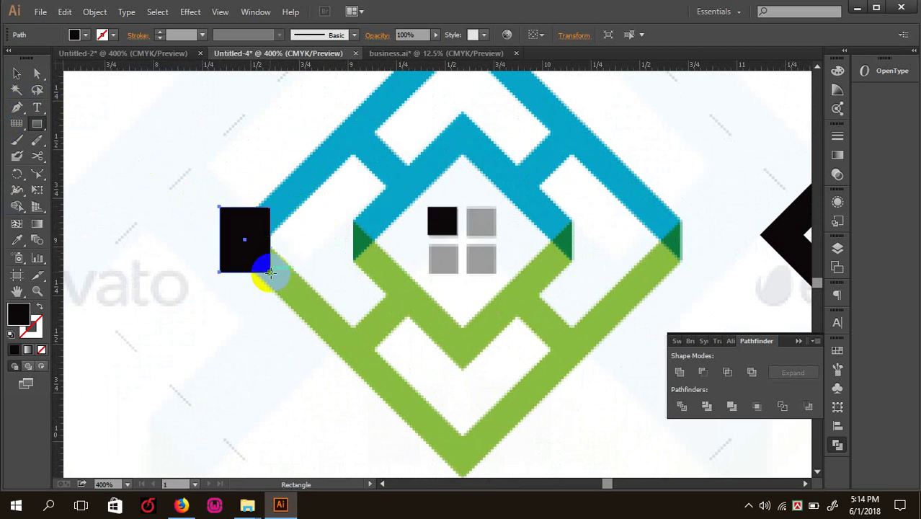
key("v")
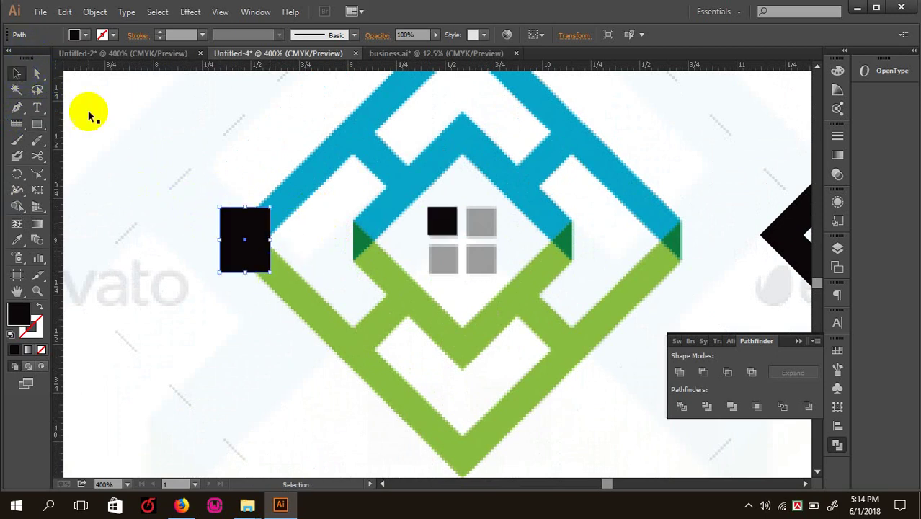
left_click_drag(241, 212, 758, 219)
- Trim away the rectangle's excess with Shape Builder, leaving a triangular tip piece selected
left_click(741, 217)
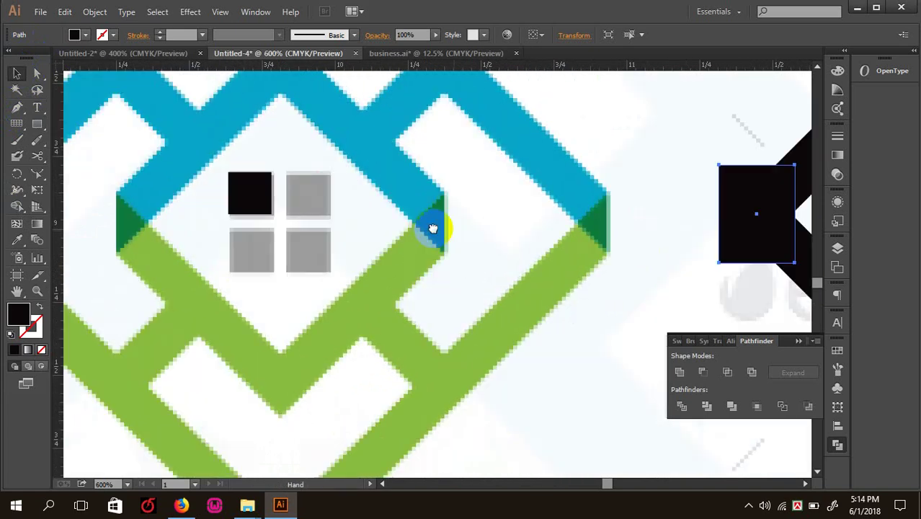
left_click_drag(636, 209, 655, 146)
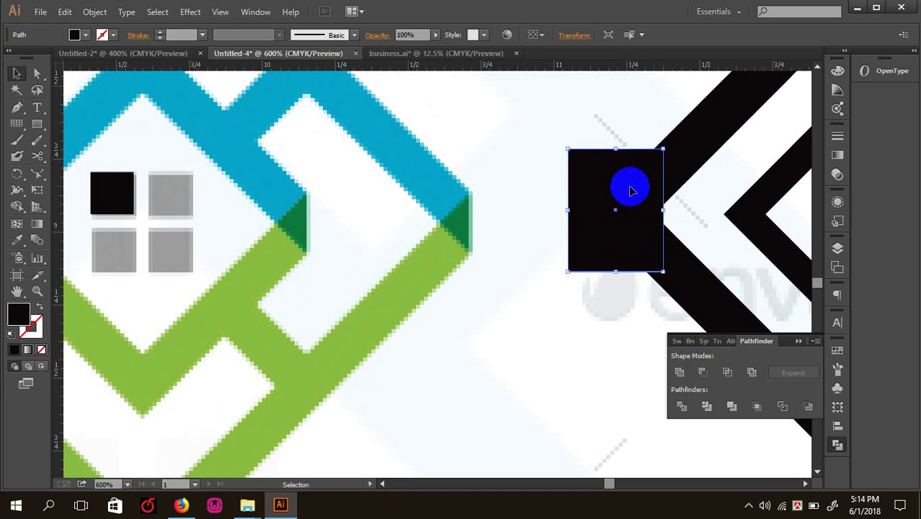
left_click(683, 173)
left_click(637, 198, "shift")
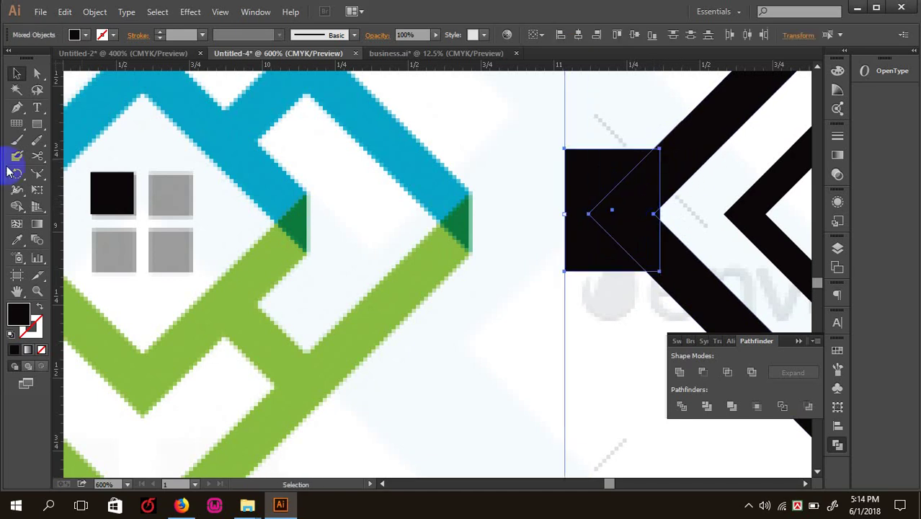
left_click(17, 206)
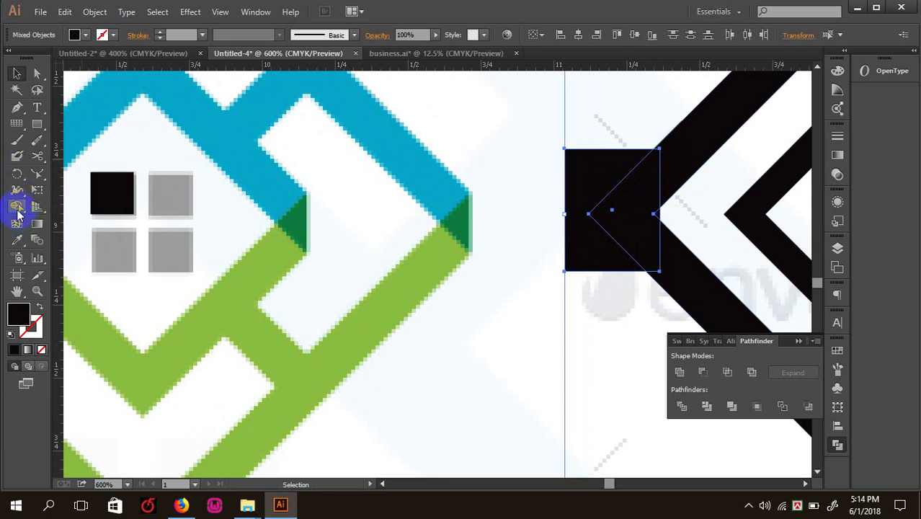
mouse_move(580, 207)
left_mouse_down()
mouse_move(604, 176)
mouse_move(594, 161)
mouse_move(582, 206)
mouse_move(582, 258)
left_mouse_up()
left_click(18, 73)
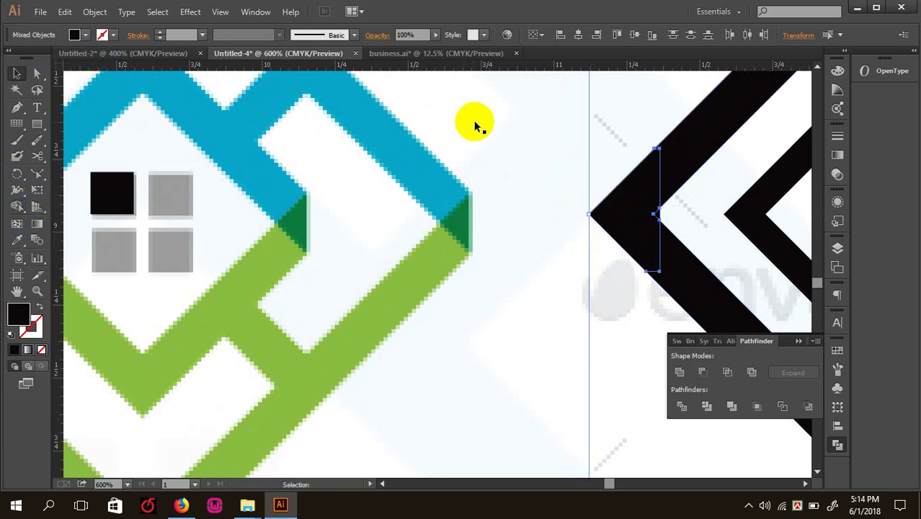
left_click(586, 202)
left_click(621, 205)
left_click_drag(103, 209, 17, 311)
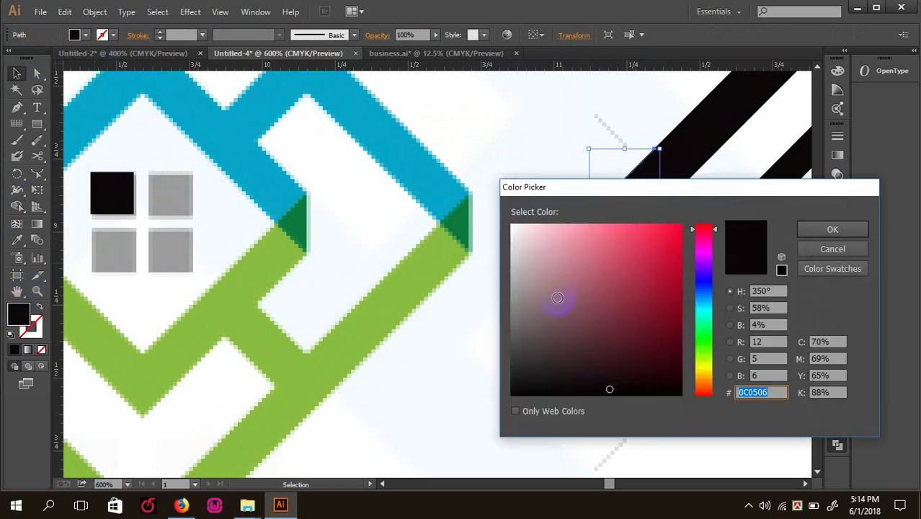
- Fill the tip piece with grey 7C7576, then delete it
left_click(521, 311)
left_click(833, 232)
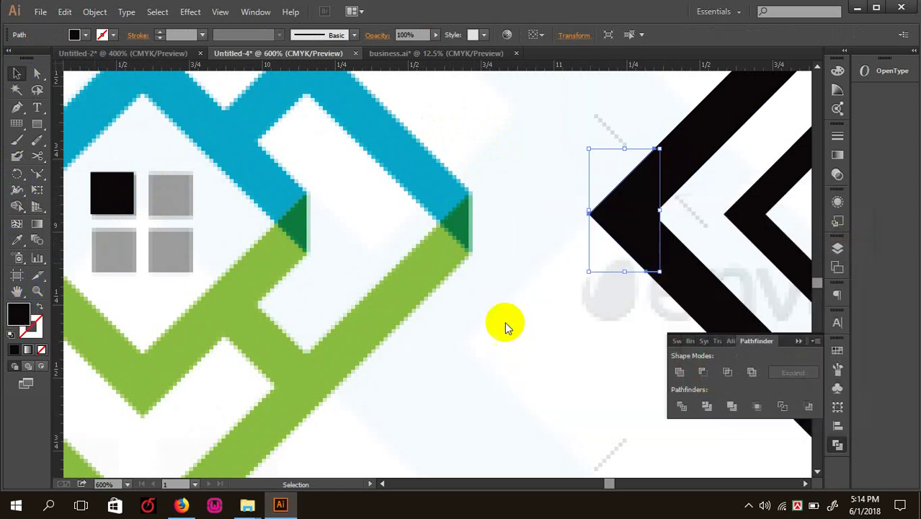
left_click(505, 307)
key("ctrl+minus")
key("ctrl+minus")
key("ctrl+minus")
key("ctrl+minus")
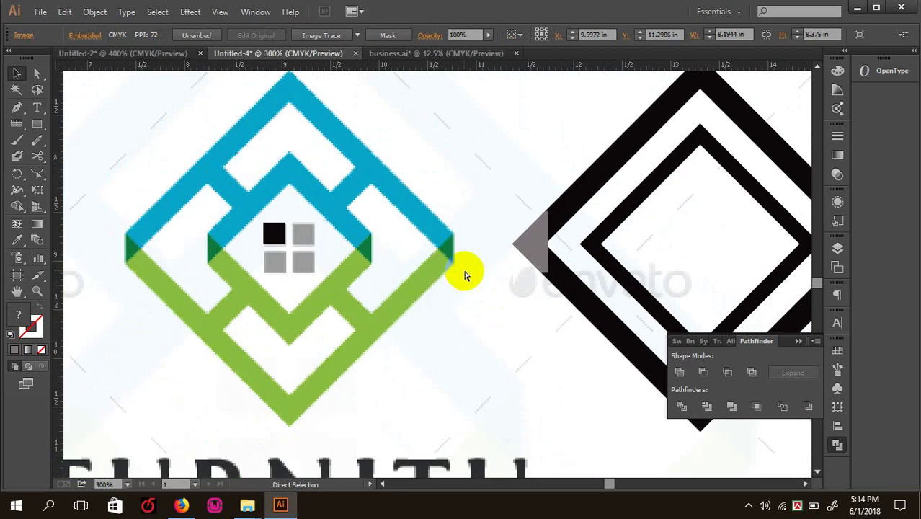
key("ctrl+plus")
key("ctrl+plus")
key("ctrl+plus")
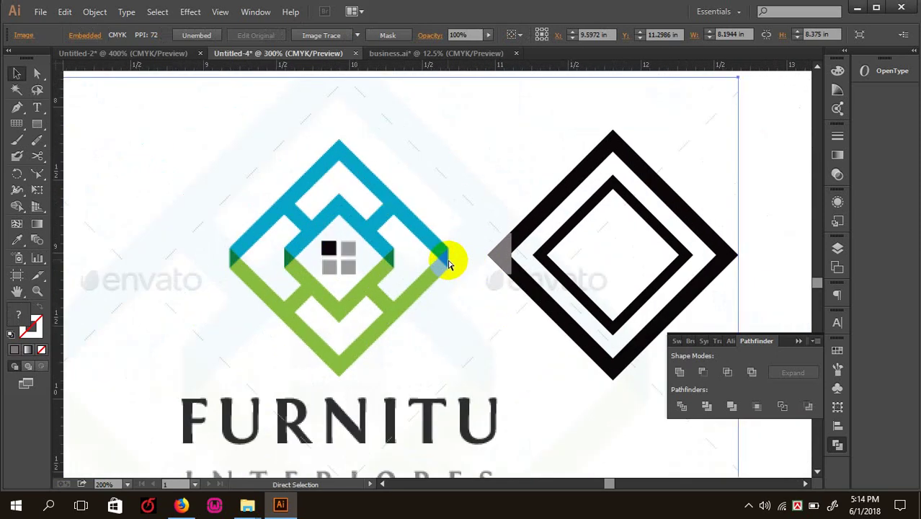
left_click(563, 238)
key("Delete")
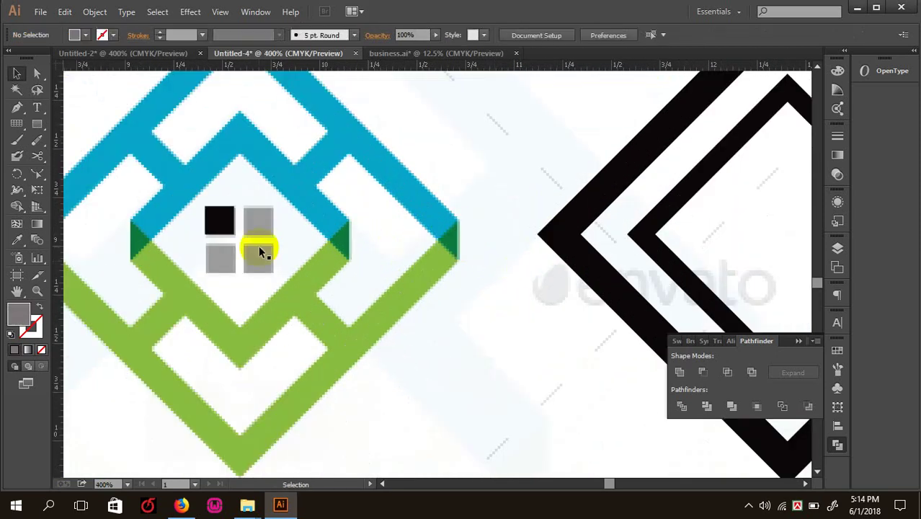
- Draw a Pen triangle over the reference logo's dark-green right corner
key("ctrl+plus")
key("p")
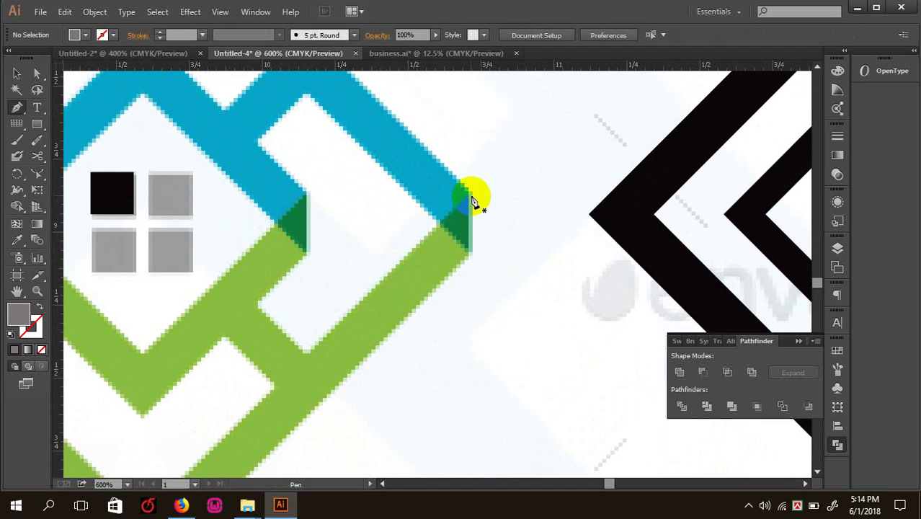
left_click(470, 195)
left_click(470, 253)
left_click(437, 225)
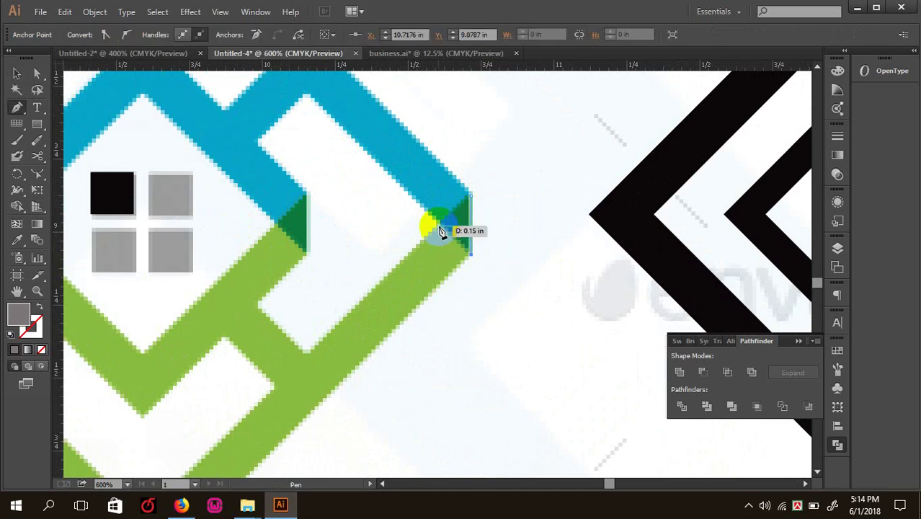
left_click(470, 196)
key("v")
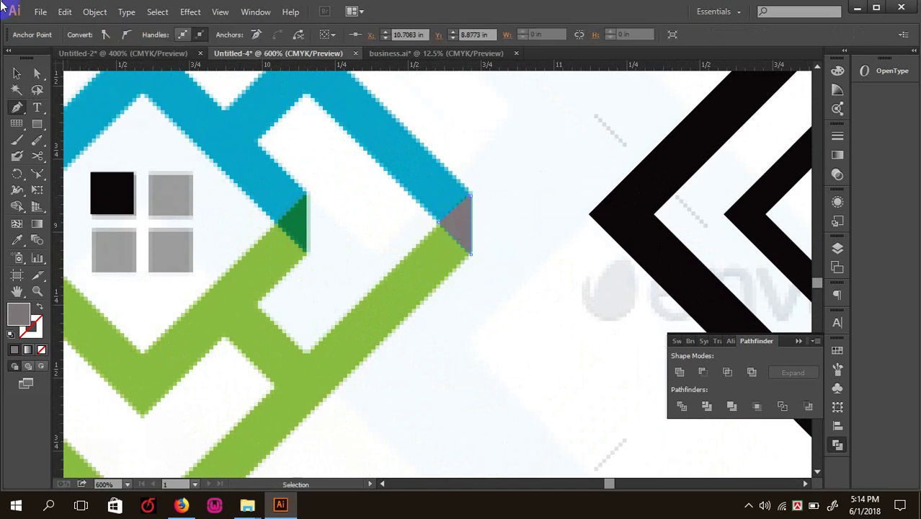
left_click(17, 72)
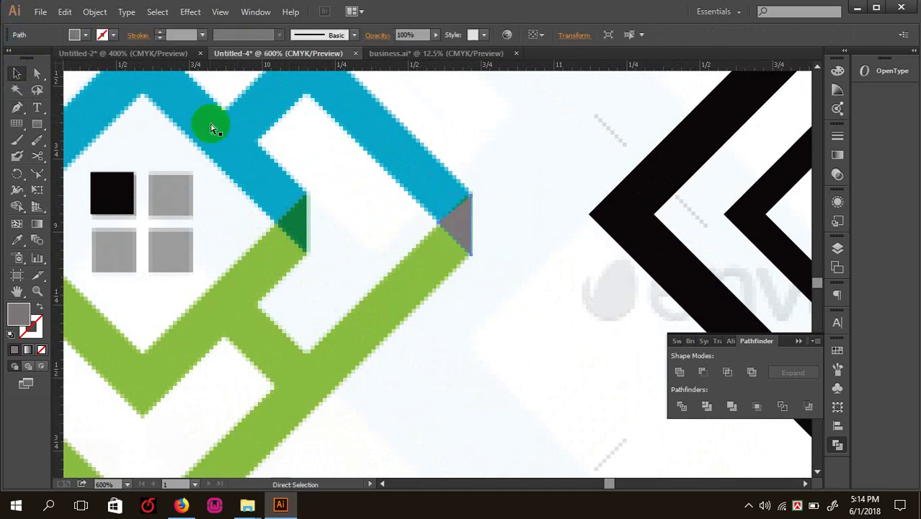
key("ctrl+minus")
key("ctrl+minus")
key("ctrl+minus")
left_click(493, 328)
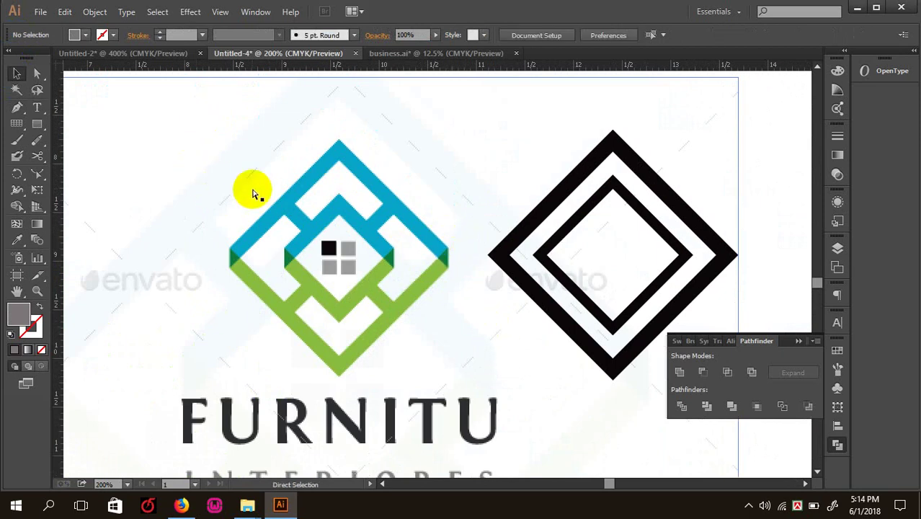
- Start a Pen path along the black diamond's left tip, then abandon it
key("ctrl+plus")
left_click_drag(513, 262, 377, 240)
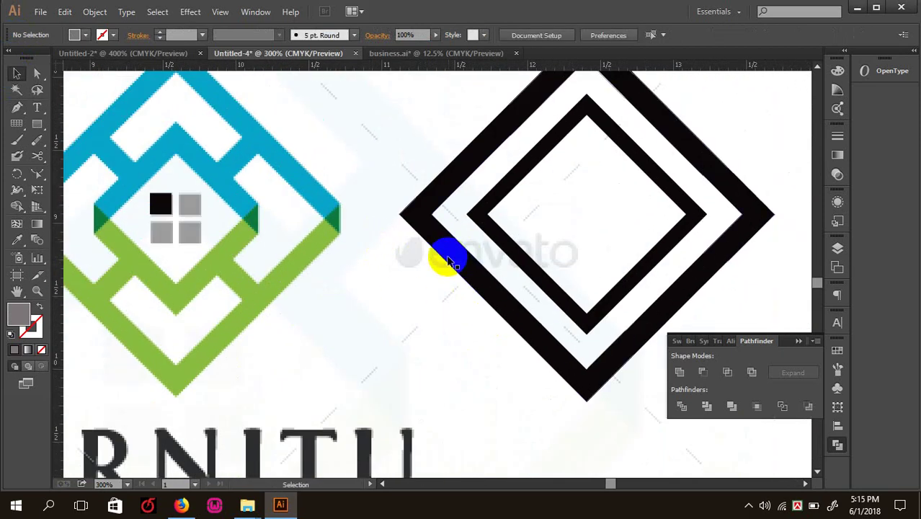
key("p")
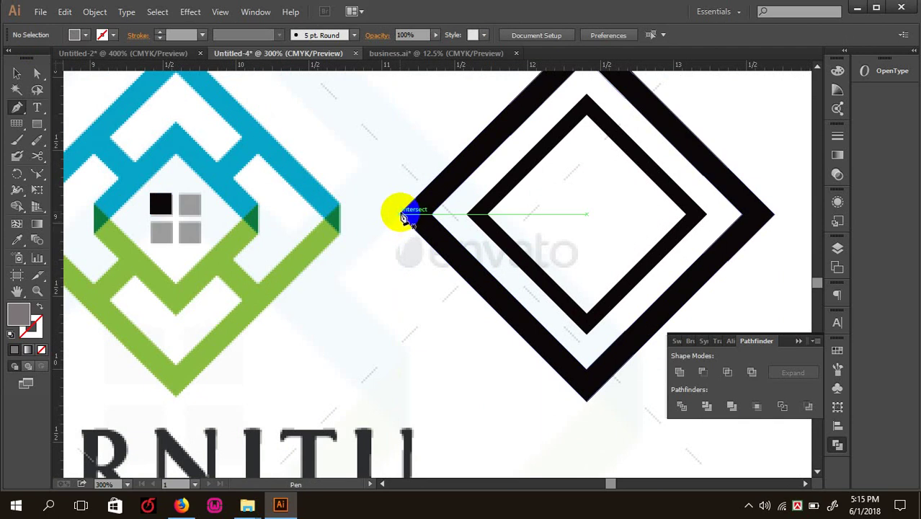
left_click(402, 214)
left_click(433, 206)
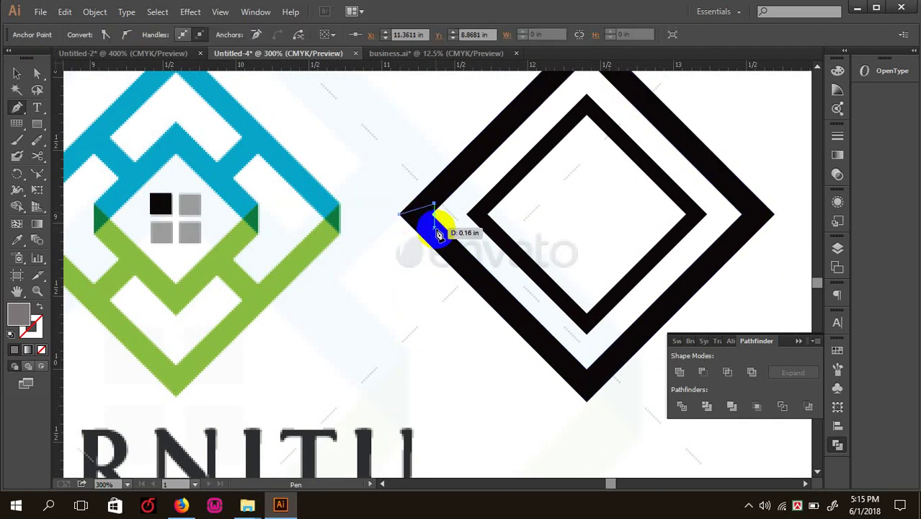
left_click(437, 233)
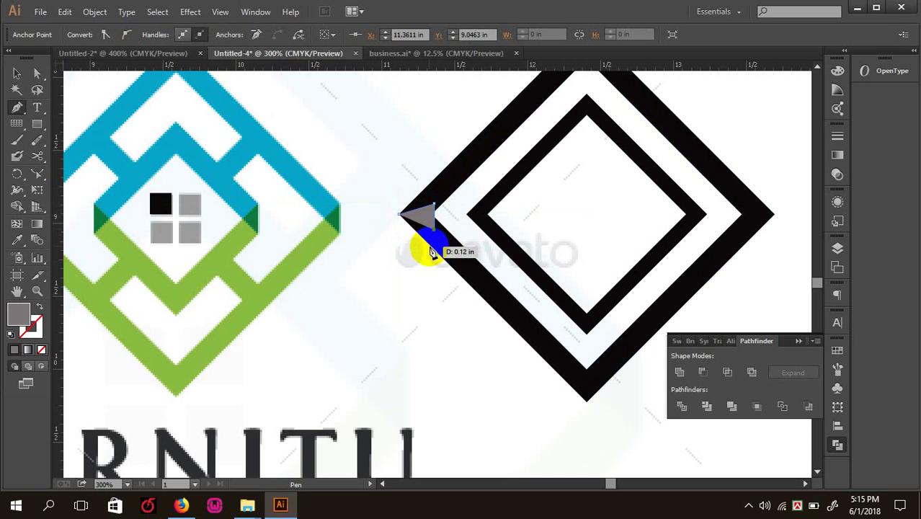
left_click(432, 246)
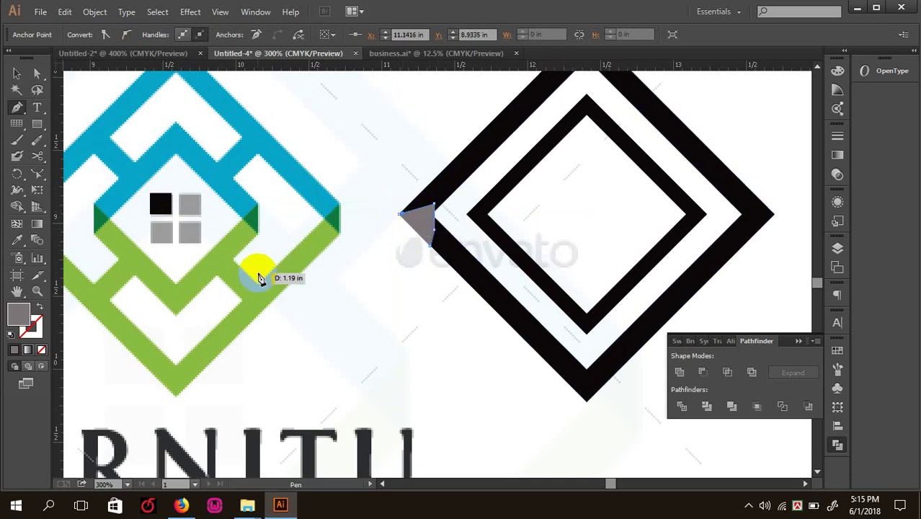
key("Escape")
key("ctrl+plus")
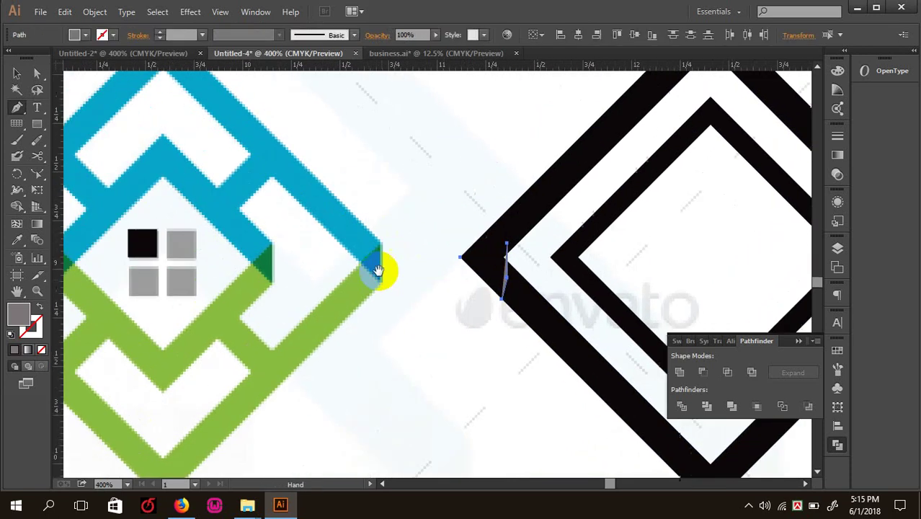
left_click(379, 274, "ctrl")
- Draw a closed Pen triangle and fill it dark red #84182D
key("ctrl+plus")
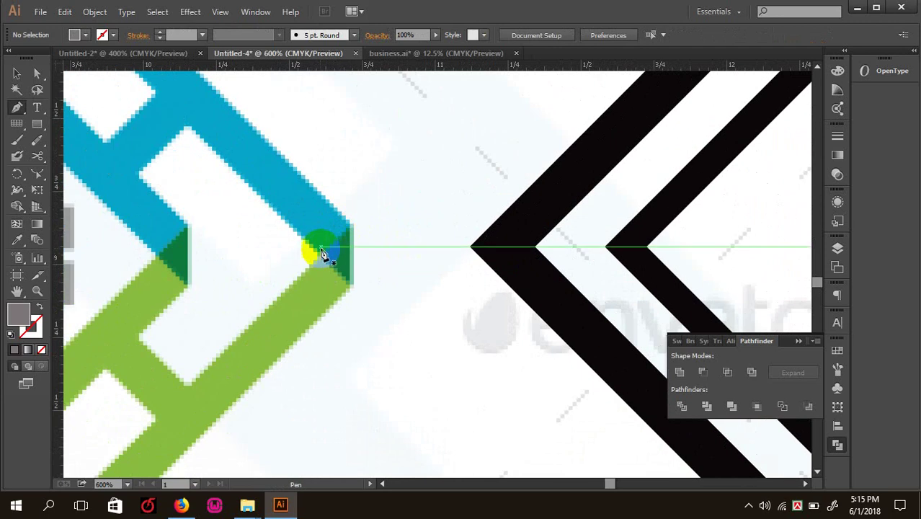
left_click(320, 252)
left_click(358, 296)
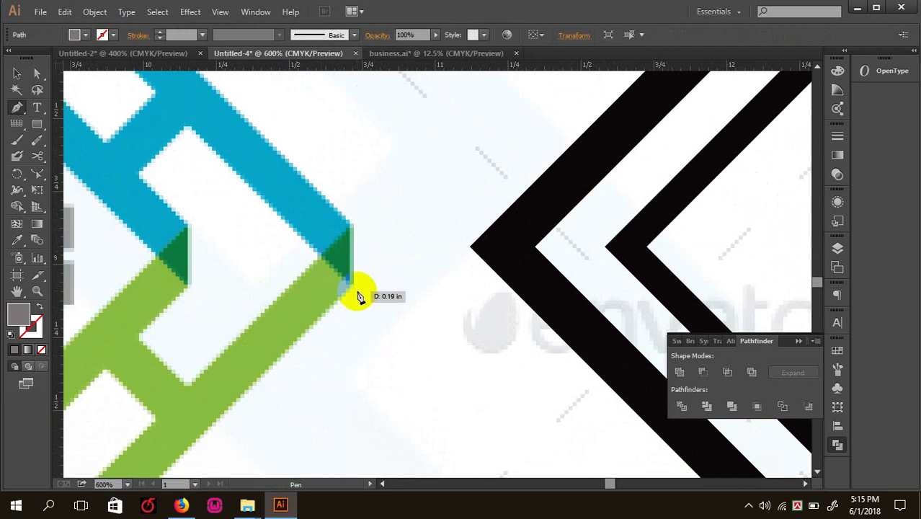
left_click(351, 289)
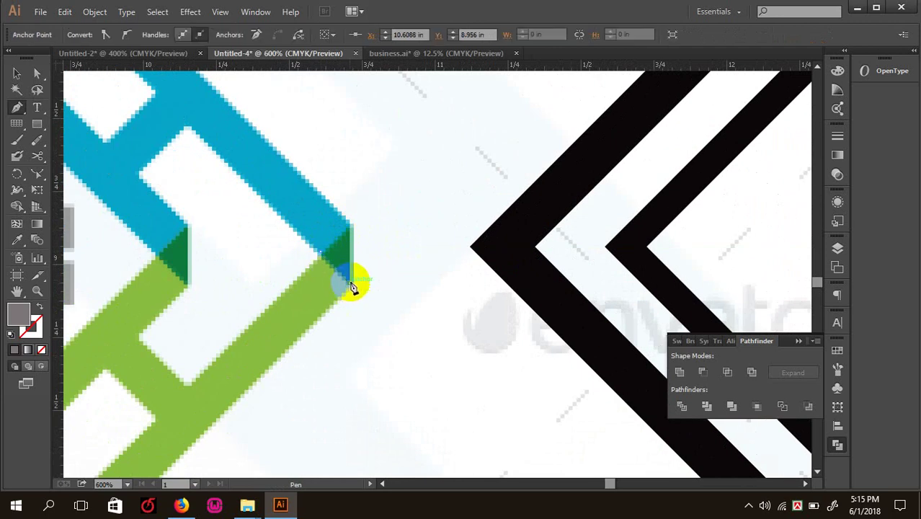
left_click(352, 229)
left_click(321, 252)
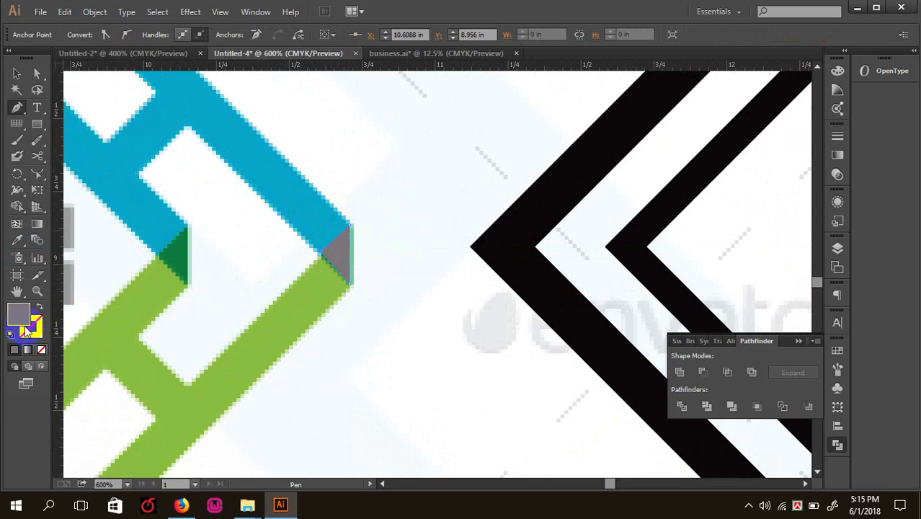
double_click(23, 318)
left_click_drag(596, 273, 670, 307)
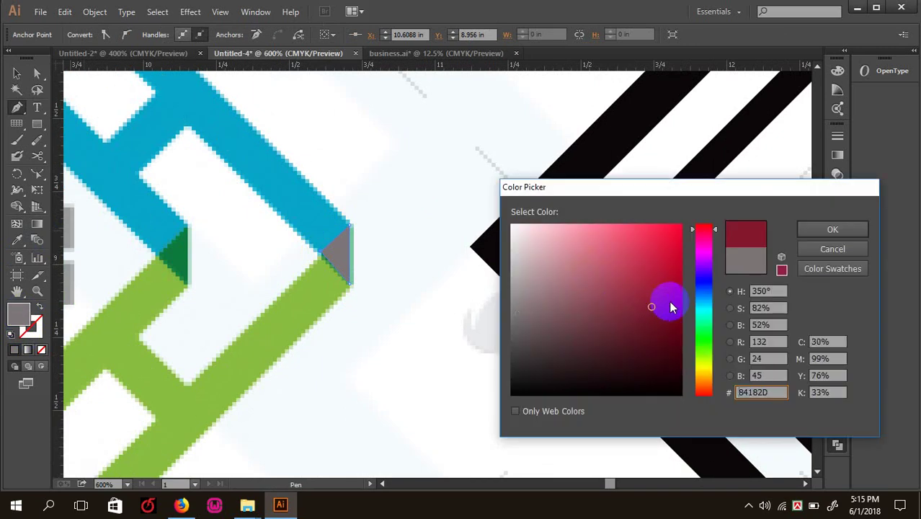
left_click(832, 230)
- Enlarge the red triangle, move it onto the chevron's left tip and merge with Shape Builder
left_click(17, 73)
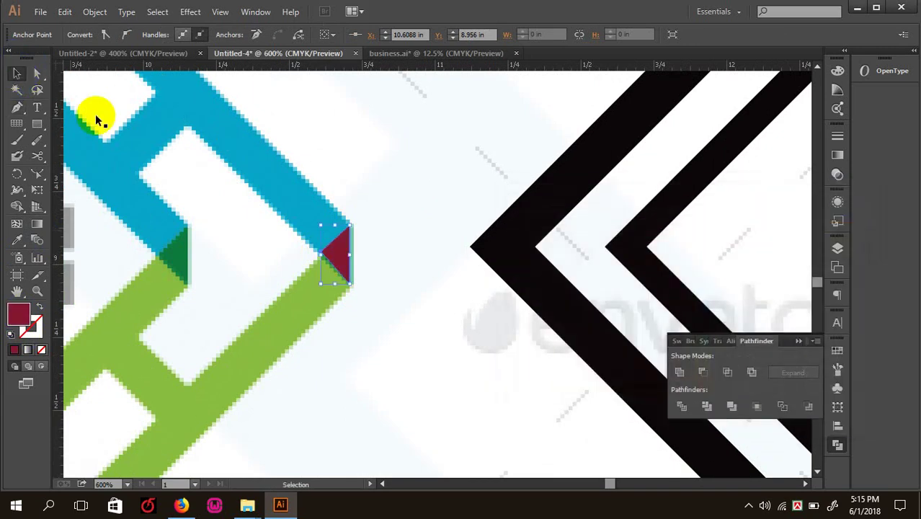
left_click_drag(351, 225, 358, 213)
left_click(383, 245)
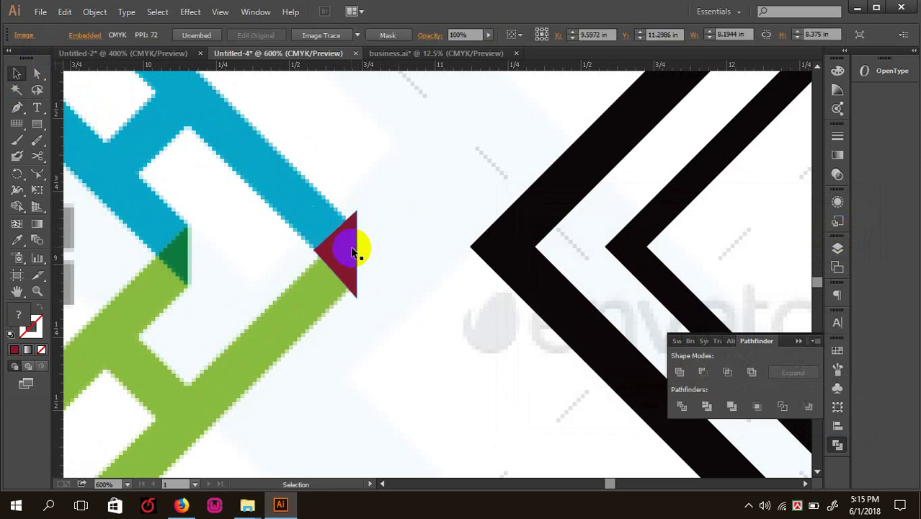
left_click_drag(360, 246, 502, 254)
left_click(516, 220, "shift")
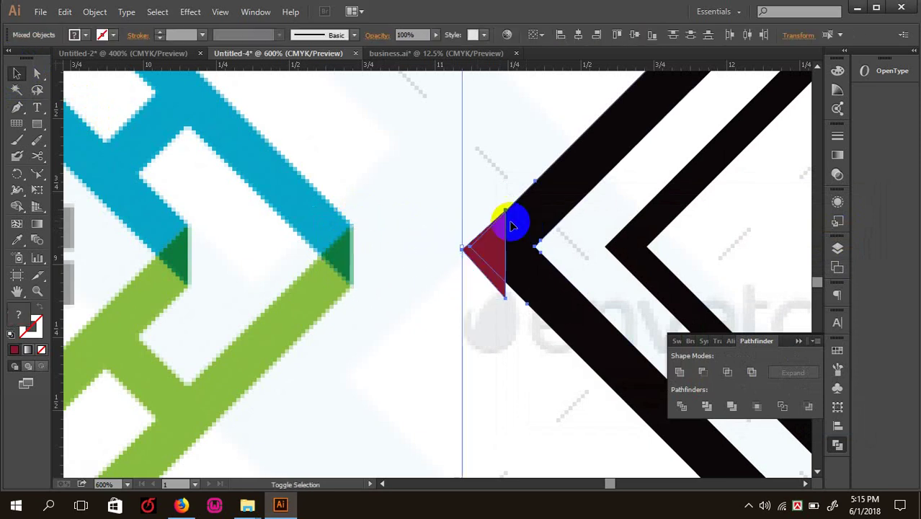
left_click(17, 207)
mouse_move(535, 308)
left_mouse_down()
mouse_move(485, 278)
mouse_move(474, 227)
left_mouse_up()
left_click(16, 73)
- Delete the embedded reference logo image from the artboard
left_click(315, 124)
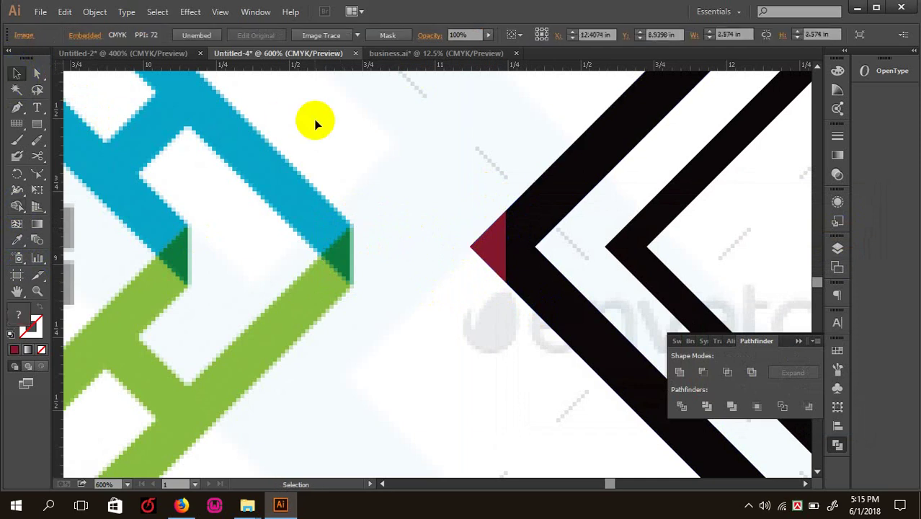
key("ctrl+minus")
key("ctrl+minus")
key("ctrl+minus")
key("ctrl+minus")
key("ctrl+shift+a")
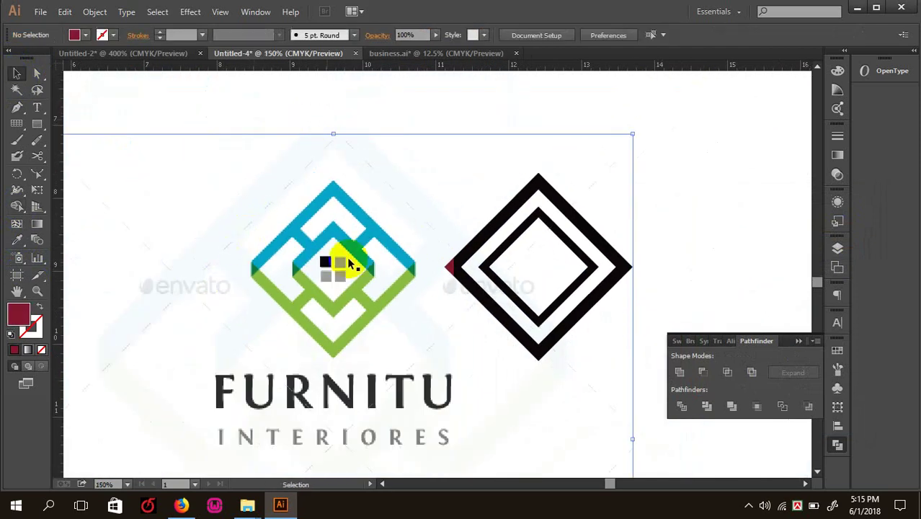
key("ctrl+minus")
left_click(312, 238)
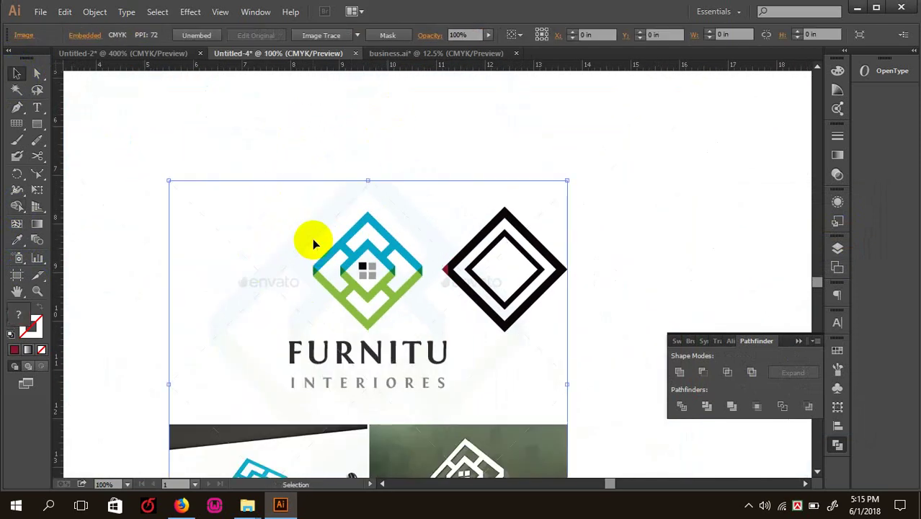
key("Delete")
- Search Shutterstock for 'd letter logo' after dismissing the sign-up popup
left_click(181, 504)
scroll(296, 295, "up", 5)
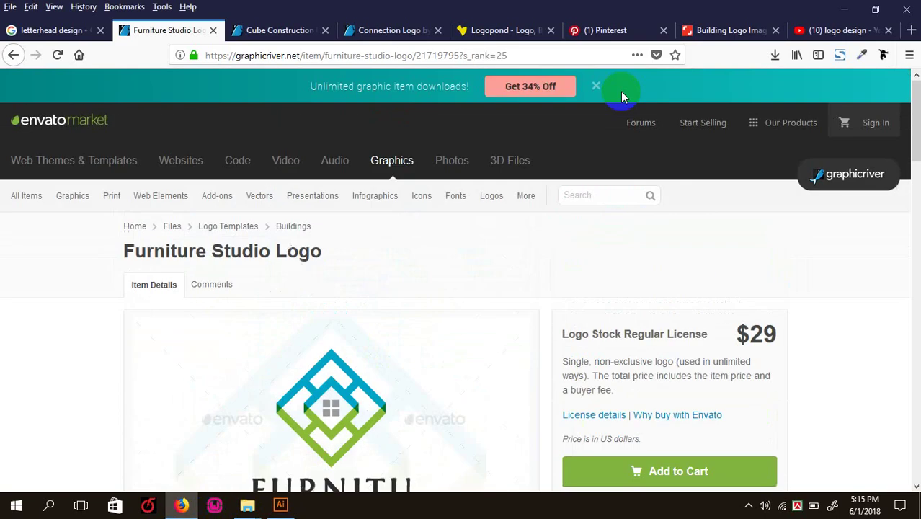
left_click(729, 30)
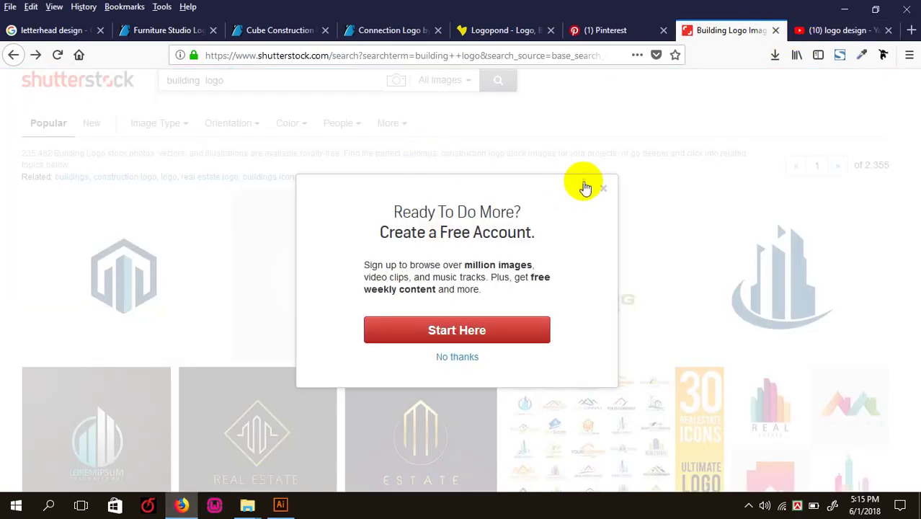
left_click(473, 132)
left_click(256, 81)
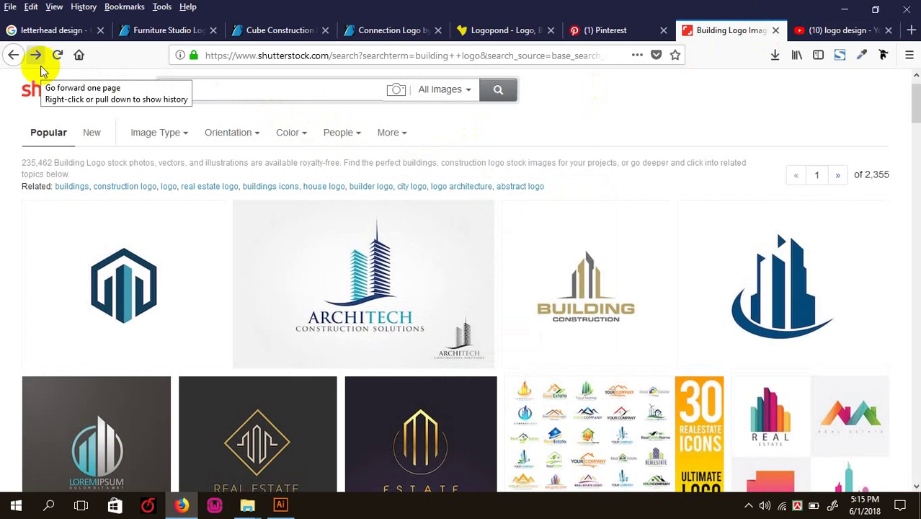
type("dc")
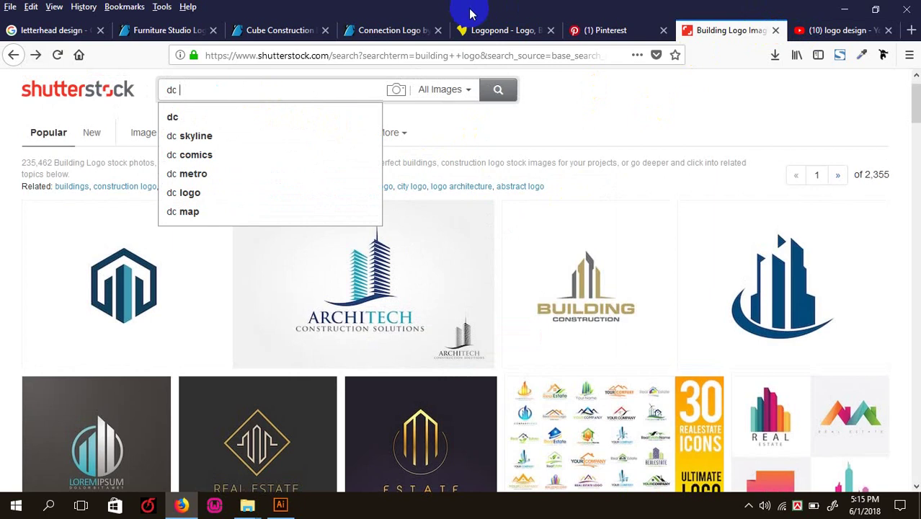
type(" letter")
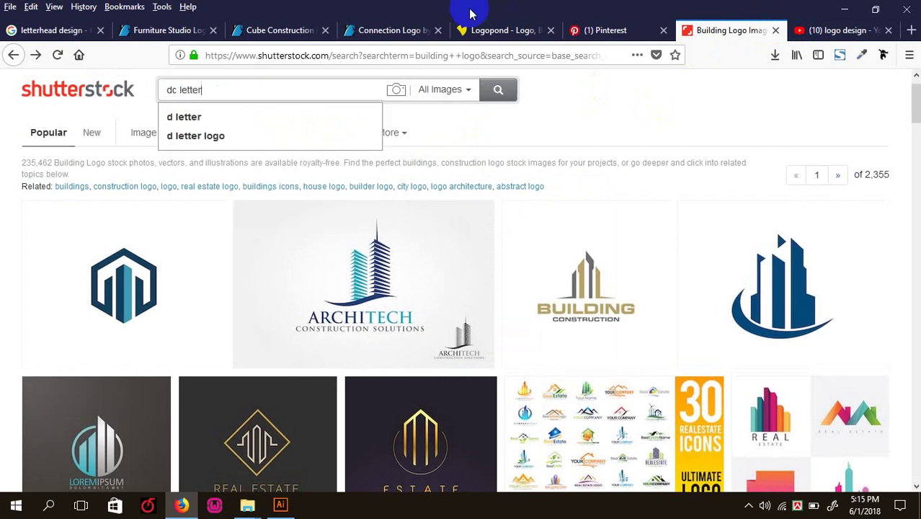
key("BackSpace")
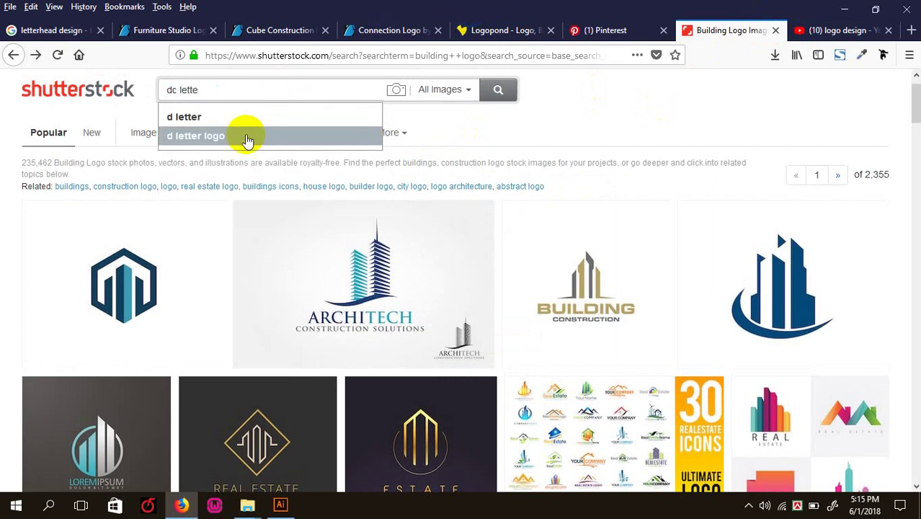
left_click(198, 144)
- Scroll through the d letter logo search results
scroll(192, 153, "down", 5)
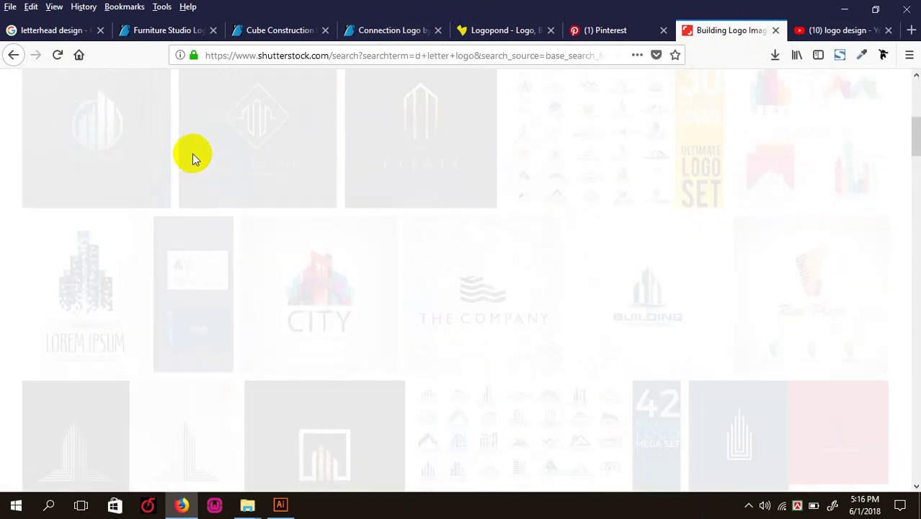
scroll(526, 266, "down", 3)
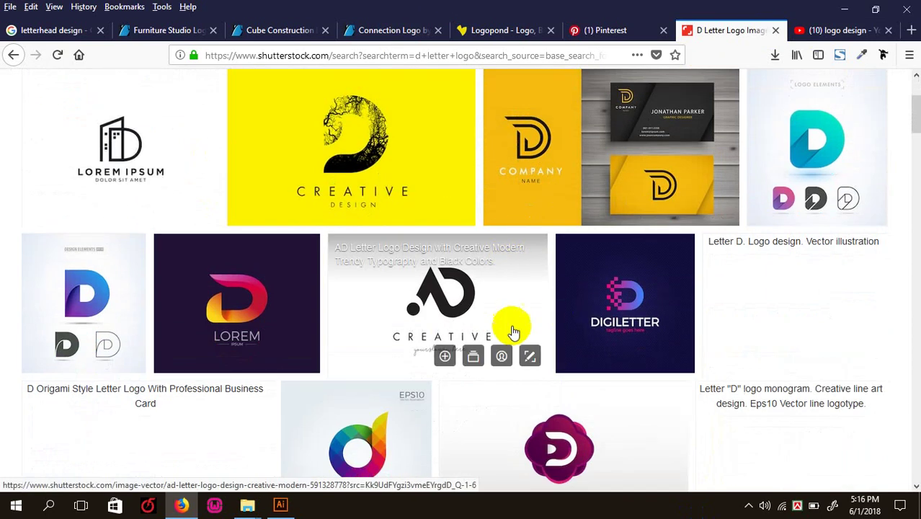
scroll(513, 332, "down", 5)
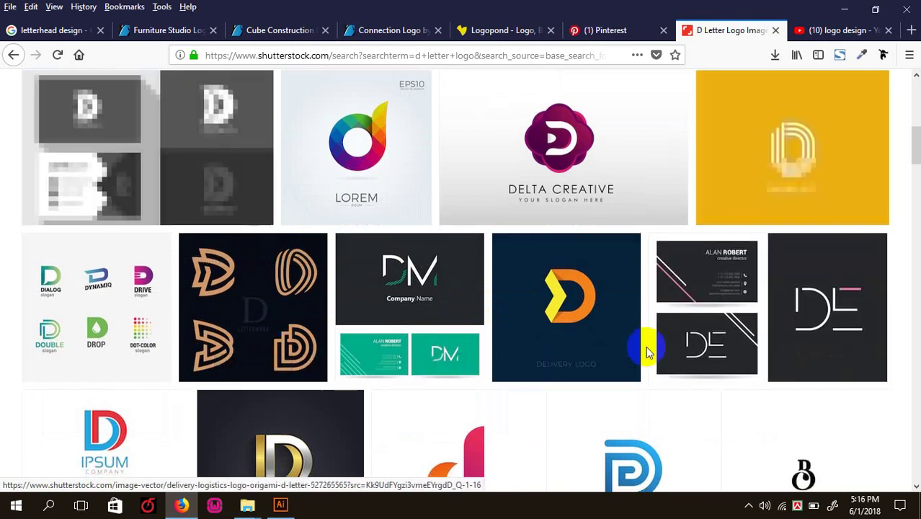
scroll(646, 346, "down", 4)
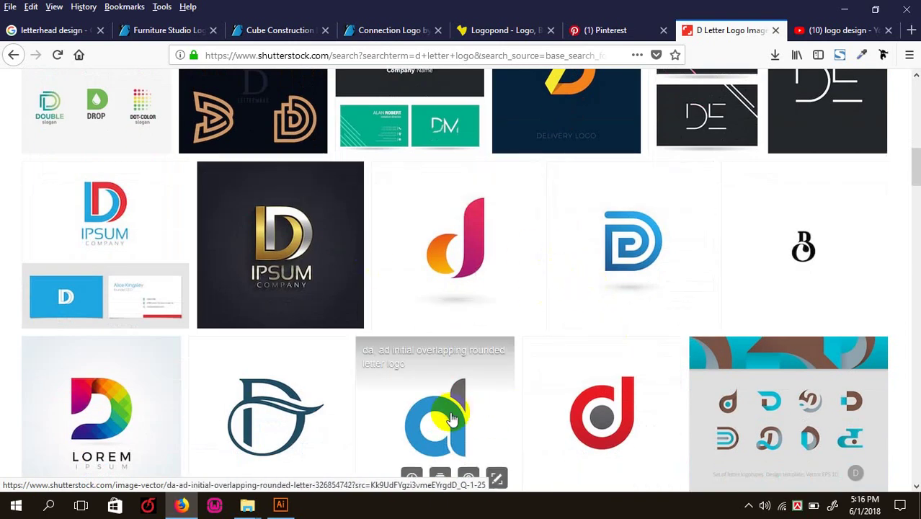
scroll(504, 389, "down", 3)
scroll(591, 288, "down", 4)
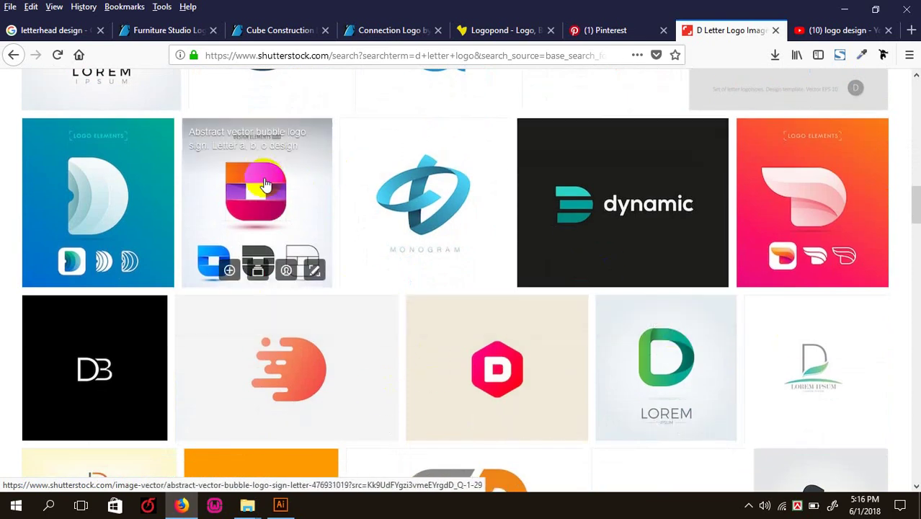
scroll(265, 184, "down", 3)
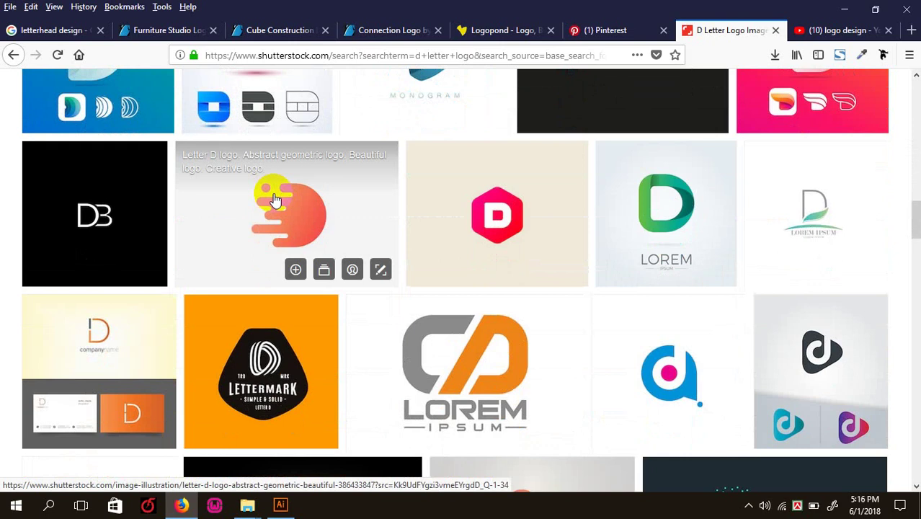
scroll(602, 315, "down", 7)
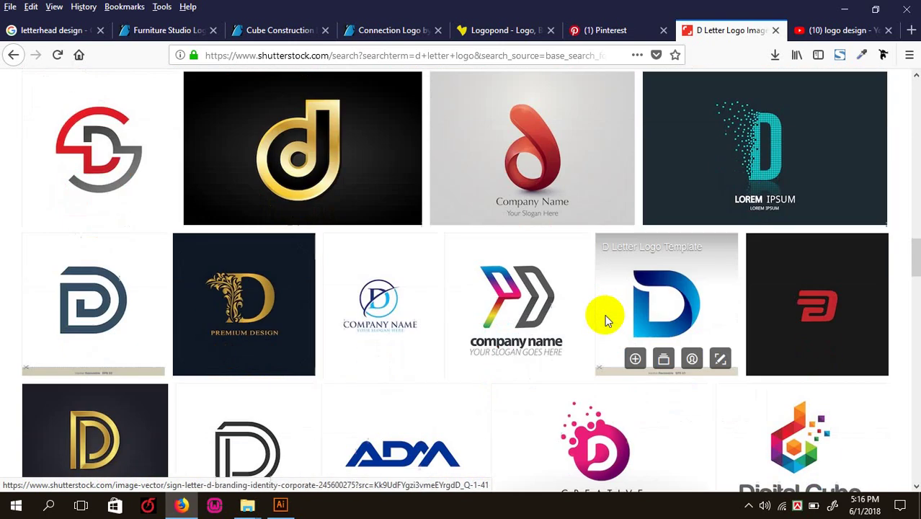
scroll(602, 309, "down", 5)
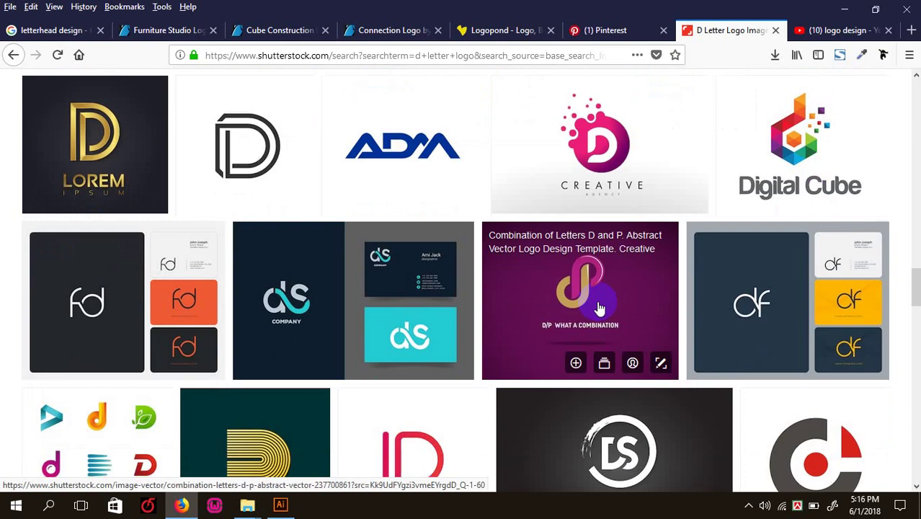
- Review the Furniture Studio, Pinterest, Cube Construction and YouTube tabs, ending on Cube Construction Logo
left_click(166, 31)
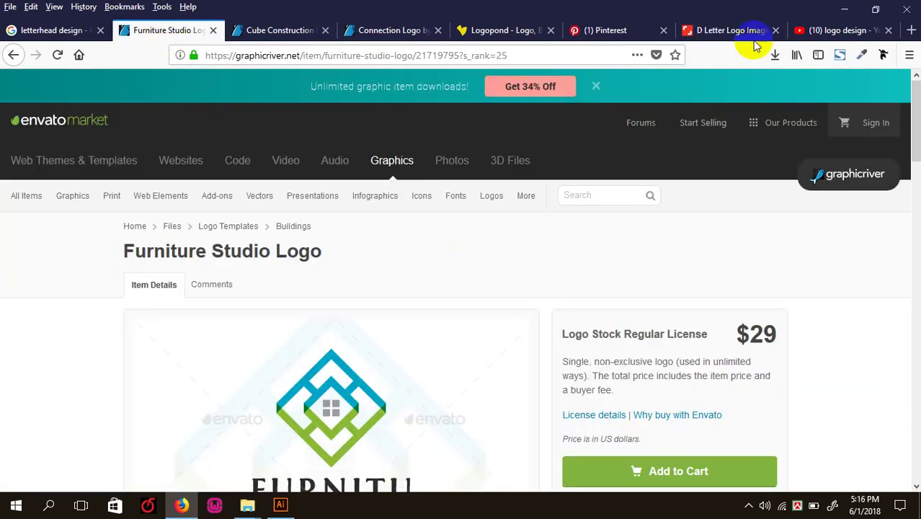
left_click(642, 29)
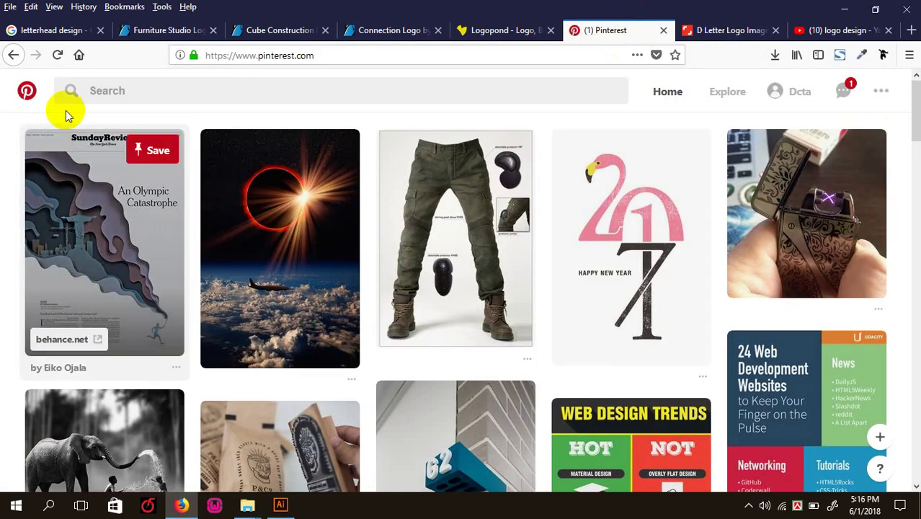
left_click(730, 29)
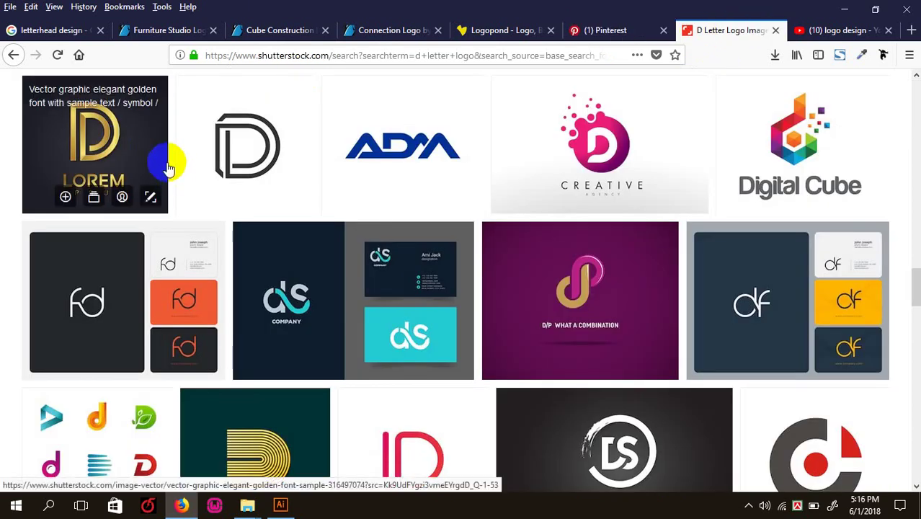
scroll(169, 164, "up", 15)
scroll(169, 164, "up", 2)
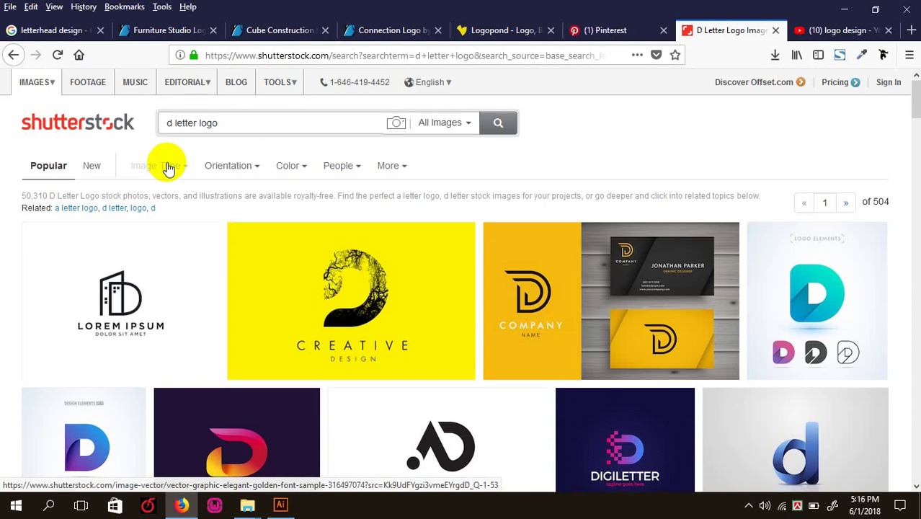
left_click(164, 31)
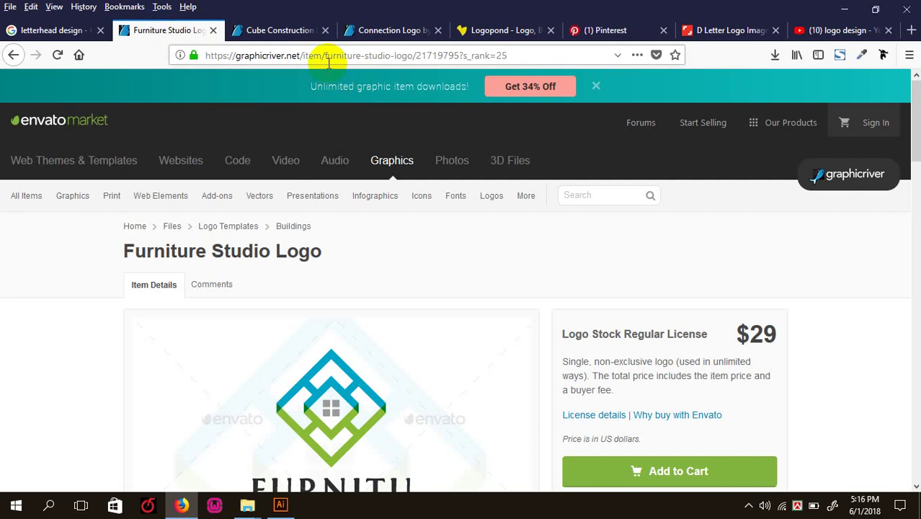
left_click(288, 29)
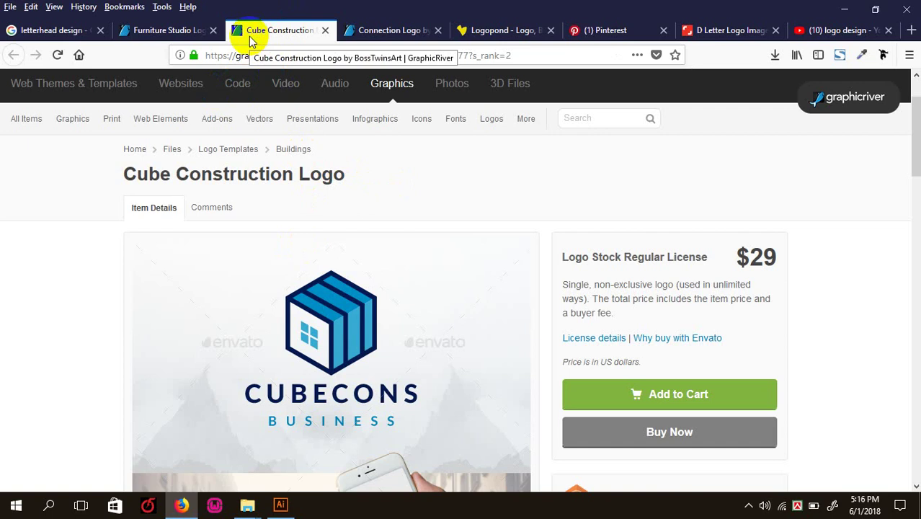
left_click(840, 31)
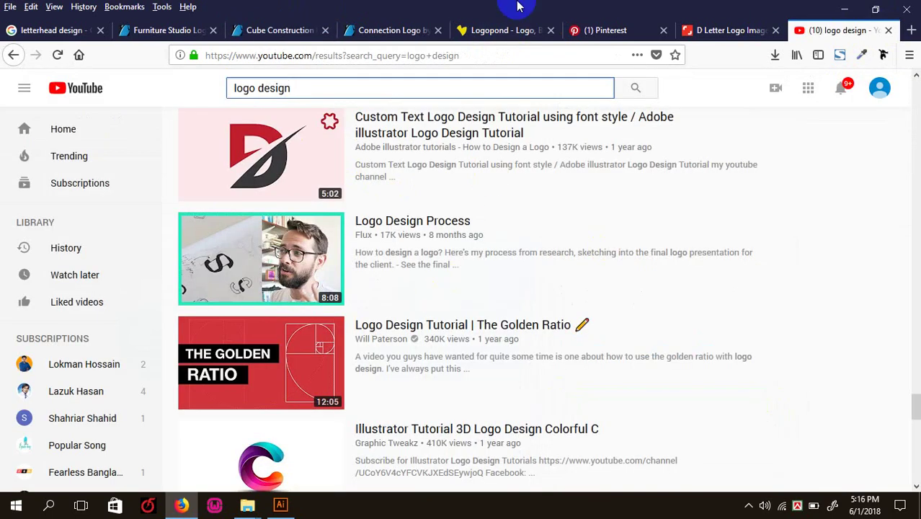
left_click(275, 31)
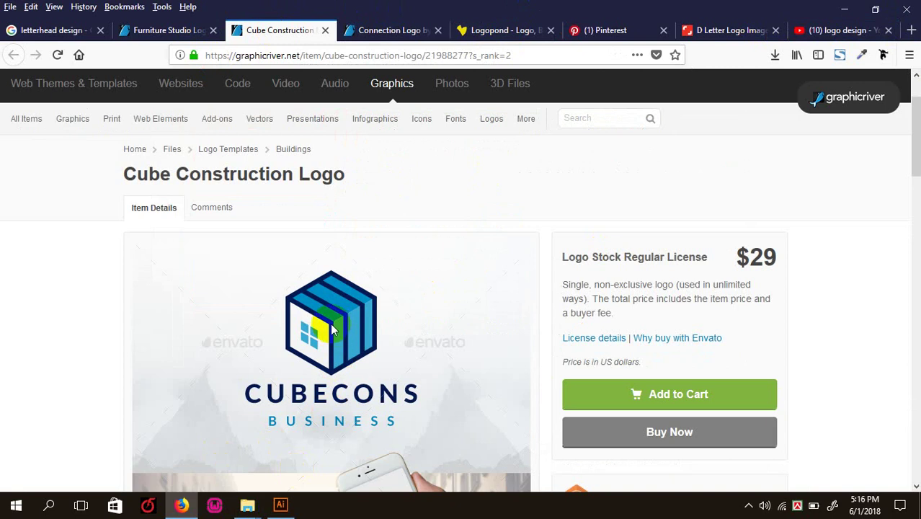
left_click(279, 506)
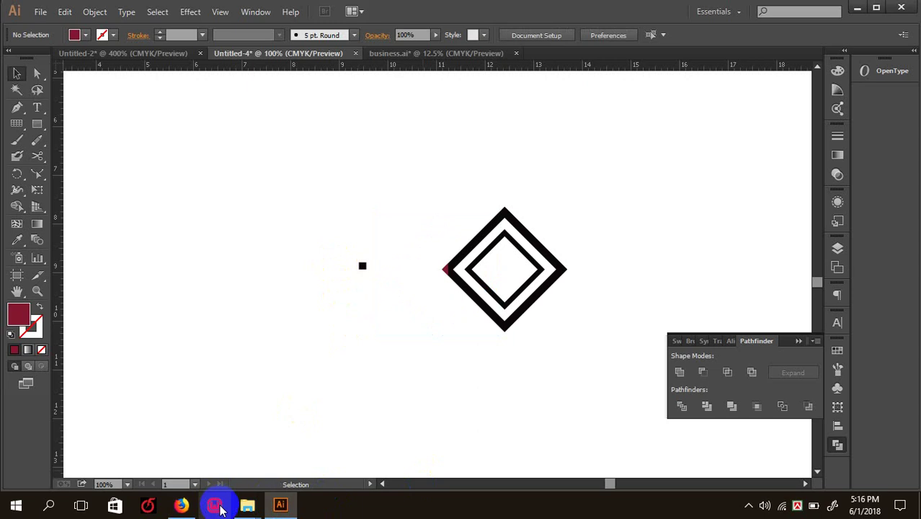
left_click(181, 506)
- Copy the Cube Construction logo image from the browser and paste it into Illustrator
right_click(369, 313)
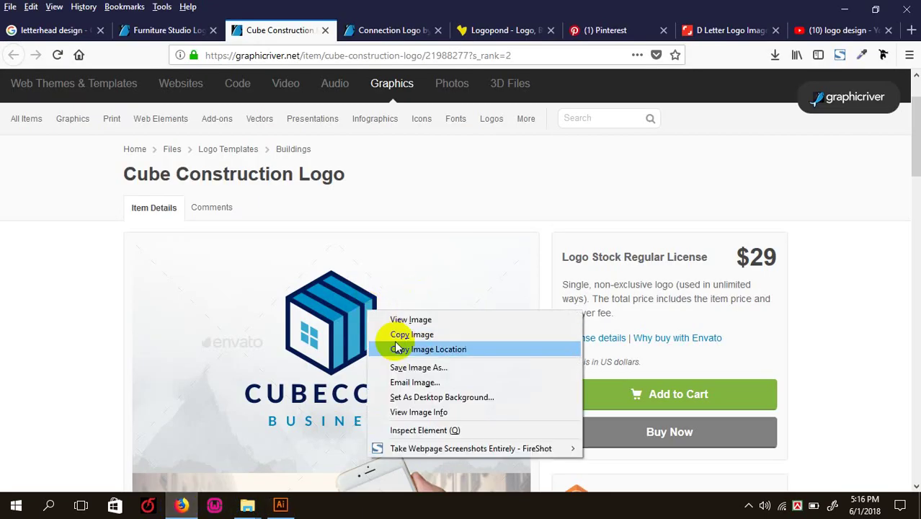
left_click(407, 336)
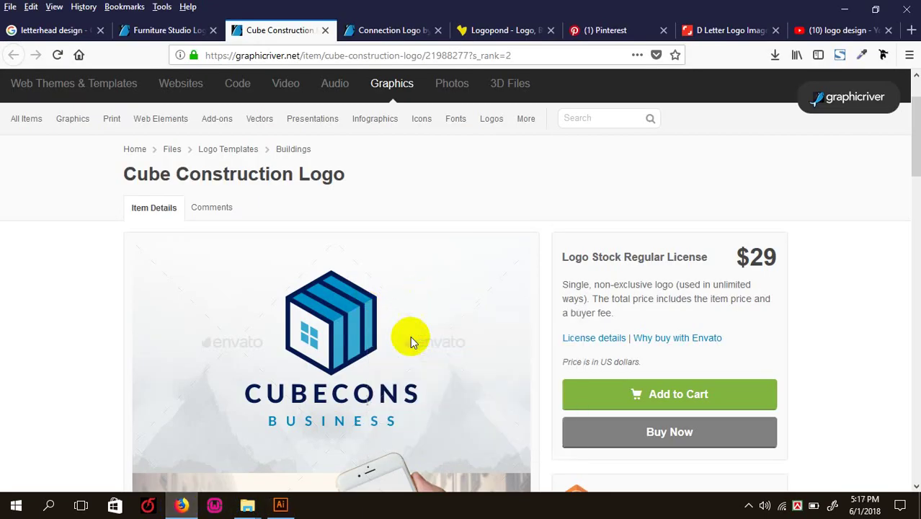
left_click(281, 497)
key("ctrl+v")
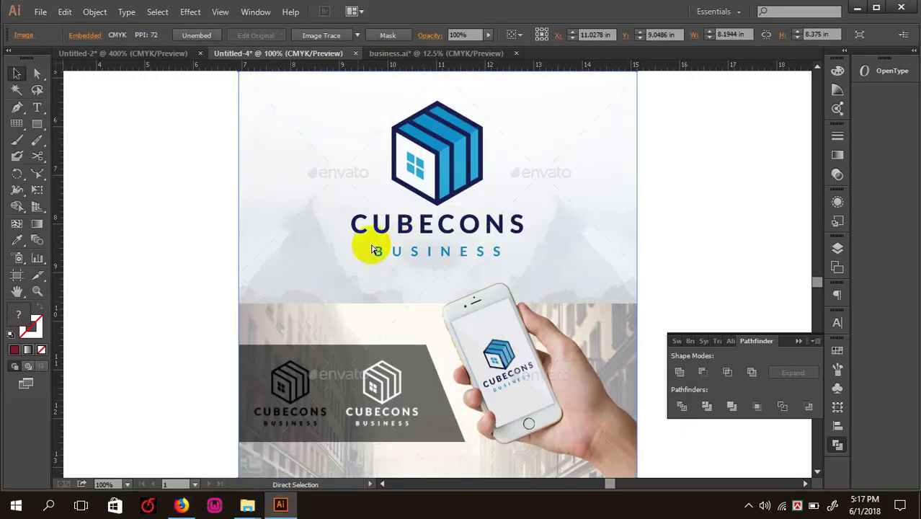
scroll(391, 195, "up", 3)
- Draw a small rectangle above the logo and duplicate it into a row of four
left_click(43, 124)
left_click_drag(128, 121, 173, 157)
left_click(15, 73)
left_click_drag(134, 127, 213, 135)
key("ctrl+d")
key("ctrl+d")
left_click(407, 131)
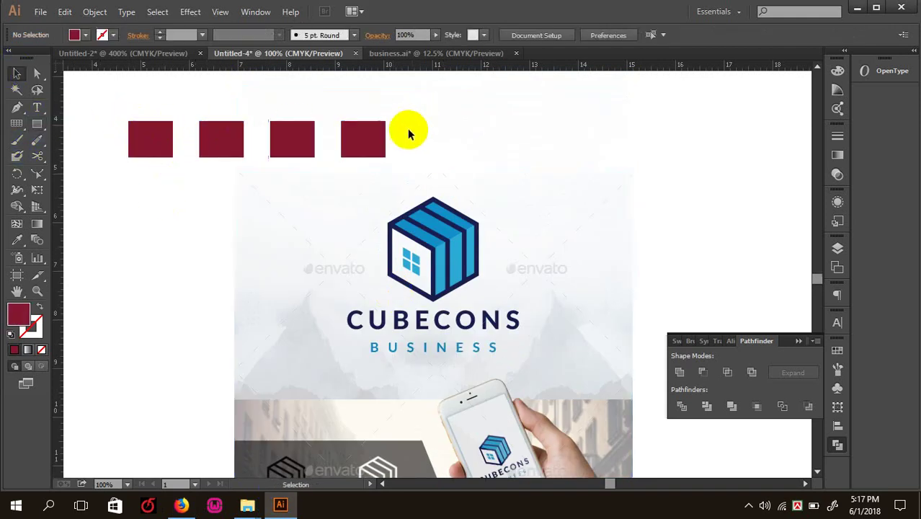
left_click(365, 144)
- Eyedrop the logo's blue into the fourth rectangle and its navy into the third
left_click(17, 240)
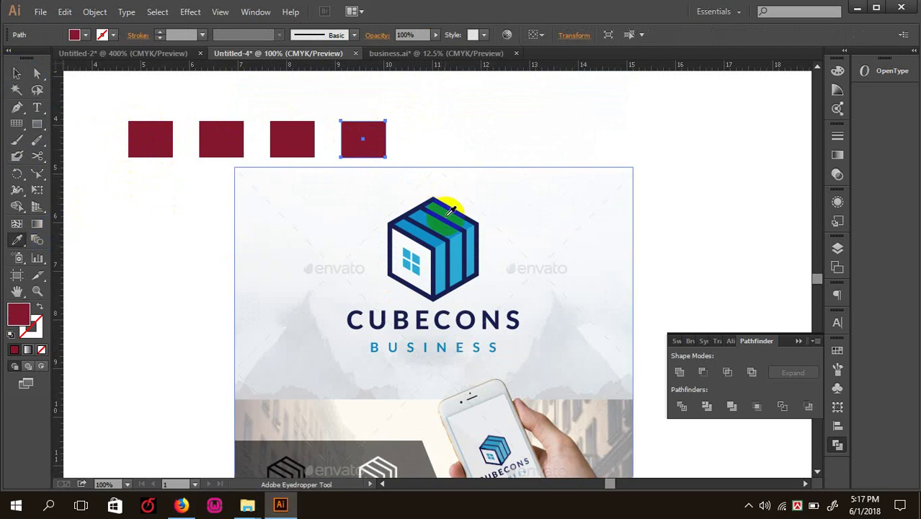
left_click(445, 222)
left_click(14, 73)
left_click(275, 129)
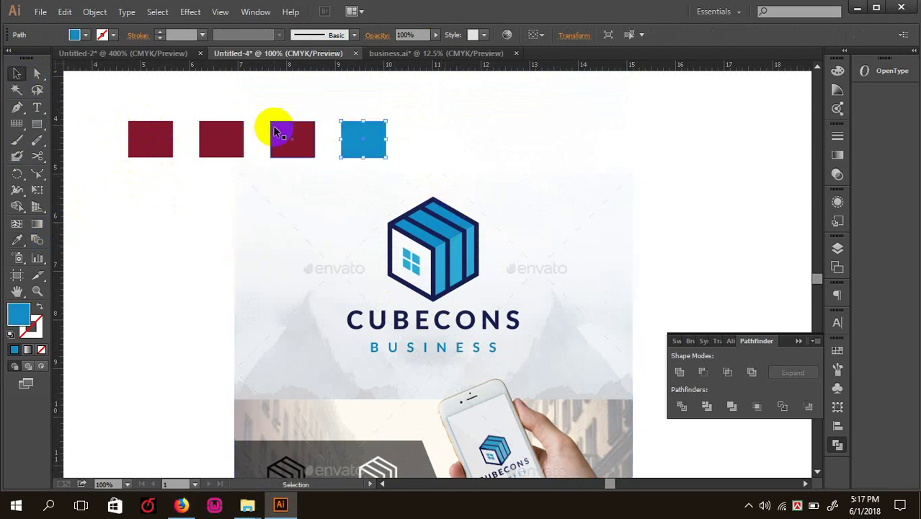
left_click(17, 240)
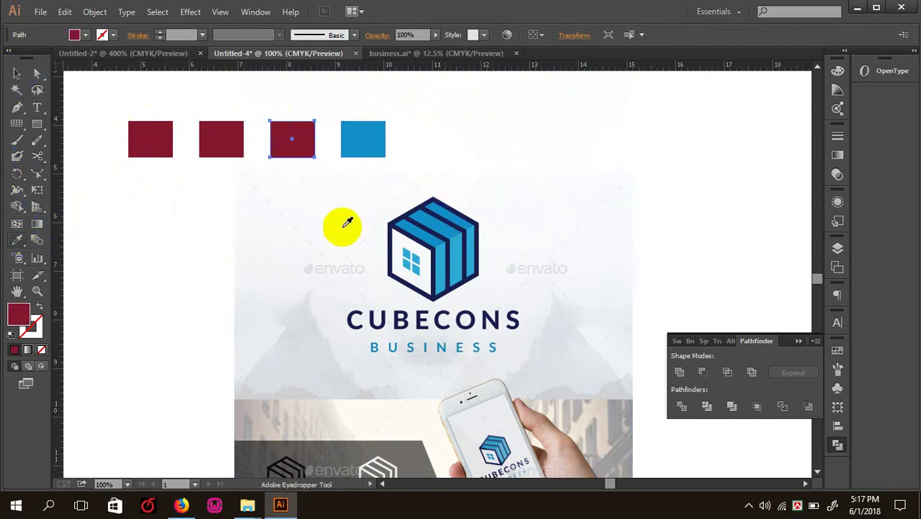
left_click(454, 222)
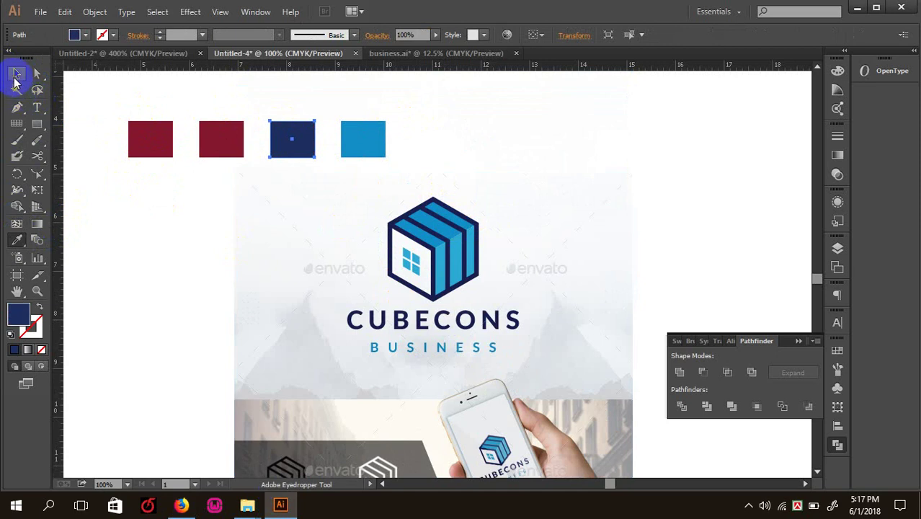
left_click(17, 76)
left_click(416, 260)
- Eyedrop the logo's light blue into the second rectangle and delete the leftover red one
left_click(180, 167)
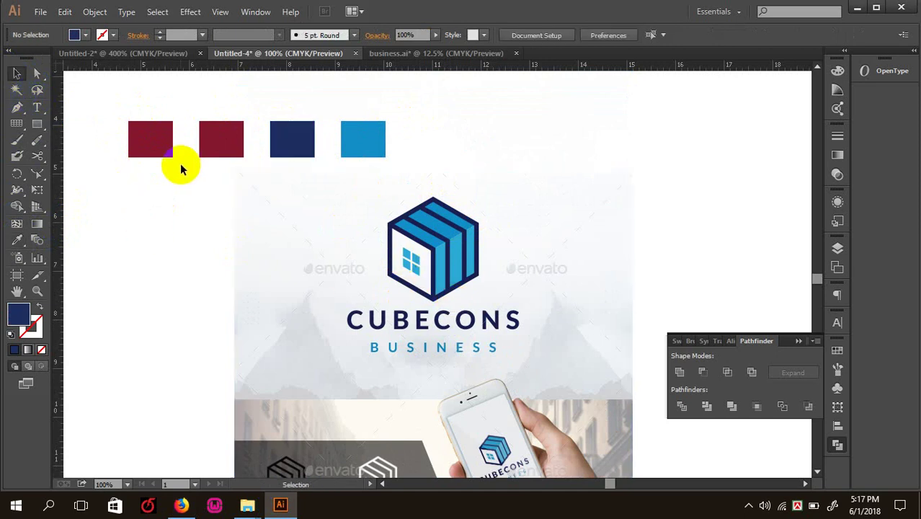
left_click(232, 141)
left_click(17, 240)
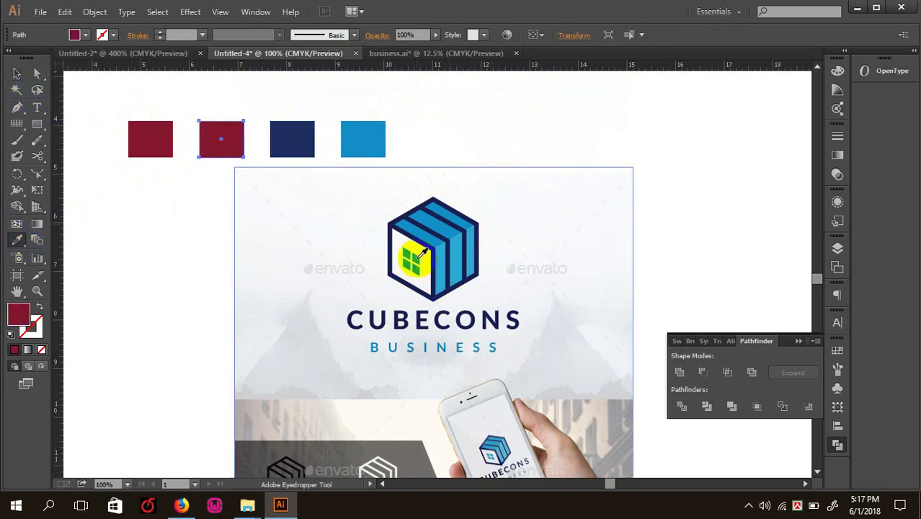
left_click(418, 256)
left_click(17, 73)
left_click(164, 137)
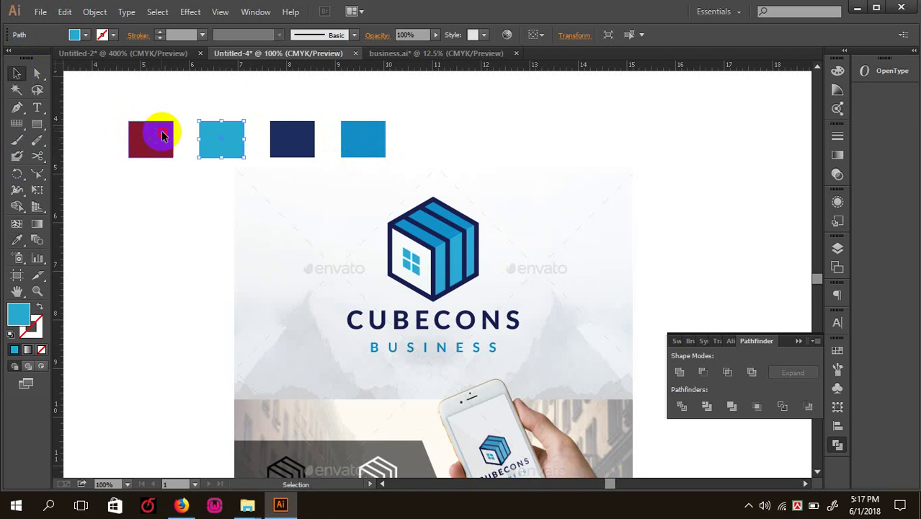
key("Delete")
- Select the three blue squares and move them around the page toward the logo
left_click_drag(449, 159, 186, 128)
key("ctrl+minus")
left_click_drag(274, 184, 180, 228)
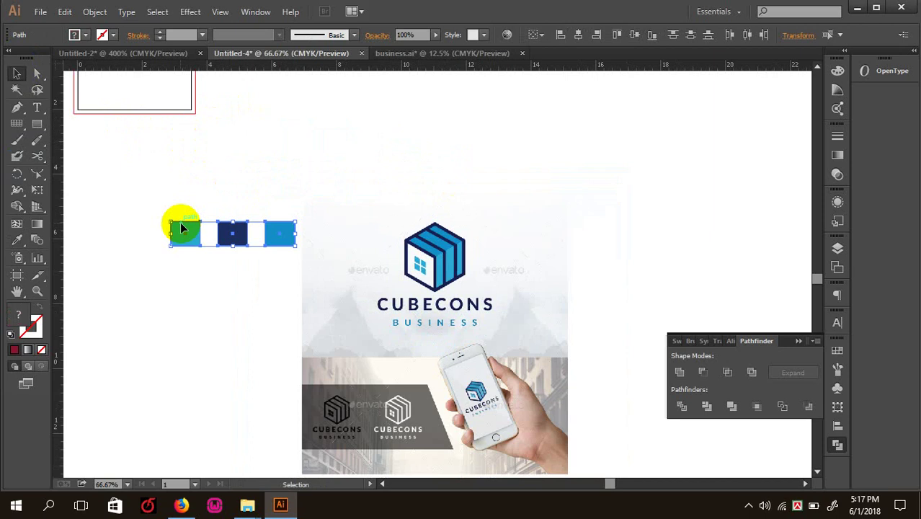
left_click(160, 173)
left_click_drag(149, 187, 364, 275)
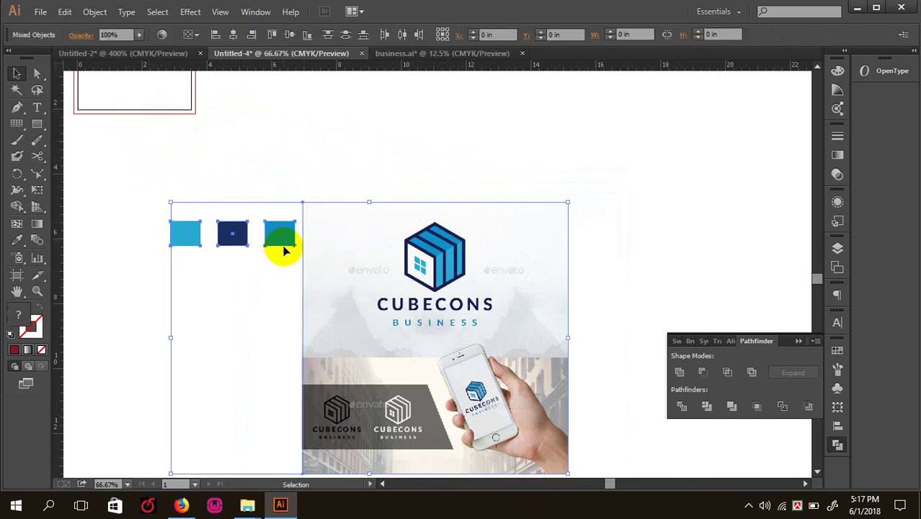
left_click(162, 211)
left_click_drag(286, 273, 284, 271)
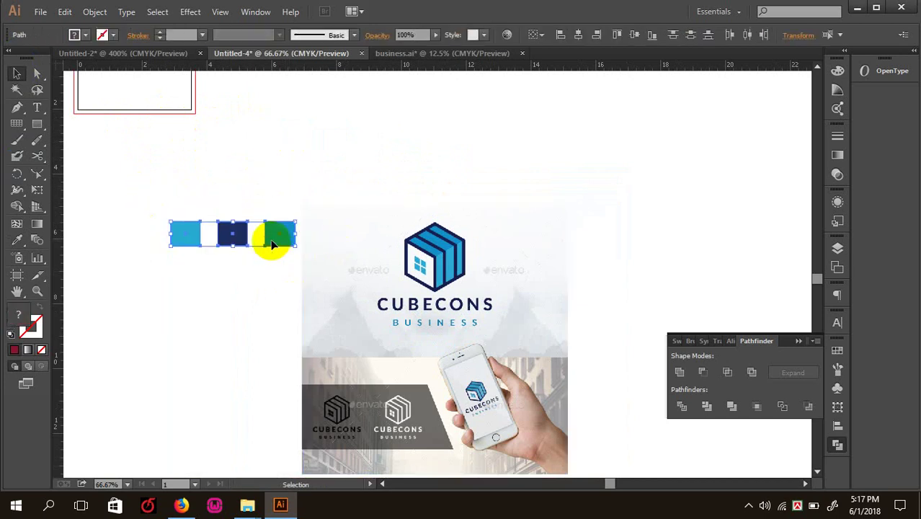
left_click_drag(270, 239, 456, 151)
- Position the three blue squares above the logo image and select them with it
left_click_drag(652, 175, 241, 103)
left_click(301, 128)
left_click_drag(331, 114, 563, 170)
left_click(635, 193)
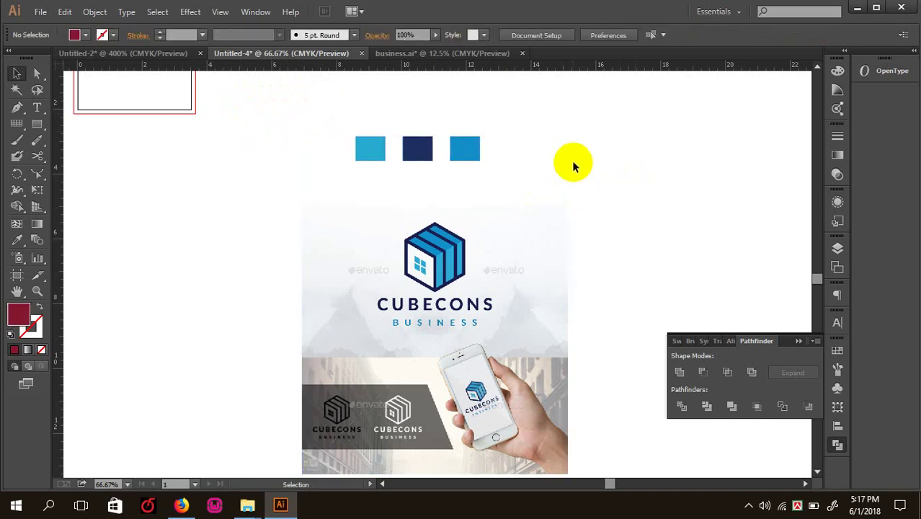
left_click_drag(551, 165, 327, 117)
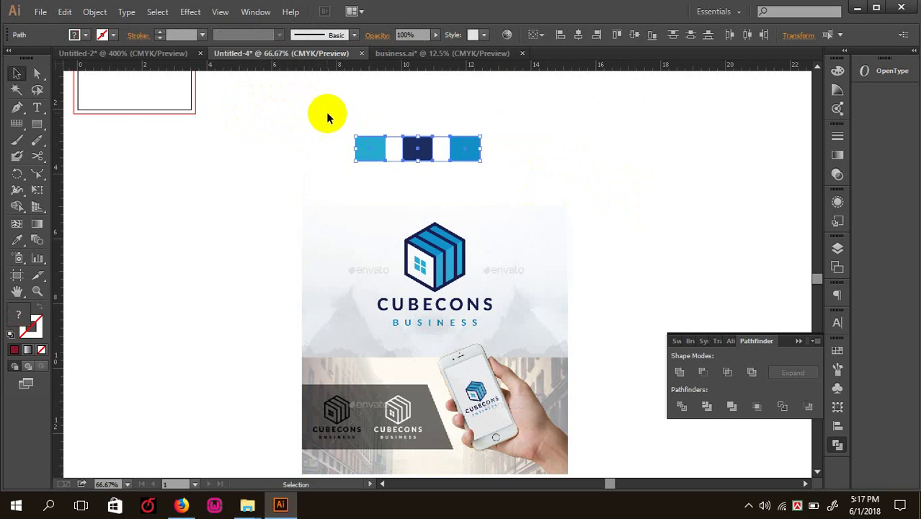
left_click_drag(358, 147, 412, 140)
left_click(649, 171)
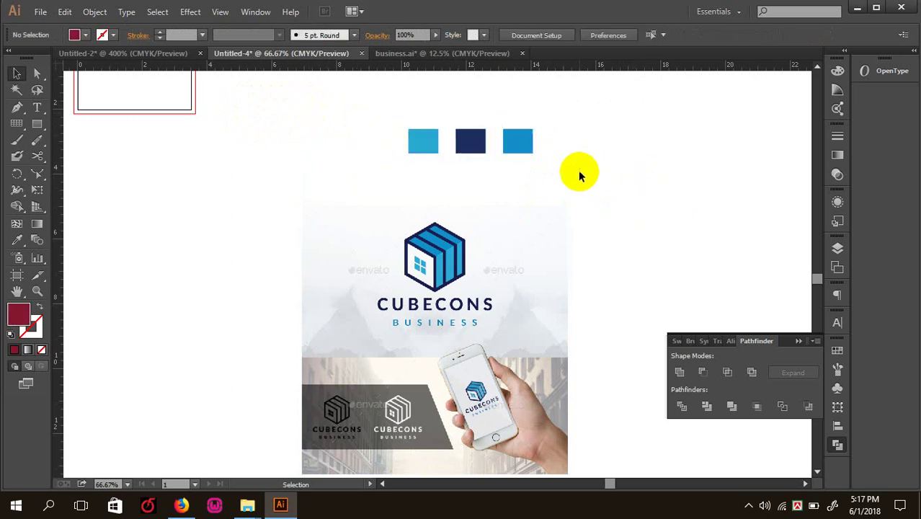
left_click_drag(612, 174, 591, 209)
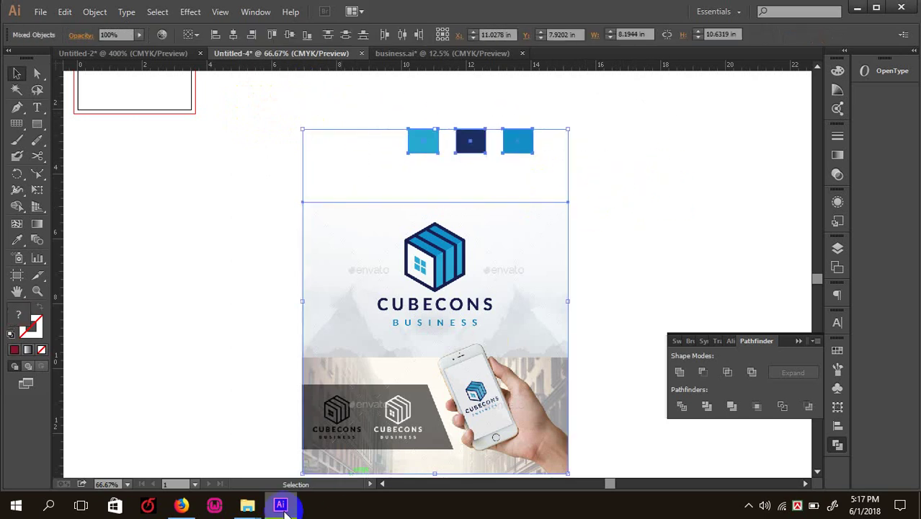
left_click(181, 505)
- Review the Connection Logo, Cube Construction Logo and Furniture Studio Logo reference pages in Firefox
scroll(324, 288, "up", 1)
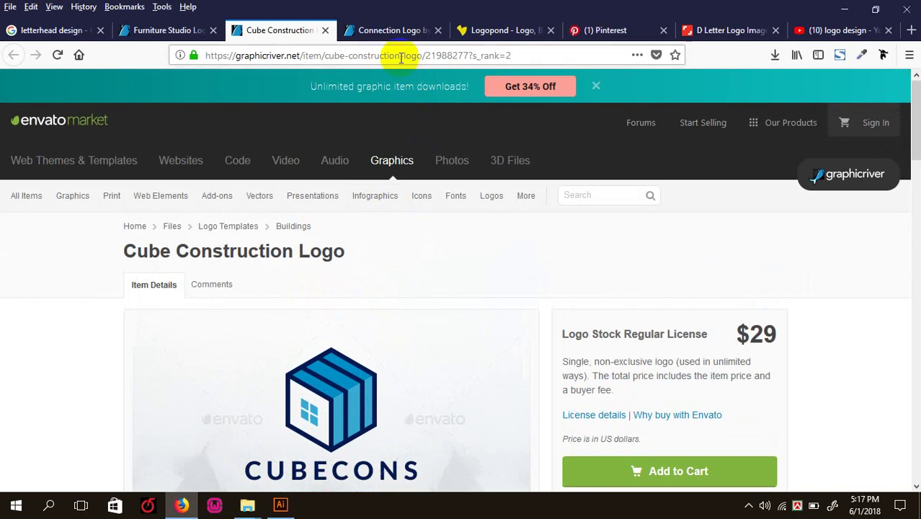
left_click(389, 30)
scroll(346, 247, "up", 5)
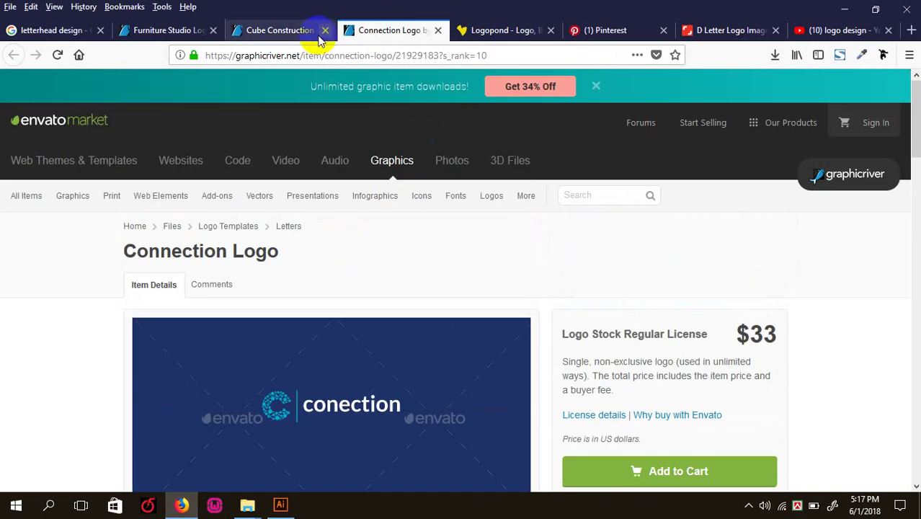
left_click(274, 30)
scroll(230, 295, "down", 10)
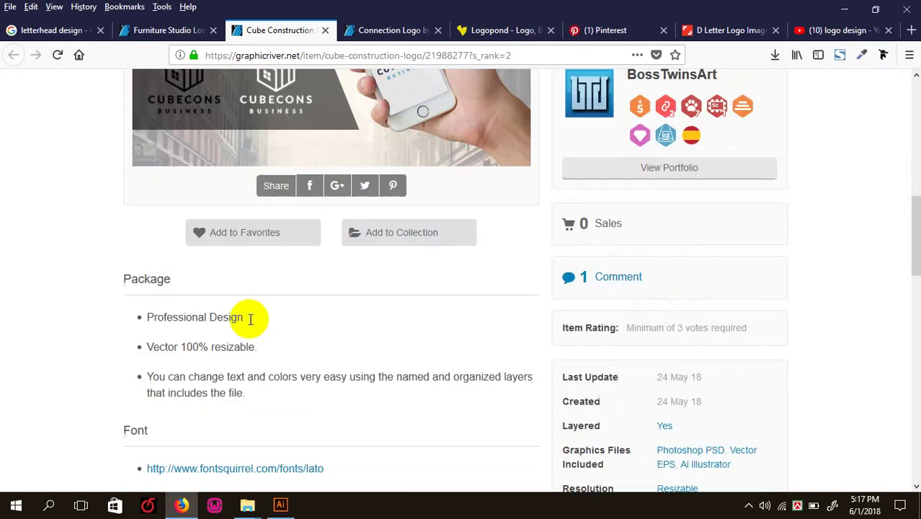
left_click(161, 32)
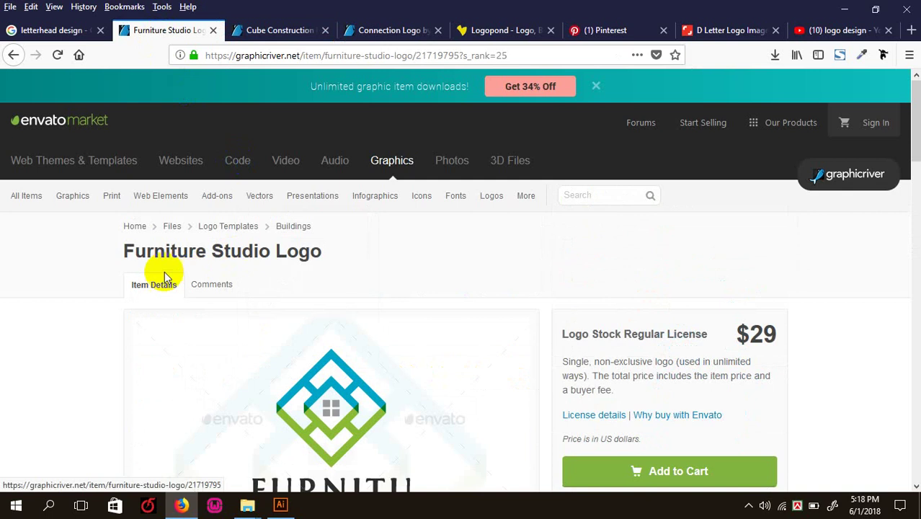
scroll(351, 286, "down", 1)
scroll(354, 317, "down", 10)
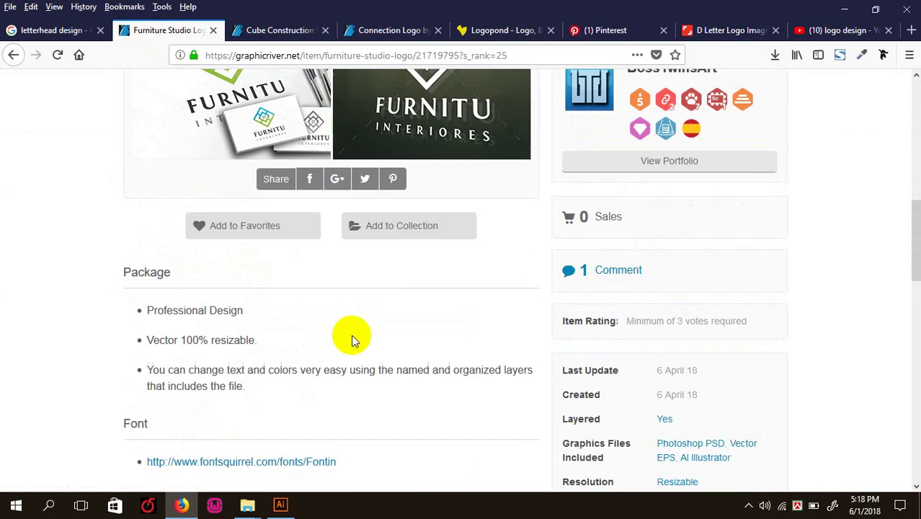
scroll(434, 274, "up", 12)
- Browse the D letter logo search results, then minimize Firefox back to Illustrator
left_click(724, 30)
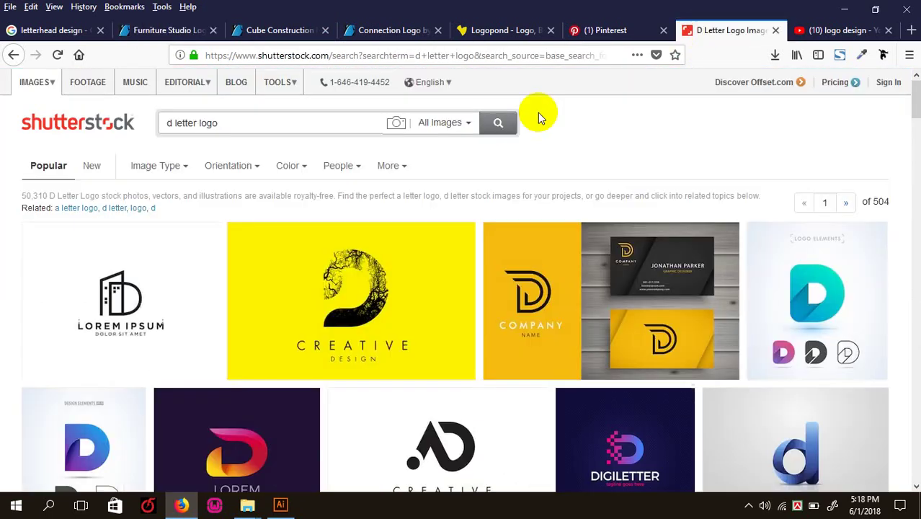
scroll(360, 278, "down", 9)
scroll(360, 277, "up", 10)
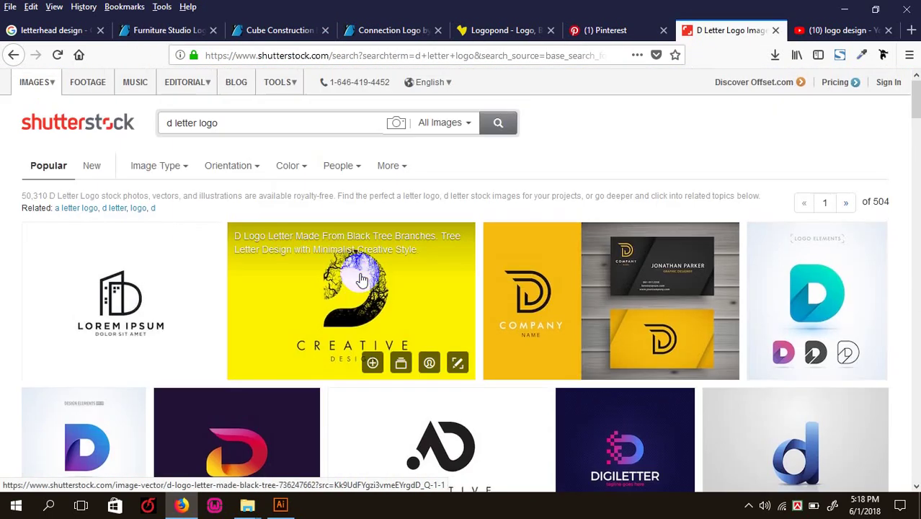
scroll(382, 270, "down", 12)
scroll(359, 288, "down", 12)
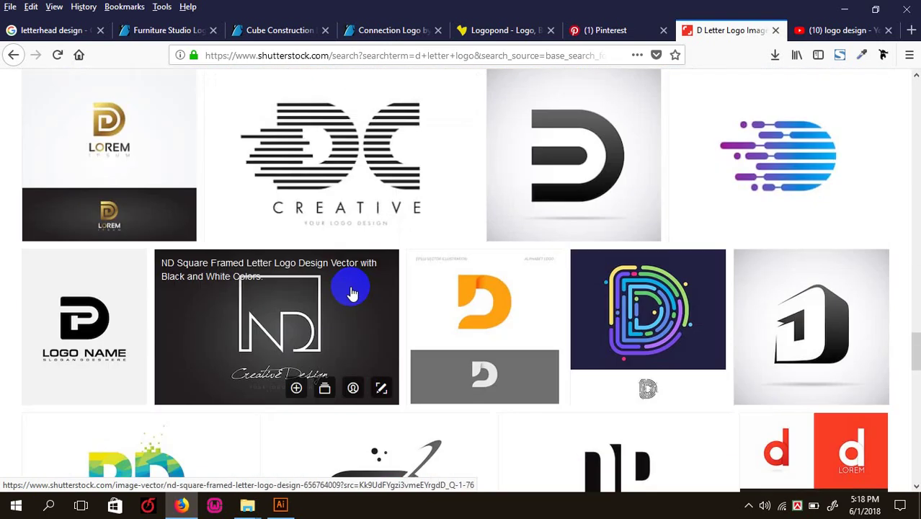
scroll(344, 294, "down", 15)
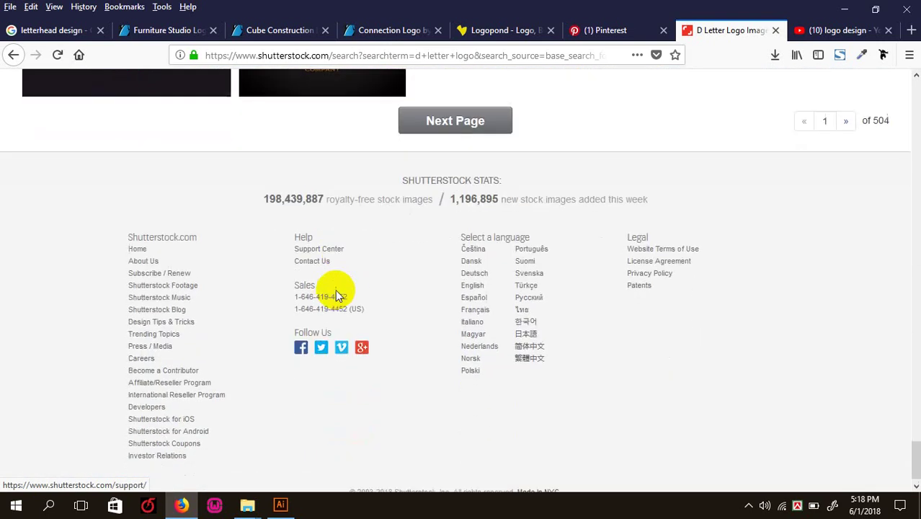
left_click(852, 13)
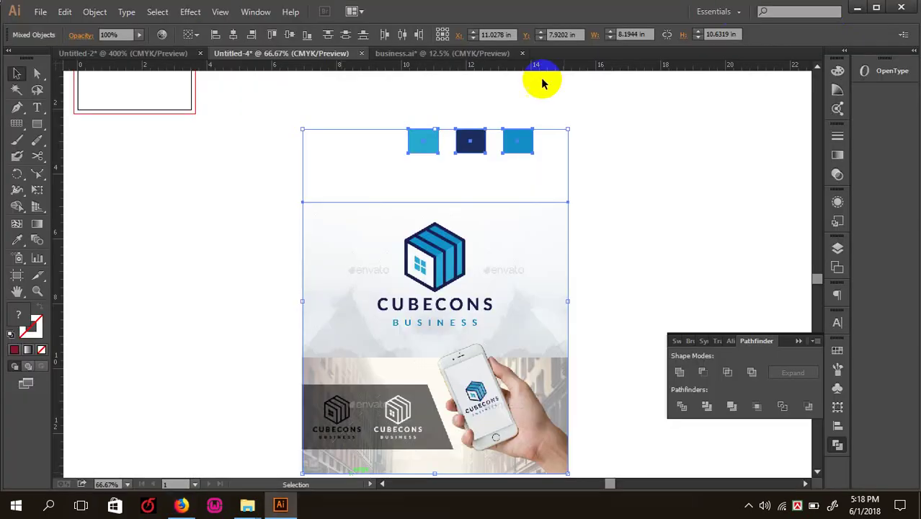
- Minimize Illustrator and drag the business.ai desktop icon above pricelist.zip
left_click(855, 9)
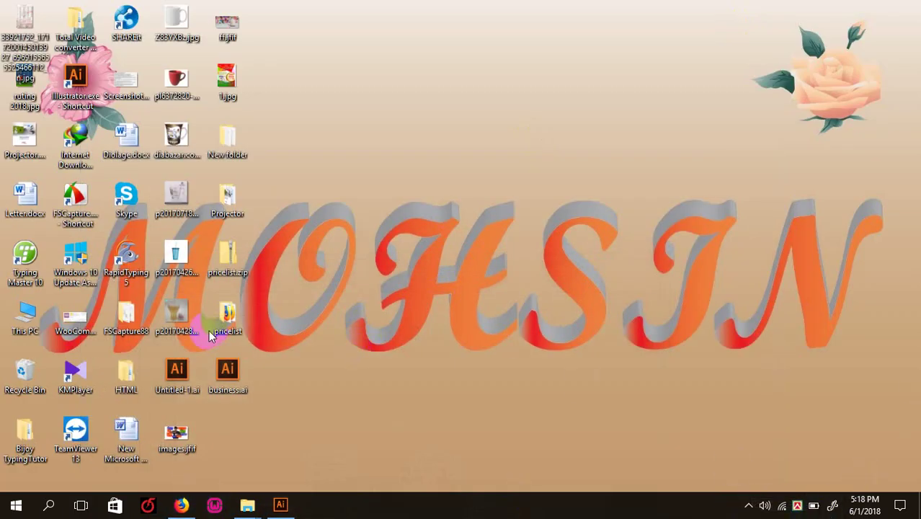
left_click_drag(238, 379, 430, 247)
left_click_drag(250, 279, 454, 248)
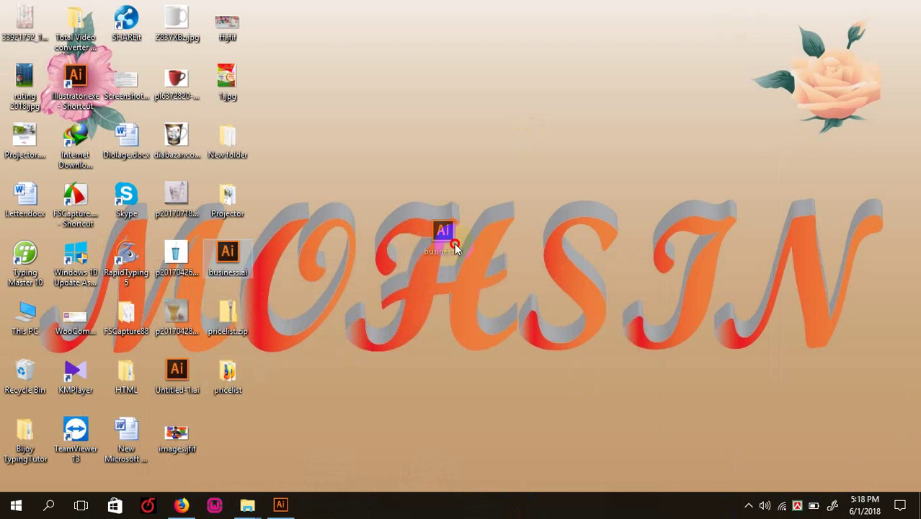